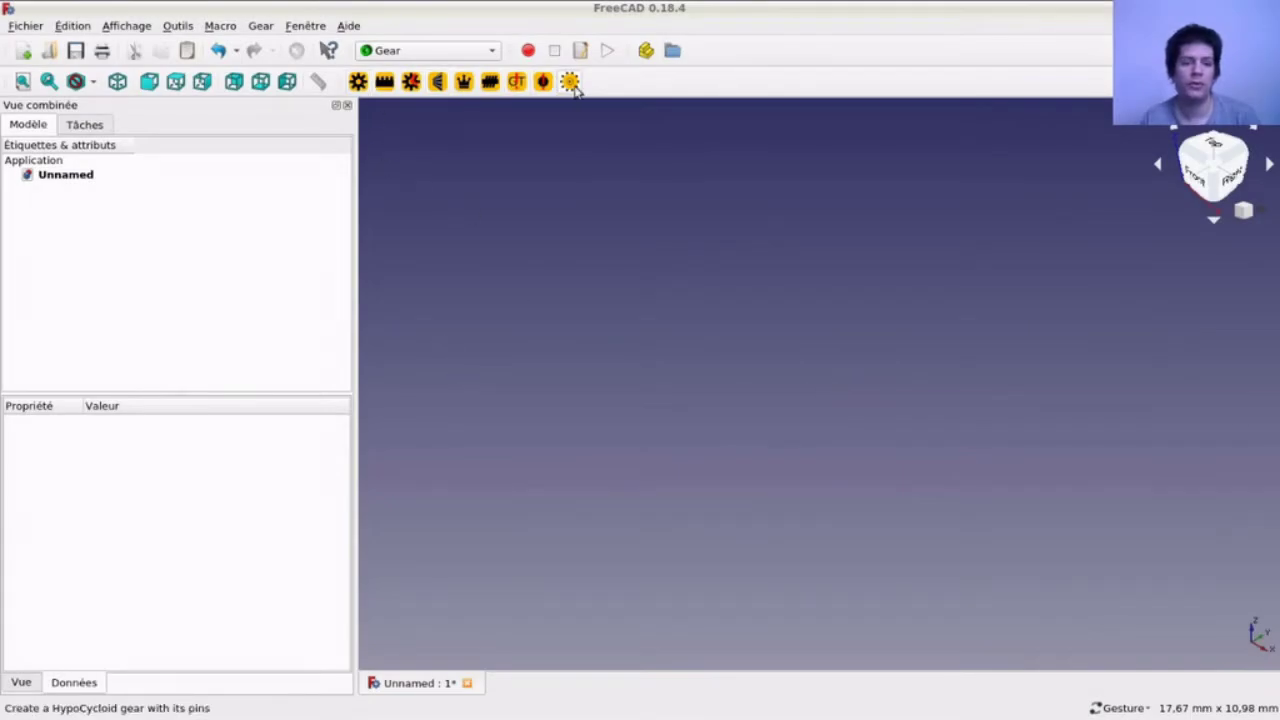
# Step: Insert a default involute gear and orbit the view to face it
pyautogui.click(364, 87)
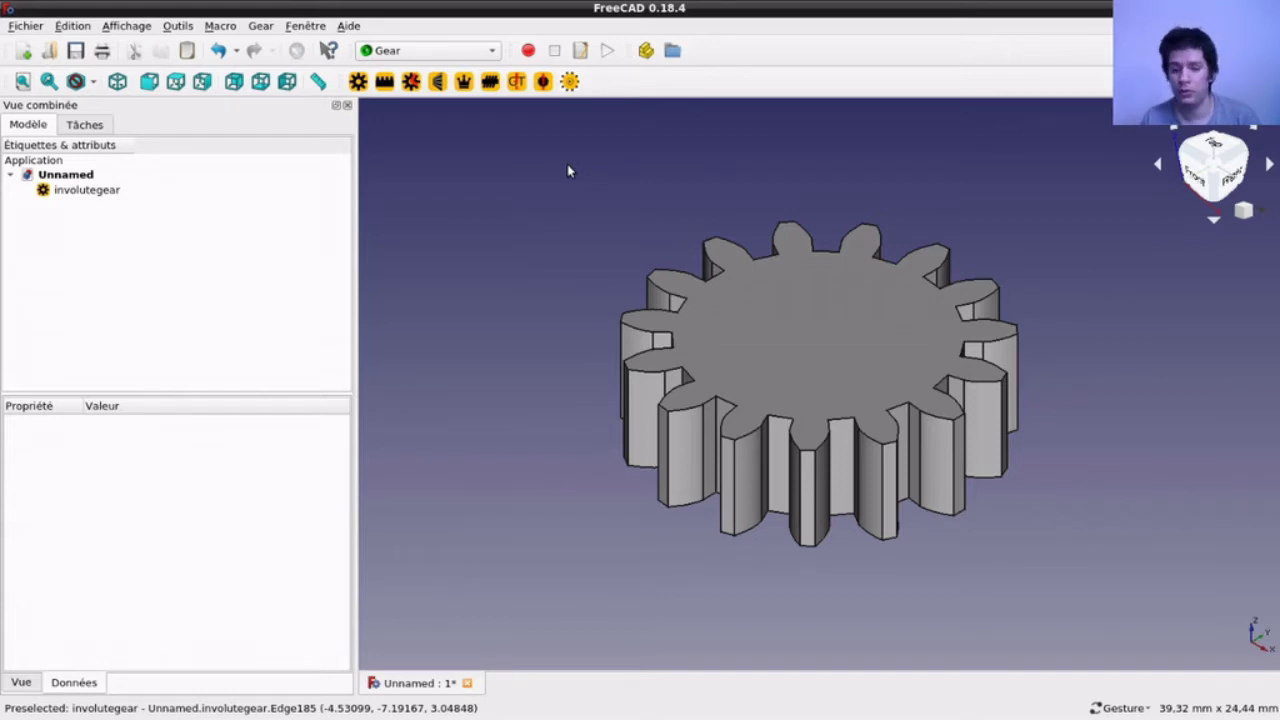
pyautogui.moveTo(567, 171)
pyautogui.mouseDown()
pyautogui.moveTo(724, 347)
pyautogui.moveTo(637, 337)
pyautogui.mouseUp()
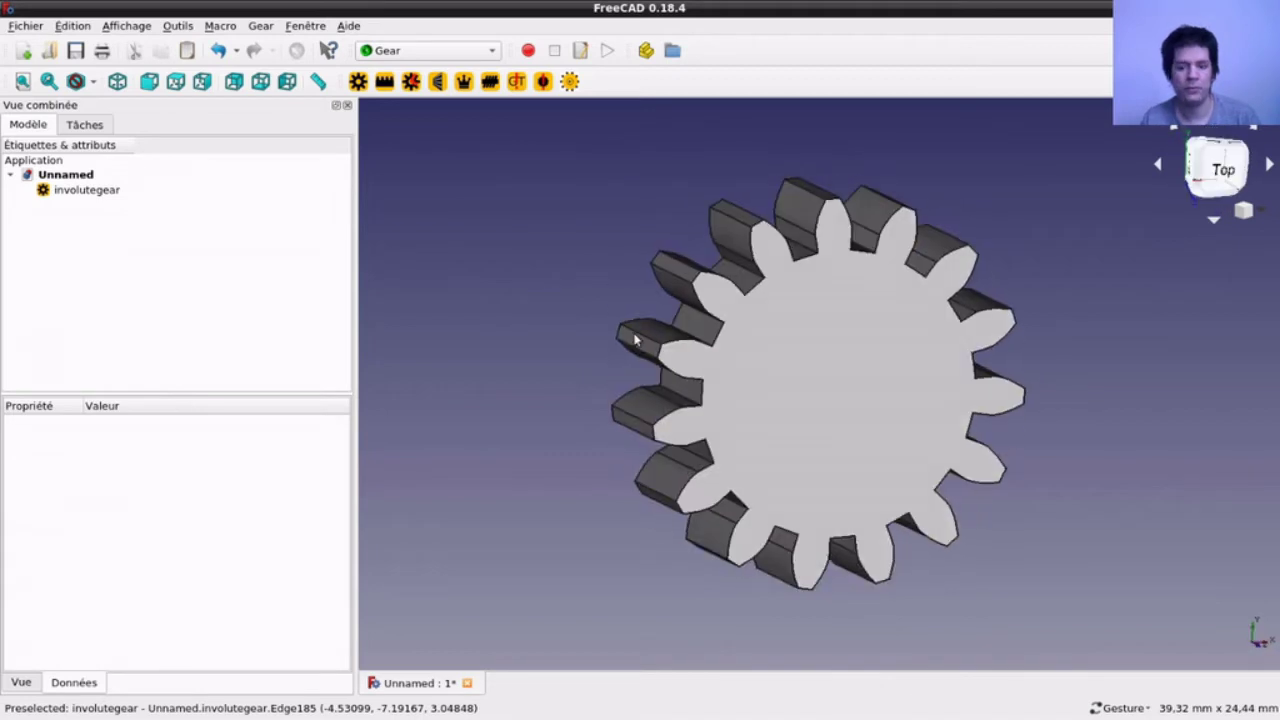
# Step: Set the involute gear's beta helix angle to 30°
pyautogui.click(80, 193)
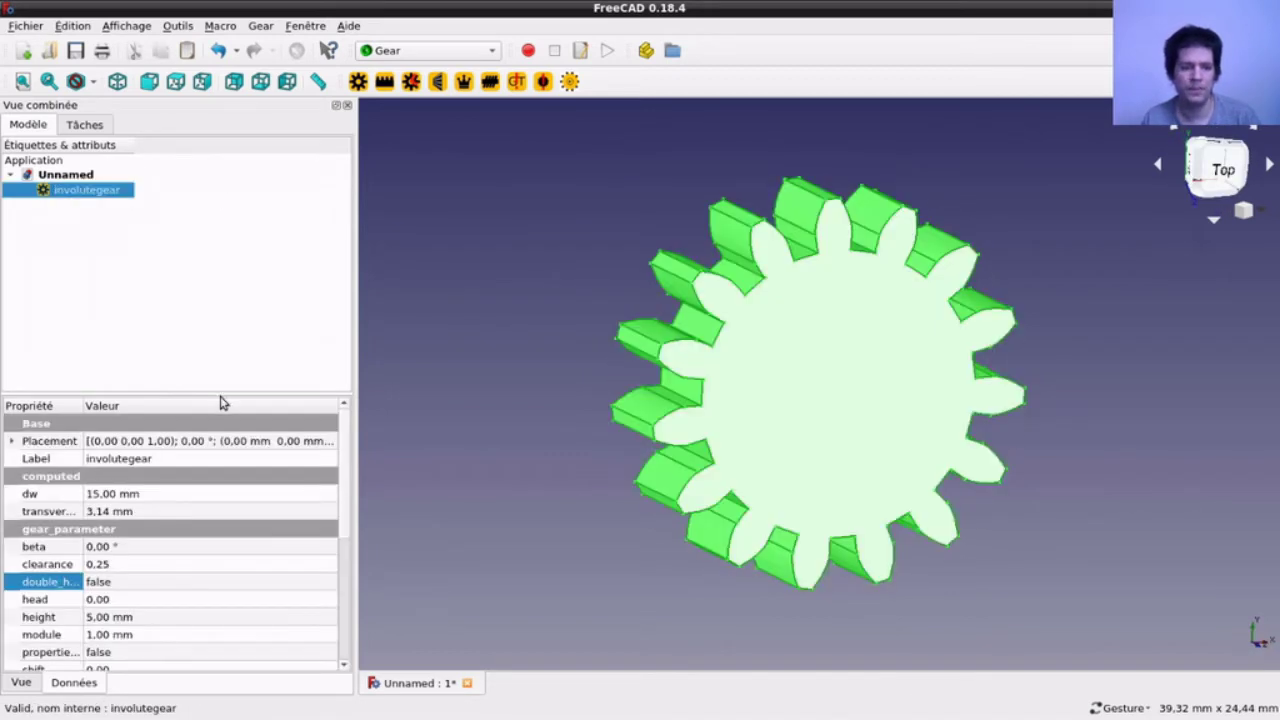
pyautogui.scroll(-2, 250, 510)
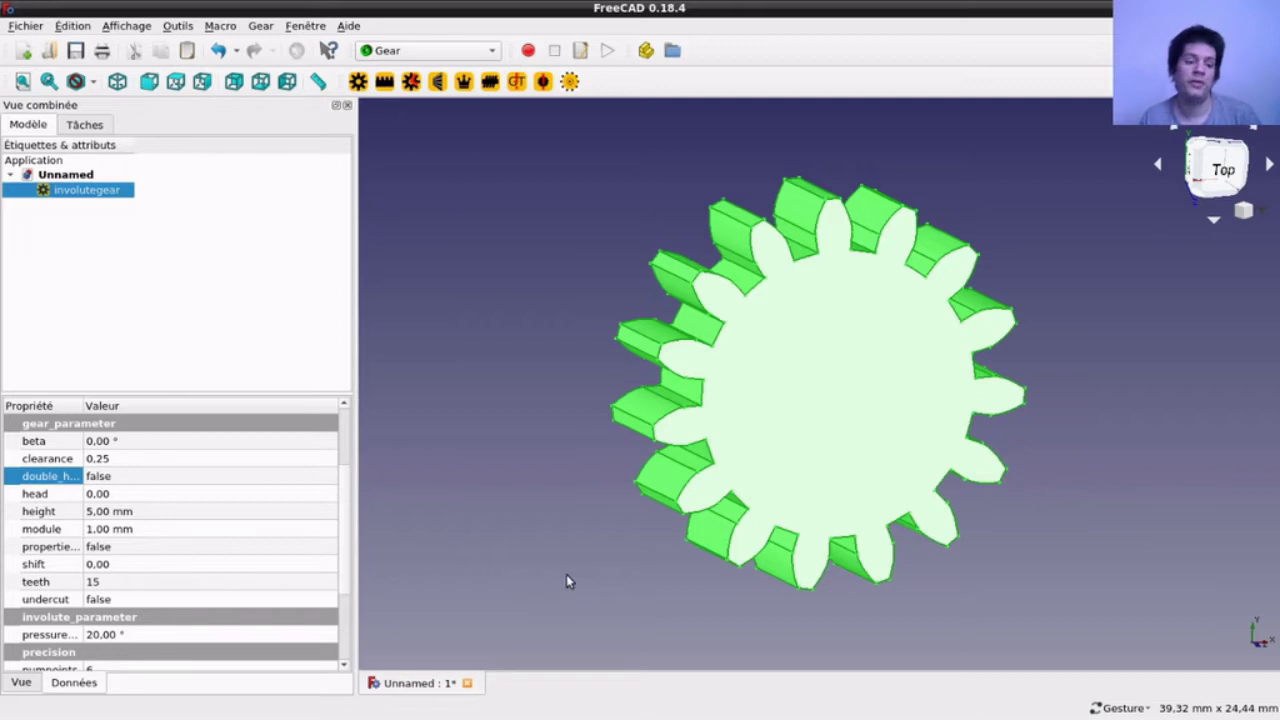
pyautogui.click(35, 442)
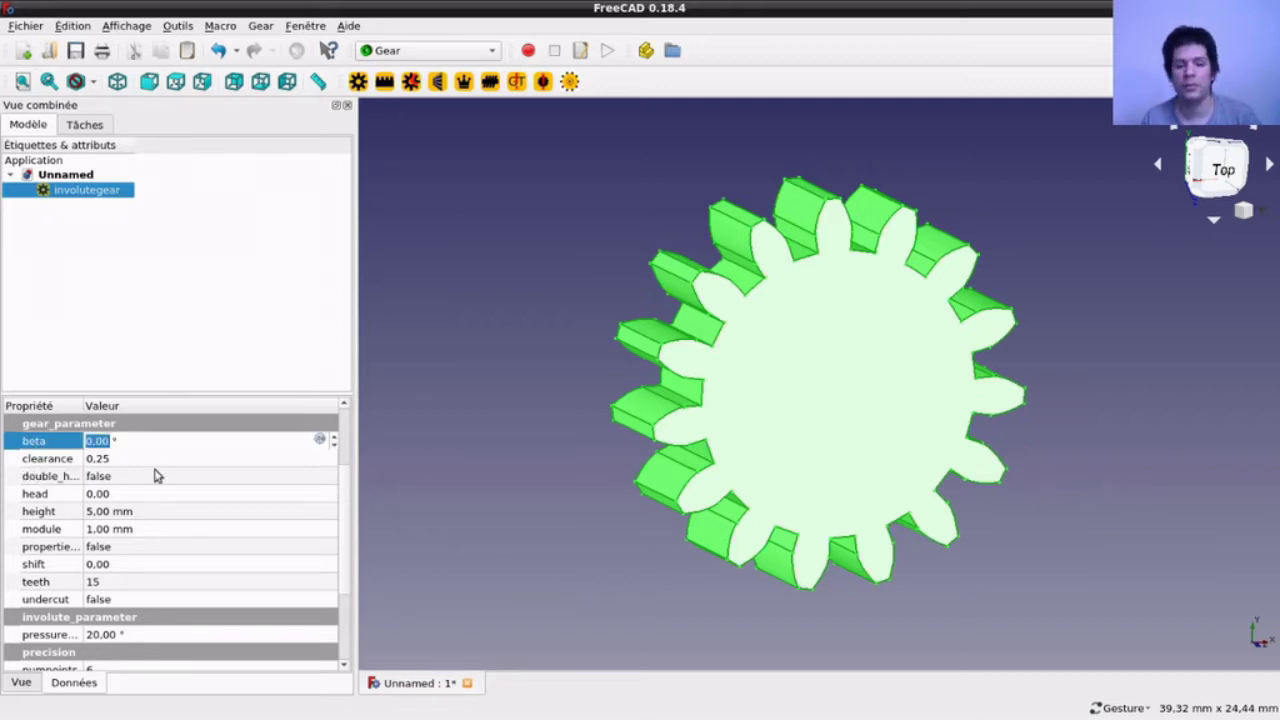
pyautogui.click(496, 389)
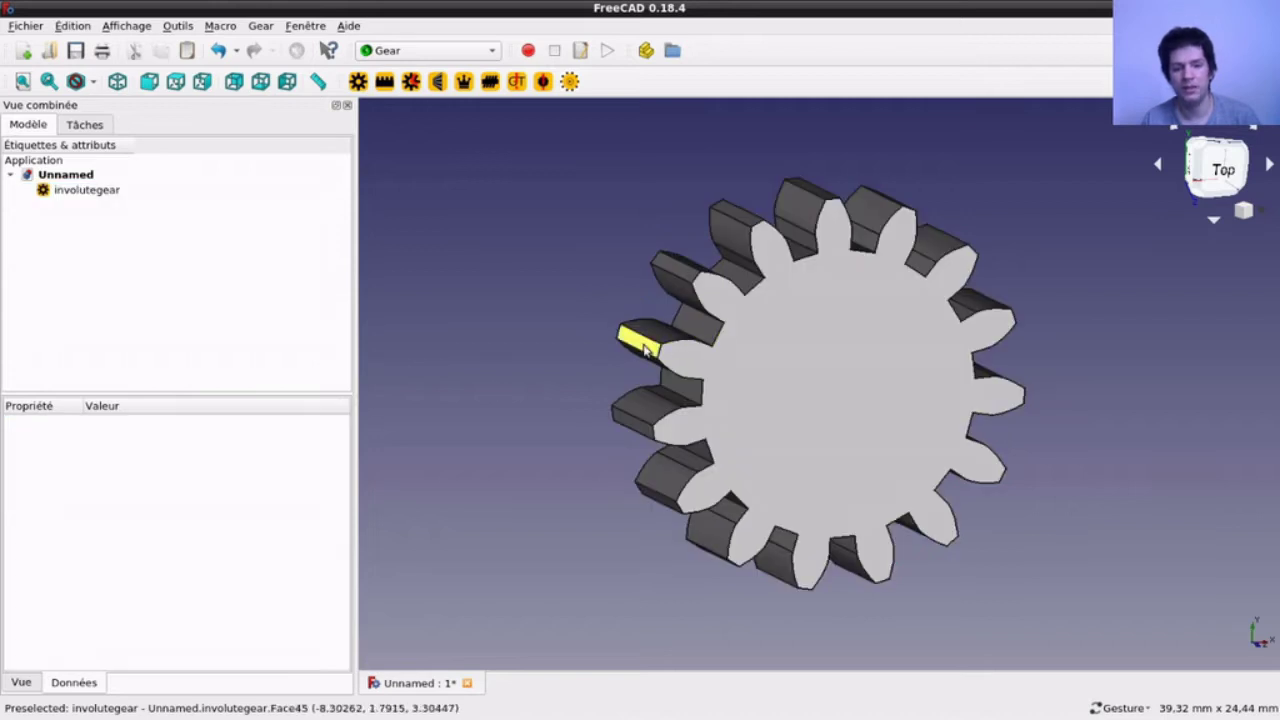
pyautogui.click(648, 332)
pyautogui.click(97, 547)
pyautogui.press('Left')
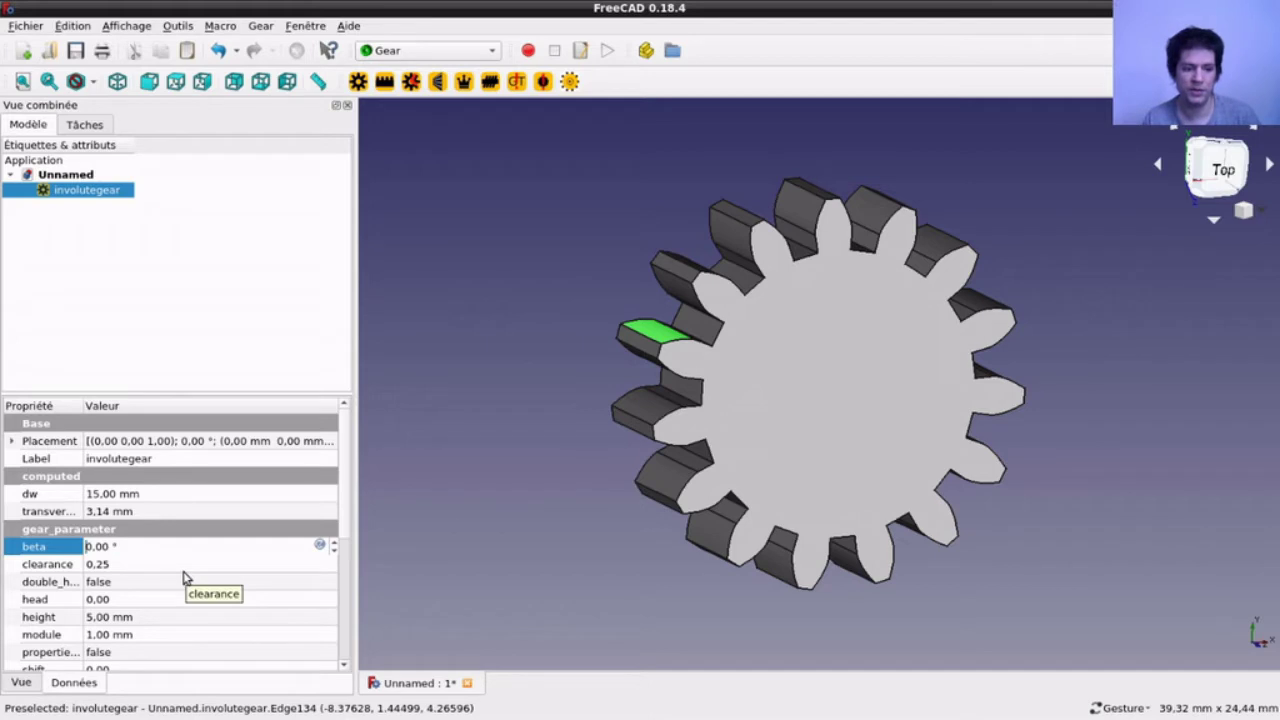
pyautogui.write('3')
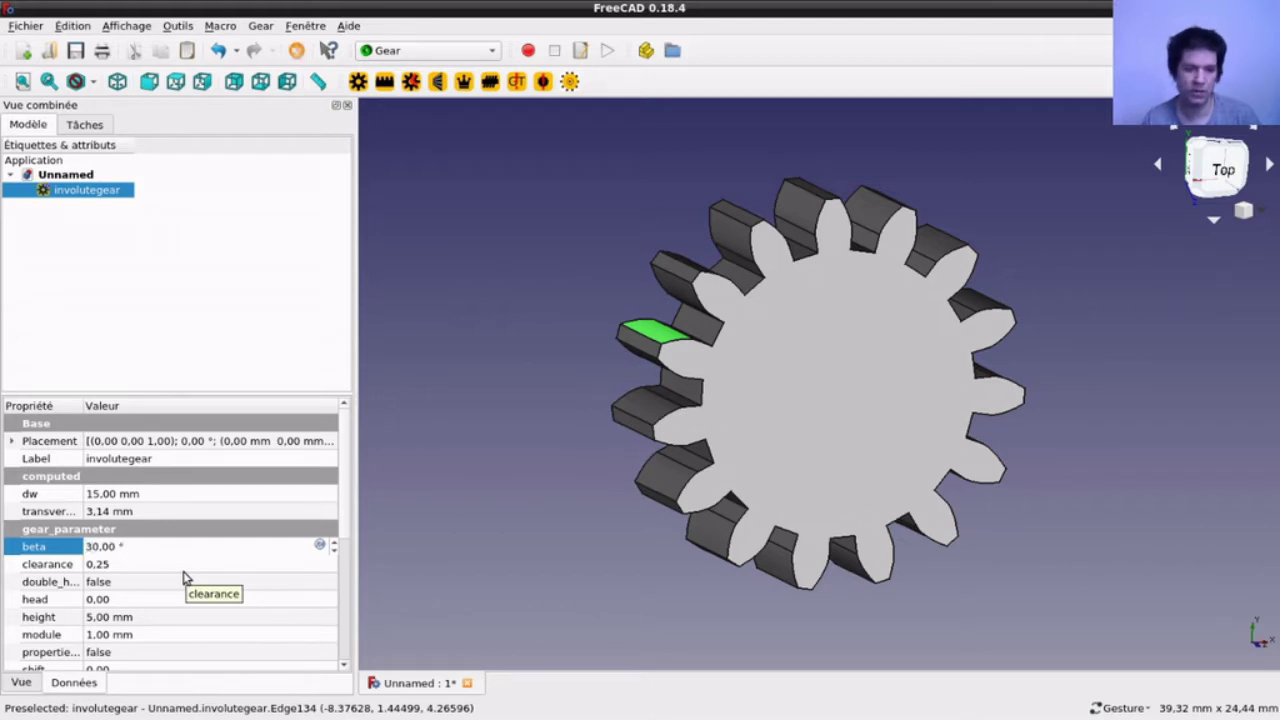
pyautogui.click(492, 508)
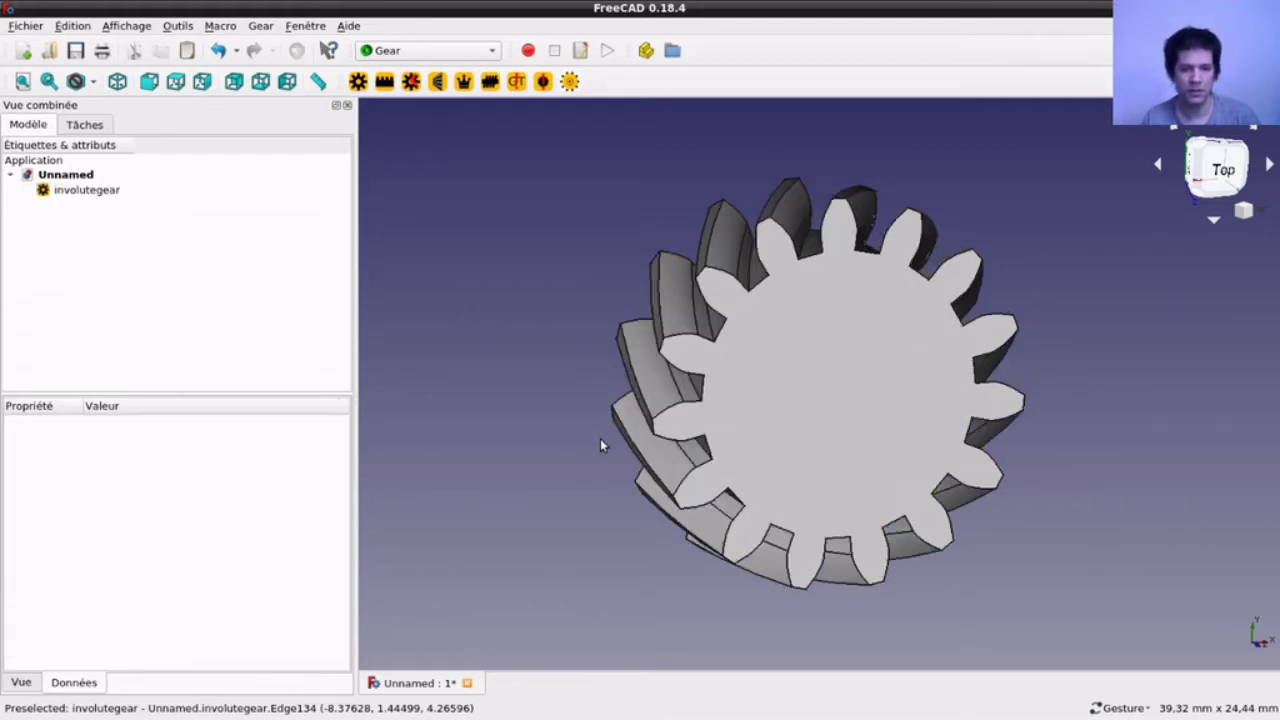
# Step: Negate beta to -30° so the helix twists the opposite way
pyautogui.click(88, 191)
pyautogui.click(90, 548)
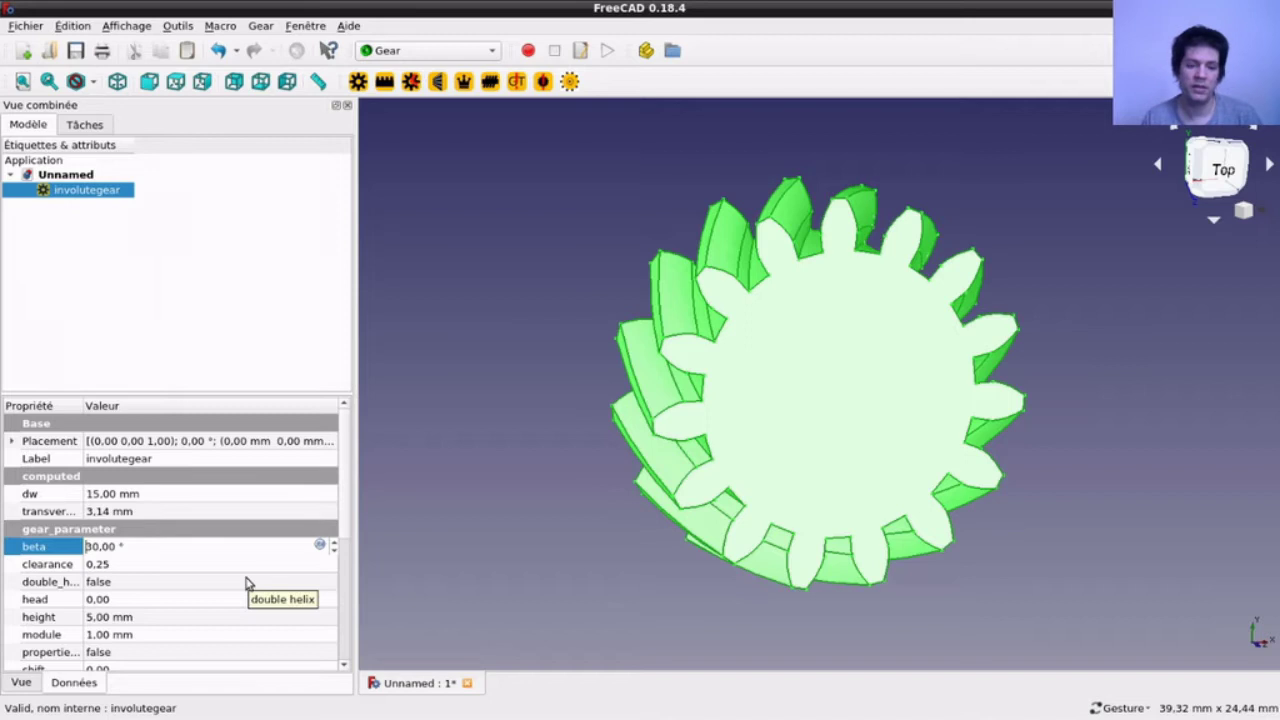
pyautogui.write('-')
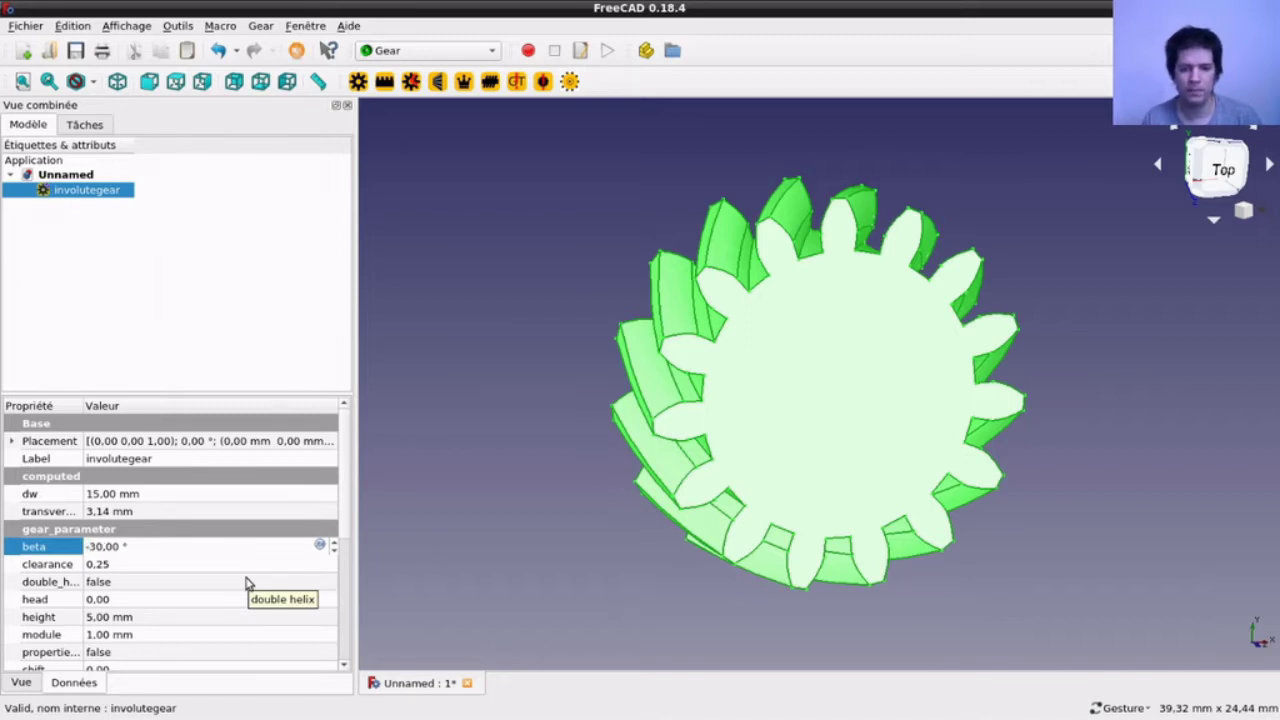
pyautogui.click(502, 380)
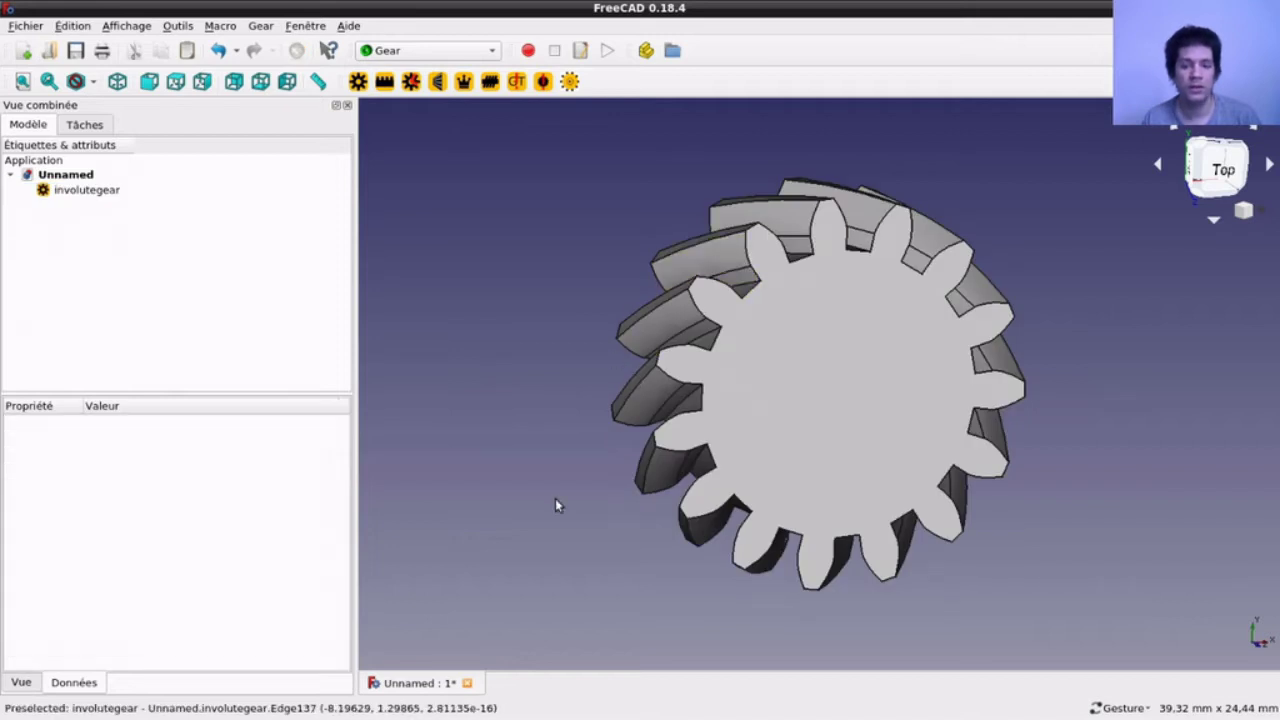
pyautogui.click(88, 199)
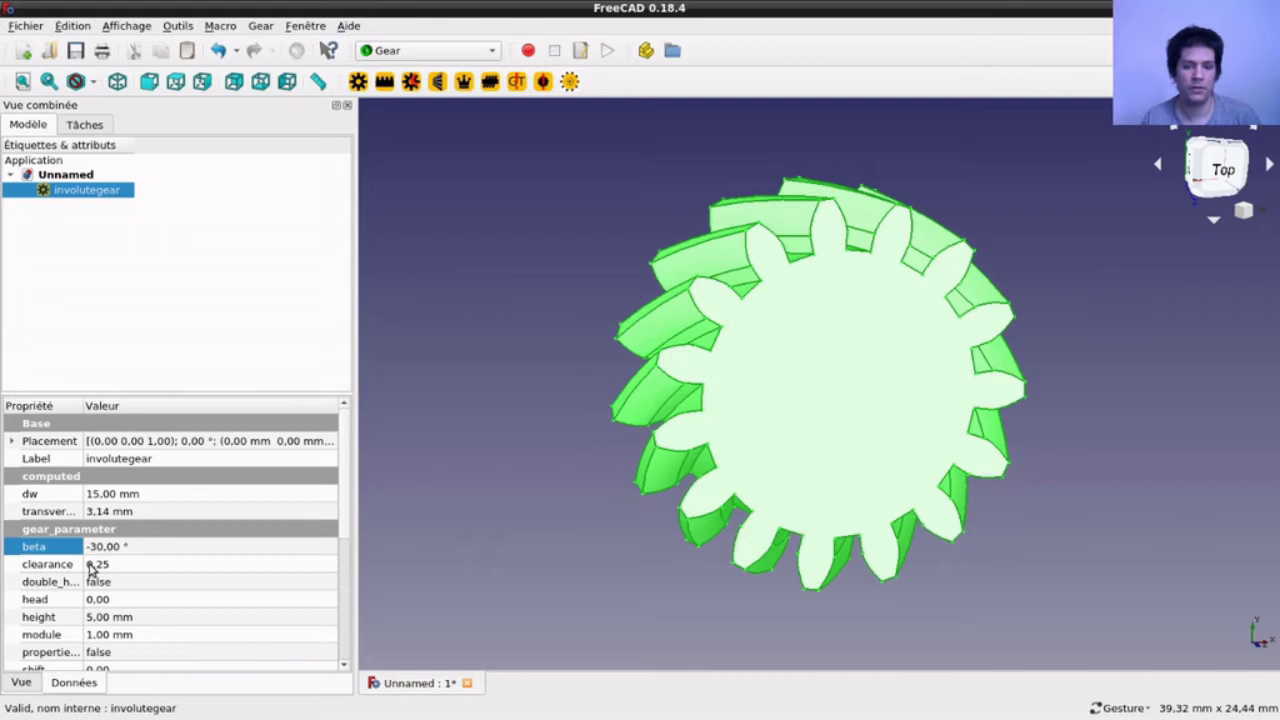
pyautogui.click(523, 520)
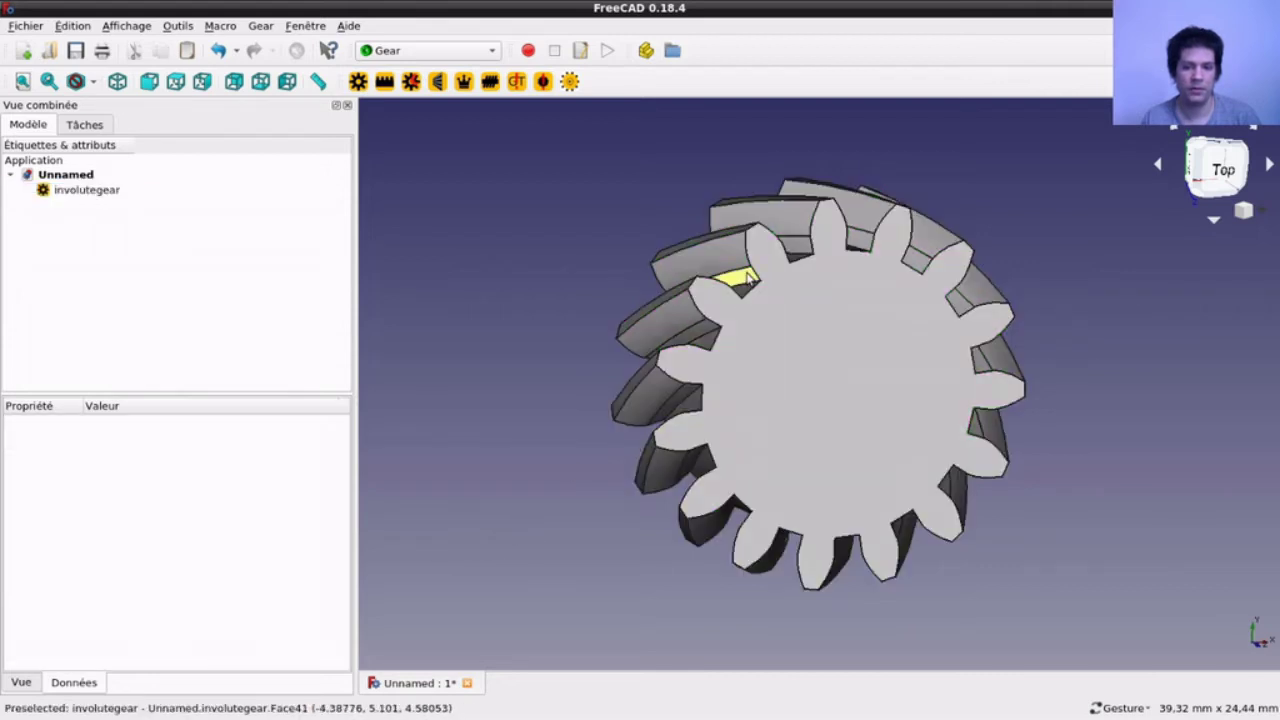
# Step: Select the helical gear in the 3D view to show its properties
pyautogui.click(748, 280)
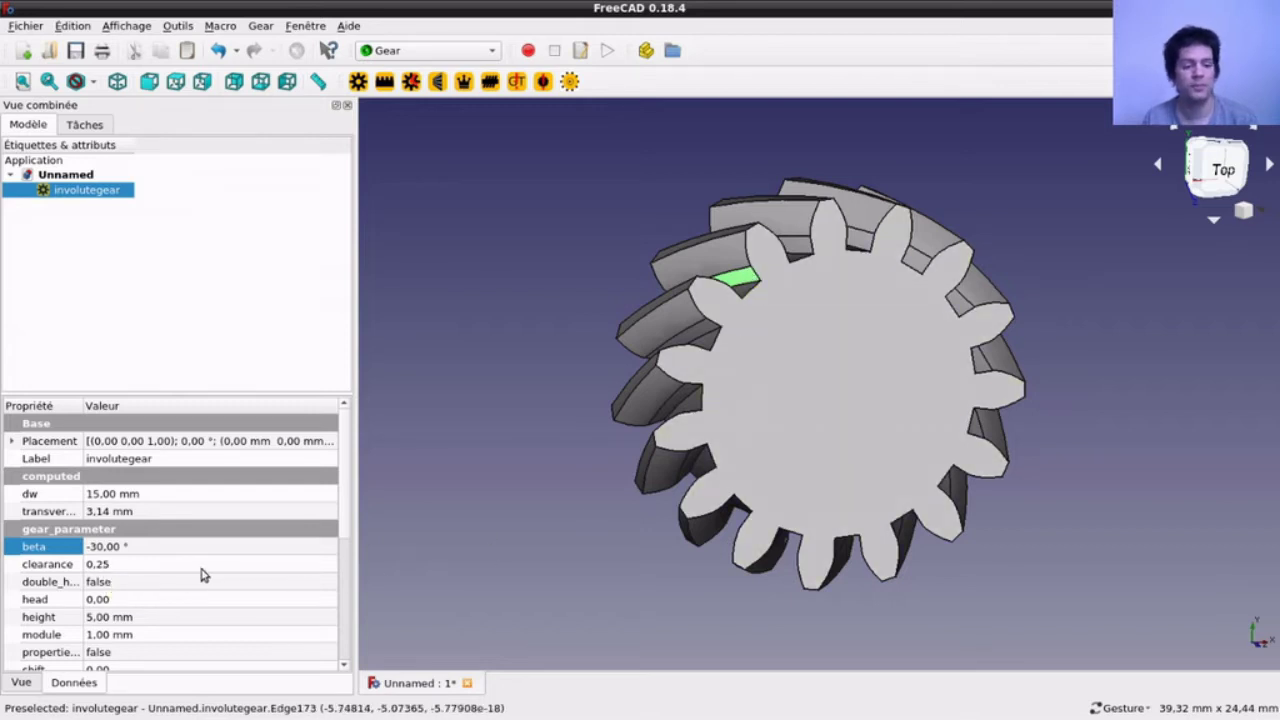
# Step: Set the gear's clearance to 1.00
pyautogui.click(128, 565)
pyautogui.write('1')
pyautogui.press('Return')
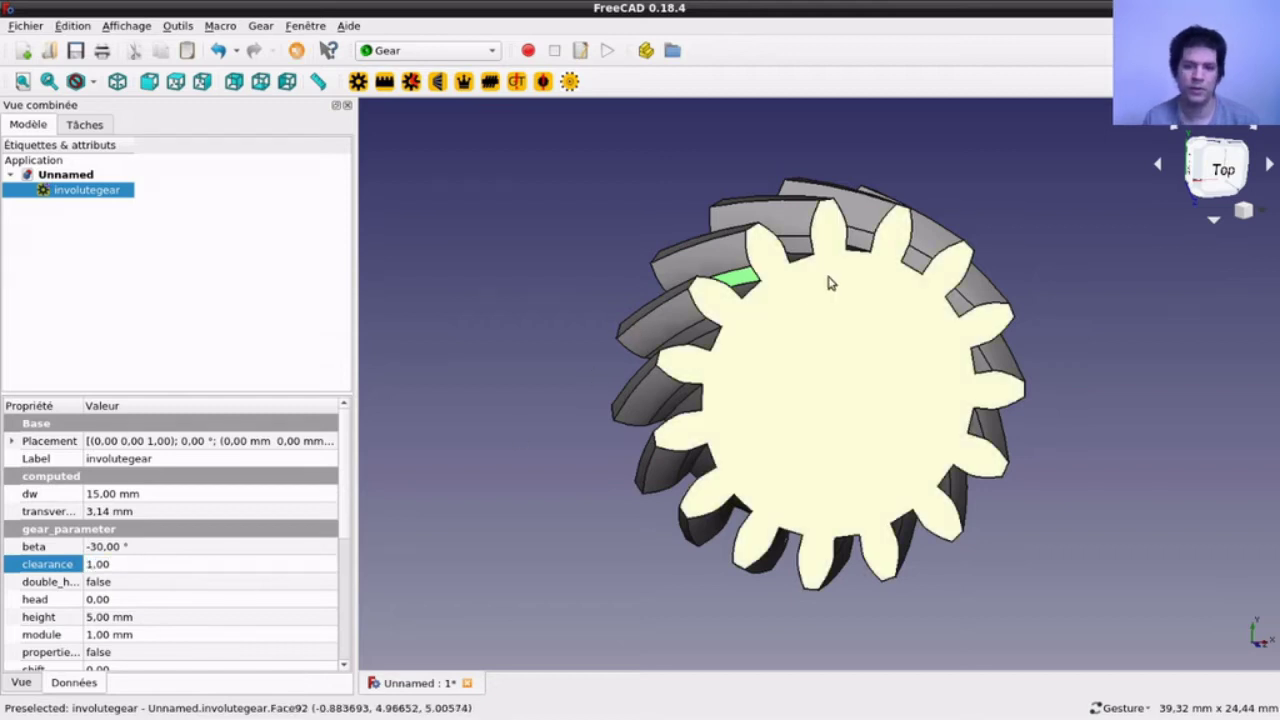
pyautogui.click(474, 268)
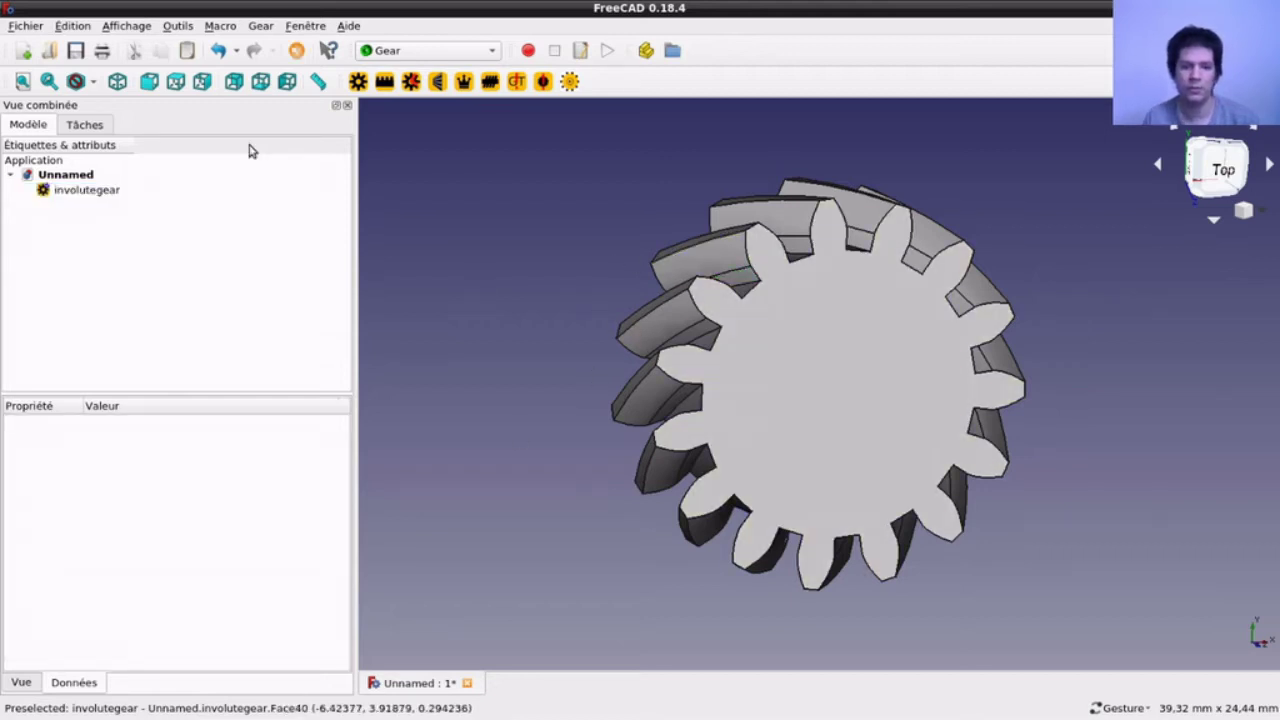
pyautogui.click(113, 194)
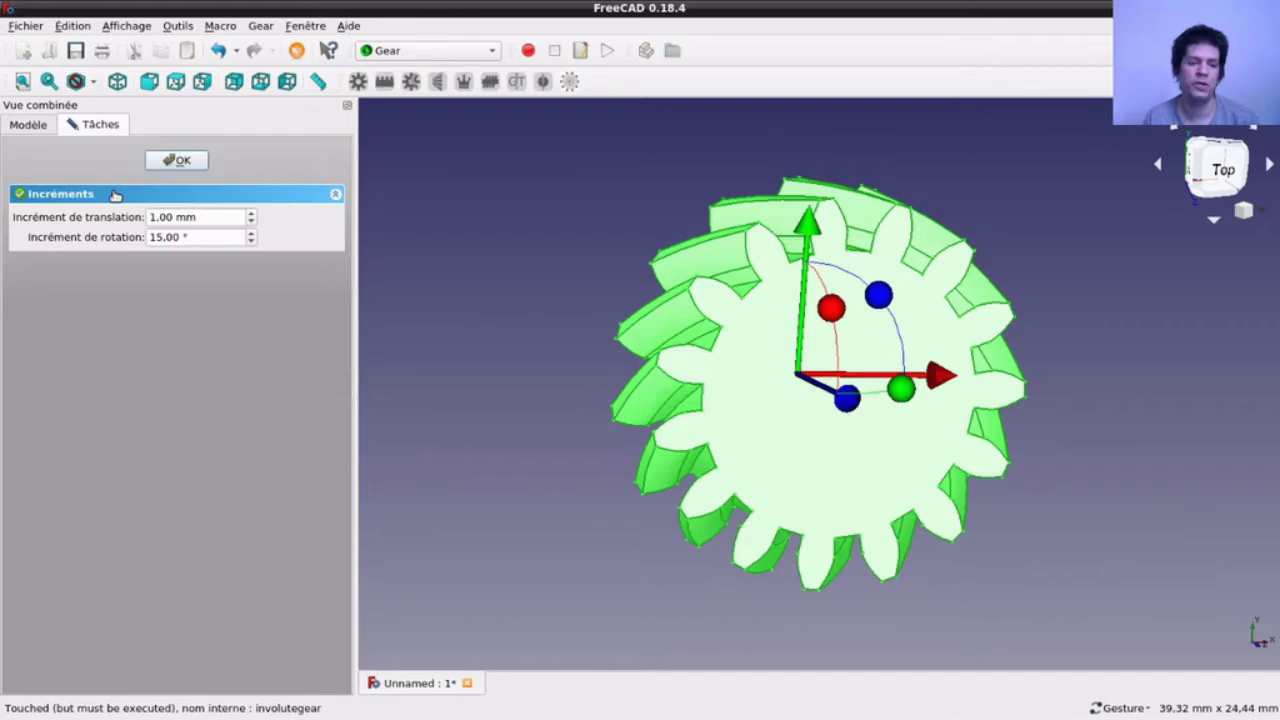
# Step: Run Transformer on involutegear and confirm with OK without moving the gear
pyautogui.click(42, 124)
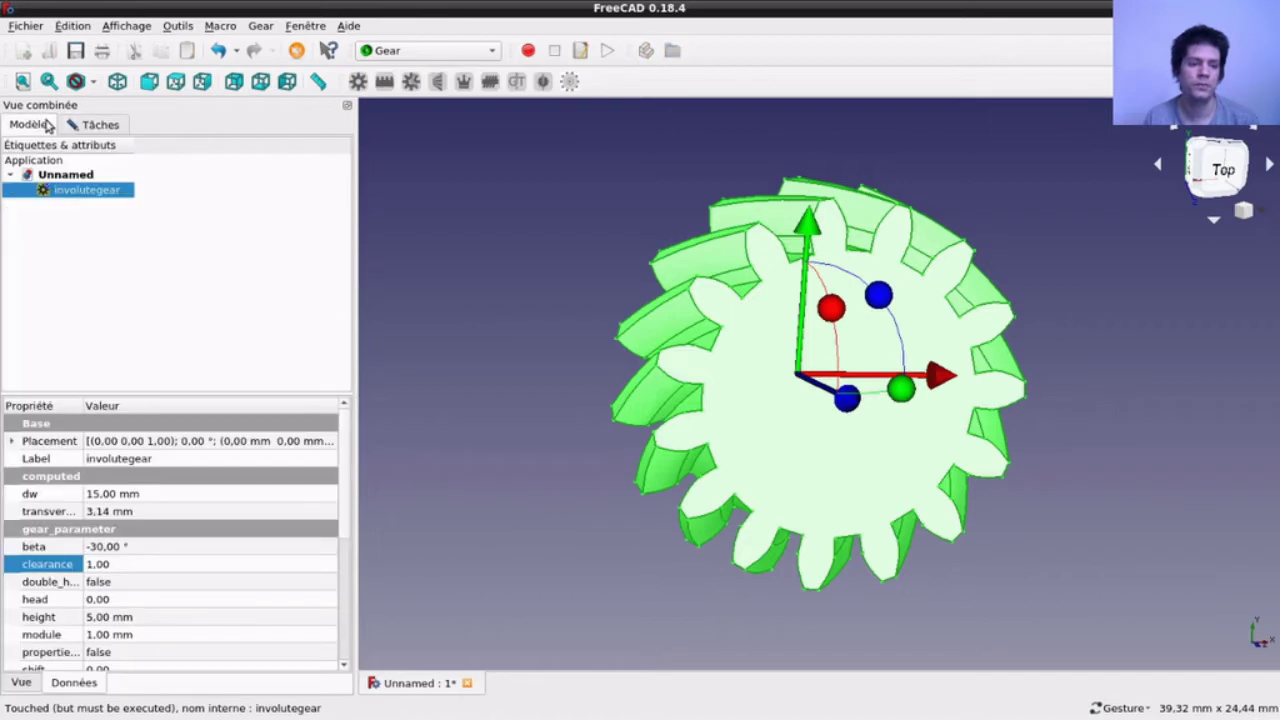
pyautogui.rightClick(100, 195)
pyautogui.click(150, 198)
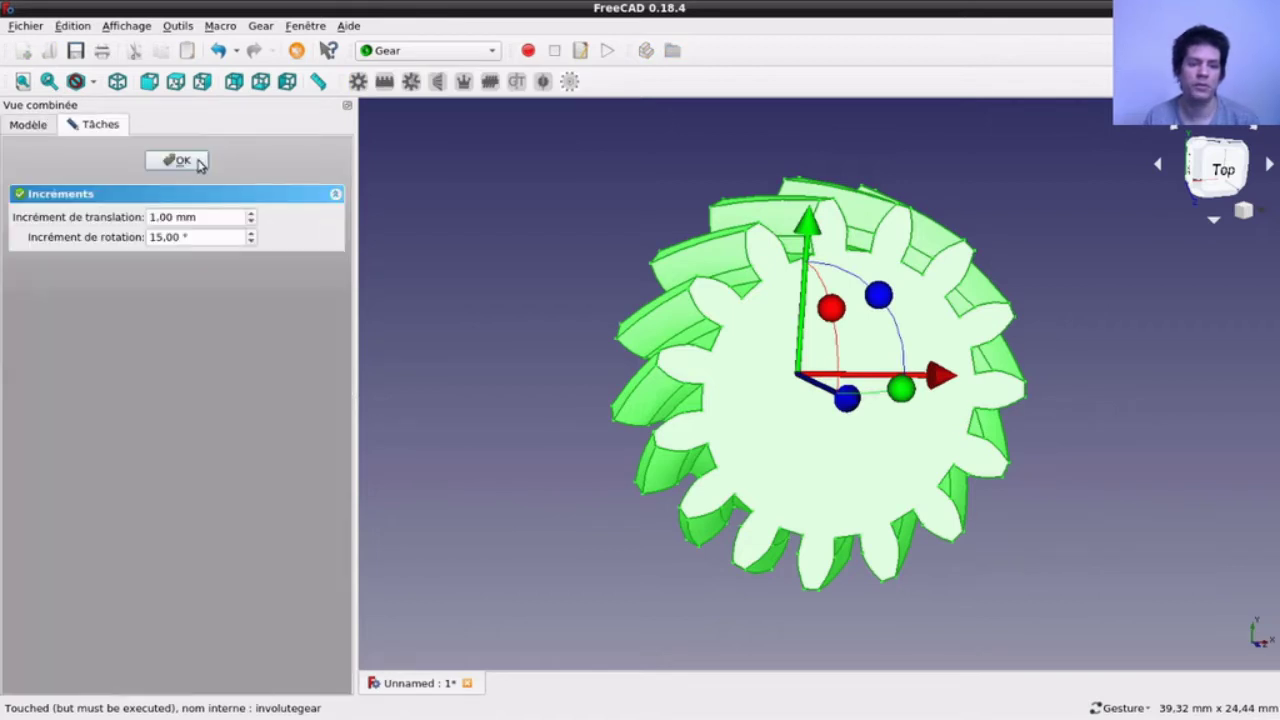
pyautogui.click(184, 161)
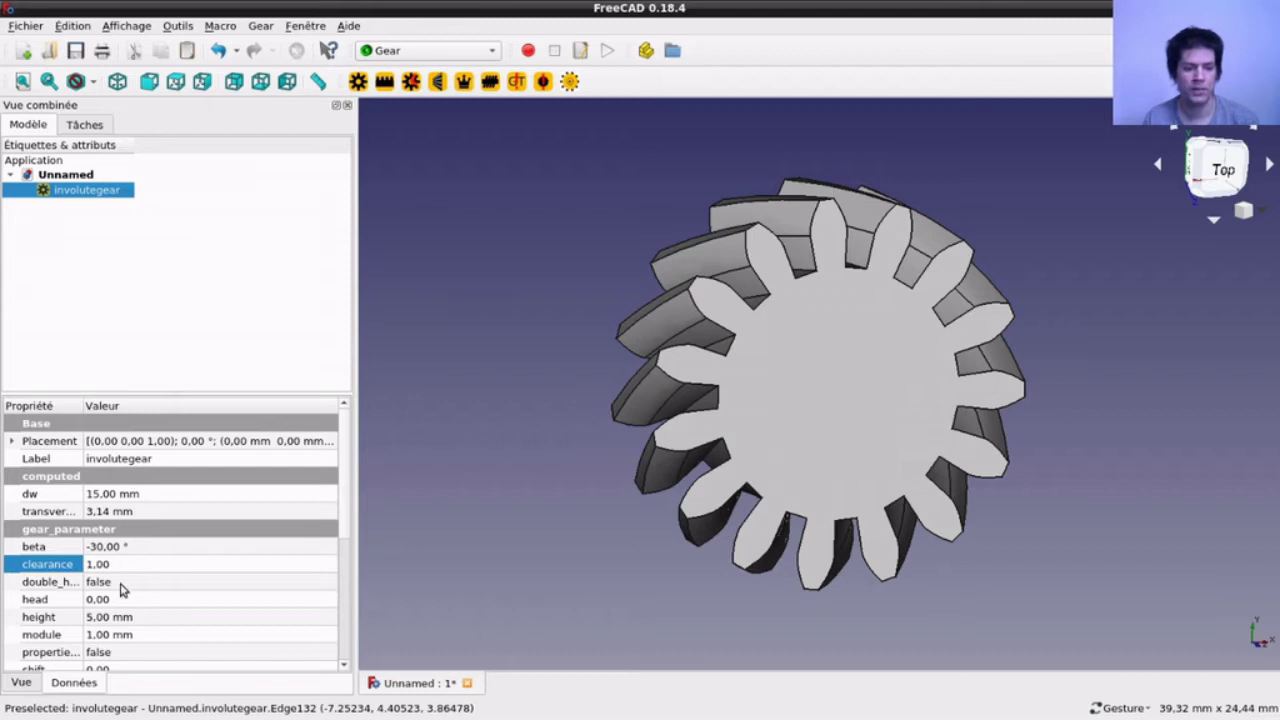
pyautogui.click(62, 583)
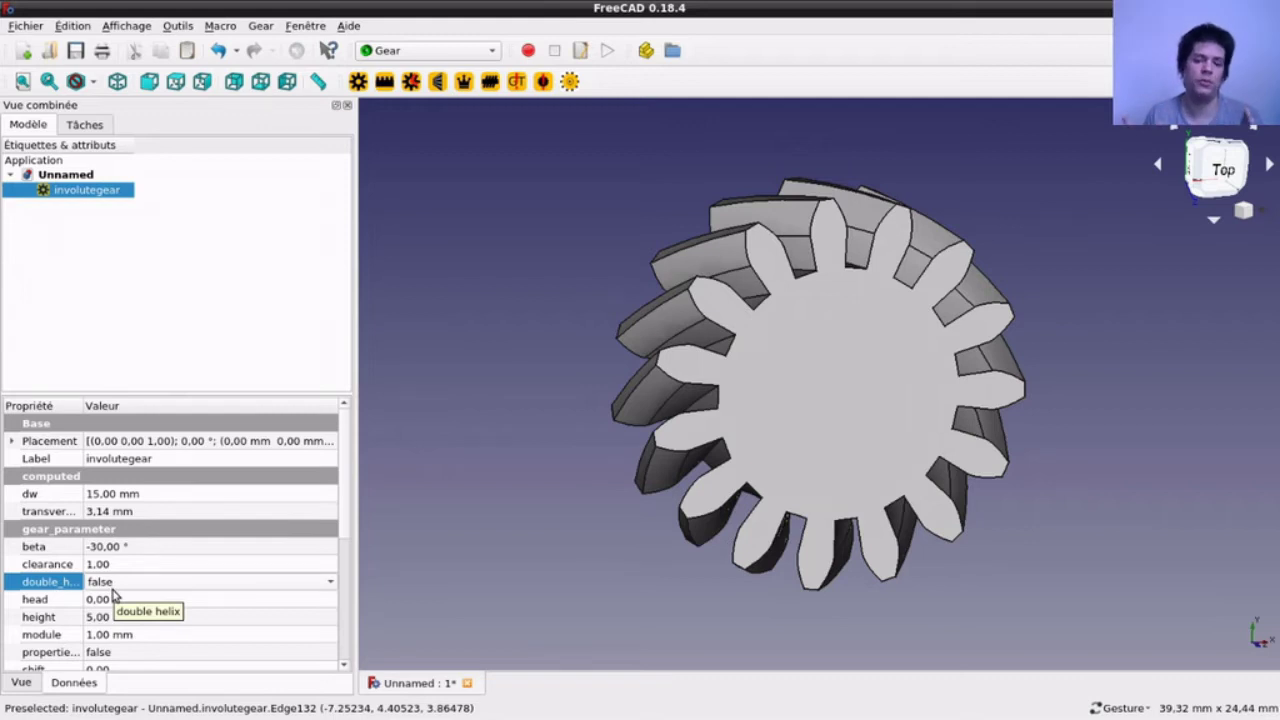
# Step: Set double_helix to true for a herringbone gear, then orbit to view the V-shaped teeth
pyautogui.click(112, 587)
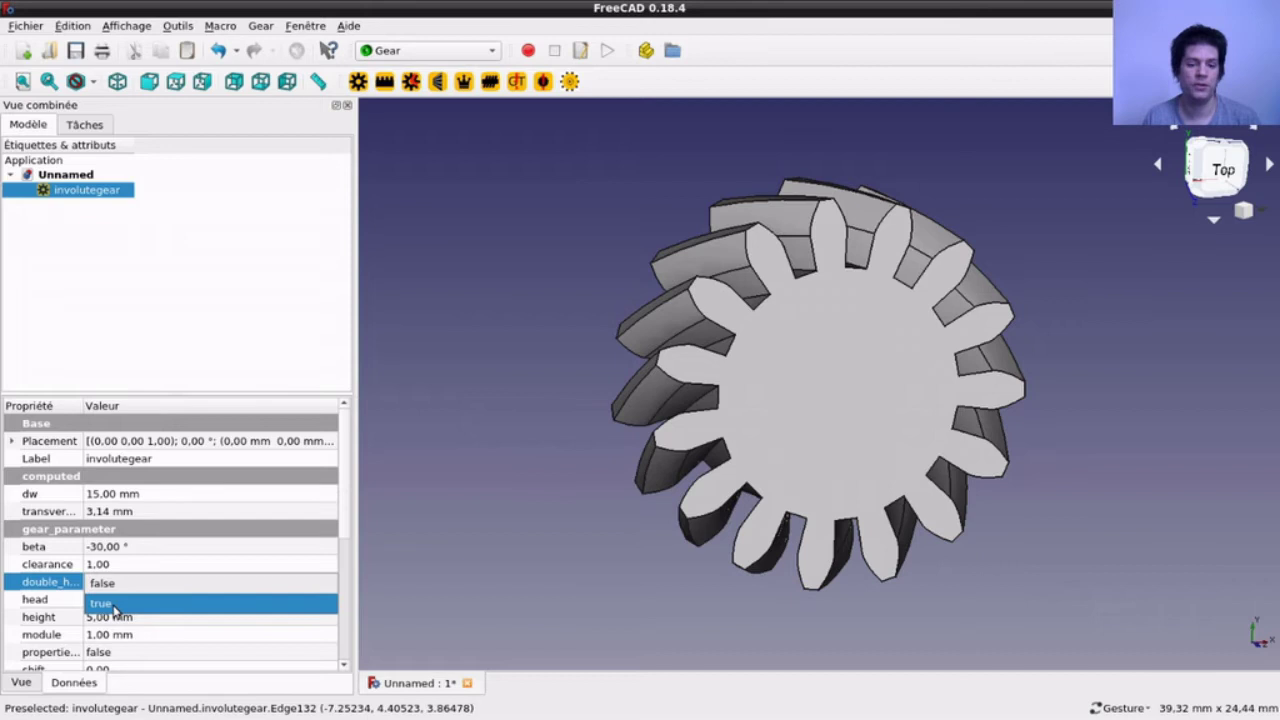
pyautogui.click(115, 605)
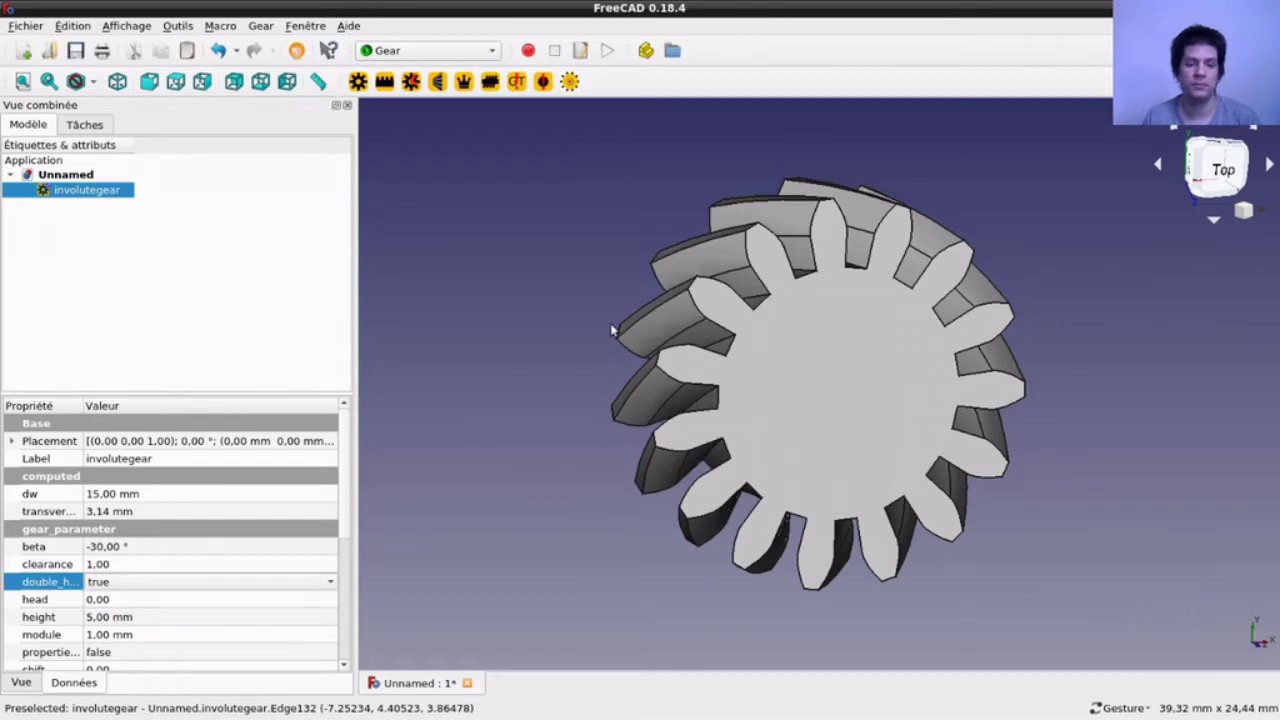
pyautogui.click(364, 466)
pyautogui.moveTo(578, 322)
pyautogui.mouseDown()
pyautogui.moveTo(540, 434)
pyautogui.moveTo(626, 509)
pyautogui.moveTo(729, 531)
pyautogui.moveTo(706, 566)
pyautogui.moveTo(389, 437)
pyautogui.moveTo(420, 449)
pyautogui.moveTo(697, 400)
pyautogui.mouseUp()
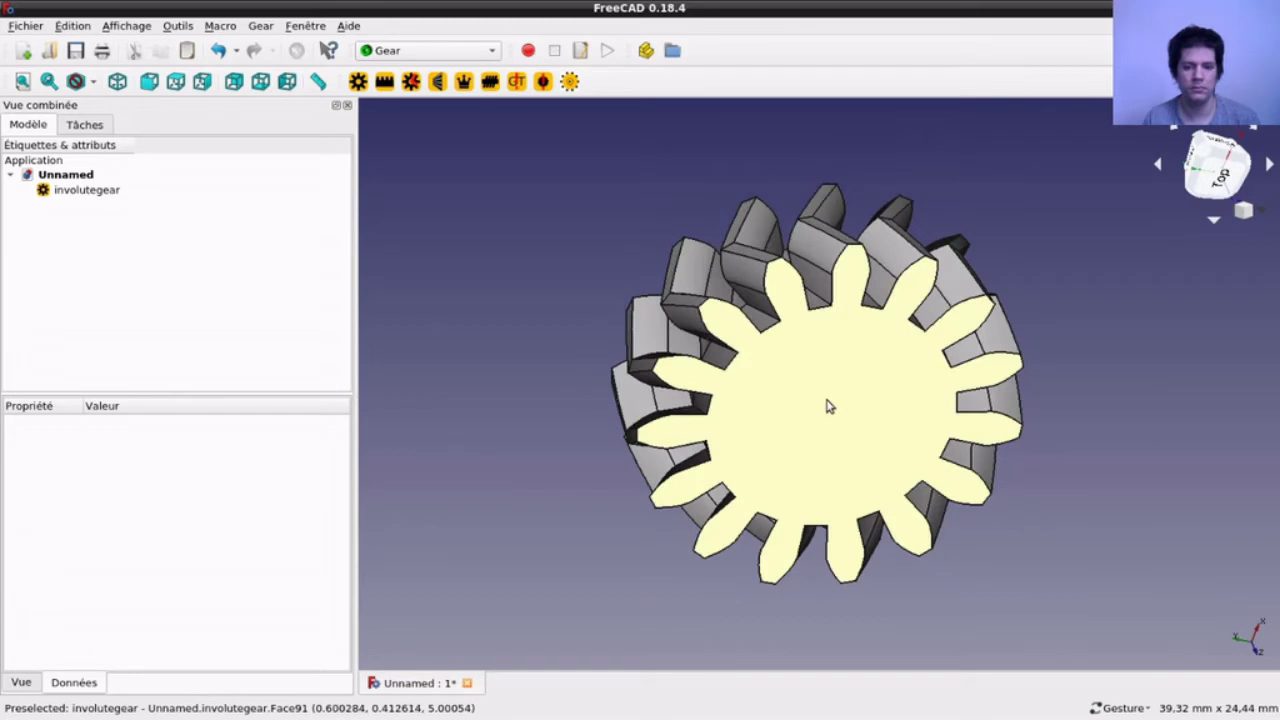
pyautogui.click(829, 403)
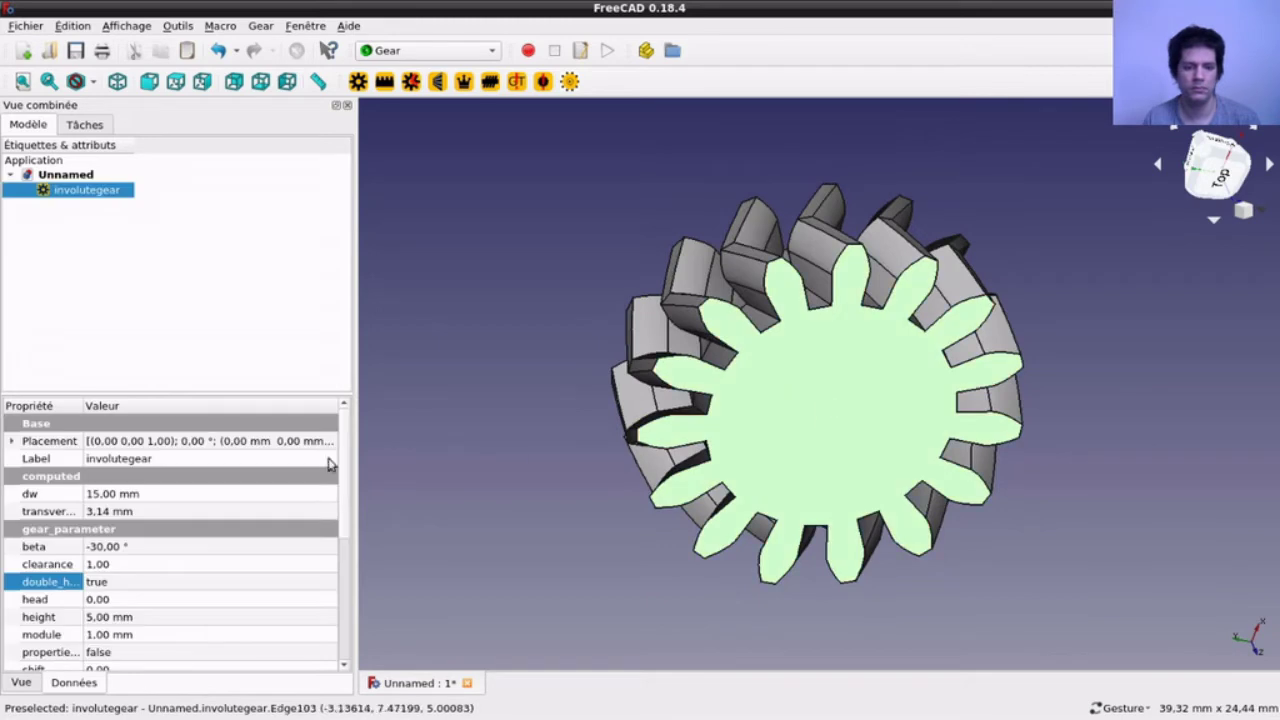
# Step: Set the gear's head parameter to 0.10
pyautogui.click(105, 599)
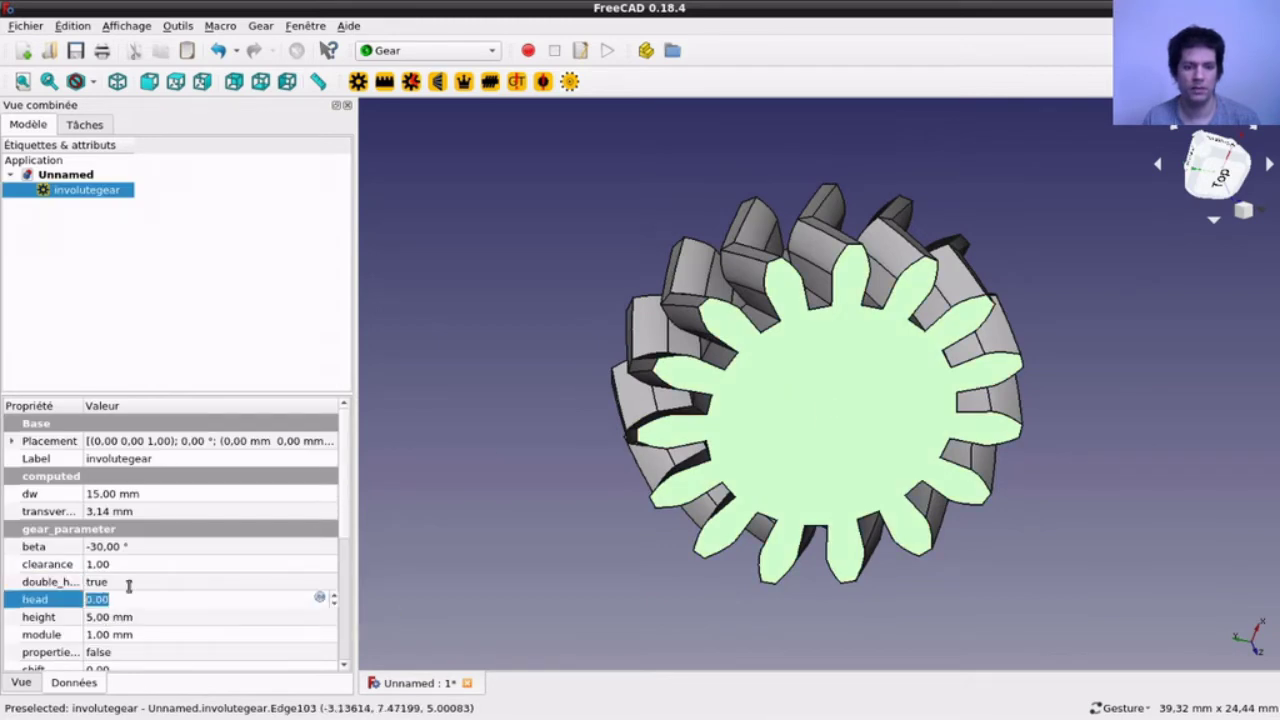
pyautogui.click(684, 306)
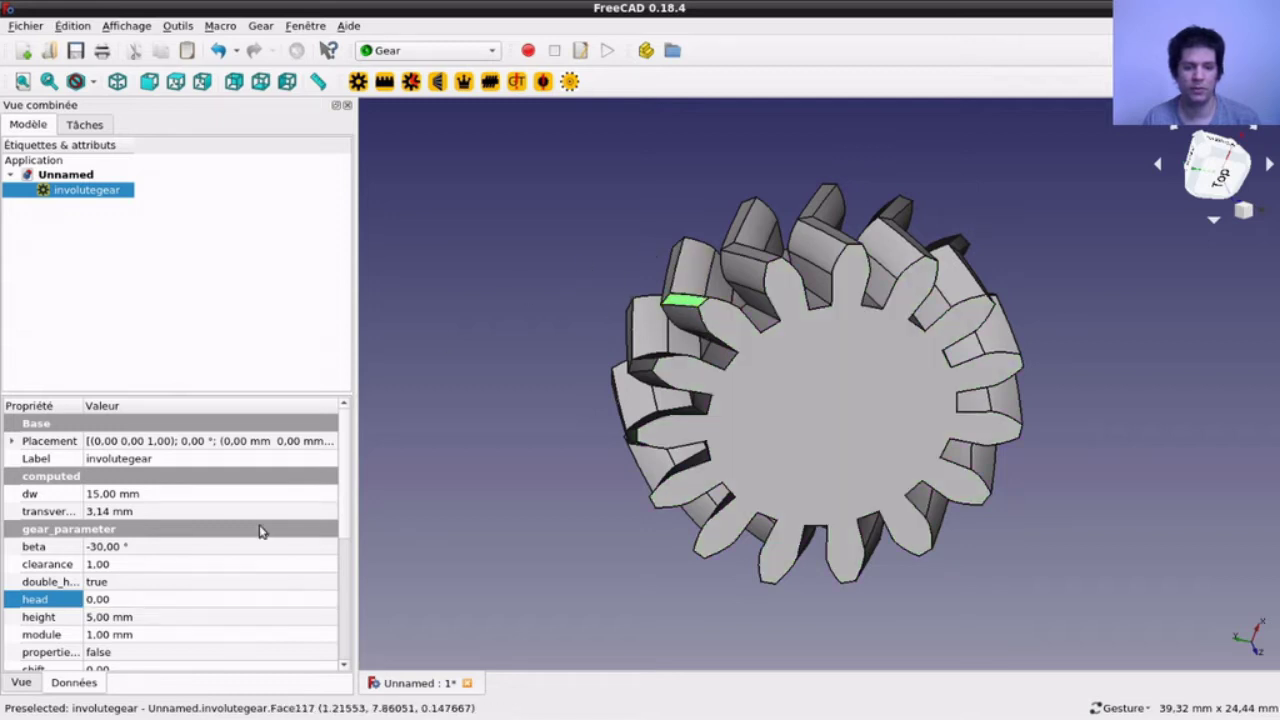
pyautogui.click(140, 598)
pyautogui.click(141, 595)
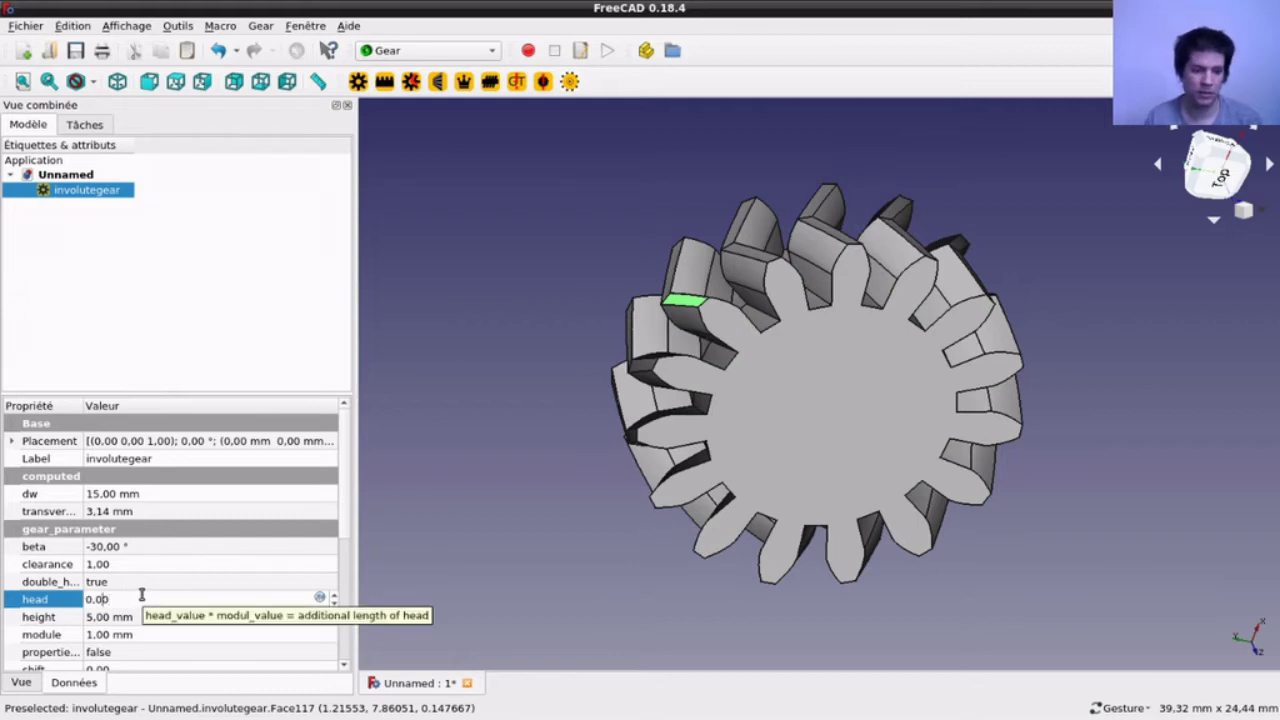
pyautogui.write('1')
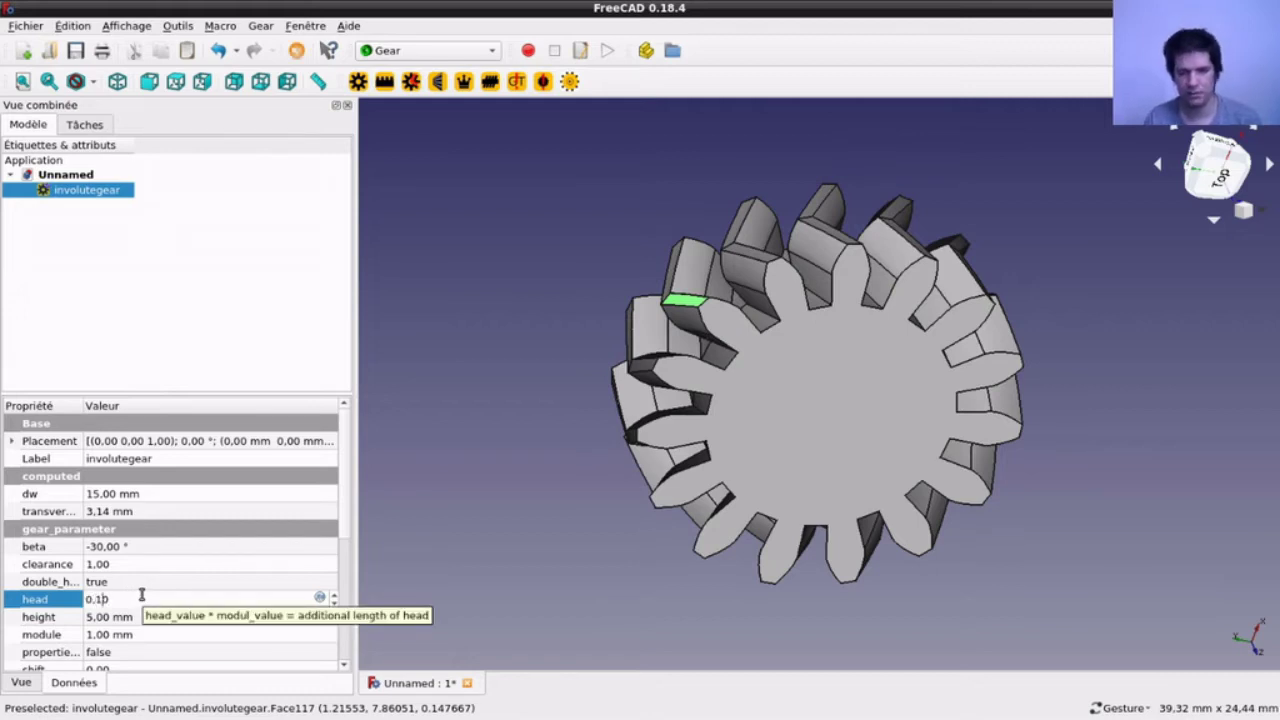
pyautogui.press('Return')
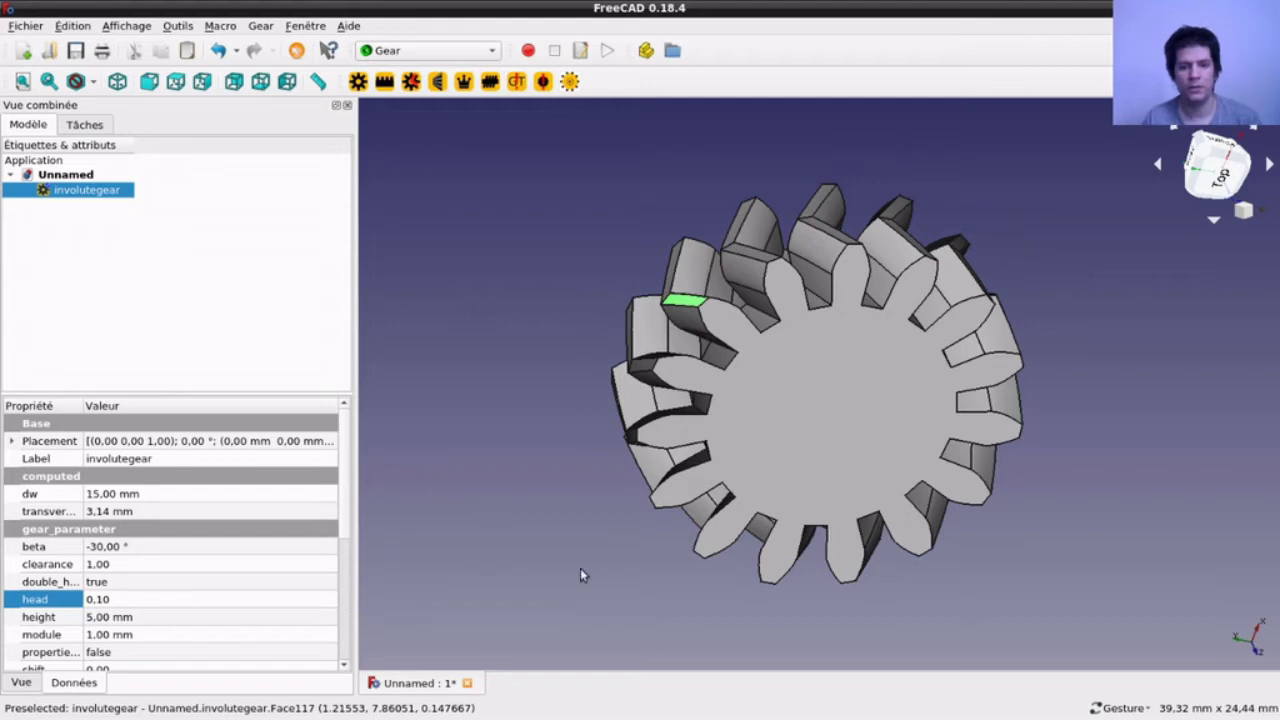
pyautogui.click(556, 263)
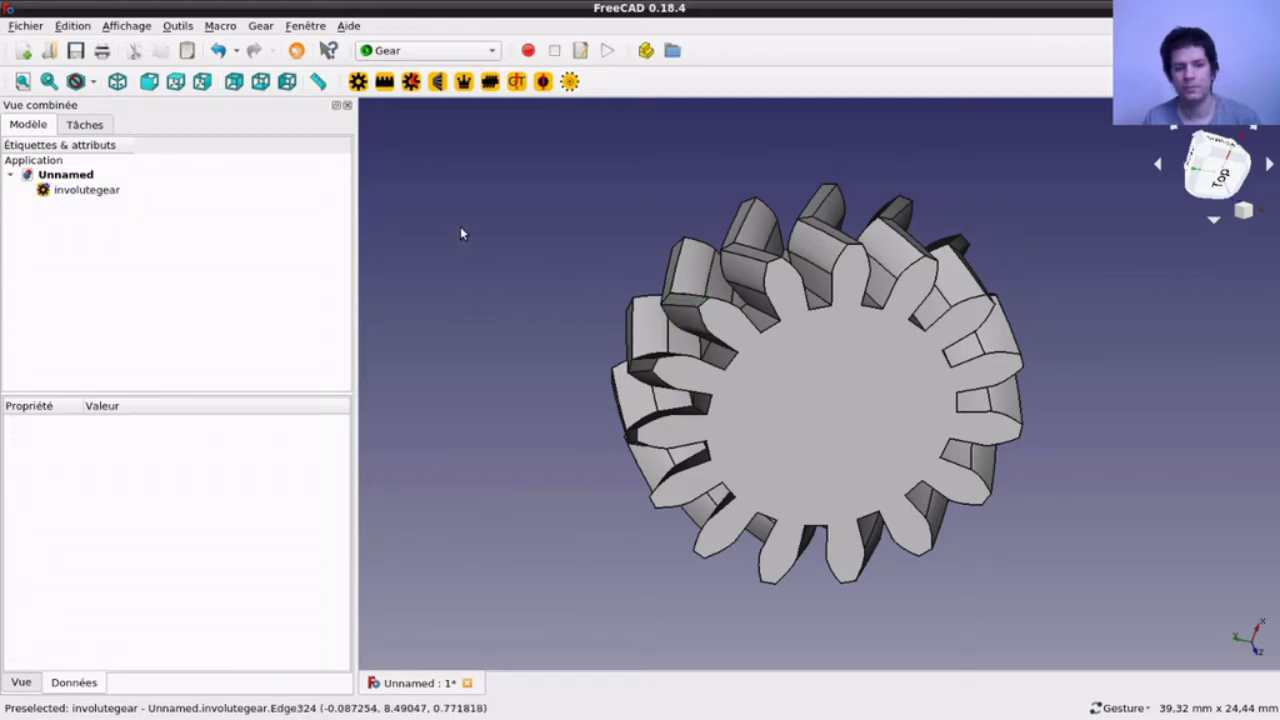
pyautogui.doubleClick(88, 190)
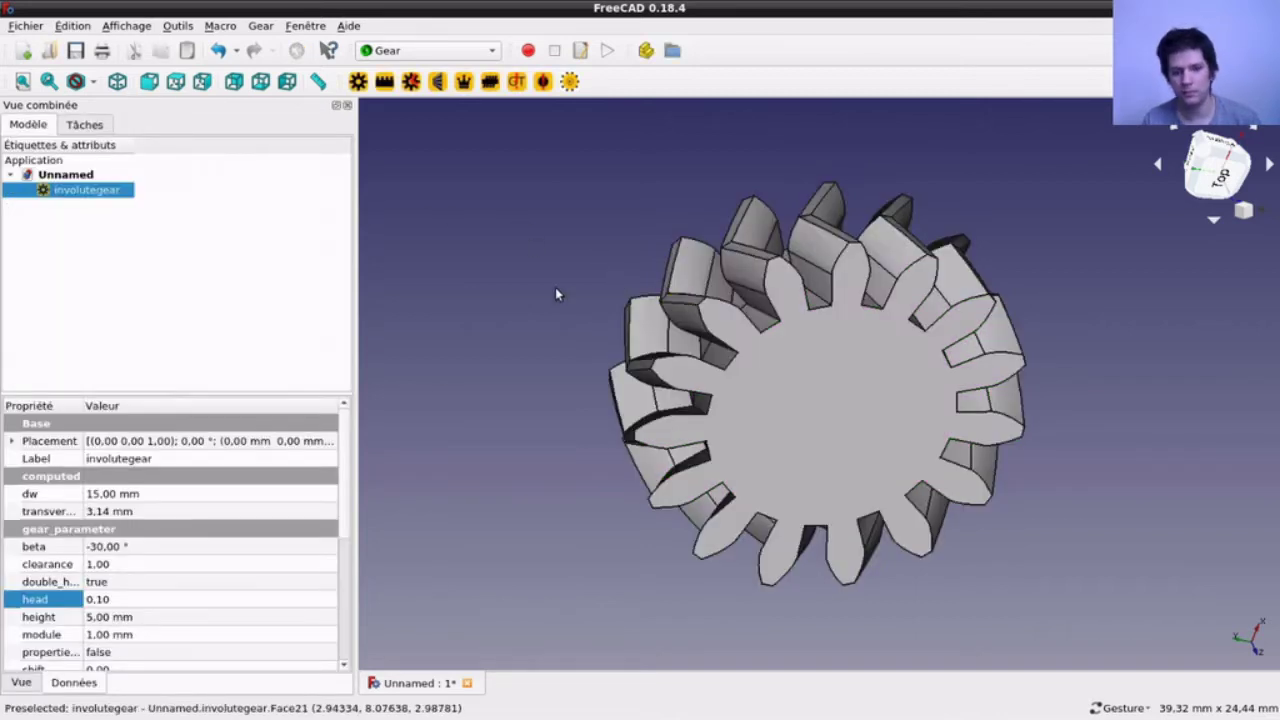
# Step: Change head to -0.10 and have the gear recompute
pyautogui.click(96, 600)
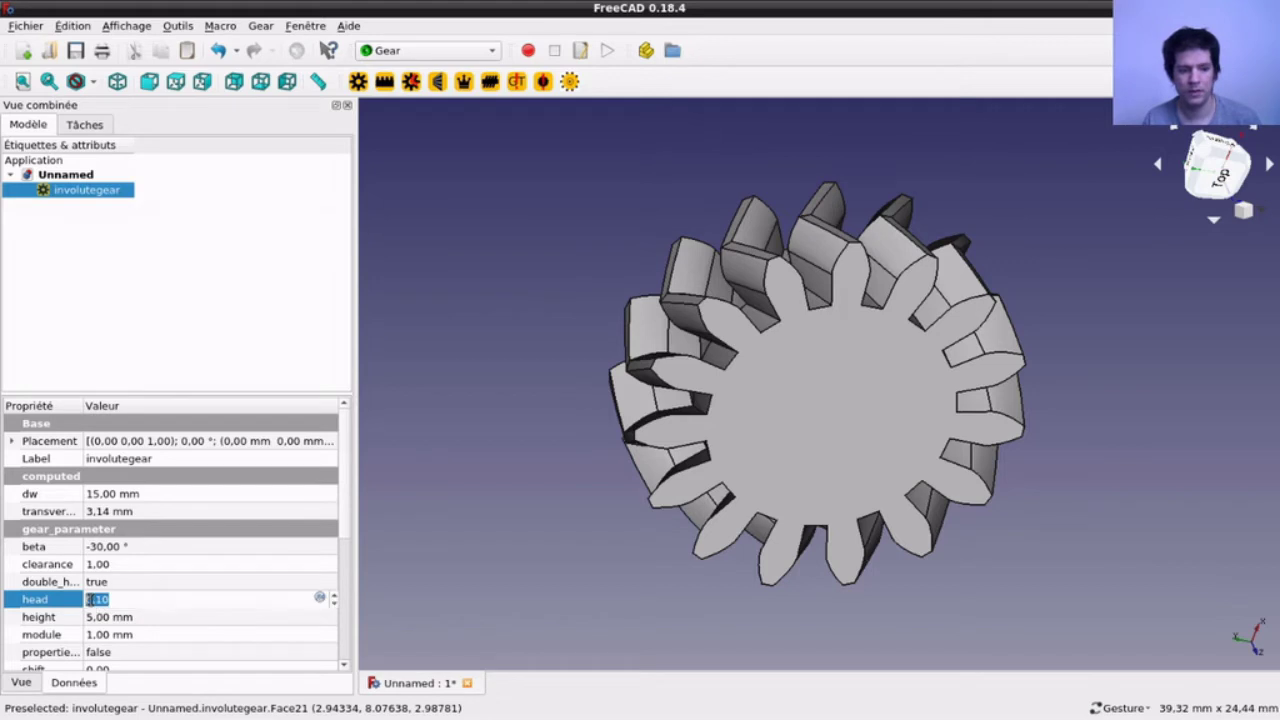
pyautogui.press('Home')
pyautogui.write('-')
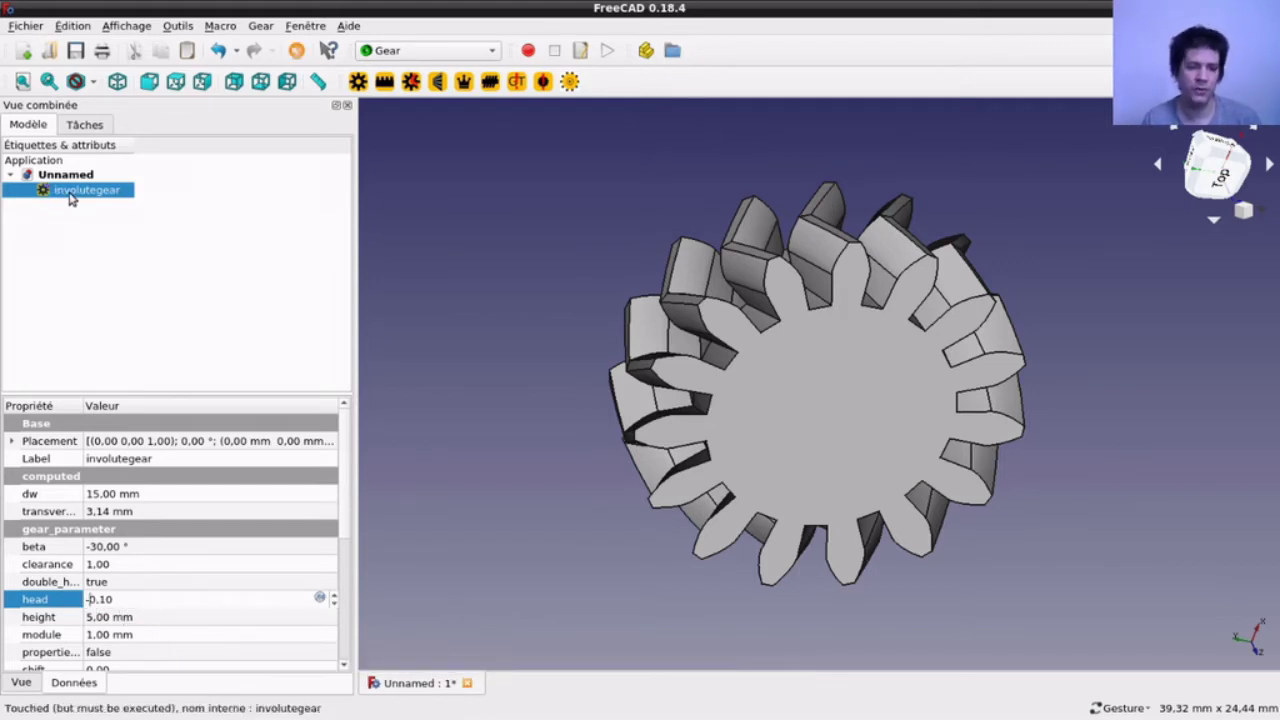
pyautogui.doubleClick(70, 192)
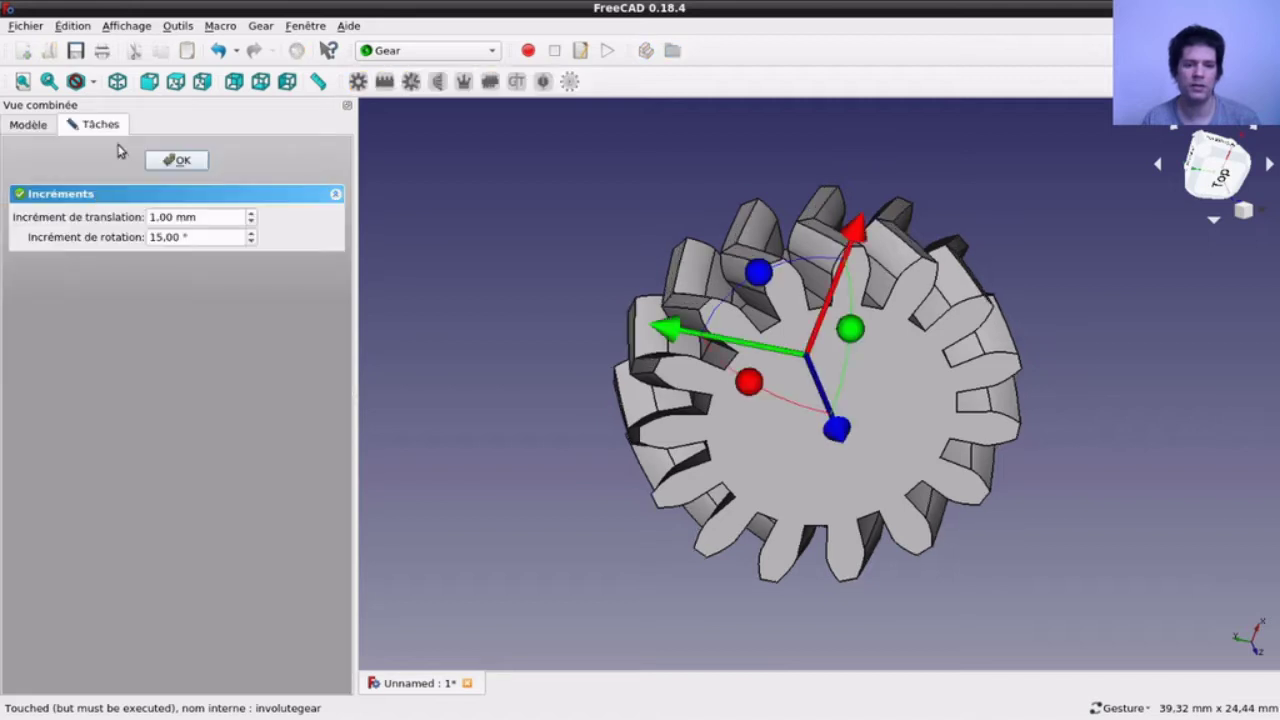
pyautogui.click(158, 156)
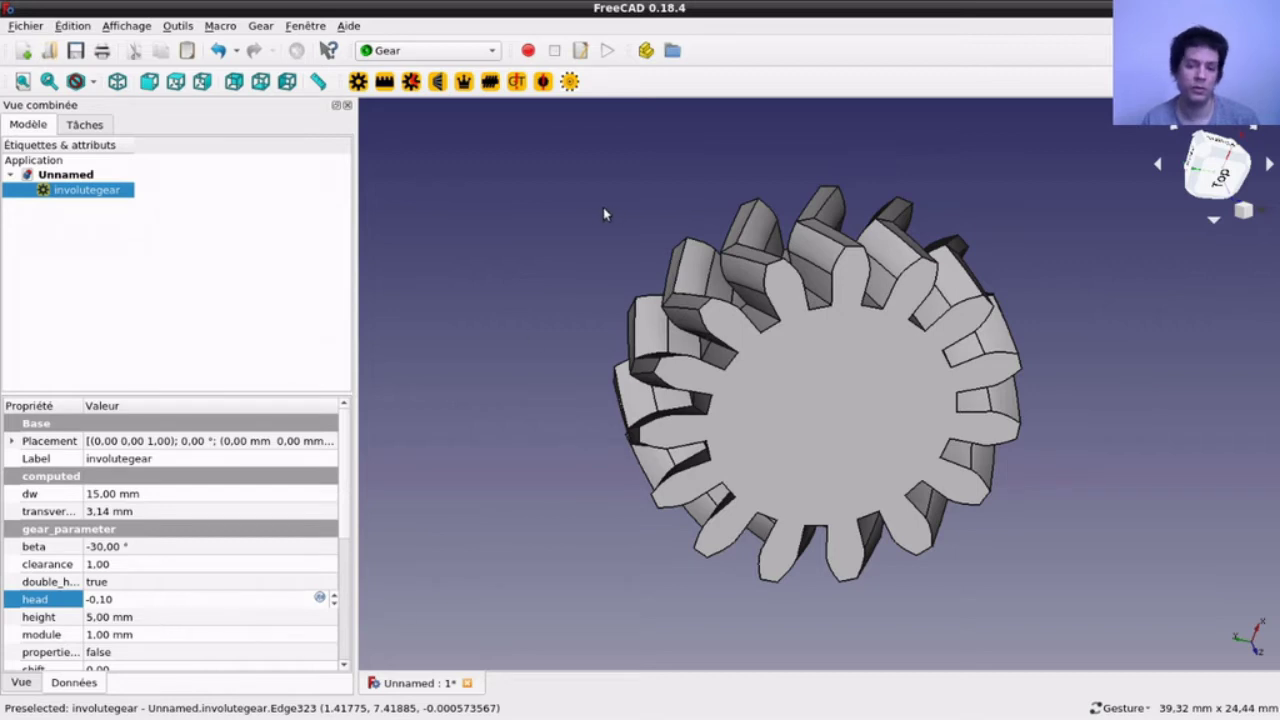
pyautogui.moveTo(593, 218); pyautogui.dragTo(669, 309)
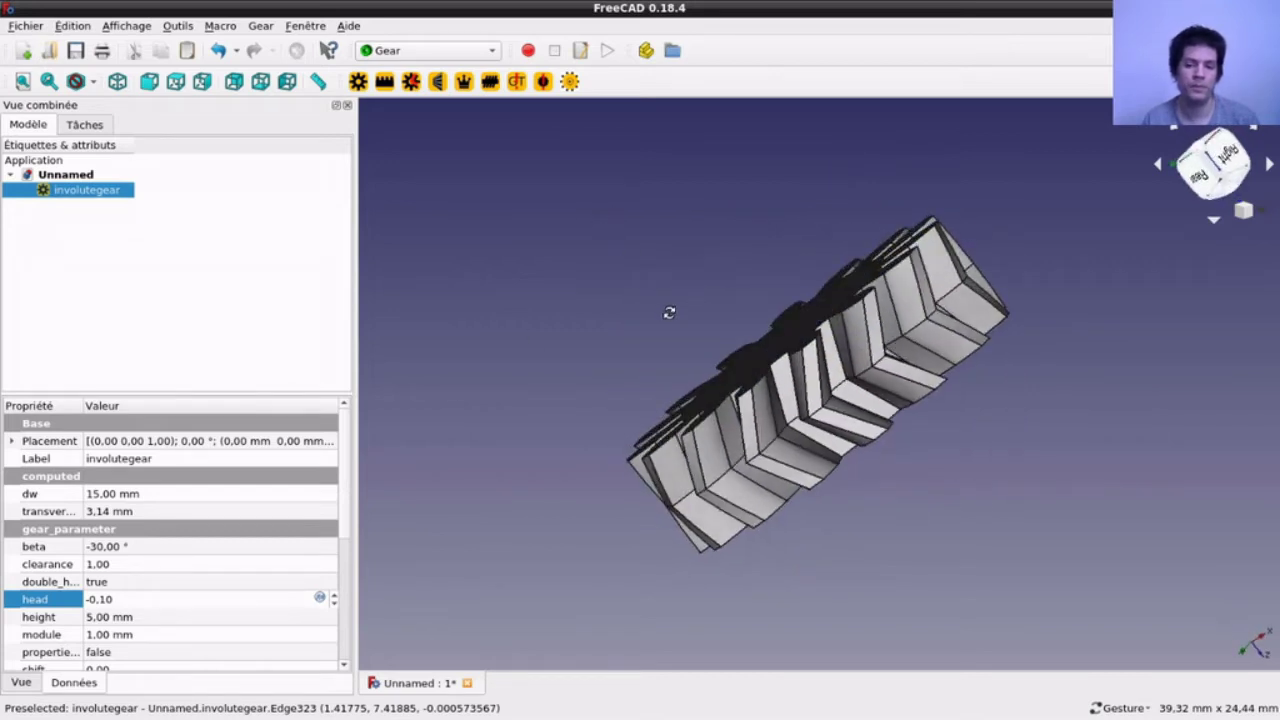
pyautogui.click(779, 363)
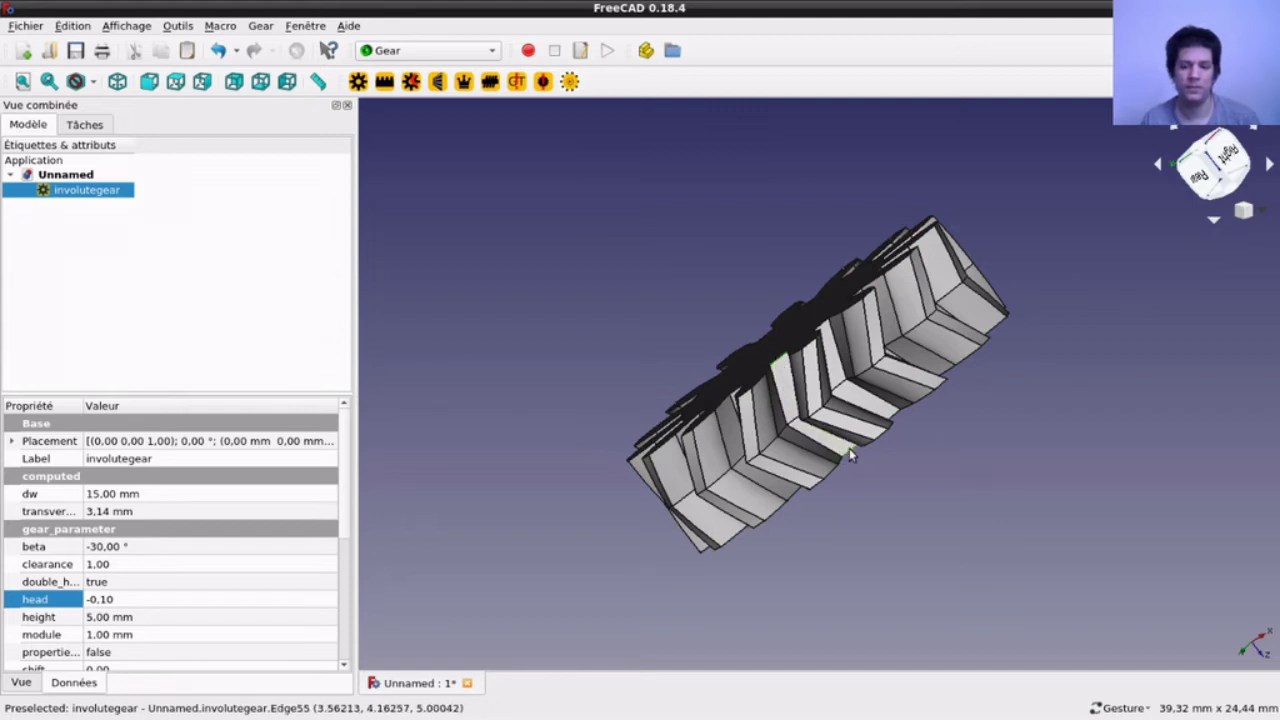
pyautogui.scroll(2, 912, 509)
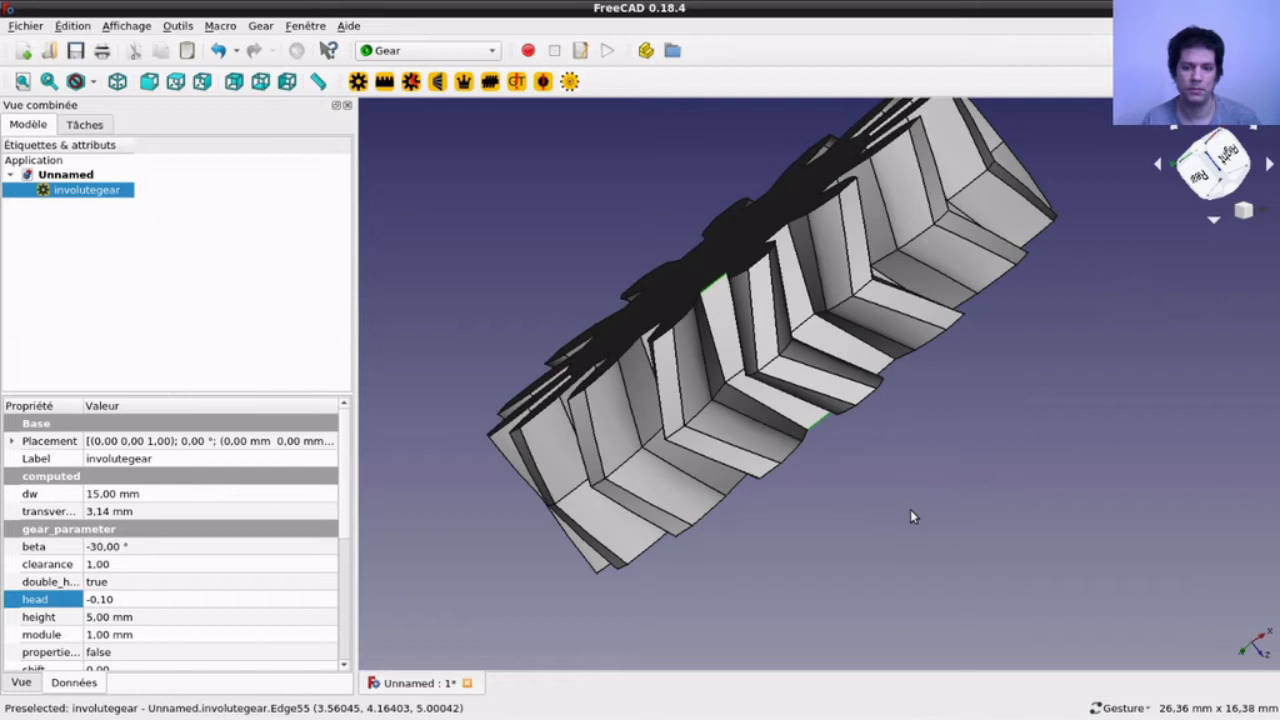
pyautogui.scroll(2, 600, 215)
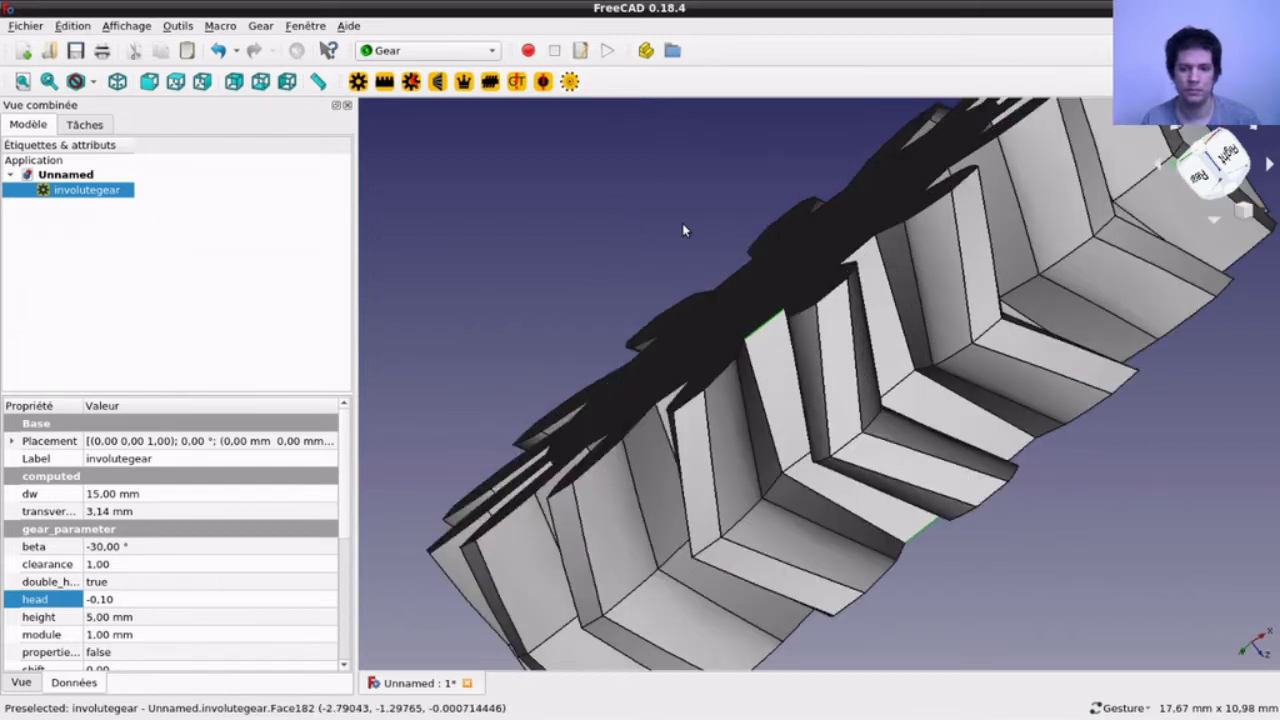
pyautogui.scroll(2, 682, 223)
pyautogui.moveTo(1202, 646); pyautogui.dragTo(1190, 652)
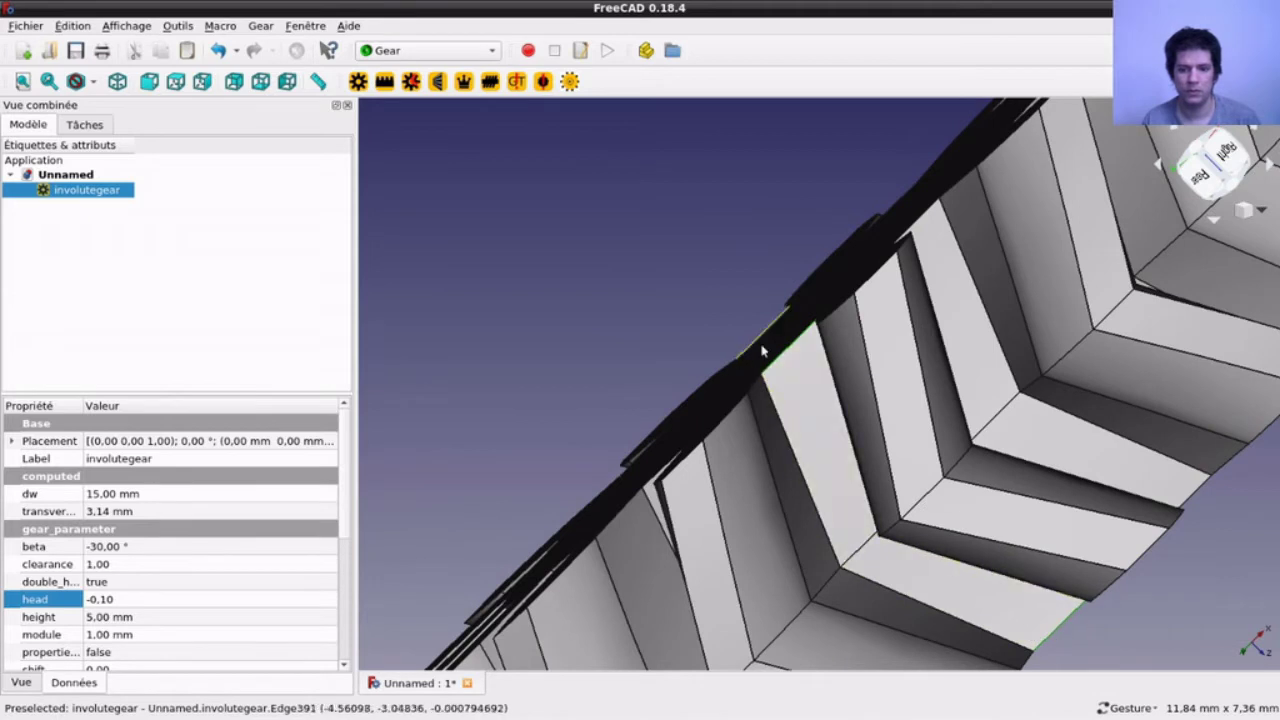
pyautogui.scroll(-3, 608, 304)
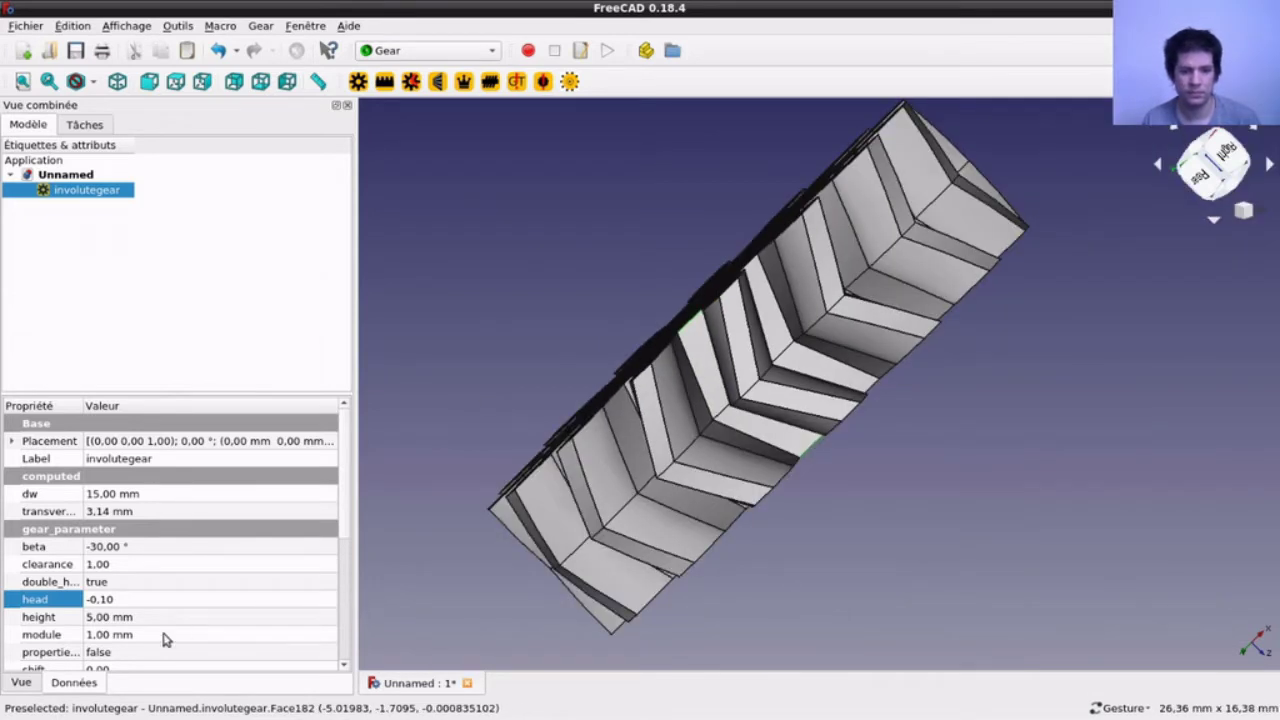
pyautogui.click(167, 636)
pyautogui.moveTo(849, 543); pyautogui.dragTo(717, 429)
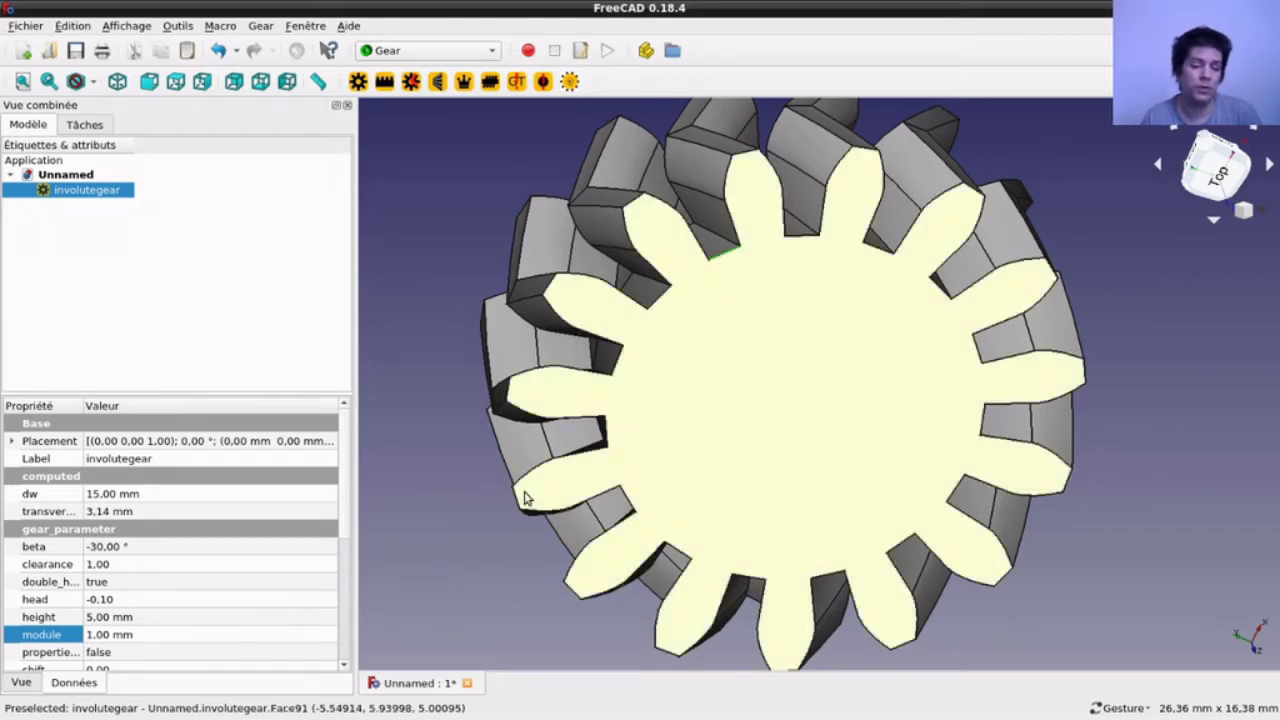
pyautogui.scroll(-2, 449, 458)
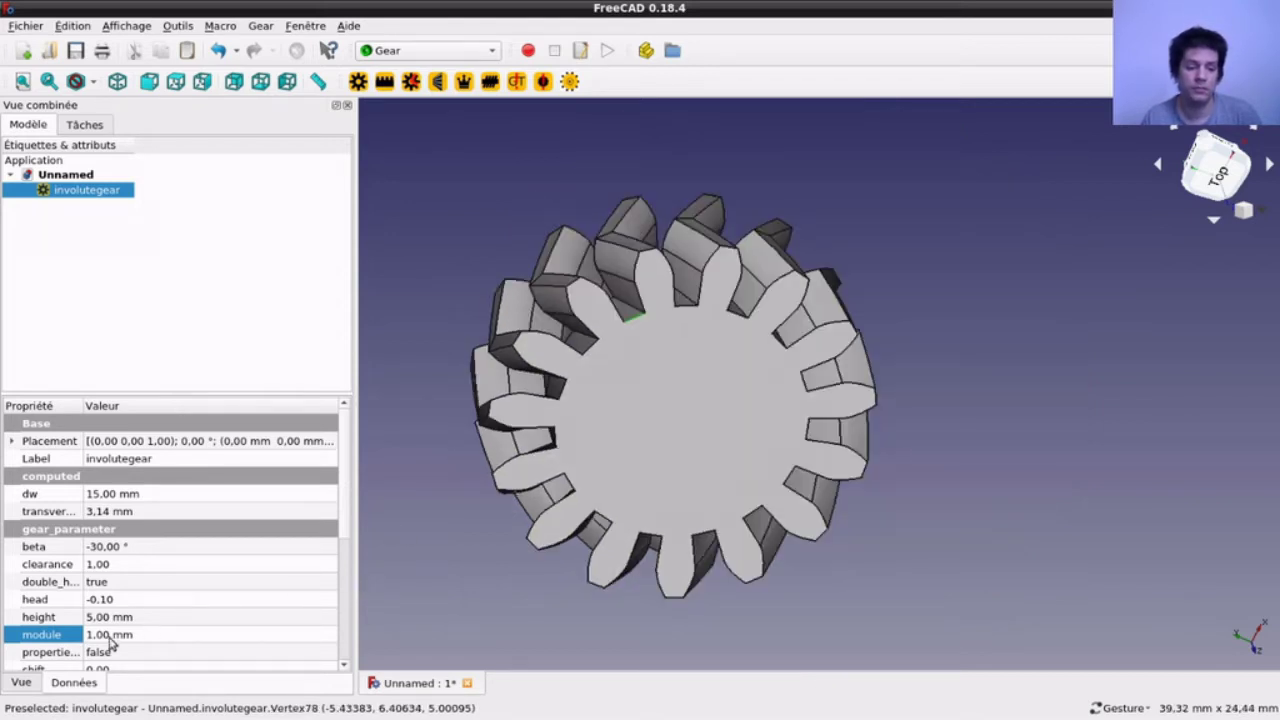
pyautogui.click(63, 653)
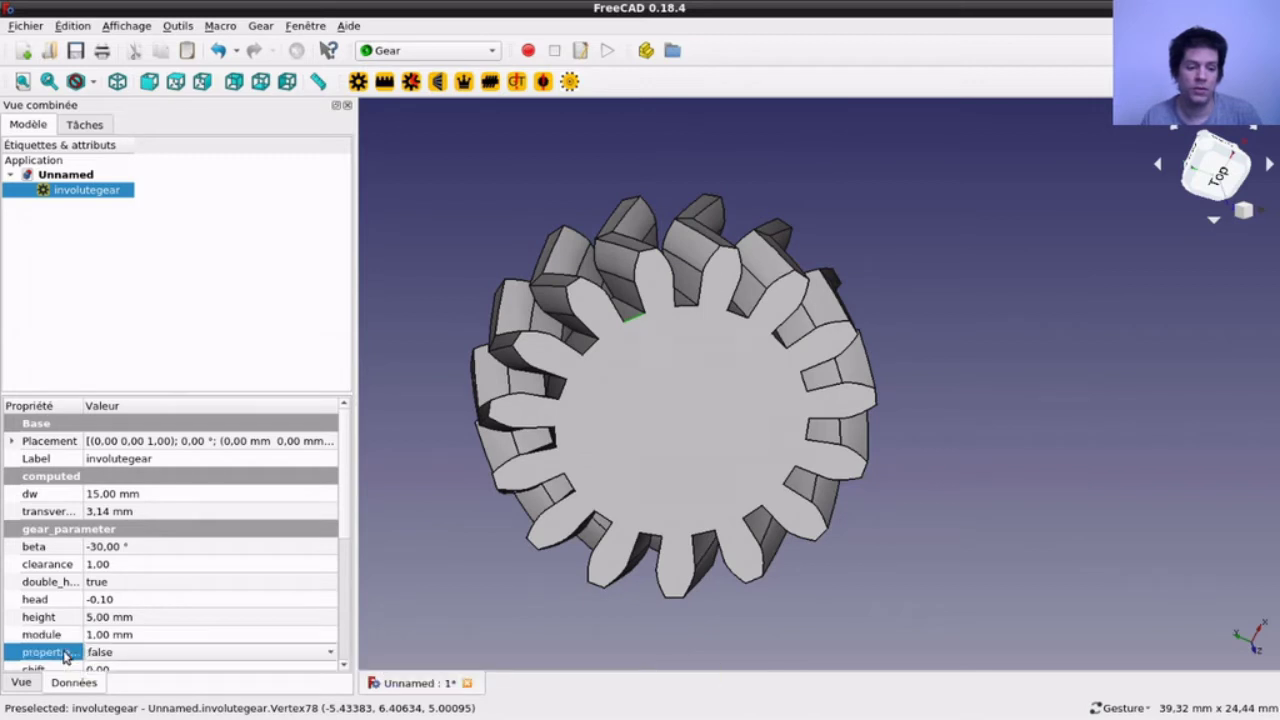
pyautogui.scroll(-1, 63, 653)
pyautogui.scroll(-1, 63, 653)
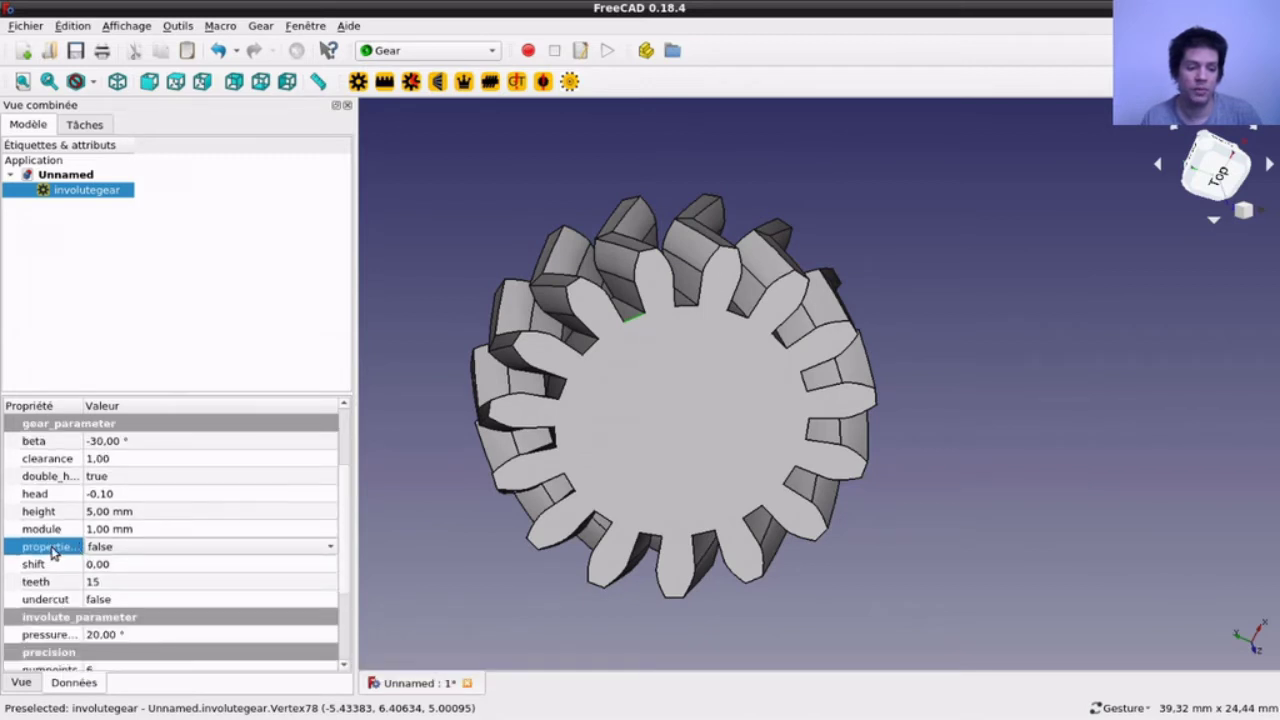
pyautogui.moveTo(45, 652)
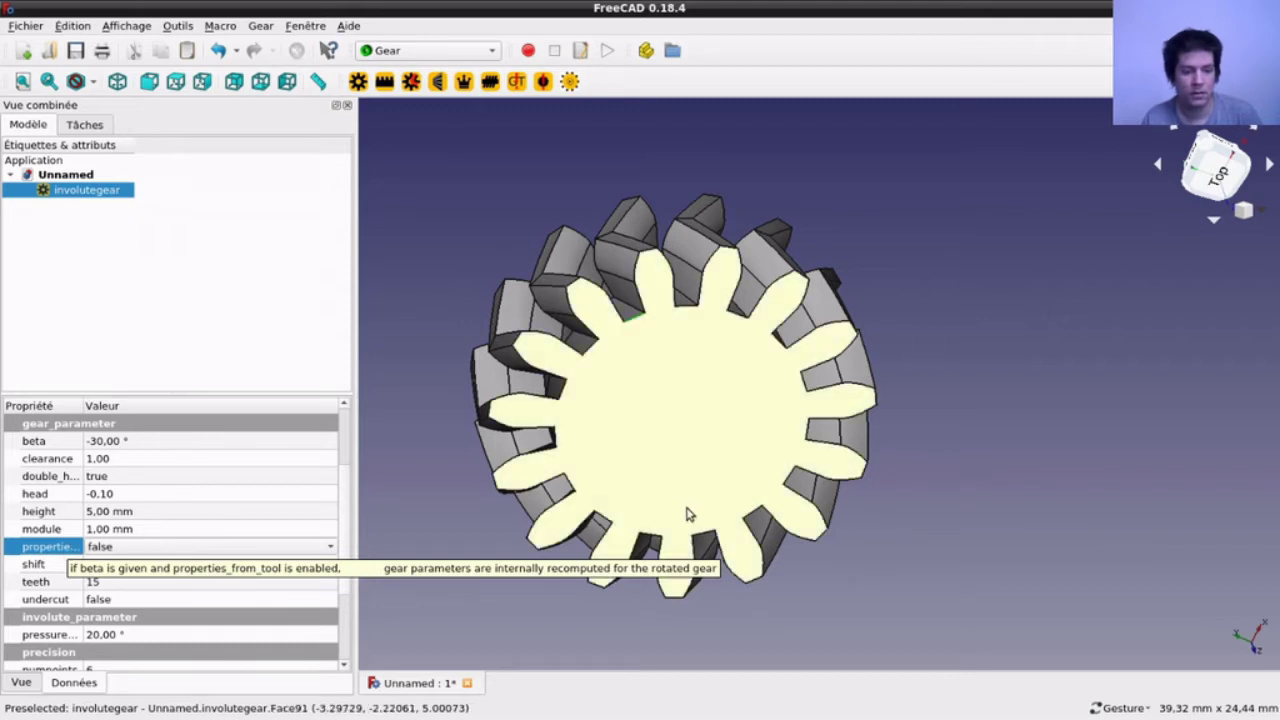
pyautogui.click(318, 552)
pyautogui.click(292, 566)
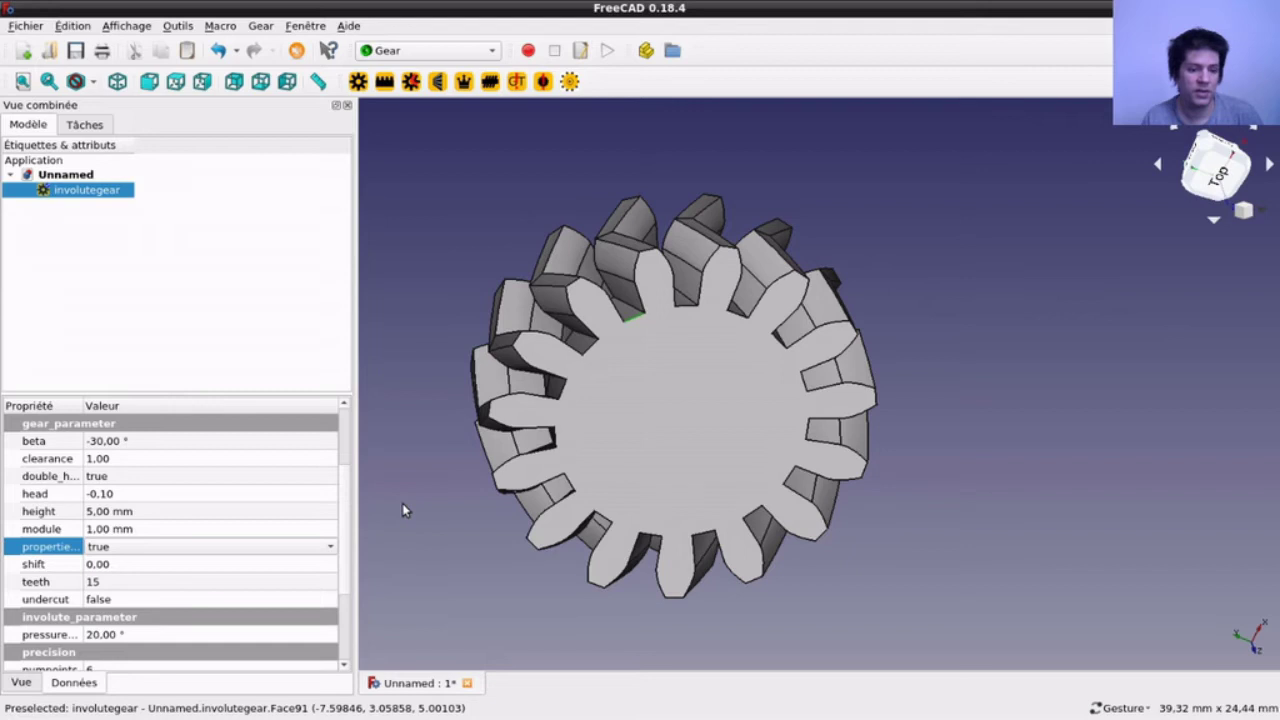
pyautogui.click(437, 261)
pyautogui.moveTo(439, 261)
pyautogui.mouseDown()
pyautogui.moveTo(478, 222)
pyautogui.moveTo(968, 380)
pyautogui.moveTo(909, 423)
pyautogui.moveTo(786, 449)
pyautogui.moveTo(739, 480)
pyautogui.moveTo(780, 434)
pyautogui.mouseUp()
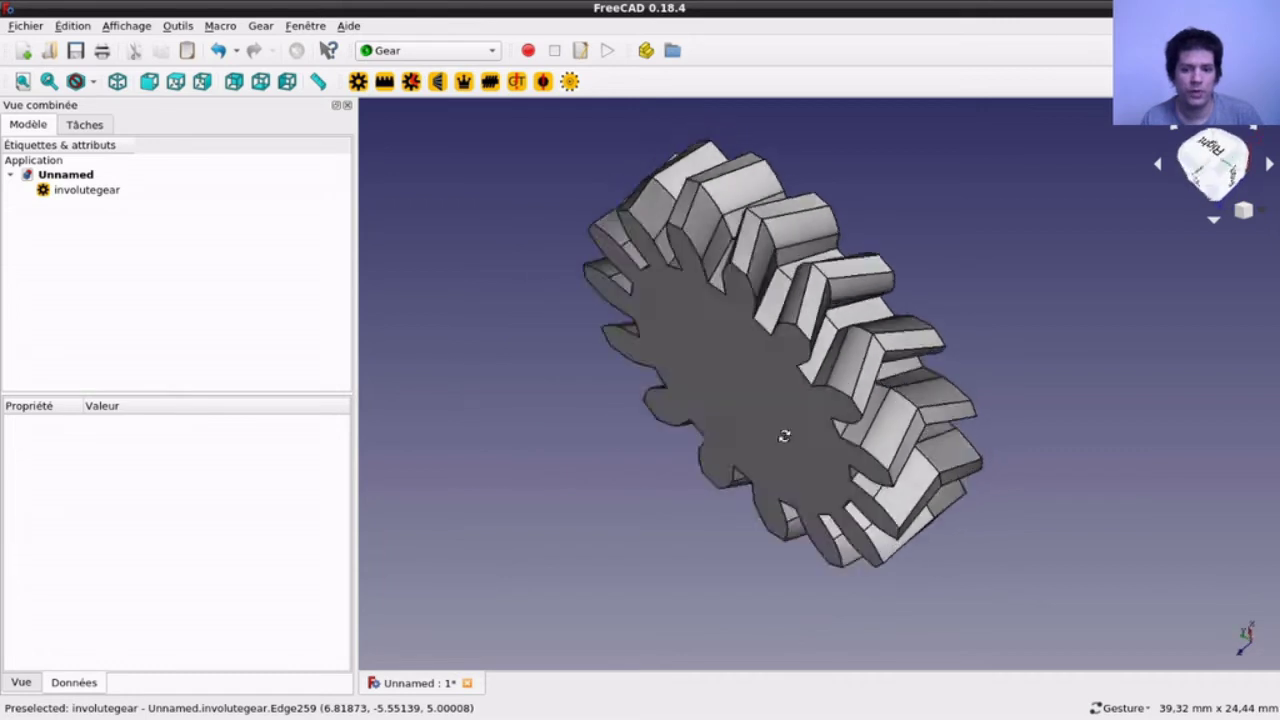
pyautogui.click(68, 197)
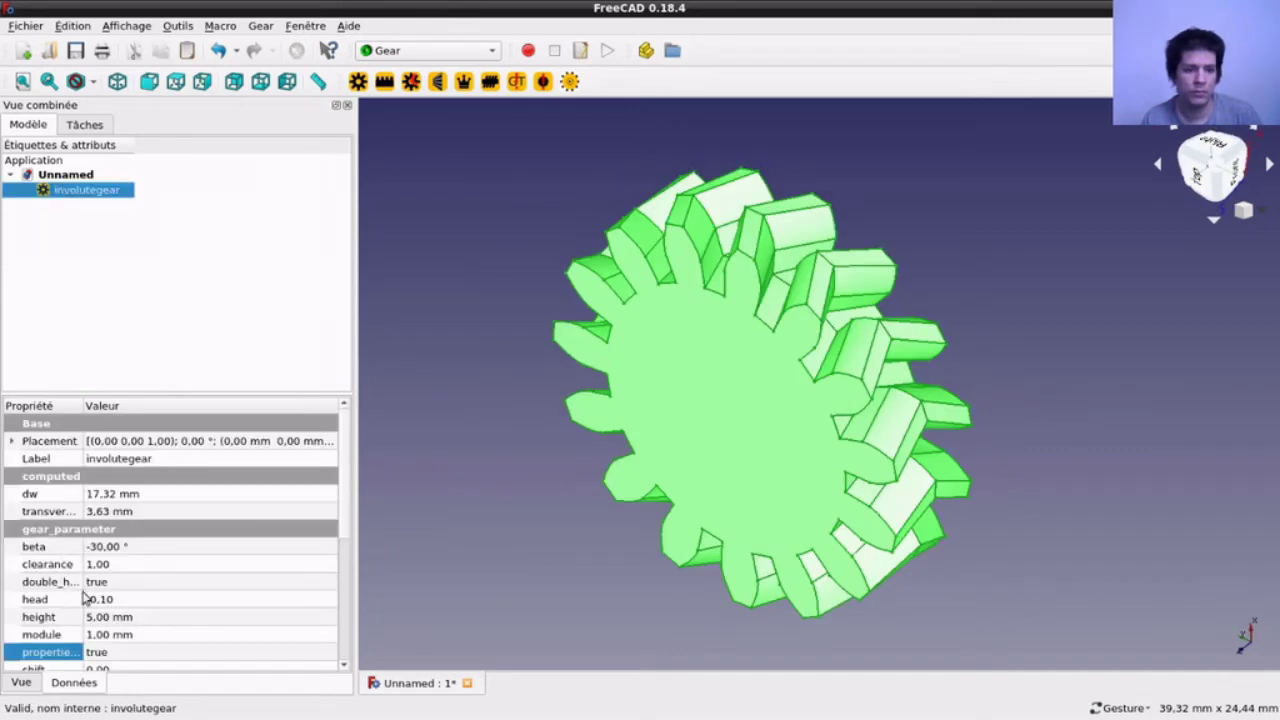
pyautogui.click(140, 655)
pyautogui.click(143, 655)
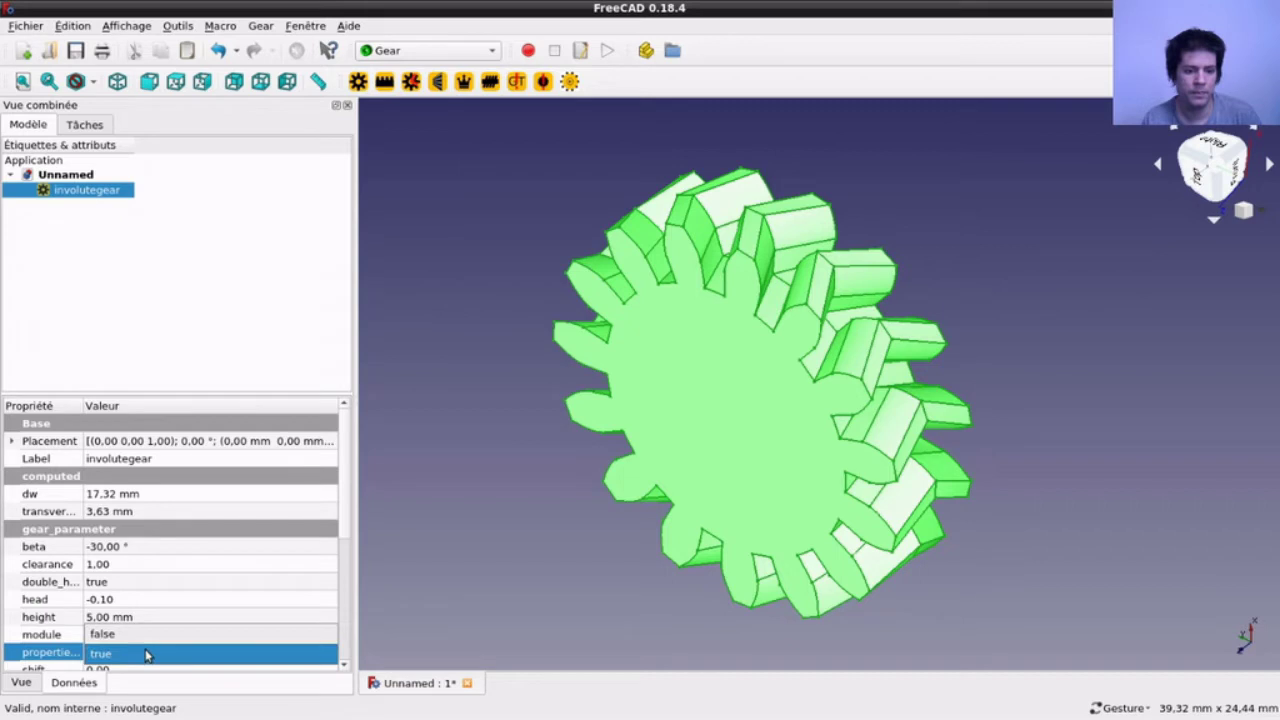
pyautogui.click(140, 633)
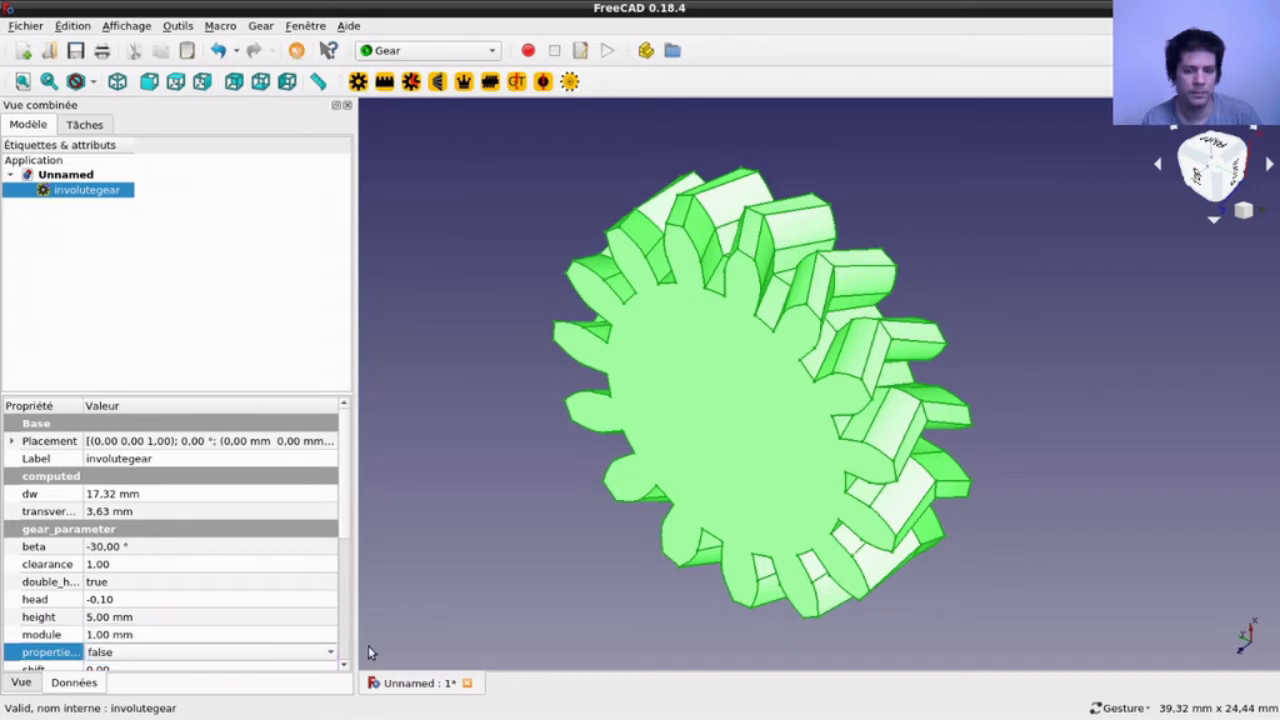
pyautogui.click(527, 379)
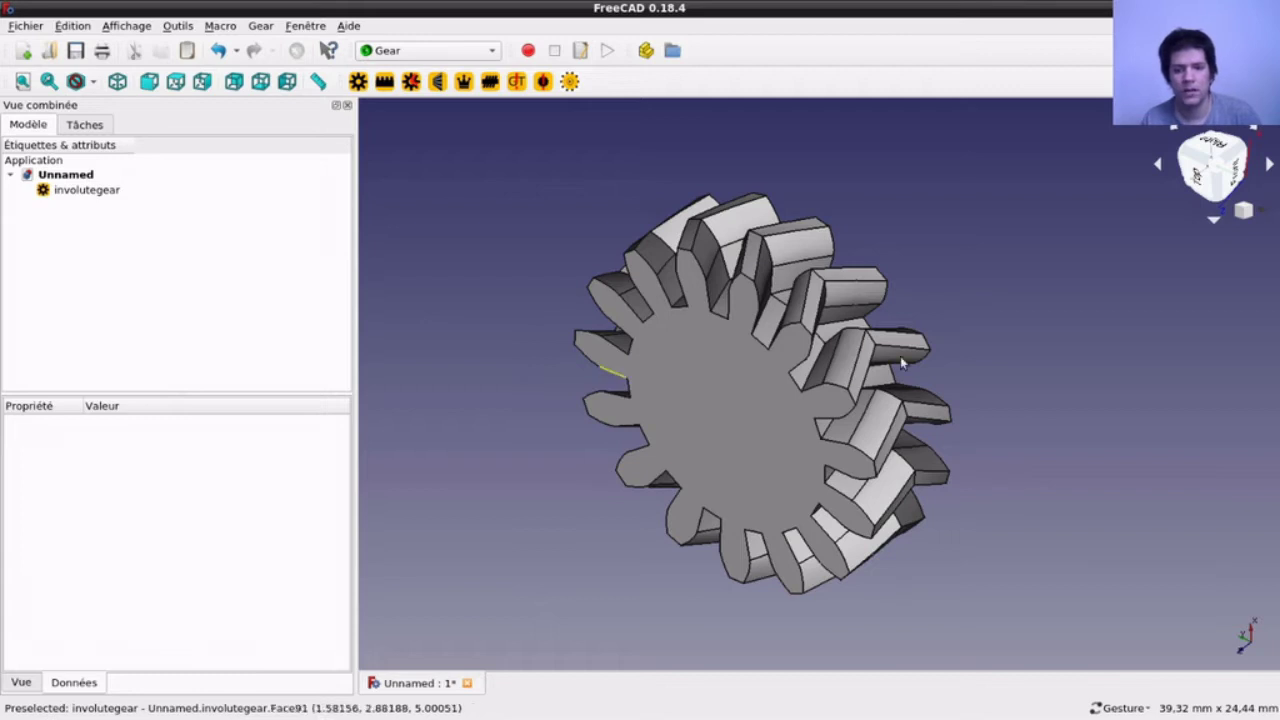
pyautogui.click(106, 197)
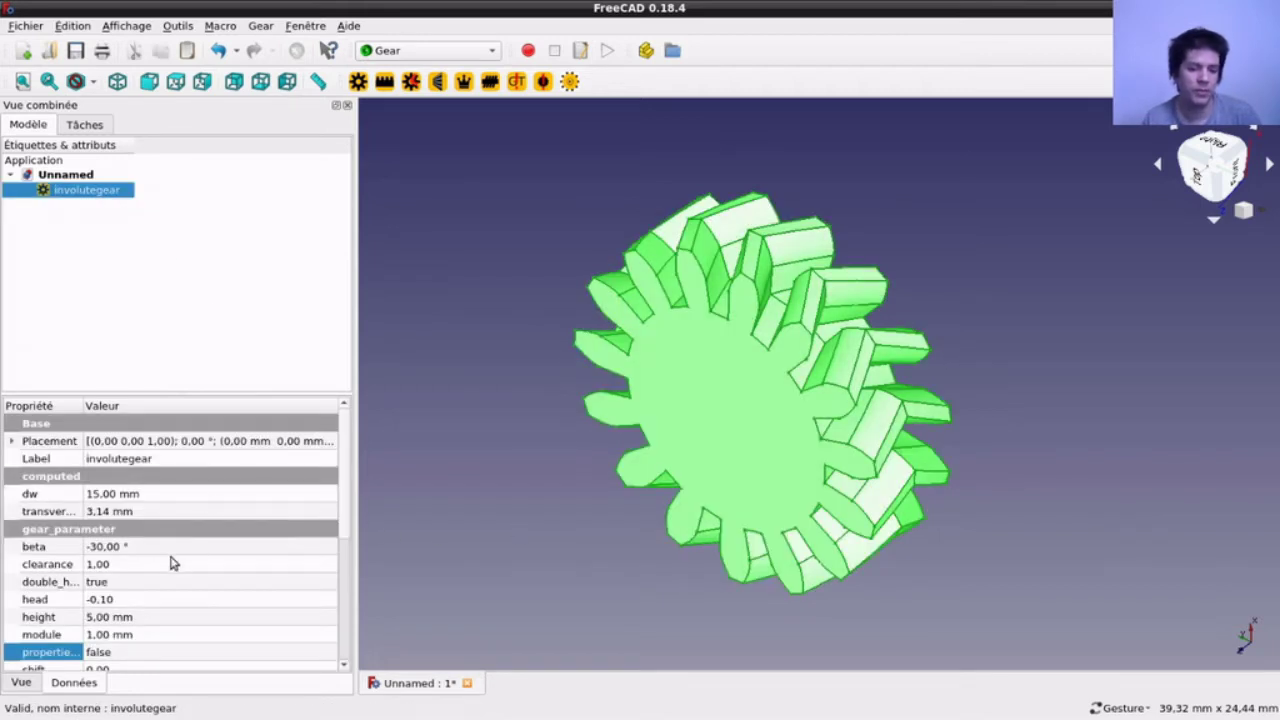
pyautogui.scroll(-1, 175, 563)
pyautogui.scroll(-1, 198, 564)
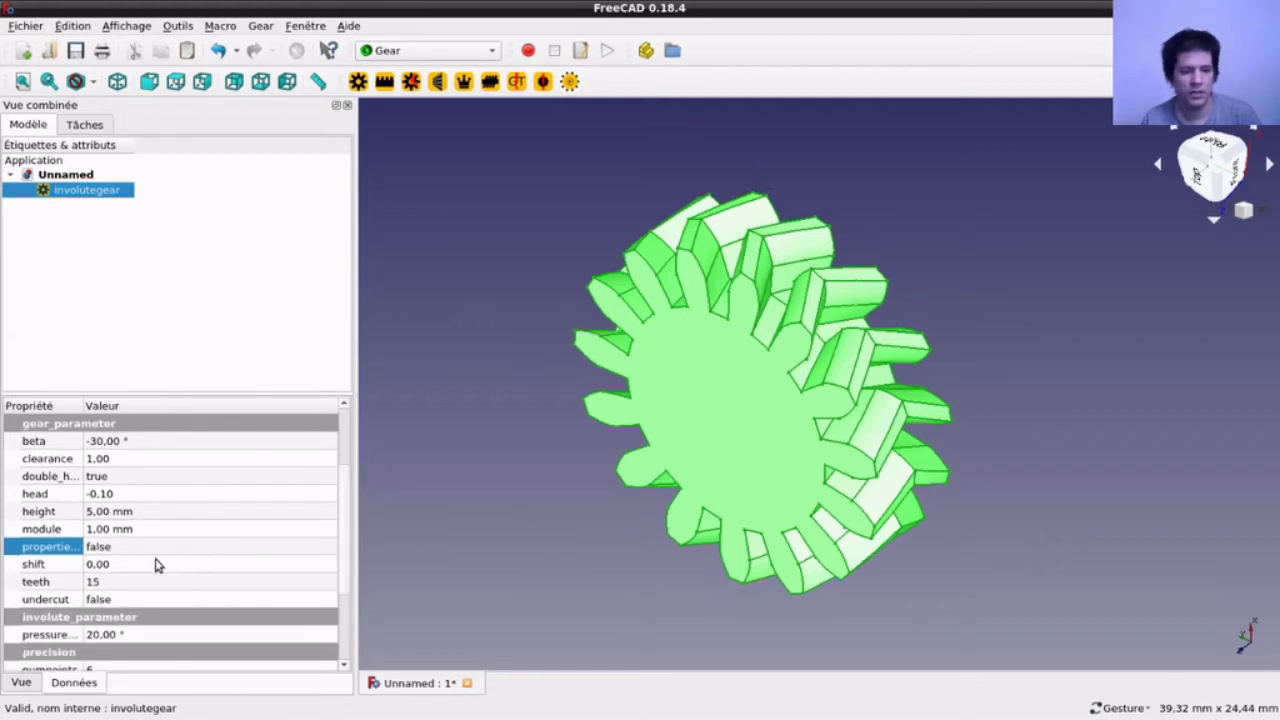
pyautogui.click(158, 564)
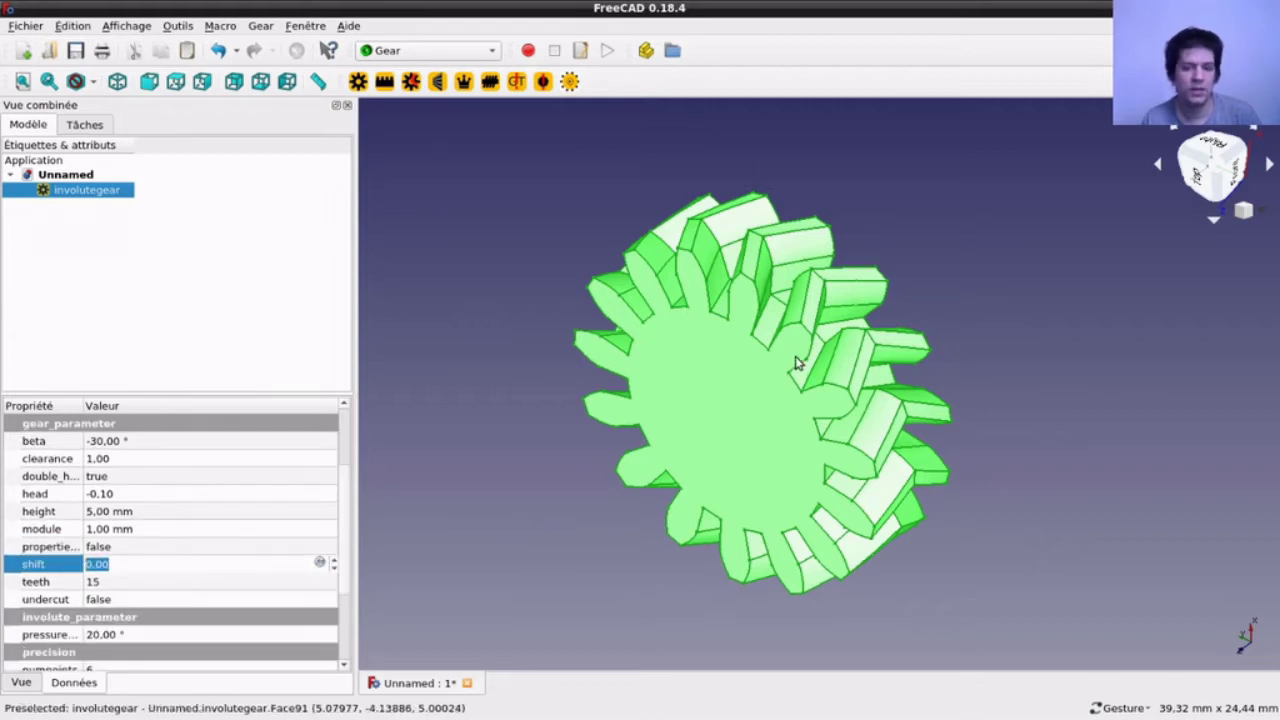
# Step: Re-enter the gear's shift value as 0.25
pyautogui.click(119, 565)
pyautogui.moveTo(119, 565); pyautogui.dragTo(92, 566)
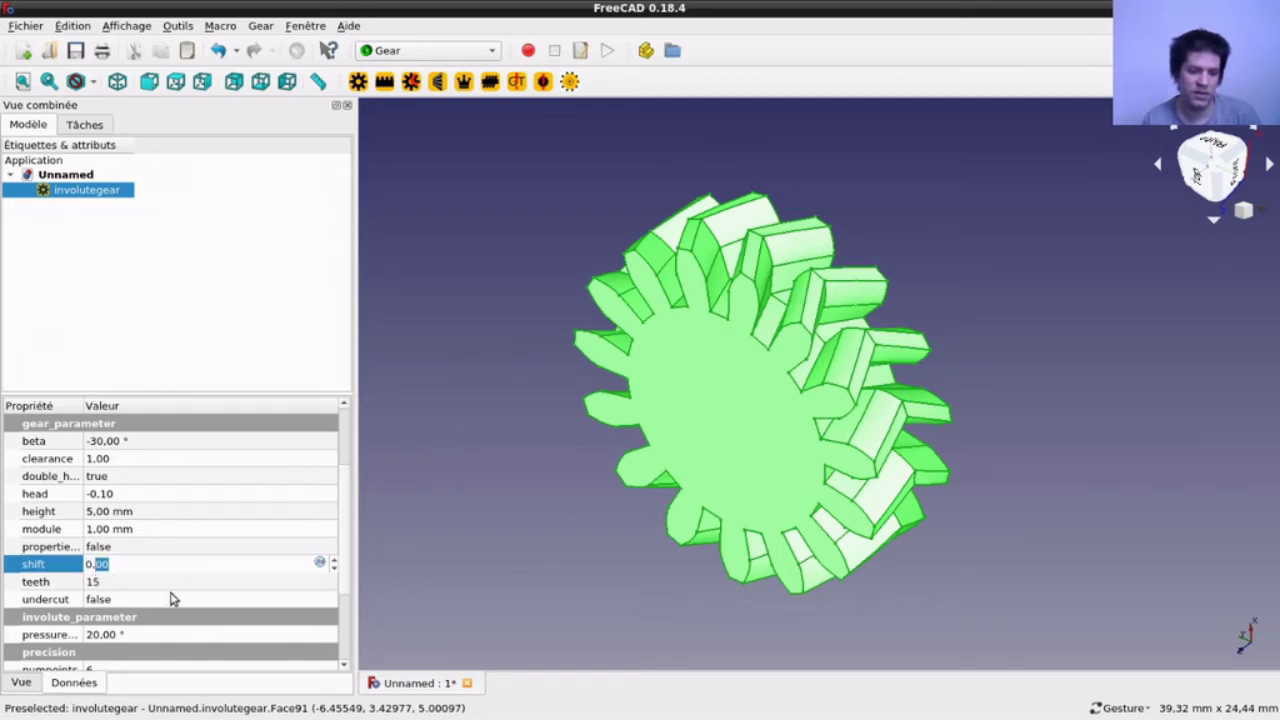
pyautogui.write('.25')
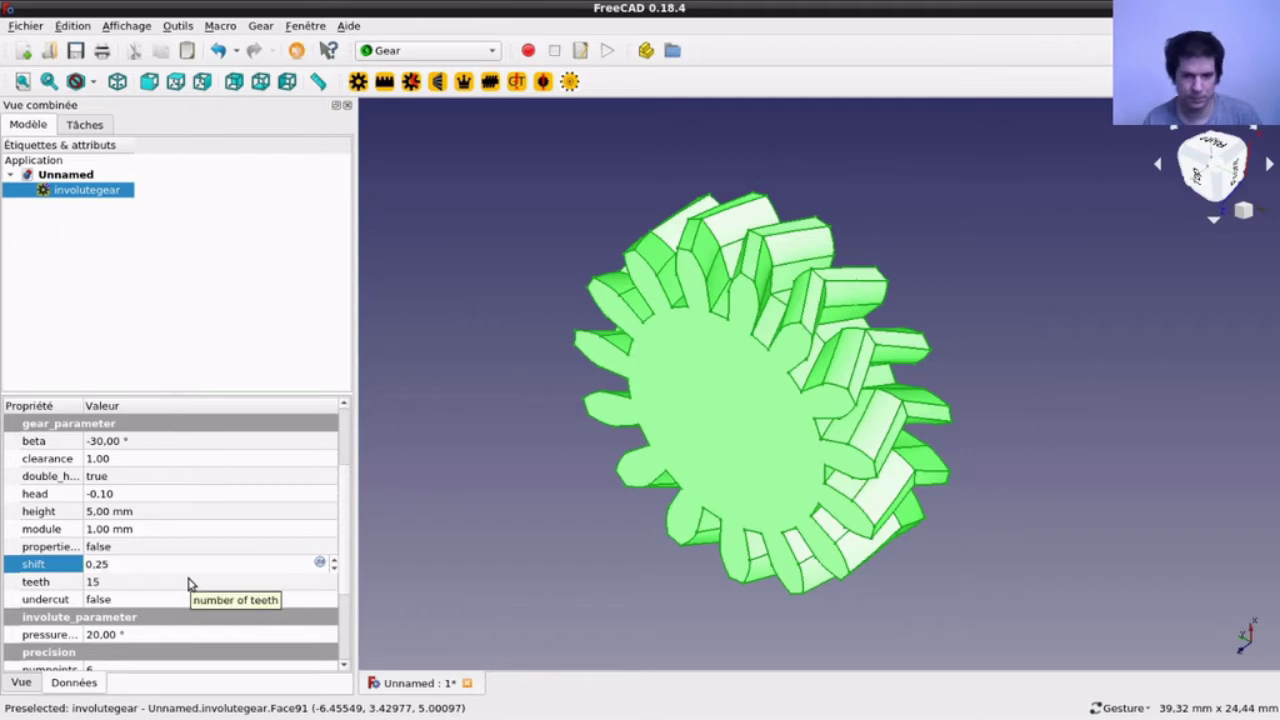
pyautogui.press('Return')
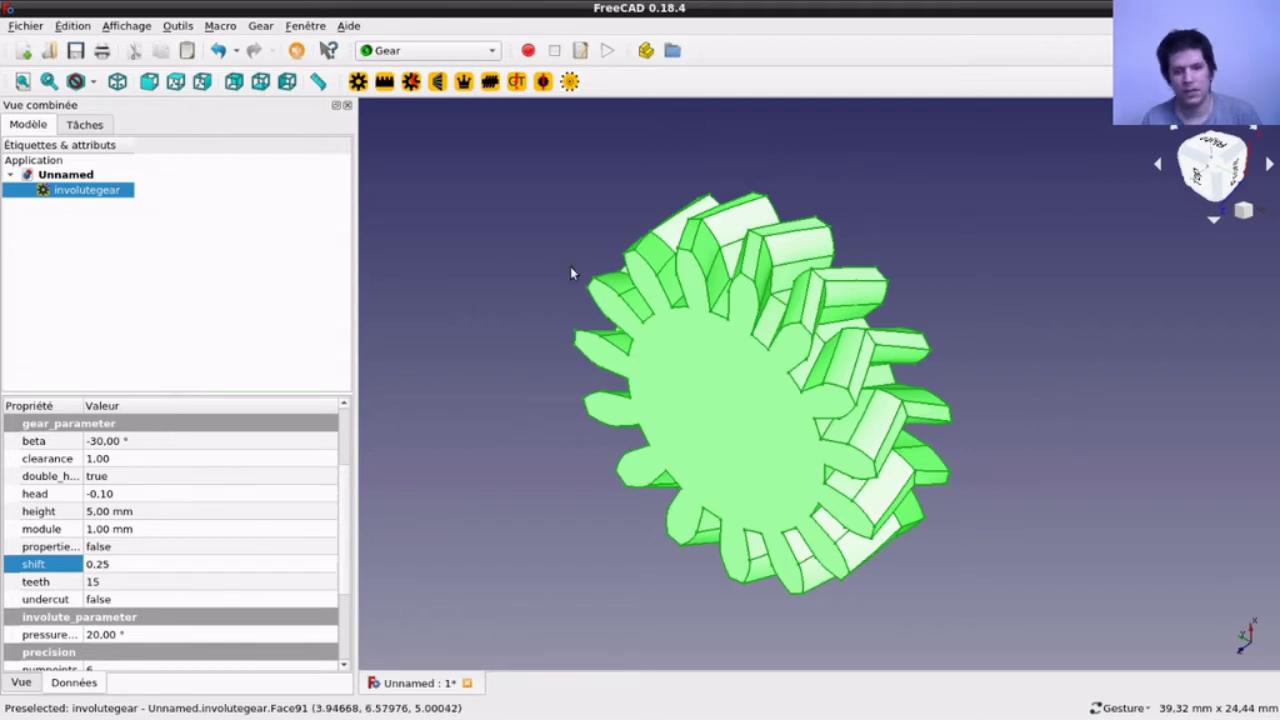
pyautogui.click(517, 265)
pyautogui.doubleClick(89, 190)
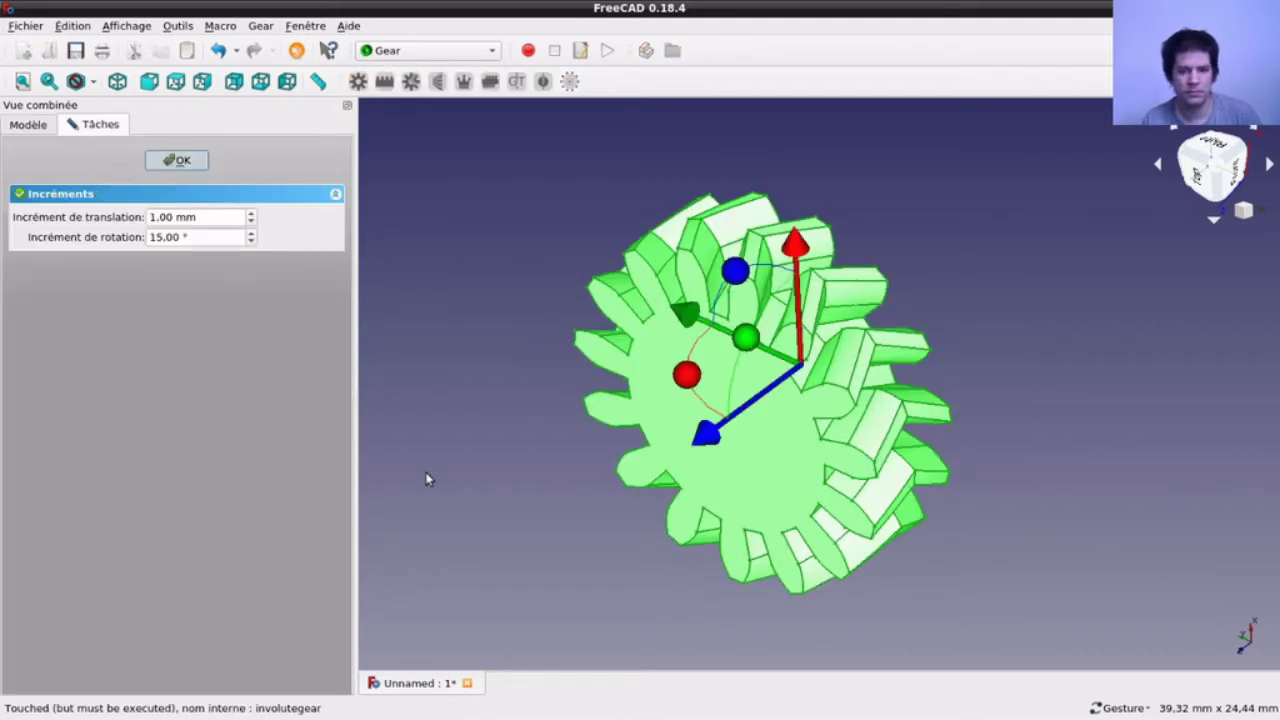
pyautogui.press('Escape')
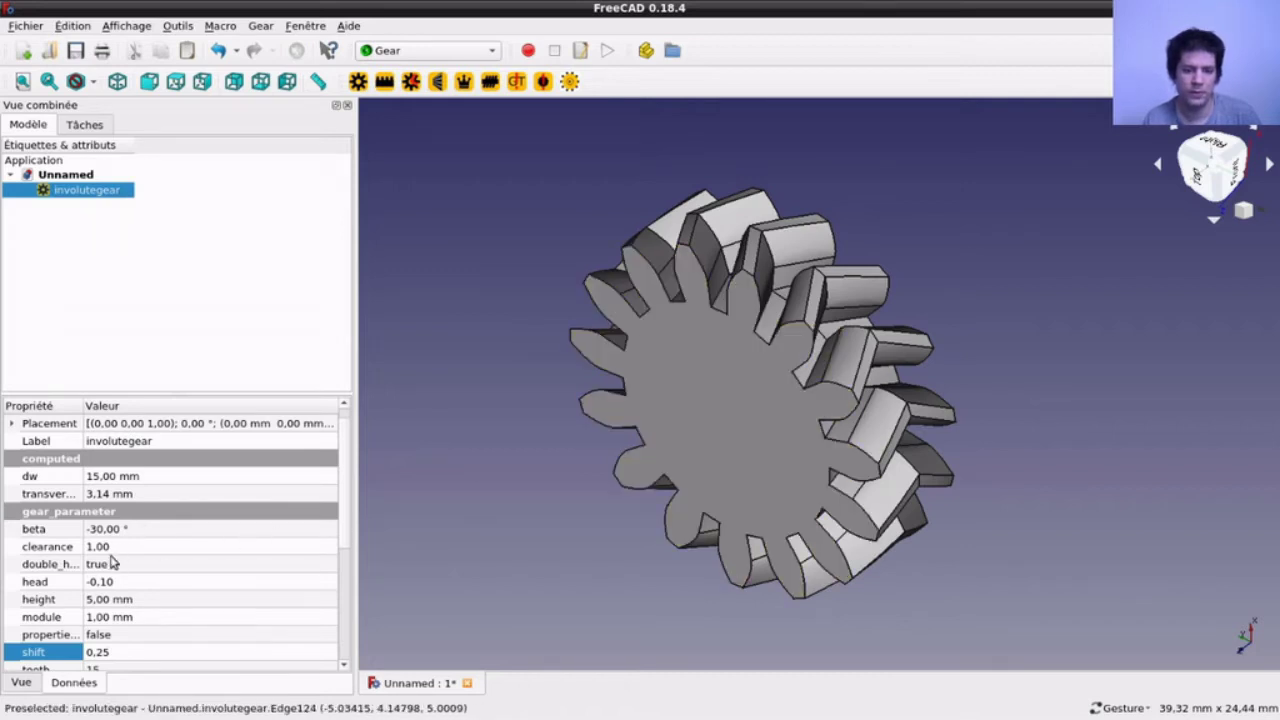
# Step: Change shift to 0.75, recompute the gear and orbit to inspect its teeth
pyautogui.click(115, 655)
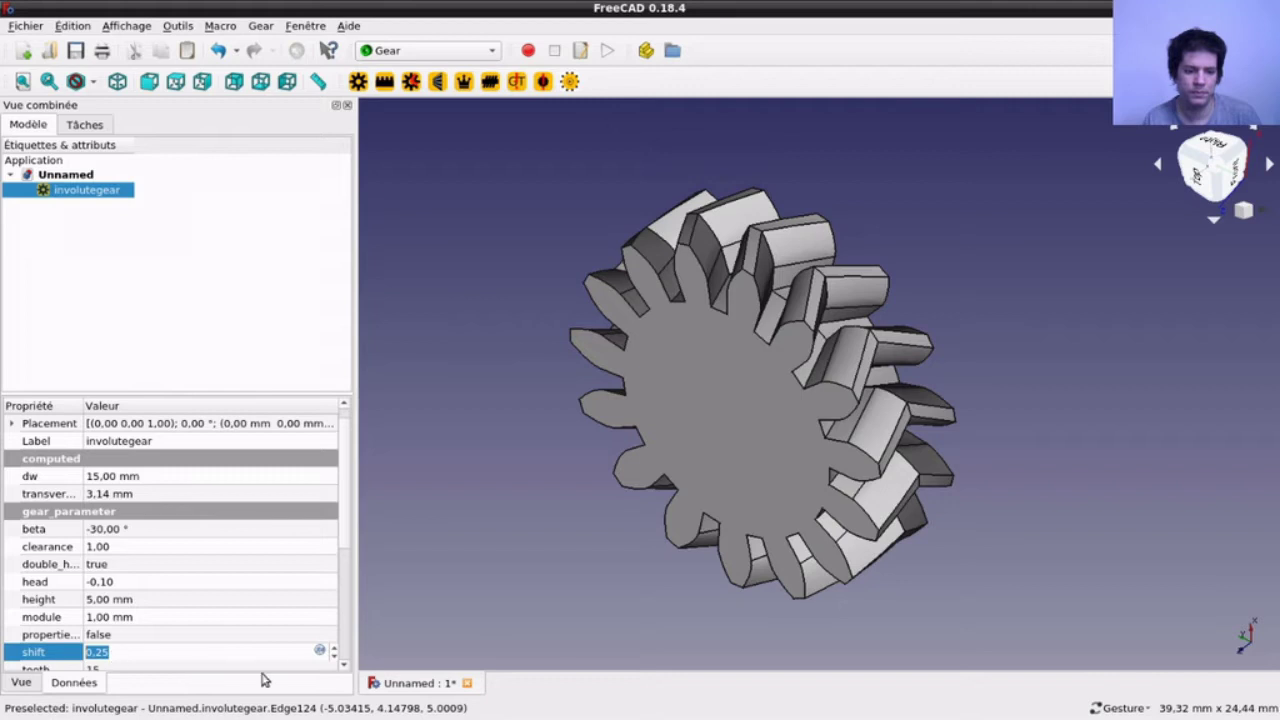
pyautogui.write('0.25')
pyautogui.press('BackSpace')
pyautogui.press('BackSpace')
pyautogui.write('75')
pyautogui.press('Return')
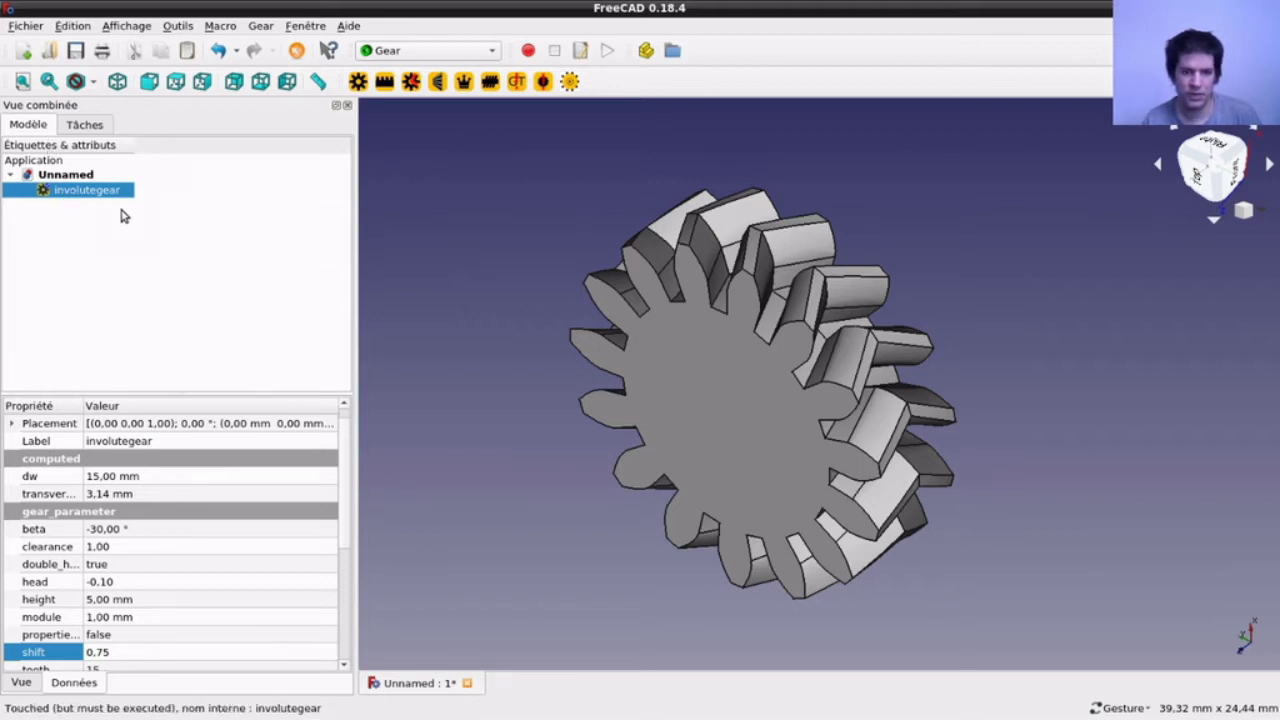
pyautogui.doubleClick(71, 188)
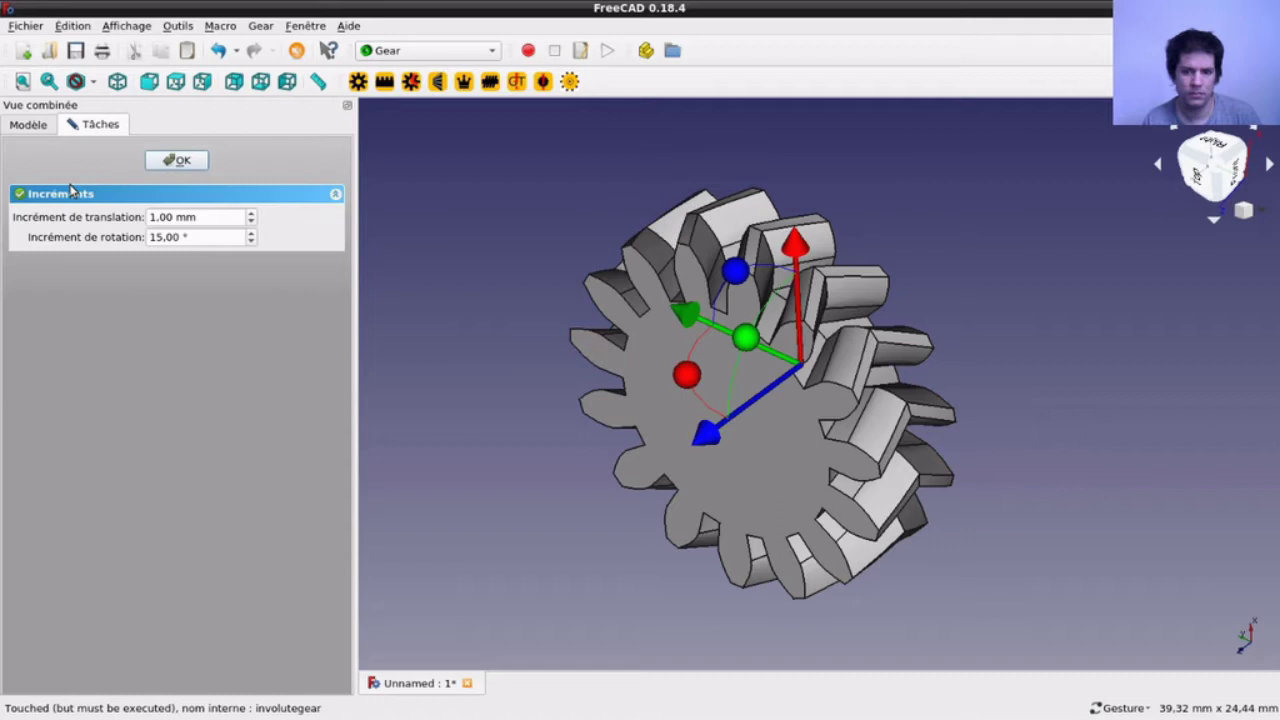
pyautogui.click(438, 524)
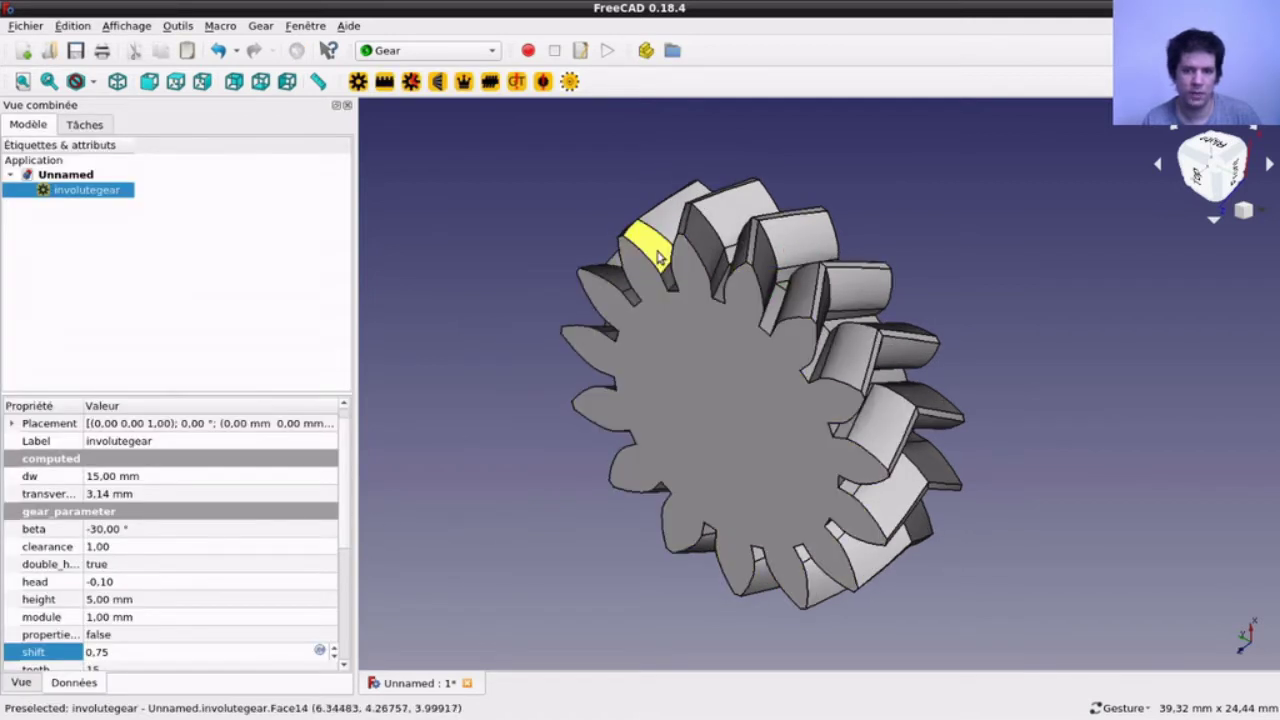
pyautogui.moveTo(509, 270)
pyautogui.mouseDown()
pyautogui.moveTo(701, 236)
pyautogui.moveTo(688, 203)
pyautogui.mouseUp()
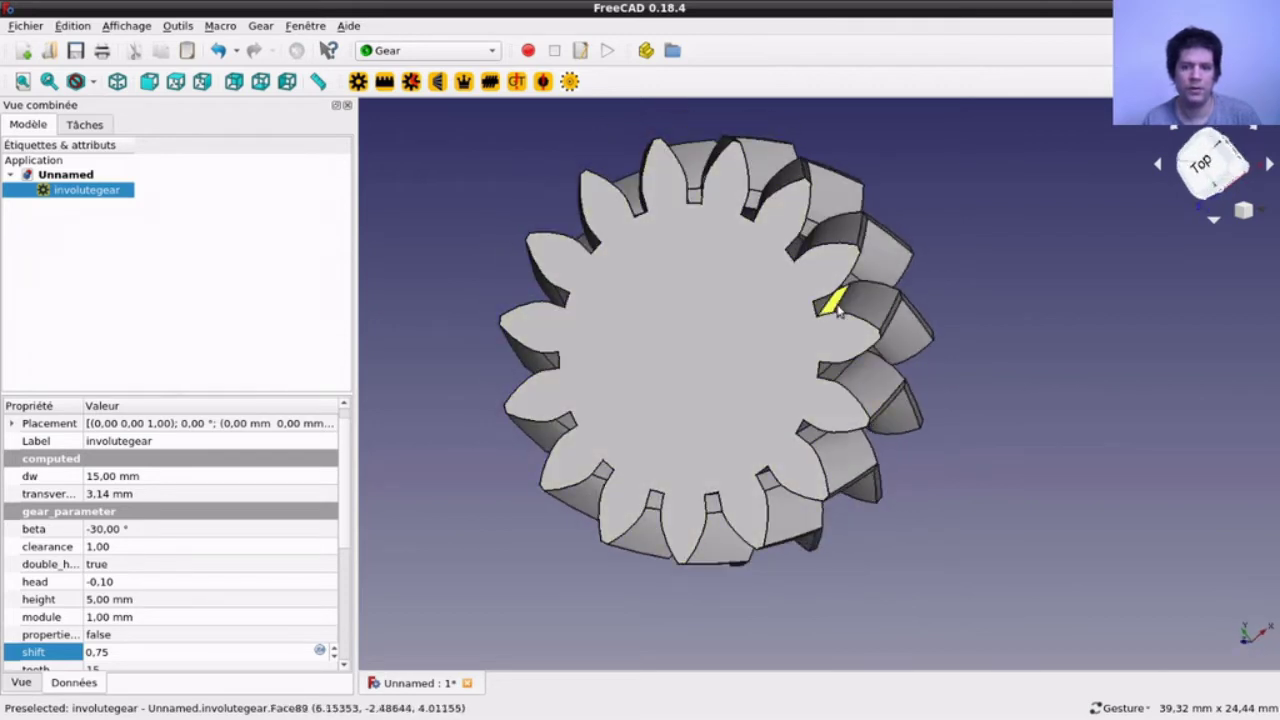
pyautogui.moveTo(1020, 351)
pyautogui.mouseDown()
pyautogui.moveTo(909, 326)
pyautogui.moveTo(707, 395)
pyautogui.mouseUp()
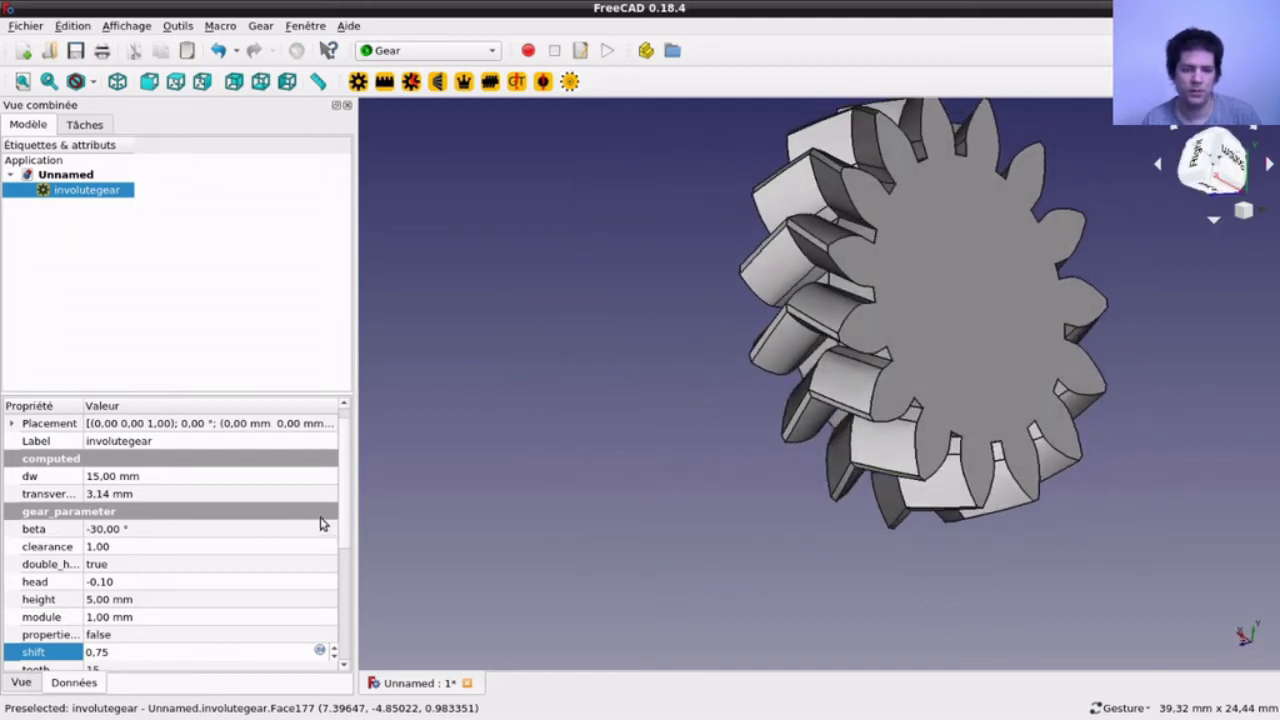
pyautogui.scroll(-1, 222, 553)
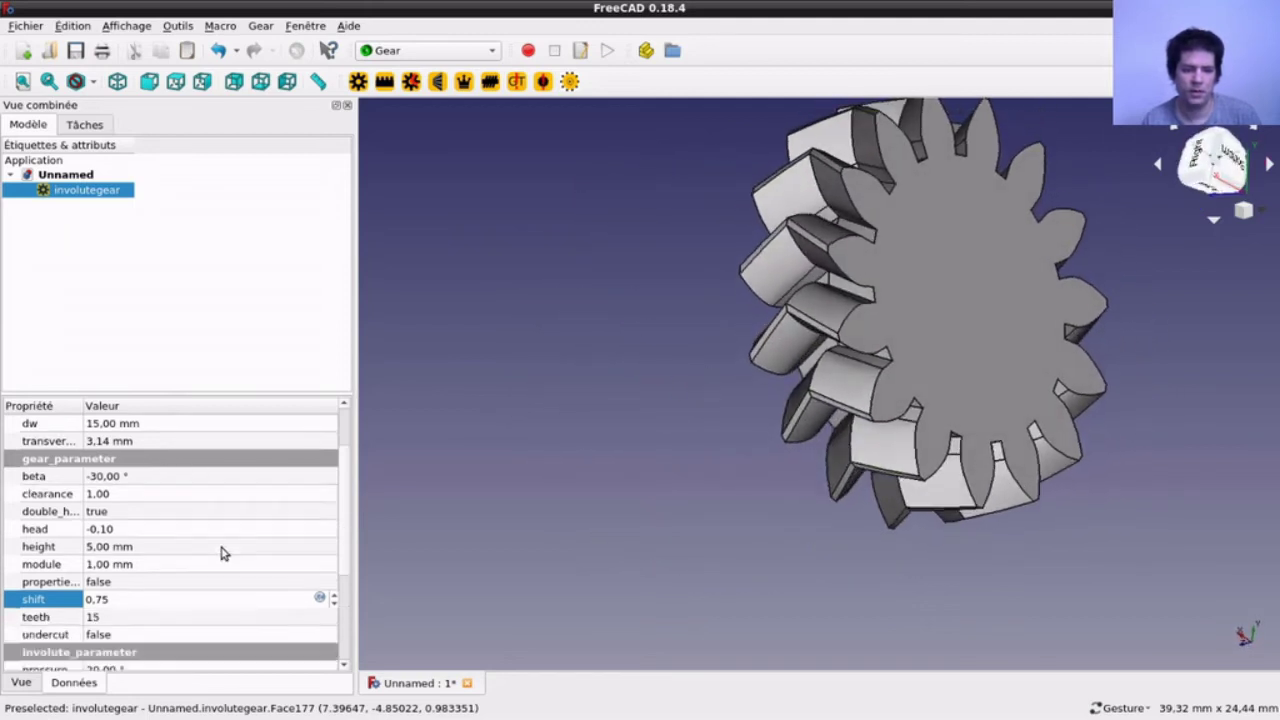
# Step: Set the gear to 20 teeth, let it rebuild, and reframe the view
pyautogui.click(124, 622)
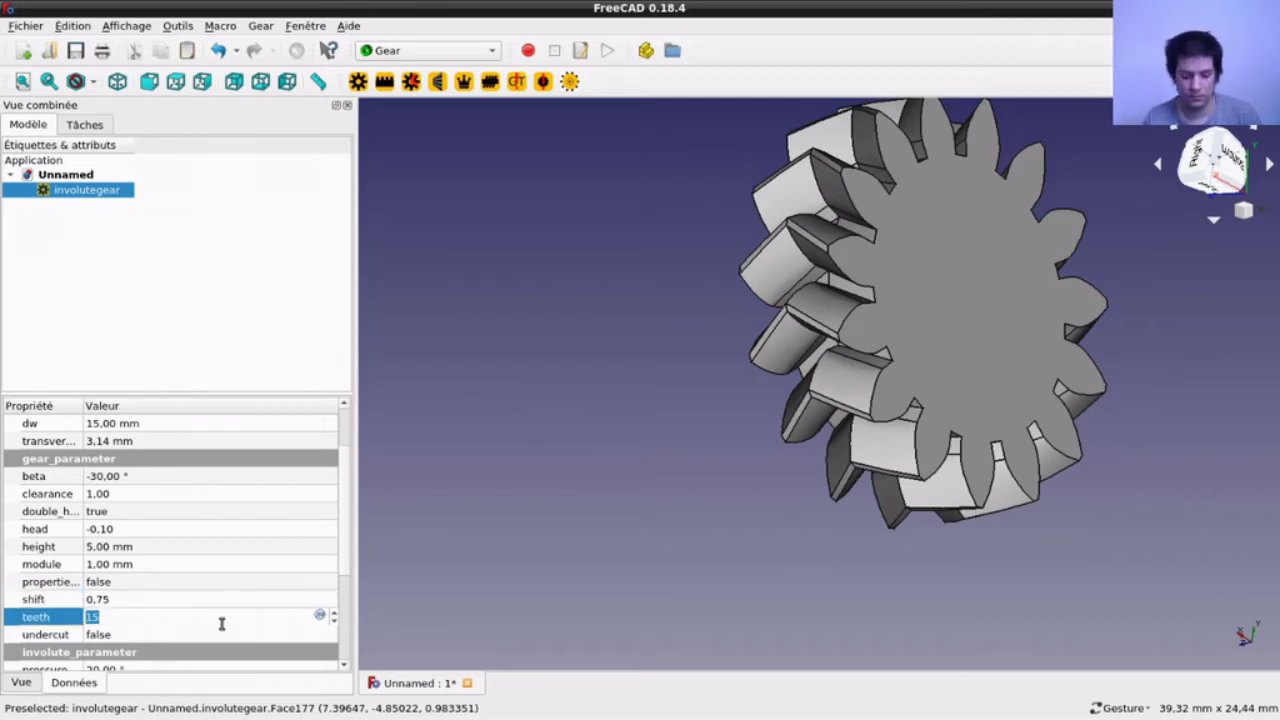
pyautogui.write('20')
pyautogui.press('Return')
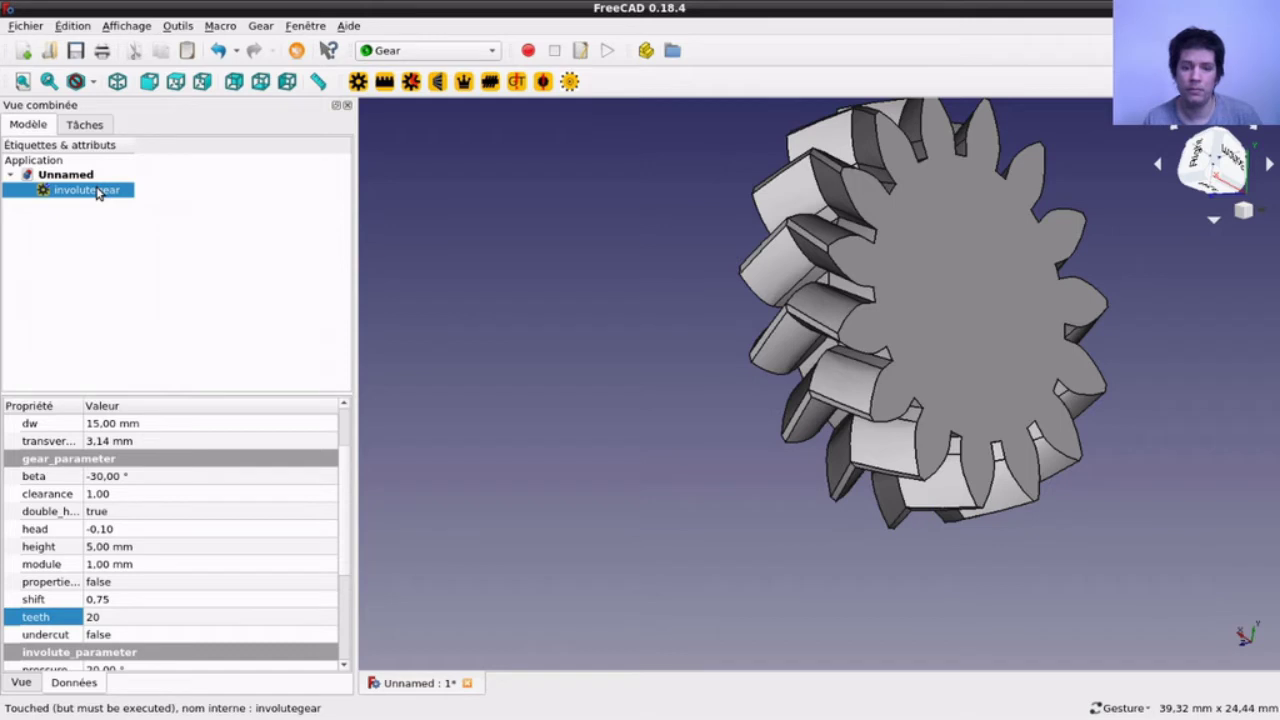
pyautogui.doubleClick(97, 192)
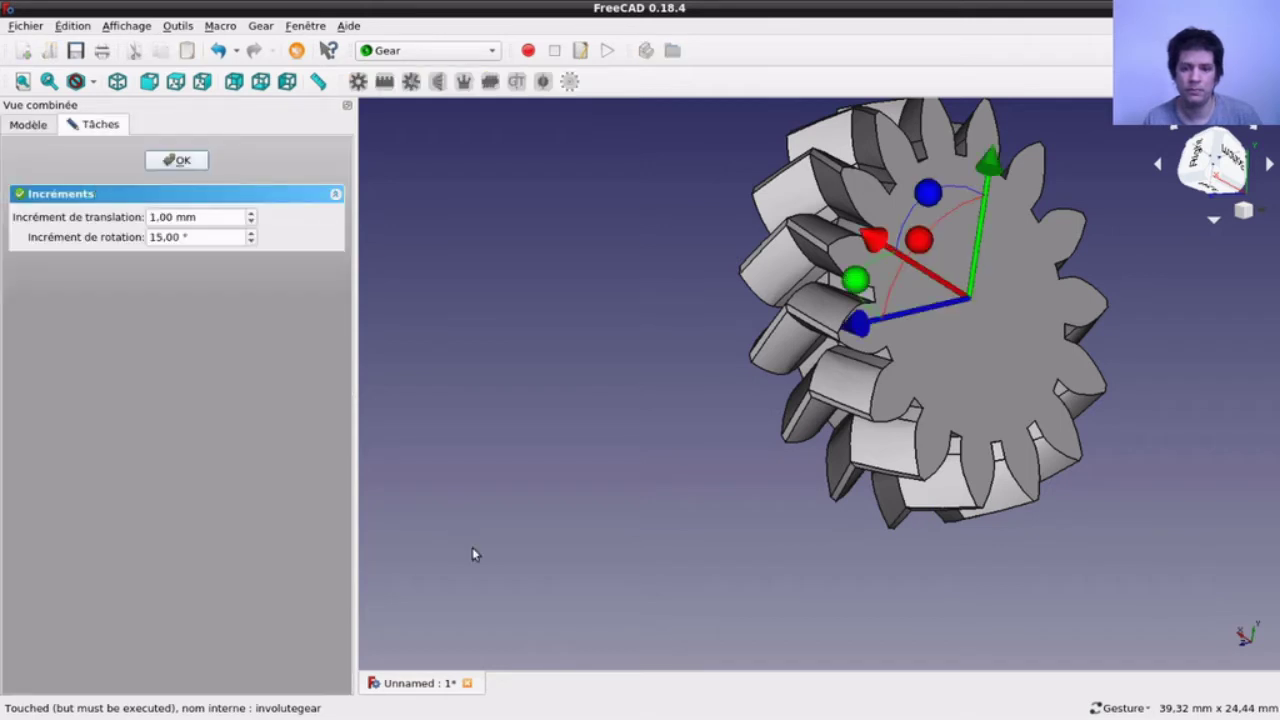
pyautogui.press('Escape')
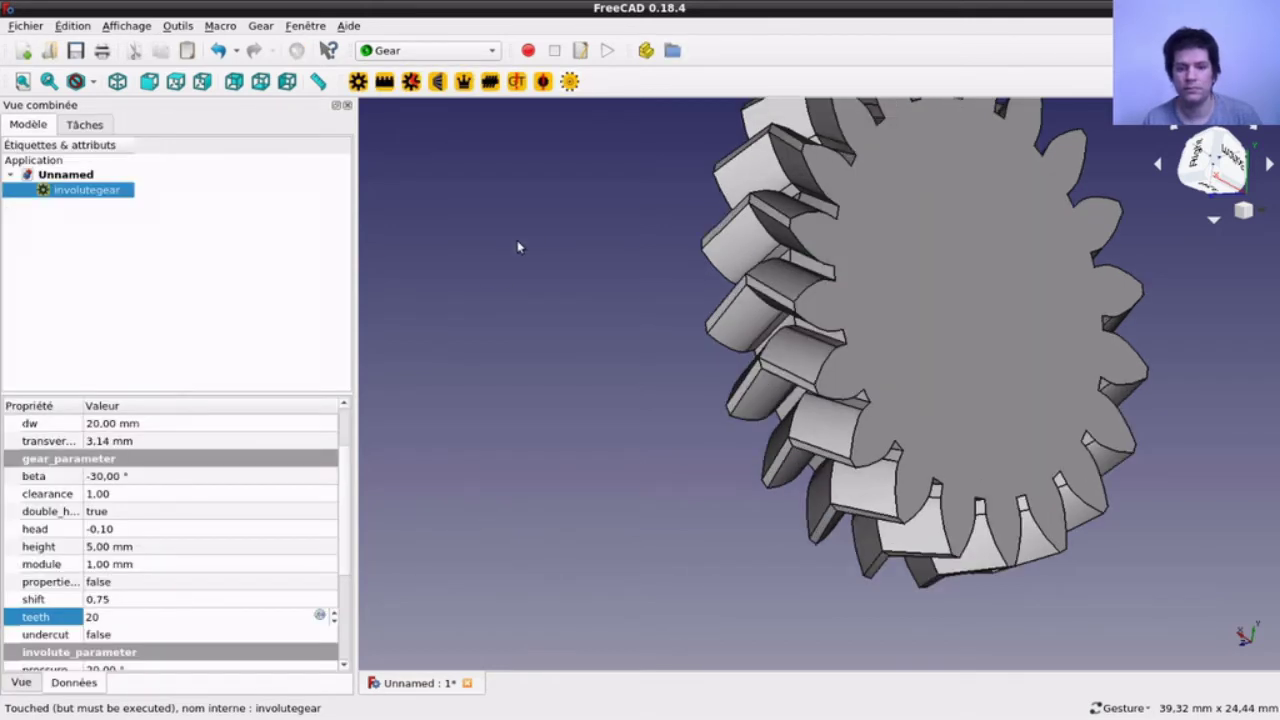
pyautogui.moveTo(517, 247); pyautogui.dragTo(509, 397)
pyautogui.scroll(3, 513, 394)
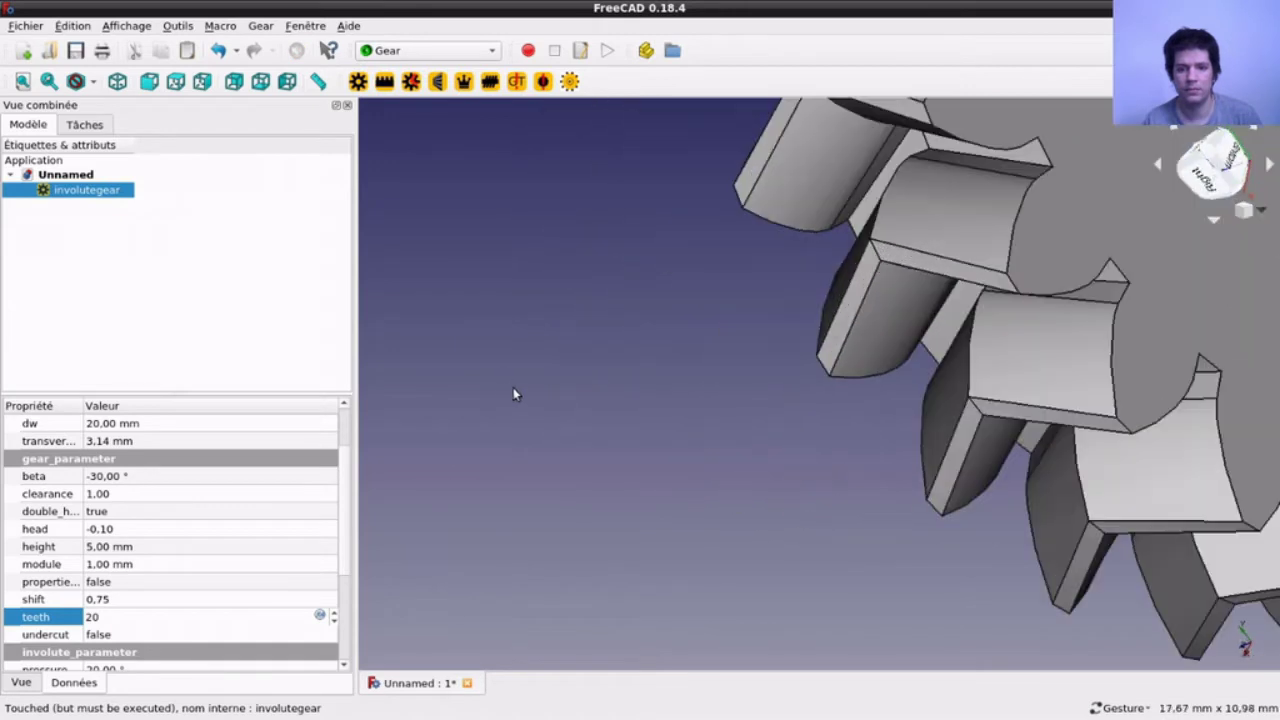
pyautogui.scroll(-4, 513, 394)
pyautogui.moveTo(551, 197)
pyautogui.mouseDown(button='right')
pyautogui.moveTo(634, 276)
pyautogui.moveTo(640, 314)
pyautogui.mouseUp(button='right')
pyautogui.scroll(2, 631, 368)
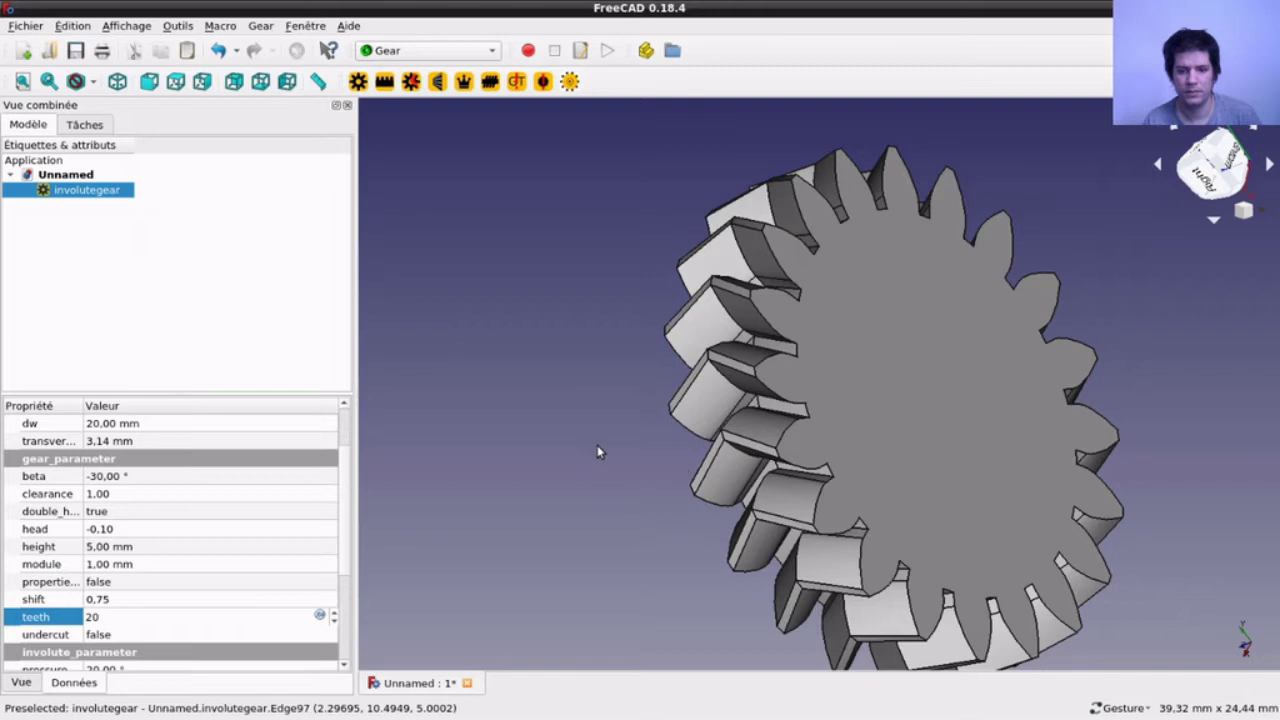
pyautogui.moveTo(600, 403); pyautogui.dragTo(552, 361, button='right')
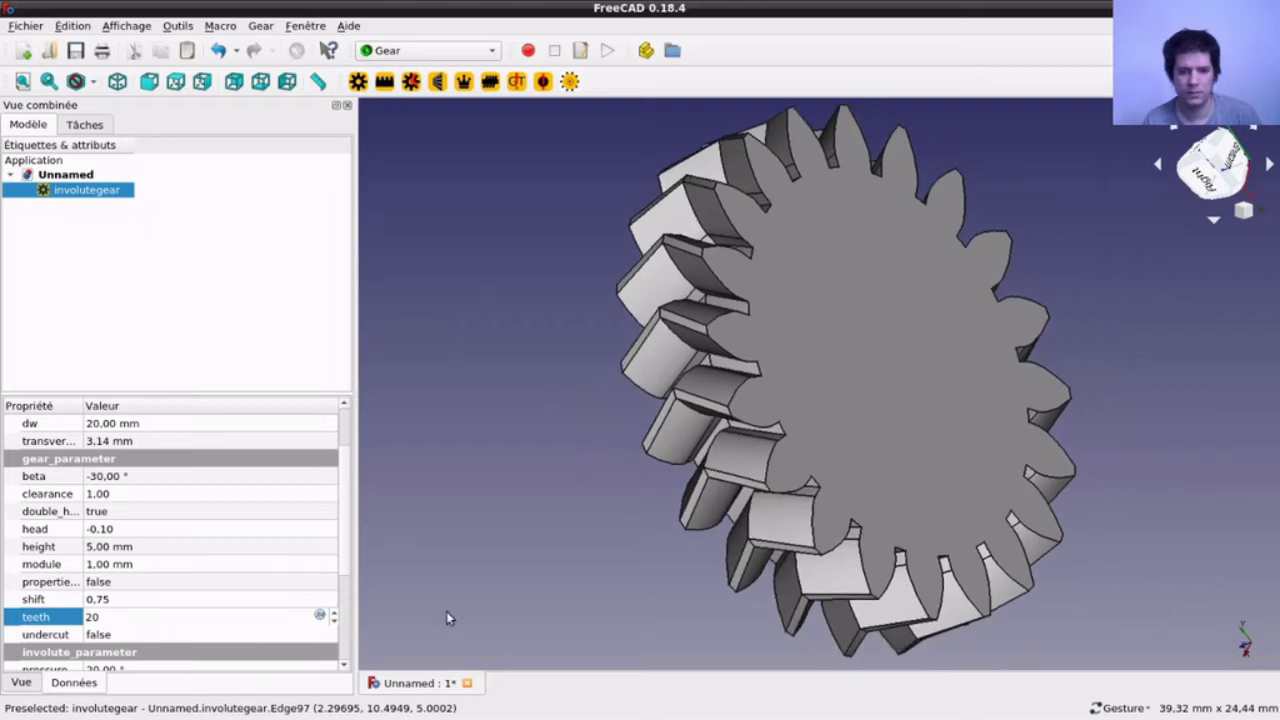
# Step: Set undercut to true so the tooth roots are recomputed
pyautogui.click(56, 640)
pyautogui.click(131, 637)
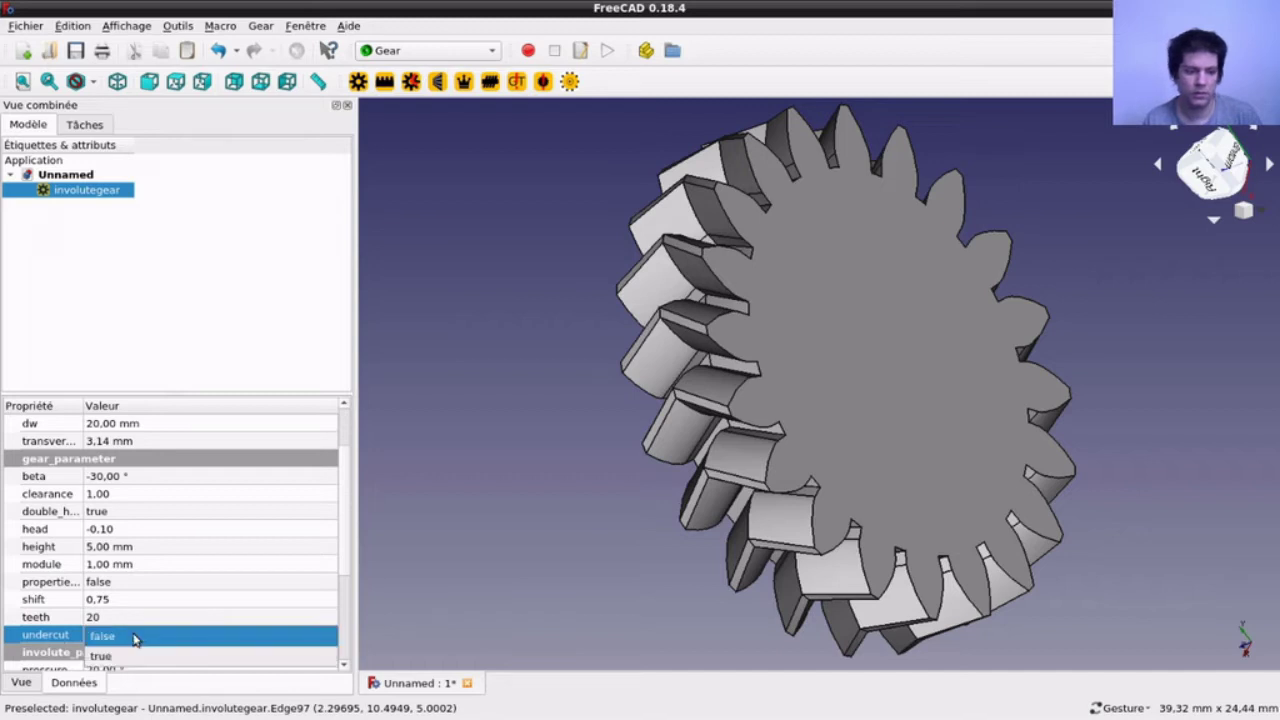
pyautogui.click(133, 656)
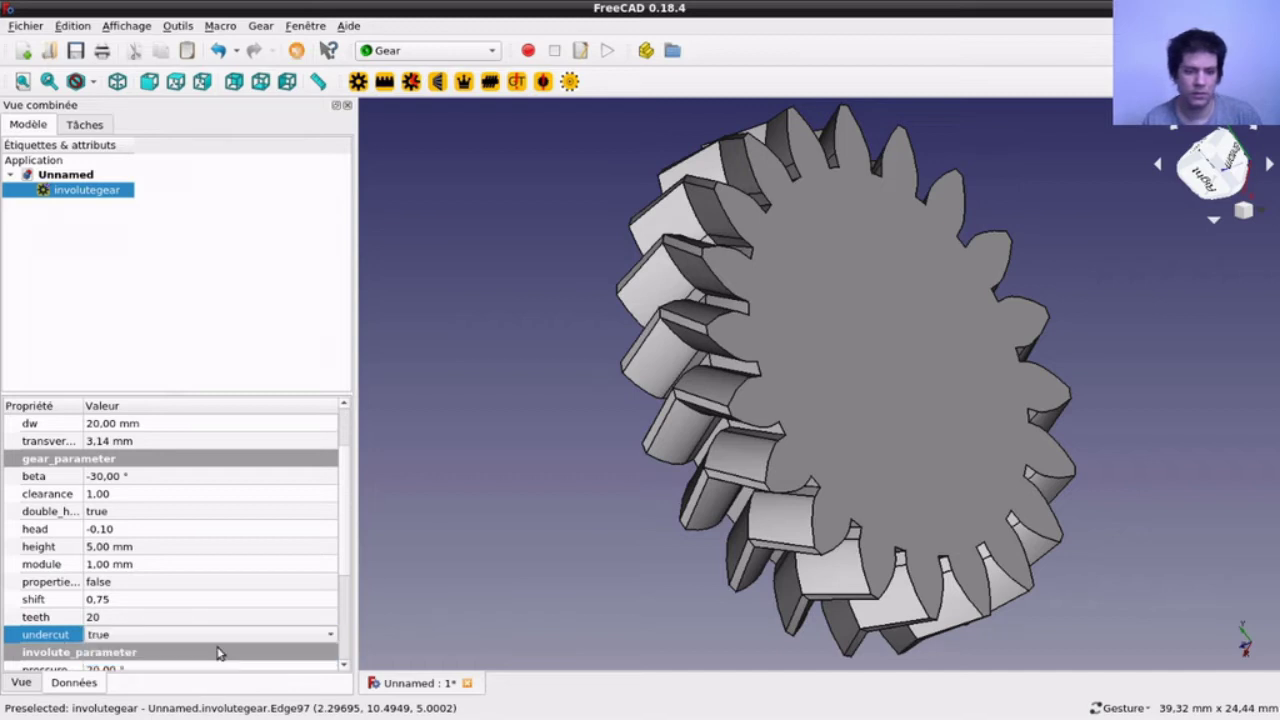
pyautogui.click(523, 564)
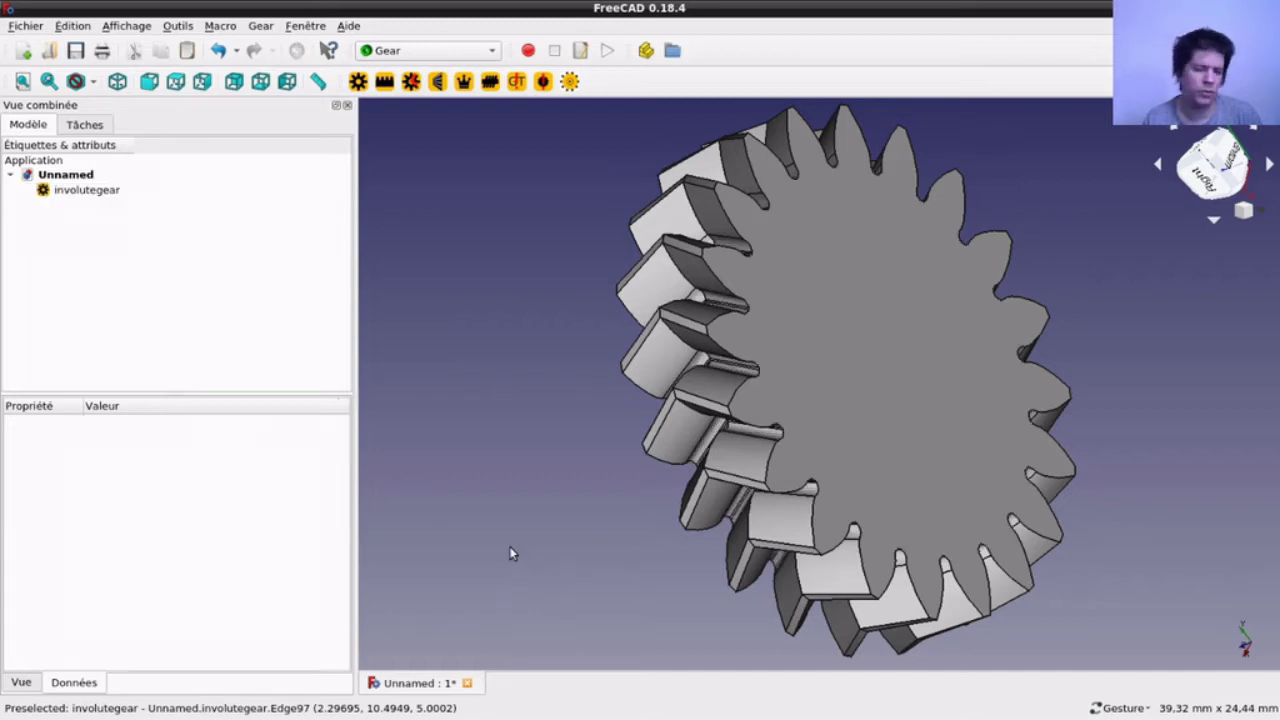
# Step: Zoom in on the undercut tooth roots and reselect involutegear
pyautogui.moveTo(529, 429)
pyautogui.mouseDown()
pyautogui.moveTo(839, 330)
pyautogui.moveTo(794, 314)
pyautogui.mouseUp()
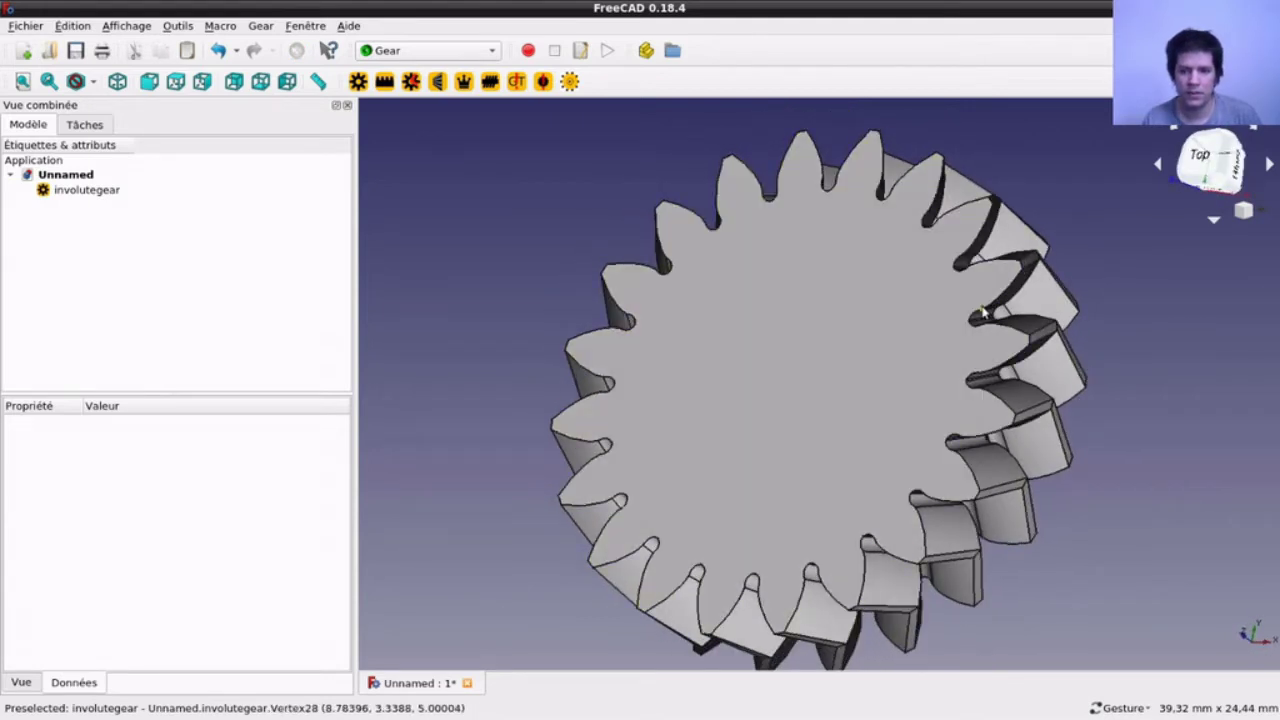
pyautogui.scroll(2, 982, 318)
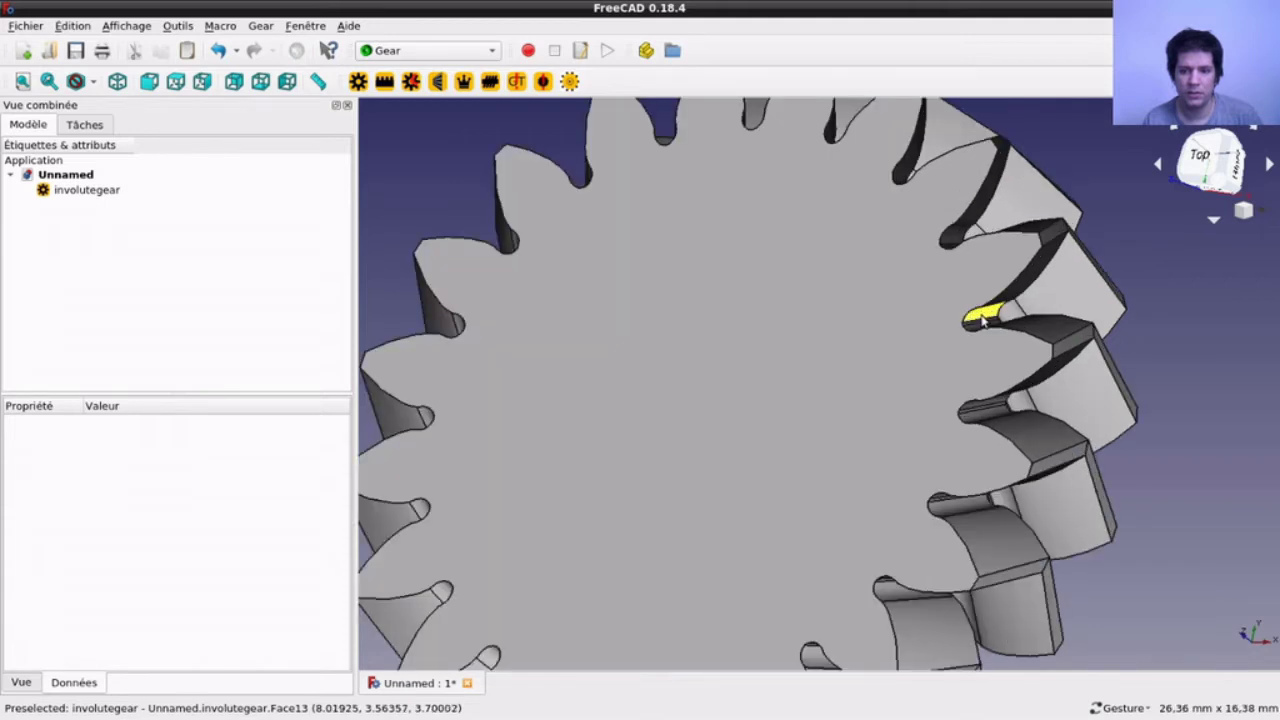
pyautogui.scroll(4, 988, 328)
pyautogui.scroll(4, 992, 334)
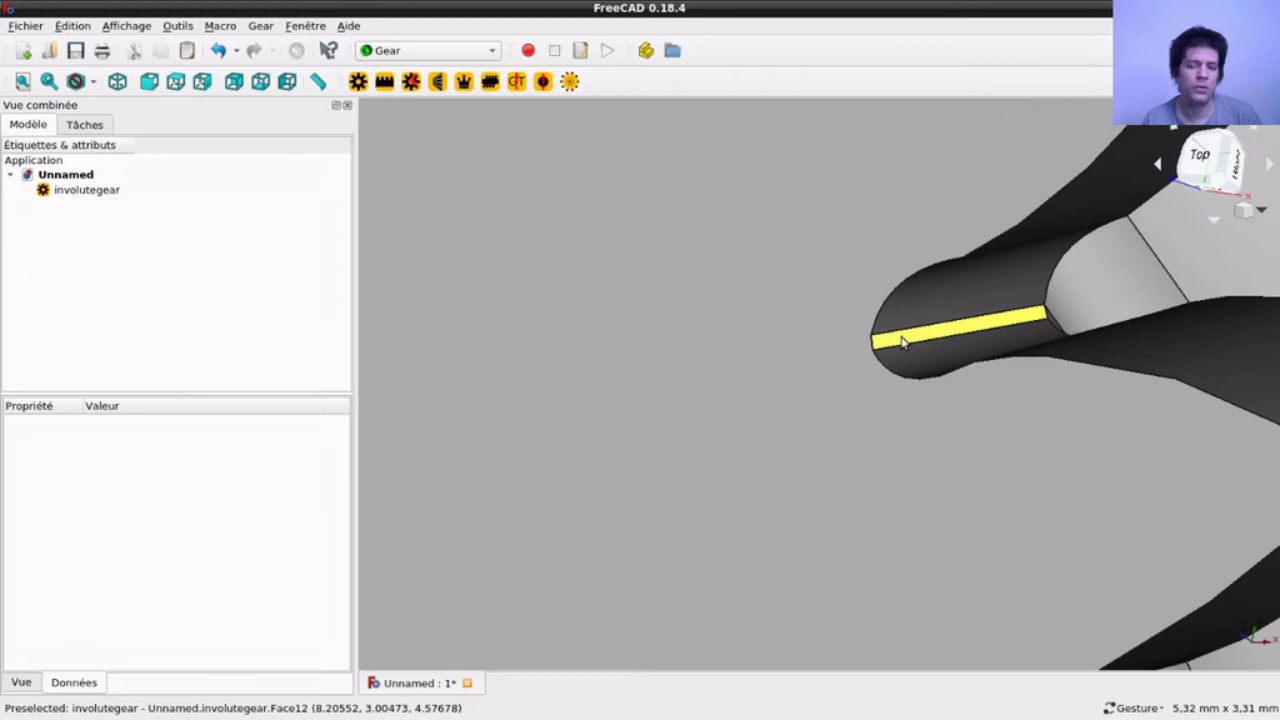
pyautogui.scroll(4, 902, 342)
pyautogui.scroll(-3, 902, 342)
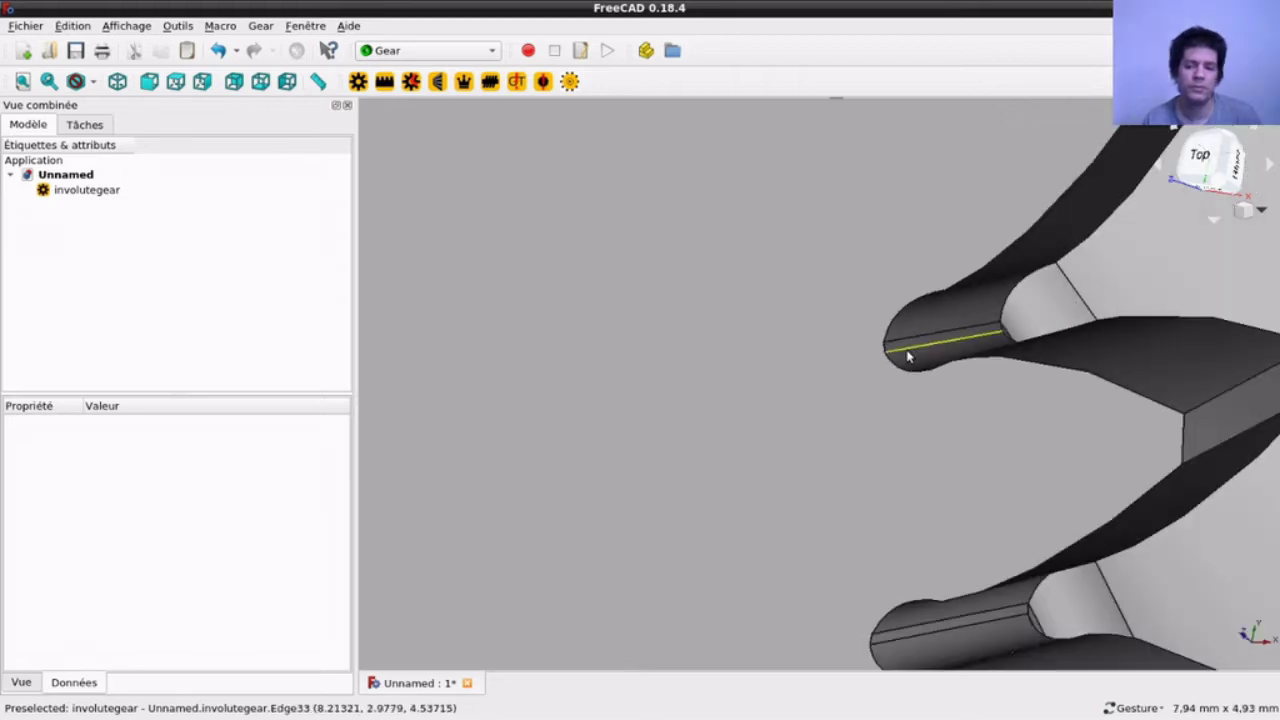
pyautogui.scroll(-1, 908, 355)
pyautogui.scroll(-1, 908, 355)
pyautogui.scroll(-1, 967, 328)
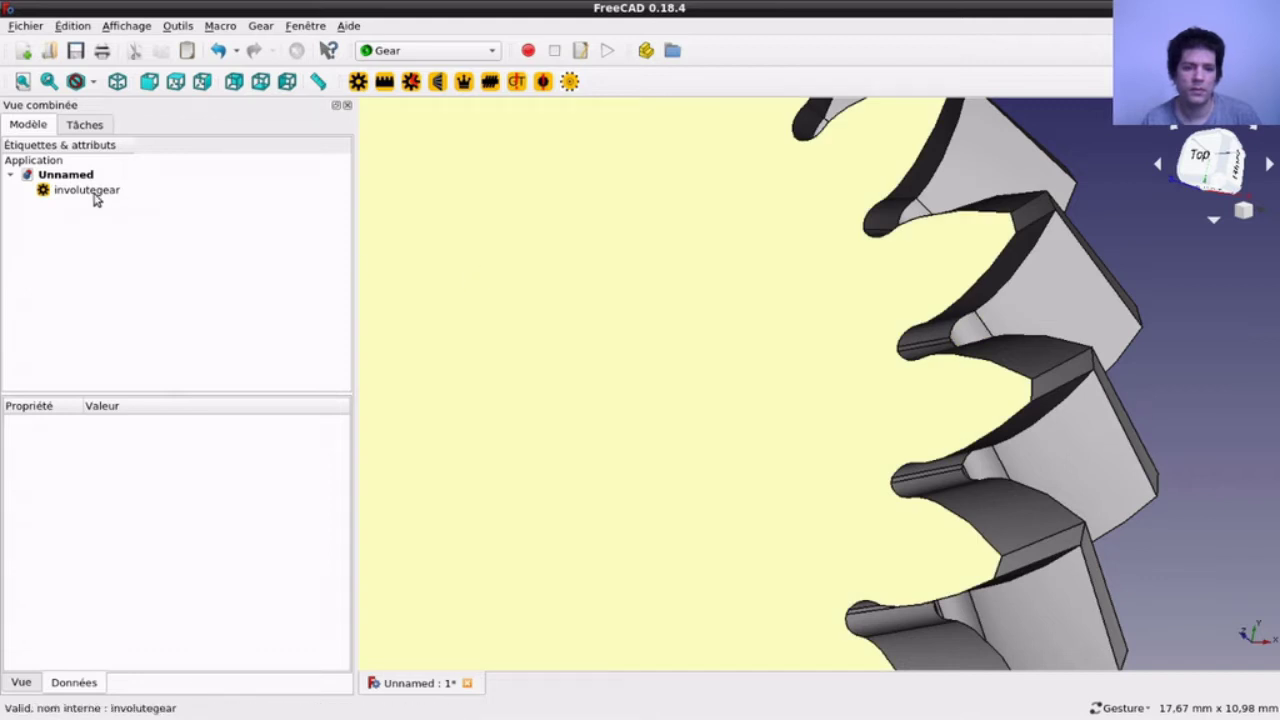
pyautogui.click(94, 194)
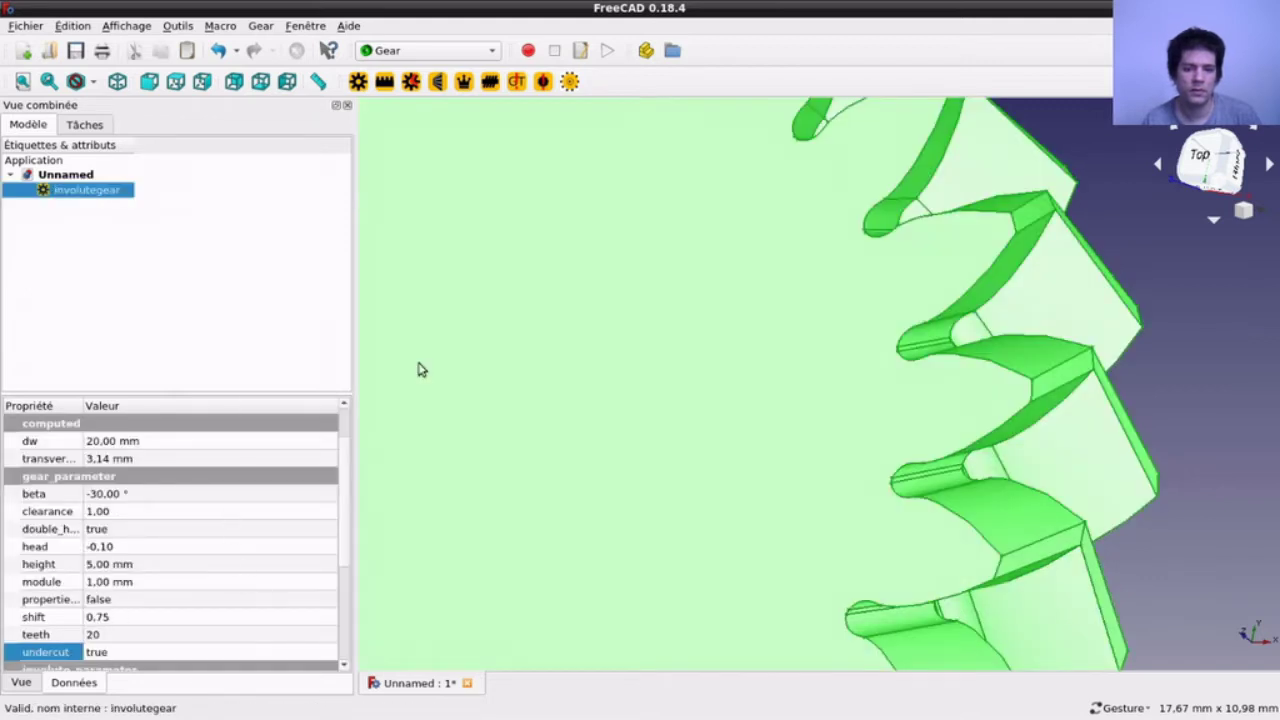
pyautogui.click(273, 259)
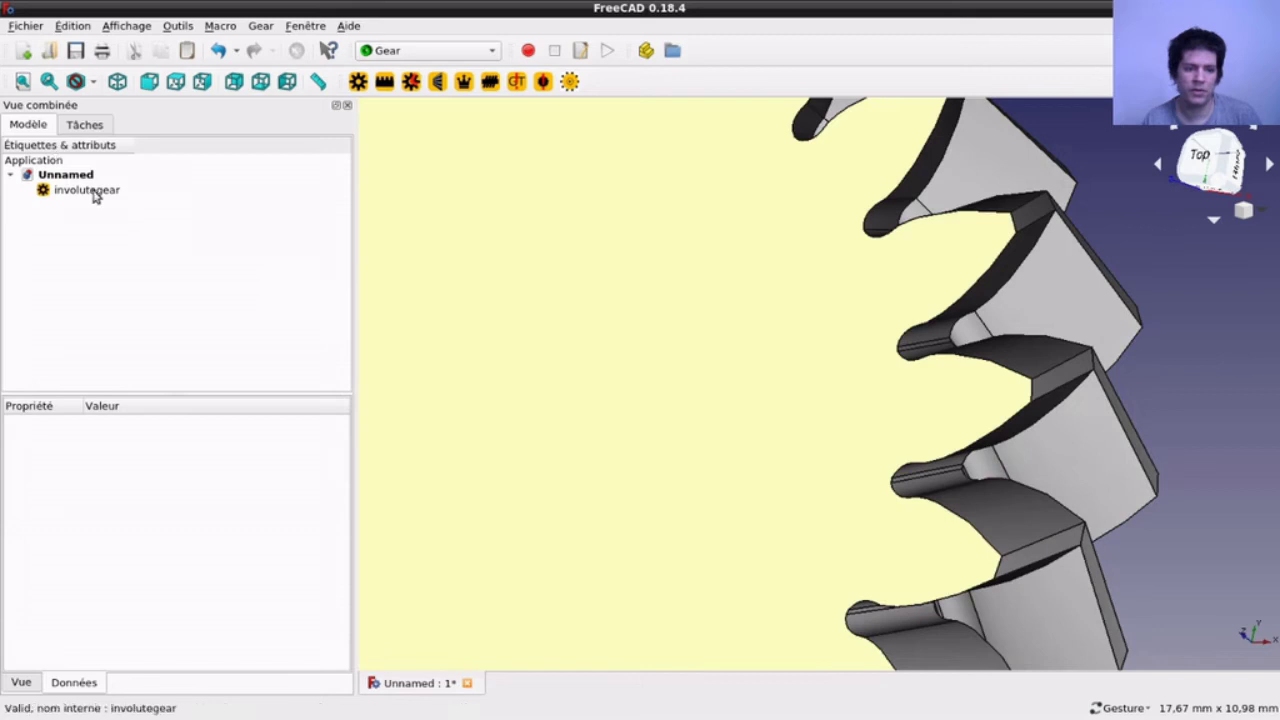
pyautogui.click(94, 191)
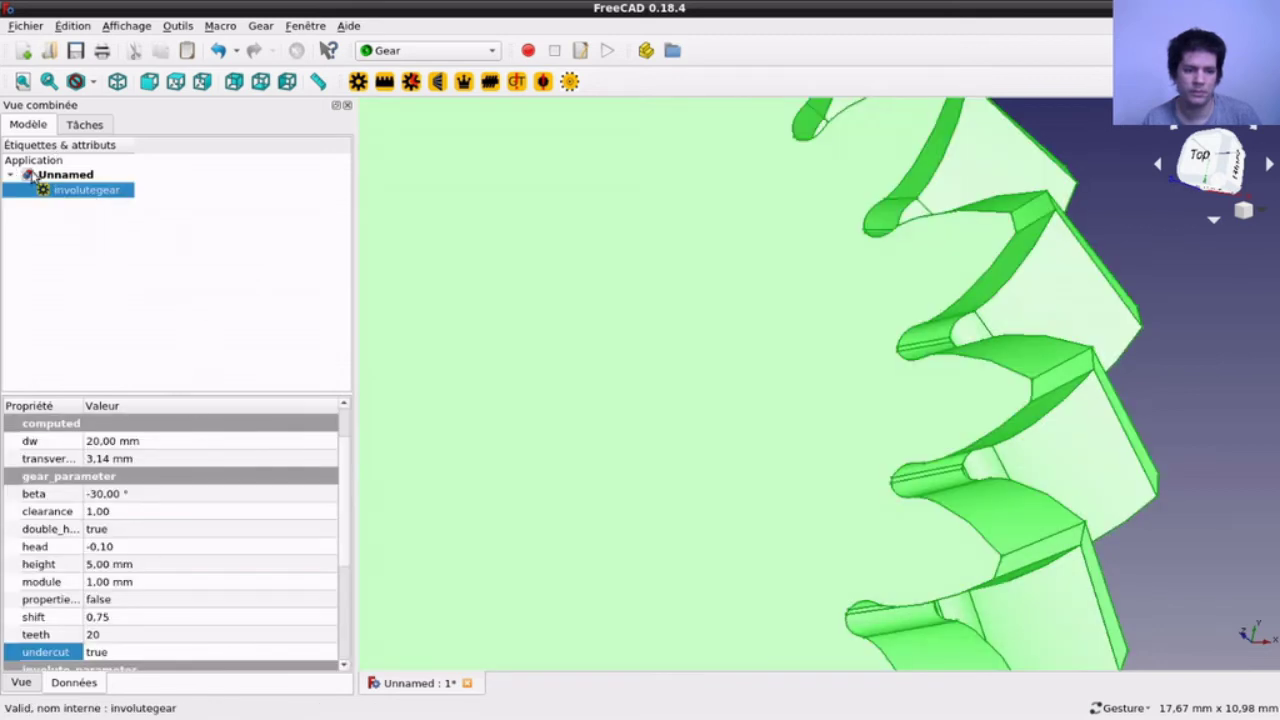
pyautogui.scroll(-2, 255, 530)
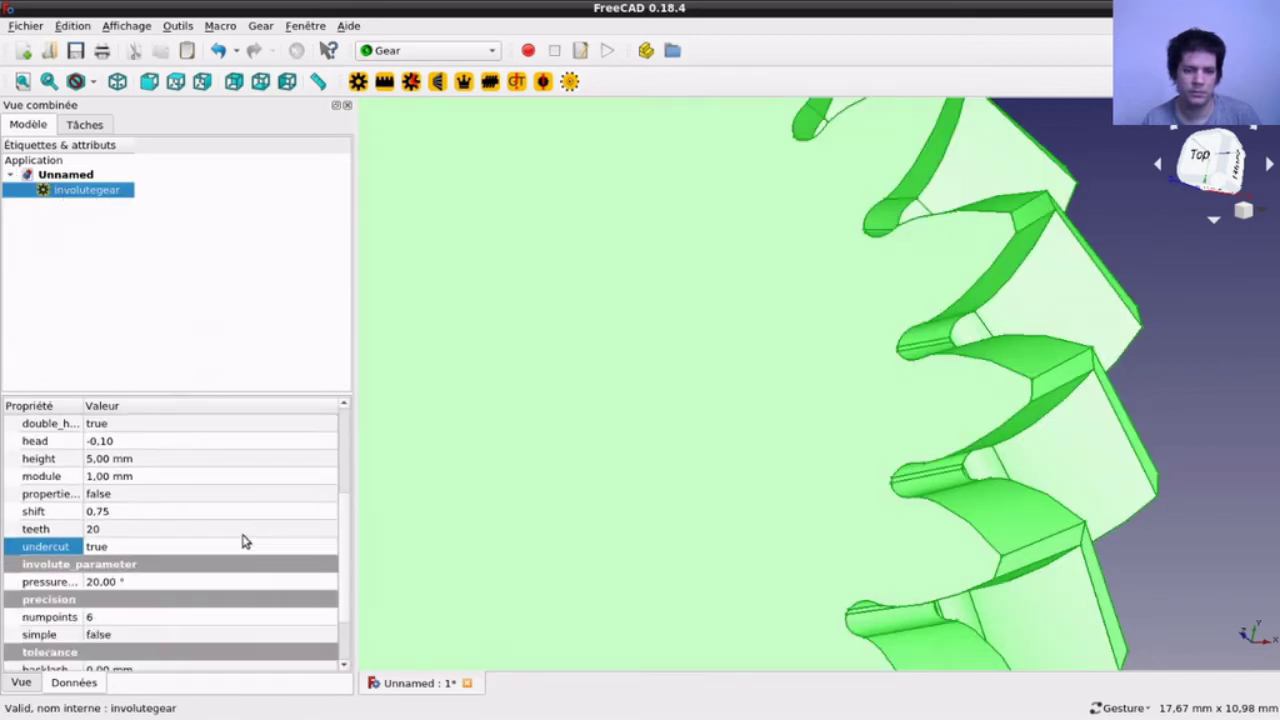
pyautogui.scroll(-1, 258, 503)
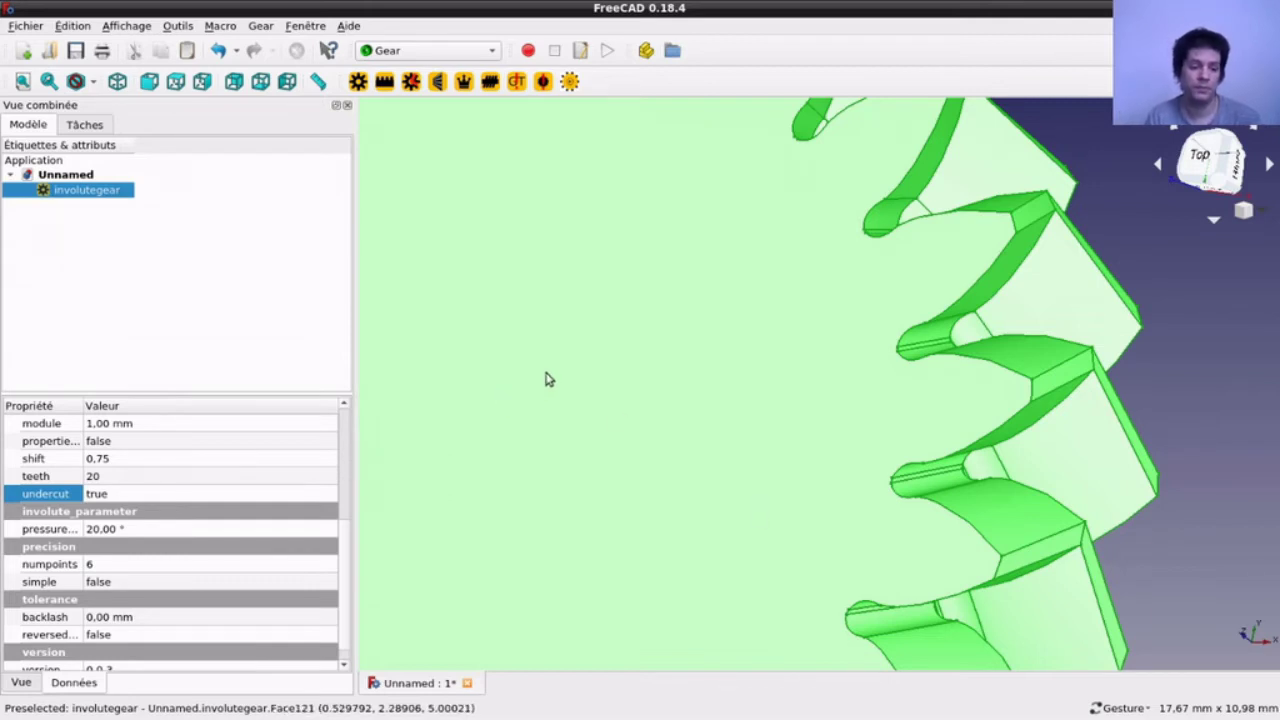
pyautogui.scroll(-1, 269, 515)
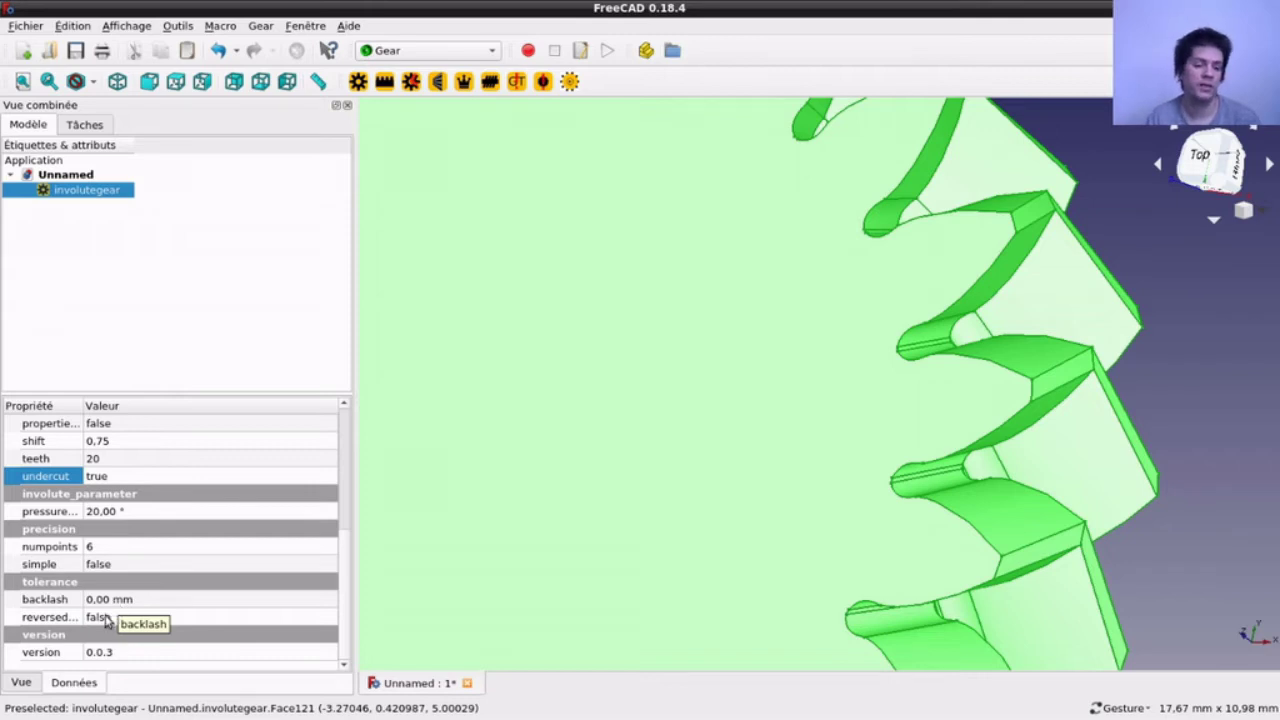
# Step: Set the gear's backlash to 0.01 mm
pyautogui.click(127, 601)
pyautogui.click(127, 601)
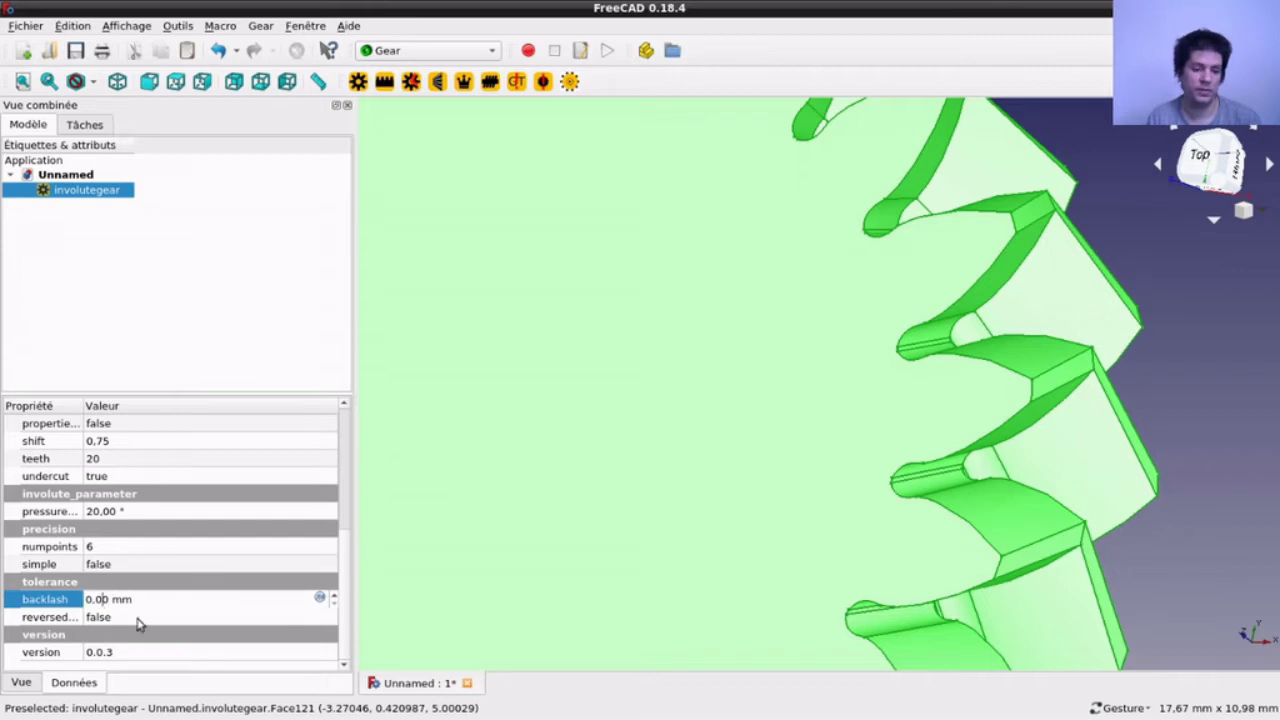
pyautogui.press('BackSpace')
pyautogui.write('1')
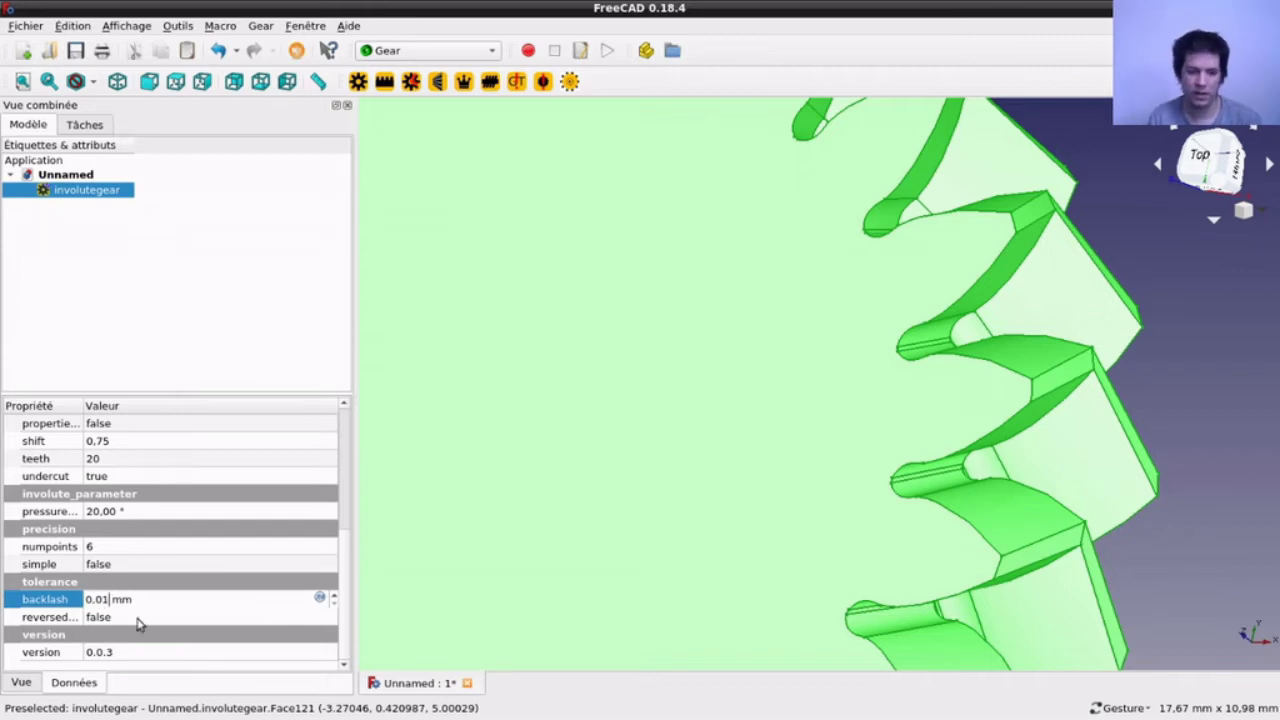
pyautogui.click(1244, 420)
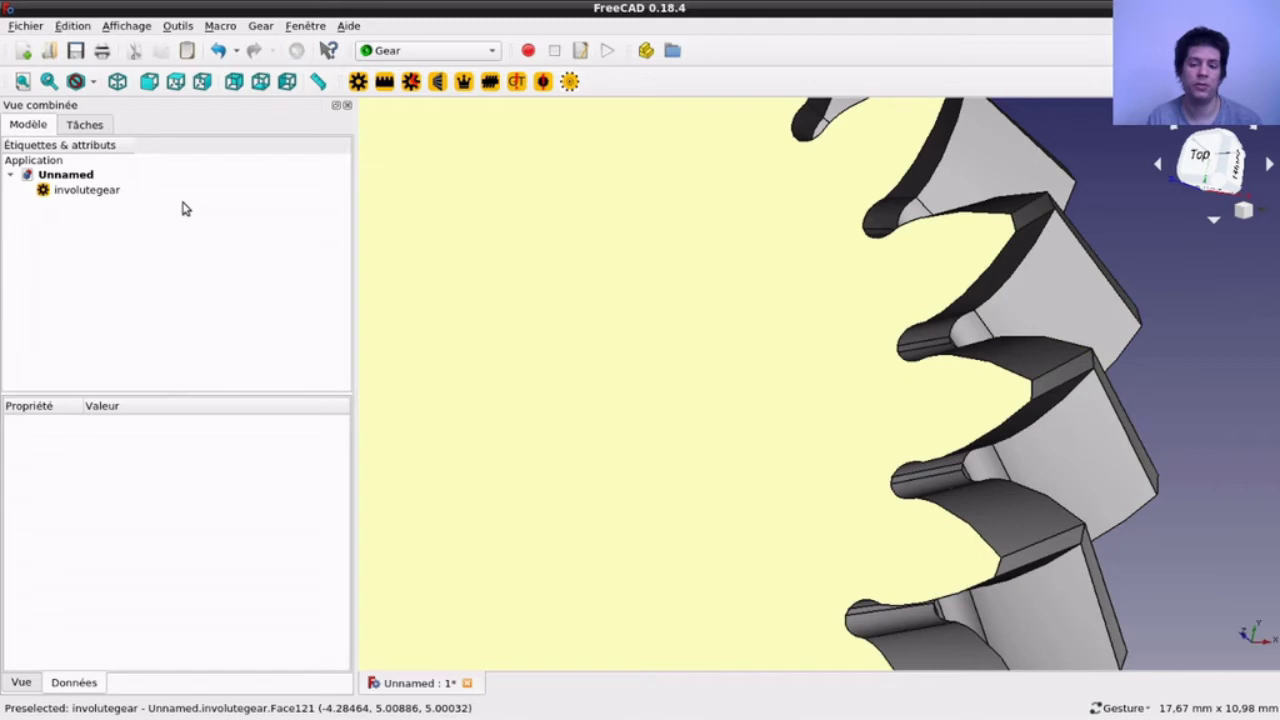
# Step: Set reversed to true and orbit to view the rebuilt gear from below
pyautogui.click(106, 194)
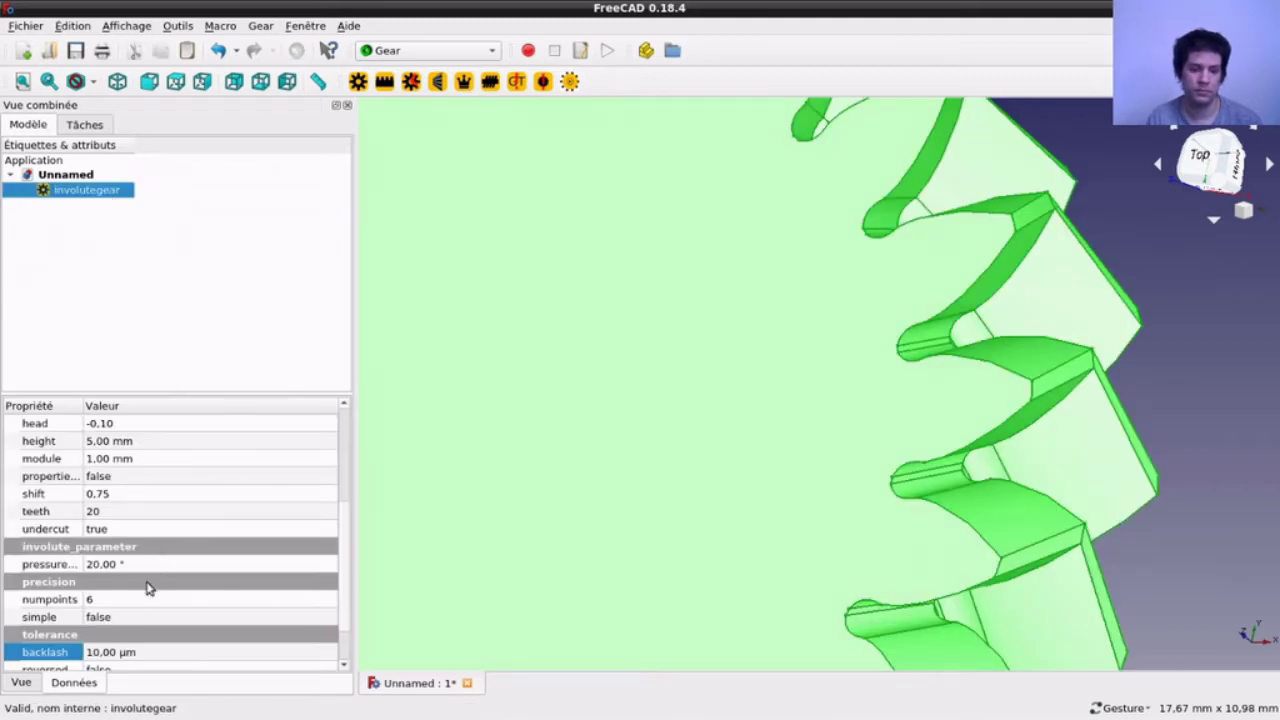
pyautogui.scroll(-1, 155, 605)
pyautogui.click(102, 618)
pyautogui.click(102, 622)
pyautogui.click(110, 640)
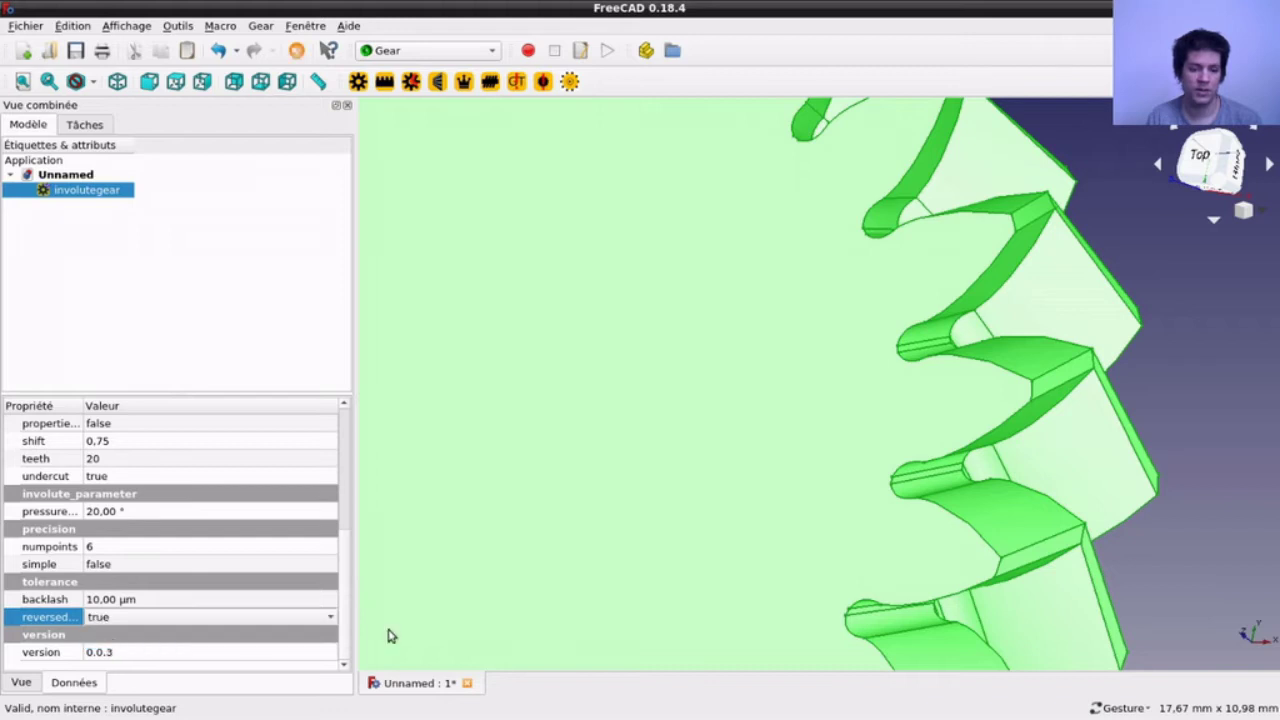
pyautogui.click(1180, 493)
pyautogui.moveTo(1200, 495)
pyautogui.mouseDown()
pyautogui.moveTo(896, 337)
pyautogui.moveTo(923, 420)
pyautogui.moveTo(1066, 500)
pyautogui.moveTo(1244, 484)
pyautogui.mouseUp()
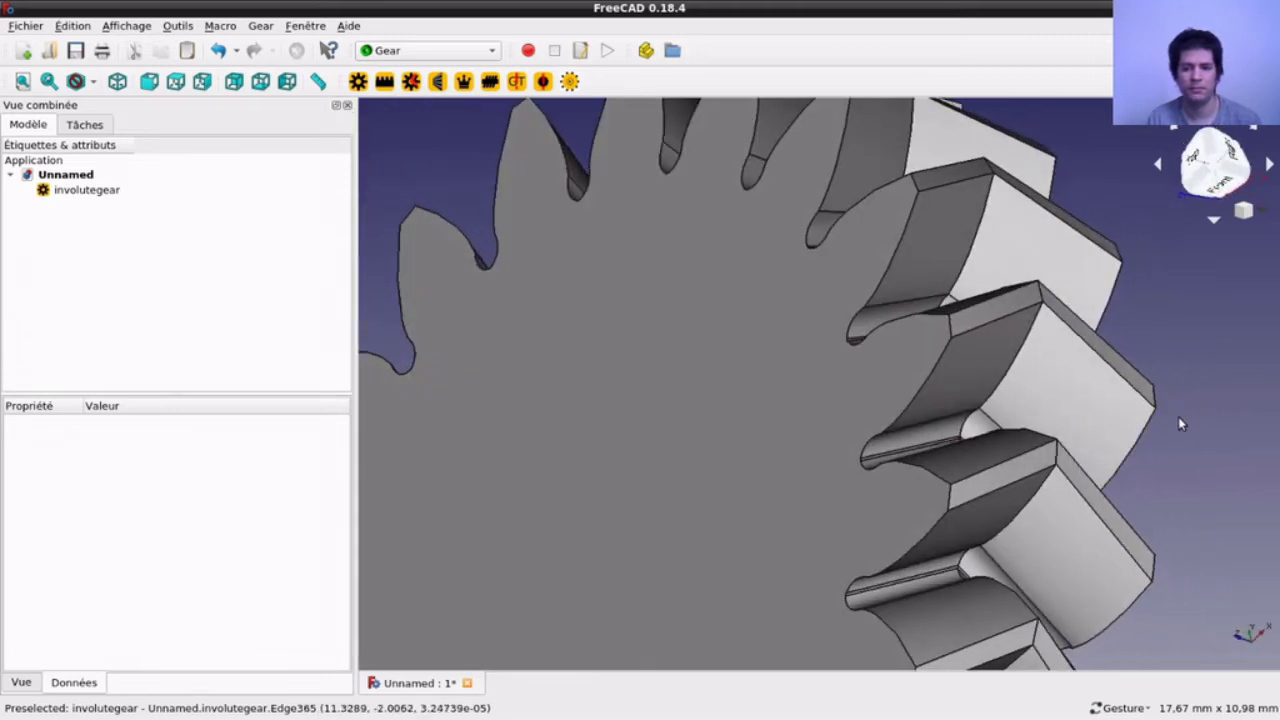
# Step: Inspect the gear edge-on and face-on, switching the workbench to Part along the way
pyautogui.scroll(-5, 1182, 424)
pyautogui.moveTo(1184, 416)
pyautogui.mouseDown()
pyautogui.moveTo(1185, 474)
pyautogui.moveTo(951, 443)
pyautogui.moveTo(1092, 461)
pyautogui.mouseUp()
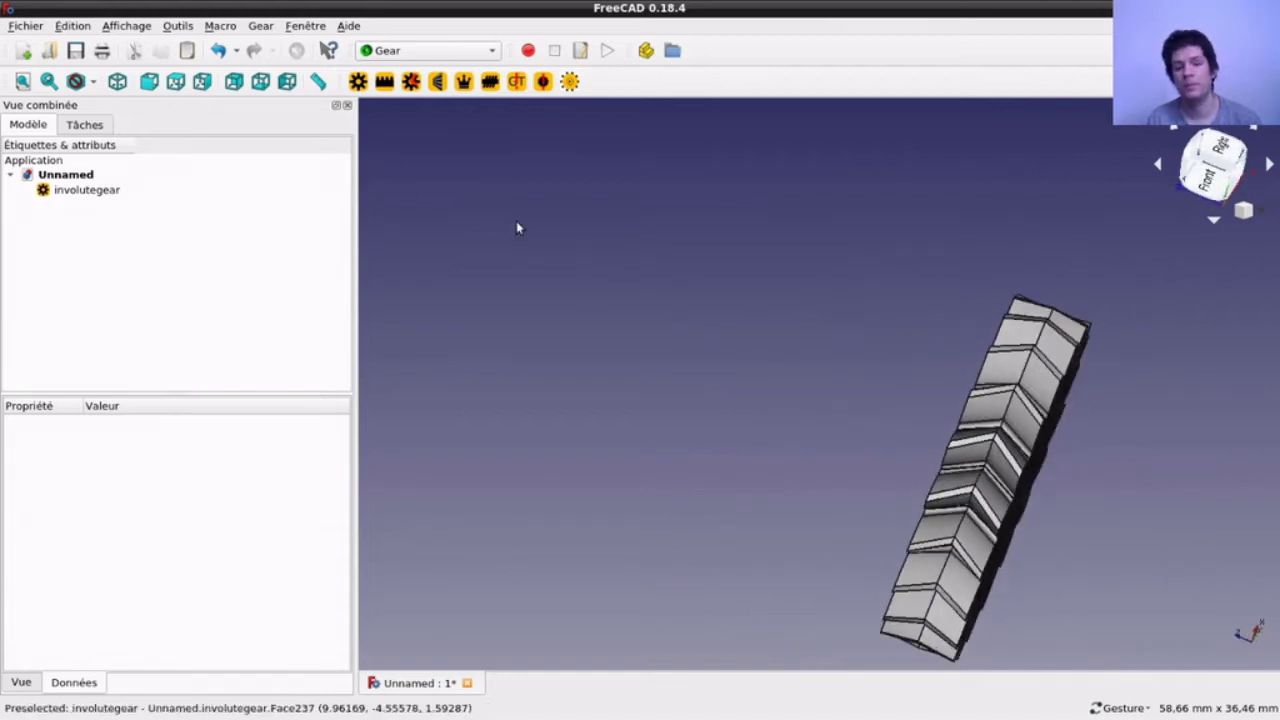
pyautogui.click(437, 51)
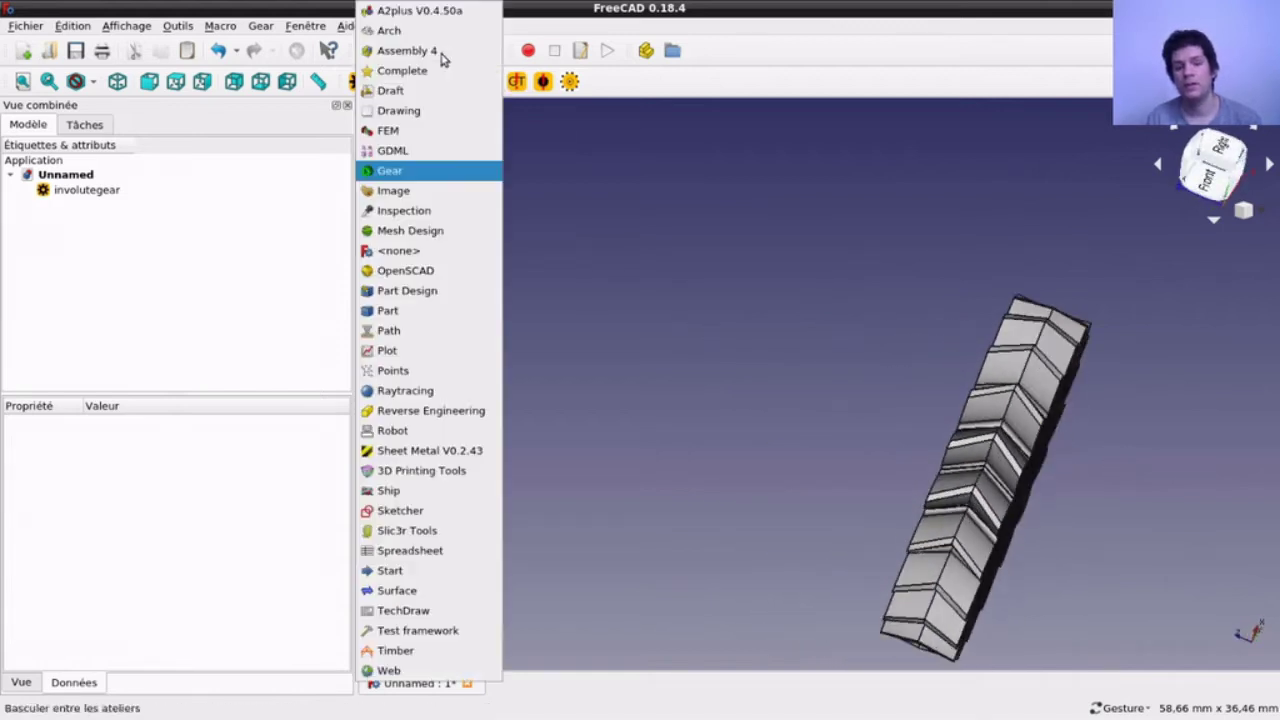
pyautogui.click(421, 310)
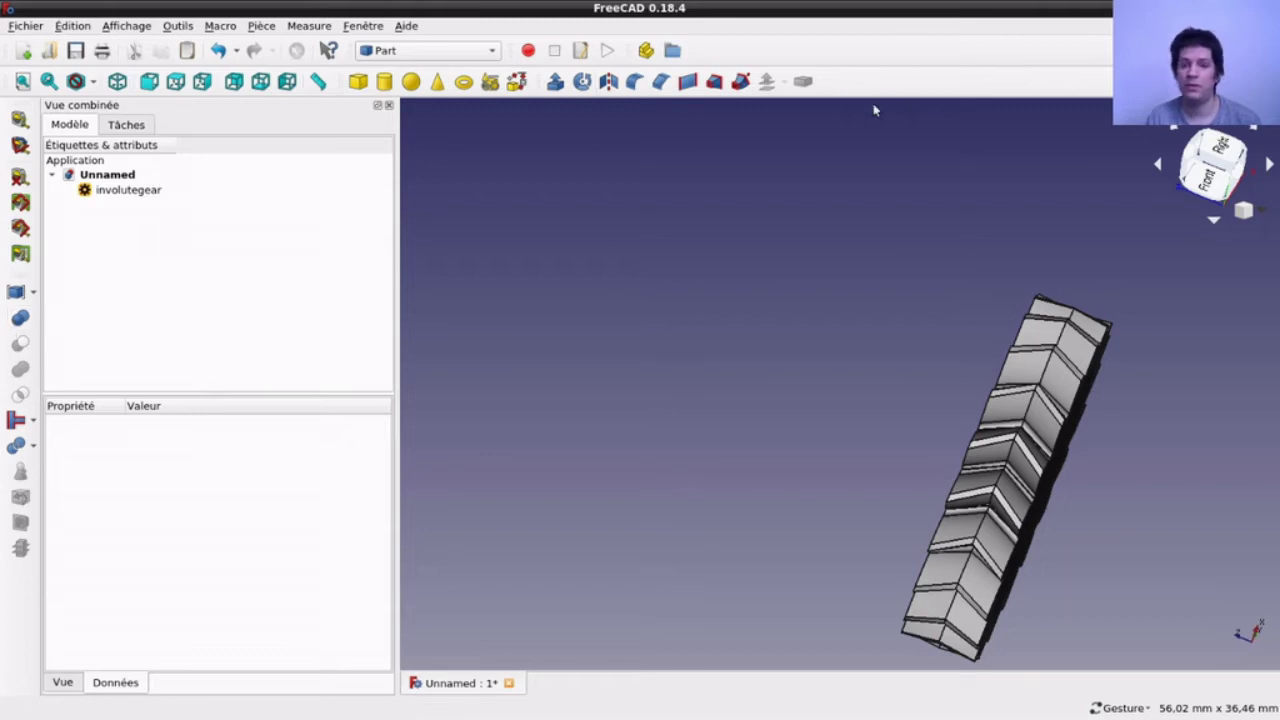
pyautogui.moveTo(911, 391)
pyautogui.mouseDown()
pyautogui.moveTo(794, 380)
pyautogui.moveTo(877, 396)
pyautogui.mouseUp()
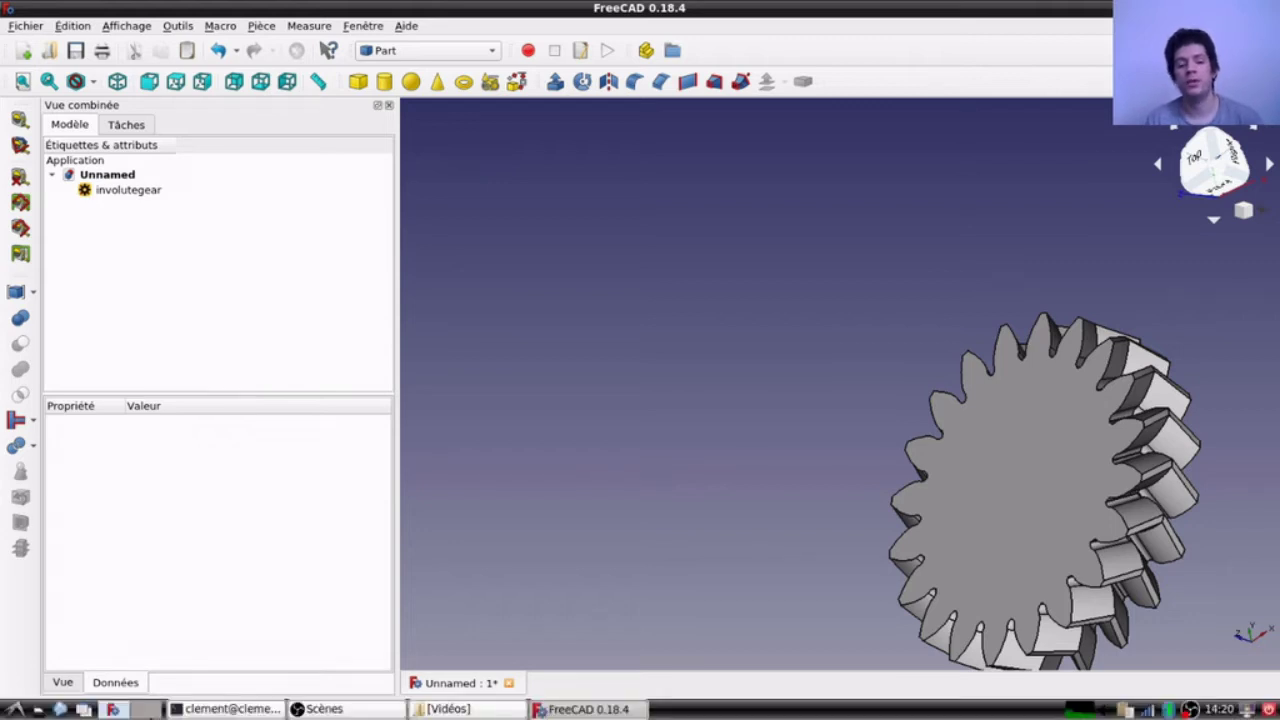
pyautogui.click(310, 708)
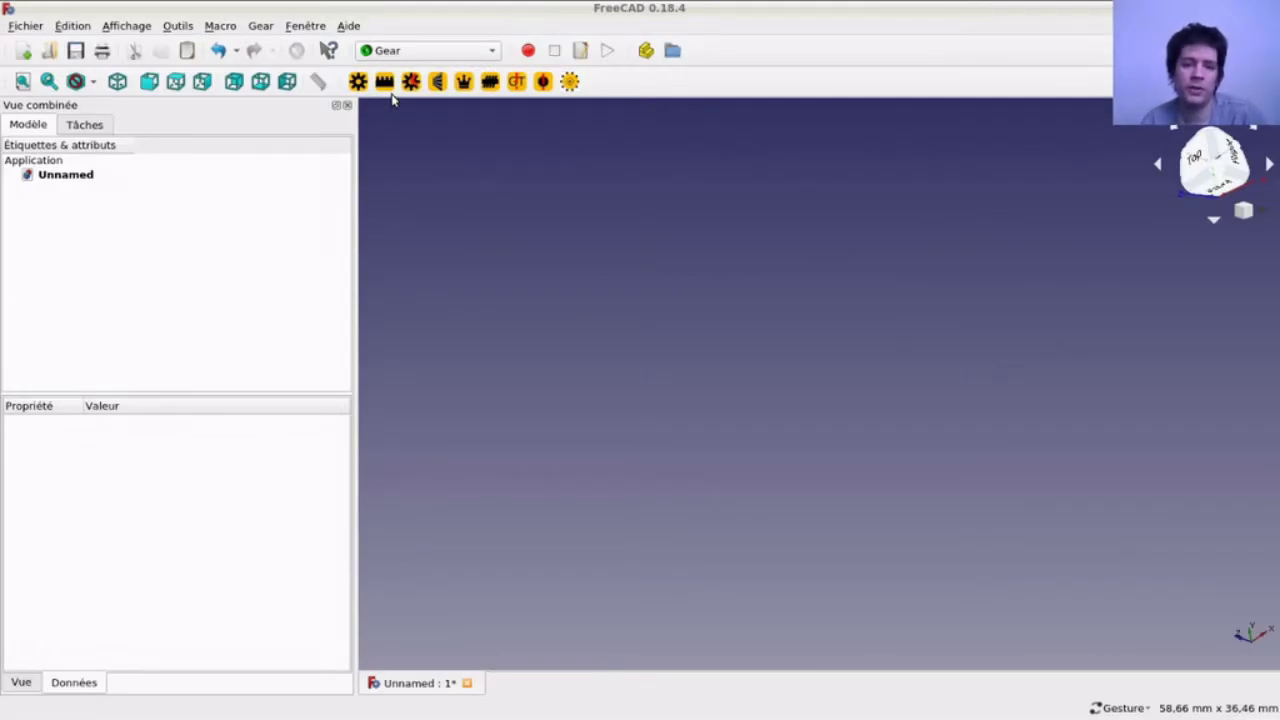
# Step: Add an involute rack and view it from isometric and low side-on angles
pyautogui.click(385, 83)
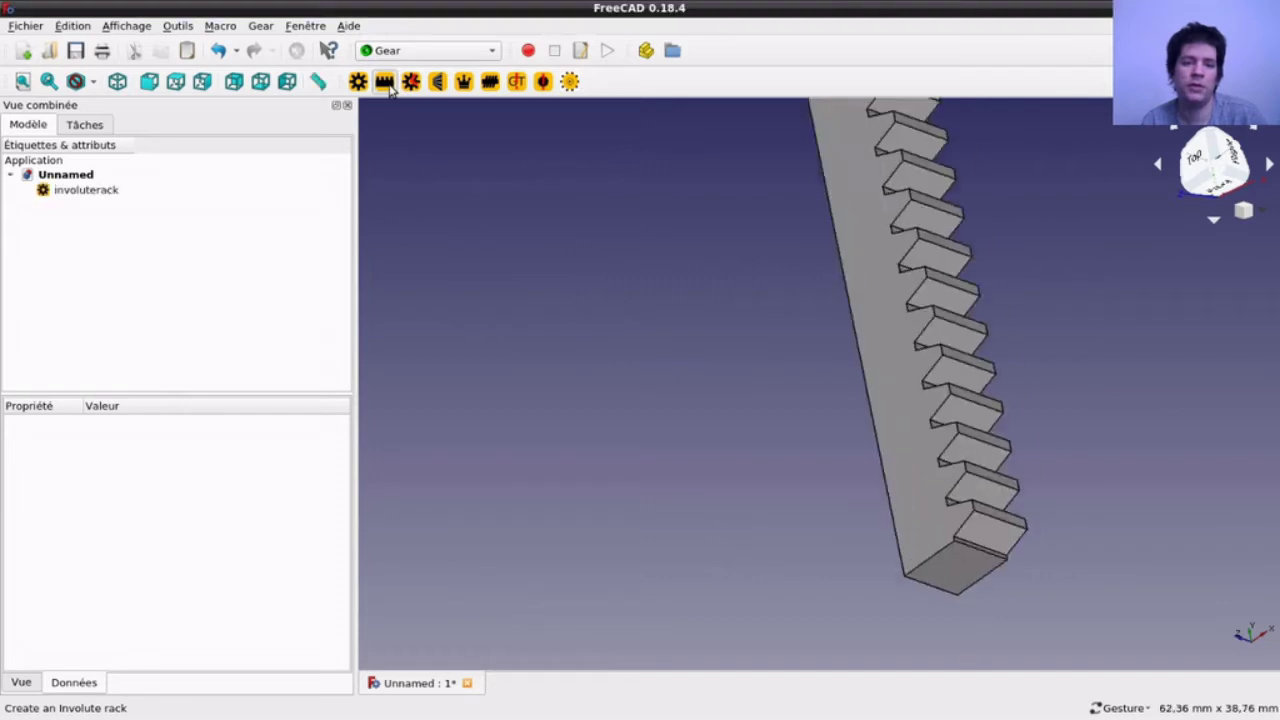
pyautogui.click(108, 192)
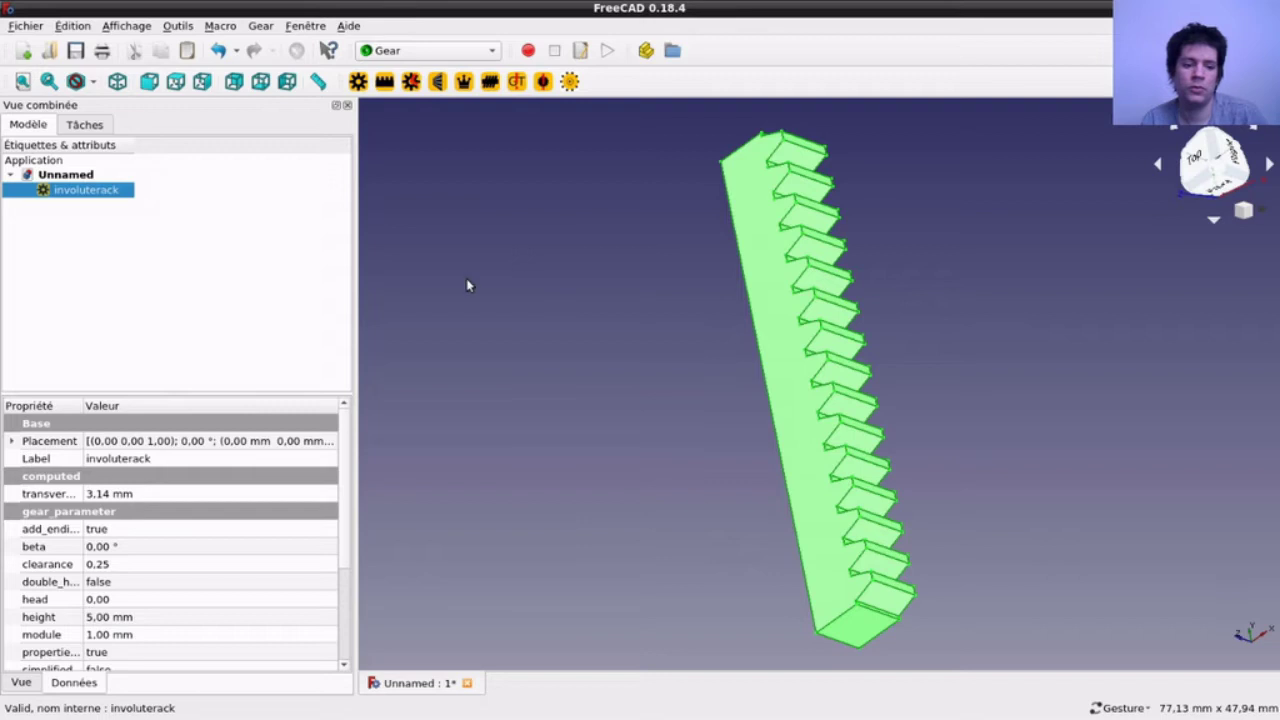
pyautogui.scroll(-1, 178, 508)
pyautogui.scroll(-1, 183, 510)
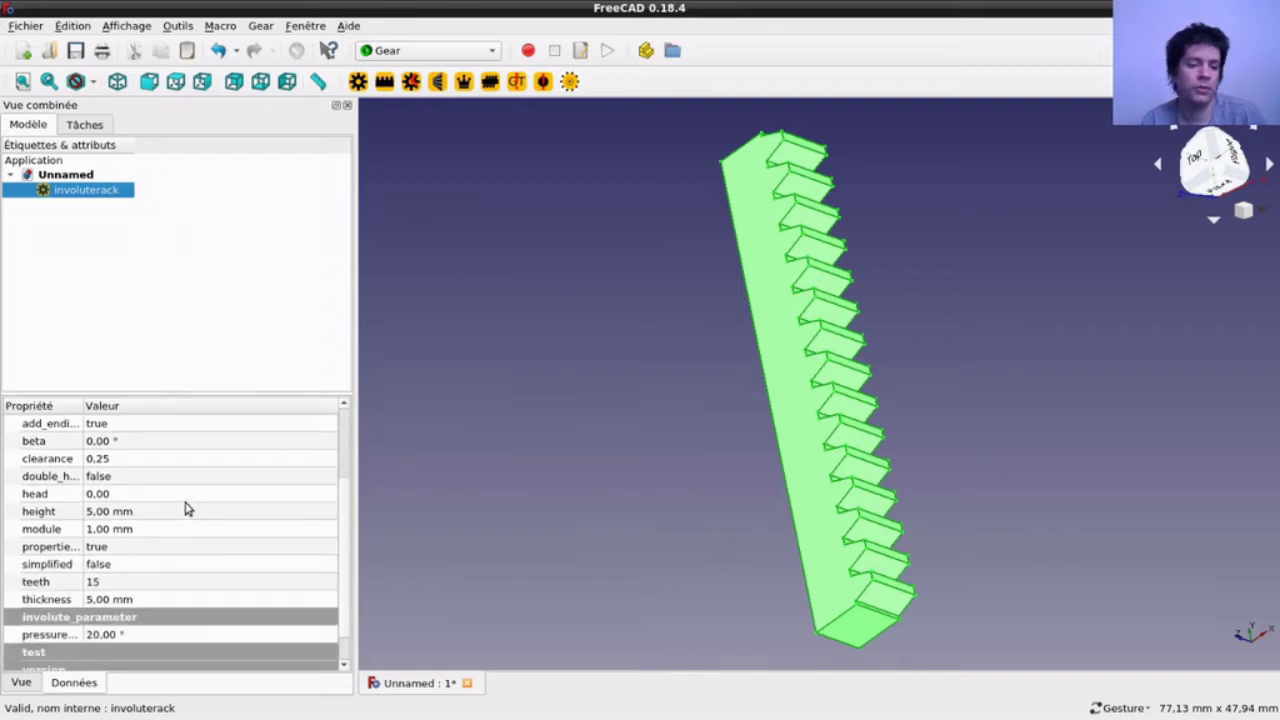
pyautogui.scroll(1, 185, 509)
pyautogui.scroll(-1, 185, 509)
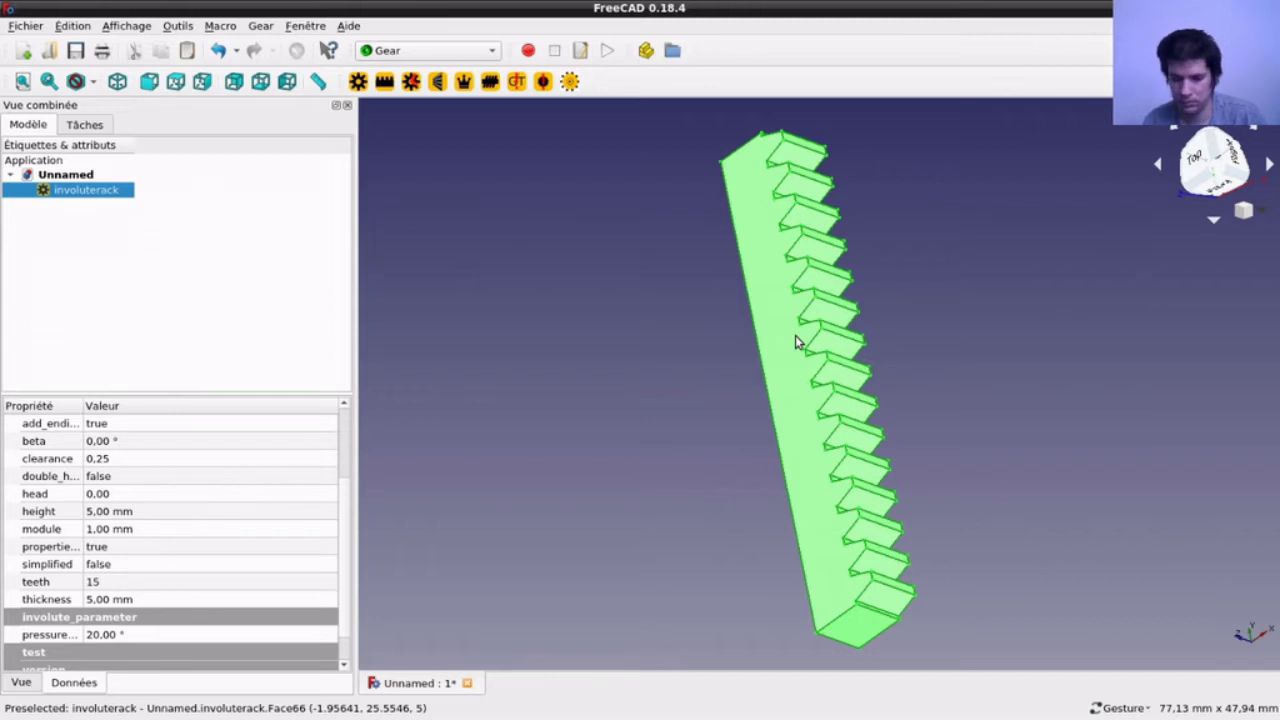
pyautogui.press('0')
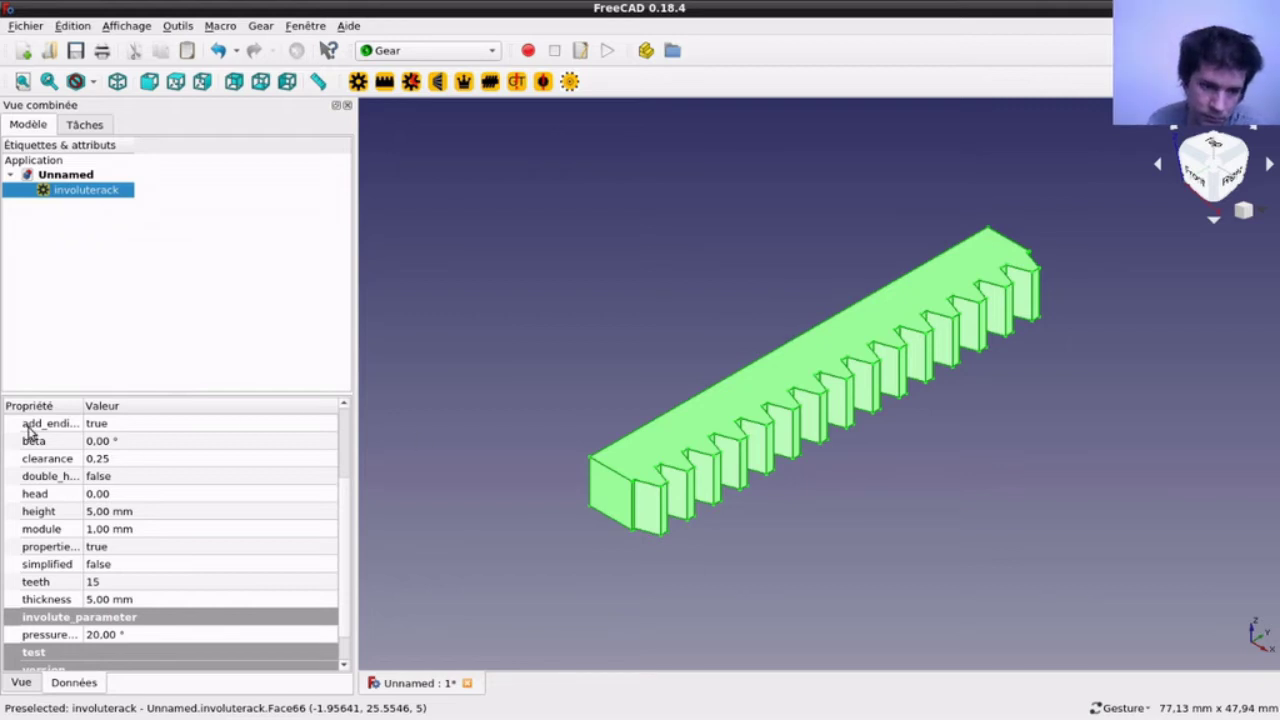
pyautogui.scroll(2, 42, 430)
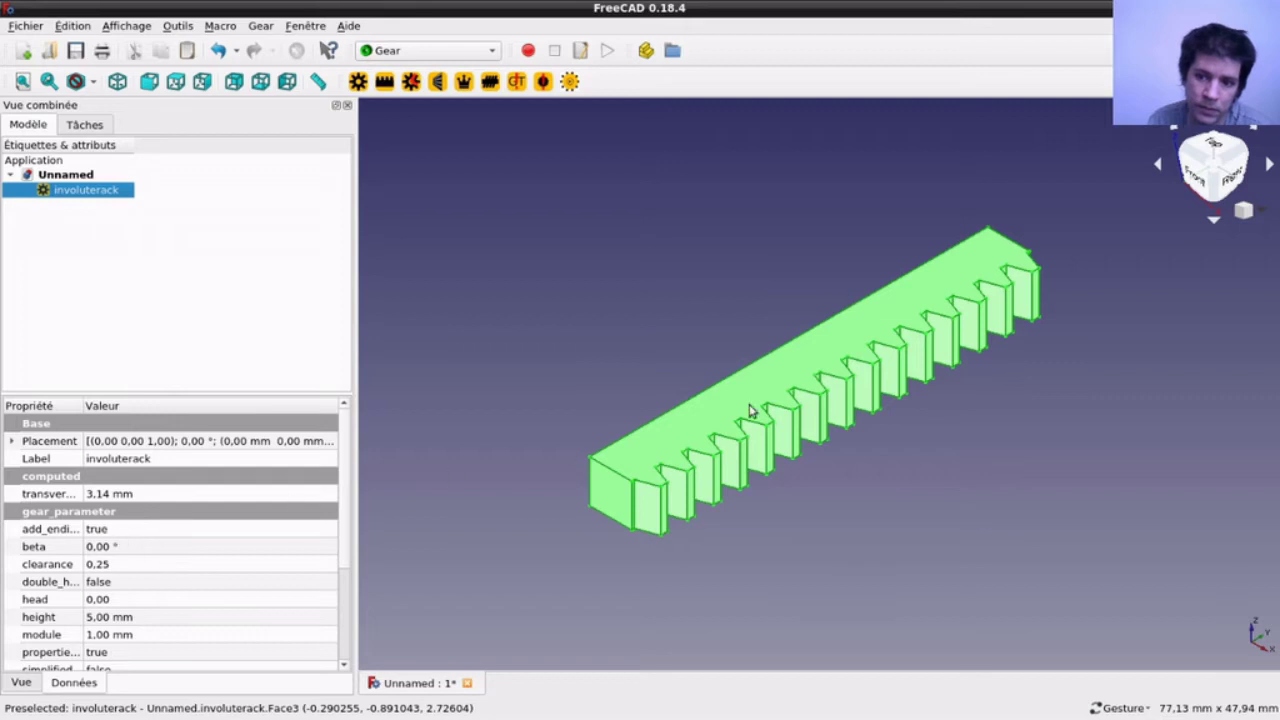
pyautogui.moveTo(1103, 262)
pyautogui.mouseDown()
pyautogui.moveTo(943, 301)
pyautogui.moveTo(1030, 215)
pyautogui.mouseUp()
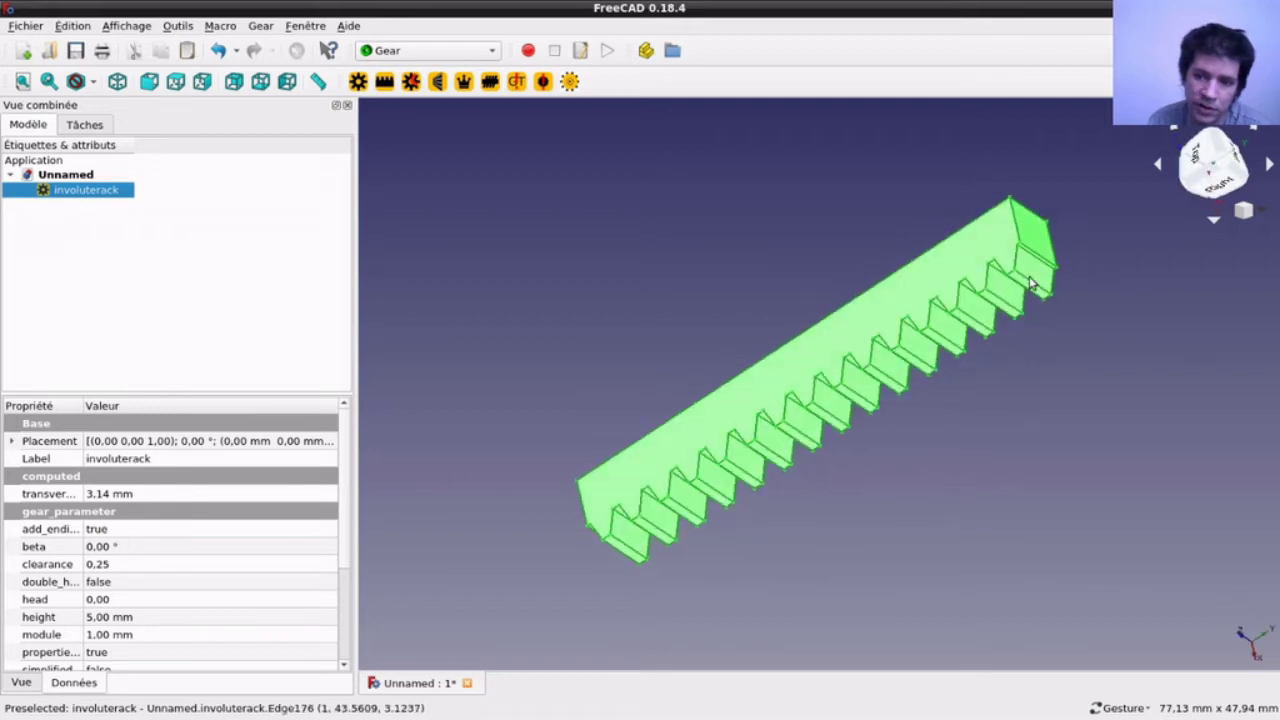
pyautogui.moveTo(578, 512)
pyautogui.mouseDown()
pyautogui.moveTo(680, 391)
pyautogui.moveTo(608, 457)
pyautogui.mouseUp()
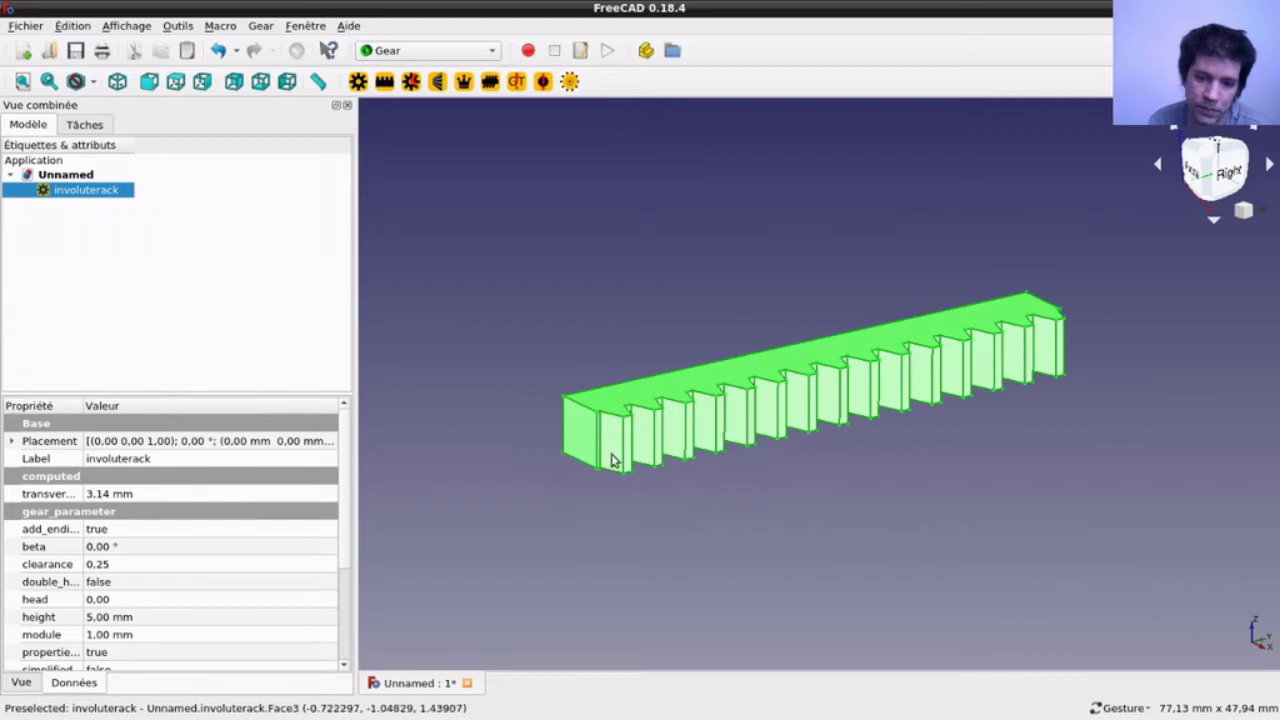
# Step: Set the rack's addendum option to false and let it recompute
pyautogui.click(106, 530)
pyautogui.click(118, 528)
pyautogui.click(140, 510)
pyautogui.click(524, 320)
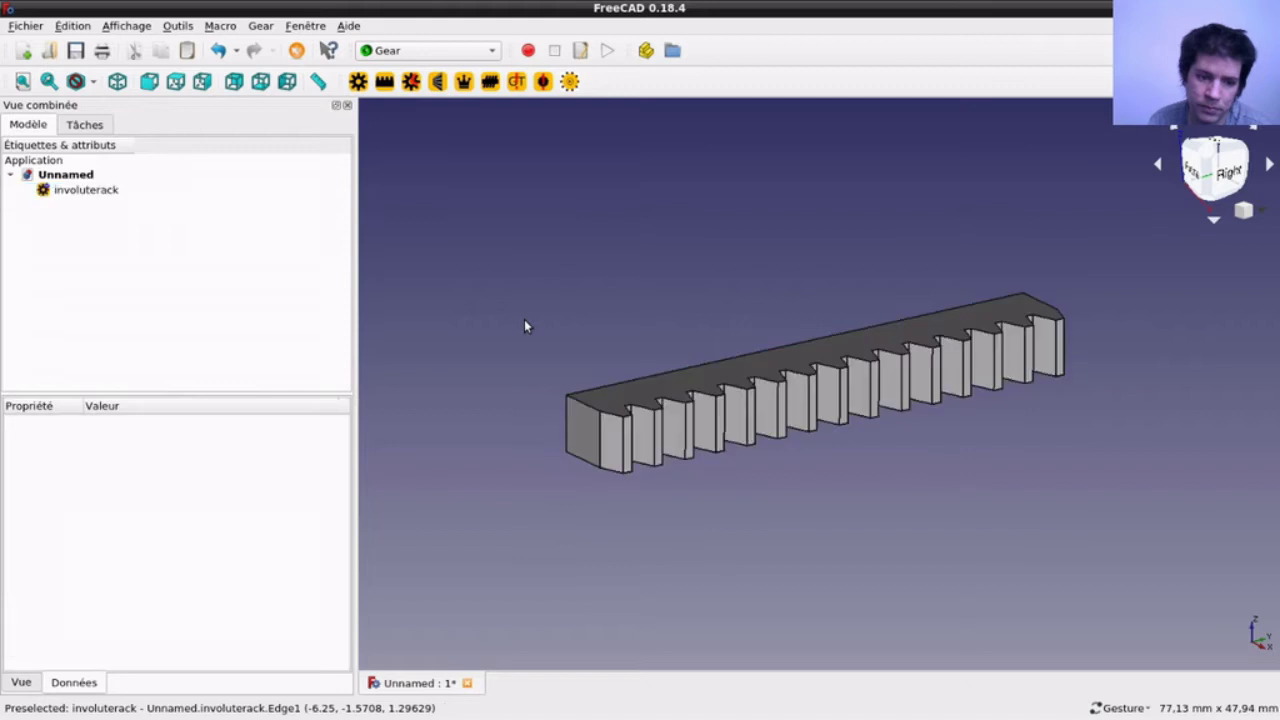
pyautogui.moveTo(957, 247); pyautogui.dragTo(850, 336)
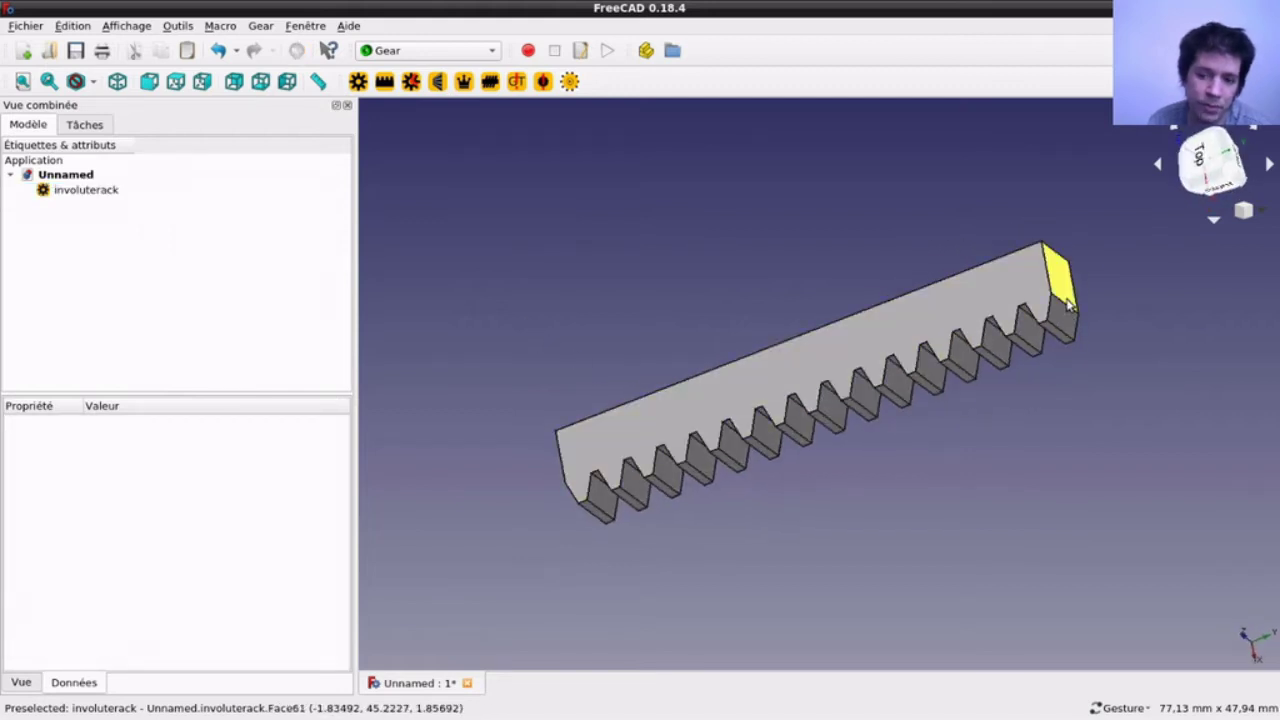
pyautogui.moveTo(596, 425); pyautogui.dragTo(722, 323)
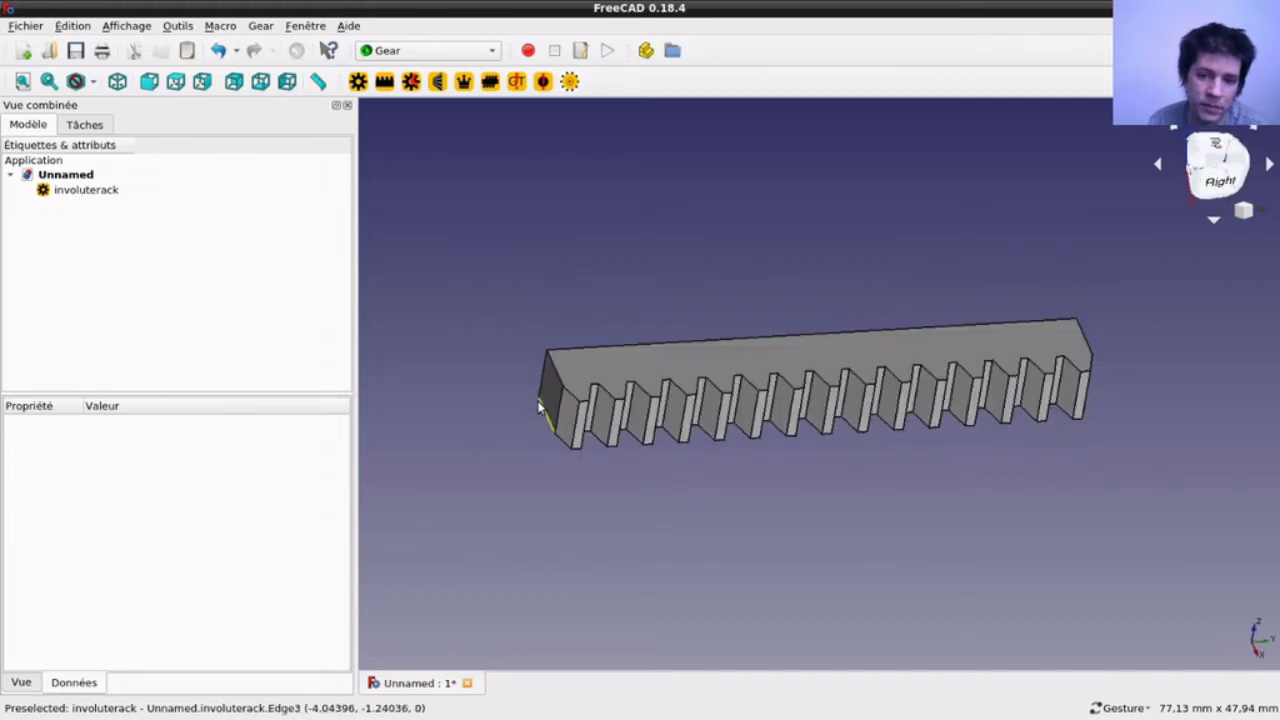
pyautogui.click(104, 196)
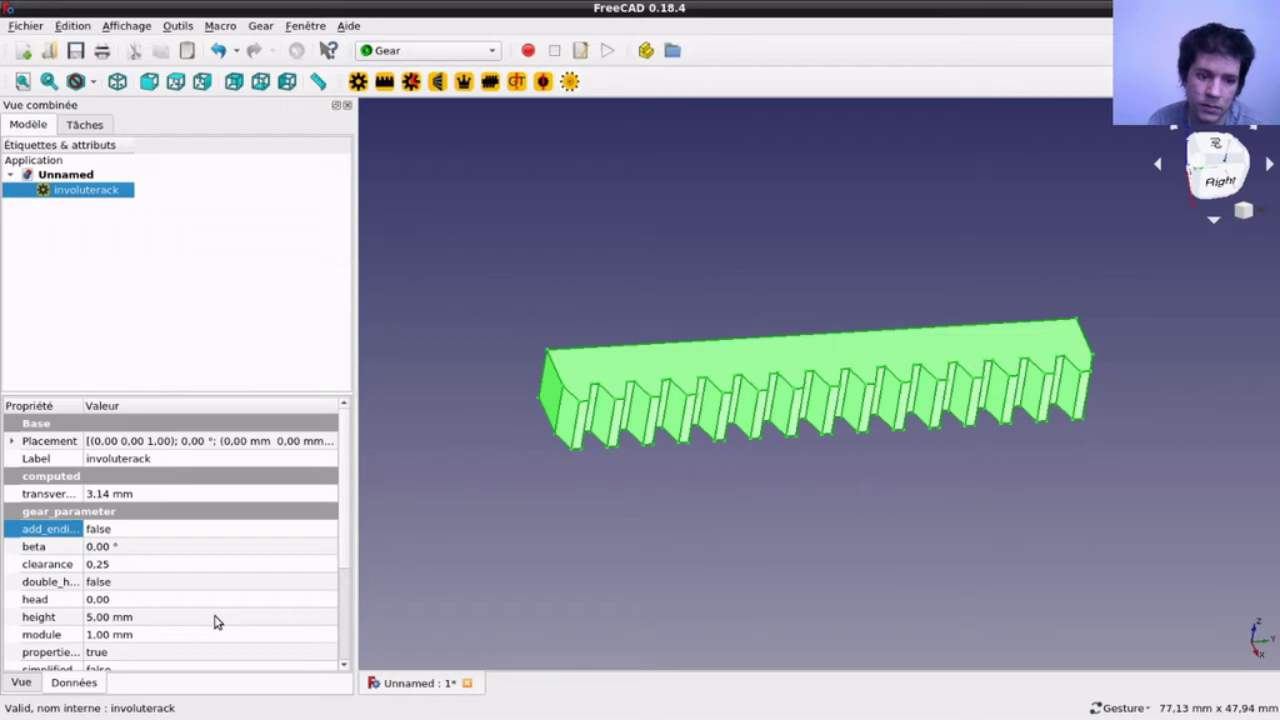
# Step: Set the rack's beta helix angle to 30° and recompute it into a helical rack
pyautogui.click(97, 549)
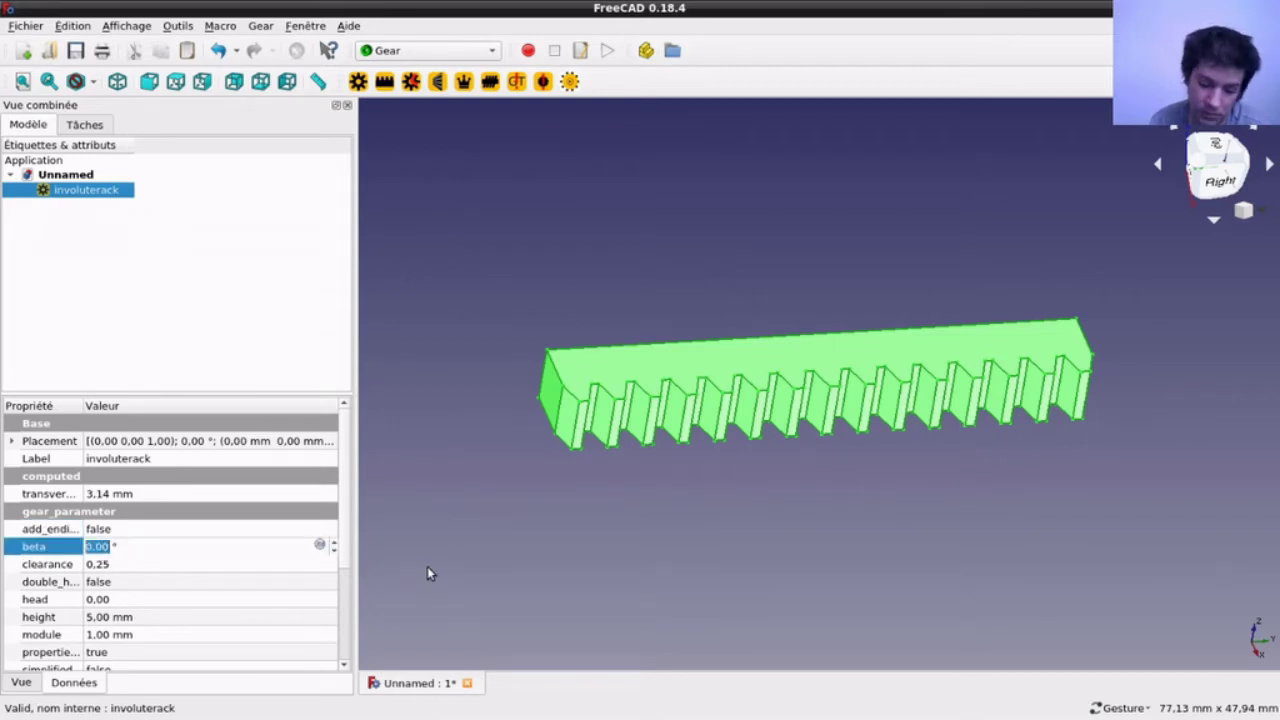
pyautogui.press('Home')
pyautogui.write('3')
pyautogui.press('Return')
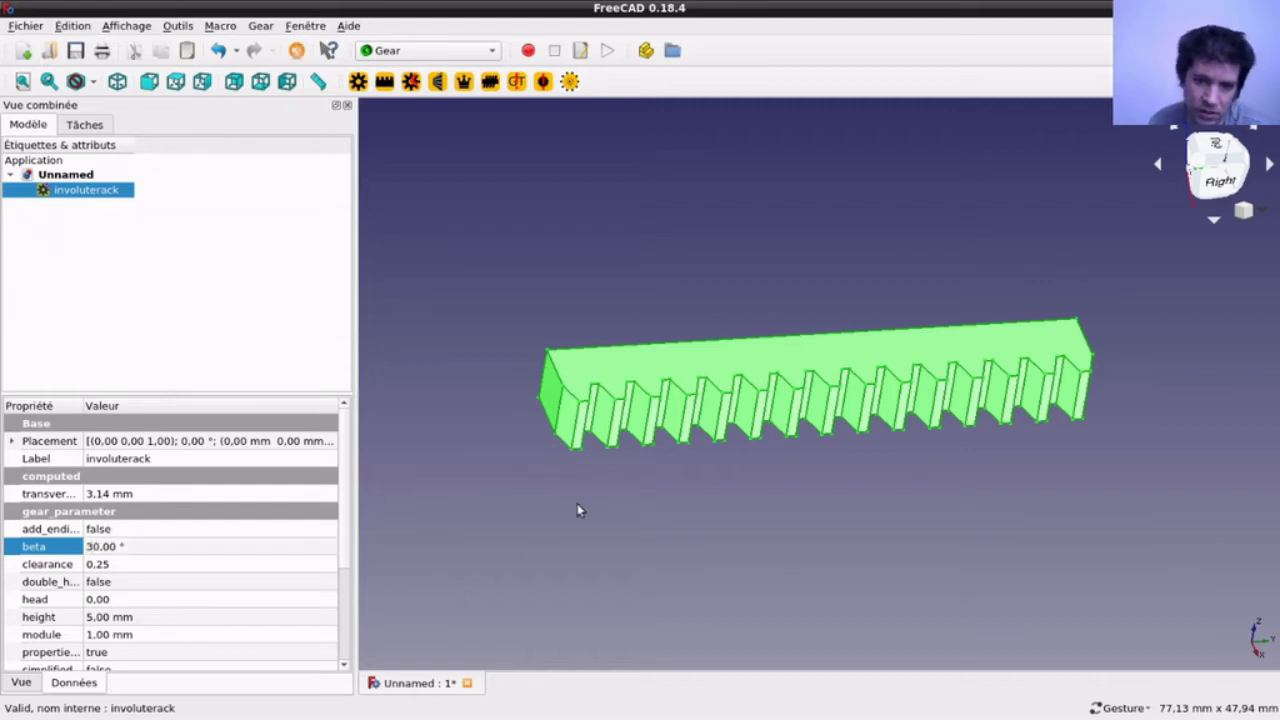
pyautogui.click(577, 503)
pyautogui.doubleClick(70, 190)
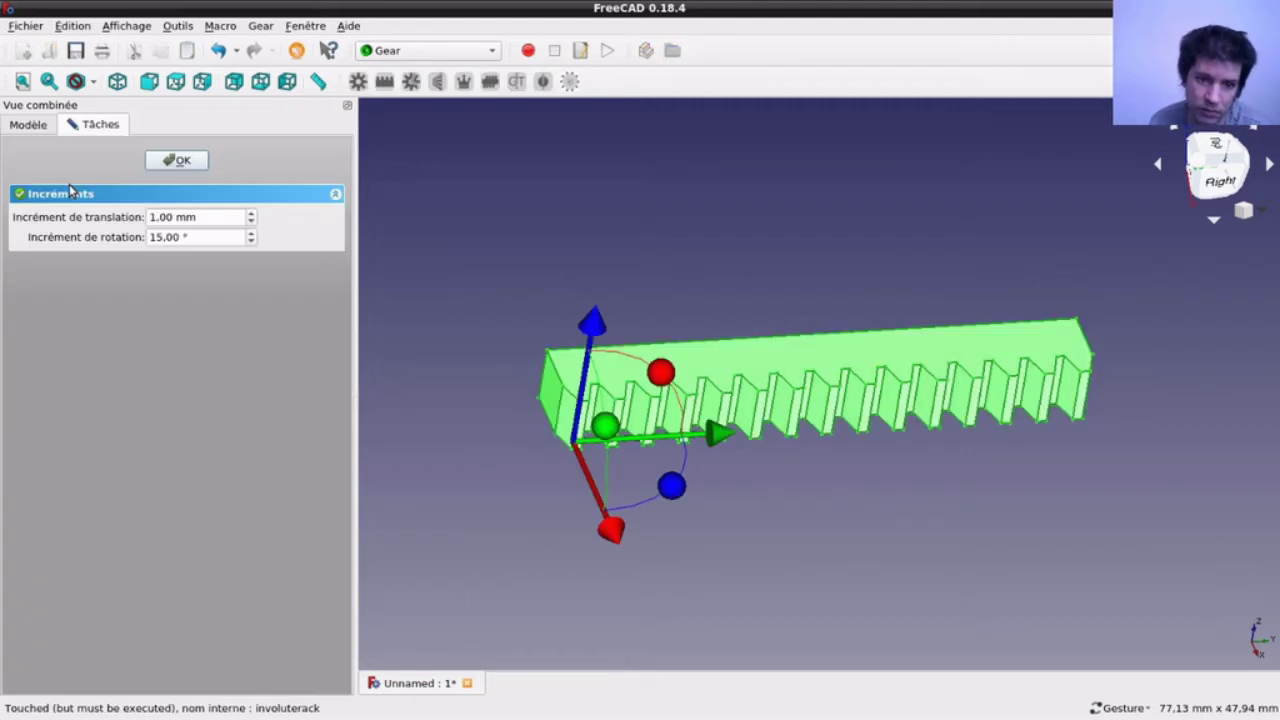
pyautogui.click(176, 160)
pyautogui.moveTo(443, 489)
pyautogui.mouseDown()
pyautogui.moveTo(697, 466)
pyautogui.moveTo(641, 457)
pyautogui.moveTo(648, 474)
pyautogui.moveTo(766, 477)
pyautogui.moveTo(820, 511)
pyautogui.mouseUp()
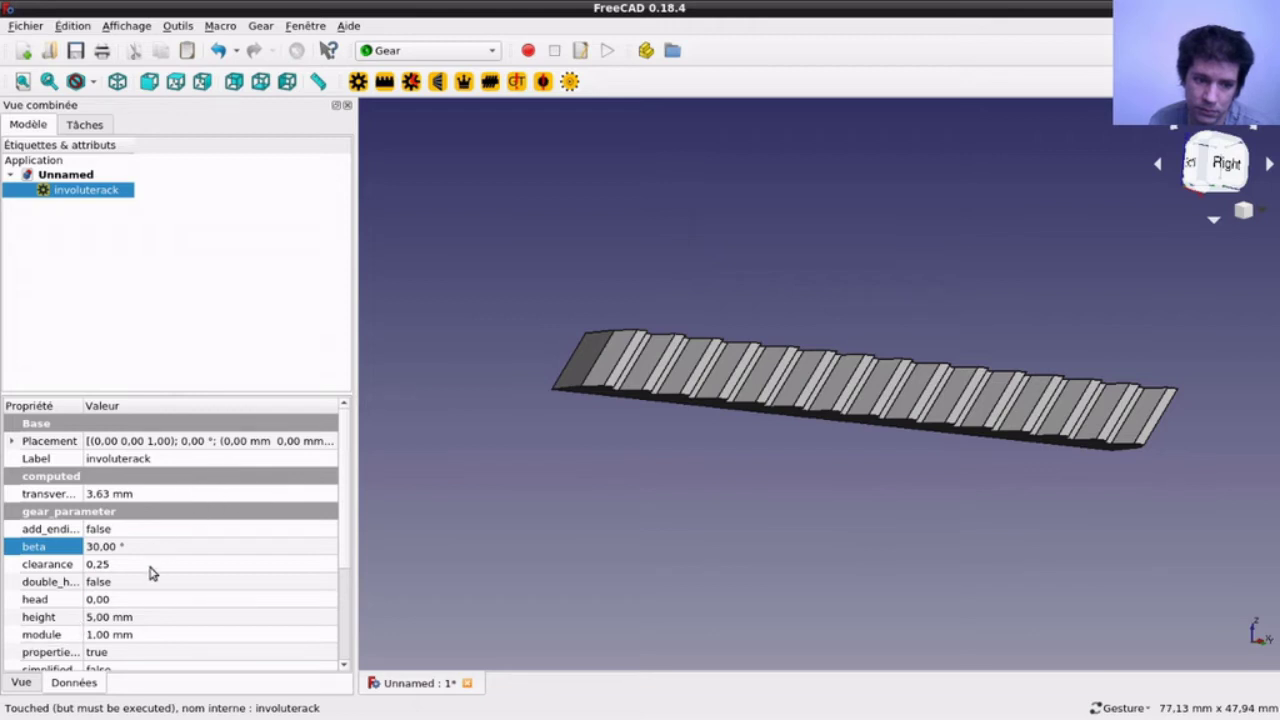
# Step: Change the rack's clearance from 0.25 to 0.75 and apply it
pyautogui.click(115, 583)
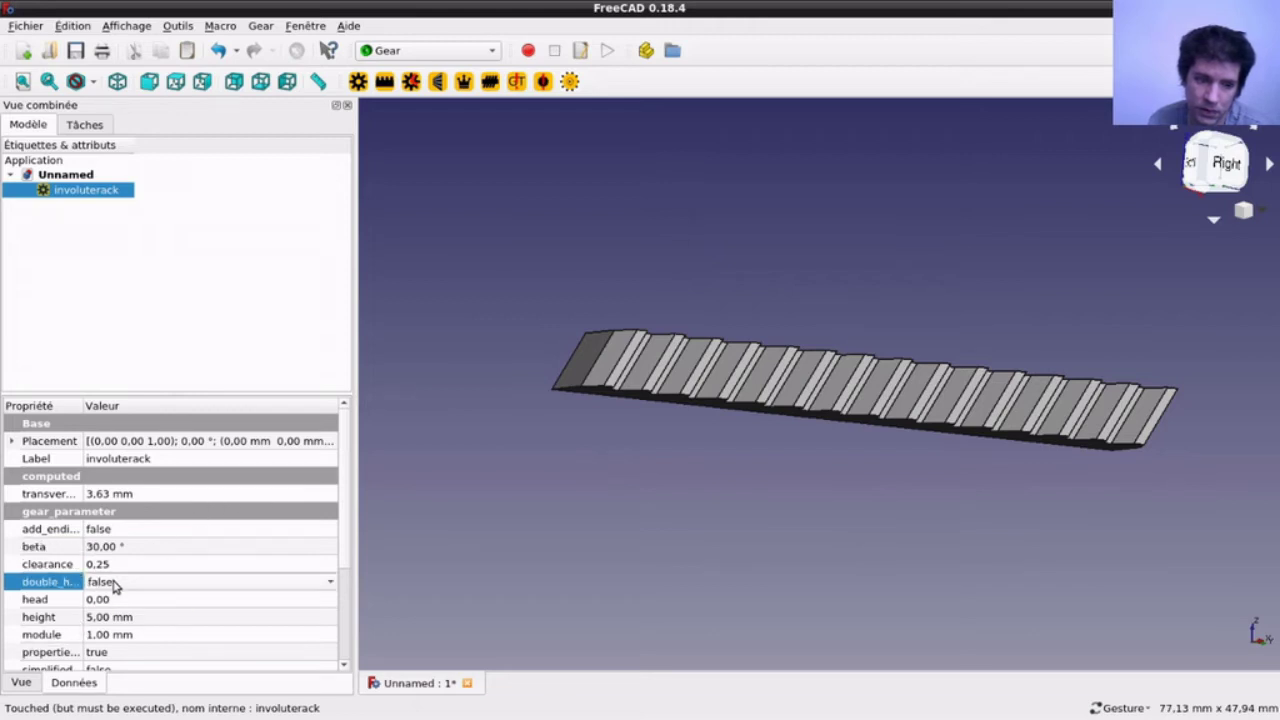
pyautogui.click(119, 565)
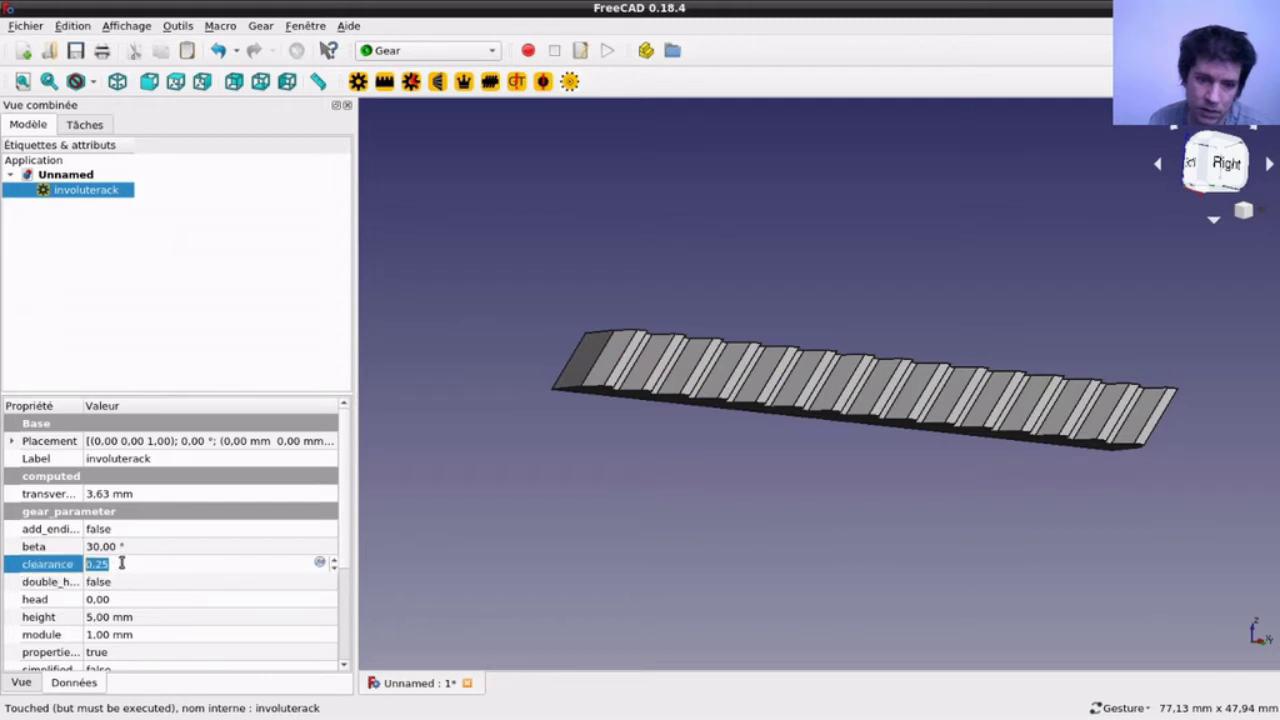
pyautogui.moveTo(729, 406)
pyautogui.mouseDown()
pyautogui.moveTo(711, 394)
pyautogui.moveTo(734, 351)
pyautogui.moveTo(764, 338)
pyautogui.mouseUp()
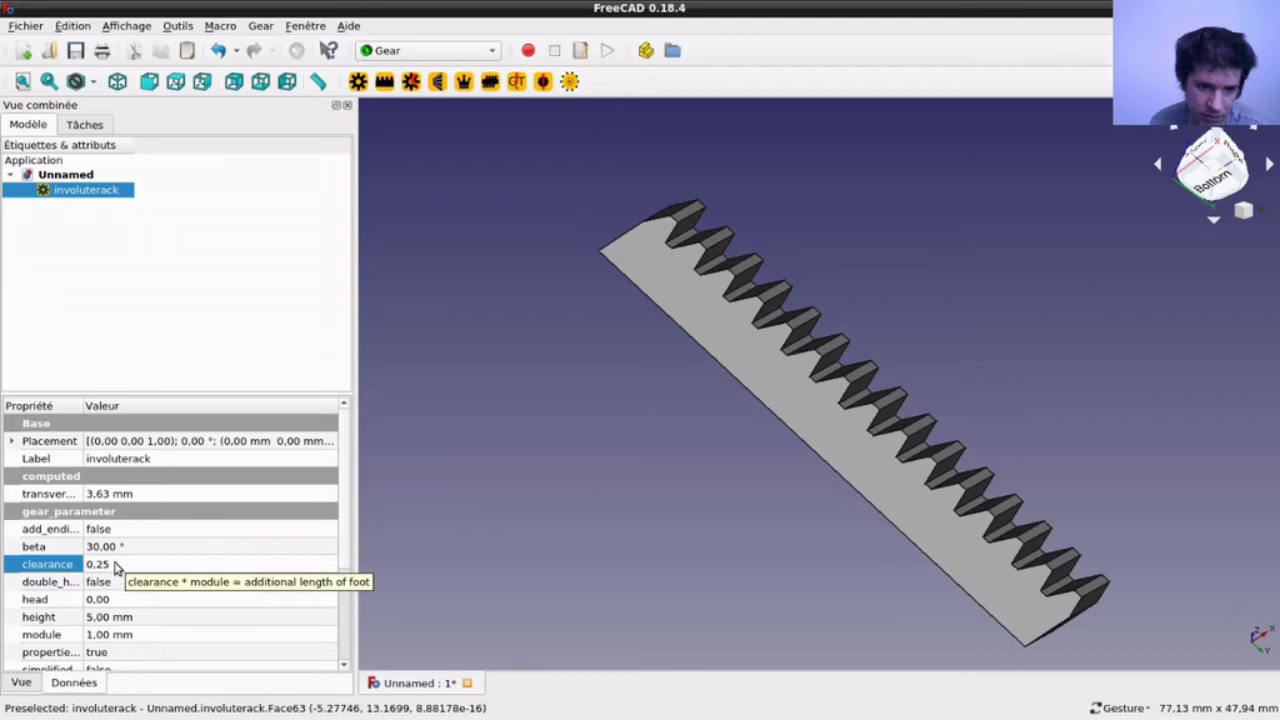
pyautogui.click(116, 564)
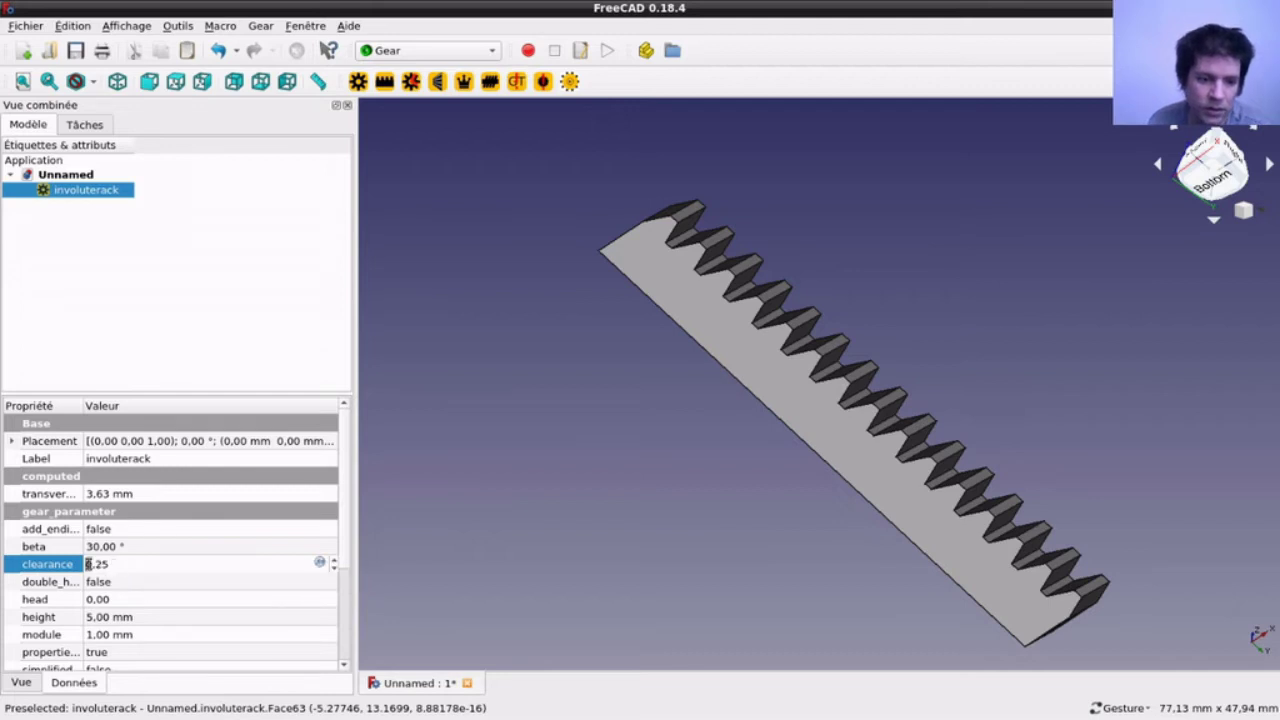
pyautogui.press('BackSpace')
pyautogui.write('7')
pyautogui.press('Return')
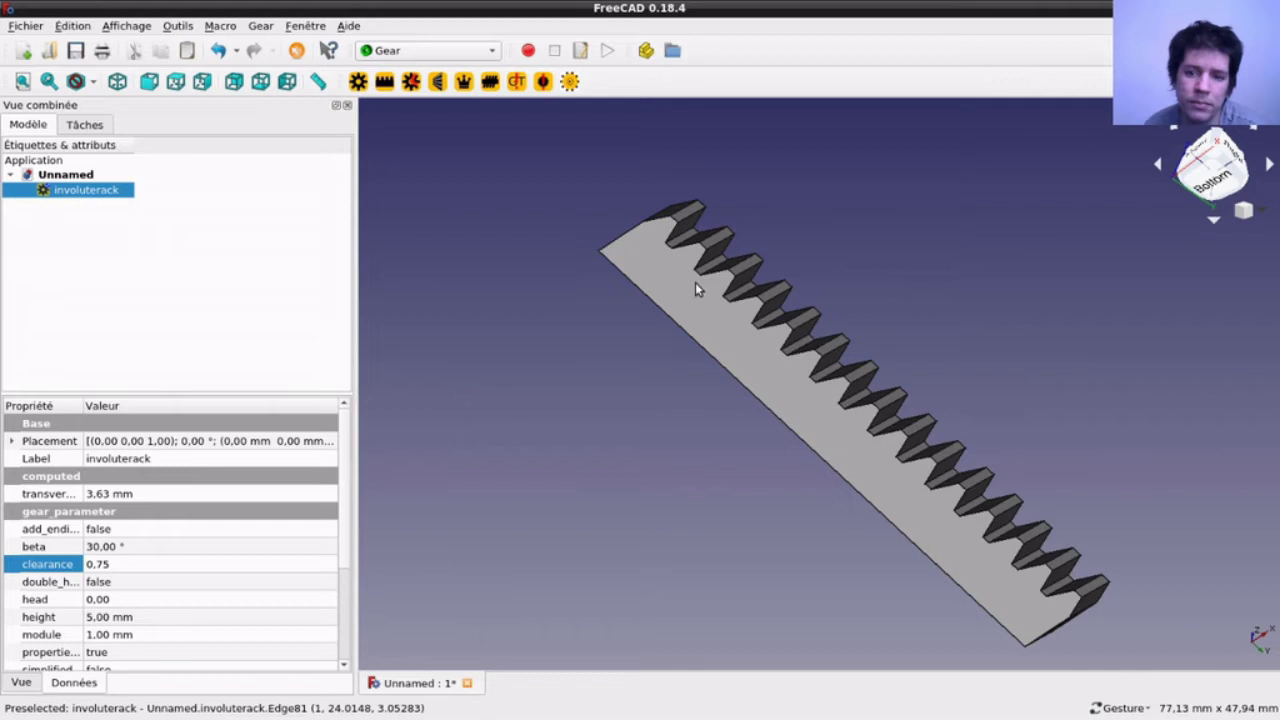
pyautogui.click(566, 396)
# Step: Recompute the rack and select a tooth face to show its properties
pyautogui.doubleClick(86, 190)
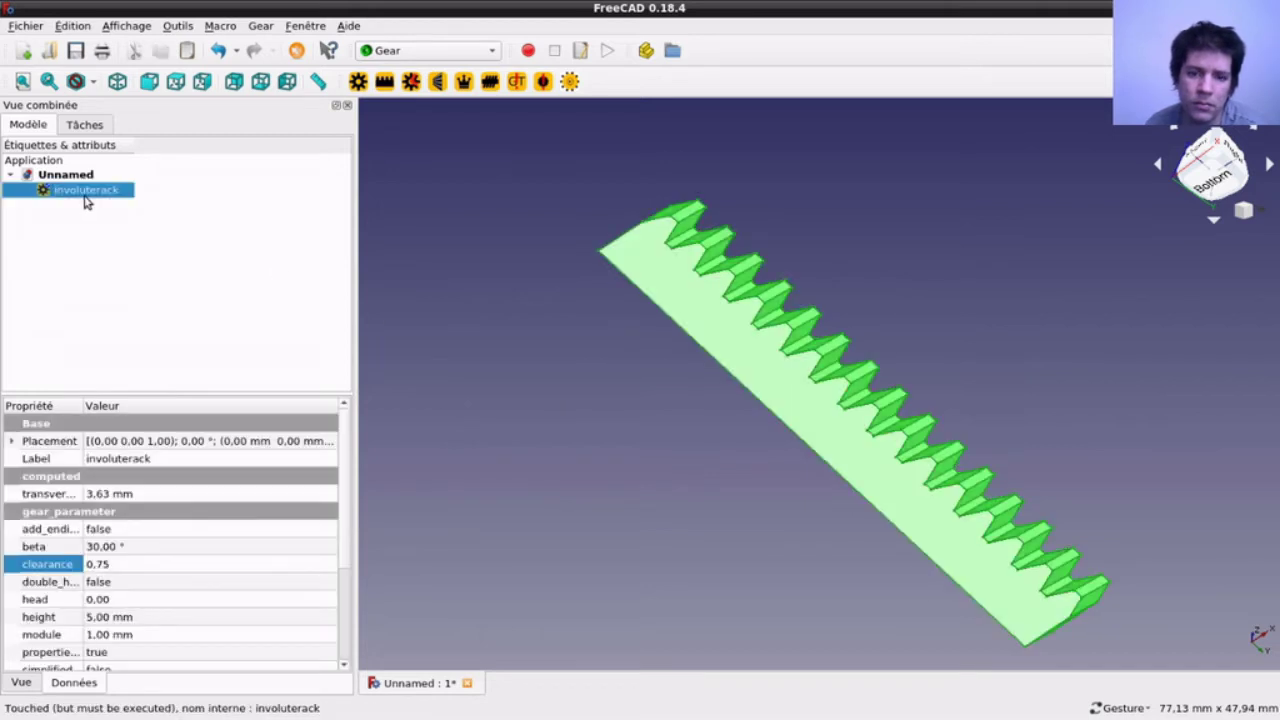
pyautogui.click(170, 161)
pyautogui.moveTo(914, 249)
pyautogui.mouseDown()
pyautogui.moveTo(811, 295)
pyautogui.moveTo(823, 266)
pyautogui.moveTo(885, 235)
pyautogui.mouseUp()
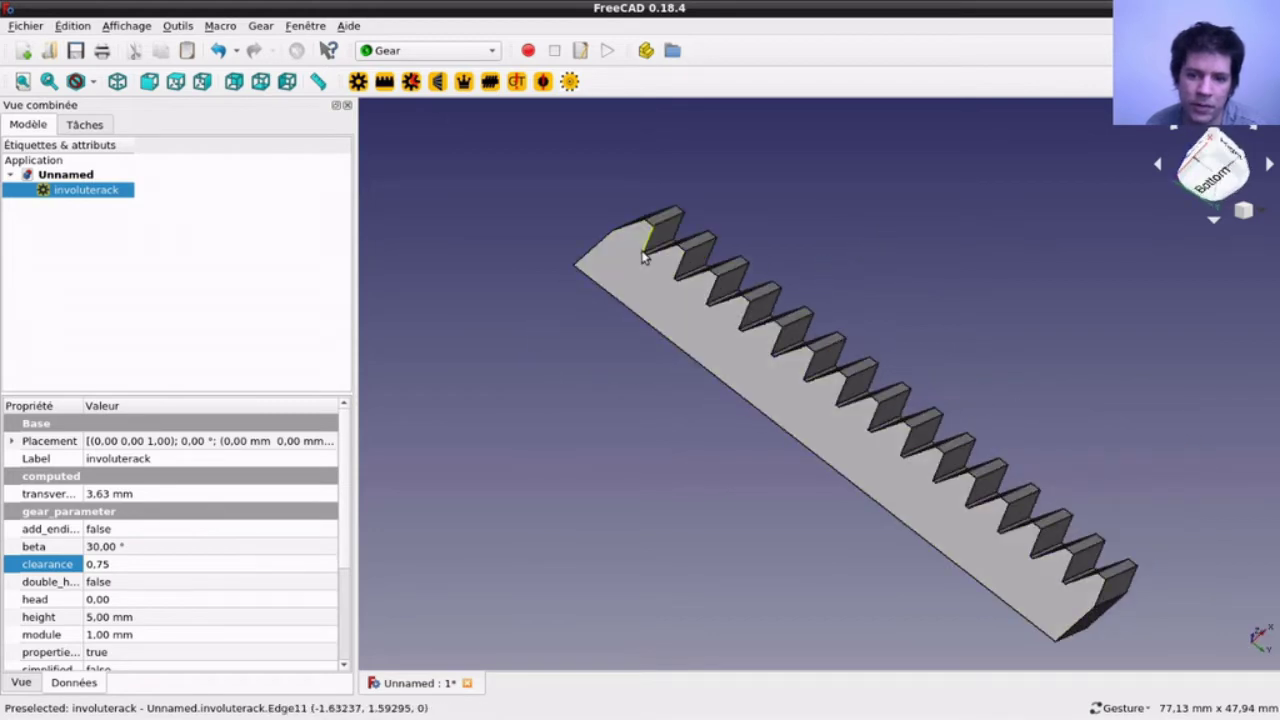
pyautogui.scroll(2, 646, 260)
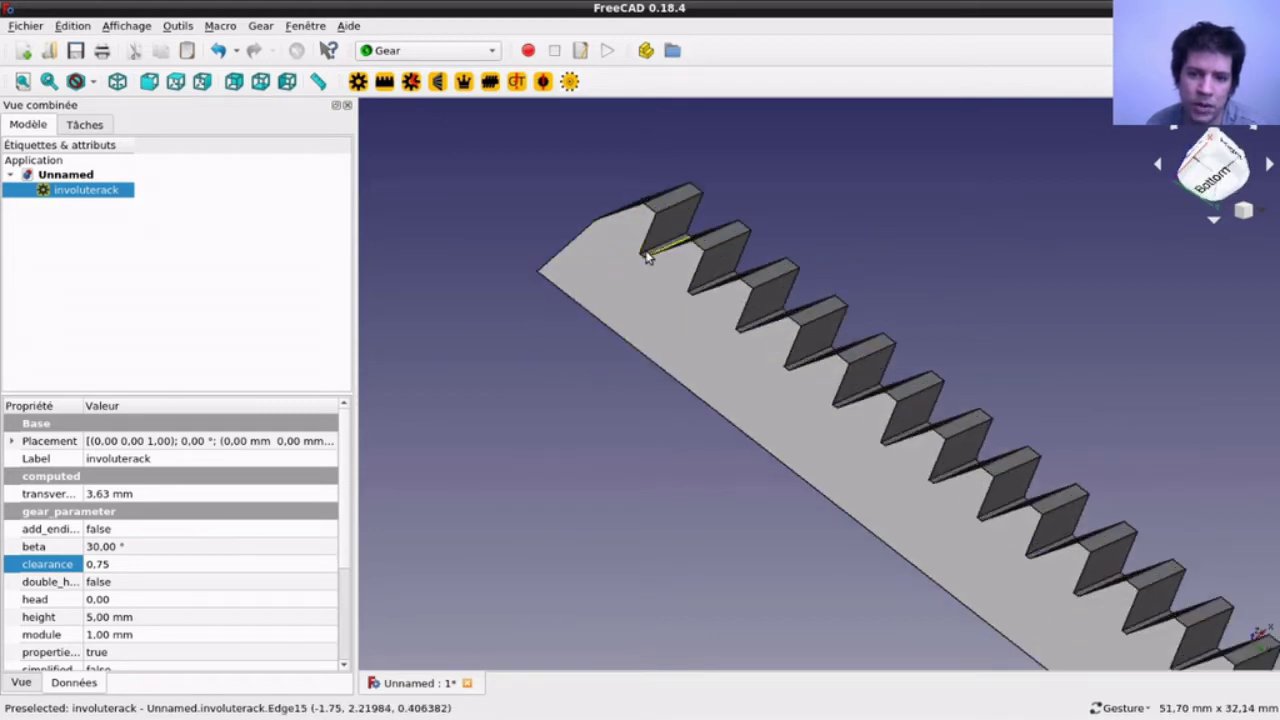
pyautogui.scroll(4, 646, 260)
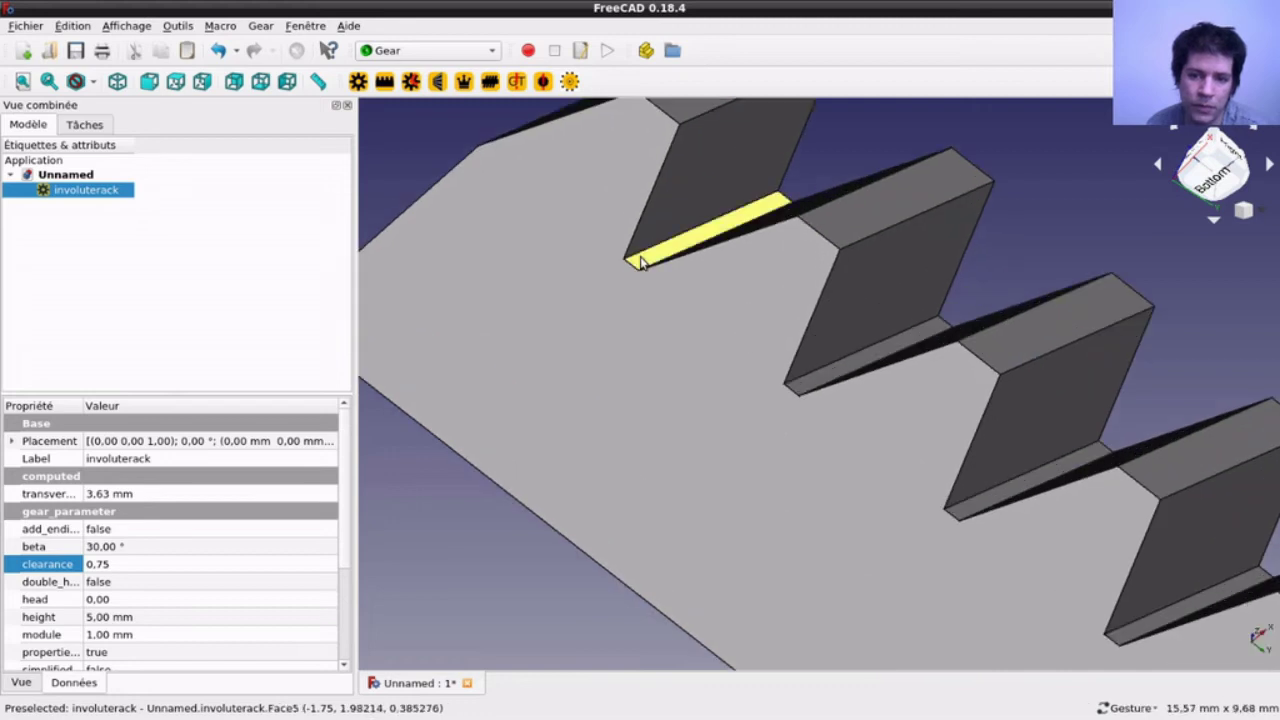
pyautogui.click(641, 262)
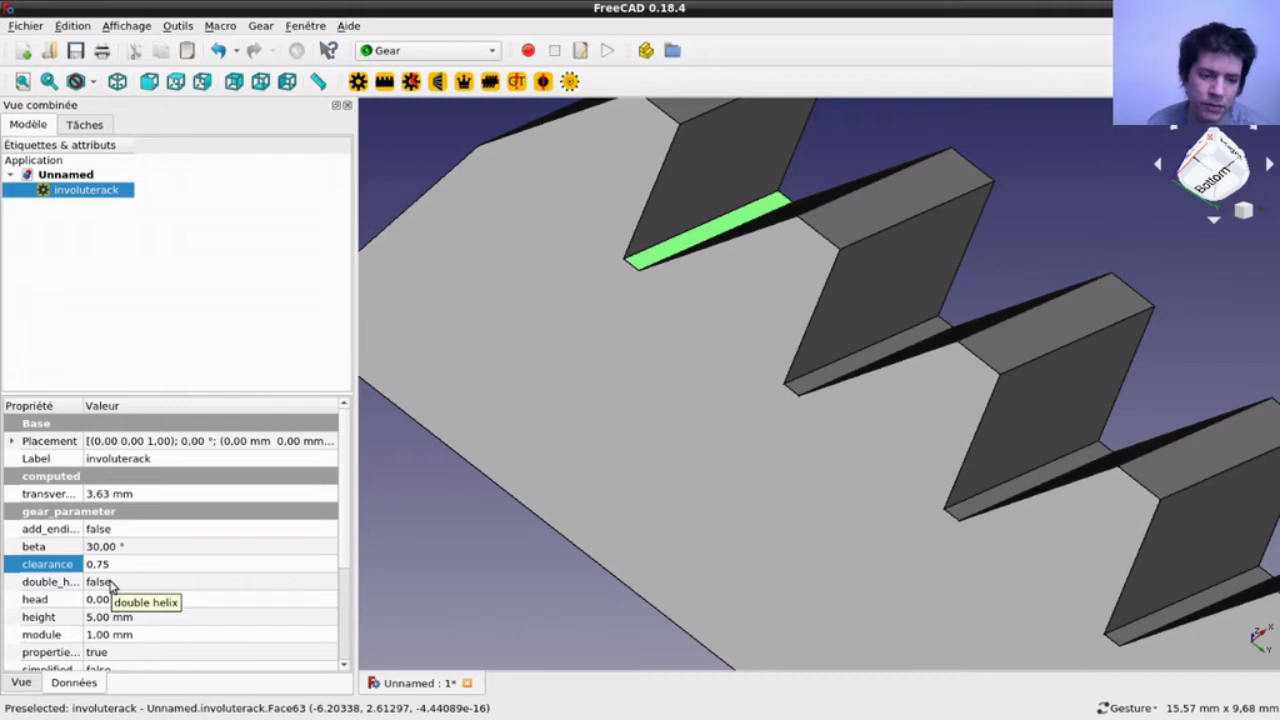
# Step: Set the rack's double_helix property to true and let it regenerate
pyautogui.click(127, 616)
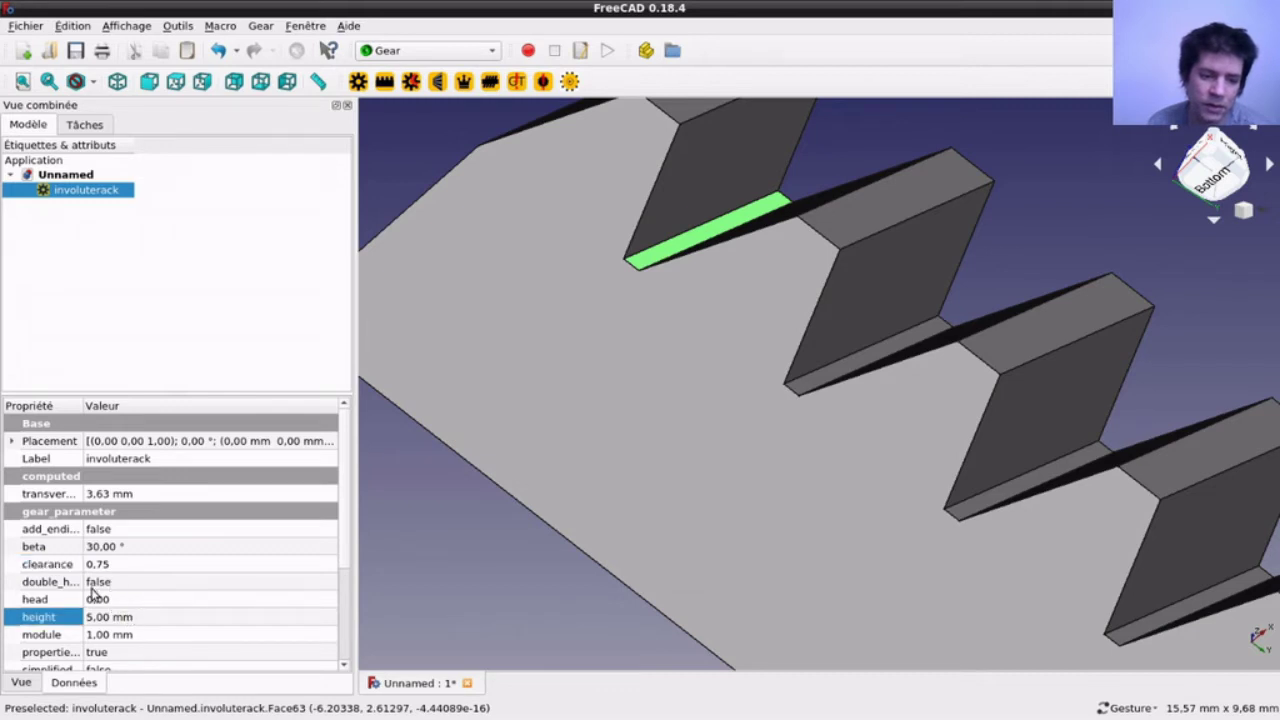
pyautogui.click(93, 588)
pyautogui.click(124, 588)
pyautogui.click(122, 600)
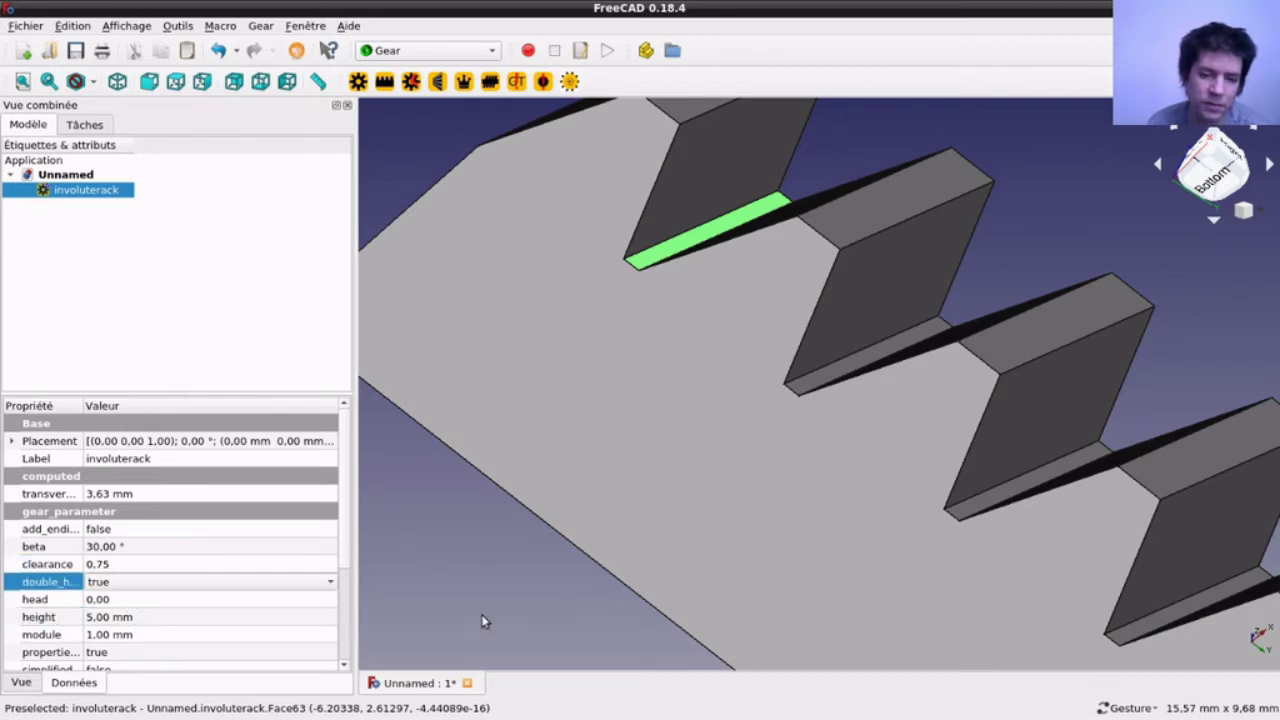
pyautogui.click(469, 596)
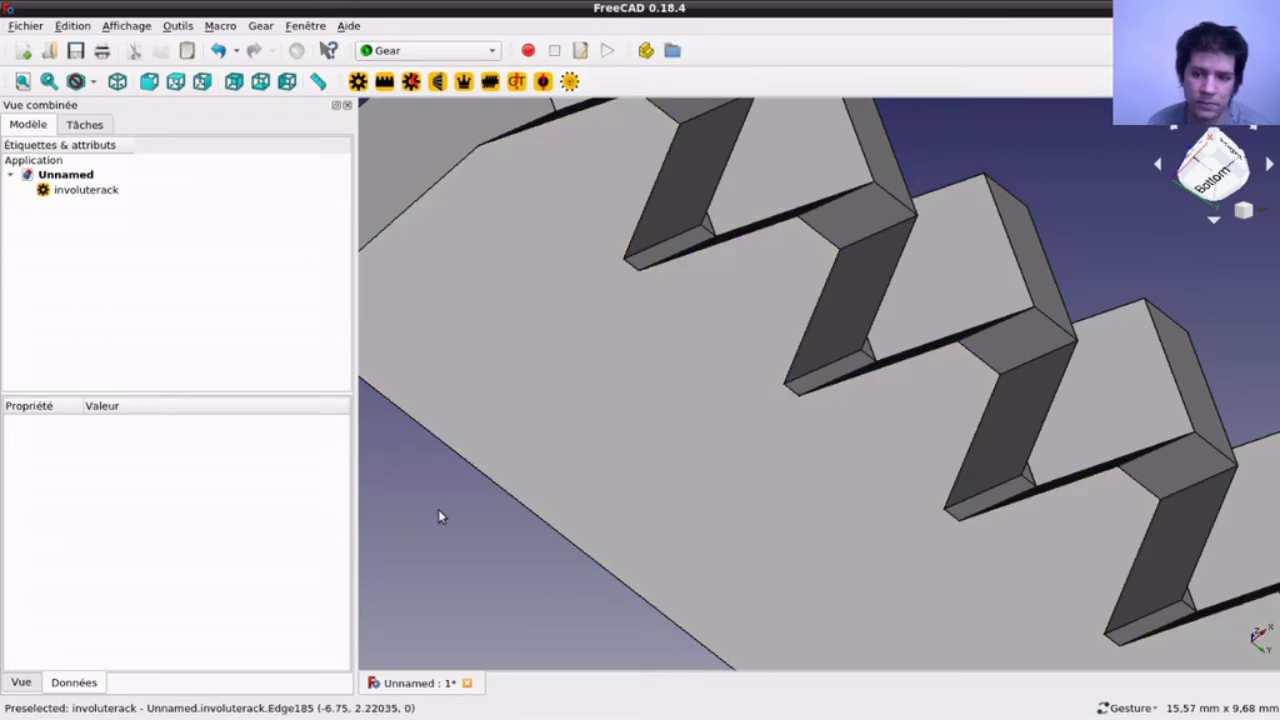
# Step: Check the chevron teeth in front, top and right views, then reselect the rack
pyautogui.scroll(2, 493, 558)
pyautogui.scroll(-3, 493, 558)
pyautogui.scroll(-1, 812, 441)
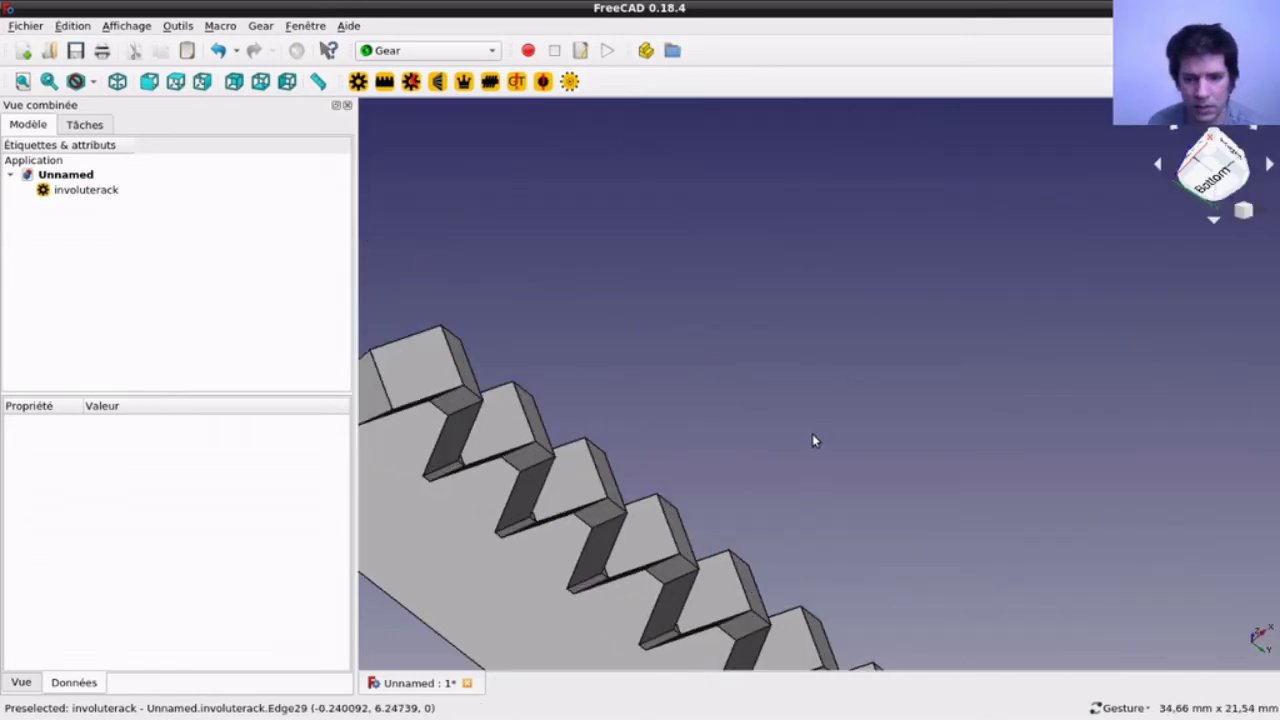
pyautogui.press('1')
pyautogui.press('2')
pyautogui.press('3')
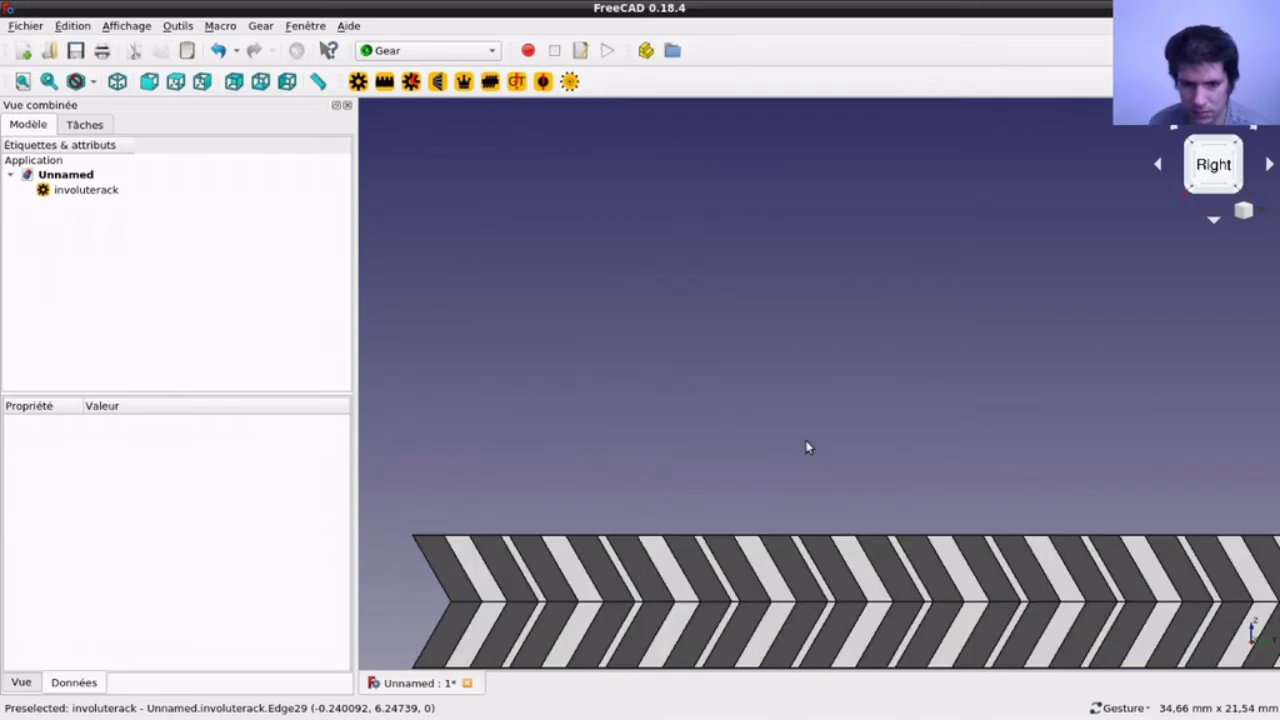
pyautogui.scroll(-1, 895, 422)
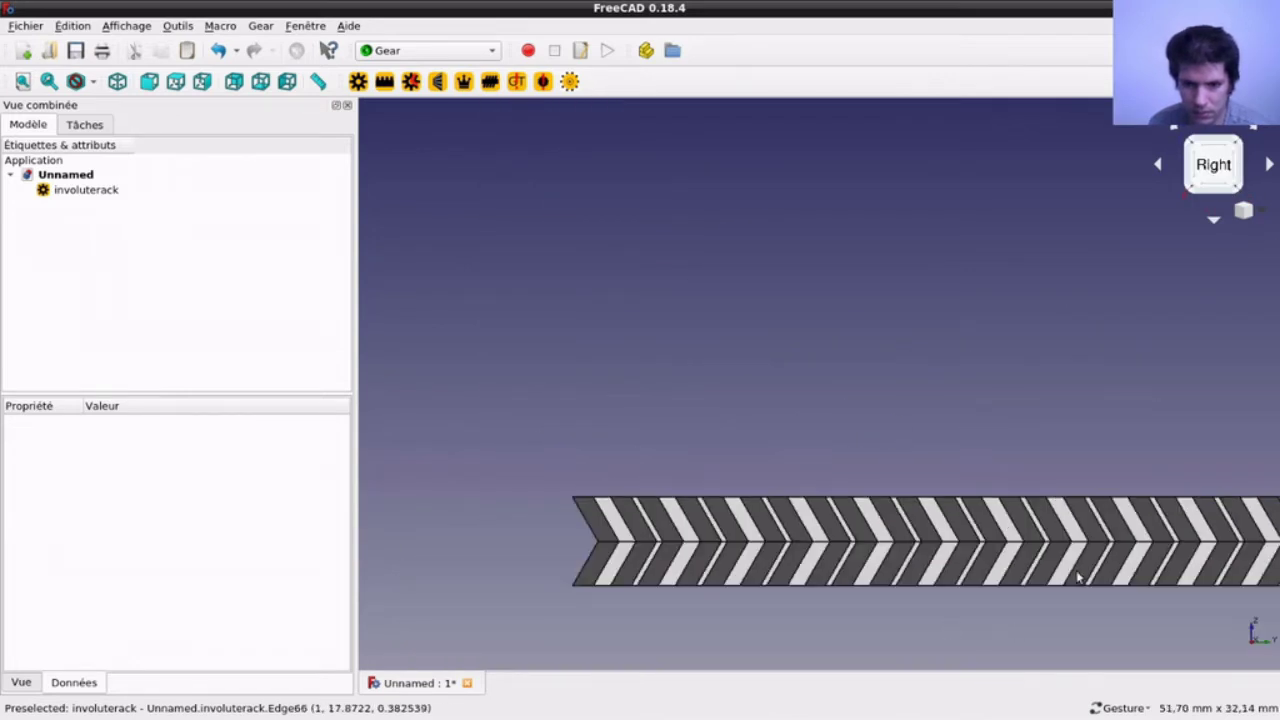
pyautogui.moveTo(1023, 419)
pyautogui.mouseDown(button='right')
pyautogui.moveTo(894, 417)
pyautogui.moveTo(806, 388)
pyautogui.mouseUp(button='right')
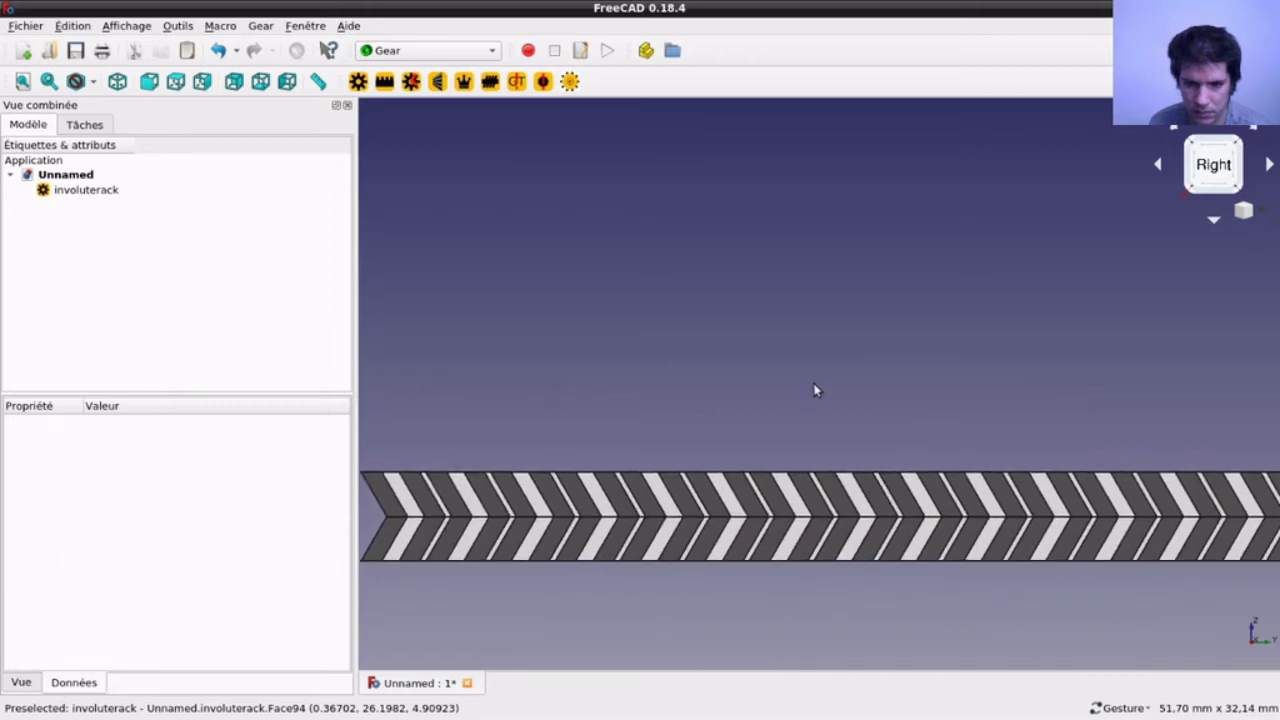
pyautogui.scroll(-1, 815, 390)
pyautogui.moveTo(822, 366); pyautogui.dragTo(808, 423)
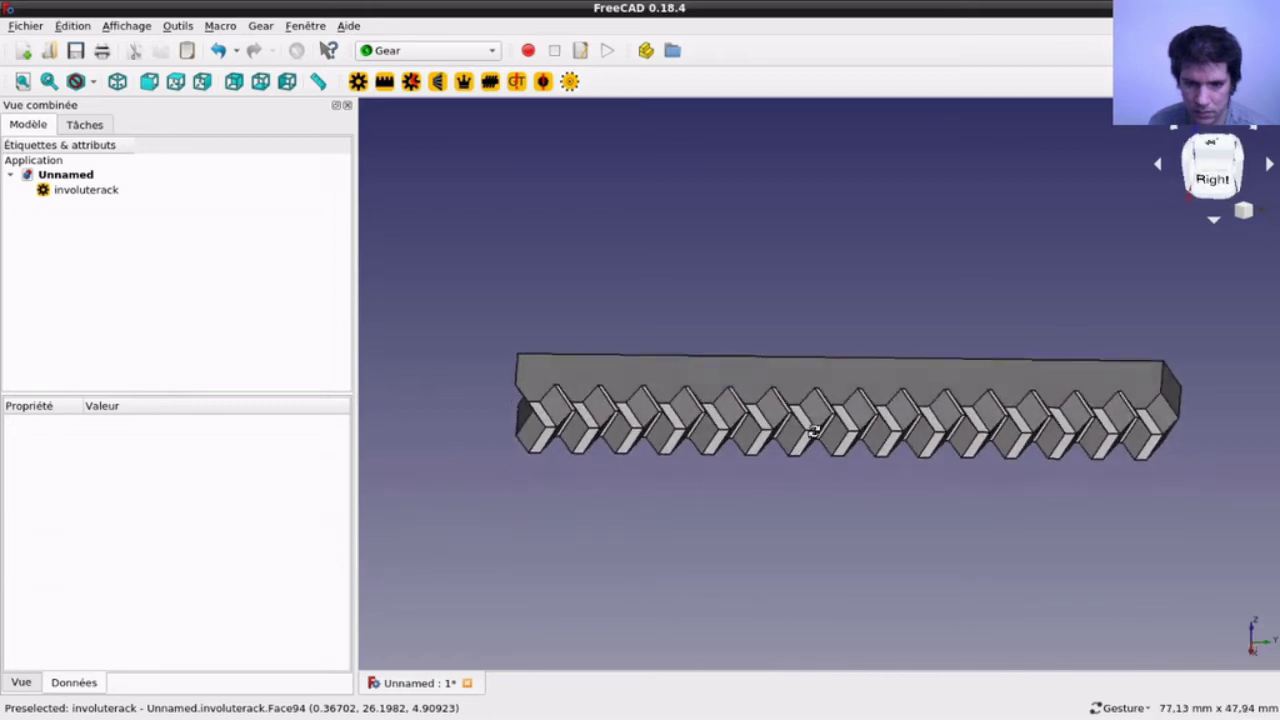
pyautogui.click(537, 411)
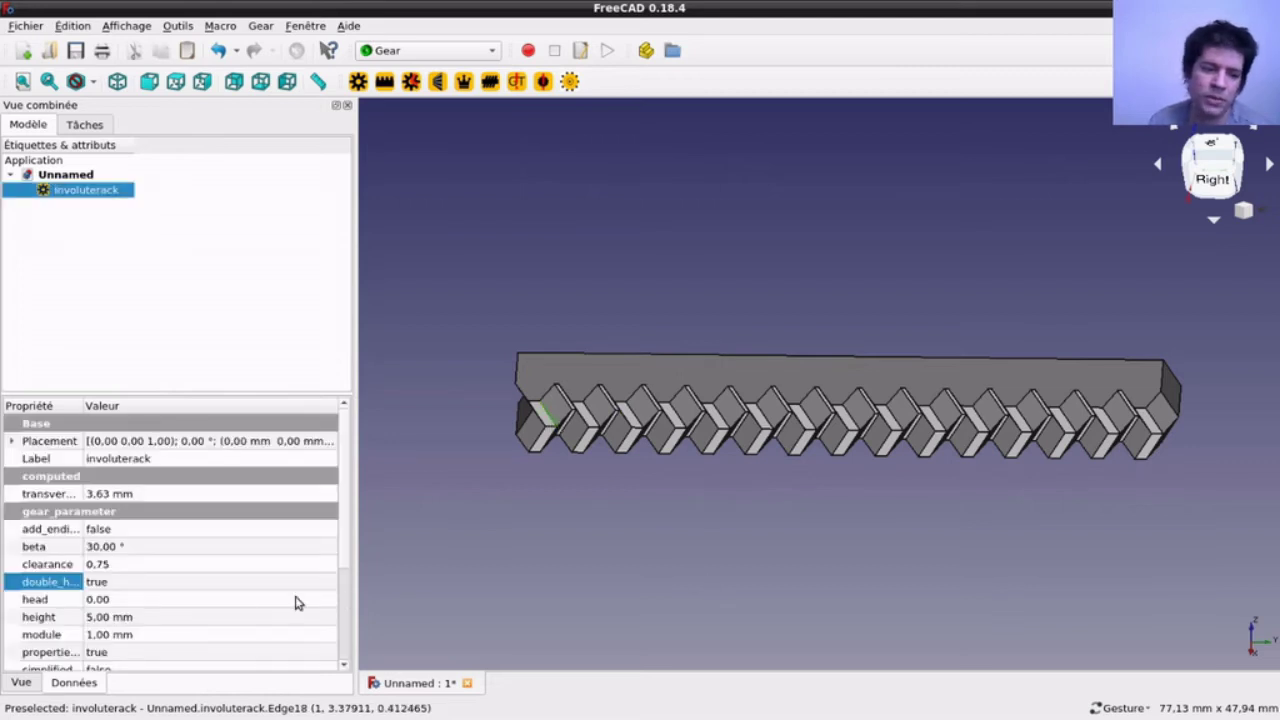
# Step: Change the rack's head value from 0.00 to 0.25 and let it regenerate
pyautogui.click(209, 600)
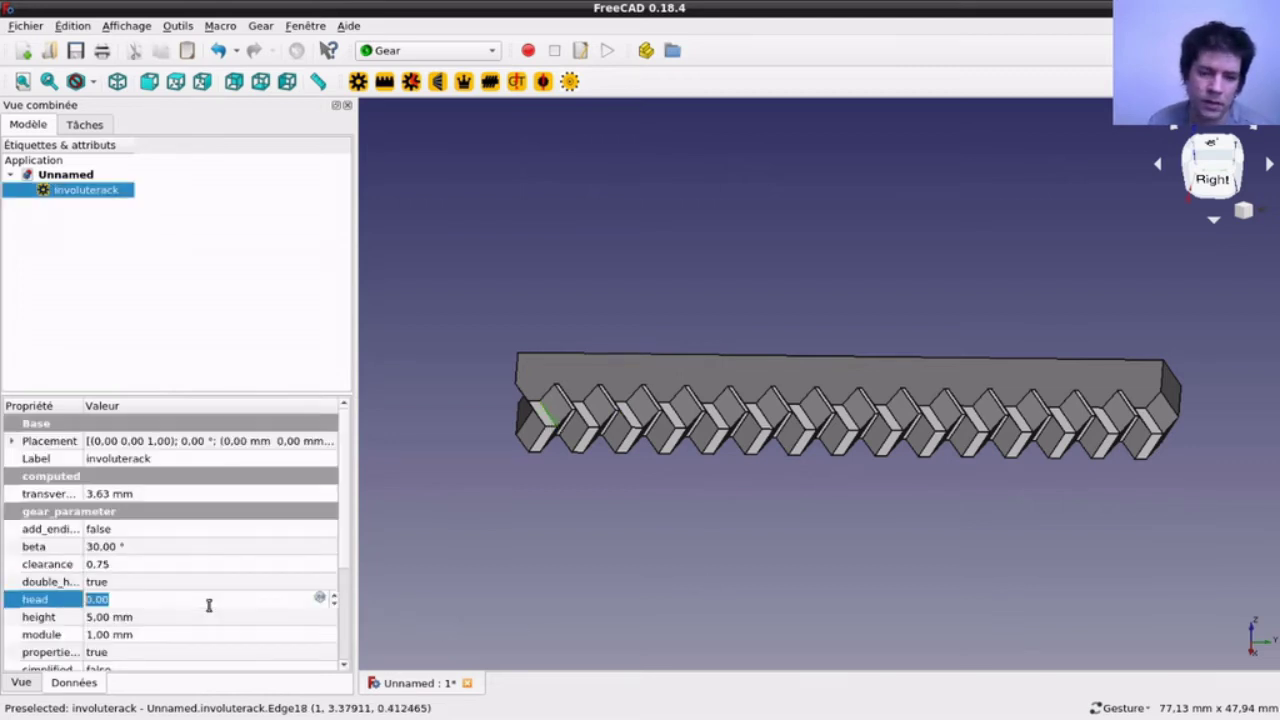
pyautogui.press('End')
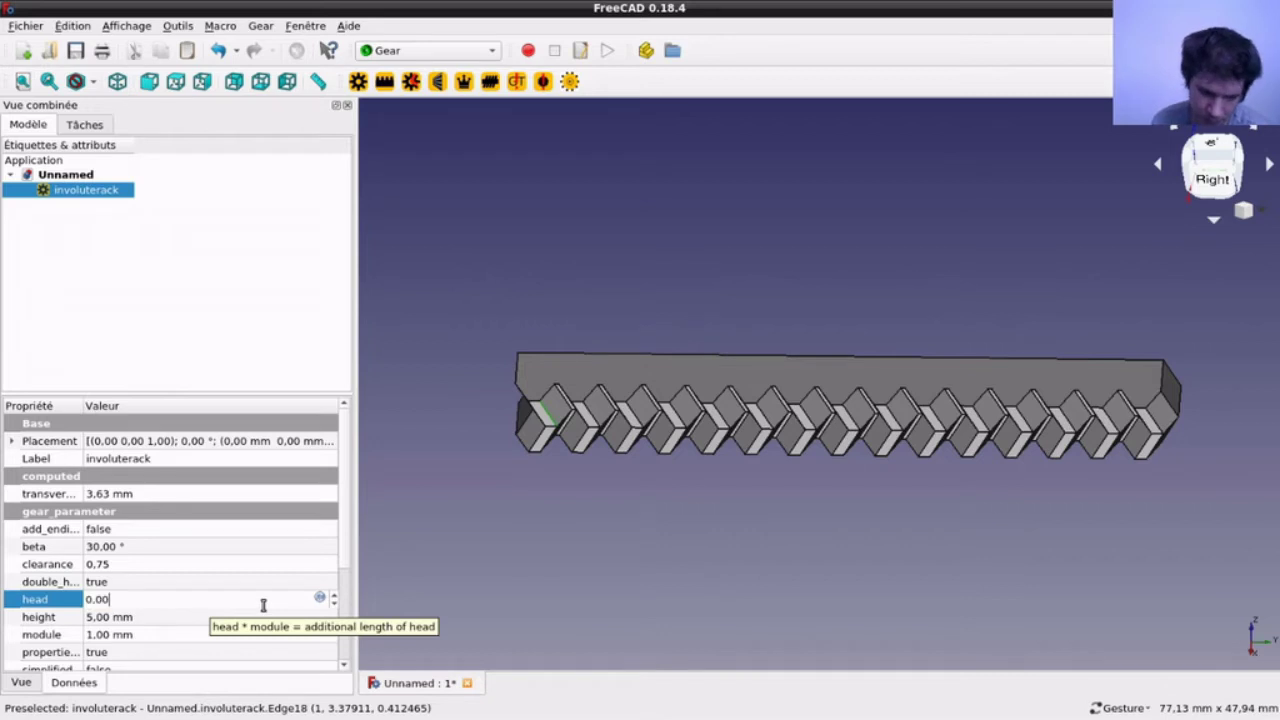
pyautogui.press('BackSpace')
pyautogui.write('25')
pyautogui.press('Return')
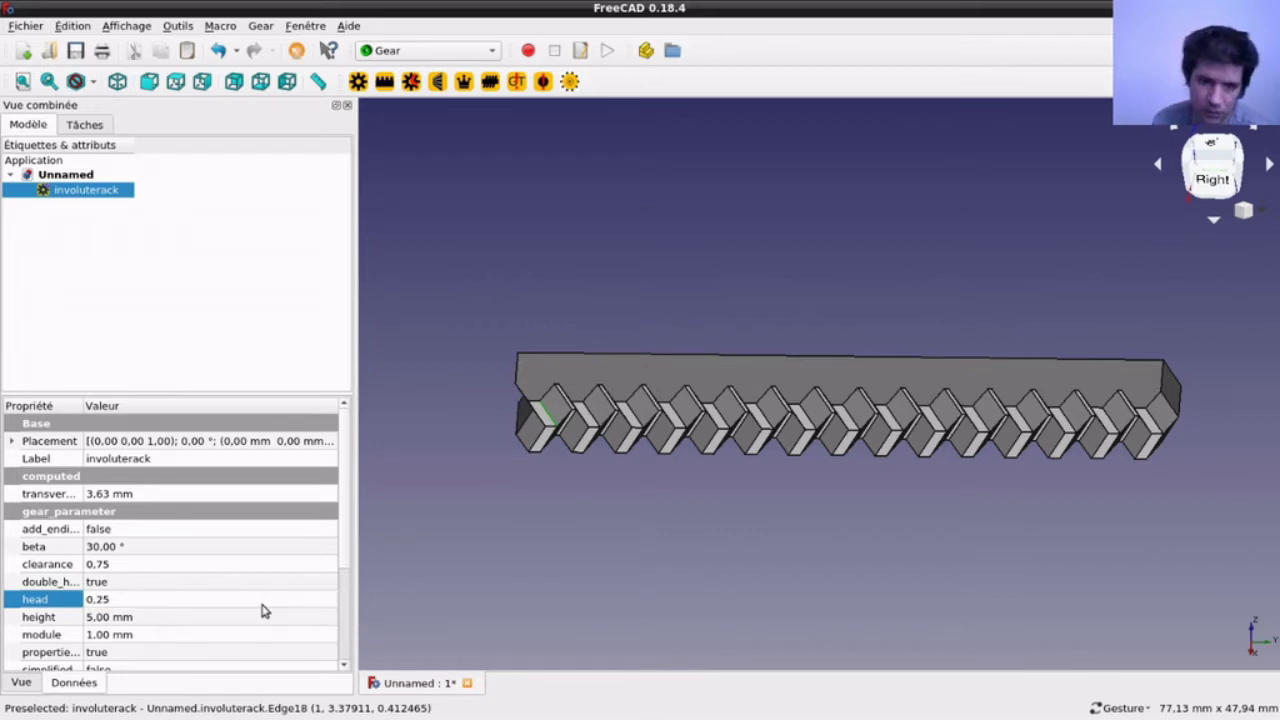
pyautogui.click(591, 562)
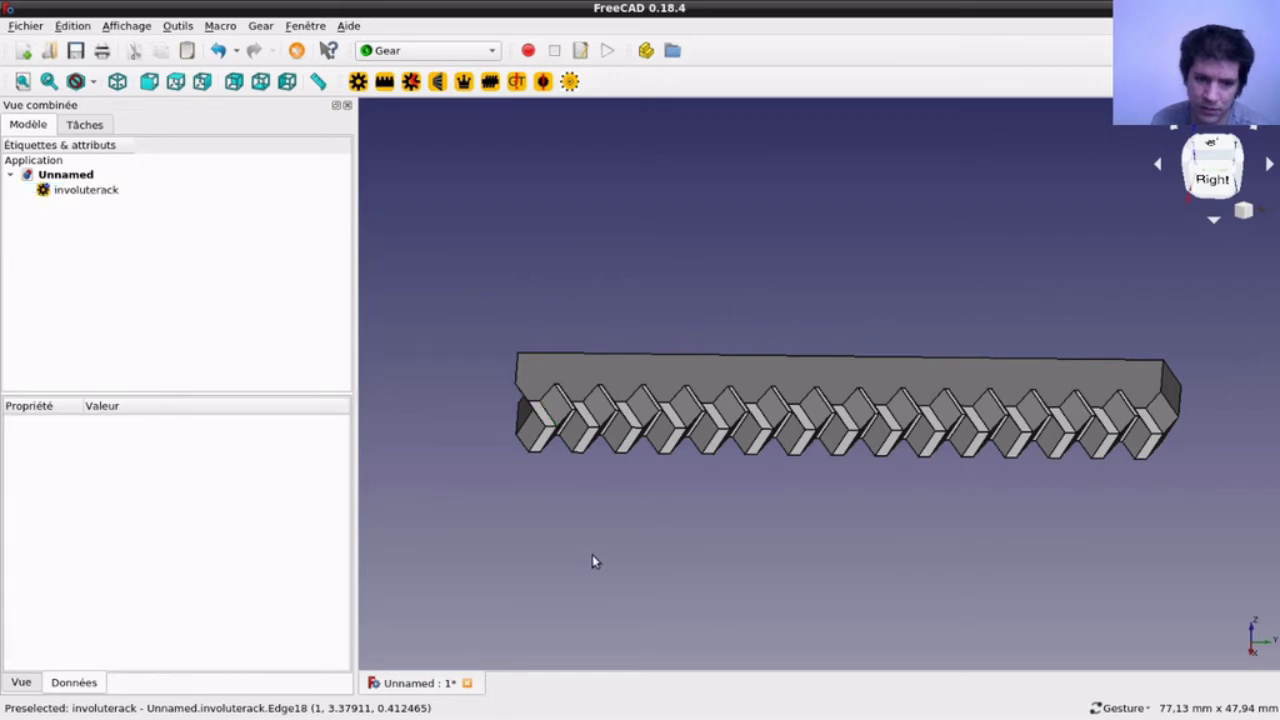
# Step: Recompute the rack, inspect its teeth from several angles, and select the module field
pyautogui.doubleClick(75, 191)
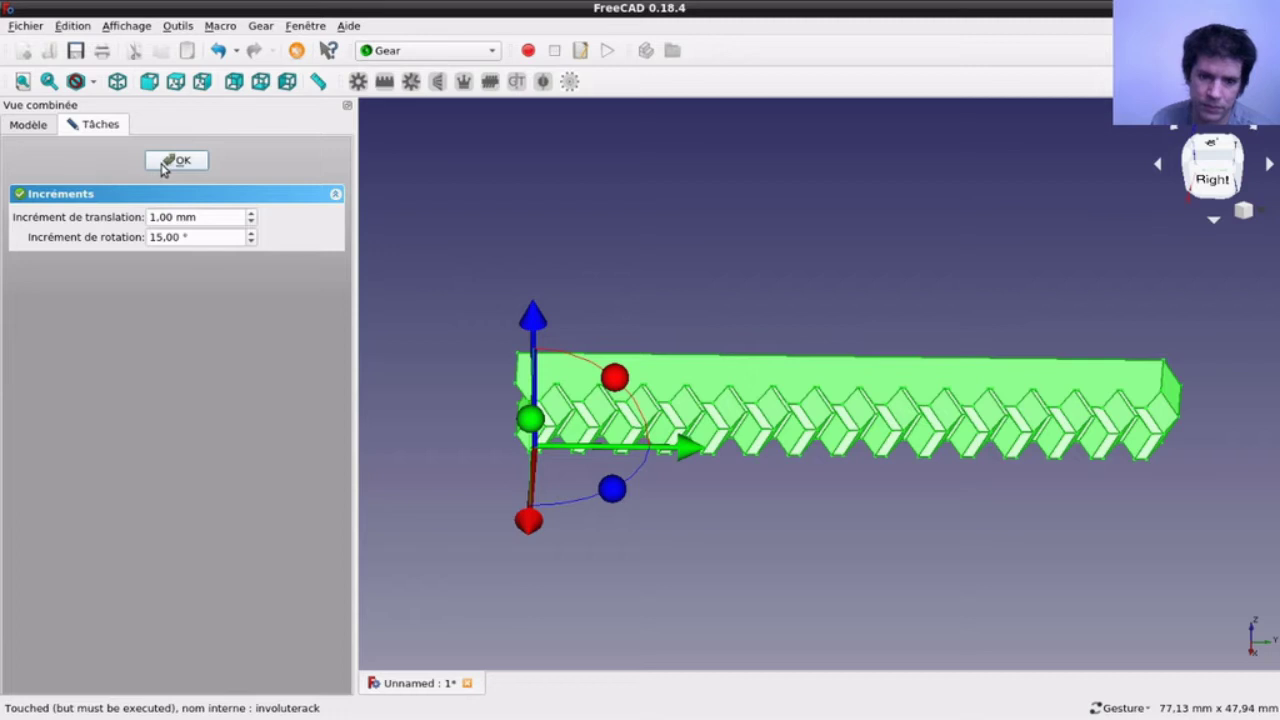
pyautogui.click(163, 165)
pyautogui.moveTo(694, 583)
pyautogui.mouseDown()
pyautogui.moveTo(706, 550)
pyautogui.moveTo(456, 547)
pyautogui.mouseUp()
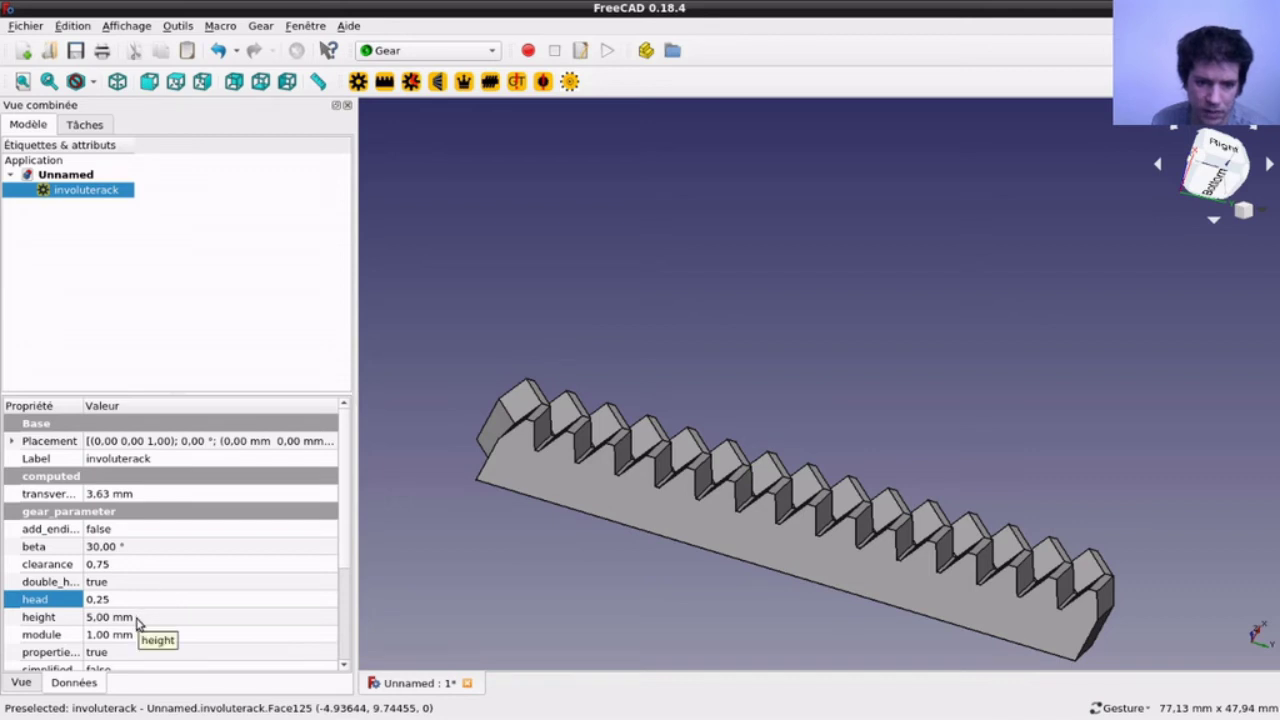
pyautogui.moveTo(694, 371); pyautogui.dragTo(685, 432)
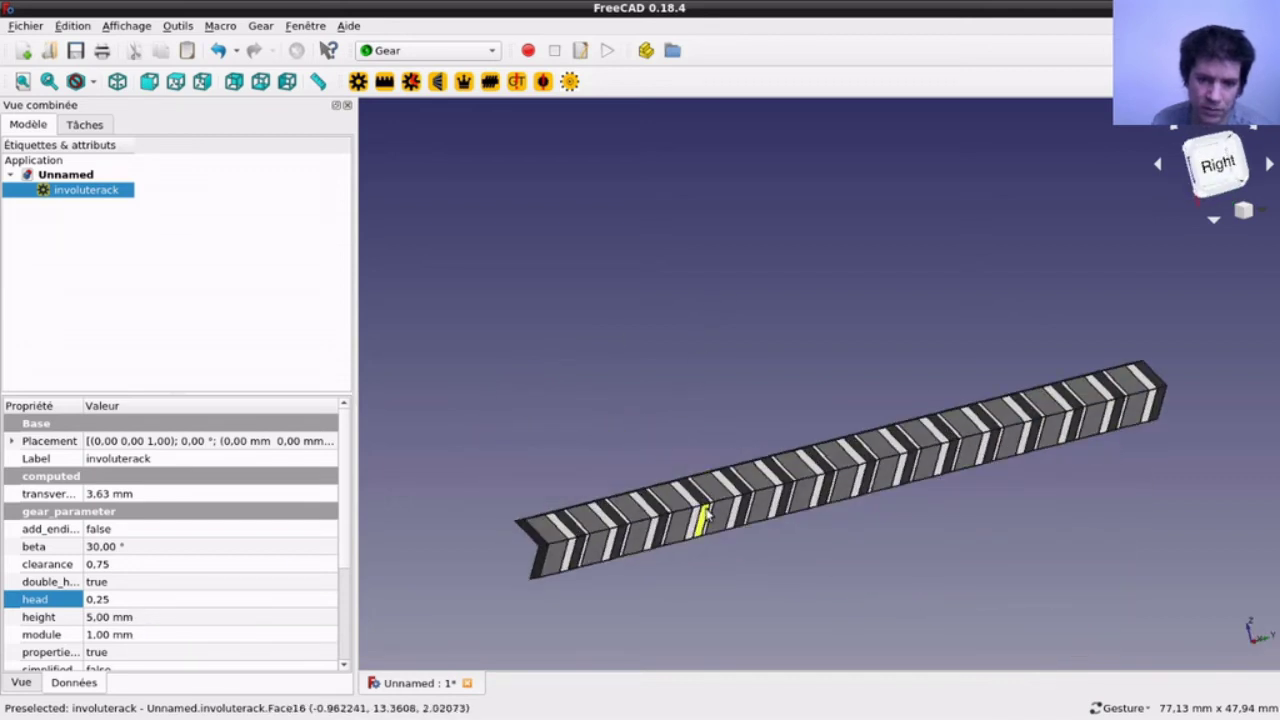
pyautogui.moveTo(650, 389)
pyautogui.mouseDown()
pyautogui.moveTo(632, 396)
pyautogui.moveTo(694, 143)
pyautogui.moveTo(654, 266)
pyautogui.moveTo(624, 440)
pyautogui.mouseUp()
pyautogui.moveTo(677, 349)
pyautogui.mouseDown()
pyautogui.moveTo(663, 437)
pyautogui.moveTo(686, 443)
pyautogui.mouseUp()
pyautogui.click(707, 405)
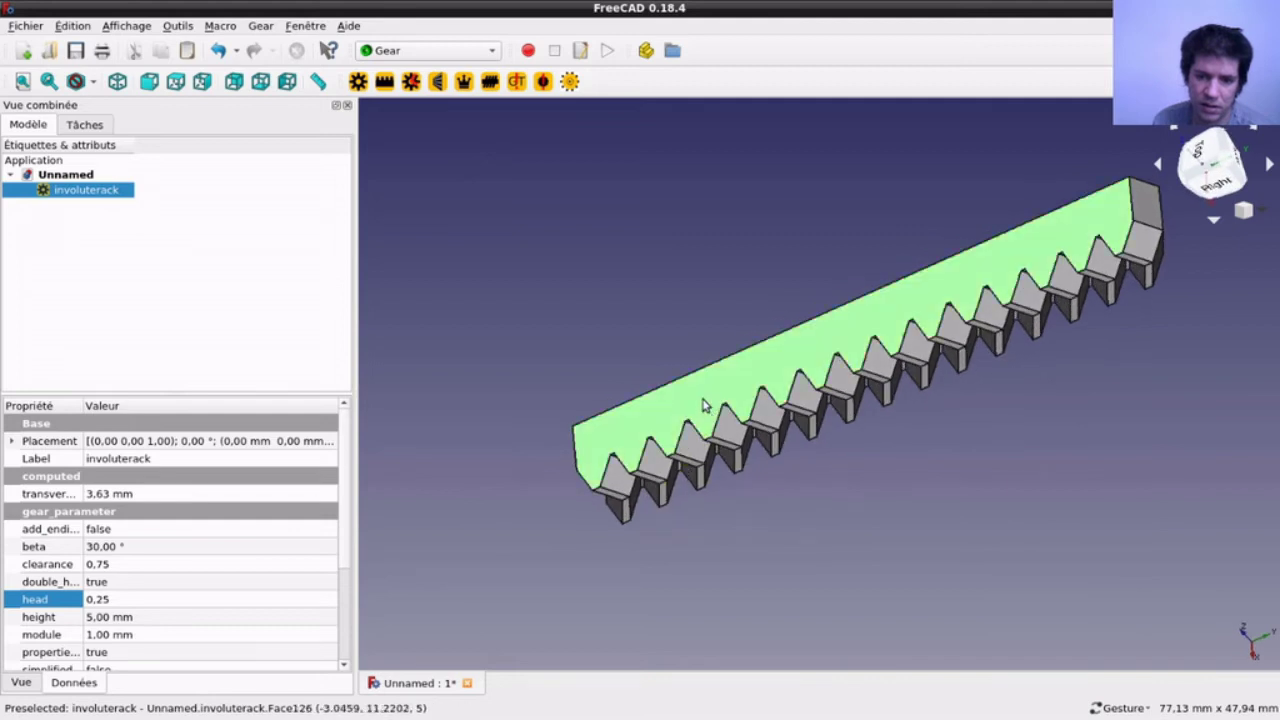
pyautogui.click(139, 635)
pyautogui.moveTo(603, 623)
pyautogui.mouseDown()
pyautogui.moveTo(583, 440)
pyautogui.moveTo(500, 560)
pyautogui.mouseUp()
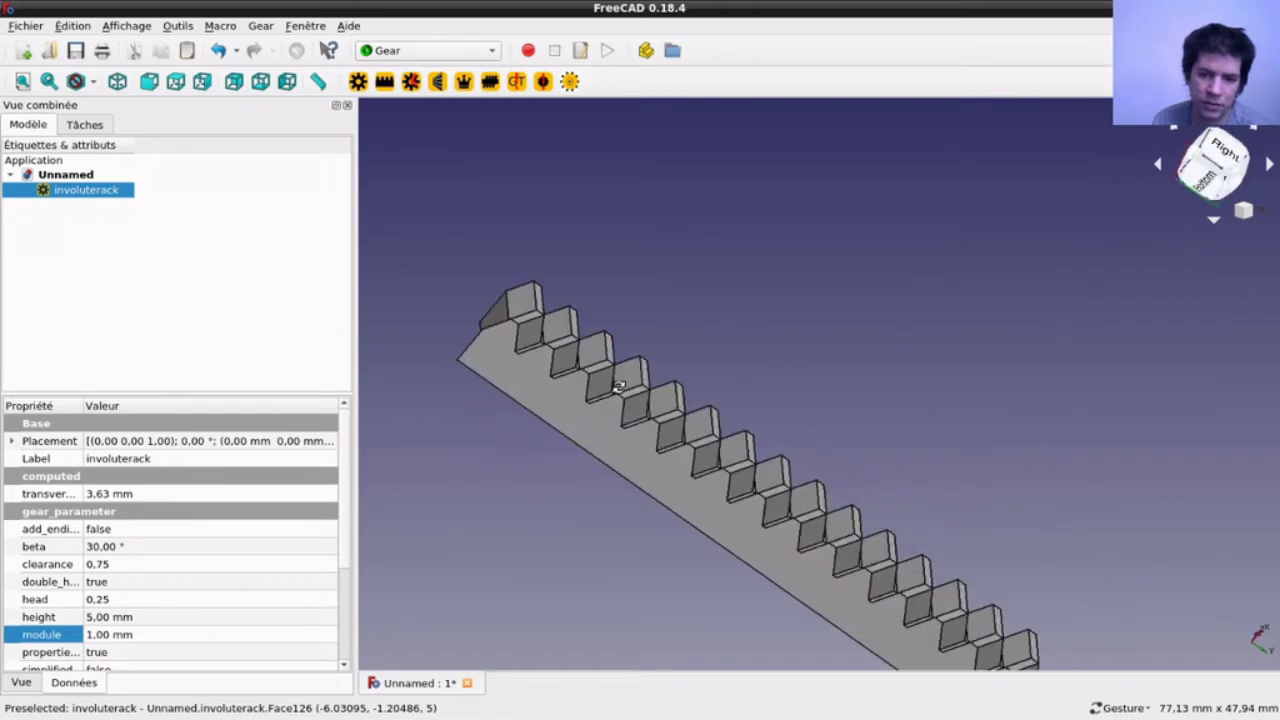
pyautogui.click(314, 637)
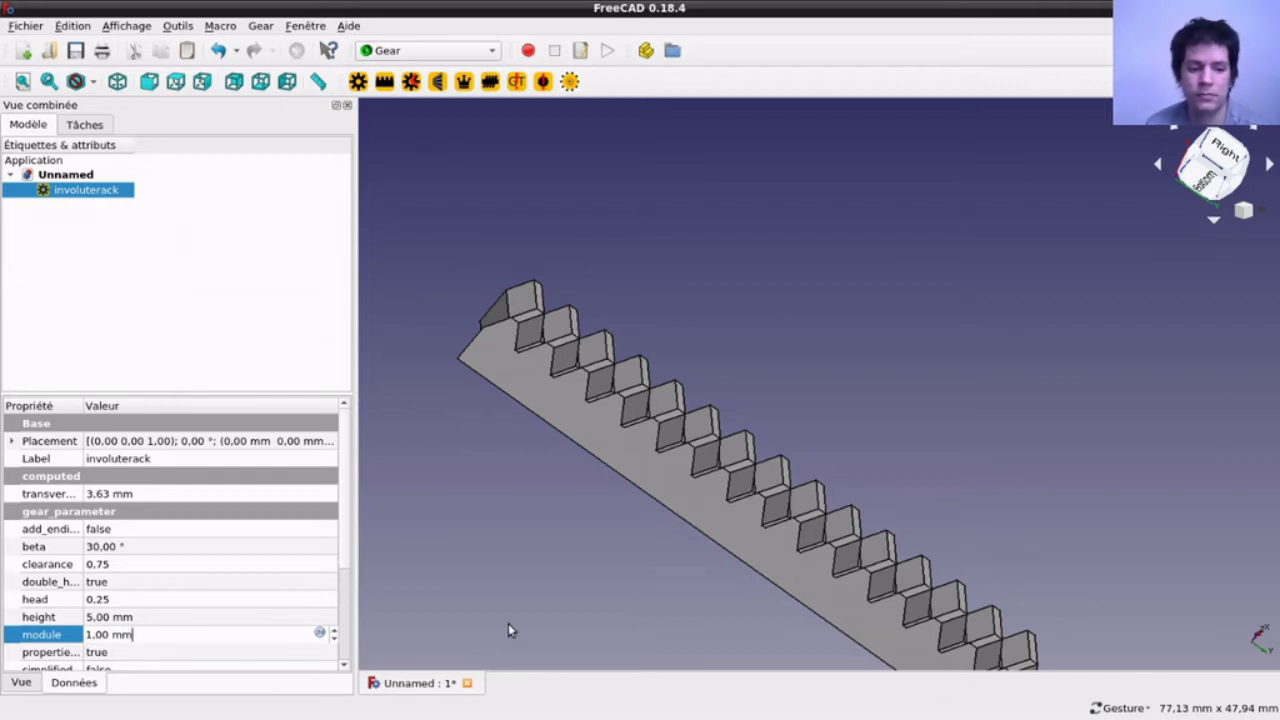
pyautogui.scroll(-1, 310, 570)
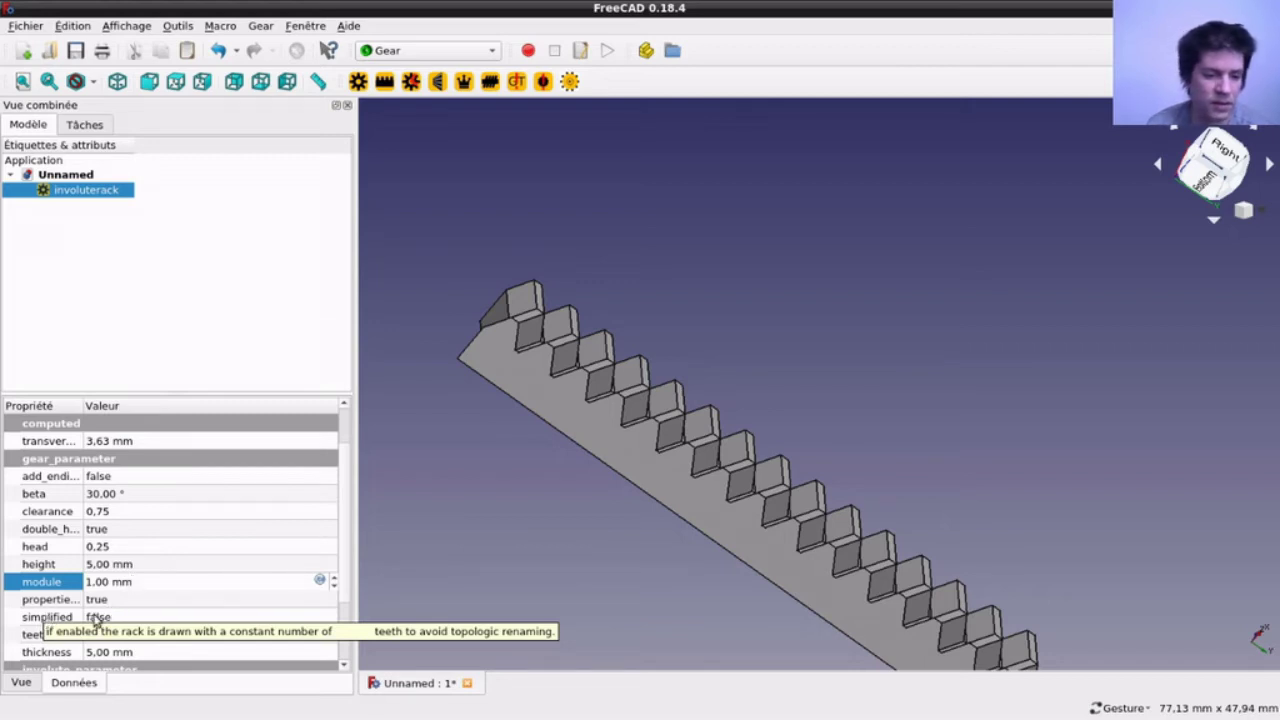
# Step: Set the rack's simplified option to true and inspect the redrawn rack
pyautogui.click(98, 621)
pyautogui.click(104, 625)
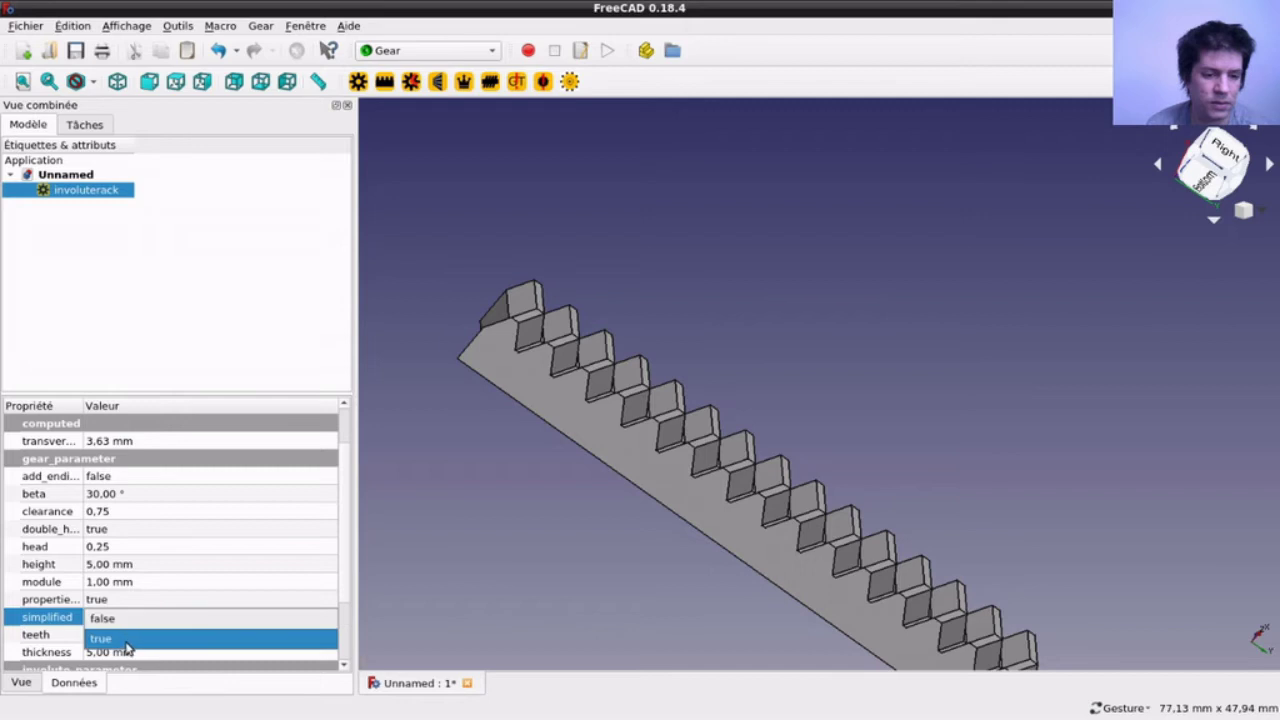
pyautogui.click(127, 640)
pyautogui.click(572, 527)
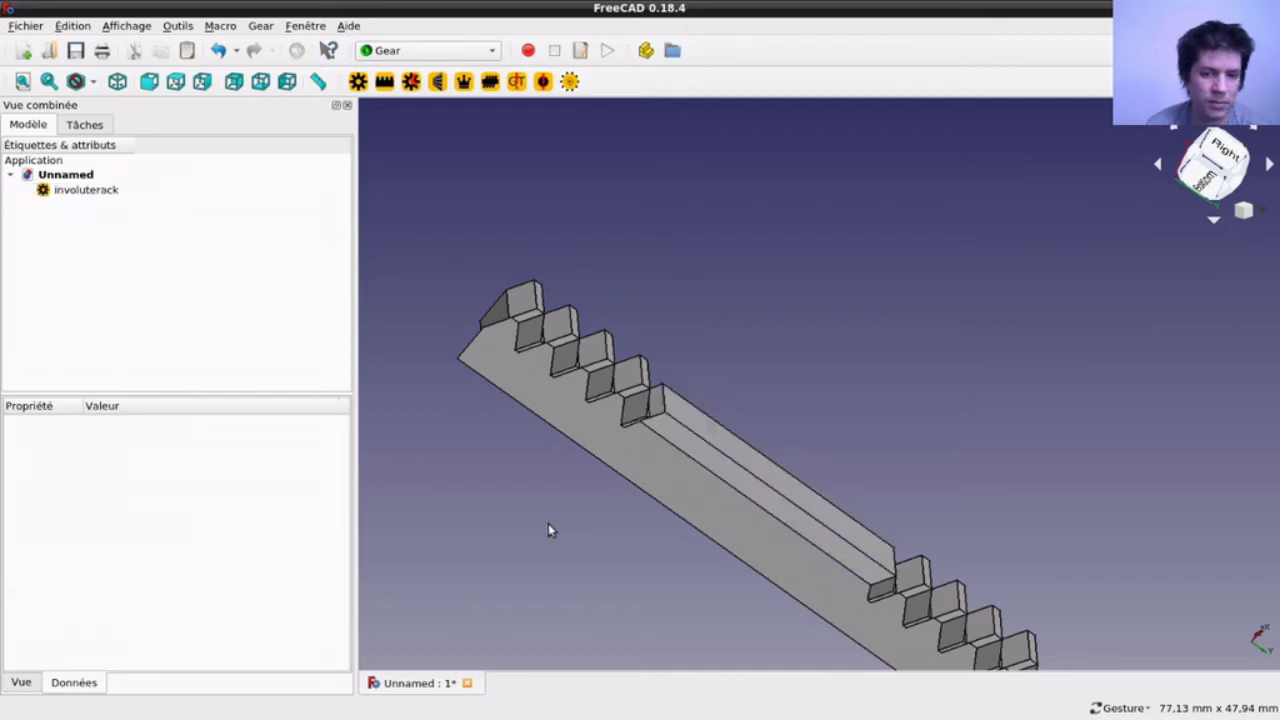
pyautogui.moveTo(858, 373)
pyautogui.mouseDown()
pyautogui.moveTo(771, 414)
pyautogui.moveTo(700, 486)
pyautogui.moveTo(741, 453)
pyautogui.mouseUp()
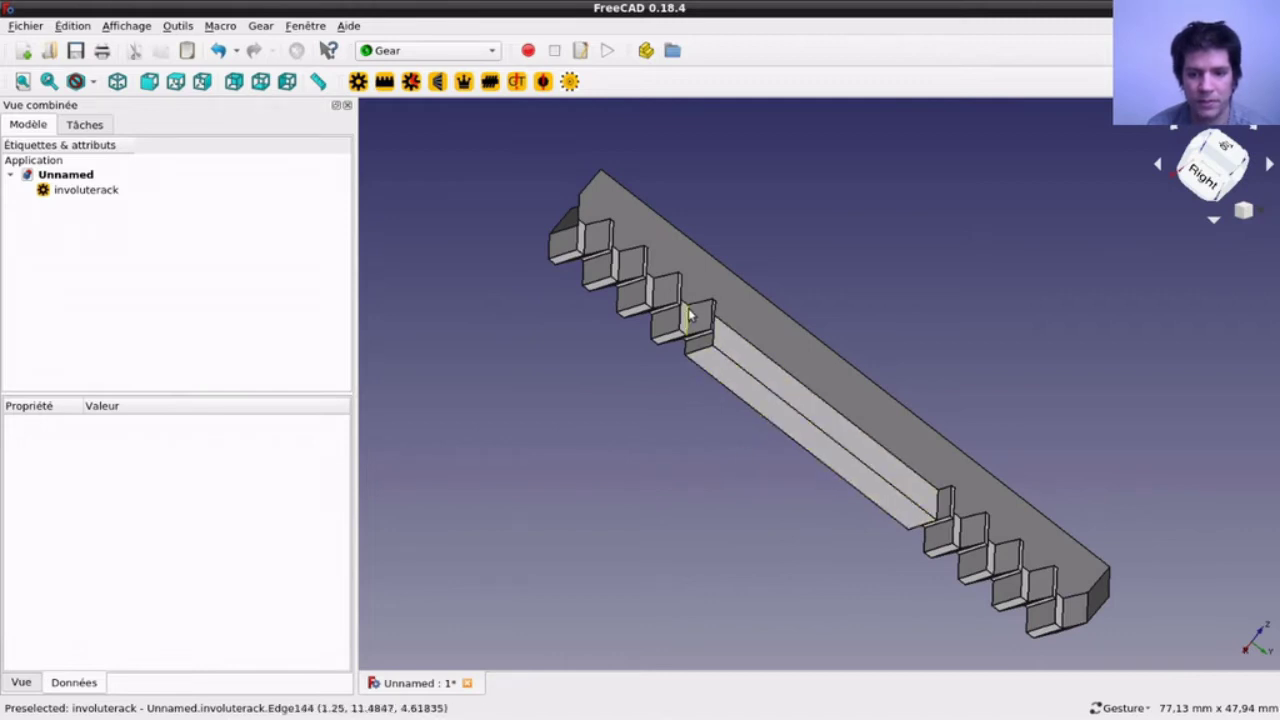
pyautogui.moveTo(666, 322)
pyautogui.mouseDown()
pyautogui.moveTo(651, 430)
pyautogui.moveTo(703, 371)
pyautogui.mouseUp()
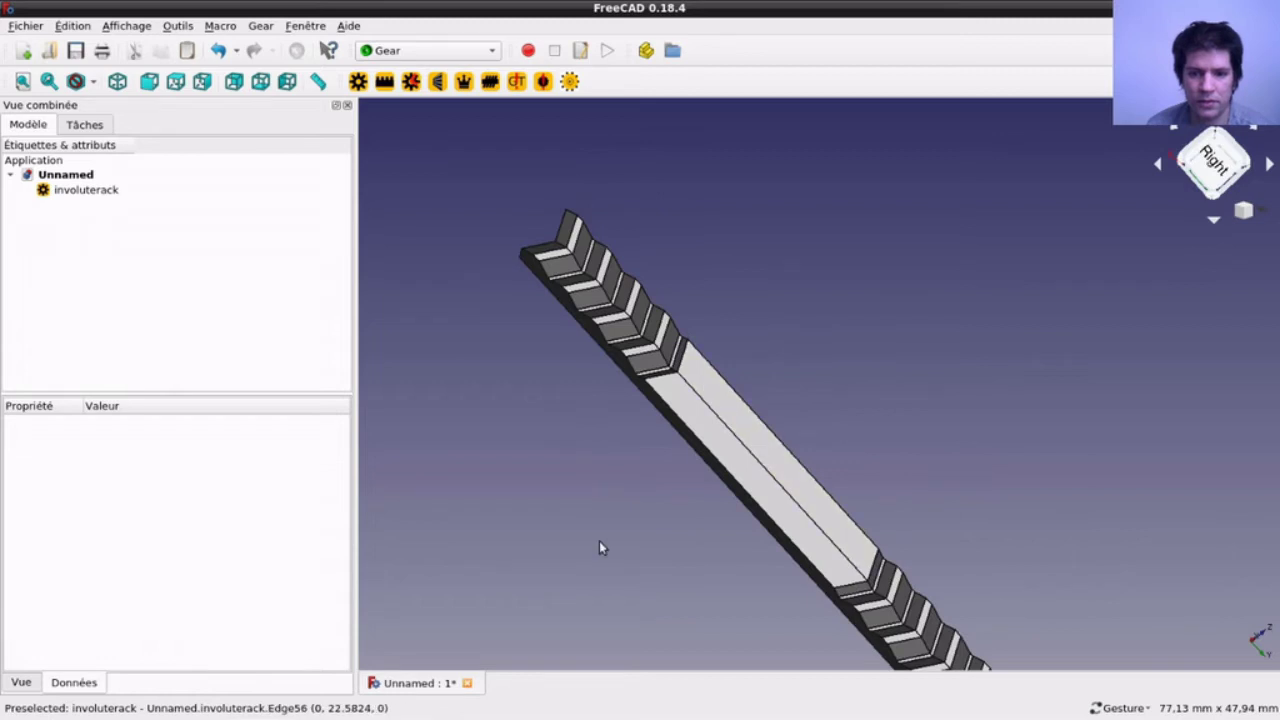
pyautogui.moveTo(600, 546); pyautogui.dragTo(711, 494)
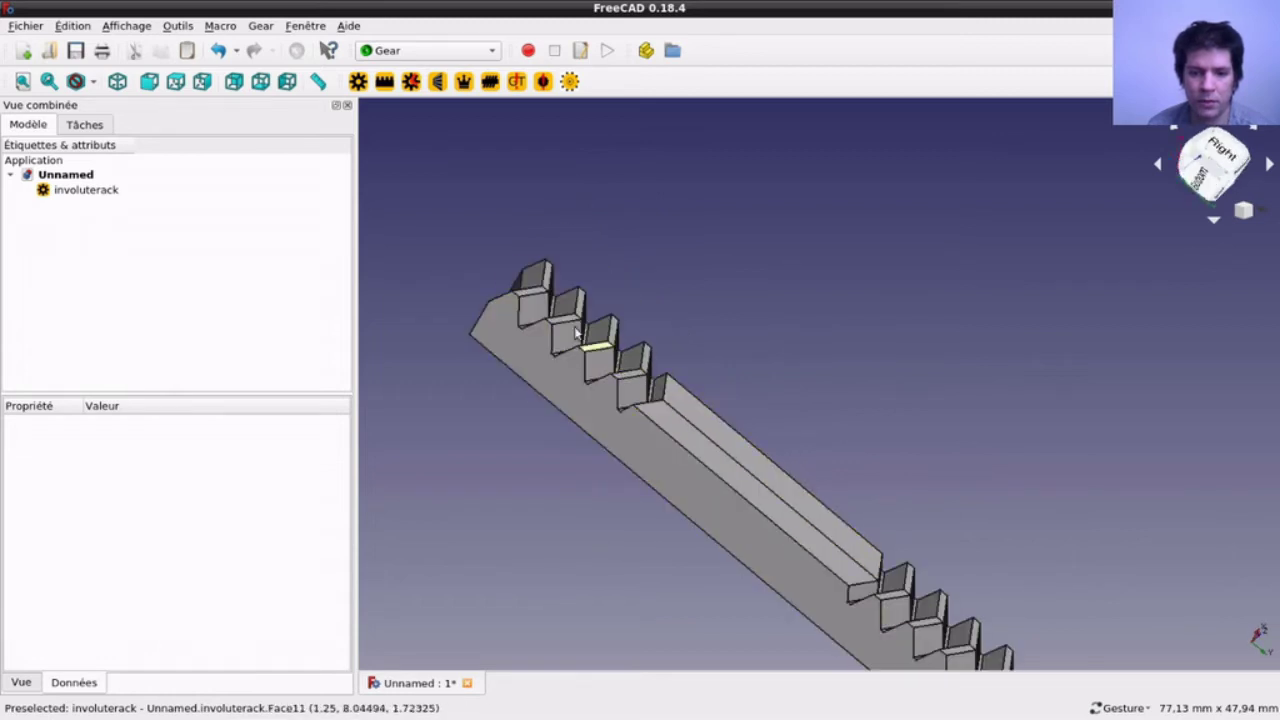
pyautogui.click(106, 193)
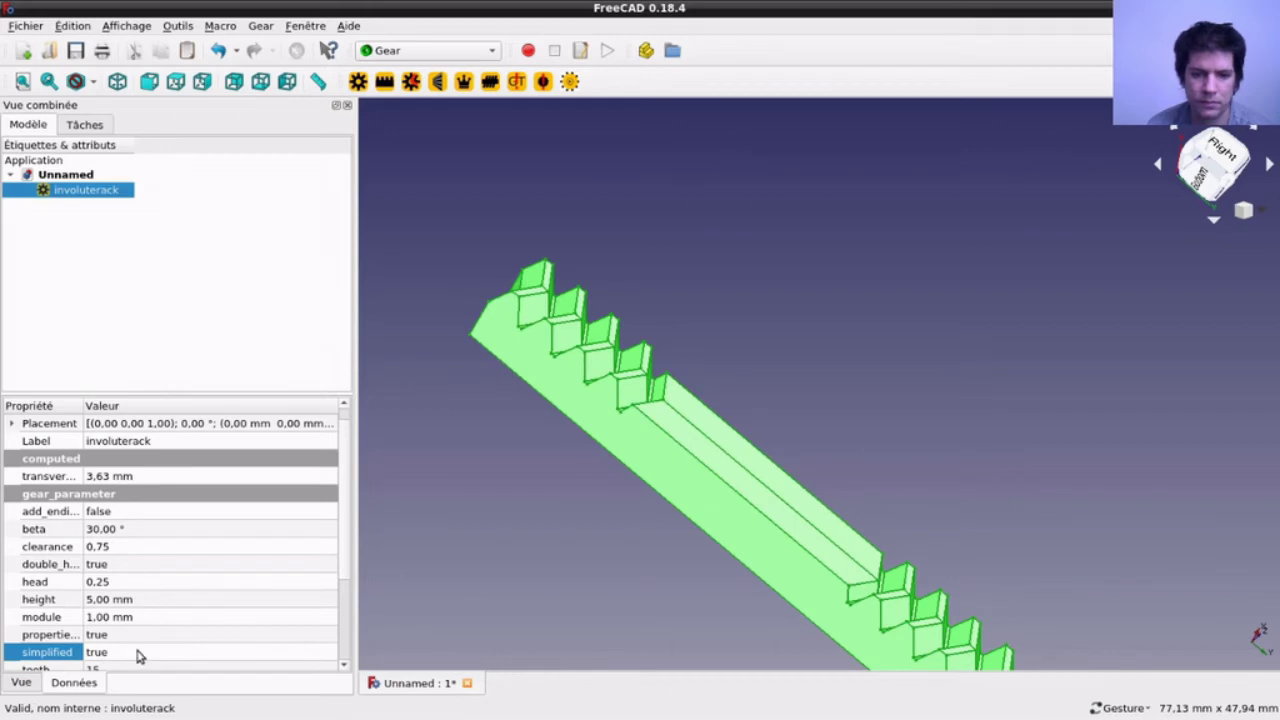
pyautogui.moveTo(60, 652)
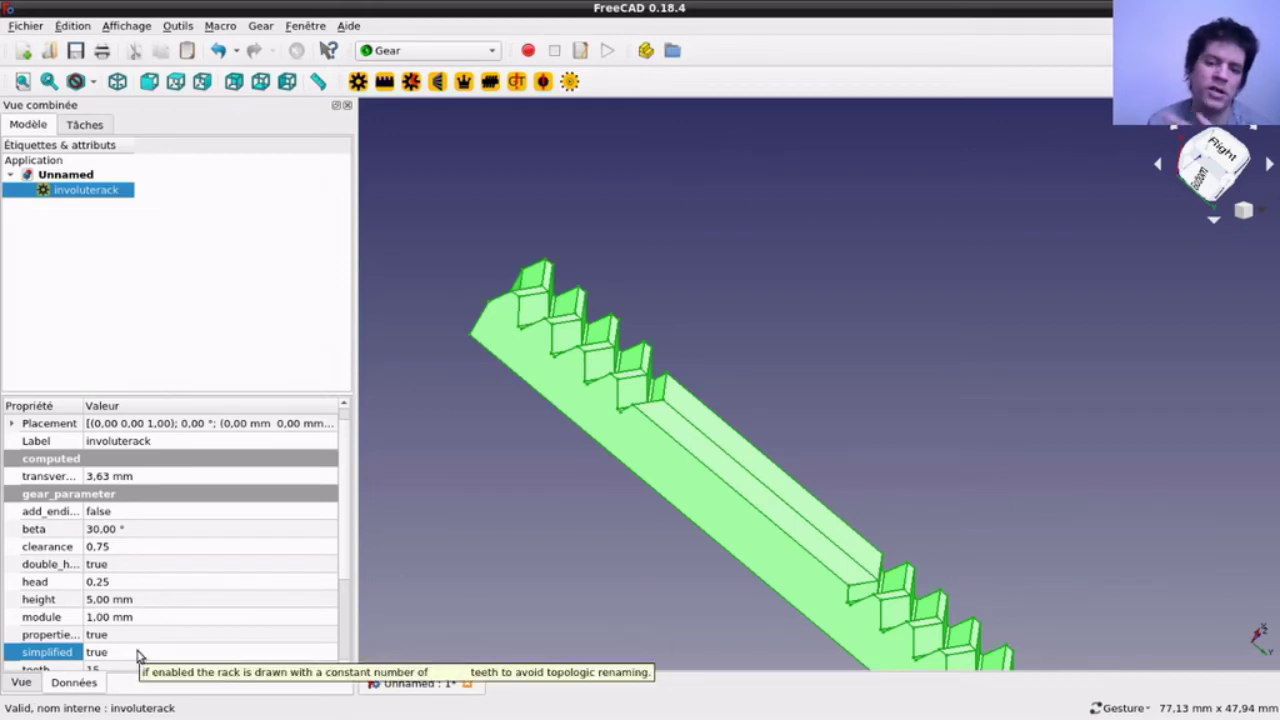
# Step: Switch simplified back to false so teeth appear along the whole rack
pyautogui.click(138, 653)
pyautogui.click(140, 652)
pyautogui.click(158, 635)
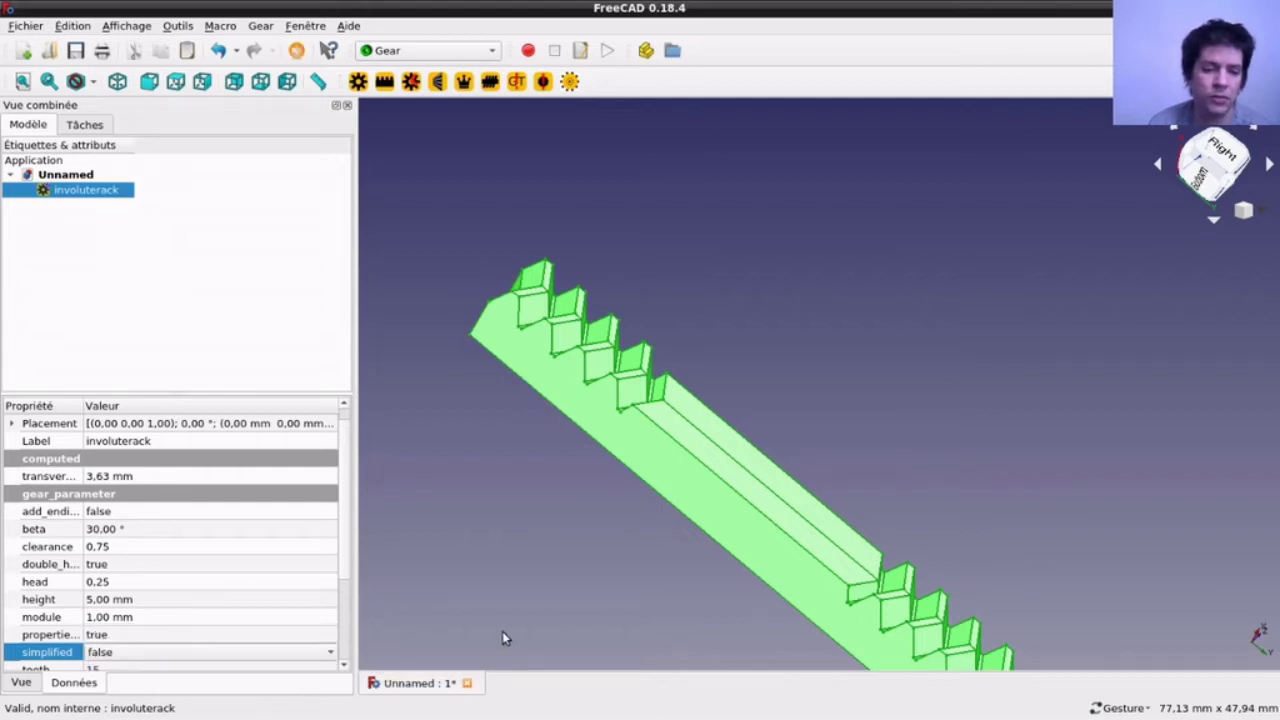
pyautogui.click(572, 580)
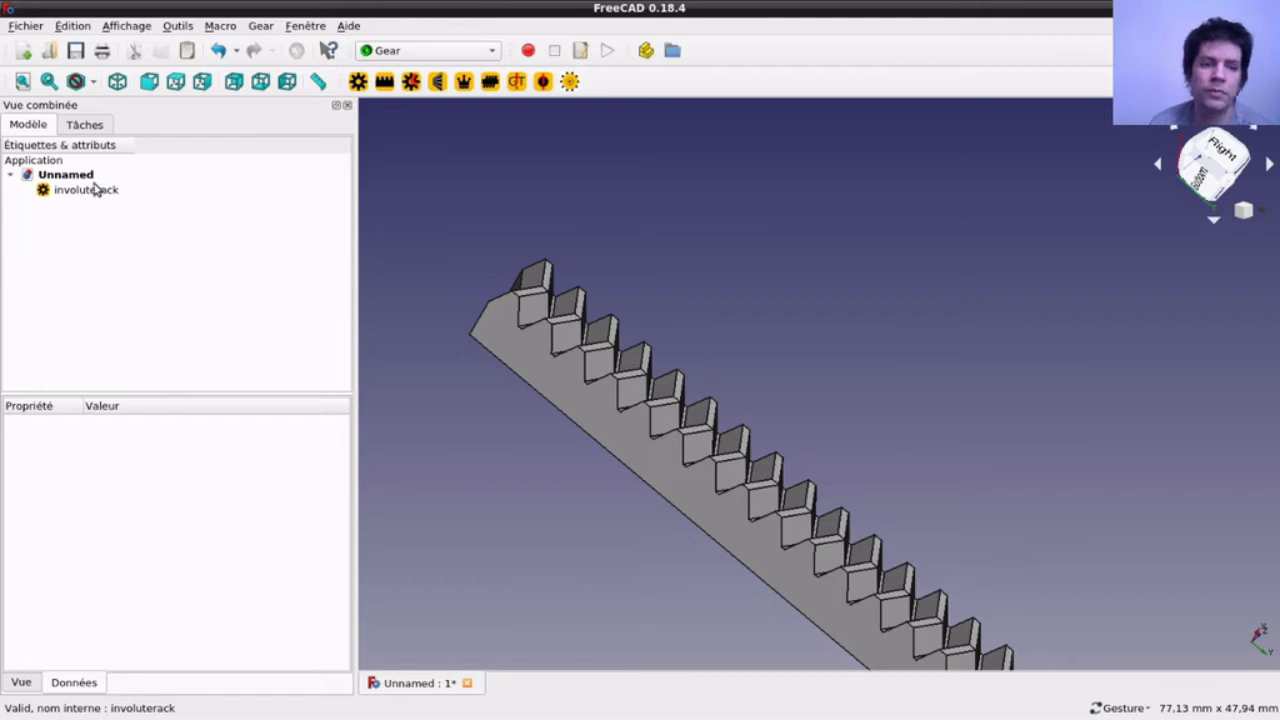
pyautogui.click(99, 190)
# Step: Scroll to the rack's thickness property and inspect the rack end-on
pyautogui.scroll(-1, 280, 580)
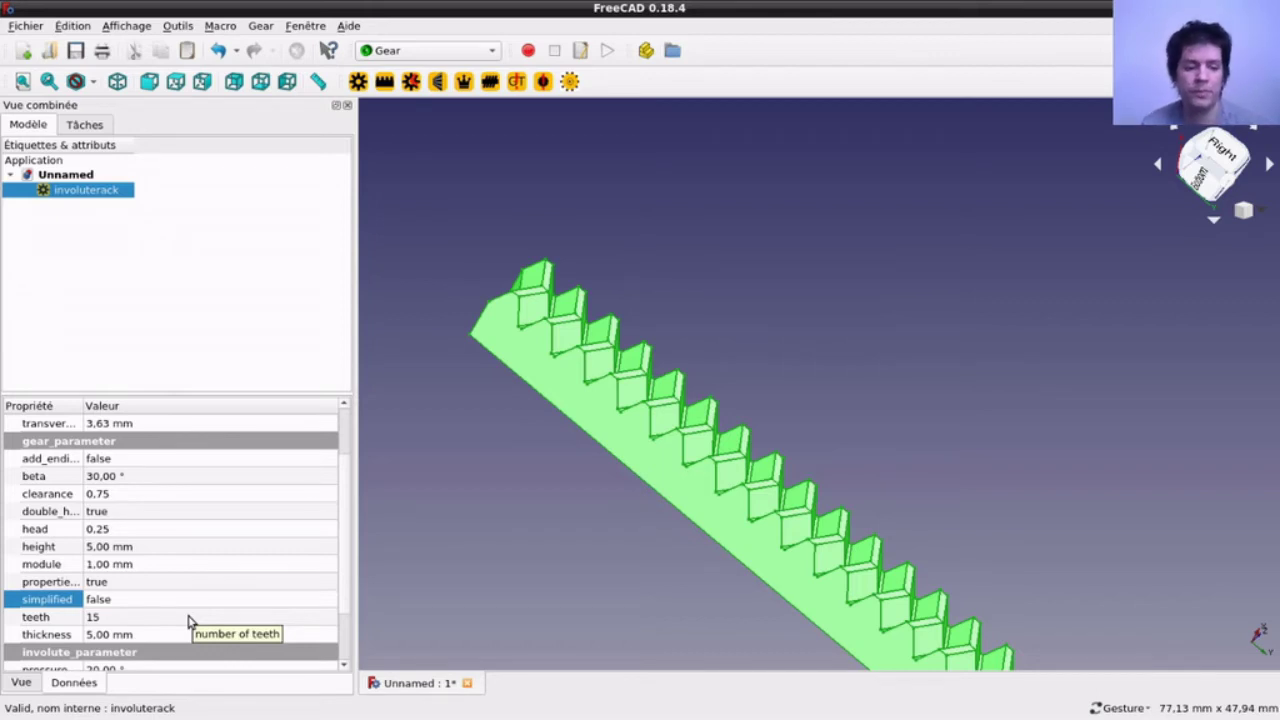
pyautogui.click(79, 636)
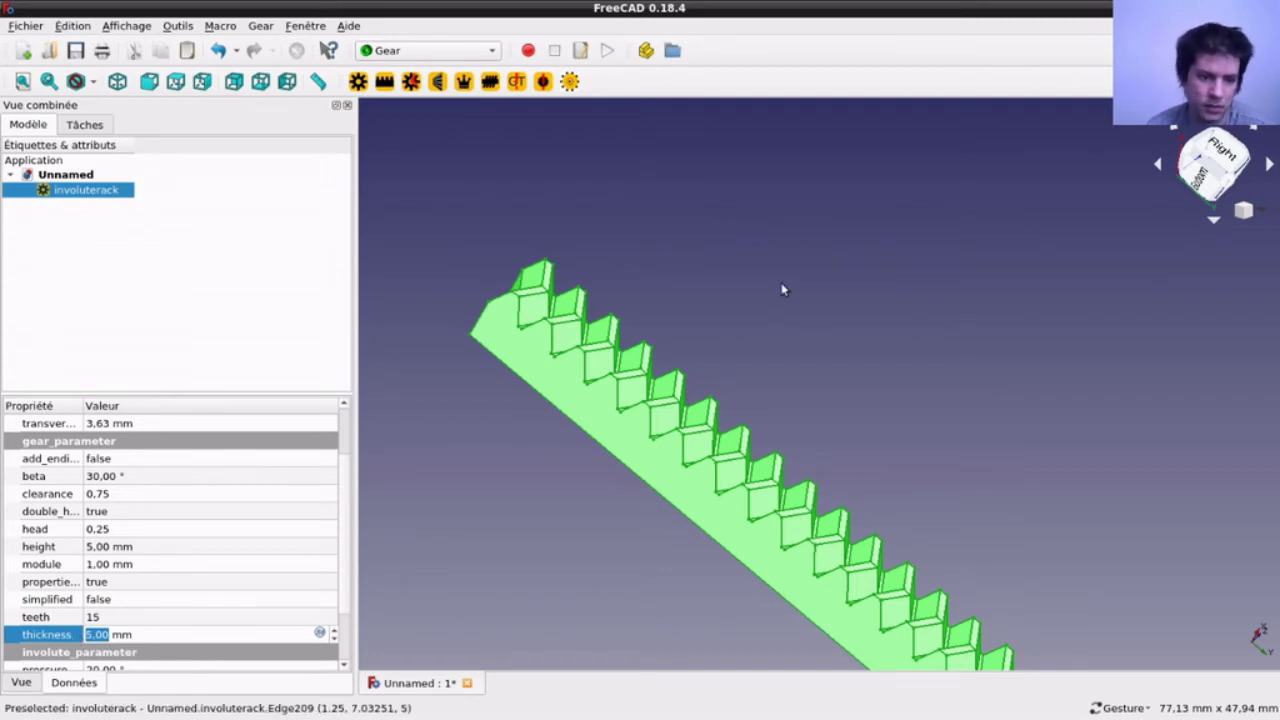
pyautogui.moveTo(783, 286); pyautogui.dragTo(736, 365)
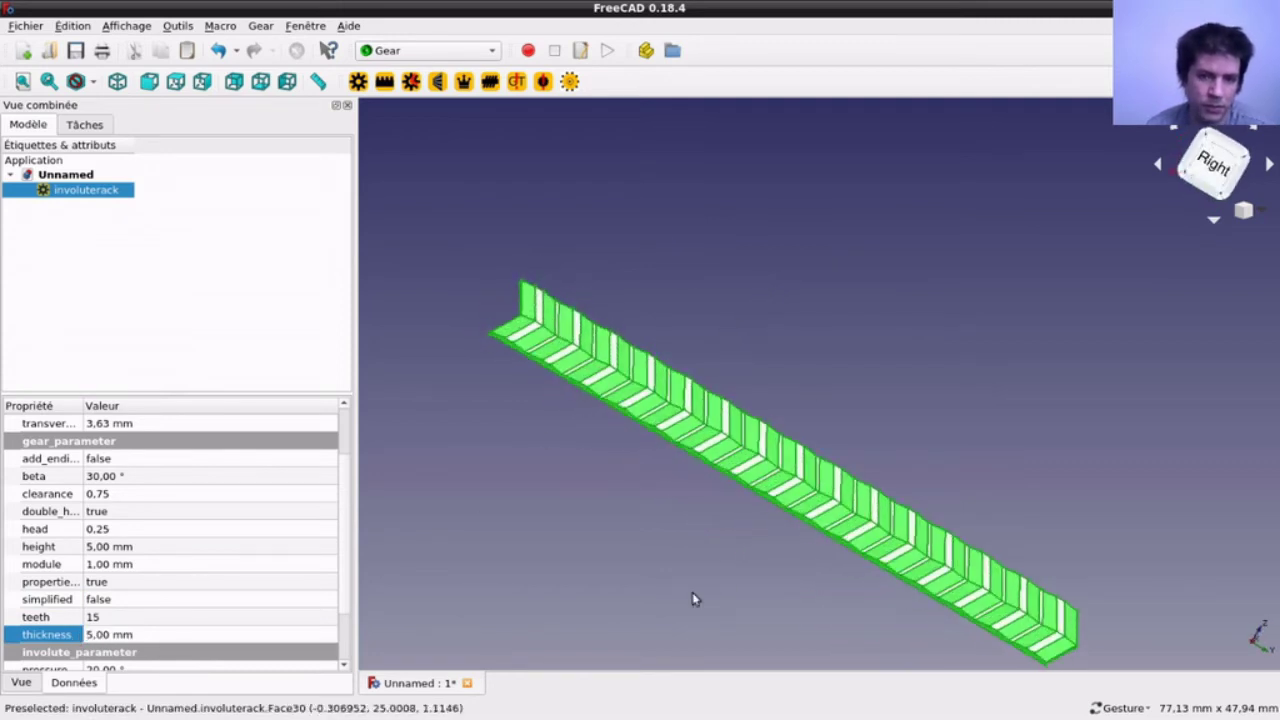
pyautogui.moveTo(692, 594); pyautogui.dragTo(758, 432)
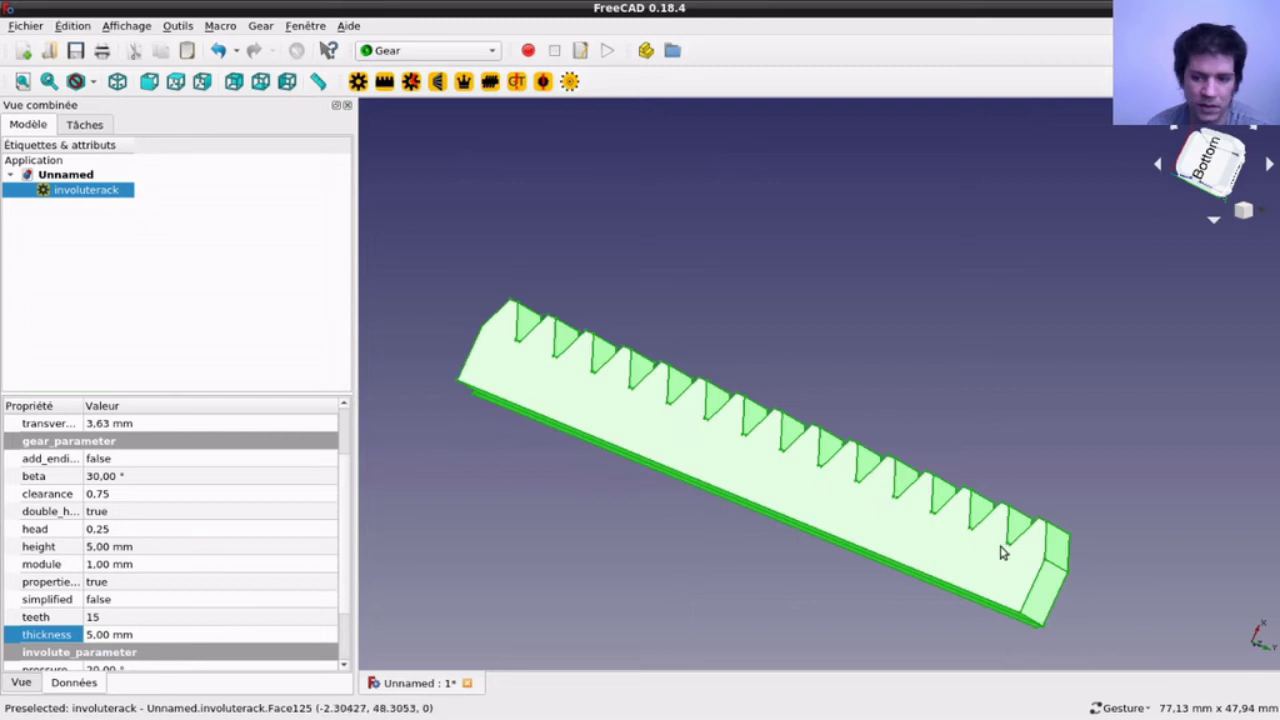
pyautogui.moveTo(1064, 610); pyautogui.dragTo(908, 534)
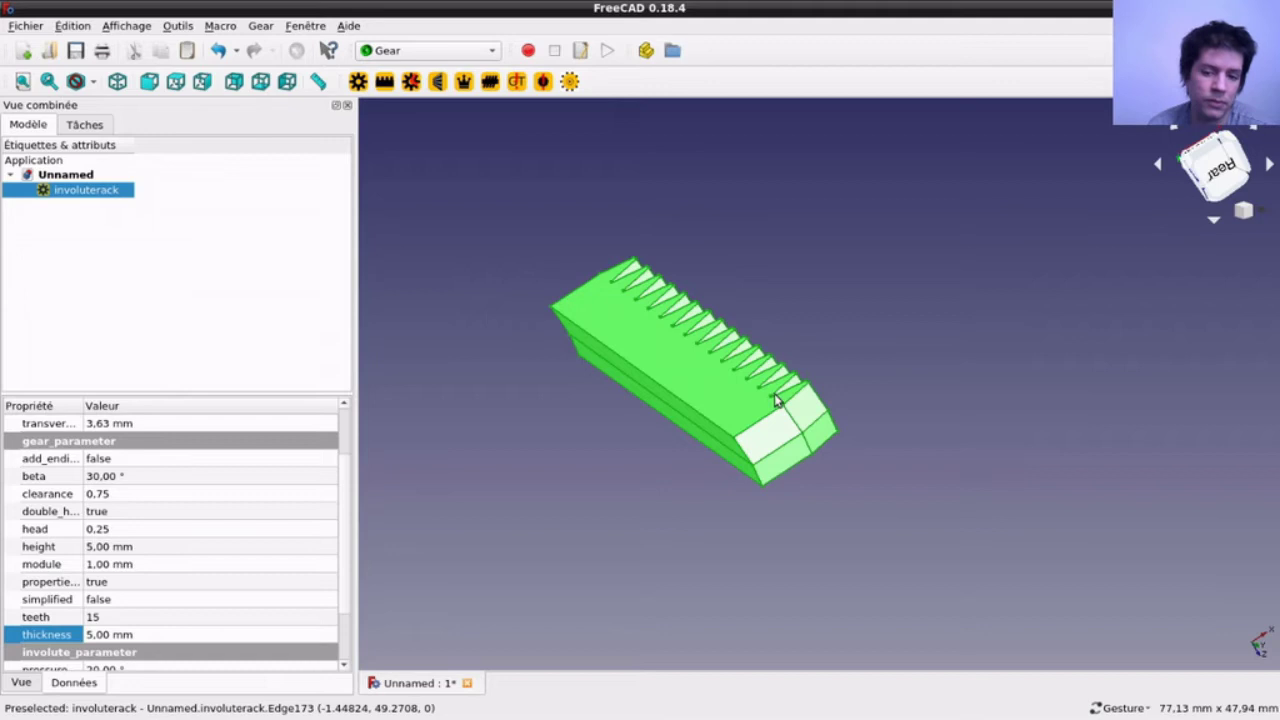
# Step: Enter a 9 mm thickness and recompute the rack through its edit panel
pyautogui.click(92, 636)
pyautogui.write('9')
pyautogui.press('Return')
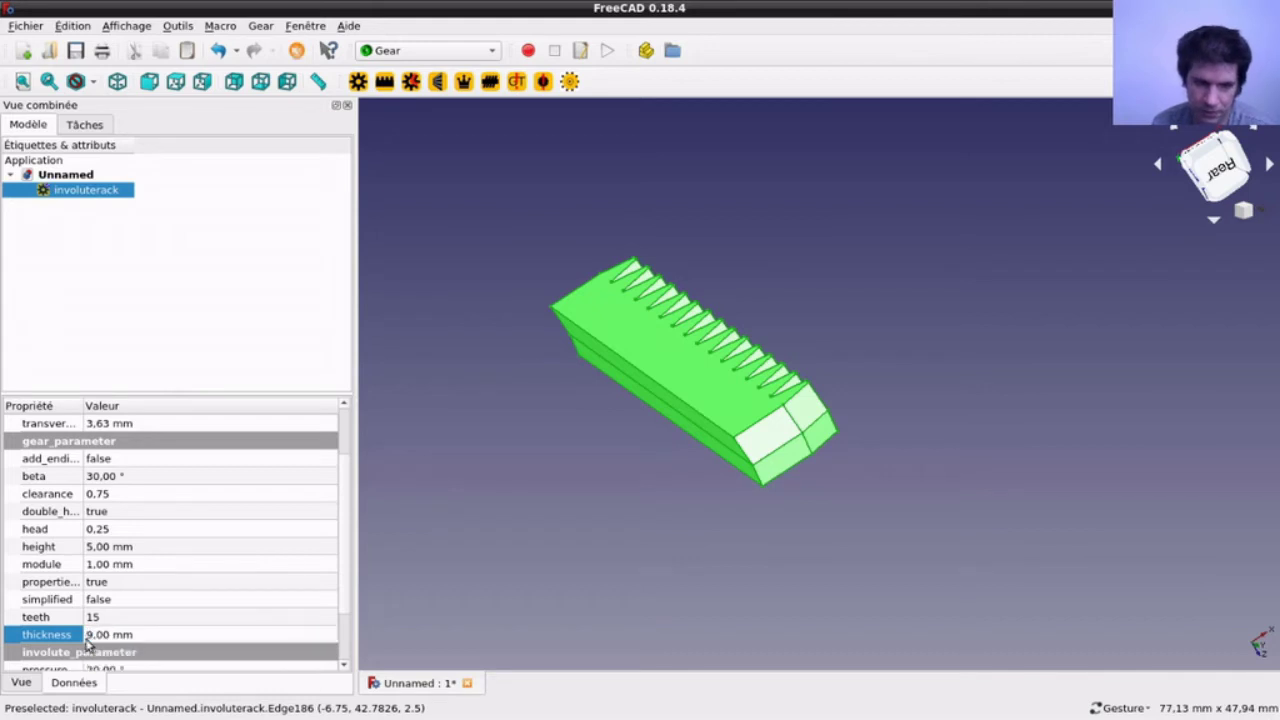
pyautogui.click(549, 533)
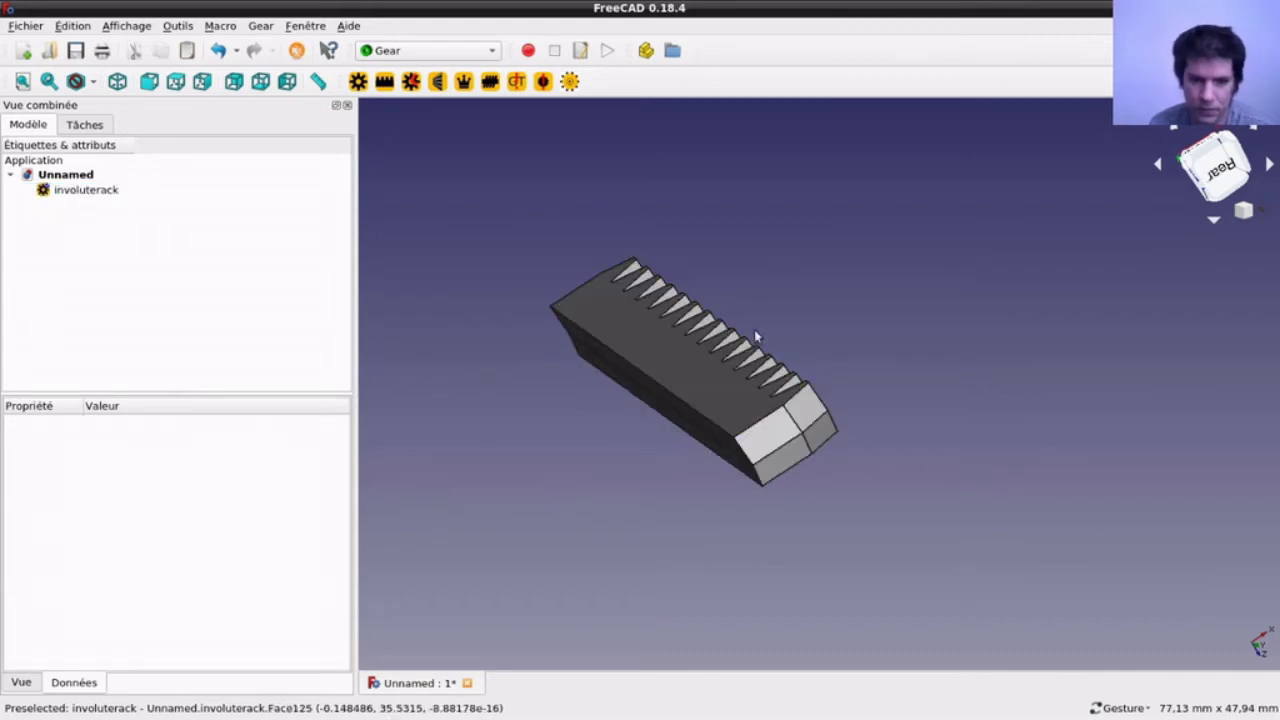
pyautogui.doubleClick(69, 190)
pyautogui.click(176, 162)
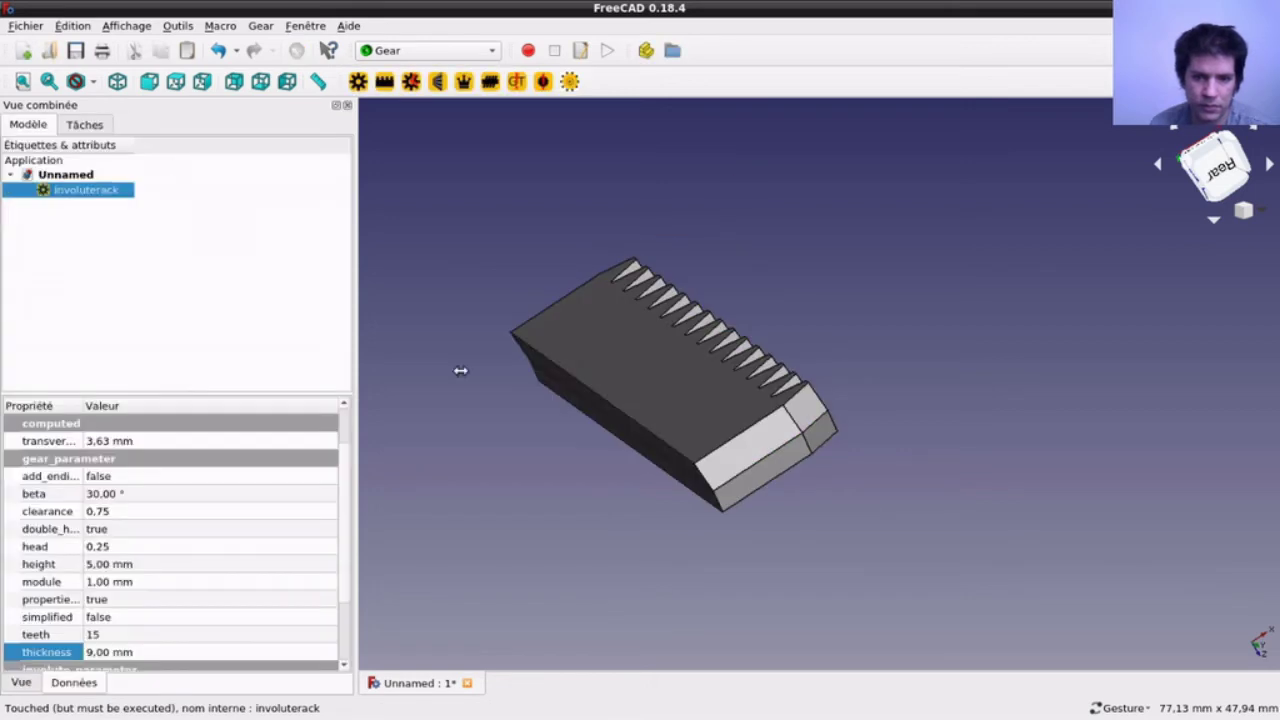
pyautogui.moveTo(633, 260); pyautogui.dragTo(594, 337)
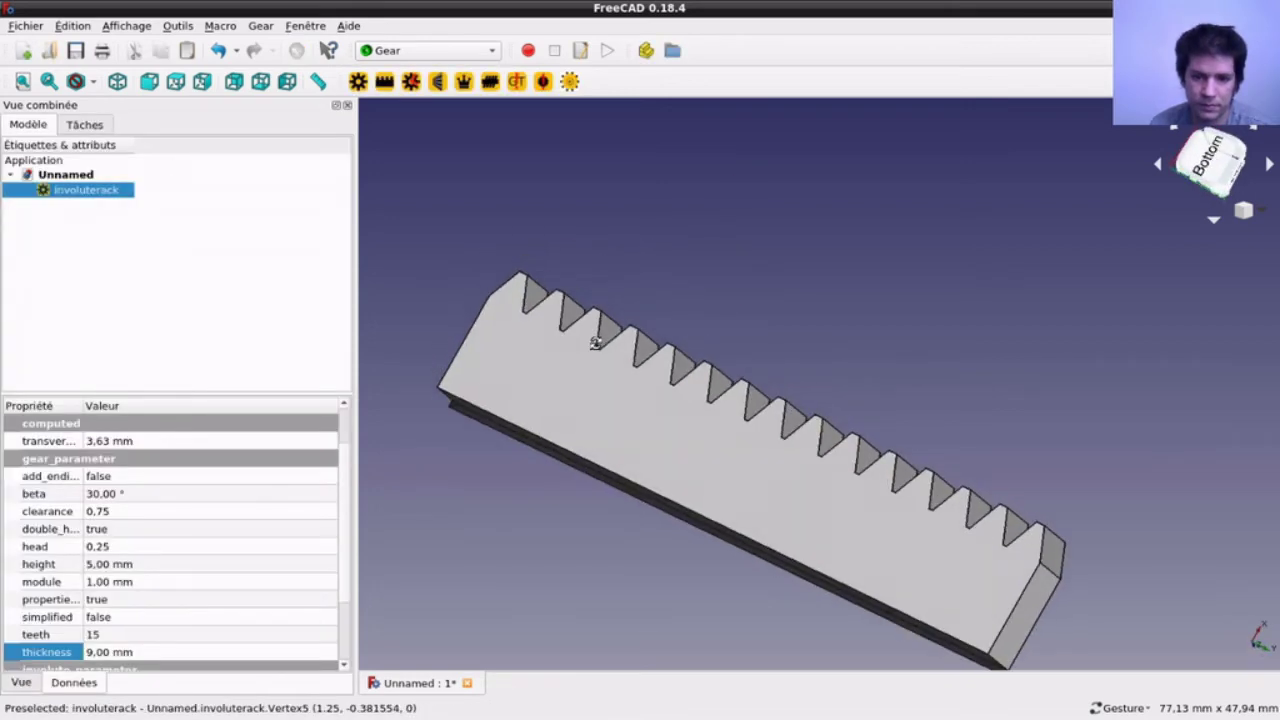
pyautogui.scroll(-1, 281, 517)
pyautogui.scroll(-1, 281, 517)
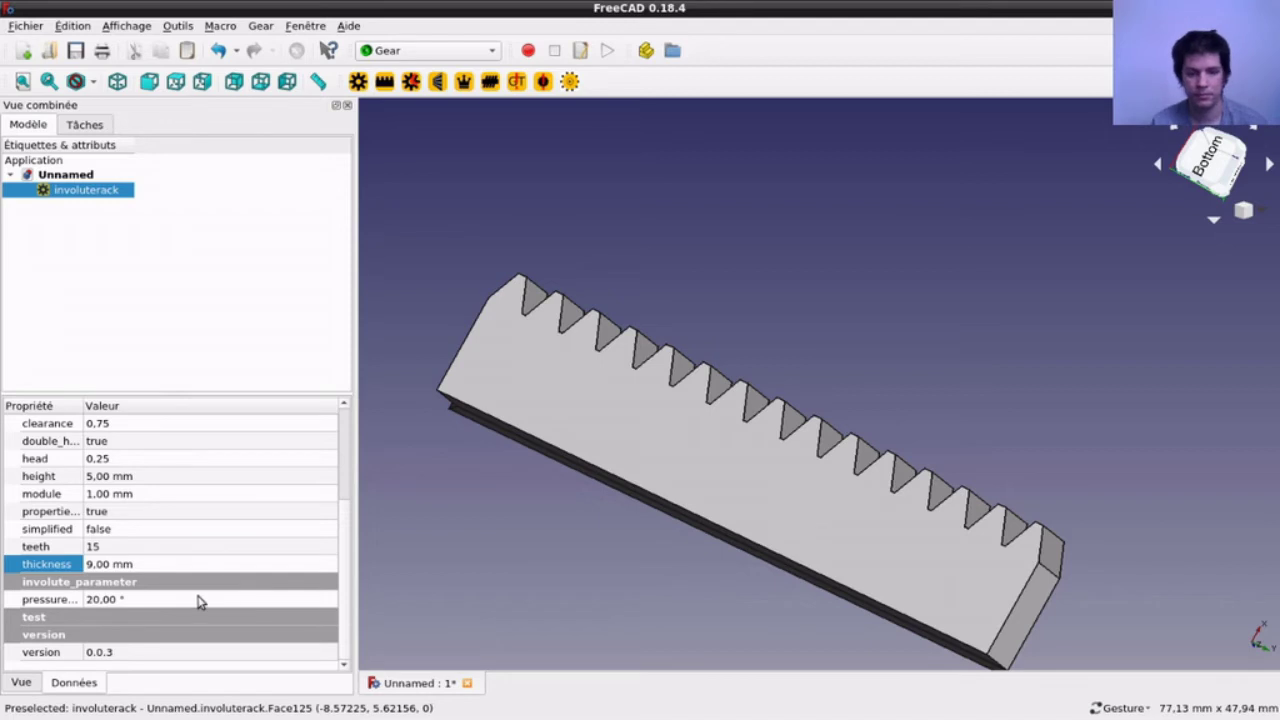
# Step: Set the rack's pressure angle to 30° and recompute it
pyautogui.moveTo(674, 314)
pyautogui.mouseDown()
pyautogui.moveTo(823, 237)
pyautogui.moveTo(737, 374)
pyautogui.mouseUp()
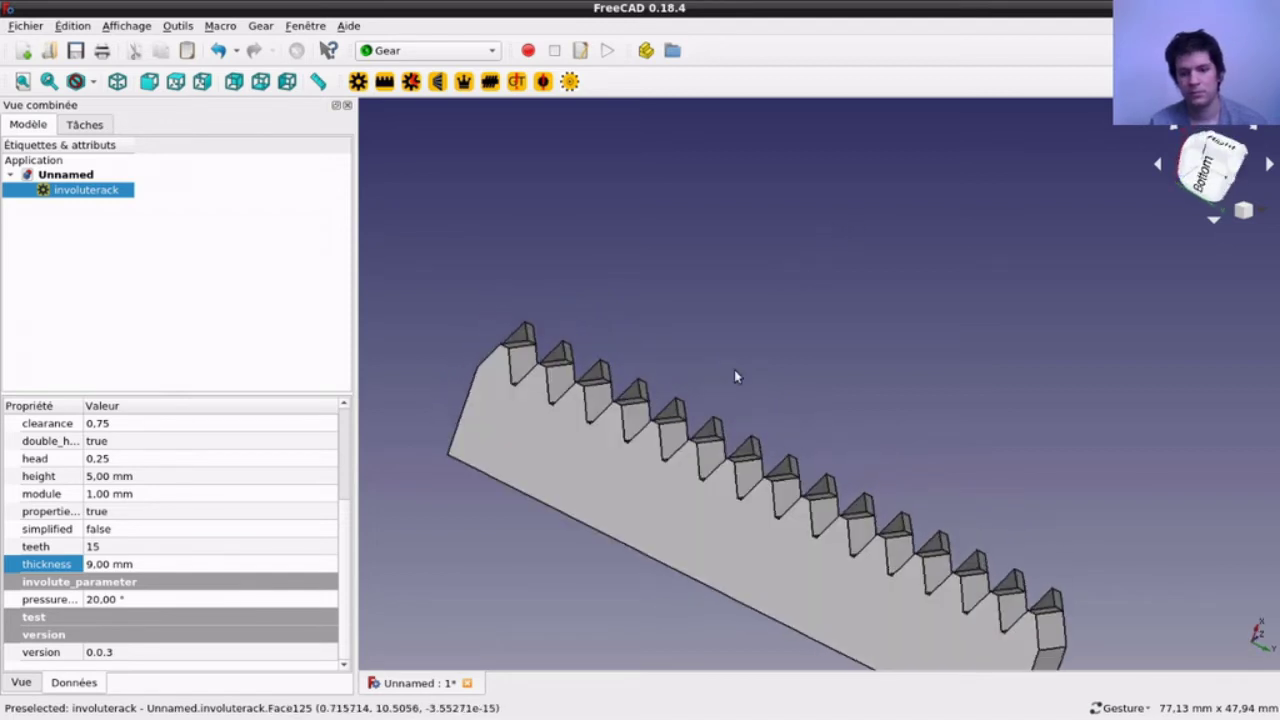
pyautogui.click(92, 600)
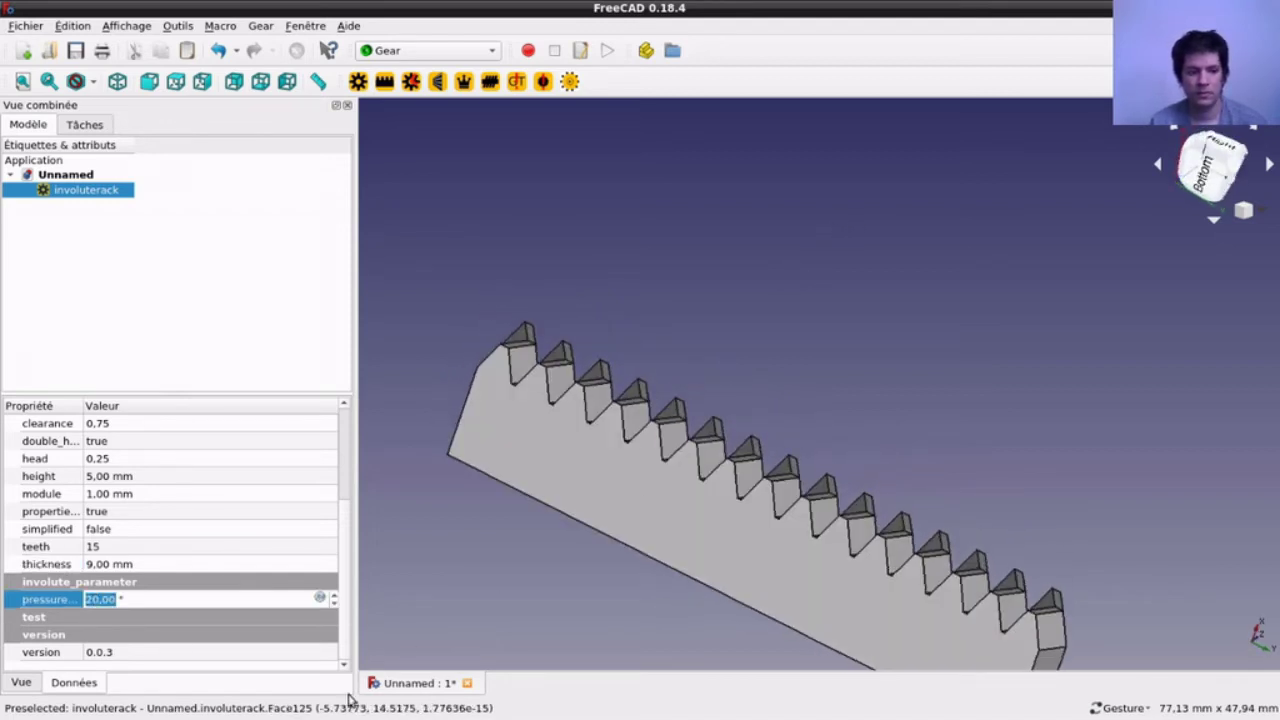
pyautogui.write('30')
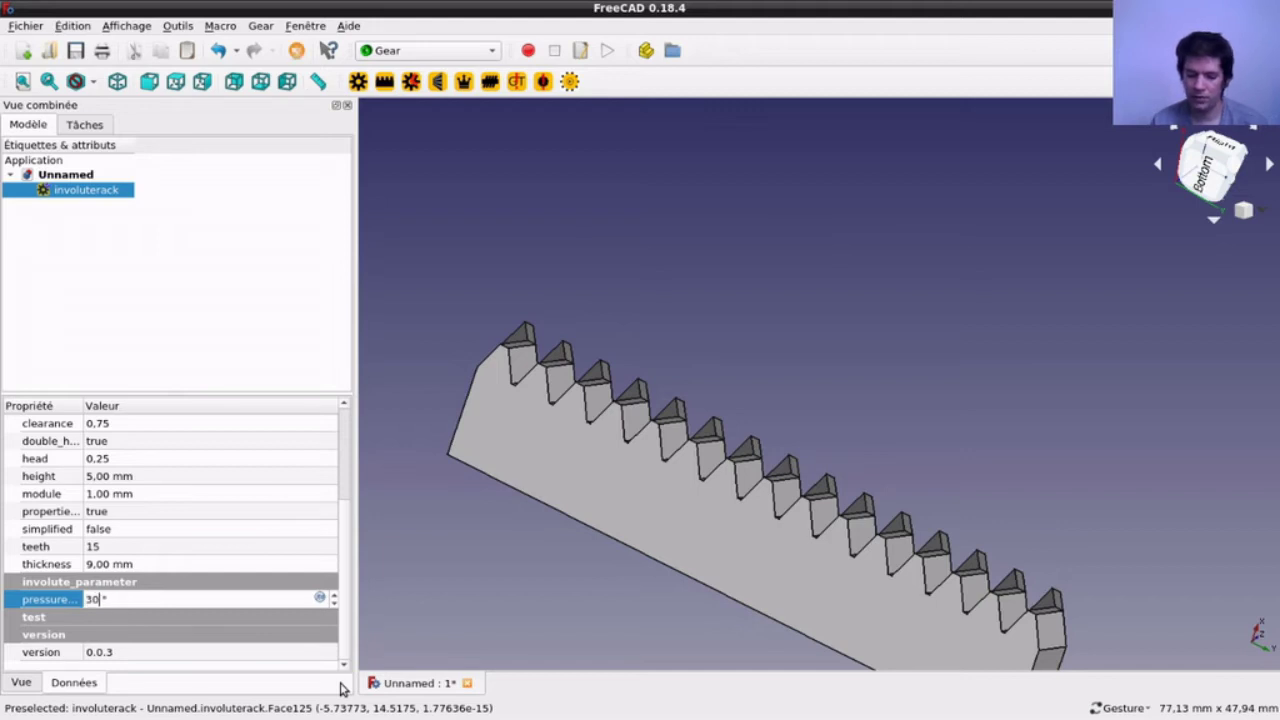
pyautogui.press('Return')
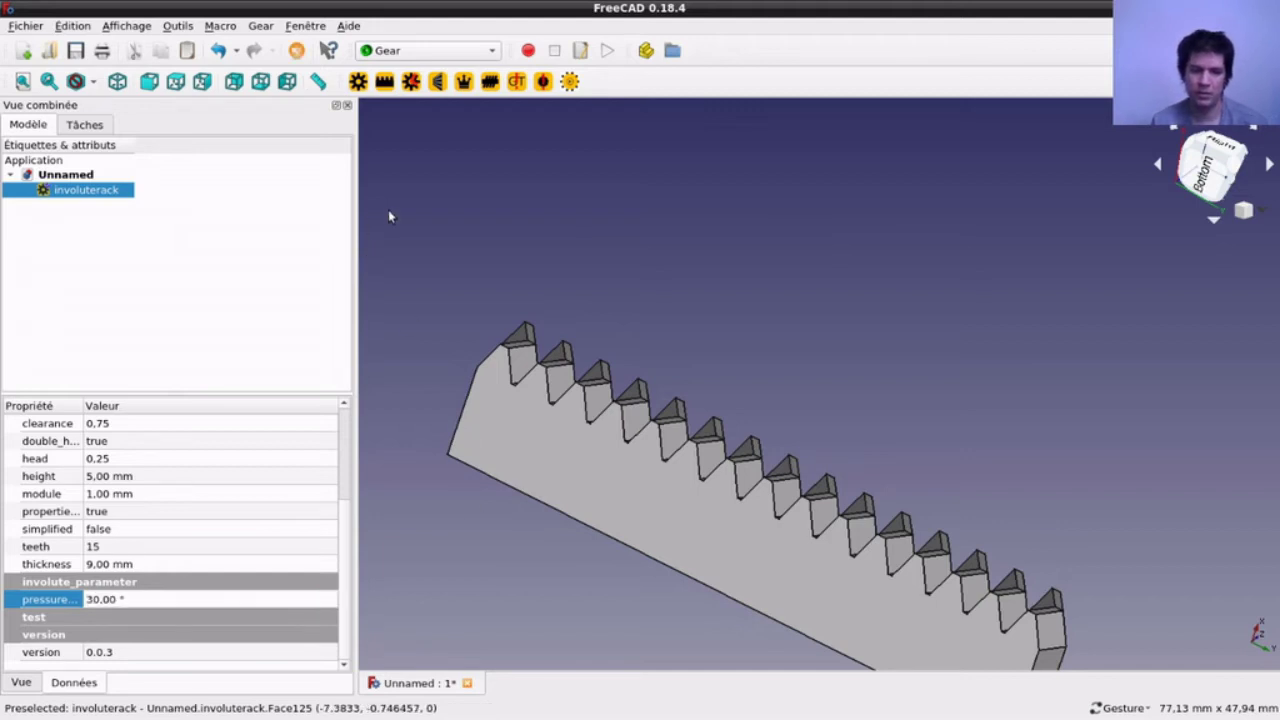
pyautogui.click(399, 208)
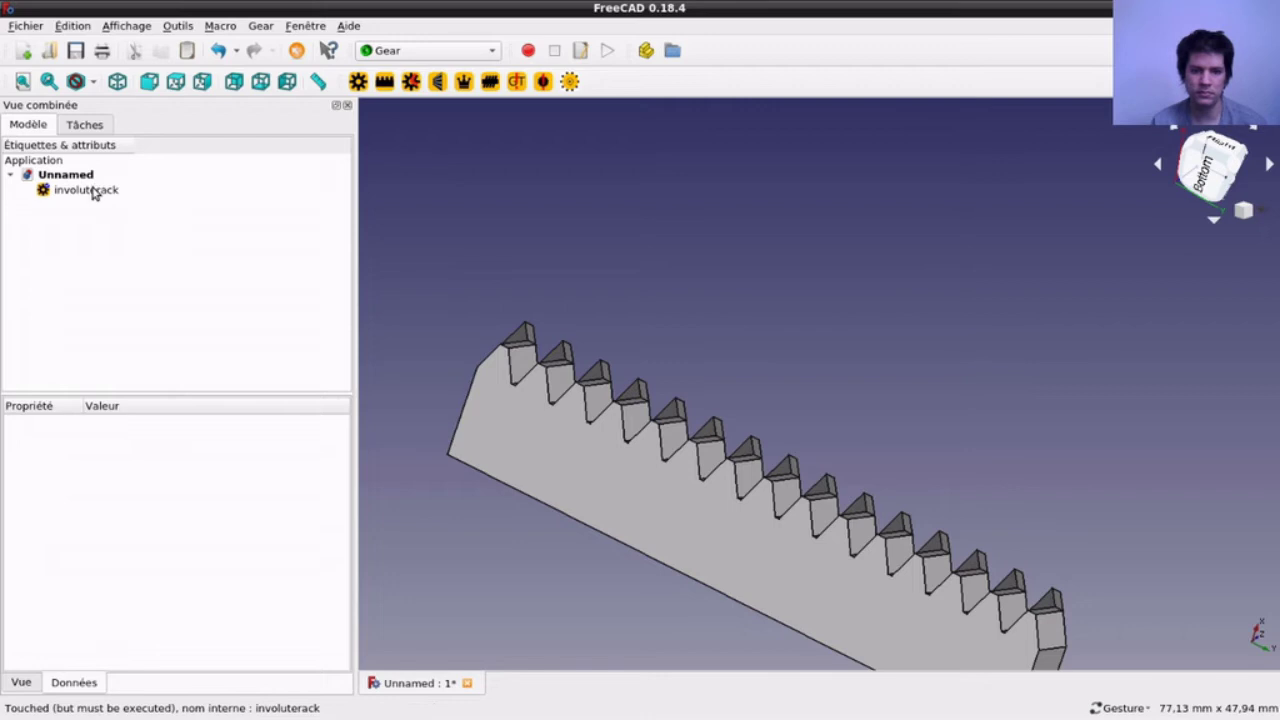
pyautogui.doubleClick(93, 190)
pyautogui.click(172, 160)
pyautogui.moveTo(970, 370)
pyautogui.mouseDown()
pyautogui.moveTo(951, 303)
pyautogui.moveTo(1014, 286)
pyautogui.moveTo(1049, 309)
pyautogui.moveTo(1051, 331)
pyautogui.mouseUp()
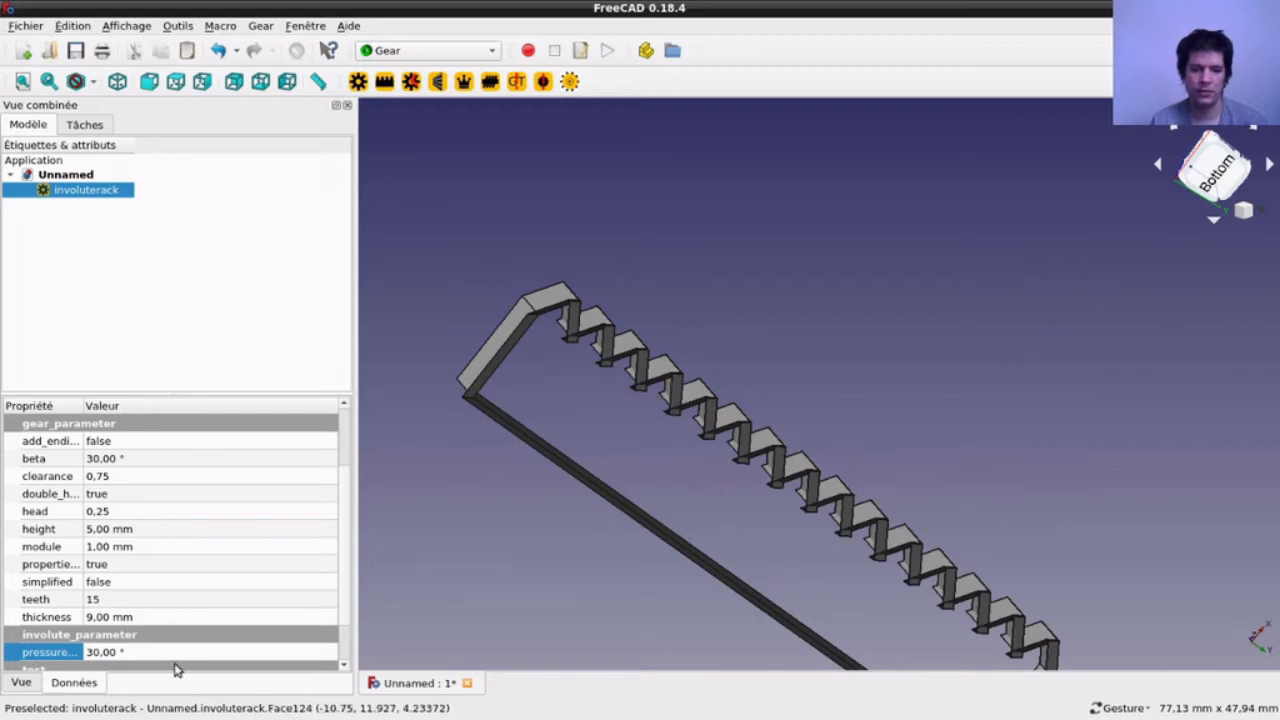
# Step: Change the pressure angle to 25° and recompute the rack
pyautogui.click(100, 652)
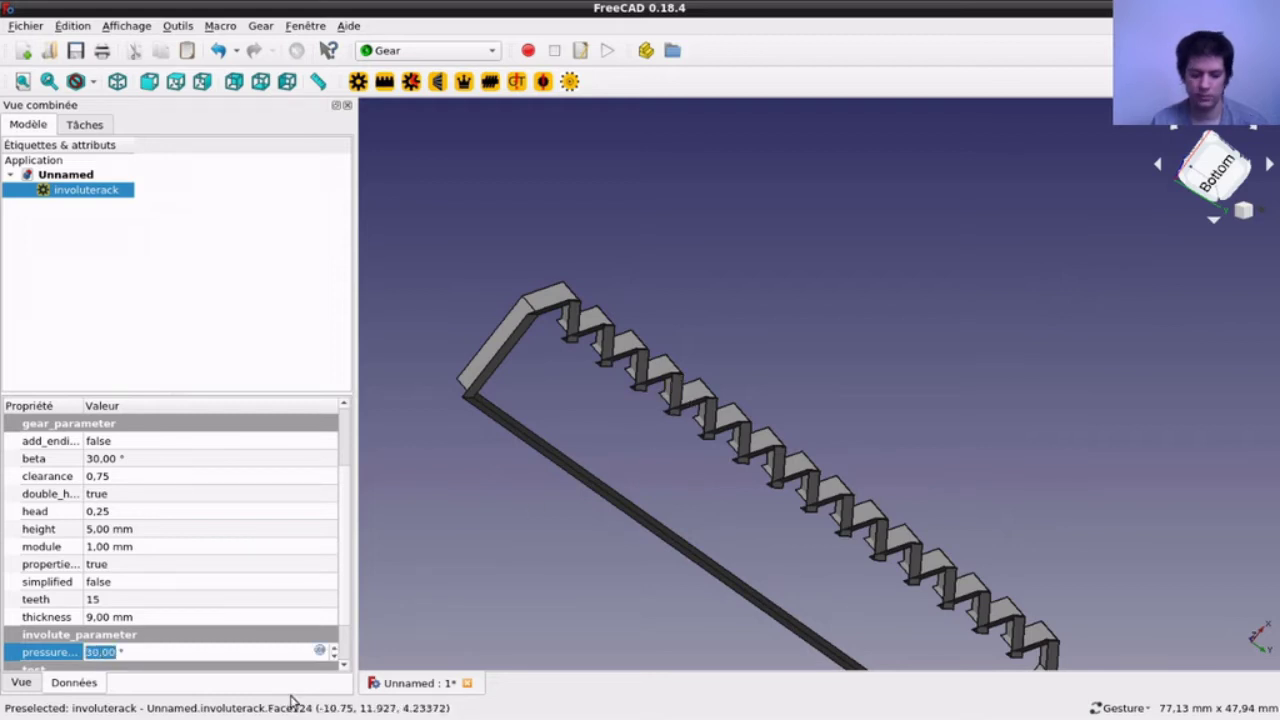
pyautogui.write('25')
pyautogui.press('Return')
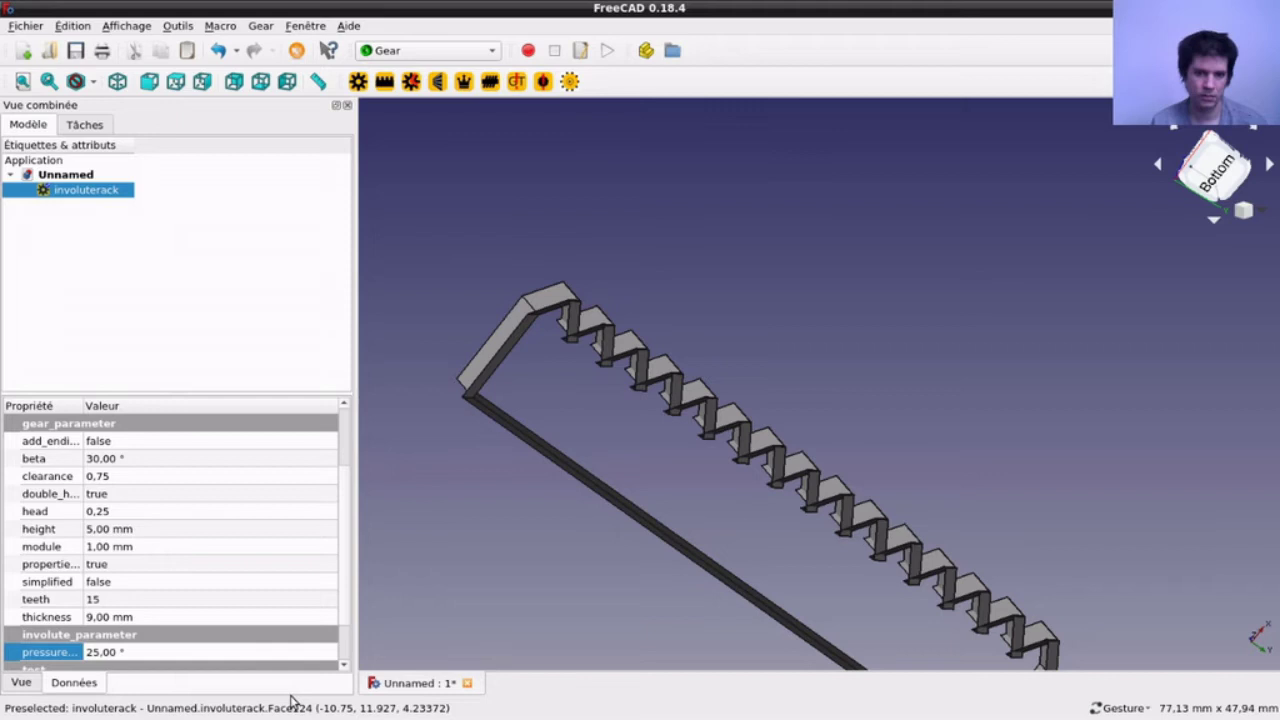
pyautogui.doubleClick(92, 192)
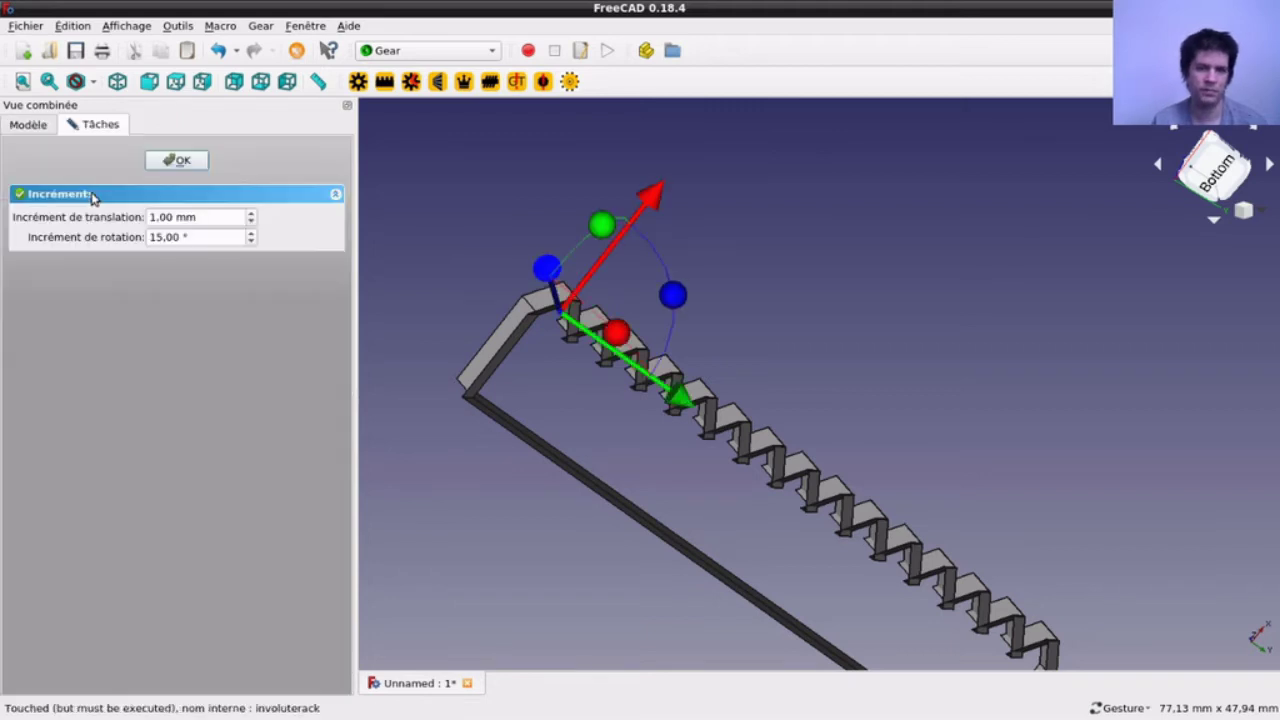
pyautogui.click(184, 159)
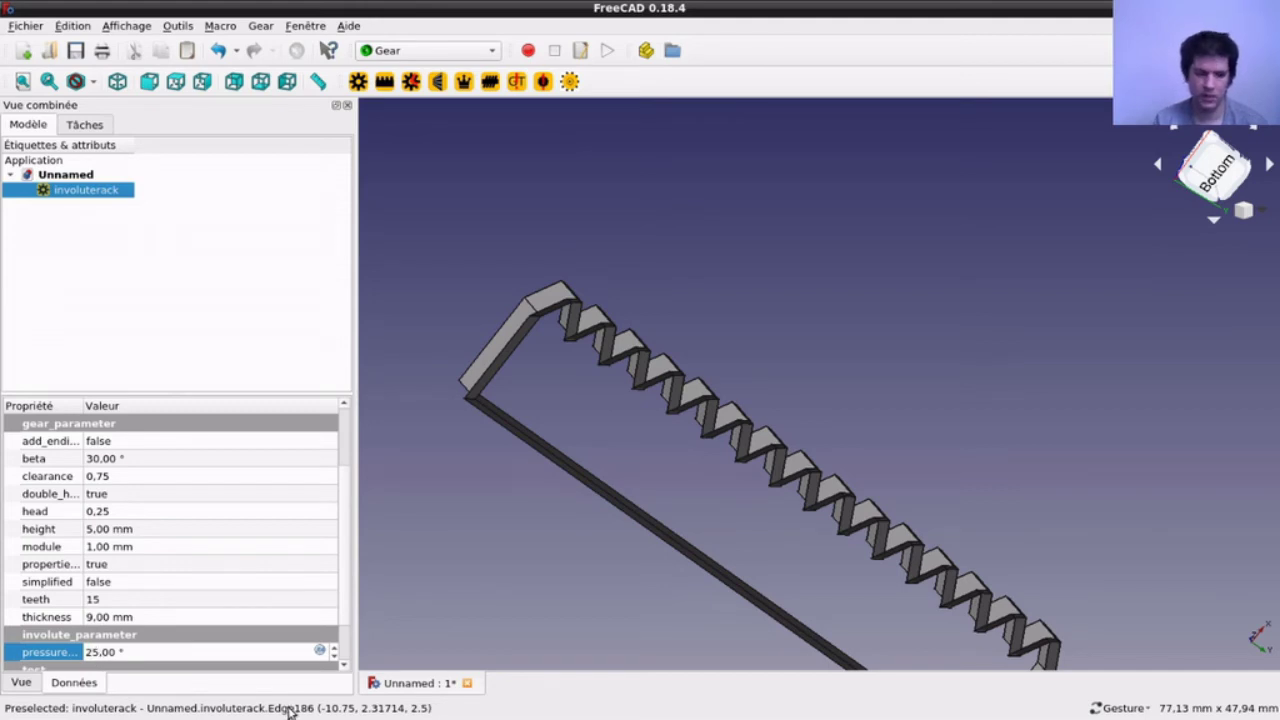
# Step: Change the pressure angle to 15° and recompute the rack
pyautogui.press('BackSpace')
pyautogui.write('1')
pyautogui.press('Return')
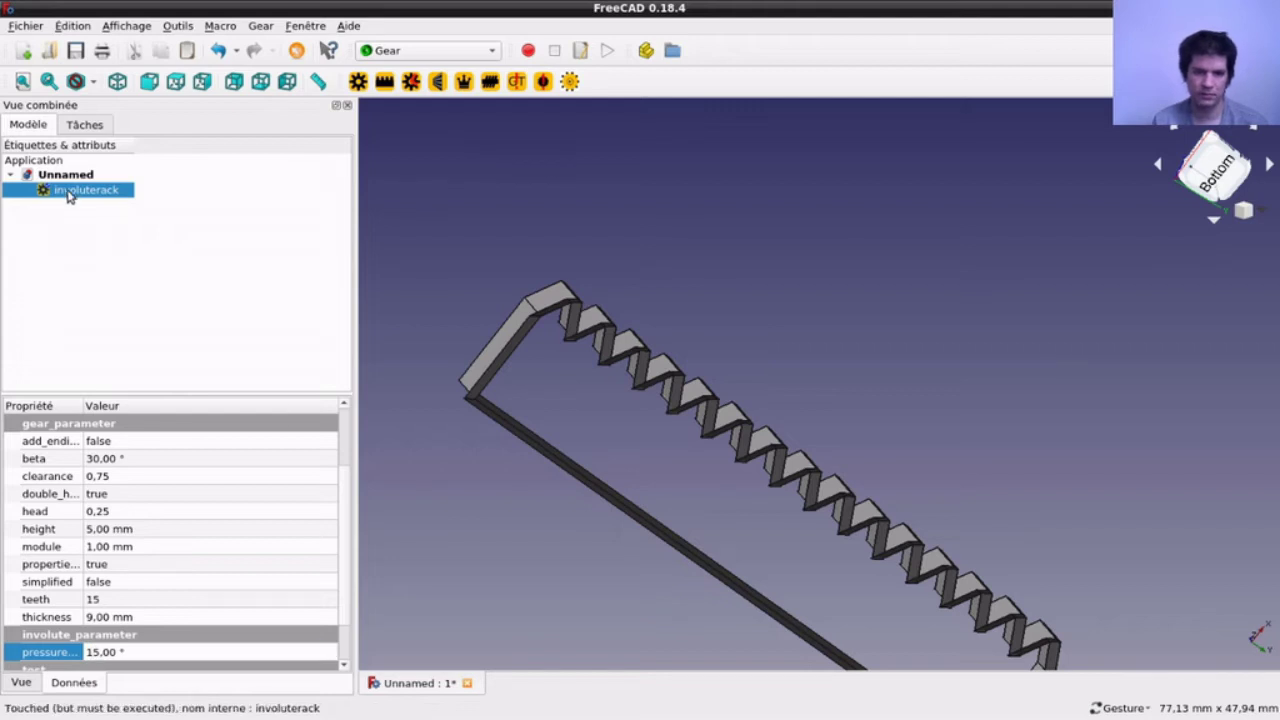
pyautogui.doubleClick(68, 192)
pyautogui.click(177, 160)
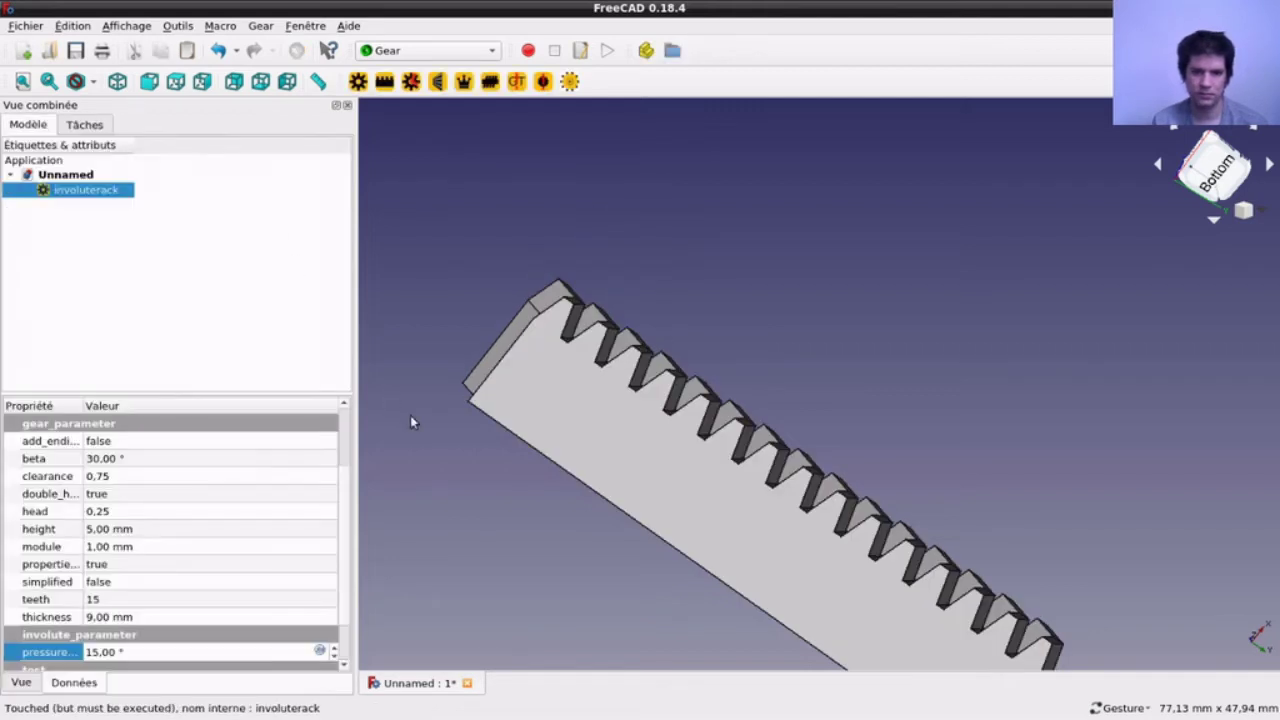
# Step: Orbit the 15° rack to inspect its teeth and flat face, then switch windows
pyautogui.moveTo(905, 304)
pyautogui.mouseDown()
pyautogui.moveTo(731, 433)
pyautogui.moveTo(807, 271)
pyautogui.moveTo(843, 291)
pyautogui.mouseUp()
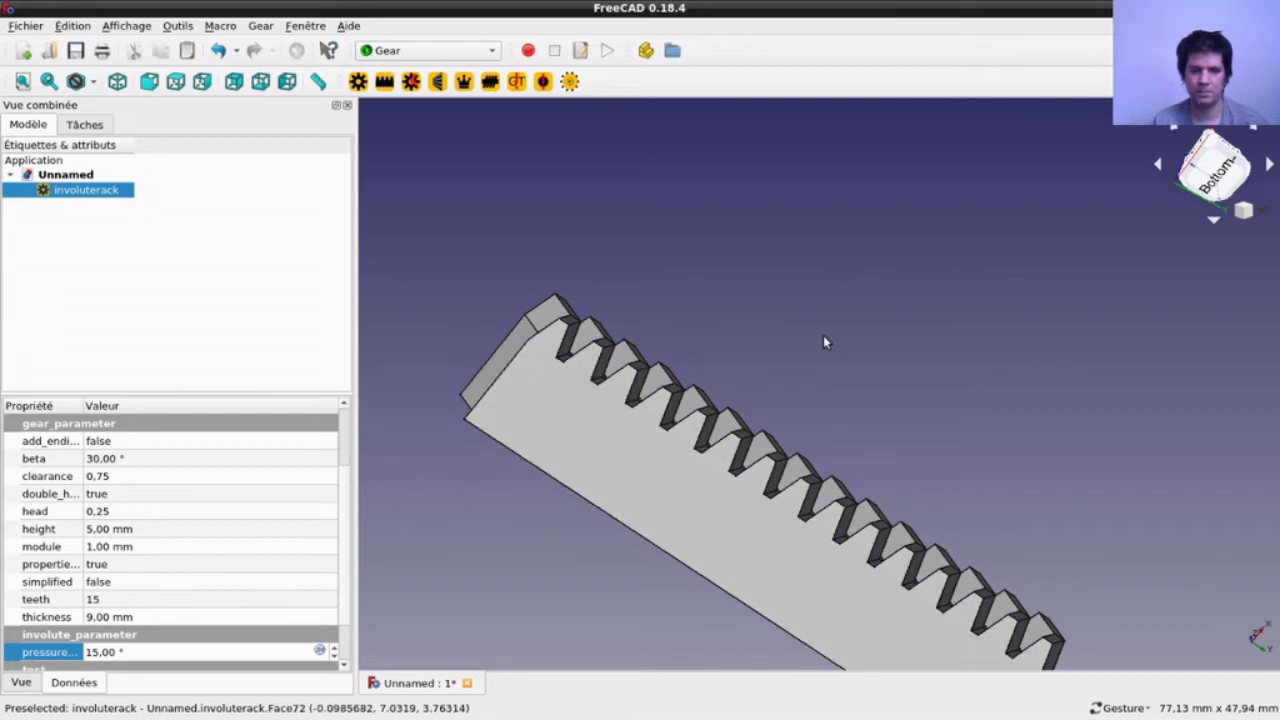
pyautogui.moveTo(1065, 444); pyautogui.dragTo(1091, 387)
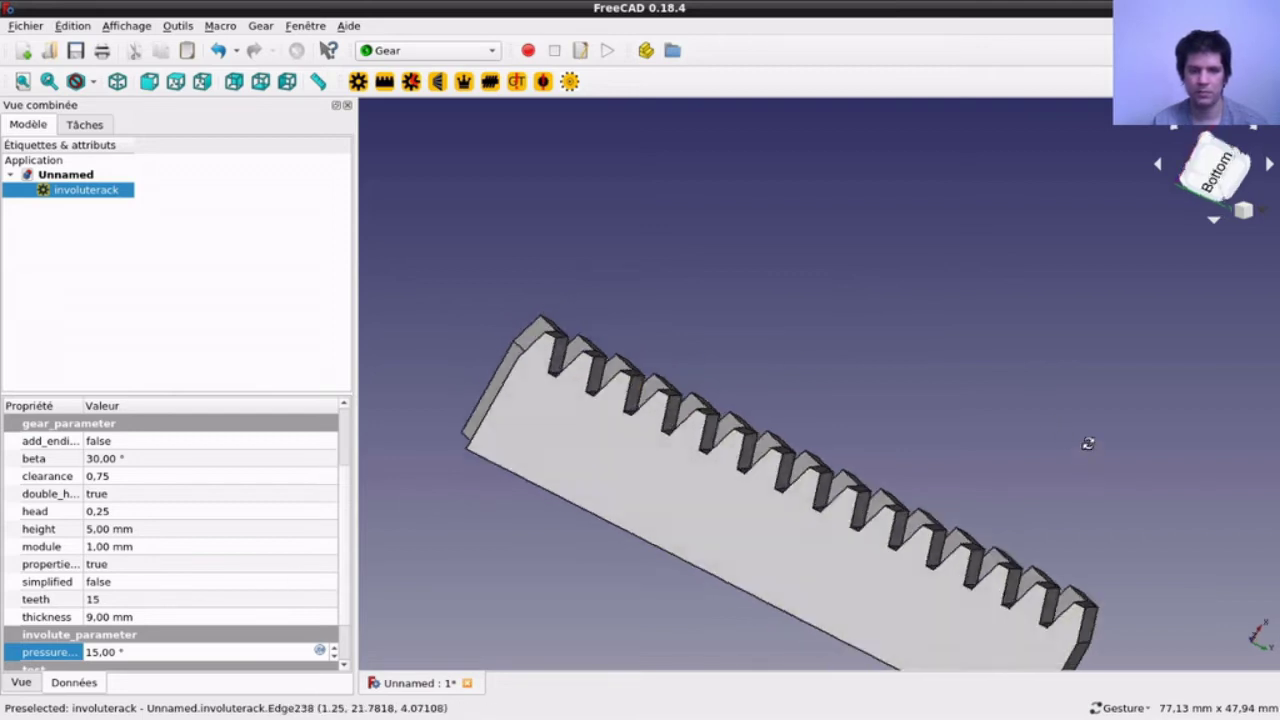
pyautogui.moveTo(706, 580)
pyautogui.mouseDown()
pyautogui.moveTo(761, 455)
pyautogui.moveTo(1111, 606)
pyautogui.moveTo(696, 517)
pyautogui.mouseUp()
pyautogui.moveTo(565, 460)
pyautogui.mouseDown()
pyautogui.moveTo(769, 374)
pyautogui.moveTo(401, 428)
pyautogui.mouseUp()
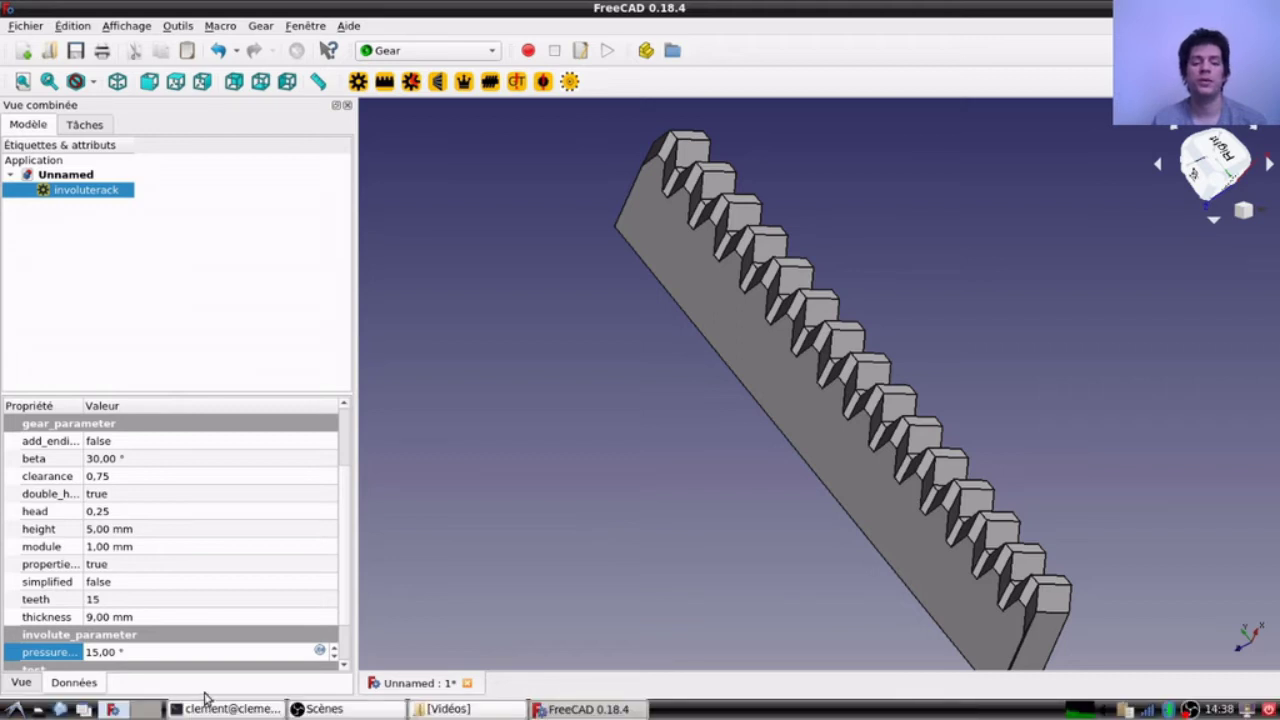
pyautogui.click(324, 708)
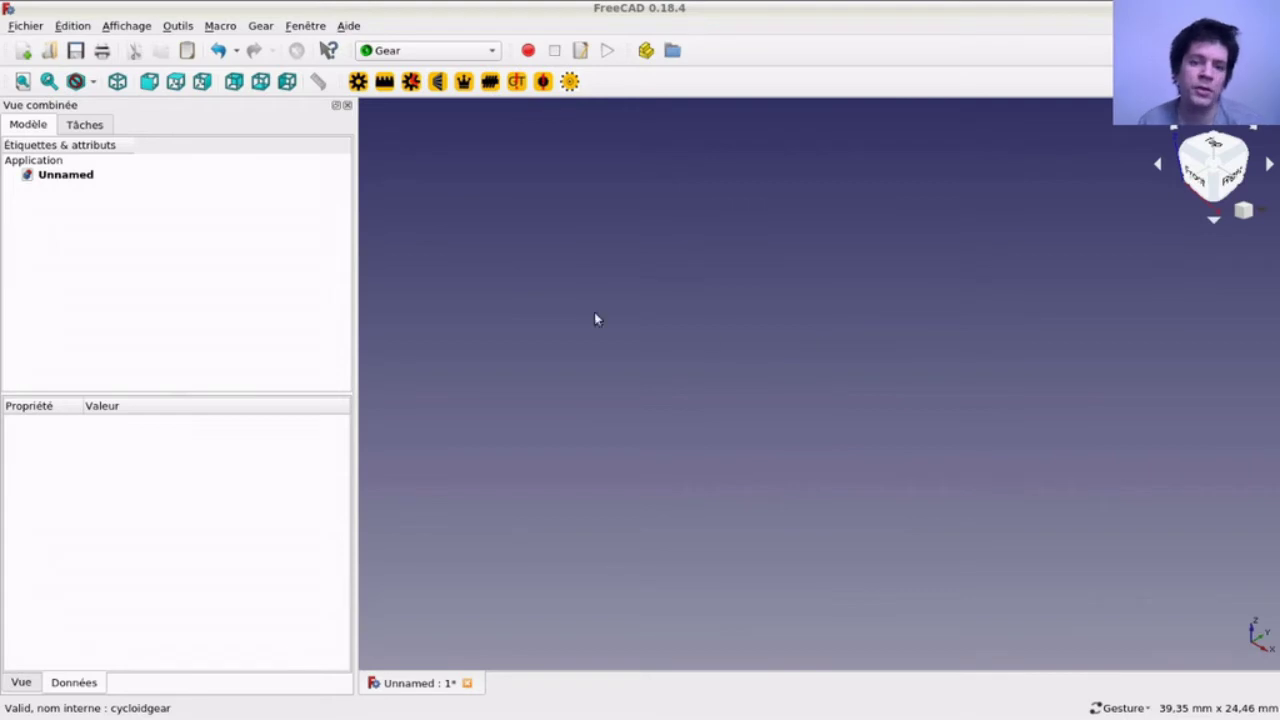
# Step: Add a cycloid gear and a comparison involute gear, then delete the involute gear
pyautogui.click(411, 82)
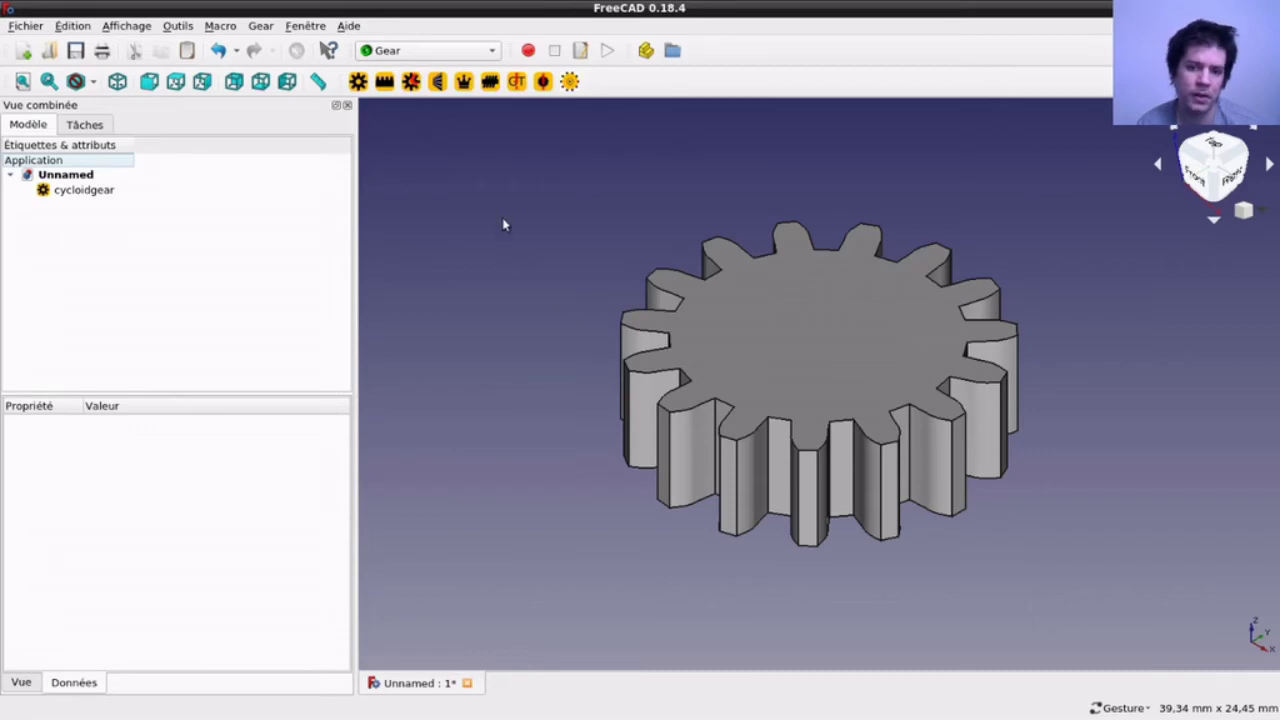
pyautogui.click(358, 83)
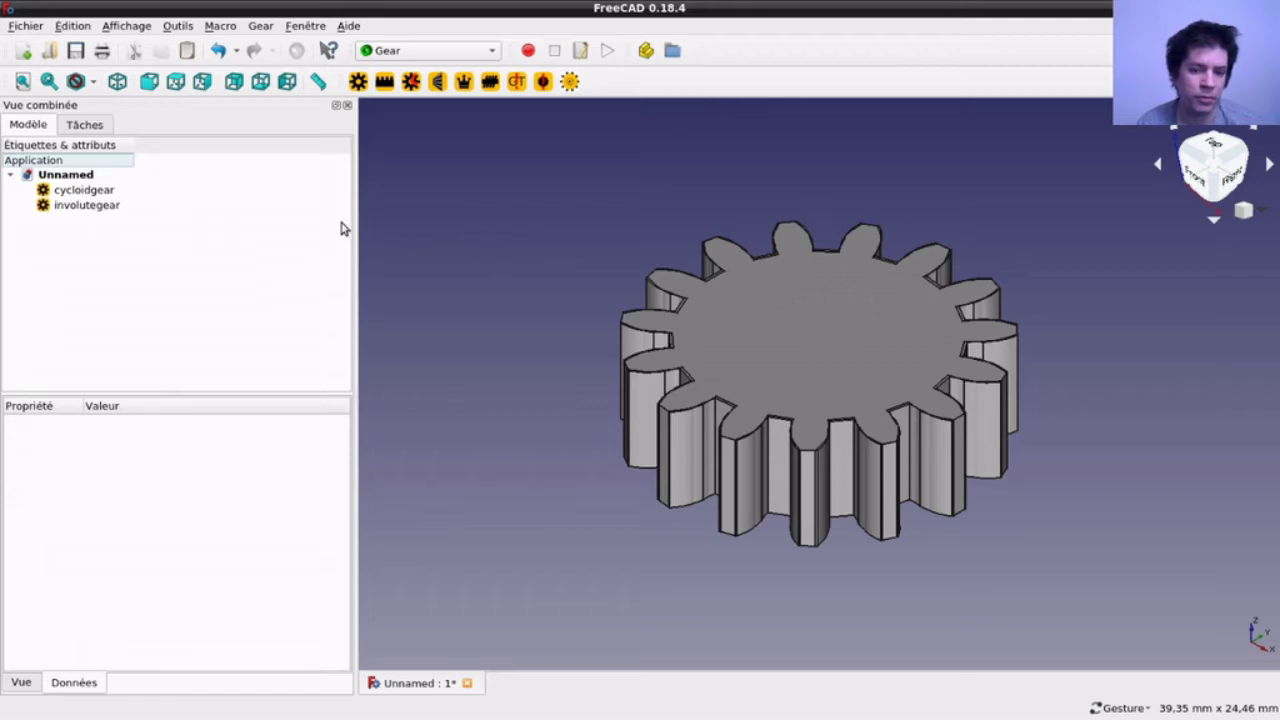
pyautogui.click(105, 210)
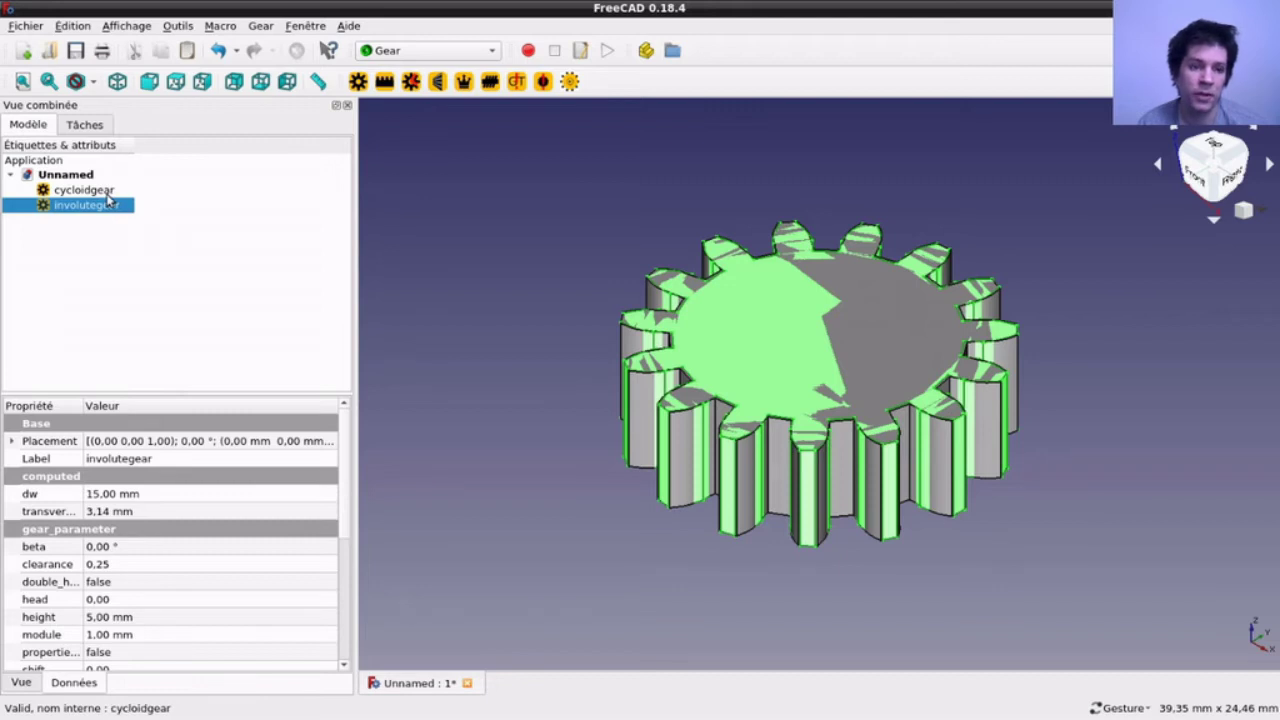
pyautogui.click(108, 192)
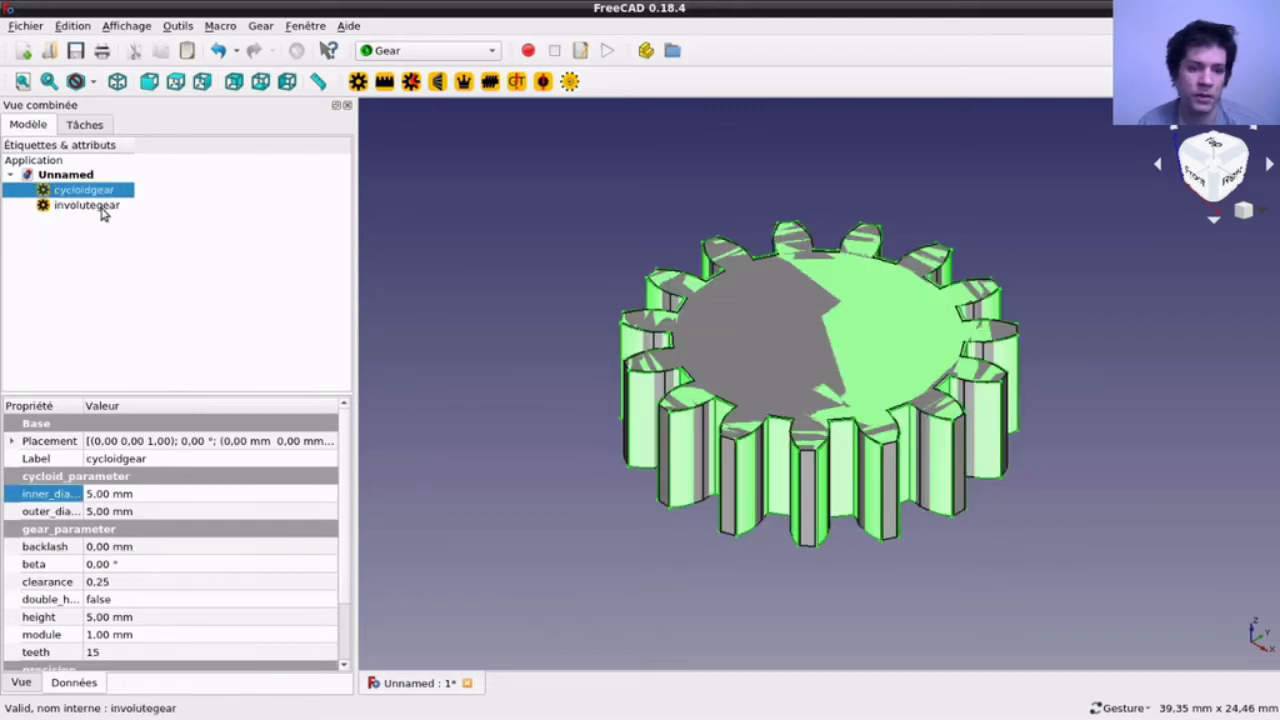
pyautogui.click(101, 211)
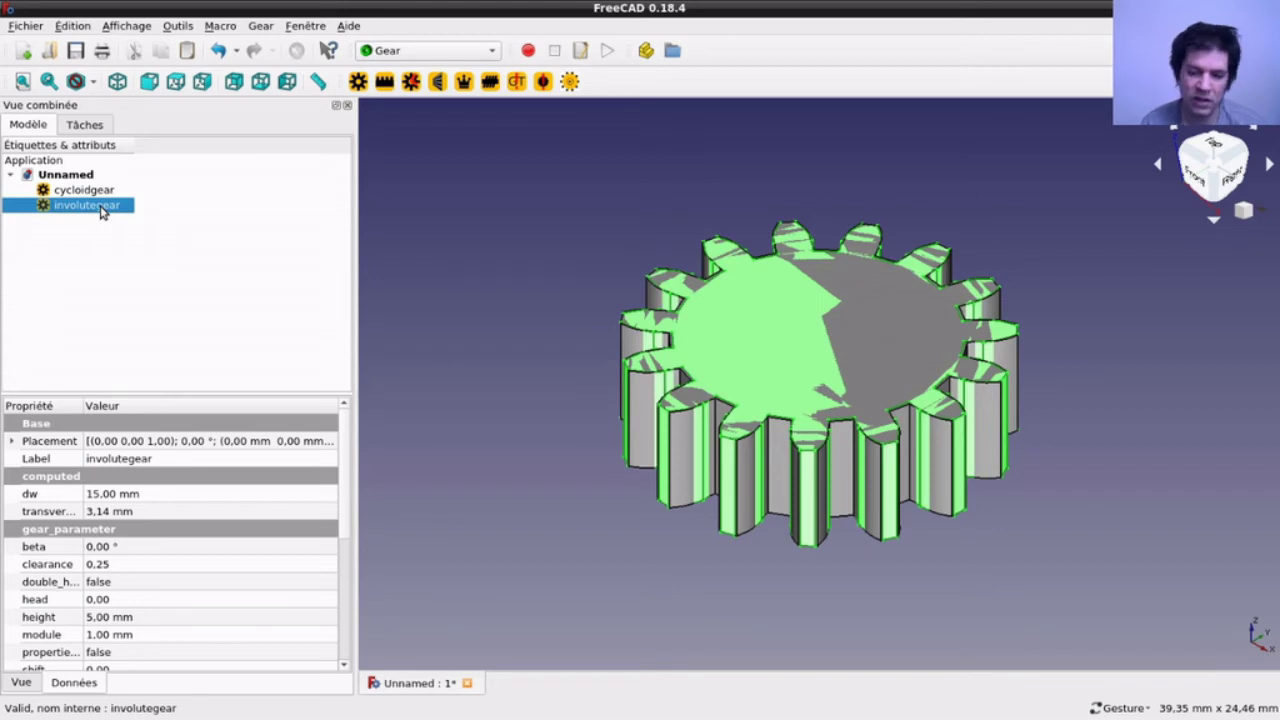
pyautogui.press('Delete')
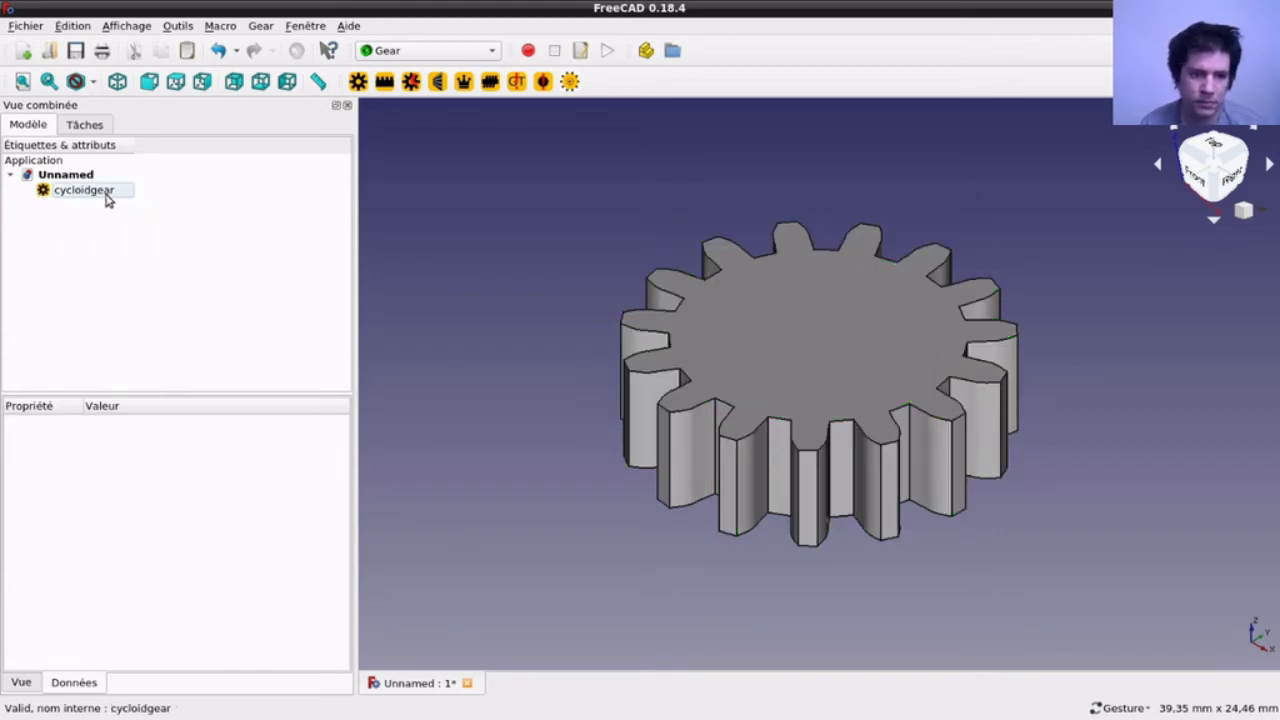
pyautogui.click(108, 192)
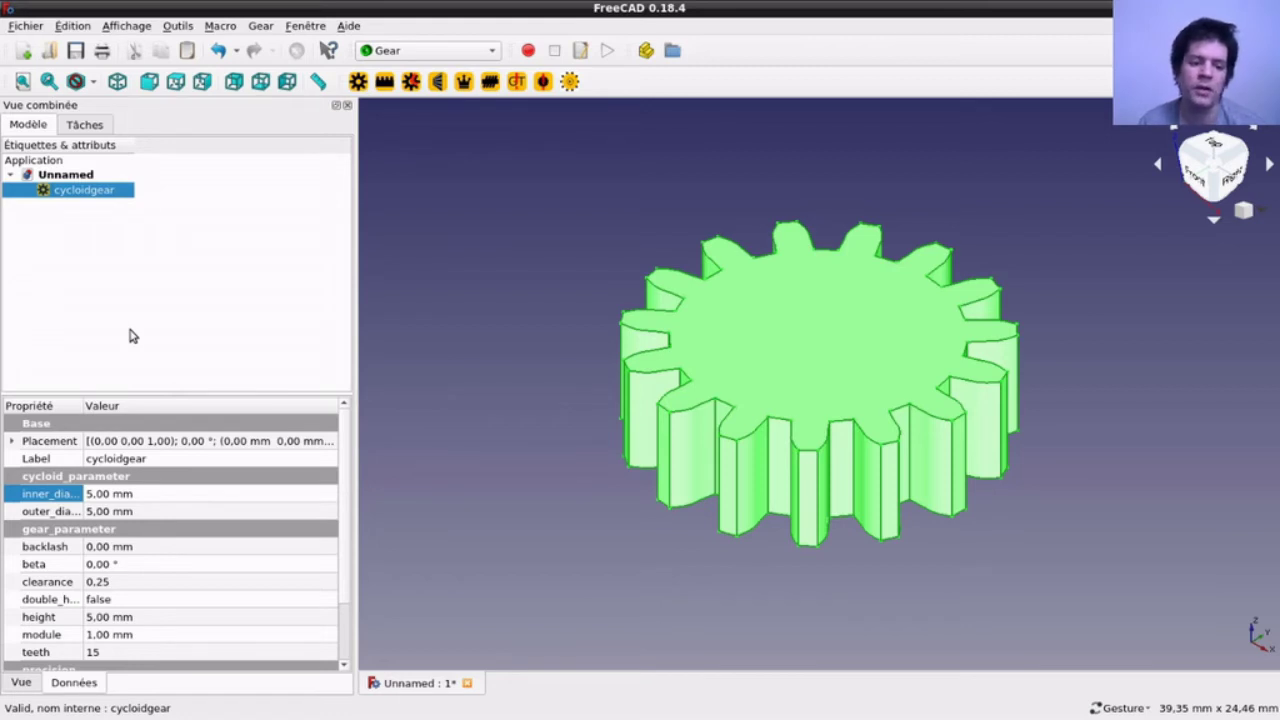
# Step: Spin the gear's placement angle up to 60° to rotate it
pyautogui.click(13, 442)
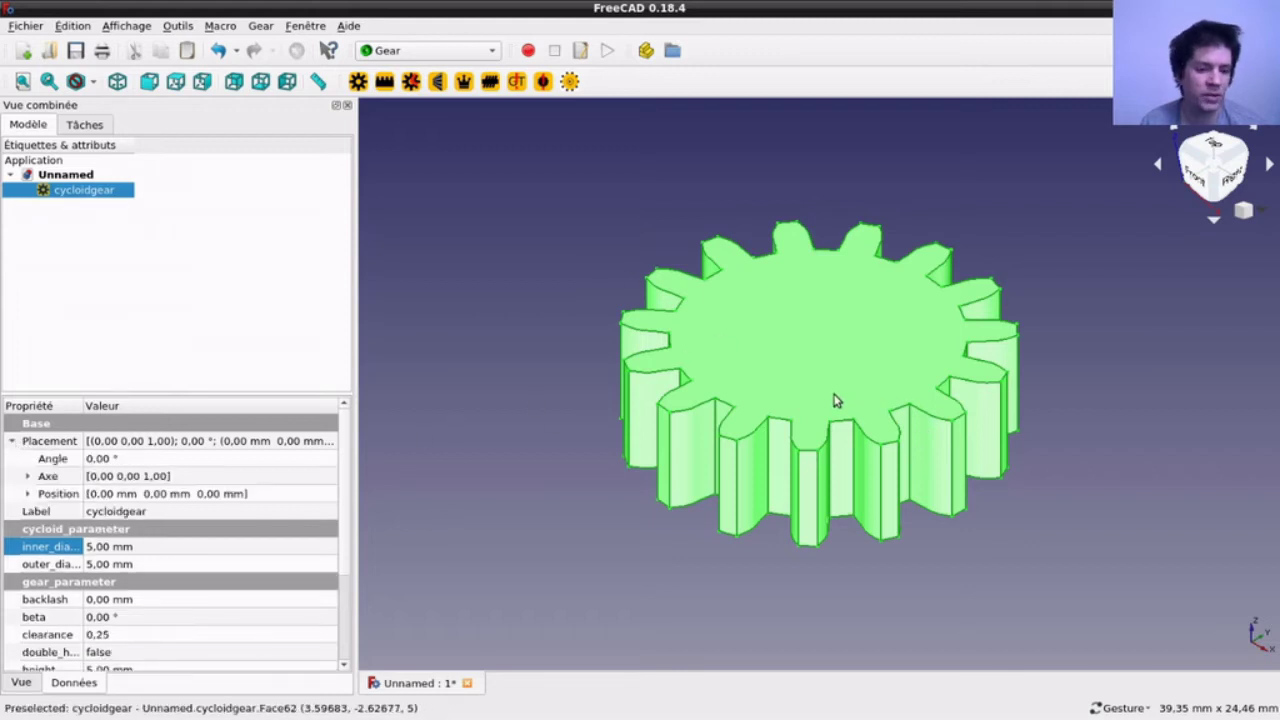
pyautogui.click(90, 460)
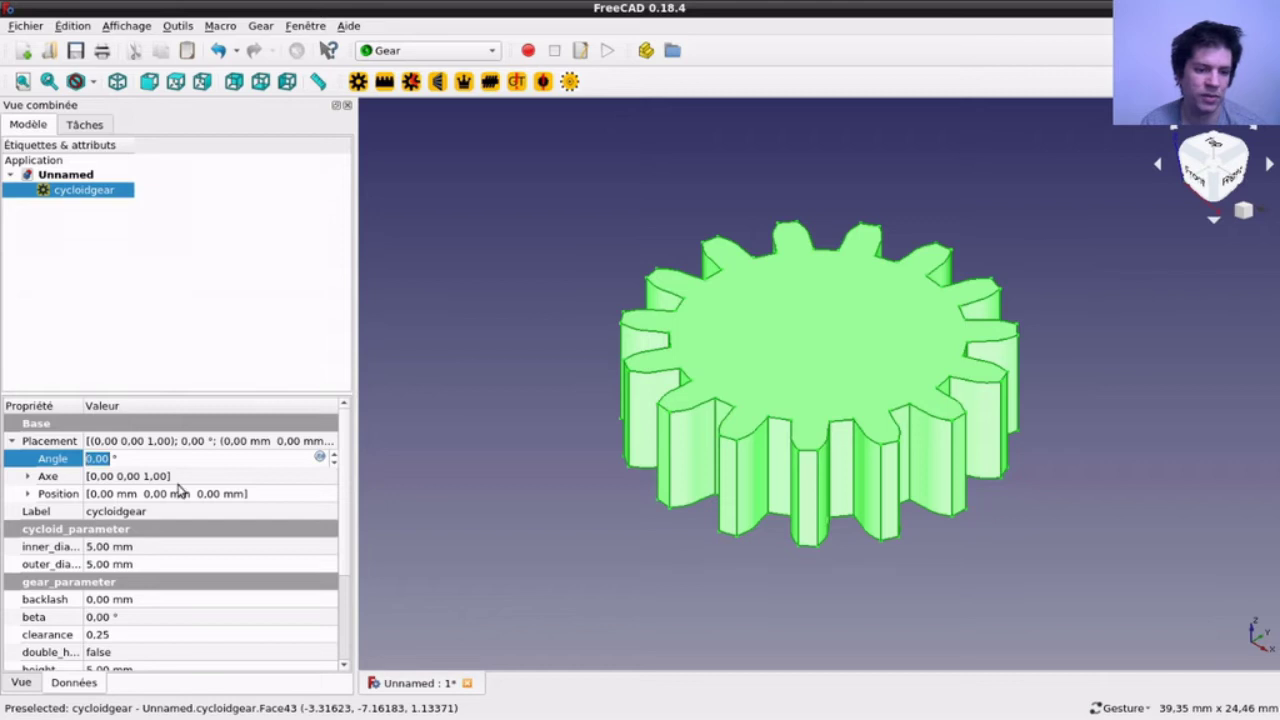
pyautogui.scroll(4, 185, 462)
pyautogui.scroll(4, 185, 462)
pyautogui.scroll(4, 185, 462)
pyautogui.scroll(9, 185, 462)
pyautogui.scroll(9, 185, 462)
pyautogui.scroll(9, 185, 462)
pyautogui.scroll(9, 186, 461)
pyautogui.scroll(12, 186, 461)
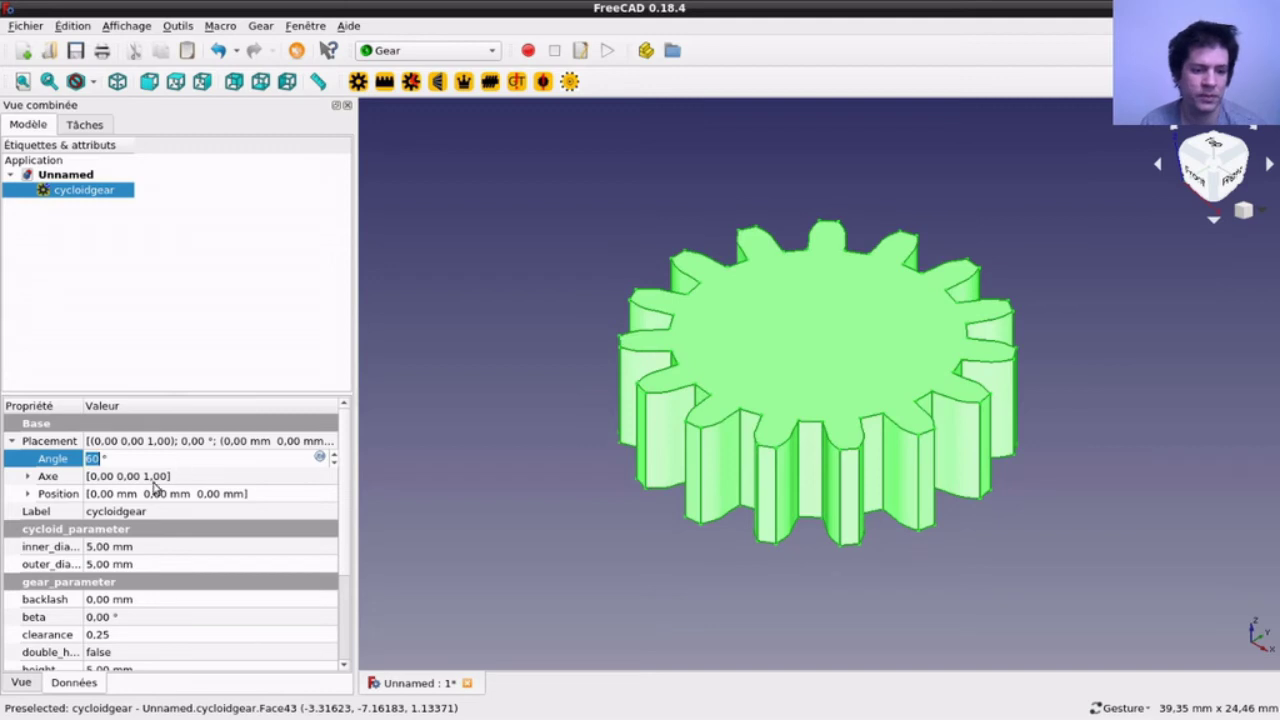
pyautogui.click(30, 480)
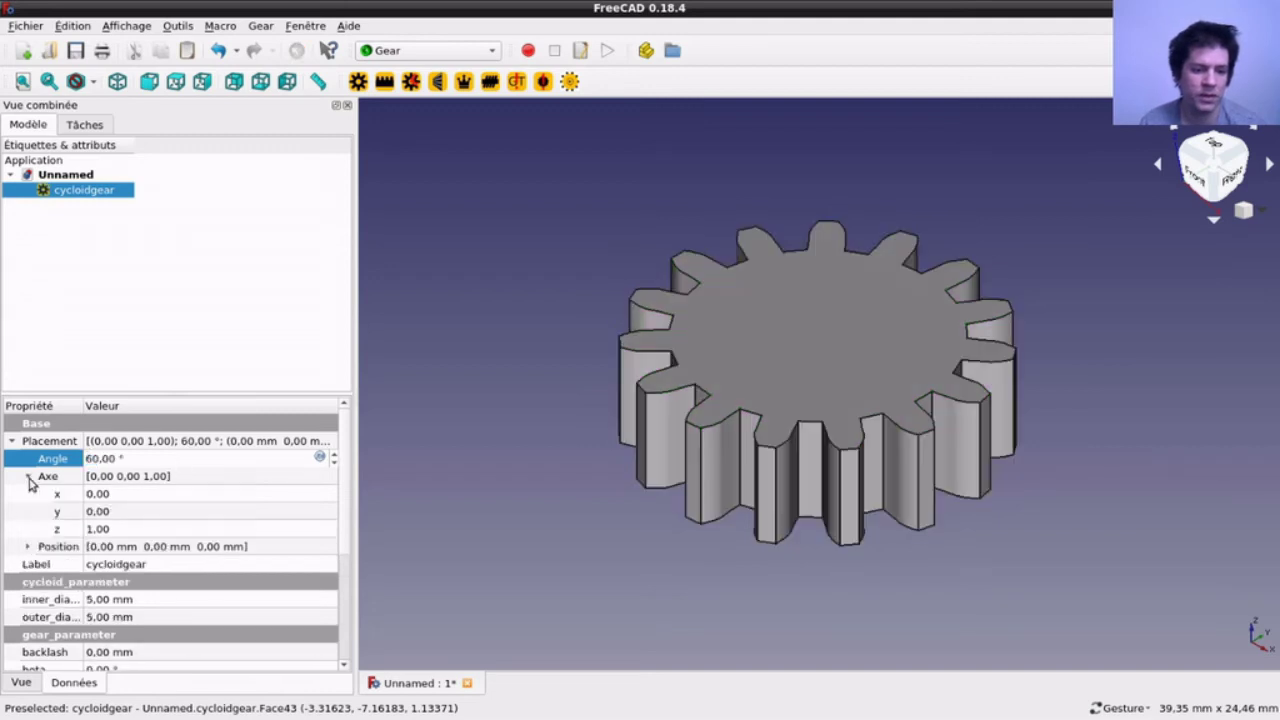
# Step: Set the rotation axis y and x components to 1, spinning the angle further between them
pyautogui.click(106, 511)
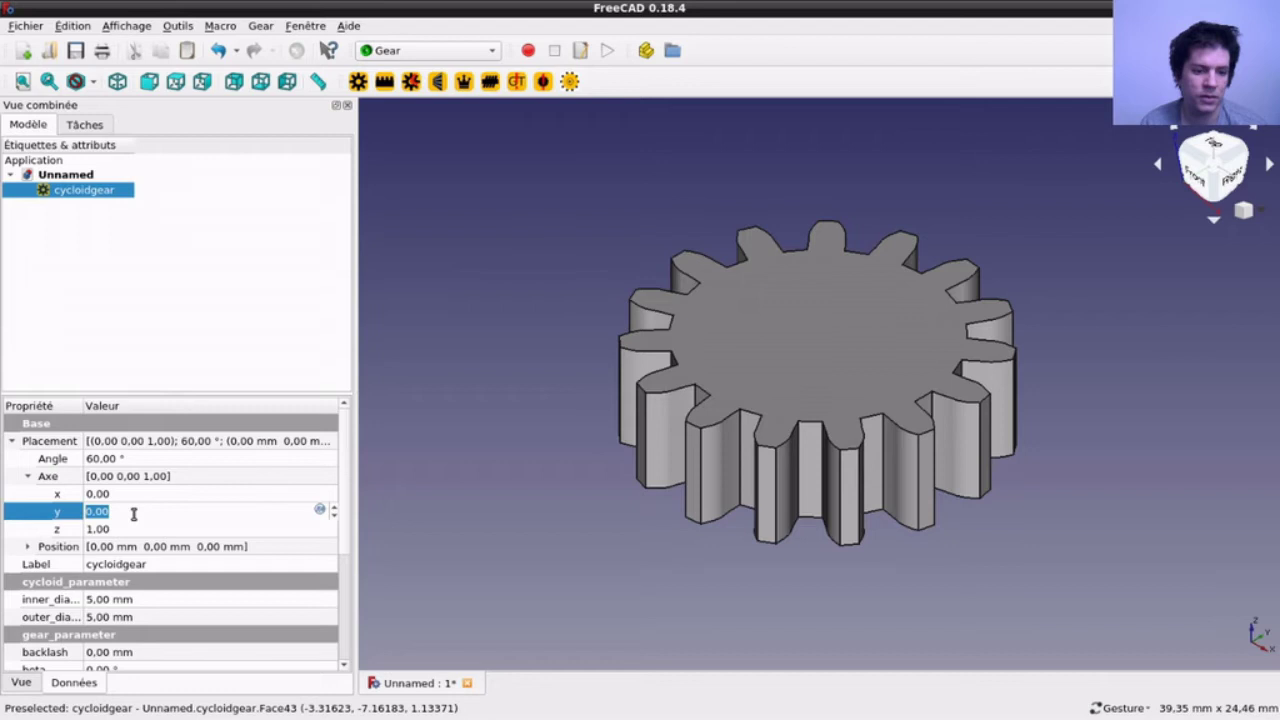
pyautogui.scroll(1, 133, 511)
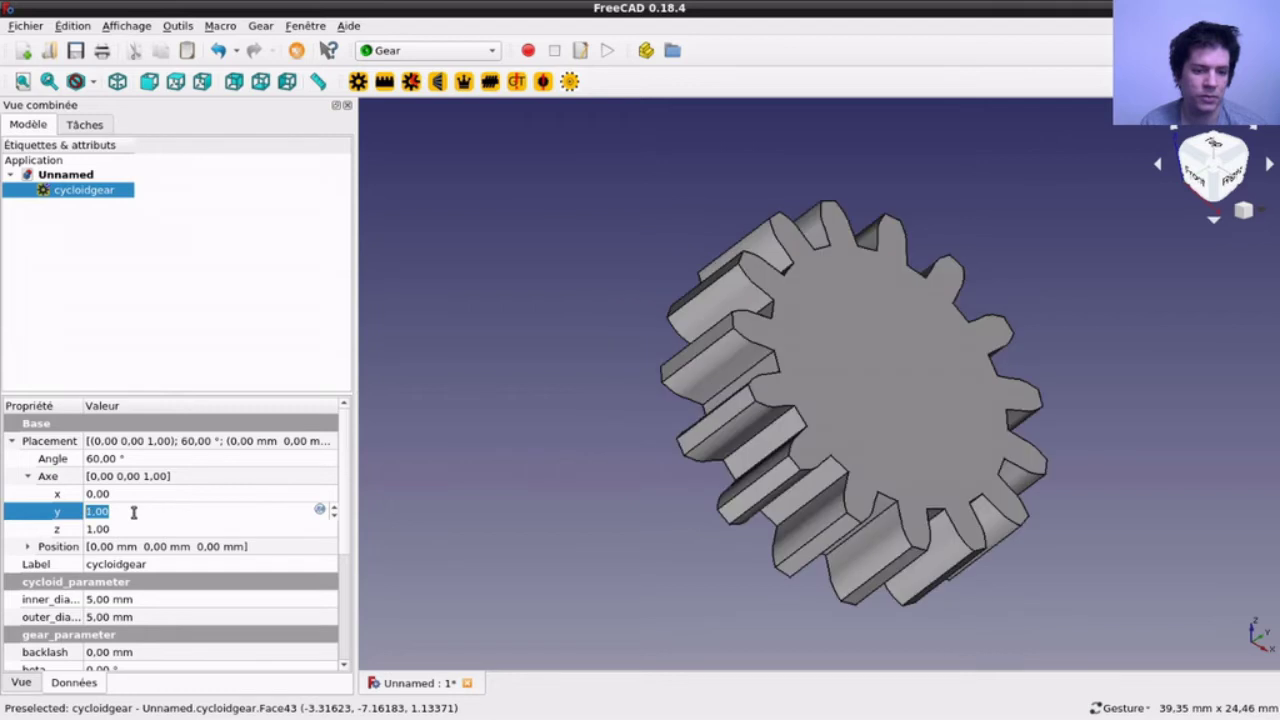
pyautogui.click(133, 457)
pyautogui.scroll(7, 133, 457)
pyautogui.scroll(7, 133, 457)
pyautogui.scroll(7, 133, 457)
pyautogui.scroll(8, 133, 457)
pyautogui.scroll(7, 133, 457)
pyautogui.scroll(7, 133, 457)
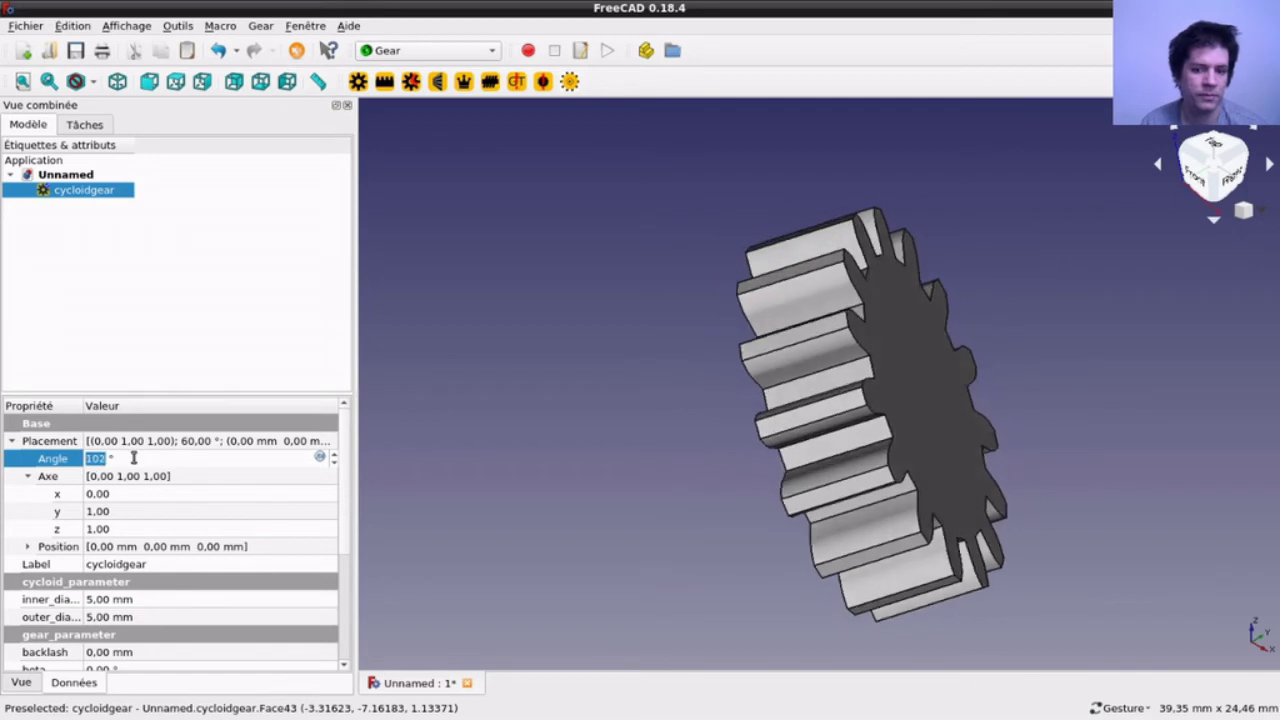
pyautogui.scroll(8, 133, 457)
pyautogui.click(128, 494)
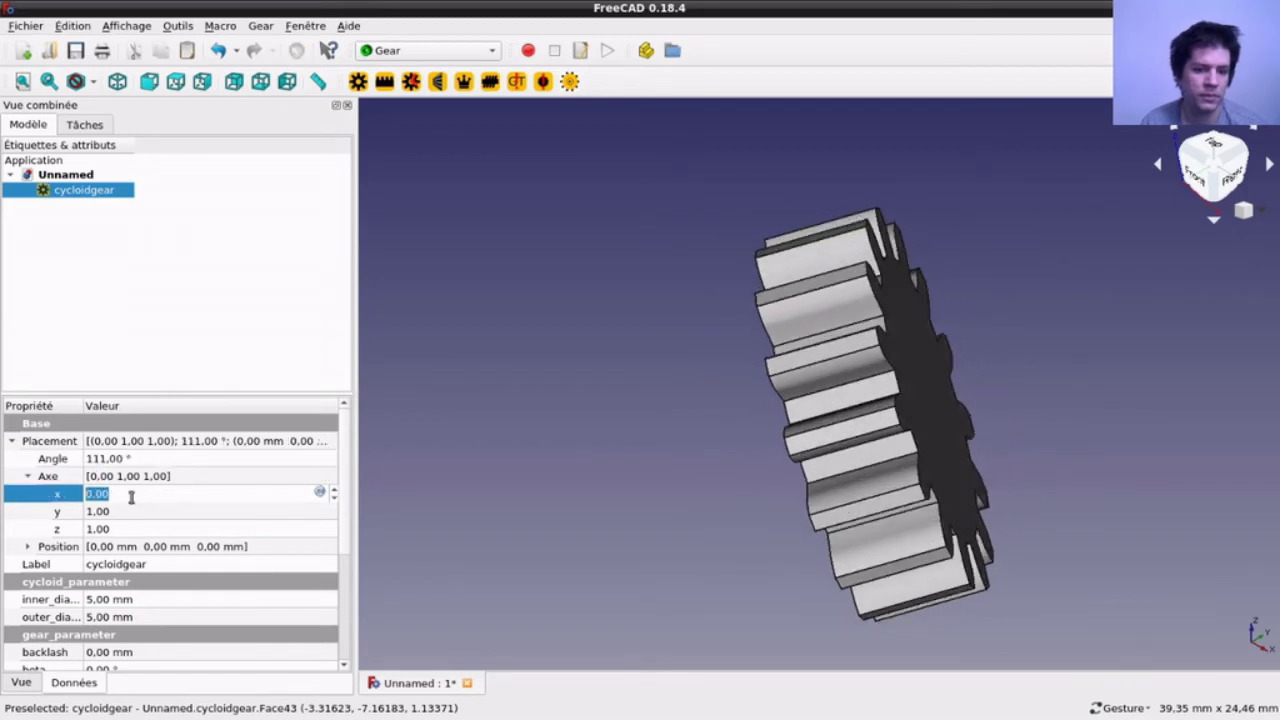
pyautogui.scroll(1, 128, 494)
# Step: Spin the angle once more, then reset the placement angle to 0°
pyautogui.click(150, 460)
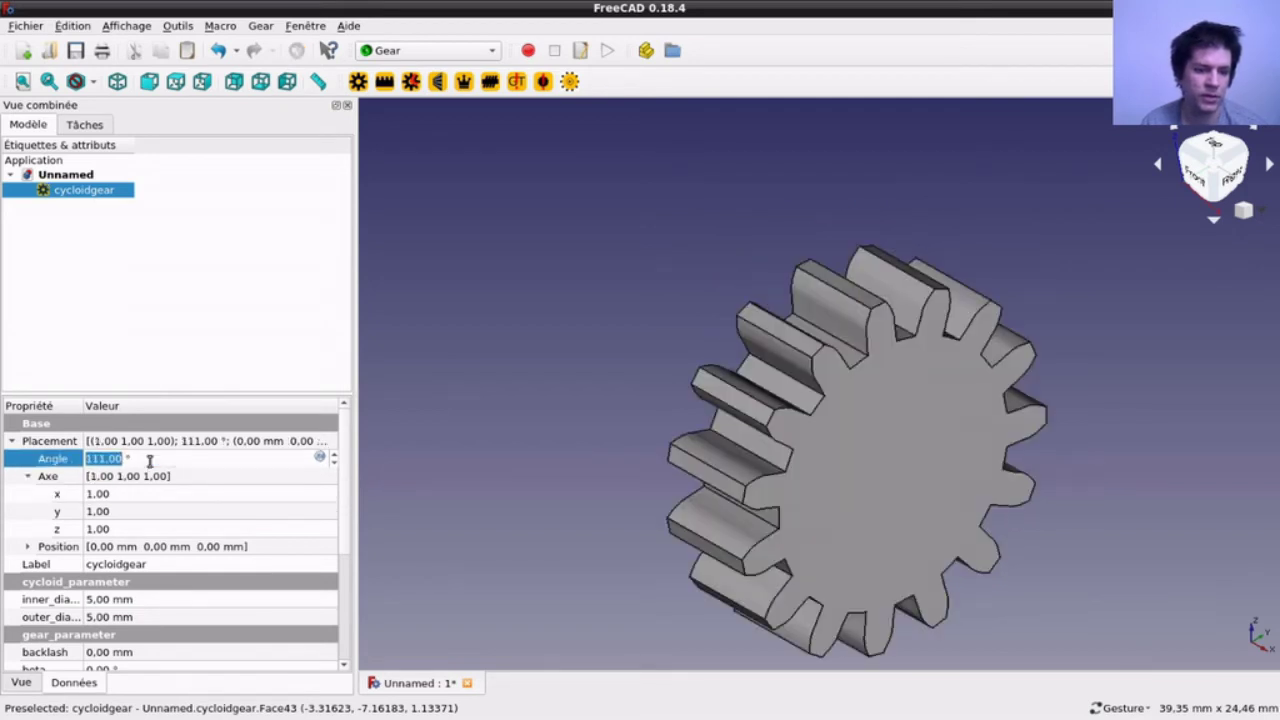
pyautogui.scroll(4, 150, 460)
pyautogui.scroll(6, 150, 460)
pyautogui.scroll(8, 150, 460)
pyautogui.scroll(10, 150, 460)
pyautogui.scroll(5, 150, 460)
pyautogui.scroll(4, 150, 460)
pyautogui.scroll(10, 150, 460)
pyautogui.scroll(7, 150, 460)
pyautogui.scroll(9, 150, 460)
pyautogui.scroll(8, 150, 460)
pyautogui.scroll(10, 150, 460)
pyautogui.scroll(8, 150, 460)
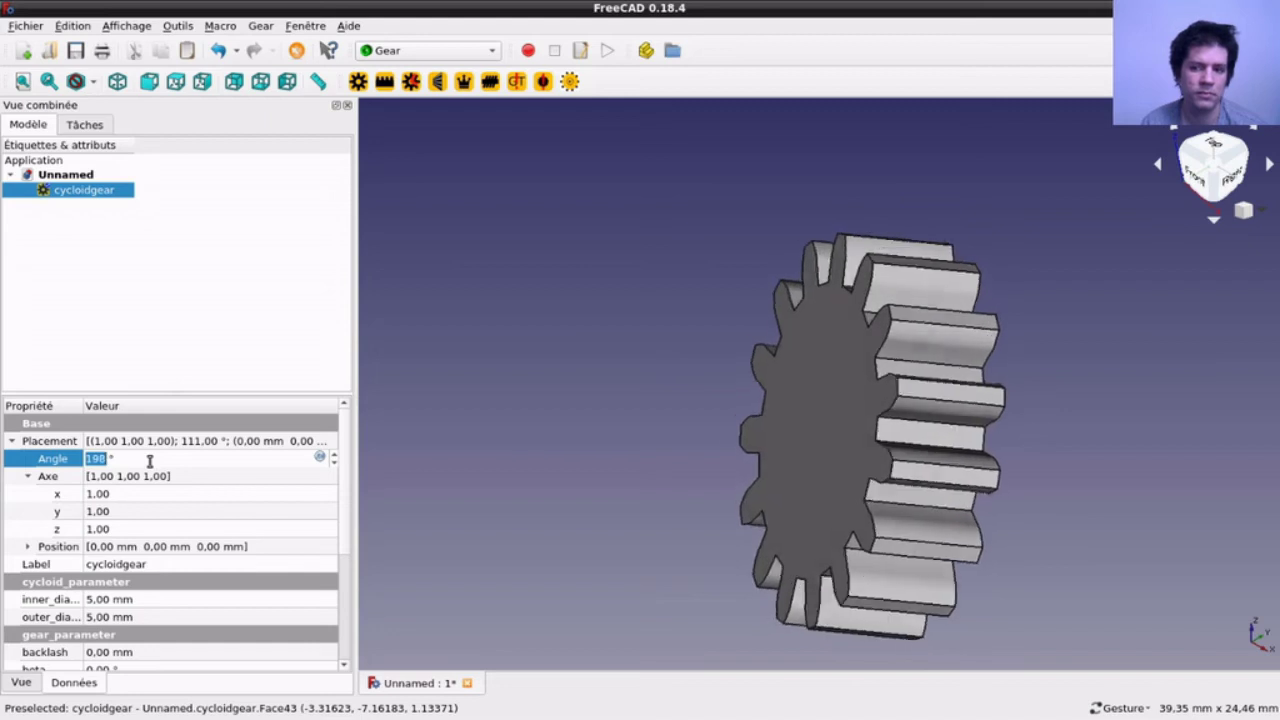
pyautogui.scroll(10, 150, 460)
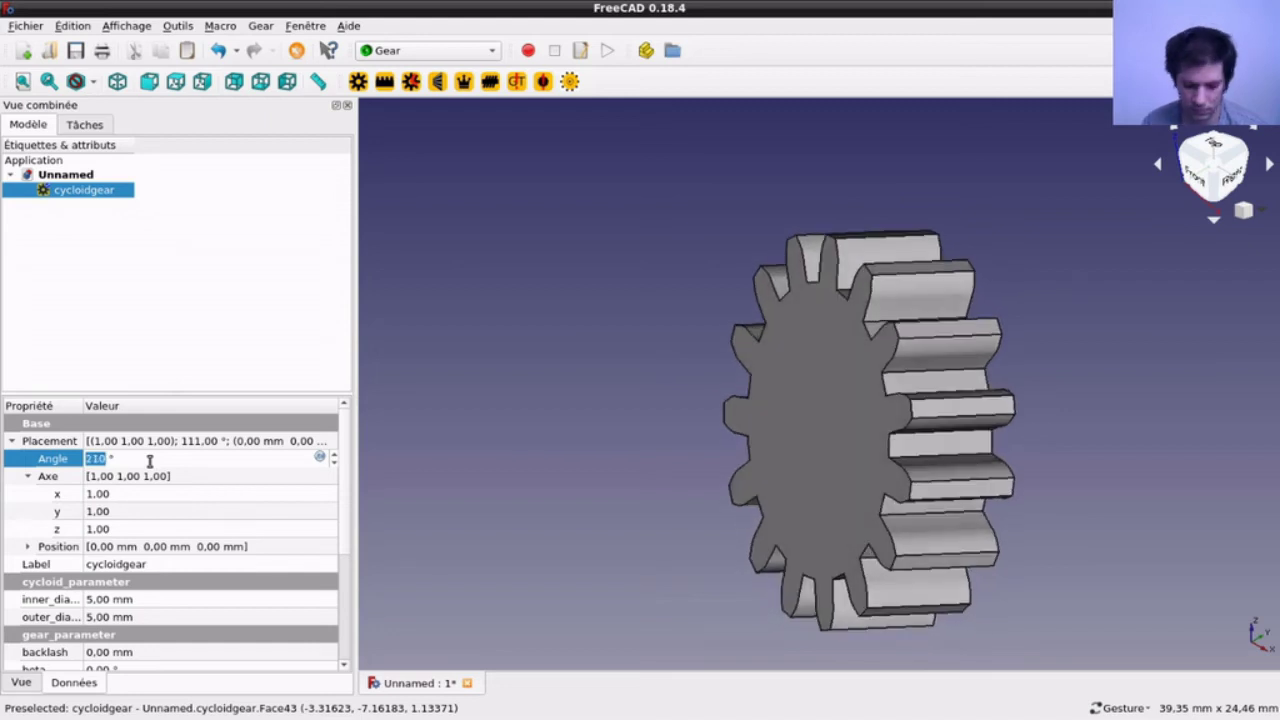
pyautogui.write('0')
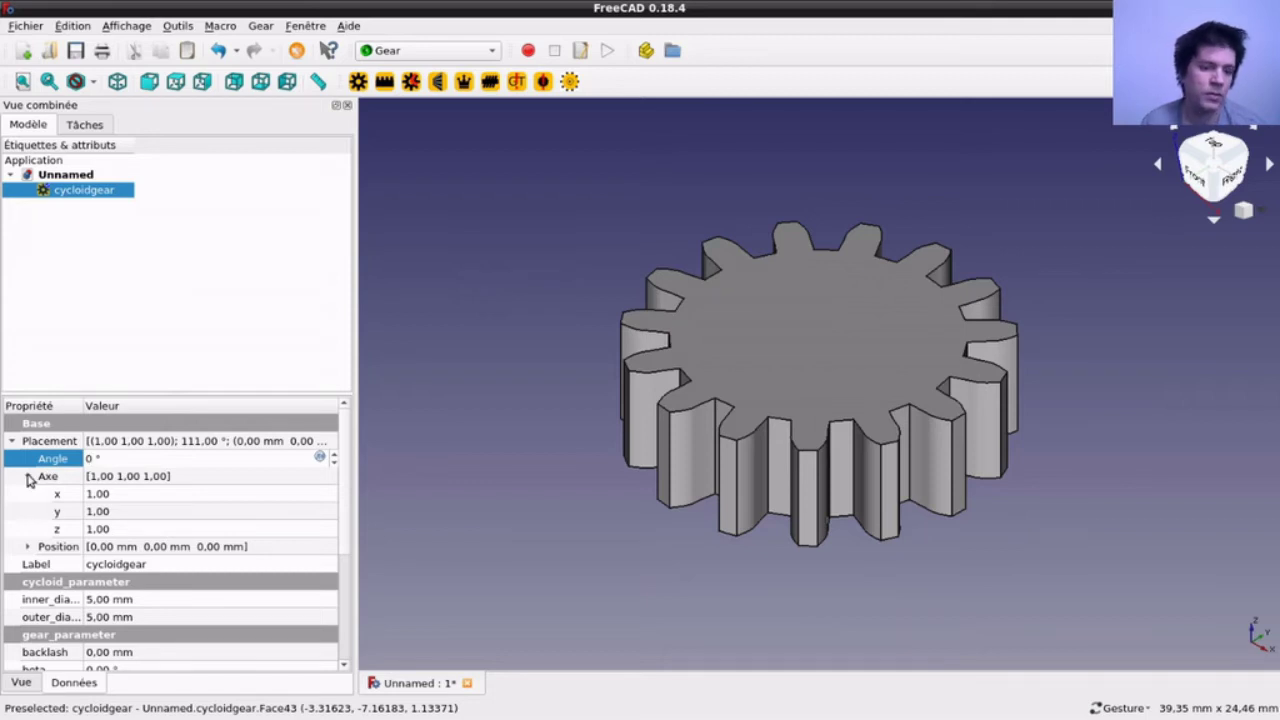
# Step: Spin the gear's x position back and forth, settling it at 0 mm
pyautogui.click(29, 549)
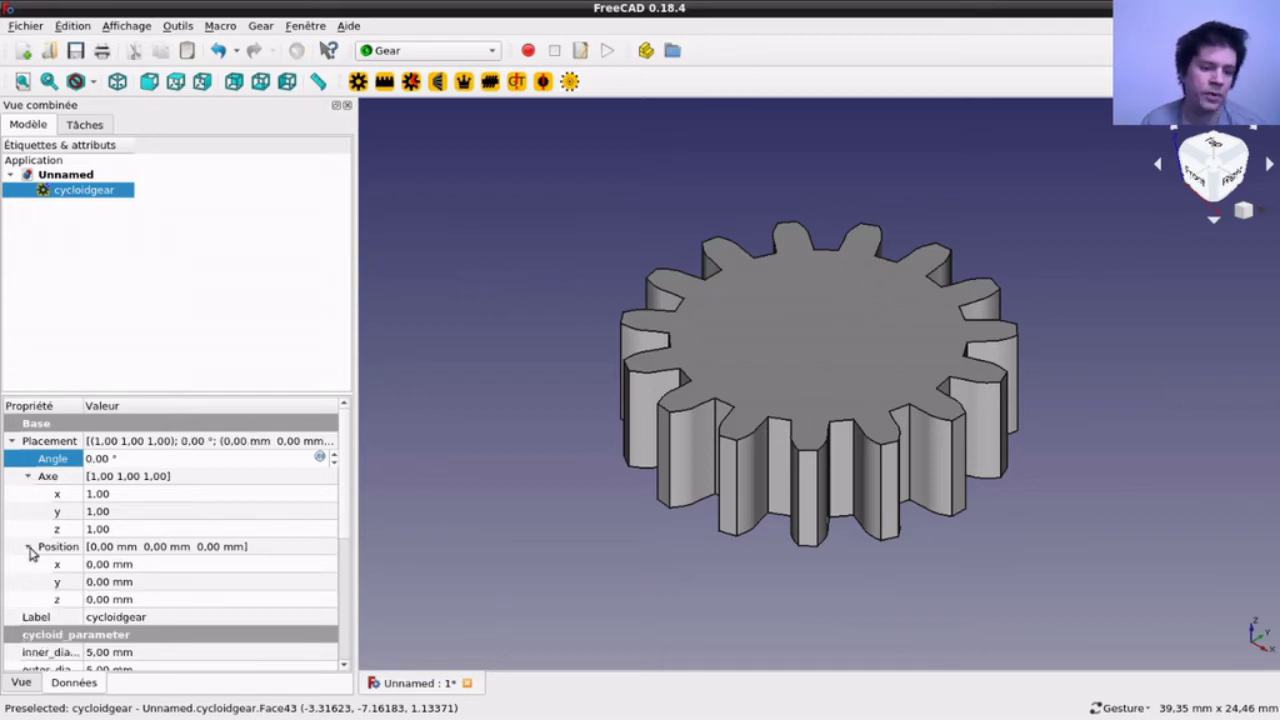
pyautogui.click(92, 565)
pyautogui.write('3')
pyautogui.scroll(-5, 110, 590)
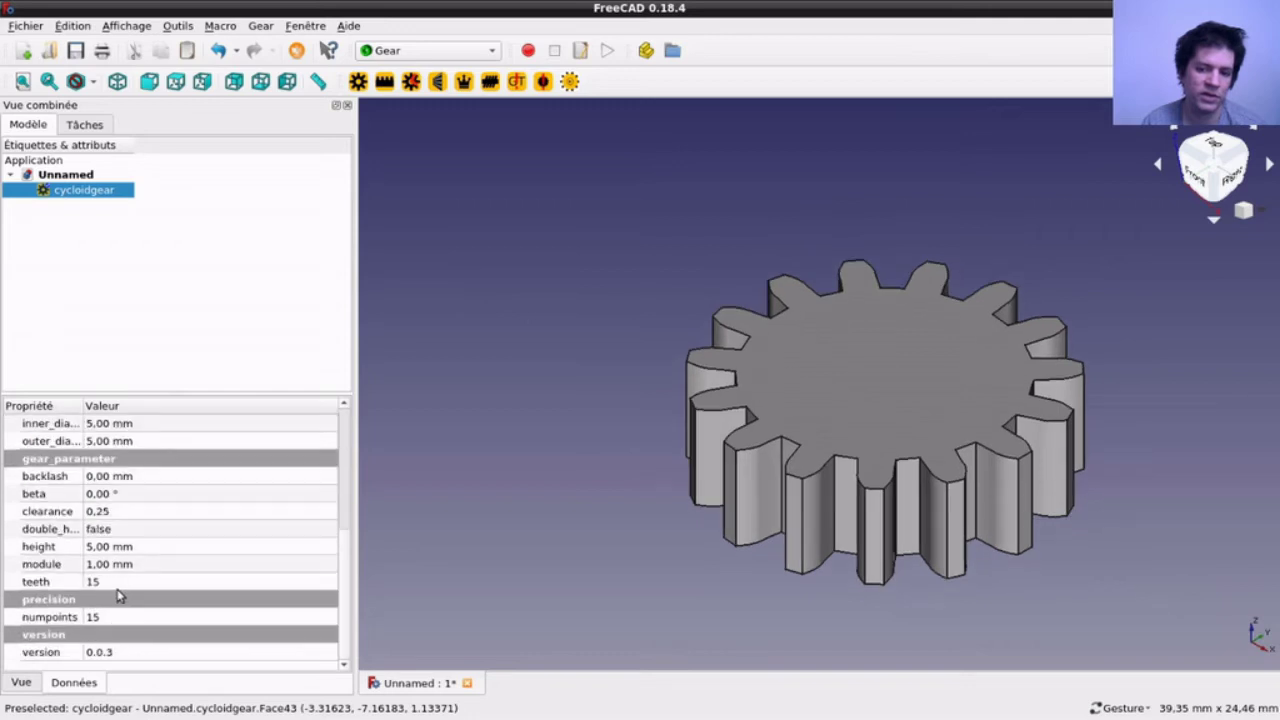
pyautogui.scroll(3, 153, 541)
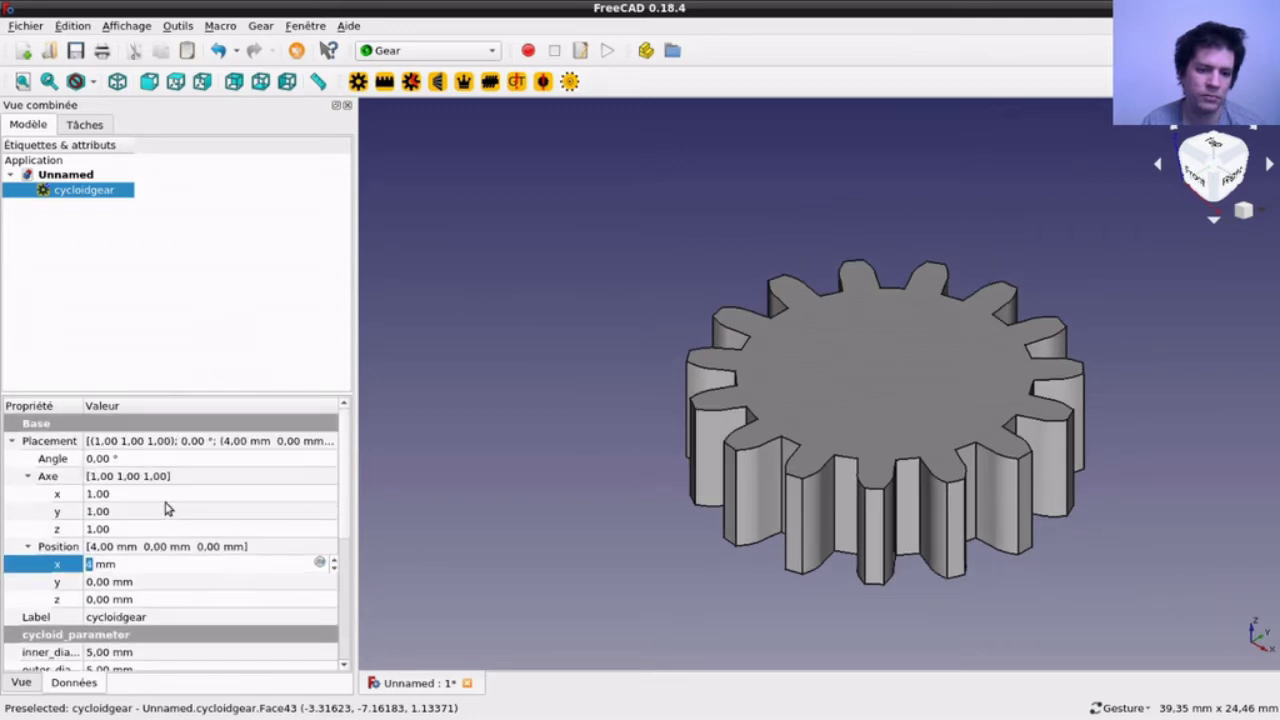
pyautogui.scroll(-3, 160, 545)
pyautogui.scroll(3, 173, 545)
pyautogui.scroll(1, 173, 545)
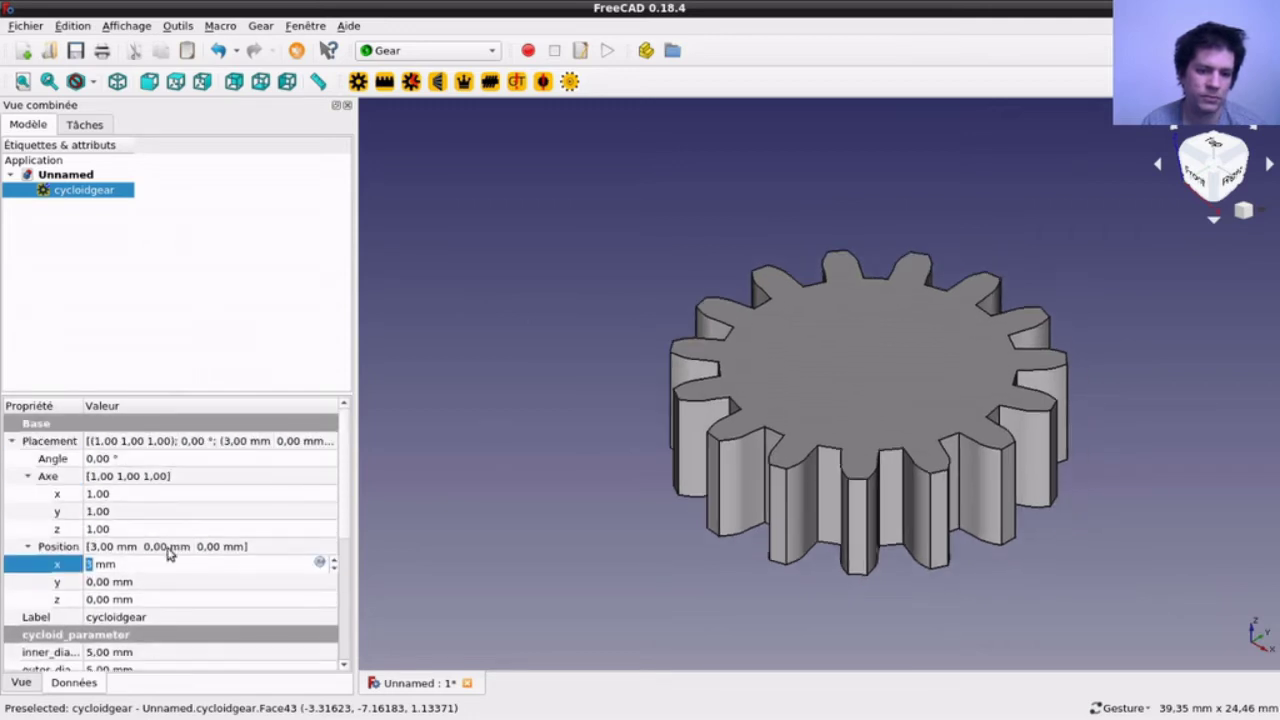
pyautogui.scroll(6, 591, 618)
pyautogui.scroll(-4, 591, 618)
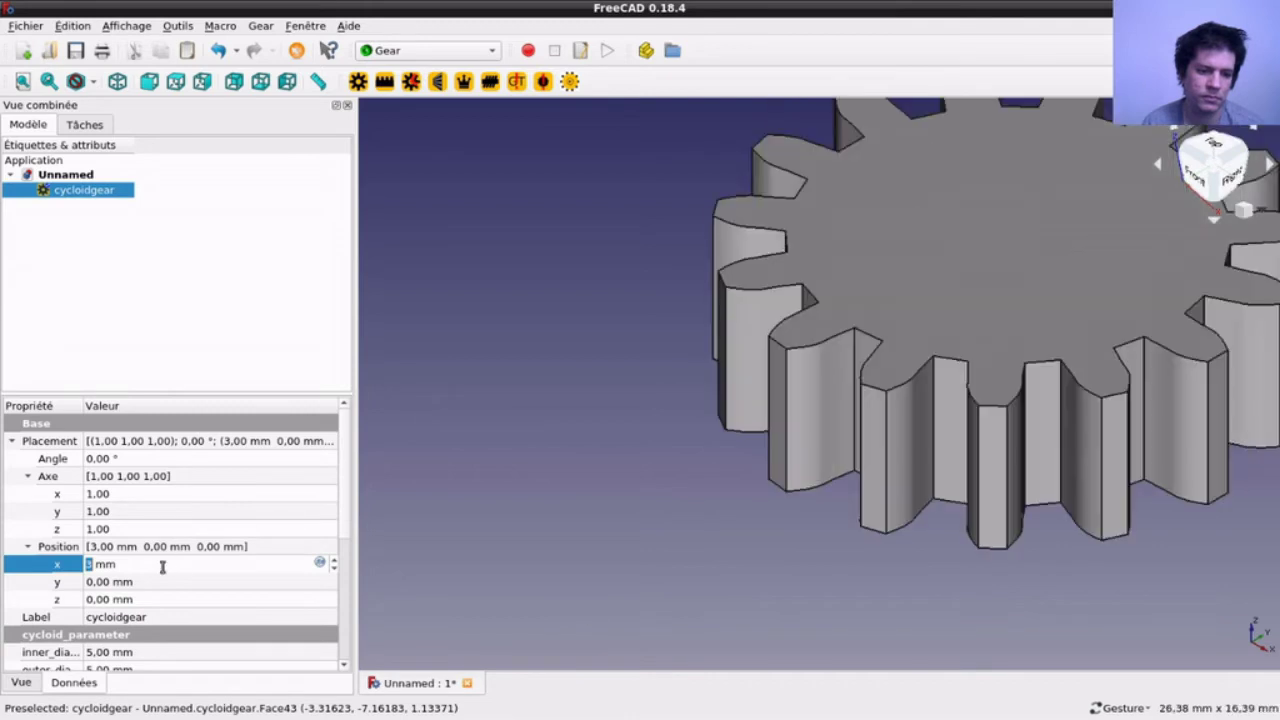
pyautogui.scroll(-2, 168, 563)
pyautogui.scroll(3, 168, 563)
pyautogui.scroll(-1, 185, 580)
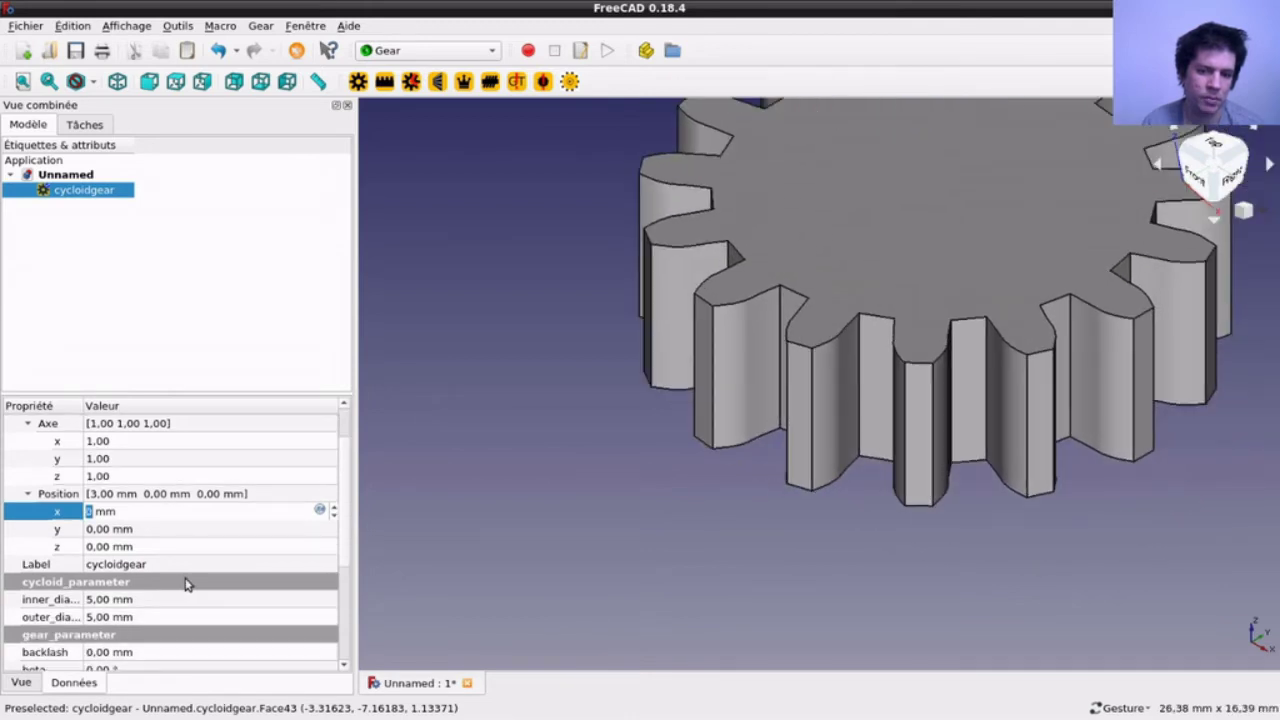
pyautogui.scroll(-1, 189, 583)
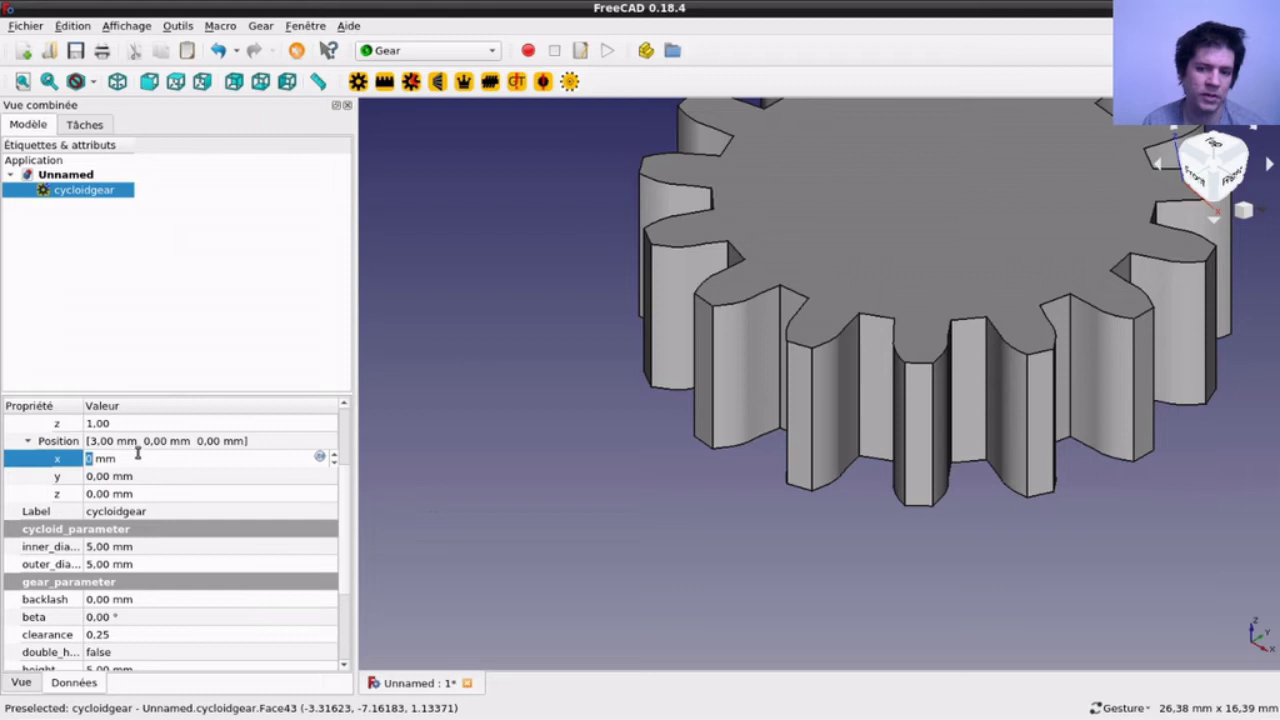
pyautogui.scroll(-2, 621, 451)
pyautogui.scroll(-1, 626, 420)
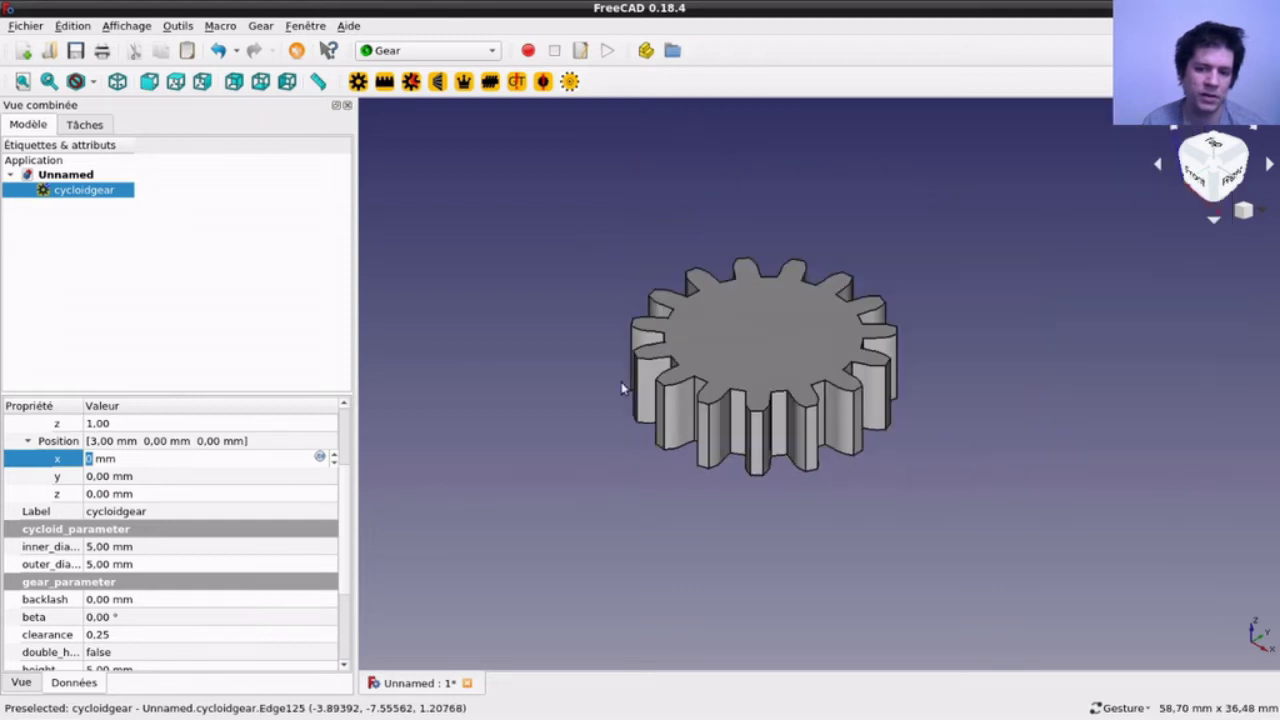
pyautogui.scroll(4, 600, 400)
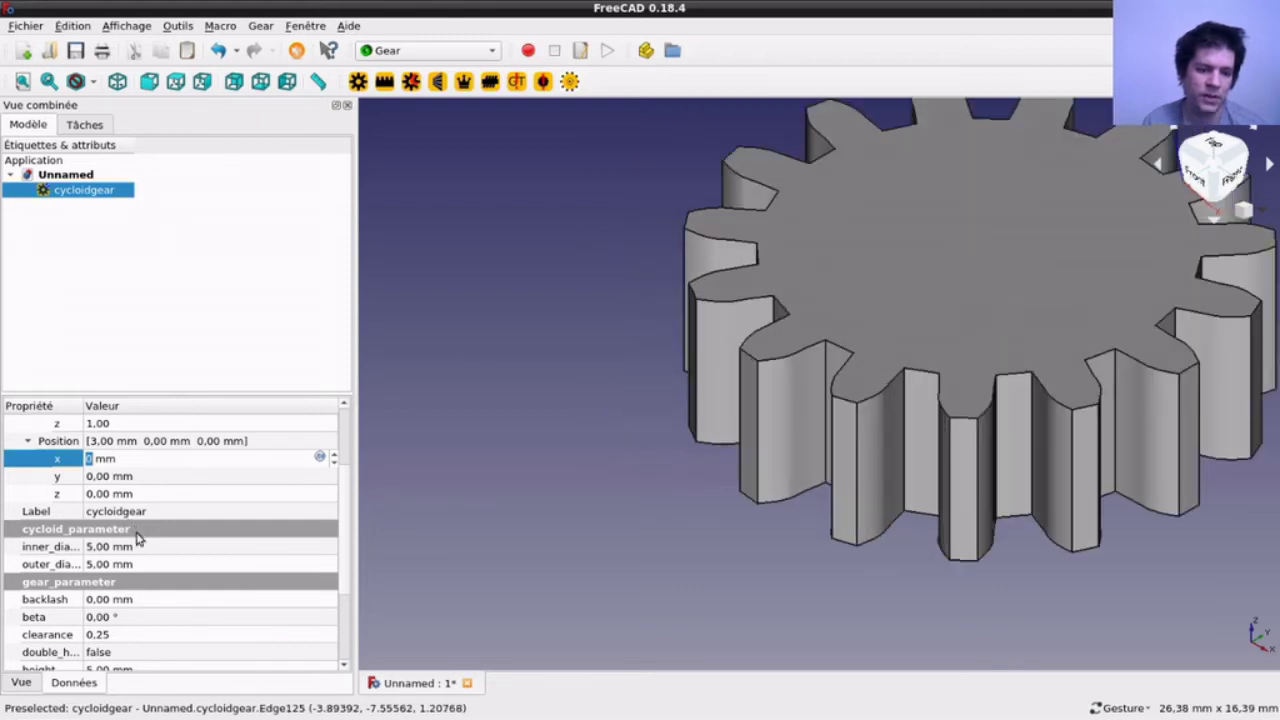
pyautogui.scroll(-2, 140, 545)
pyautogui.scroll(4, 150, 550)
pyautogui.scroll(1, 156, 548)
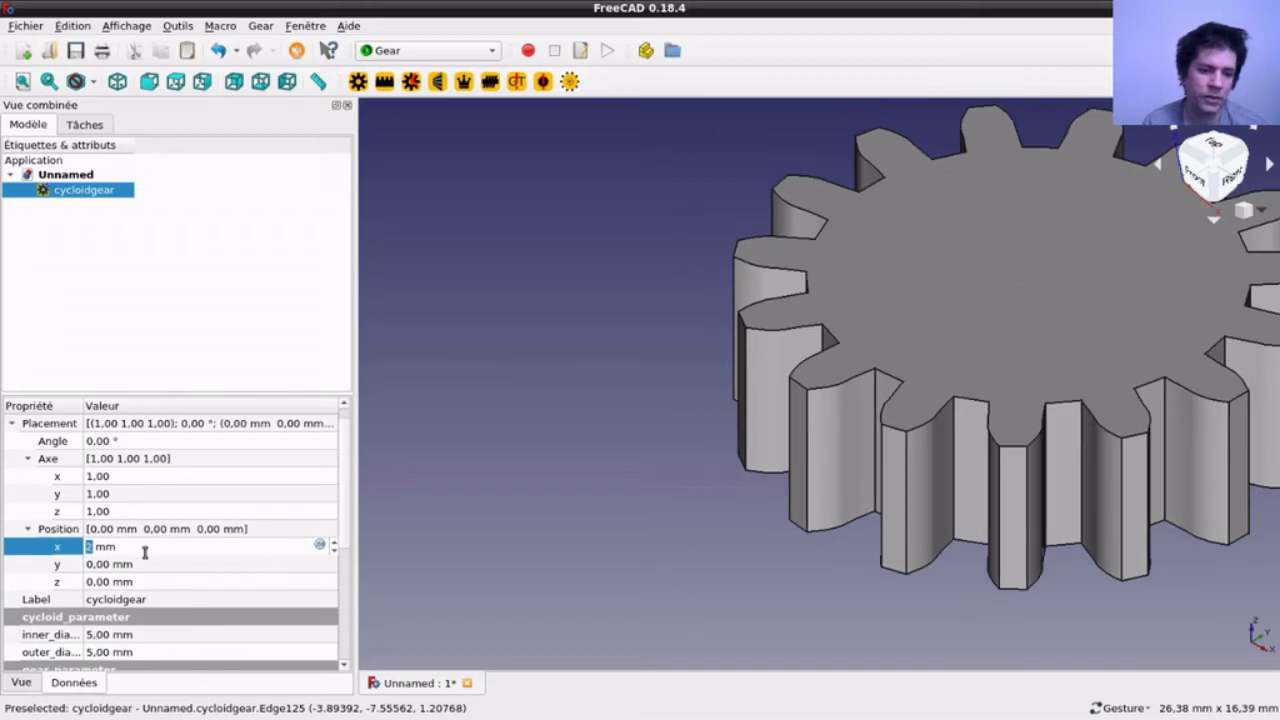
pyautogui.scroll(2, 149, 549)
pyautogui.scroll(2, 149, 554)
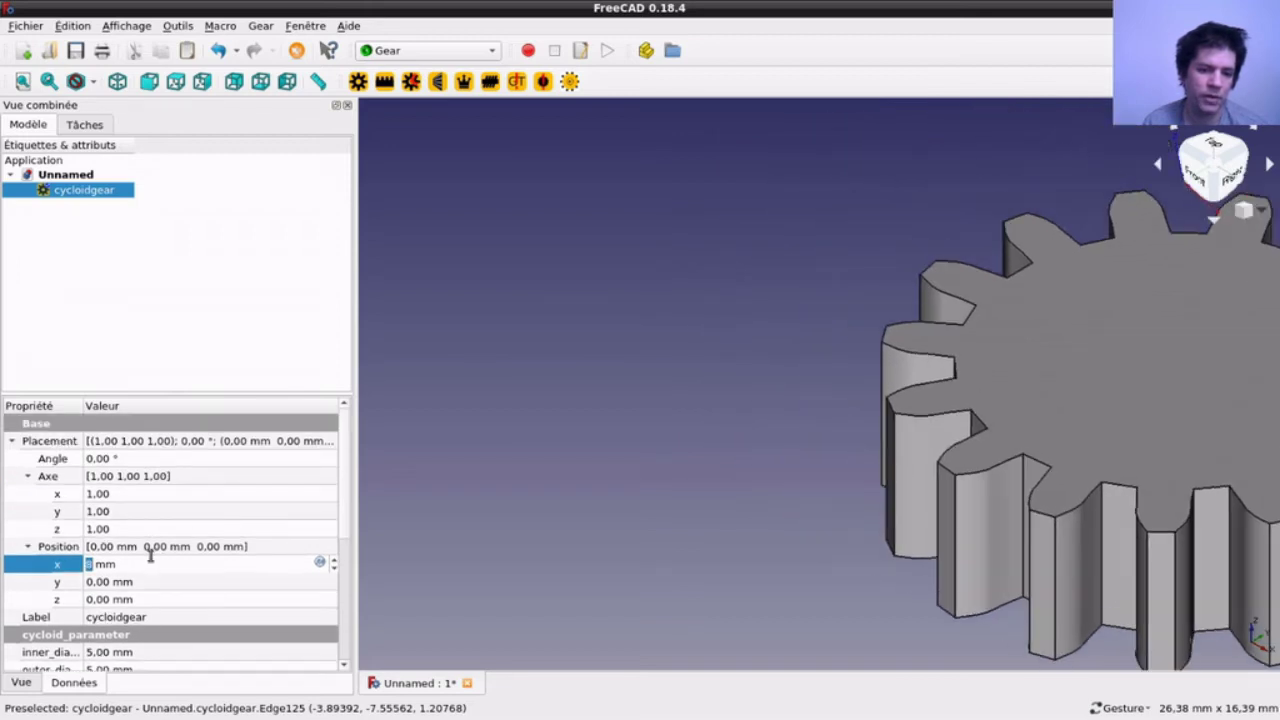
pyautogui.scroll(-2, 150, 556)
pyautogui.scroll(-1, 150, 558)
pyautogui.scroll(-1, 145, 565)
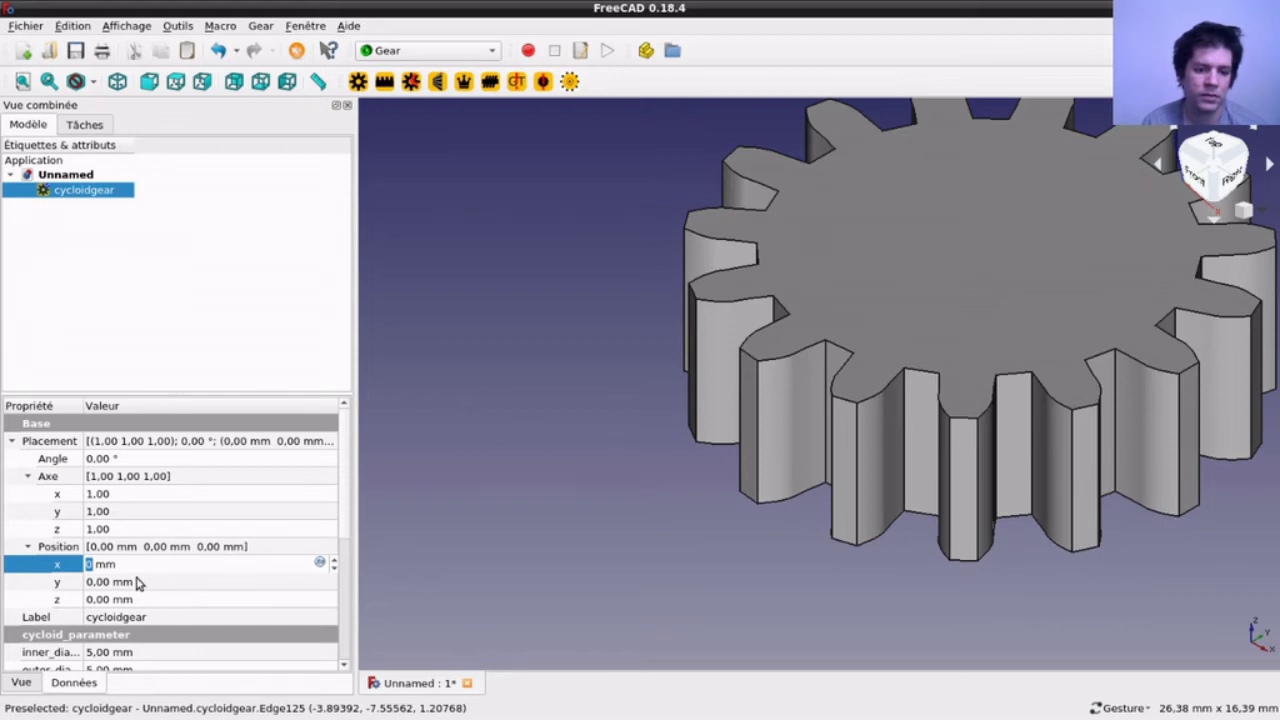
# Step: Return the y and z positions to 0 mm
pyautogui.click(140, 582)
pyautogui.scroll(1, 142, 581)
pyautogui.scroll(1, 148, 580)
pyautogui.scroll(-1, 149, 580)
pyautogui.scroll(-1, 149, 580)
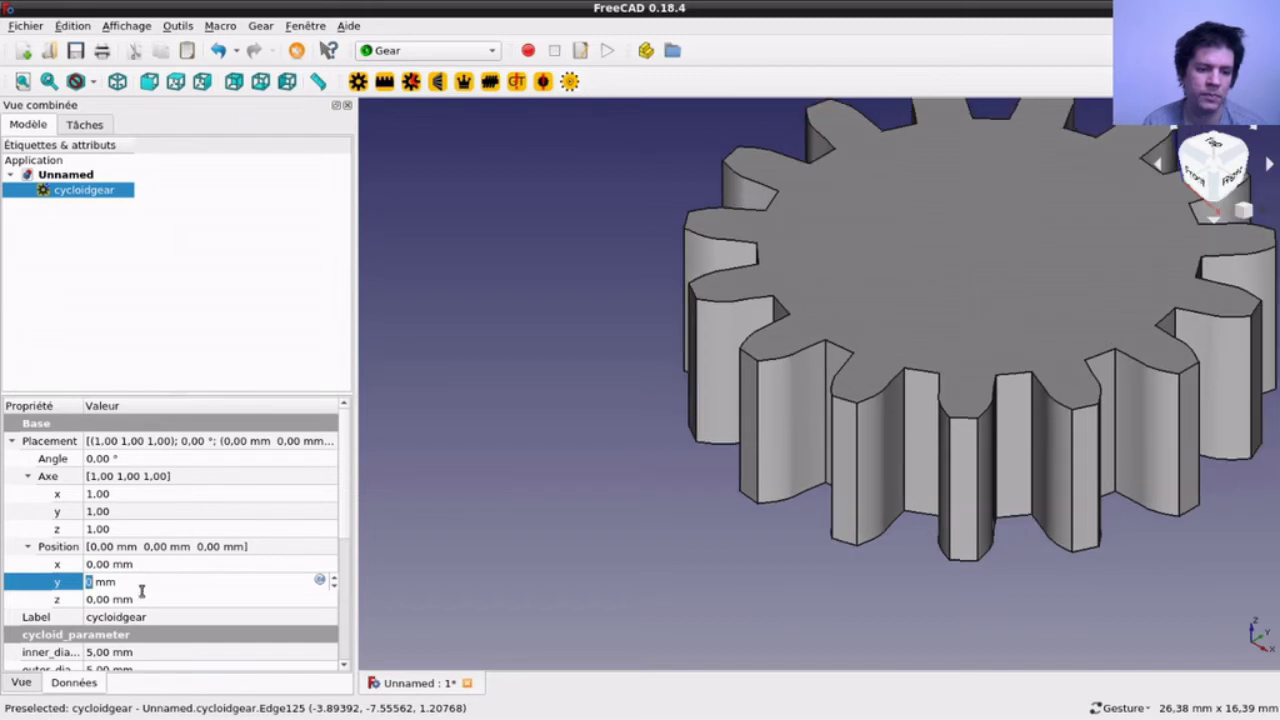
pyautogui.click(154, 600)
pyautogui.scroll(2, 155, 600)
pyautogui.scroll(4, 156, 599)
pyautogui.scroll(-6, 158, 598)
pyautogui.scroll(-1, 160, 597)
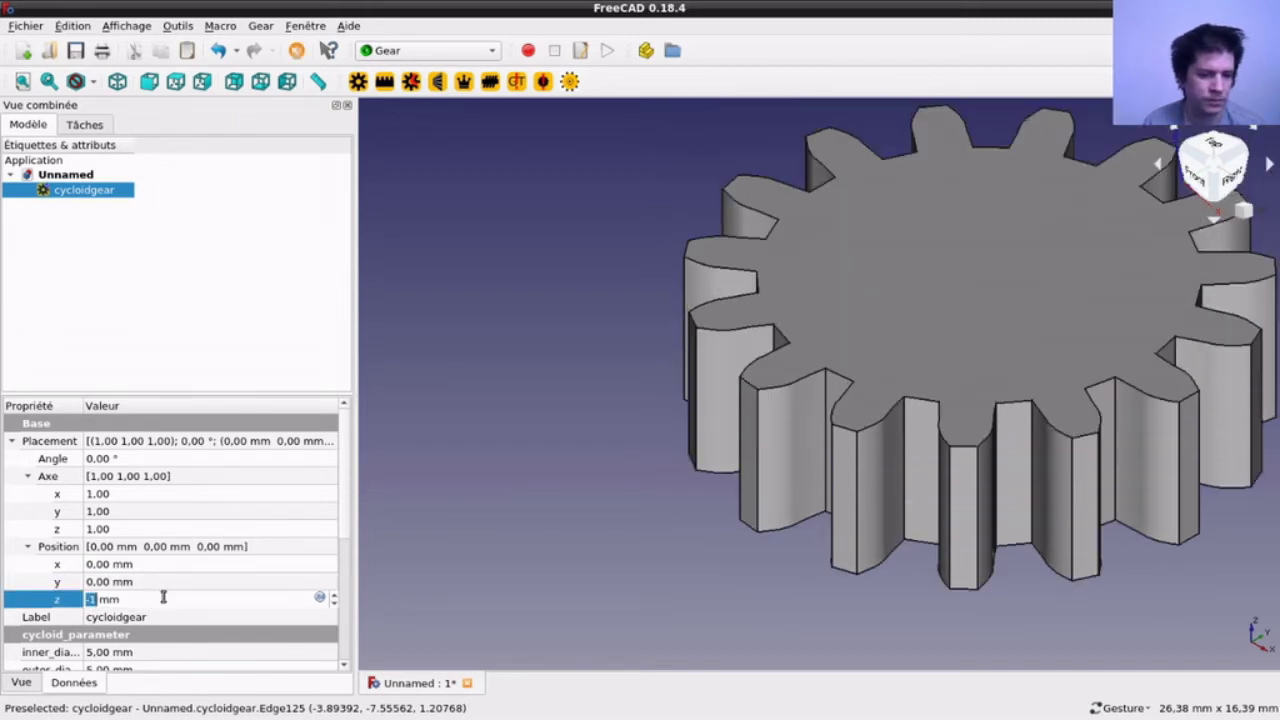
pyautogui.scroll(1, 163, 597)
# Step: Collapse the Position, Axis and Placement property groups
pyautogui.click(28, 546)
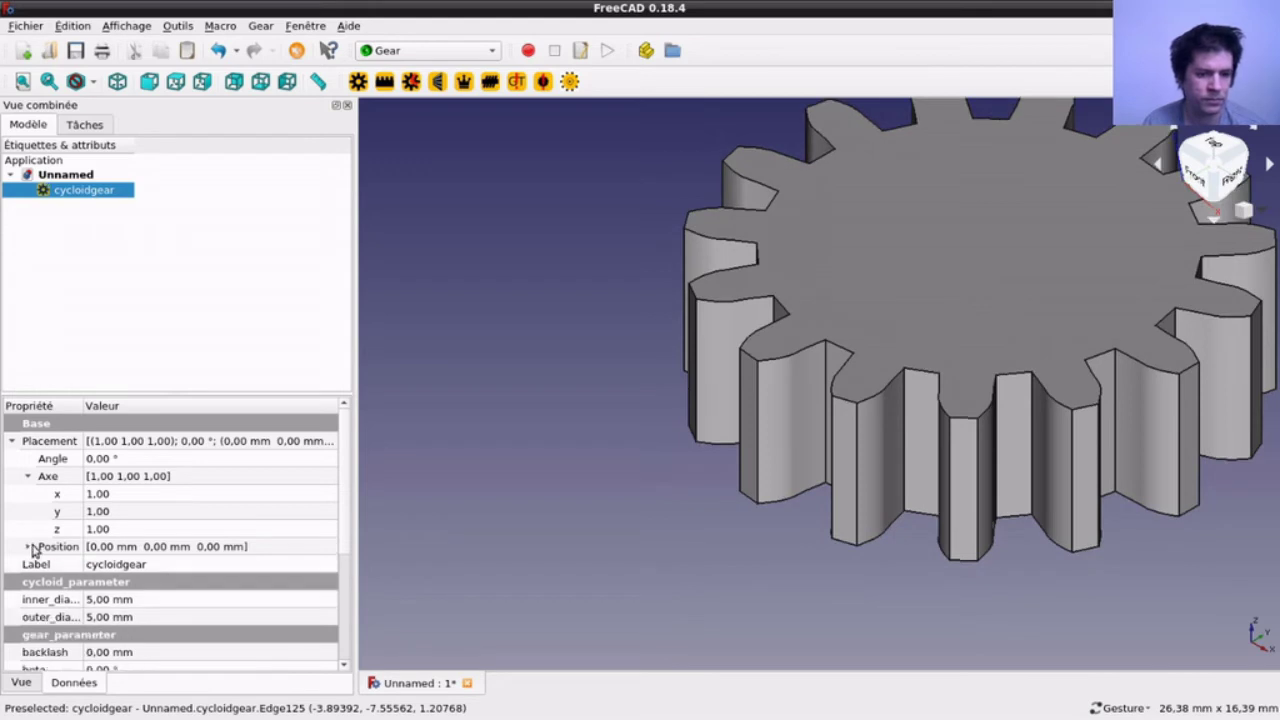
pyautogui.click(45, 478)
pyautogui.click(28, 476)
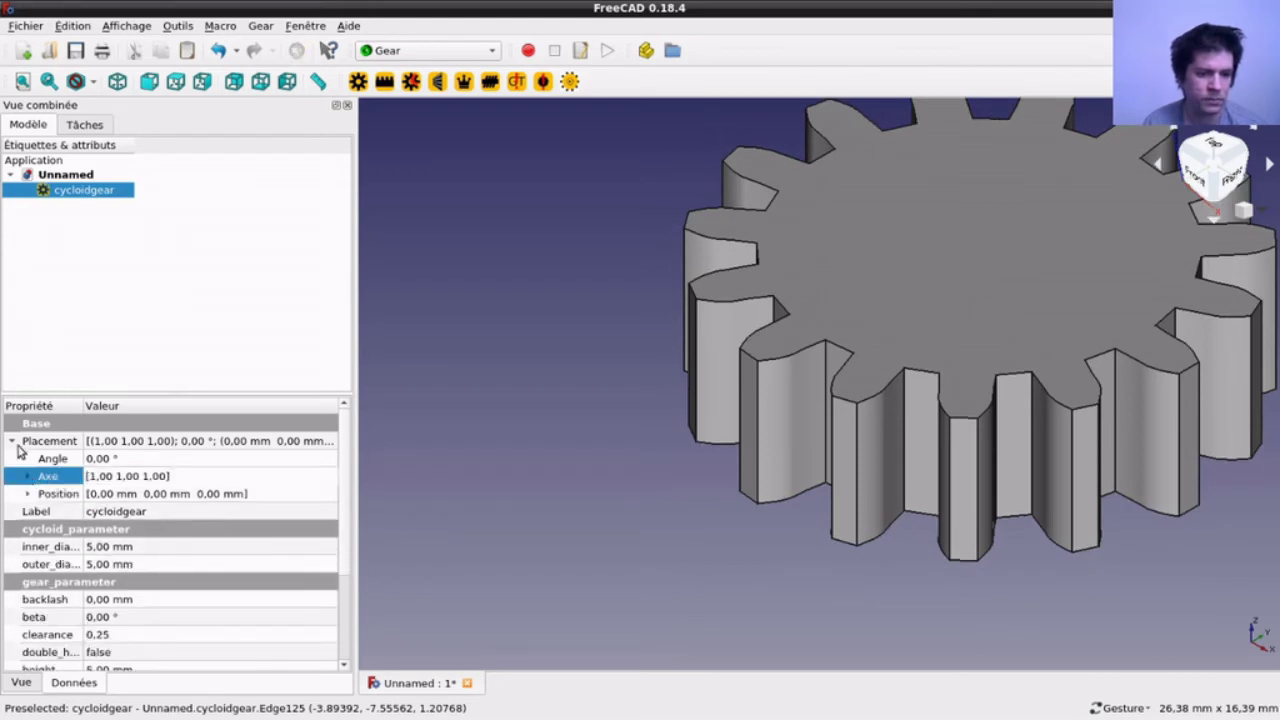
pyautogui.click(13, 442)
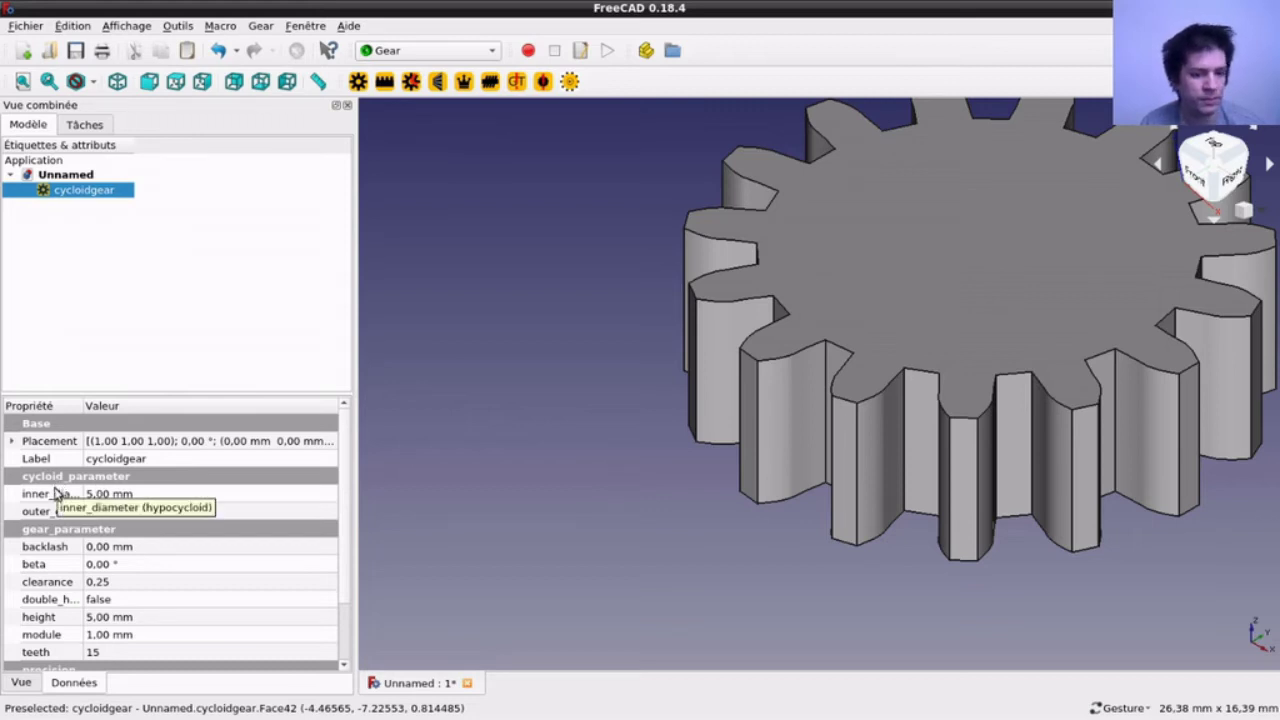
# Step: Lower the inner diameter to 3 mm as a first trial
pyautogui.click(57, 492)
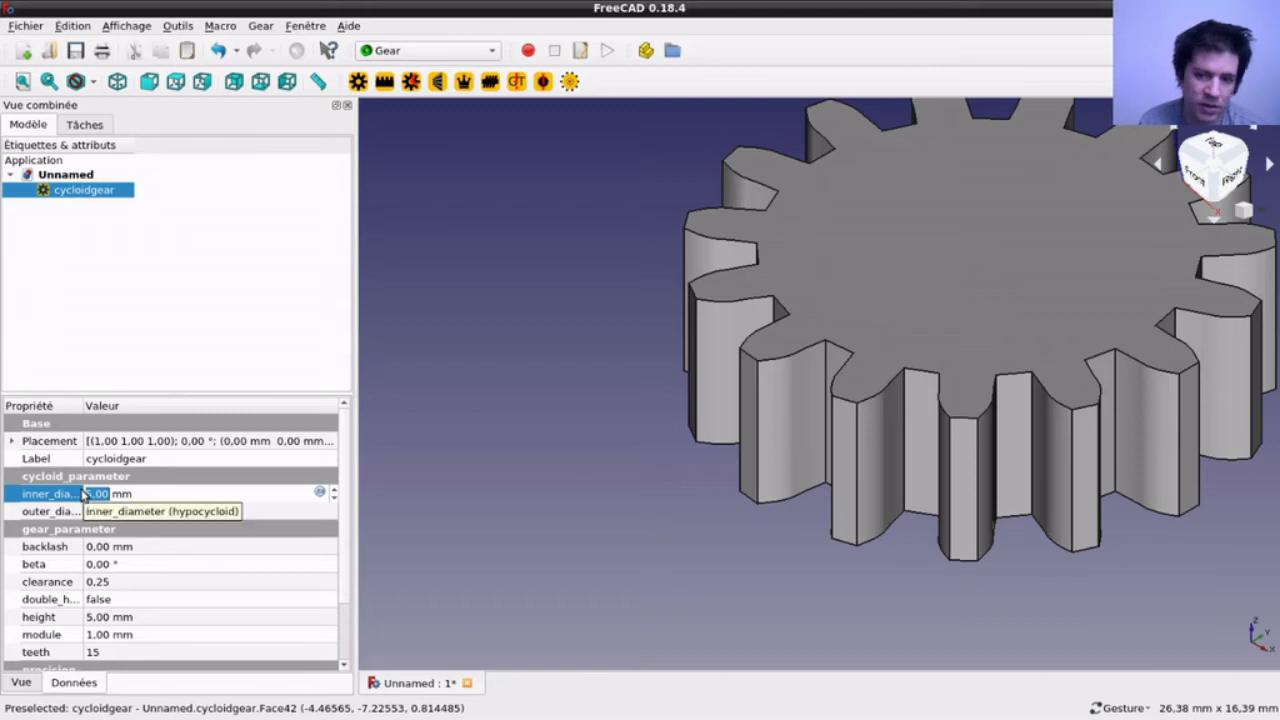
pyautogui.scroll(-1, 83, 494)
pyautogui.write('4')
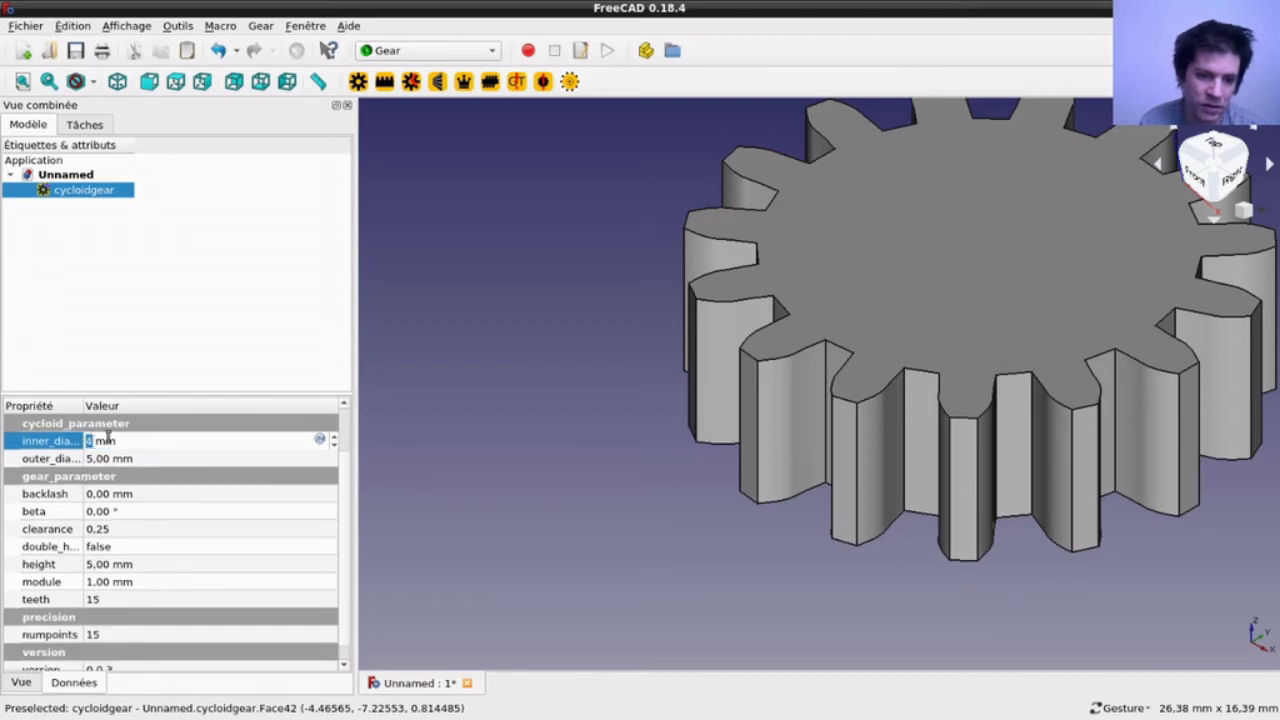
pyautogui.press('Down')
pyautogui.click(601, 426)
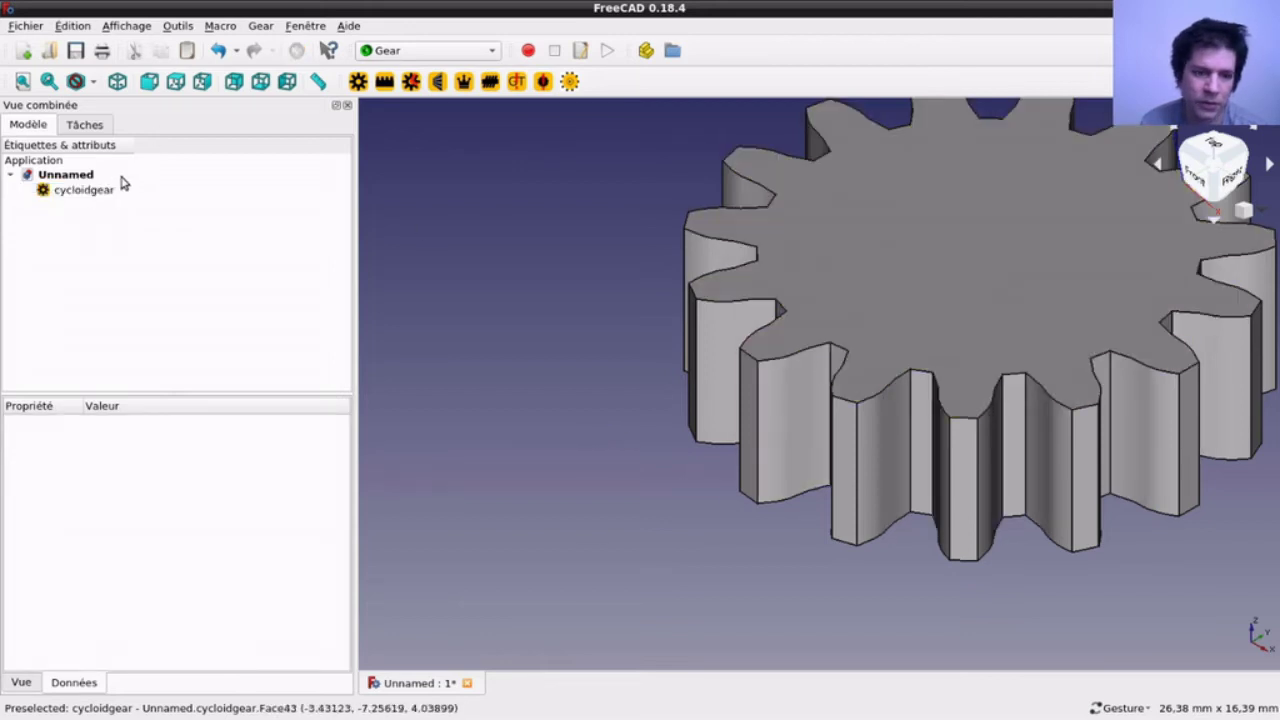
# Step: Adjust the outer diameter with the spin box, then dismiss the transform panel
pyautogui.click(97, 191)
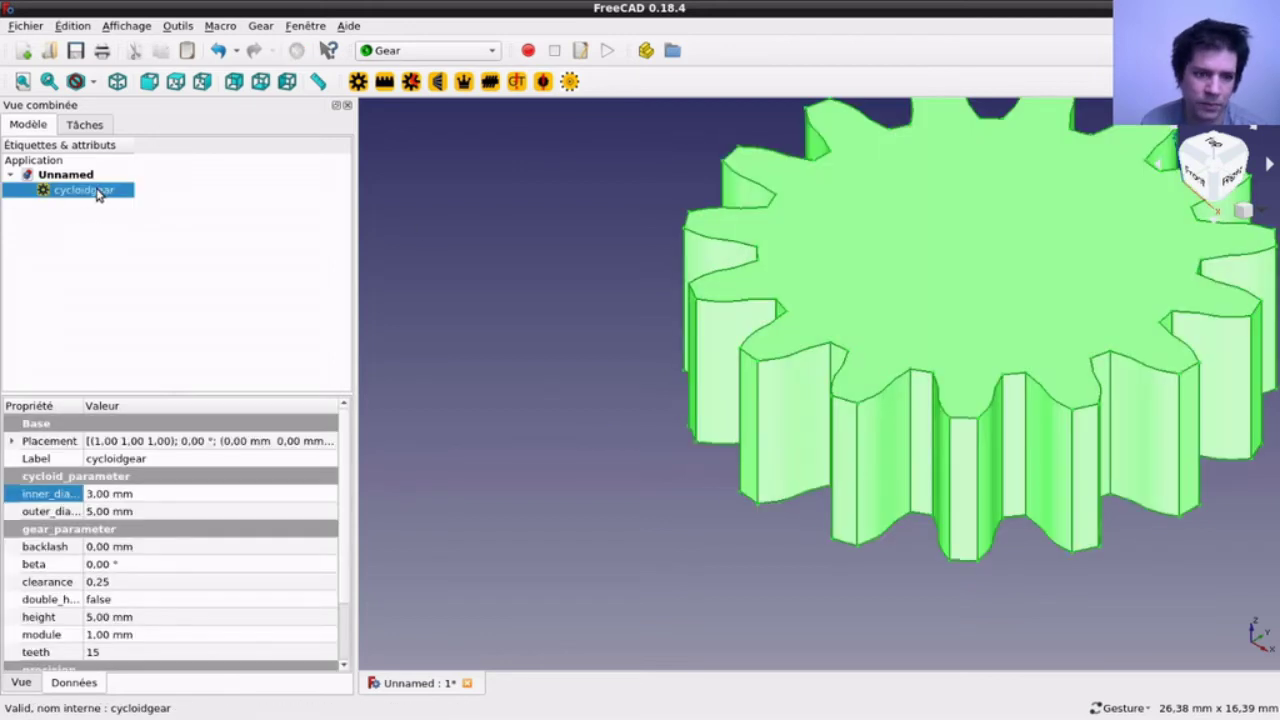
pyautogui.click(124, 511)
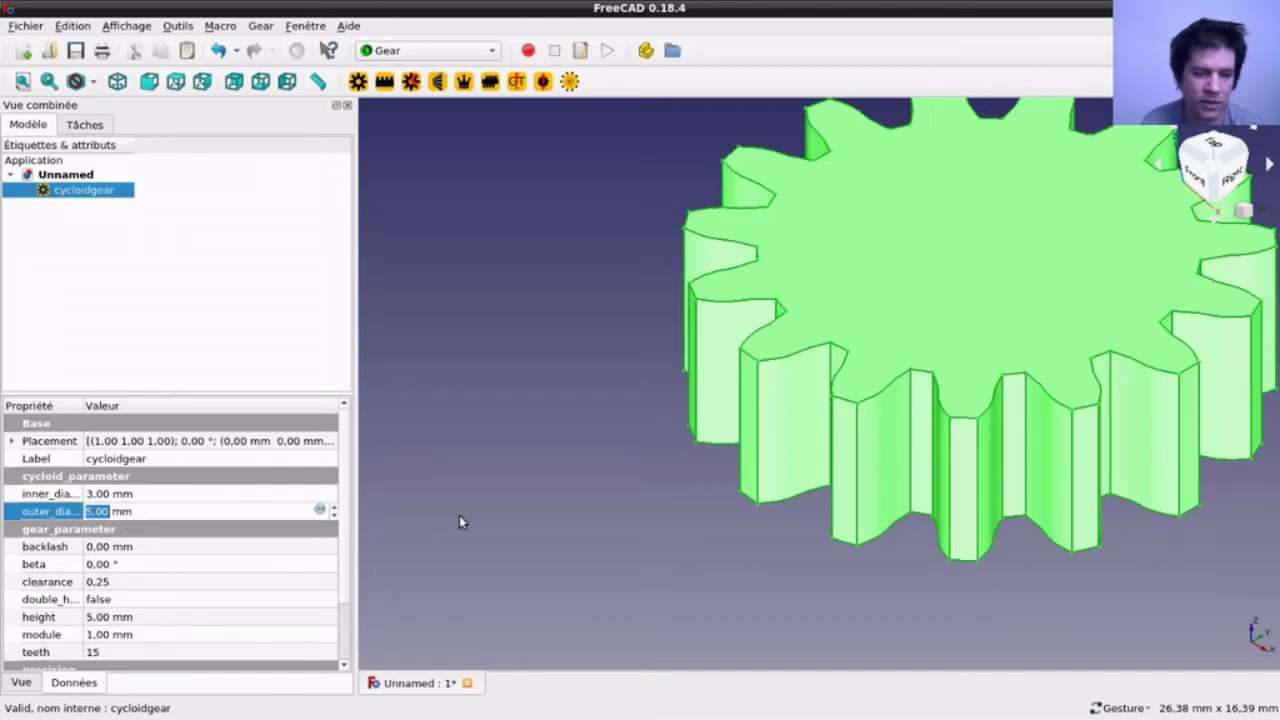
pyautogui.scroll(5, 459, 515)
pyautogui.scroll(-3, 459, 515)
pyautogui.scroll(-4, 459, 515)
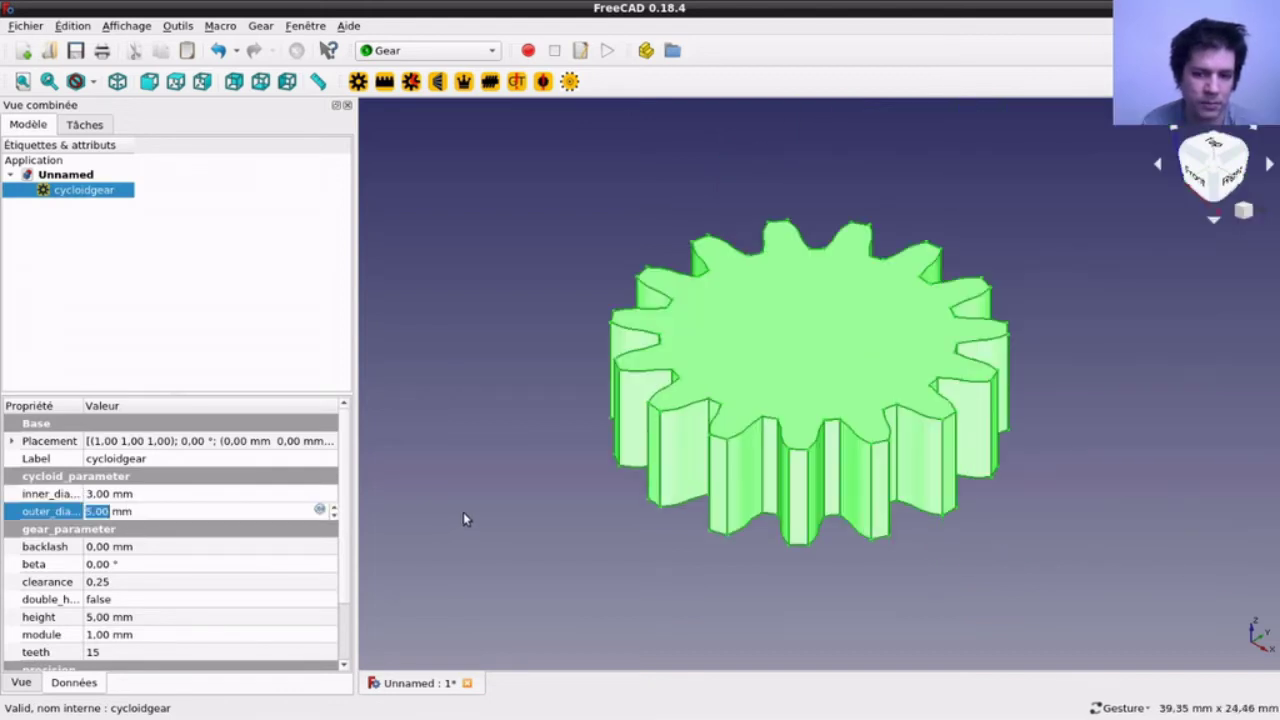
pyautogui.scroll(1, 157, 511)
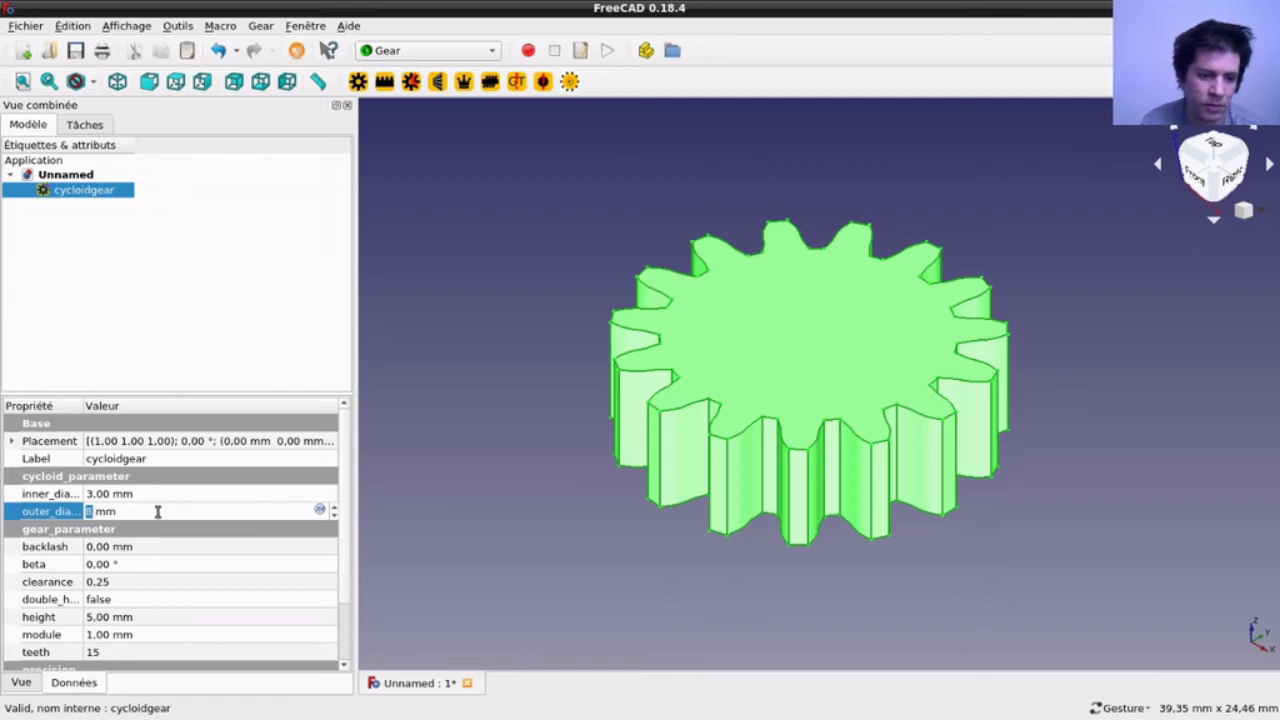
pyautogui.click(534, 477)
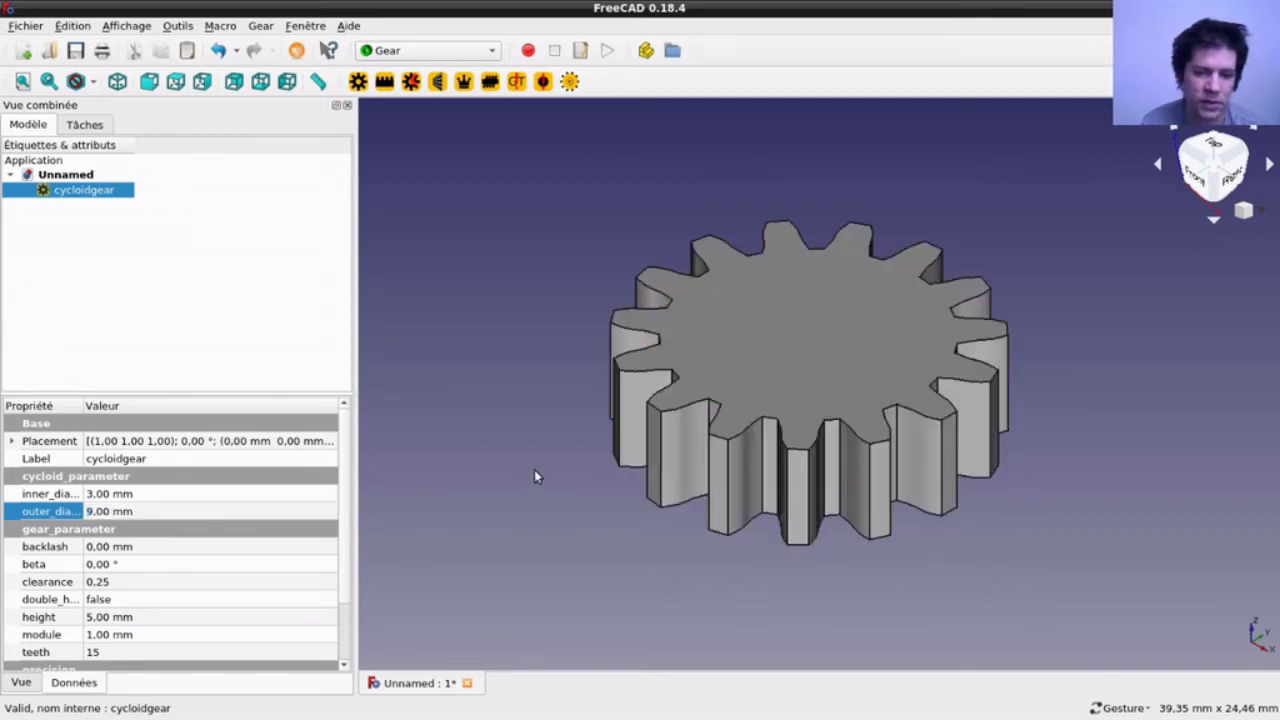
pyautogui.doubleClick(84, 191)
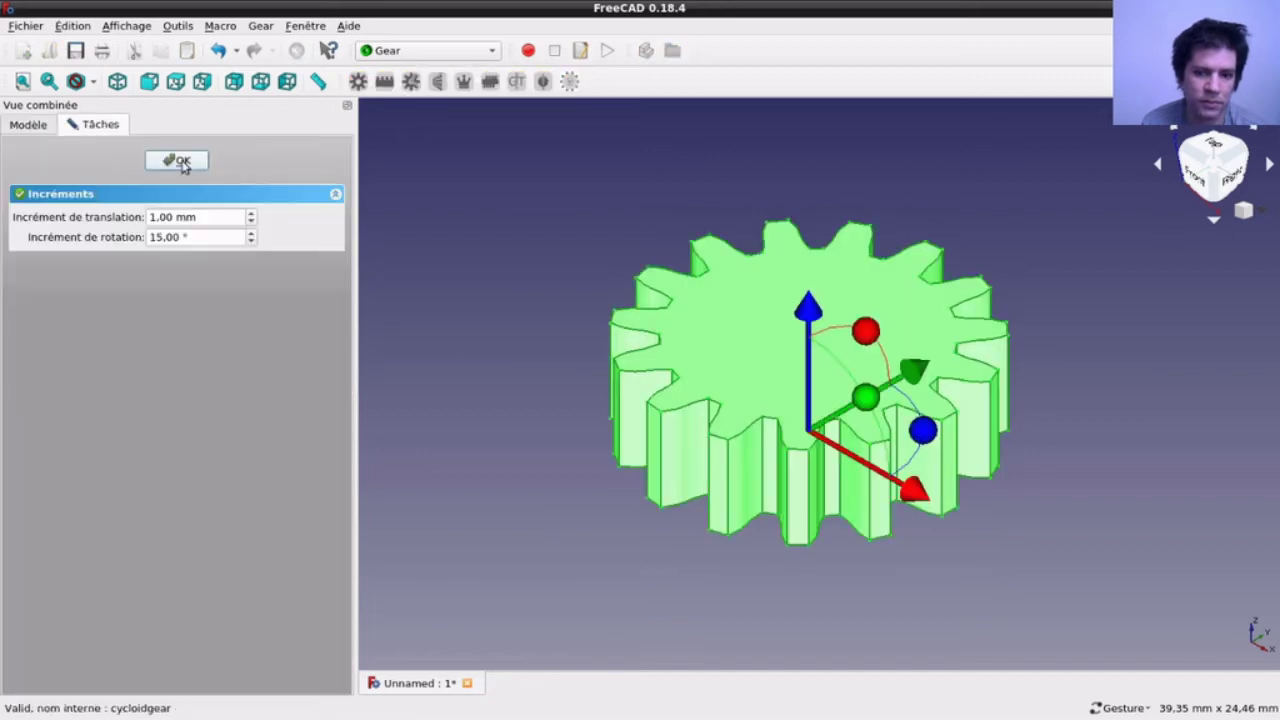
pyautogui.click(176, 163)
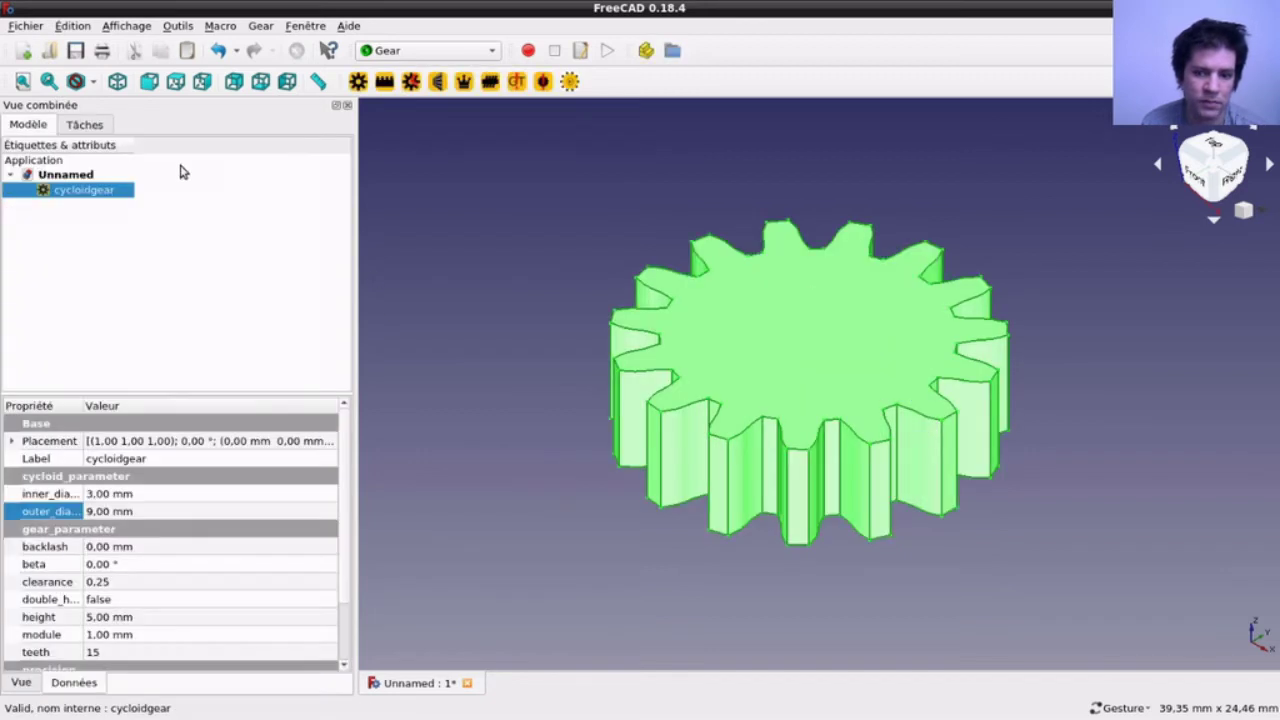
# Step: Set the cycloid gear's inner diameter to 6 mm
pyautogui.click(152, 493)
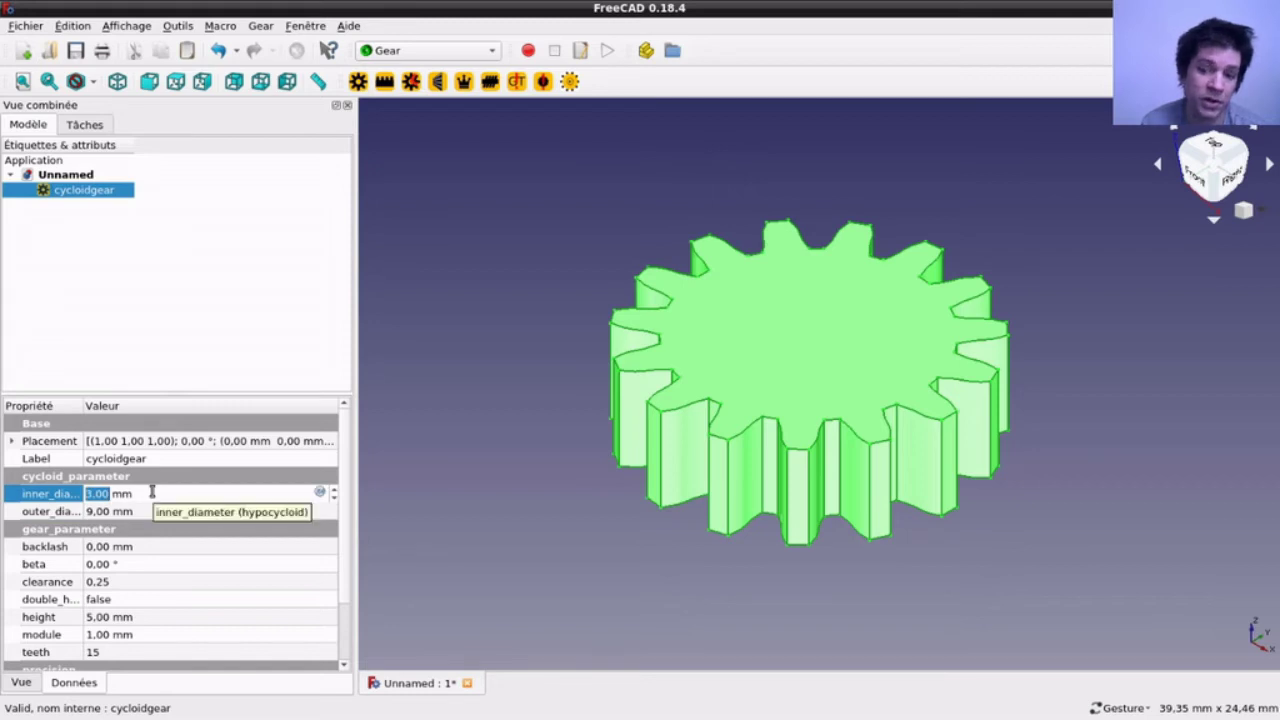
pyautogui.write('6')
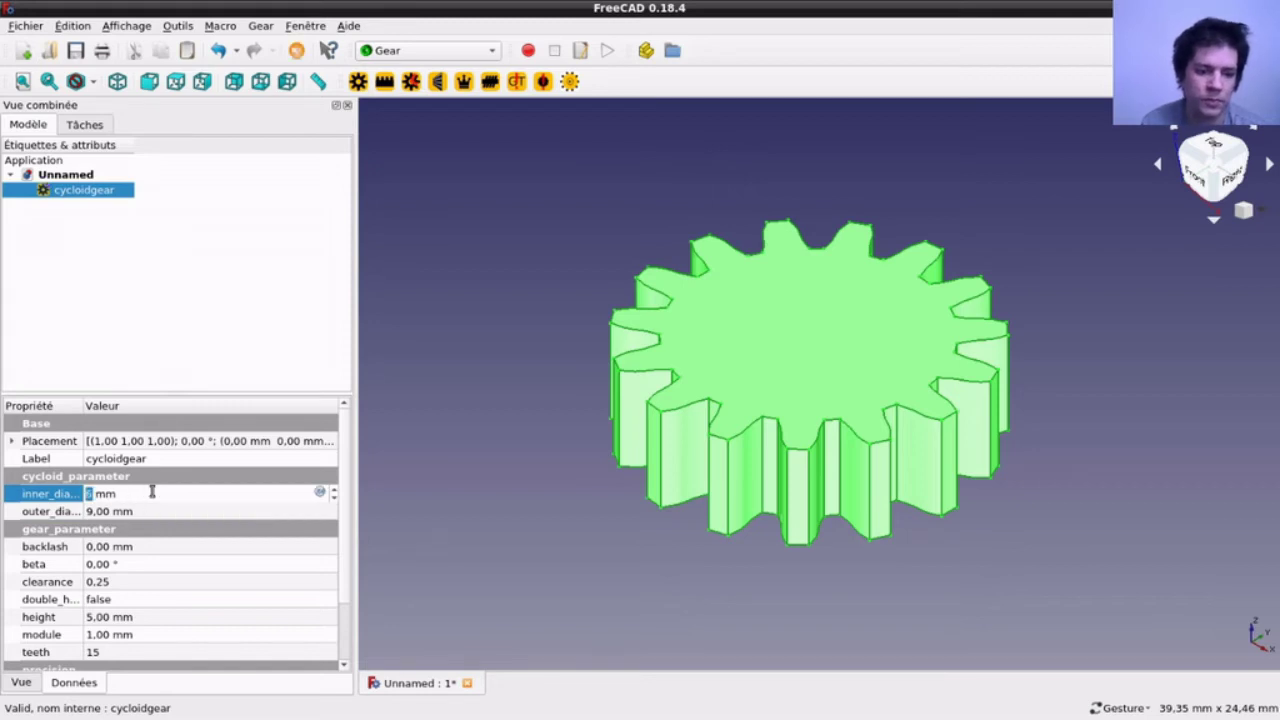
pyautogui.click(473, 410)
pyautogui.click(473, 417)
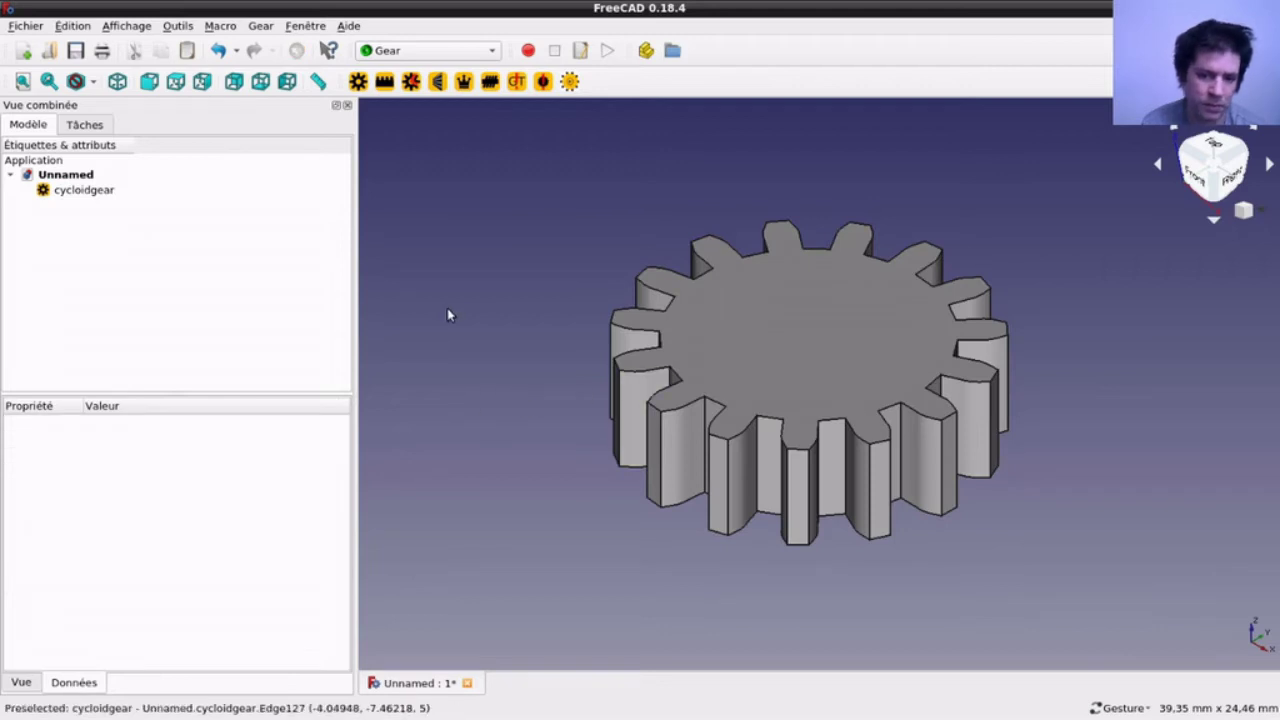
# Step: Set the cycloid gear's outer diameter to 13 mm
pyautogui.click(98, 190)
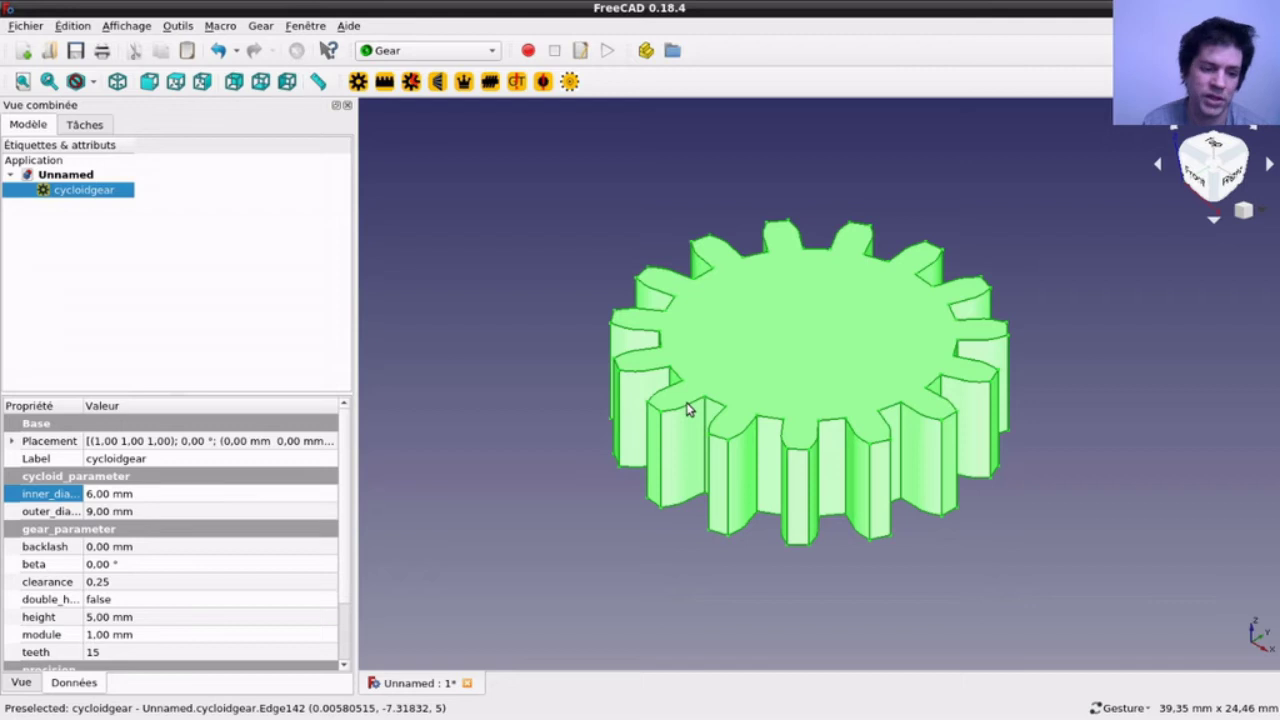
pyautogui.click(66, 512)
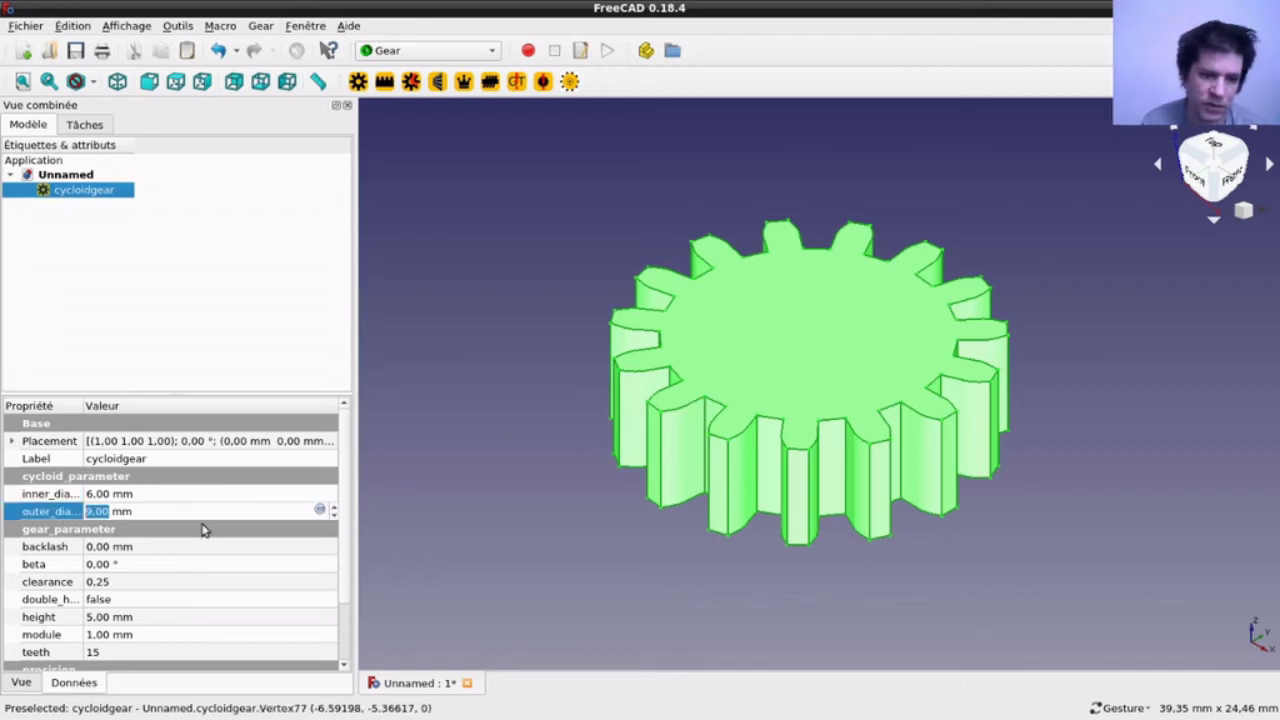
pyautogui.write('13')
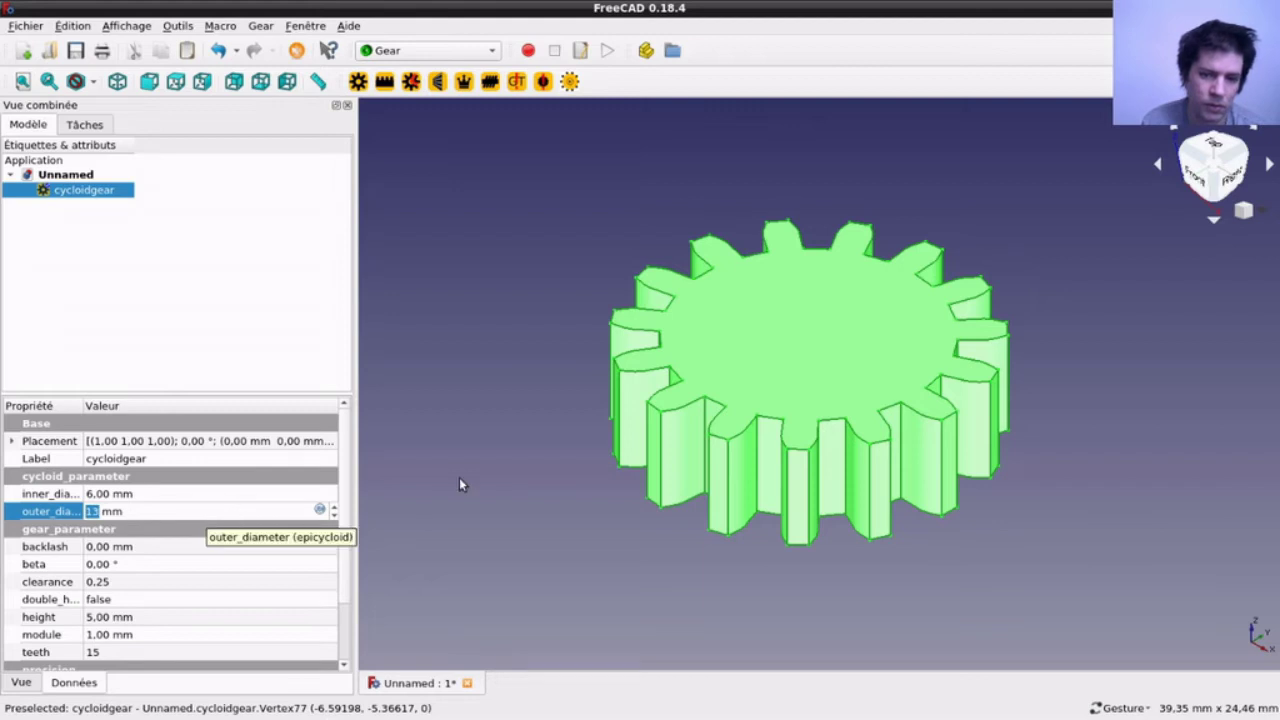
pyautogui.click(436, 459)
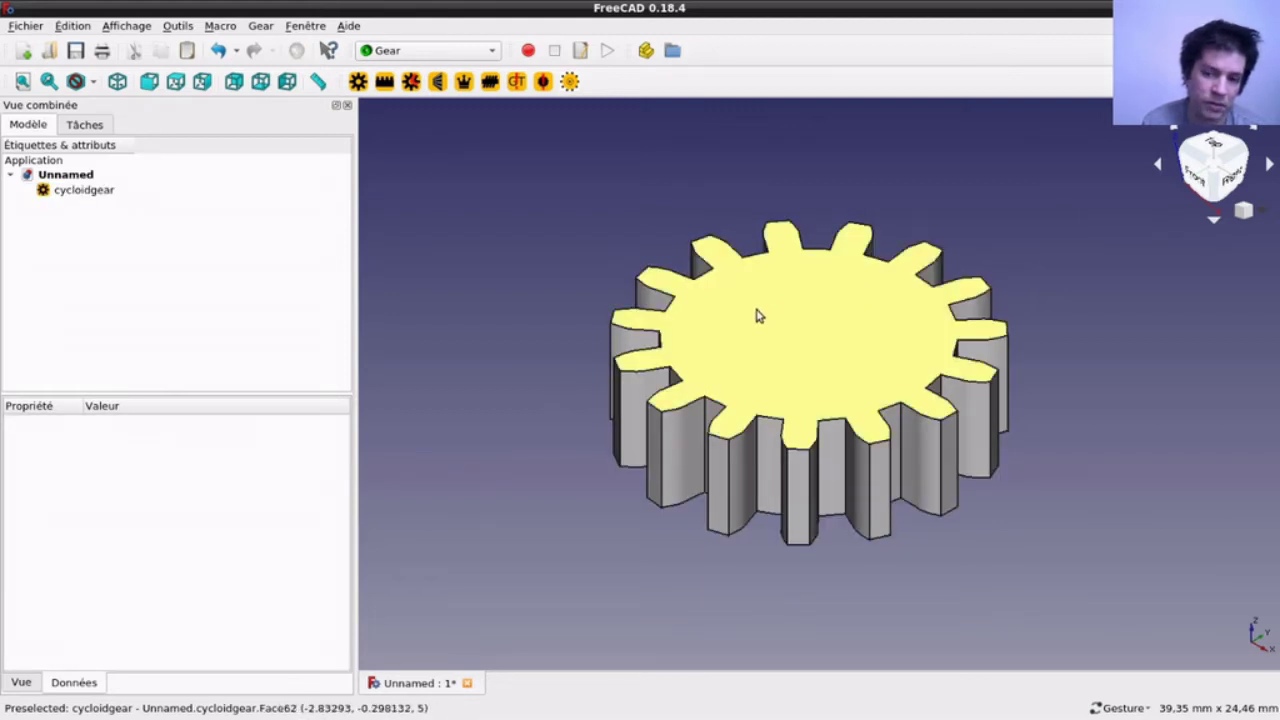
pyautogui.click(82, 191)
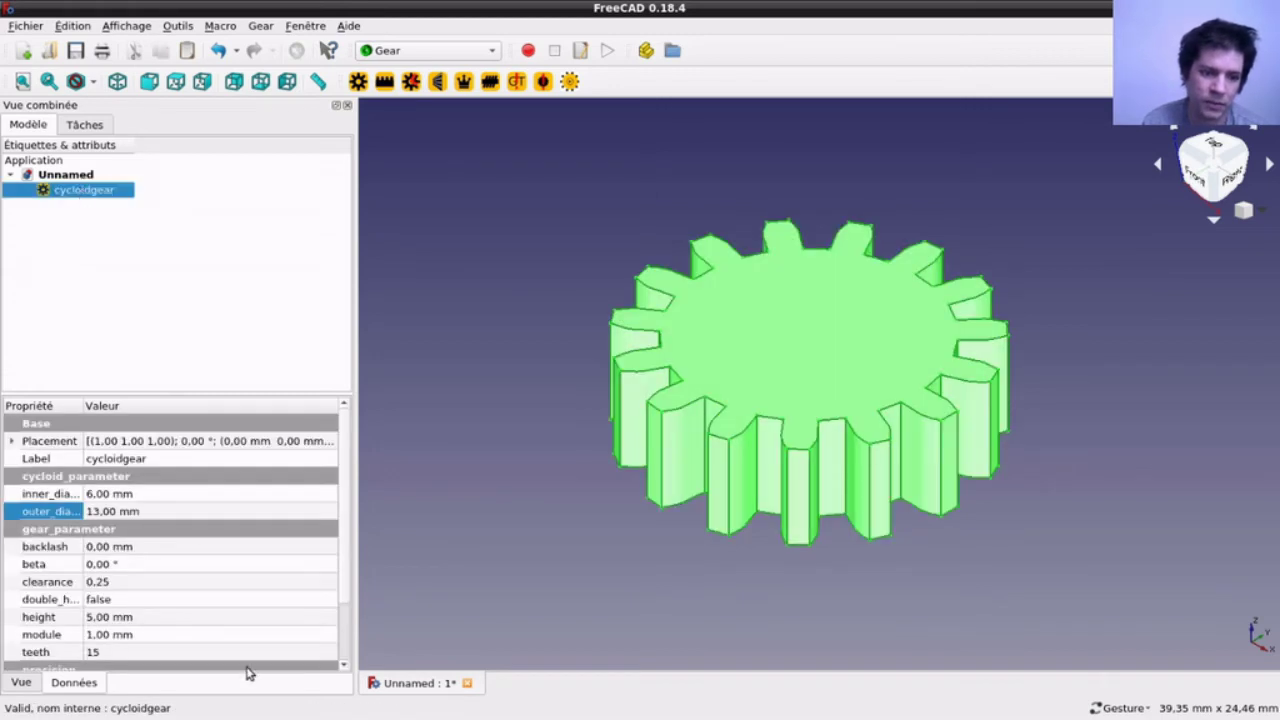
pyautogui.scroll(-2, 208, 580)
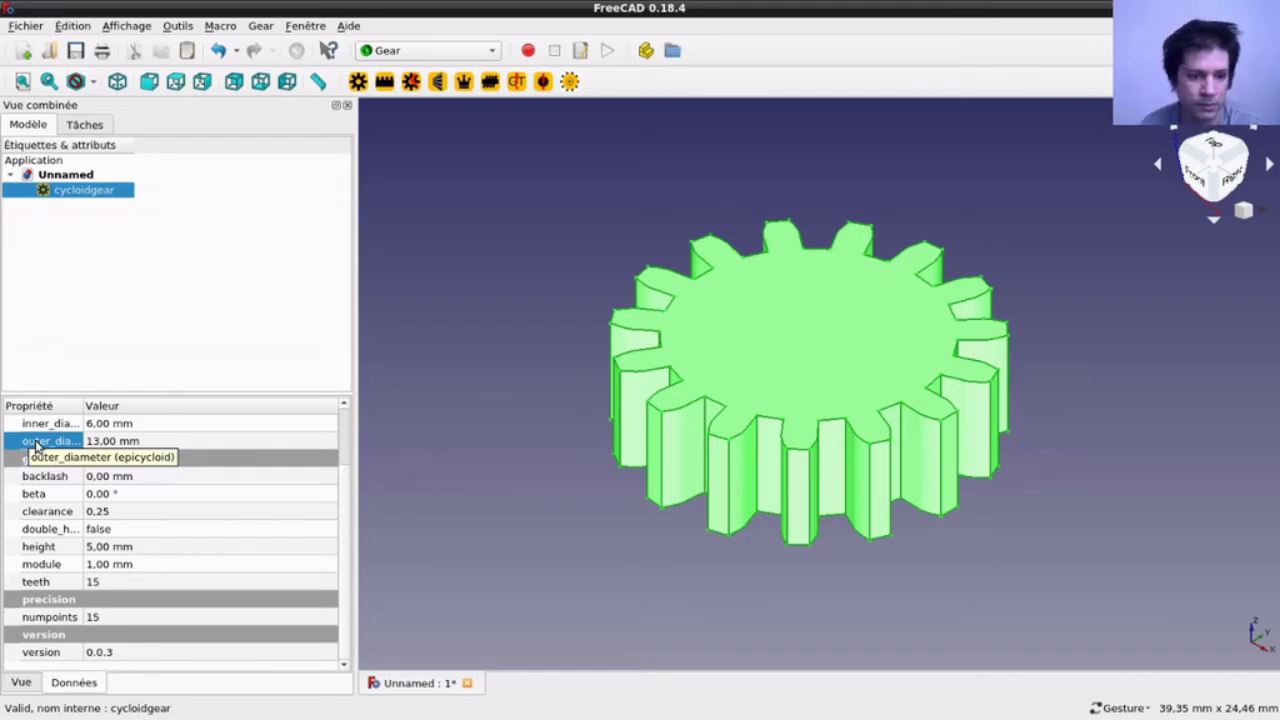
# Step: Set the backlash to 0.10 mm and rebuild the gear
pyautogui.click(221, 478)
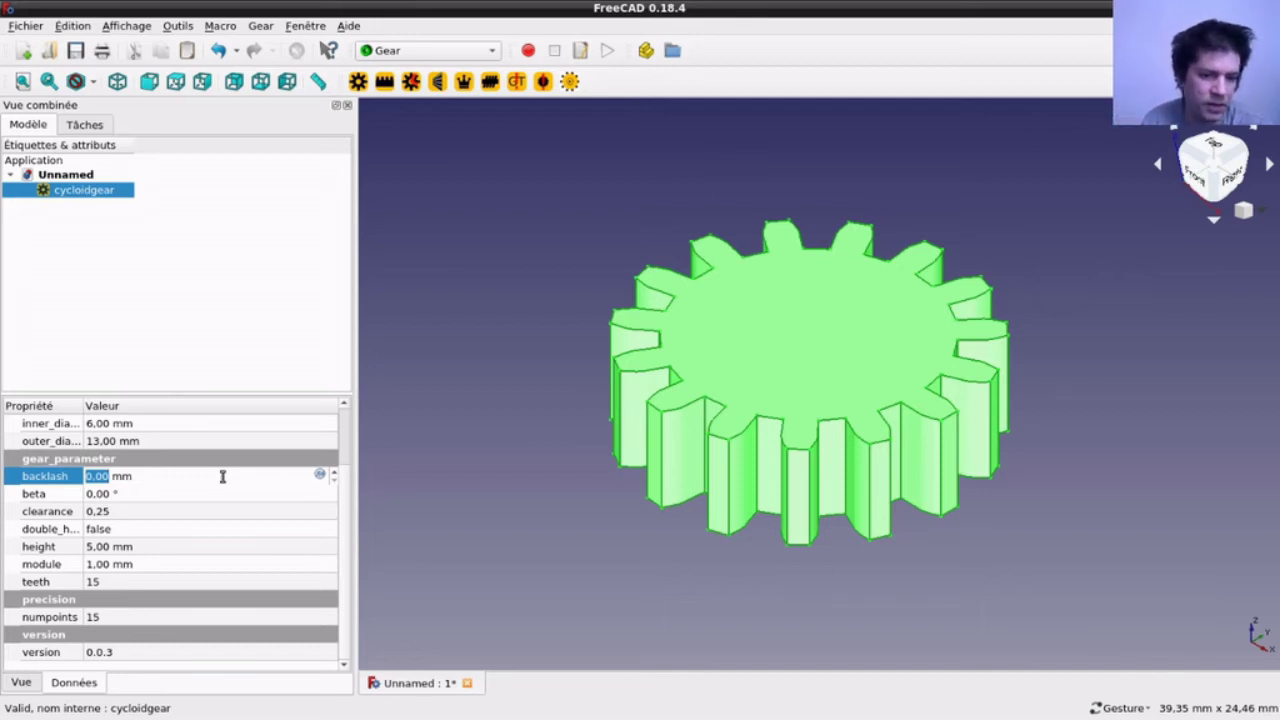
pyautogui.write('2')
pyautogui.press('Up')
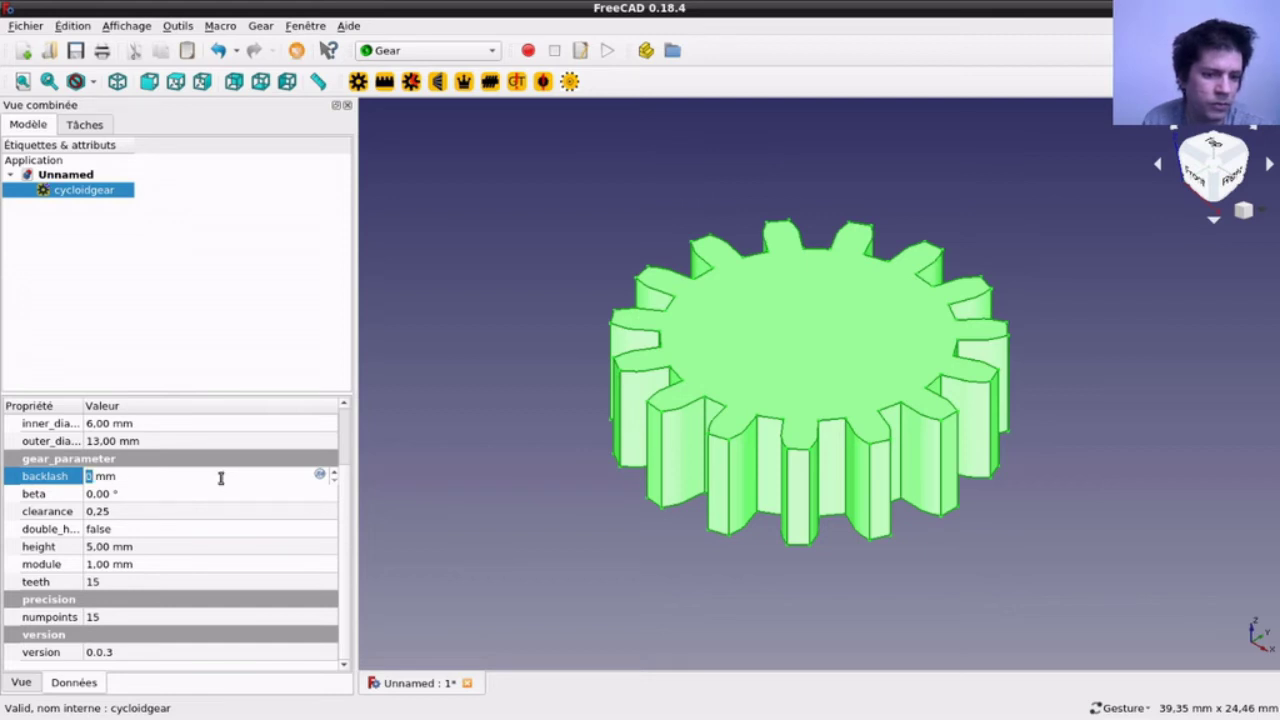
pyautogui.write('0.1')
pyautogui.press('Return')
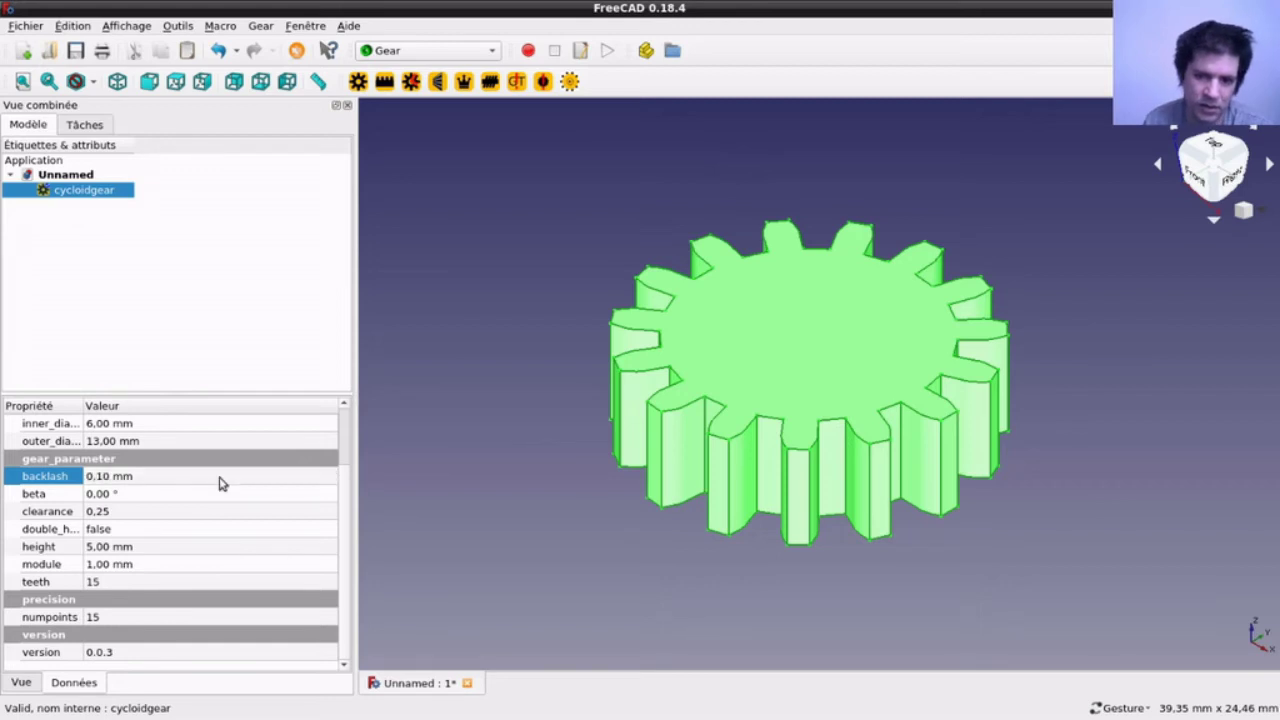
pyautogui.click(494, 456)
pyautogui.doubleClick(92, 191)
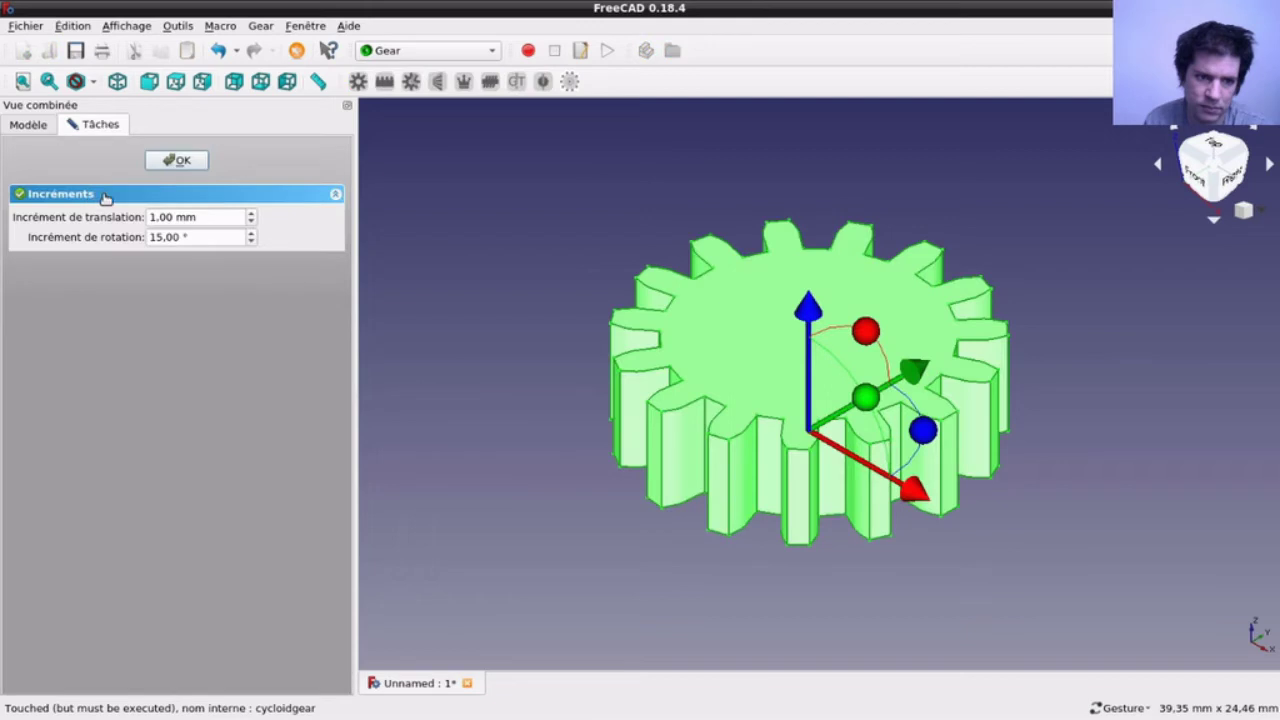
pyautogui.click(177, 160)
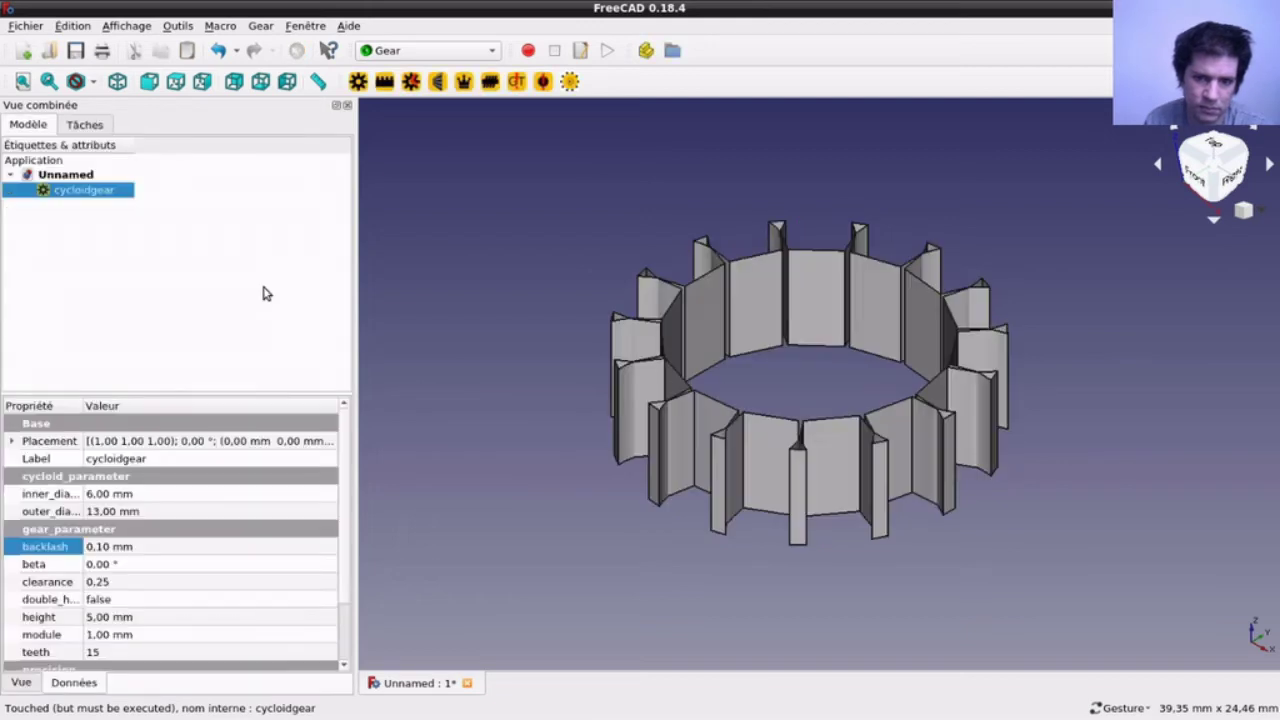
# Step: Change the backlash to 0 mm
pyautogui.click(146, 546)
pyautogui.write('0')
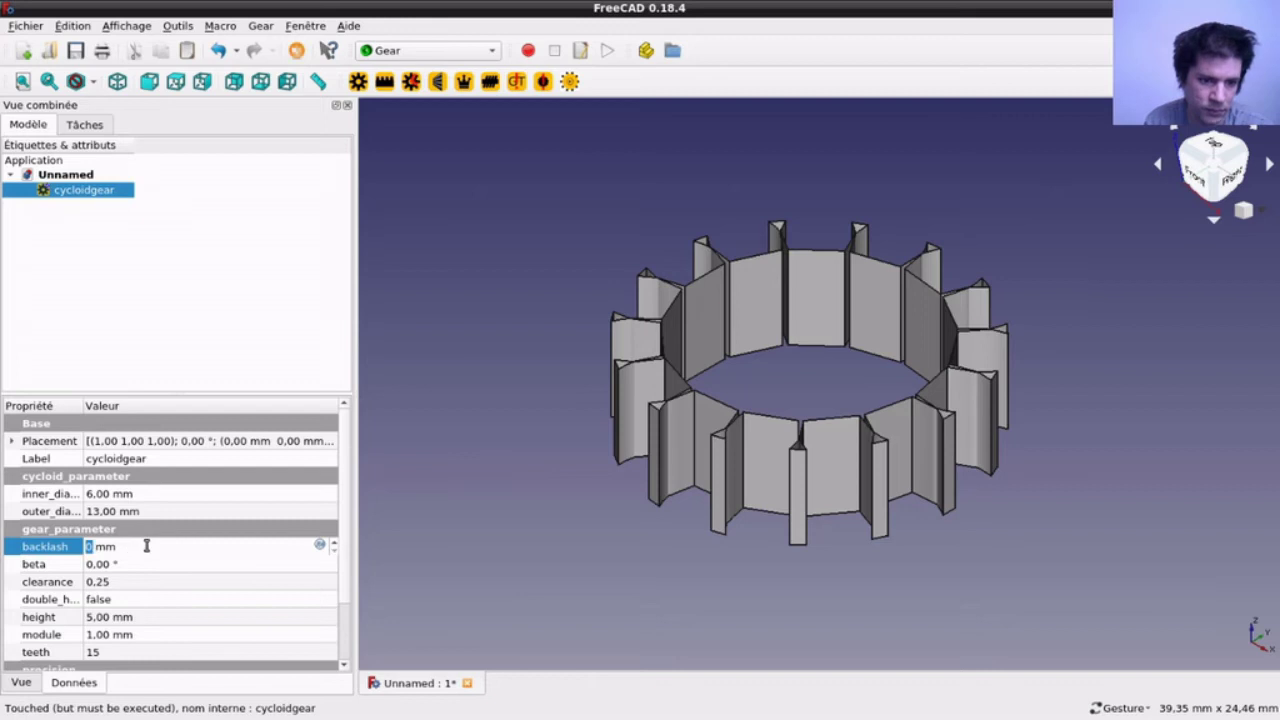
pyautogui.click(438, 508)
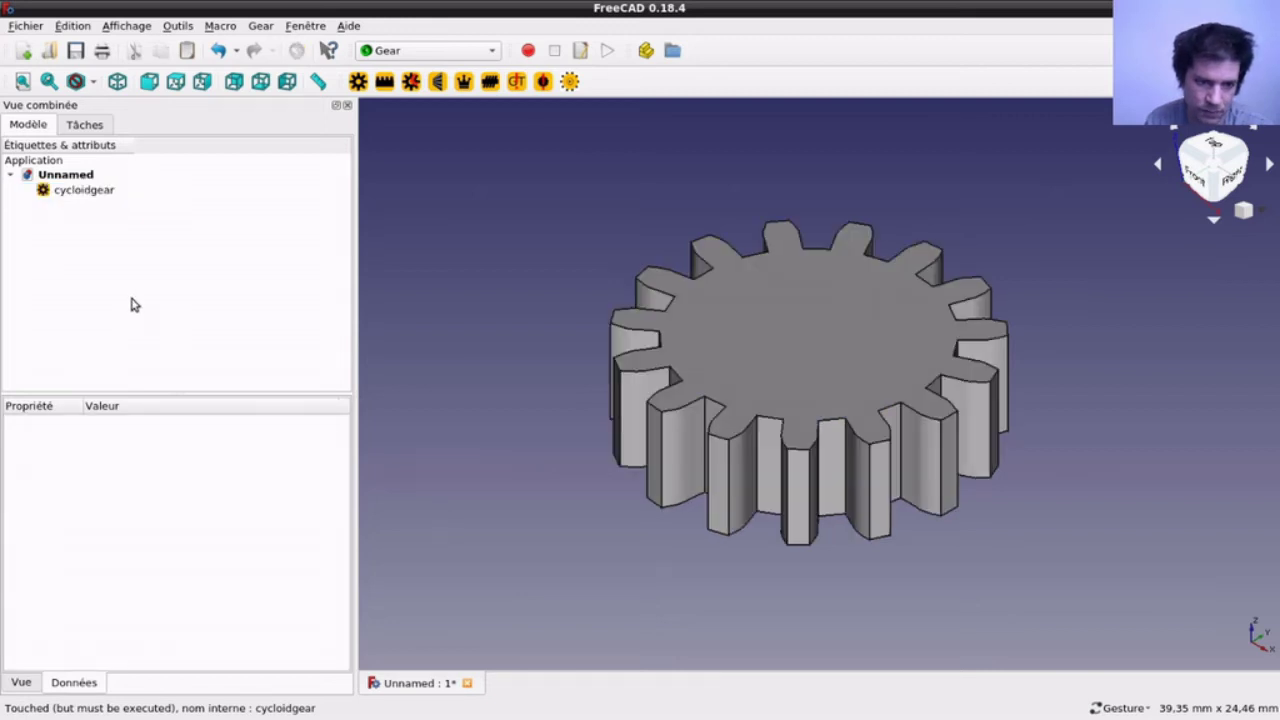
pyautogui.click(104, 192)
# Step: Try a 1 mm backlash and view the garbled teeth from above
pyautogui.click(137, 545)
pyautogui.write('1')
pyautogui.click(480, 571)
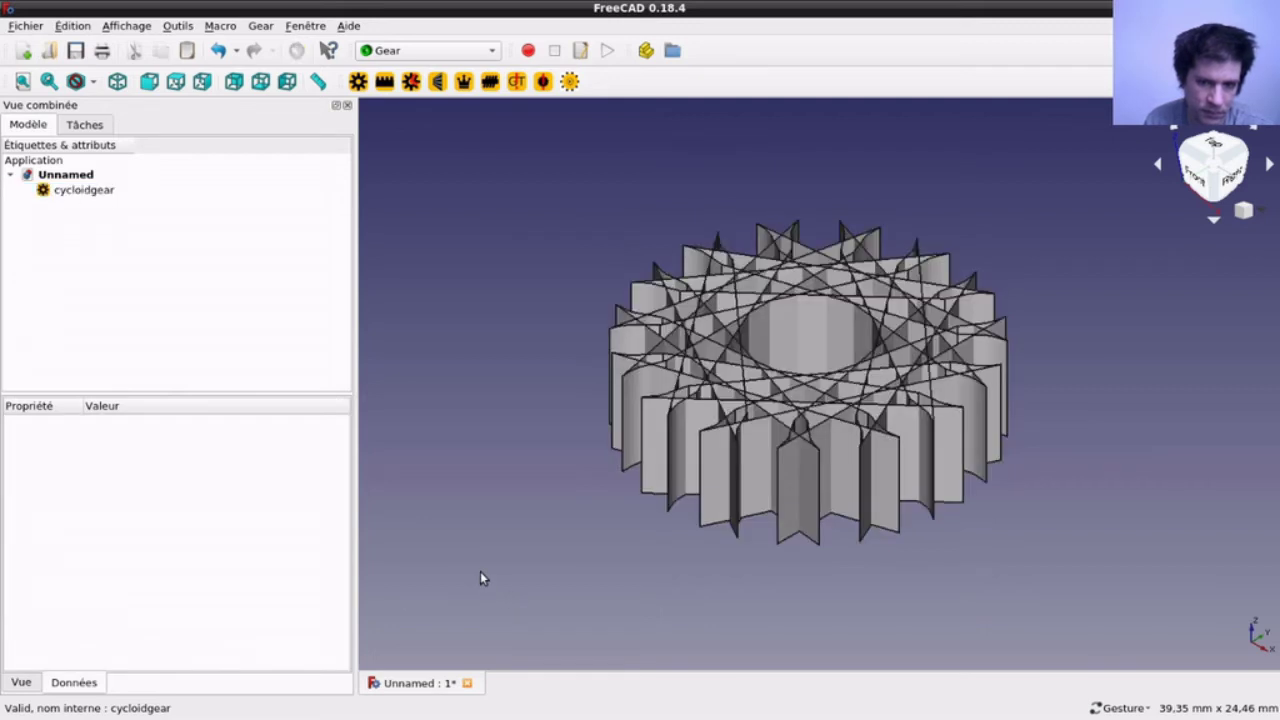
pyautogui.moveTo(580, 220)
pyautogui.mouseDown()
pyautogui.moveTo(580, 306)
pyautogui.moveTo(557, 371)
pyautogui.moveTo(536, 304)
pyautogui.mouseUp()
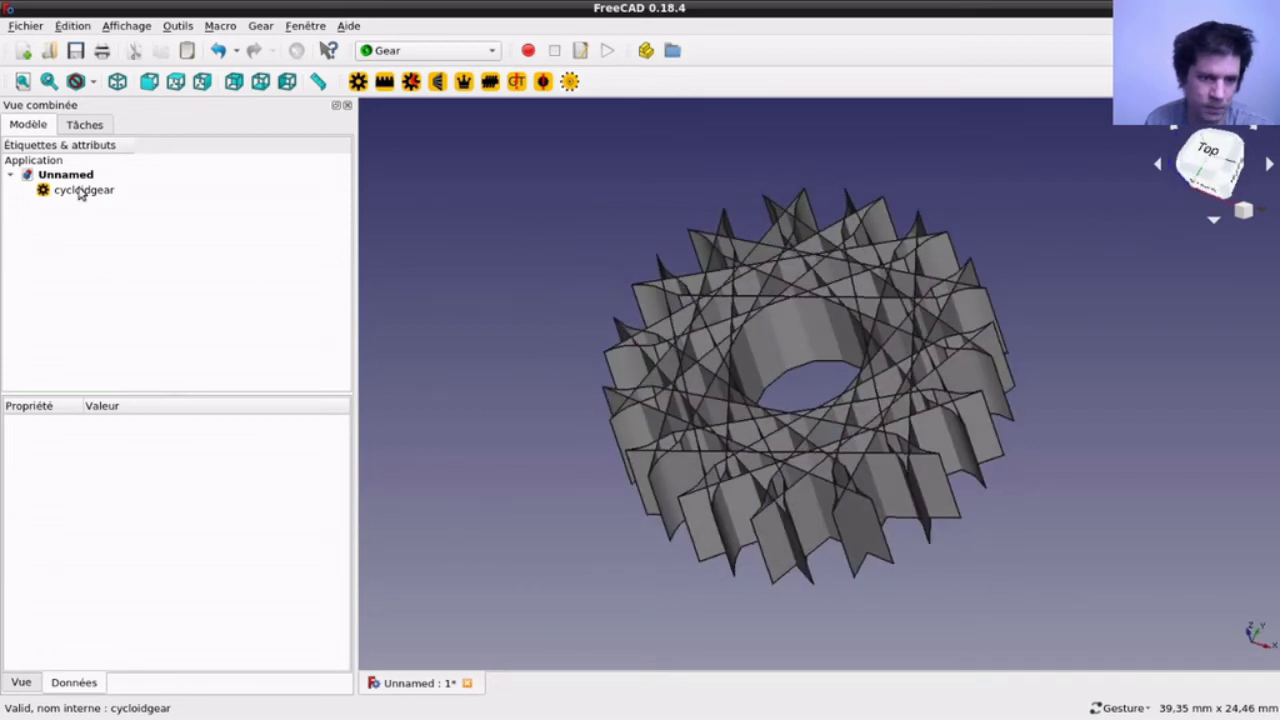
# Step: Return the backlash to 0 mm and check the rebuilt gear's side faces
pyautogui.click(80, 192)
pyautogui.click(139, 546)
pyautogui.write('0')
pyautogui.click(385, 562)
pyautogui.moveTo(488, 590); pyautogui.dragTo(504, 532)
# Step: Set the beta helix angle to 20° so the gear becomes helical
pyautogui.click(83, 192)
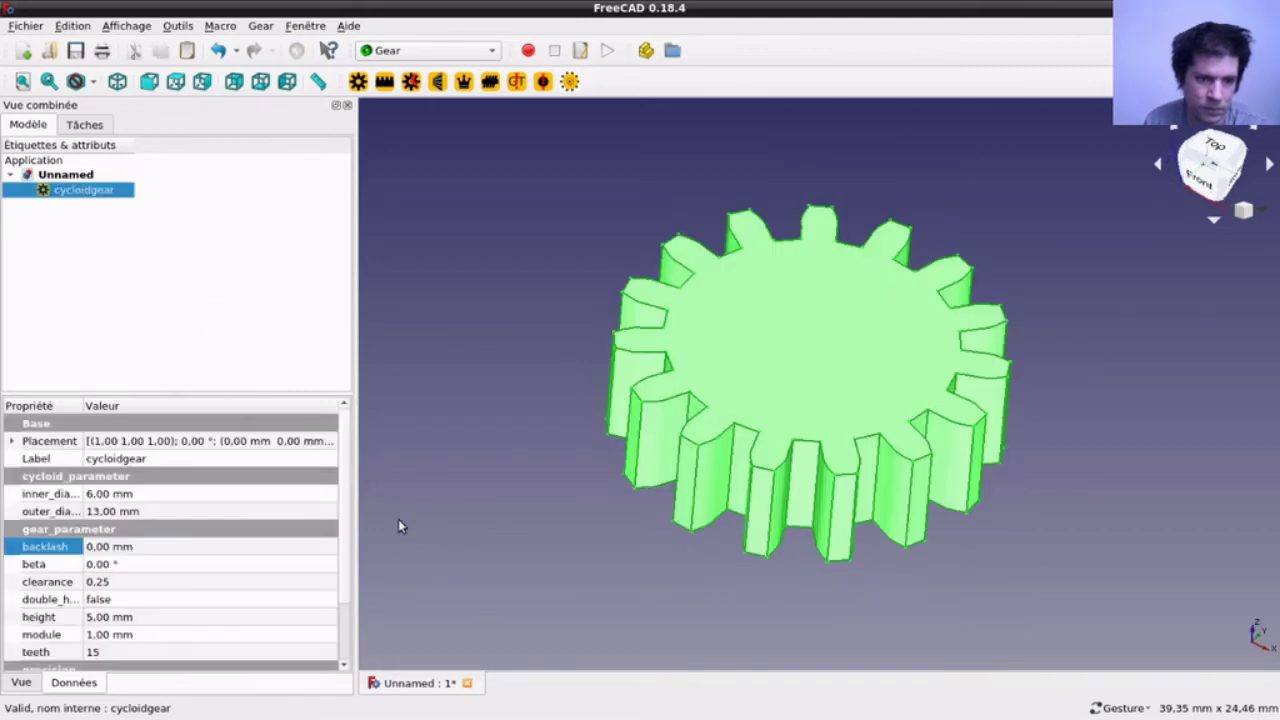
pyautogui.click(112, 566)
pyautogui.click(112, 566)
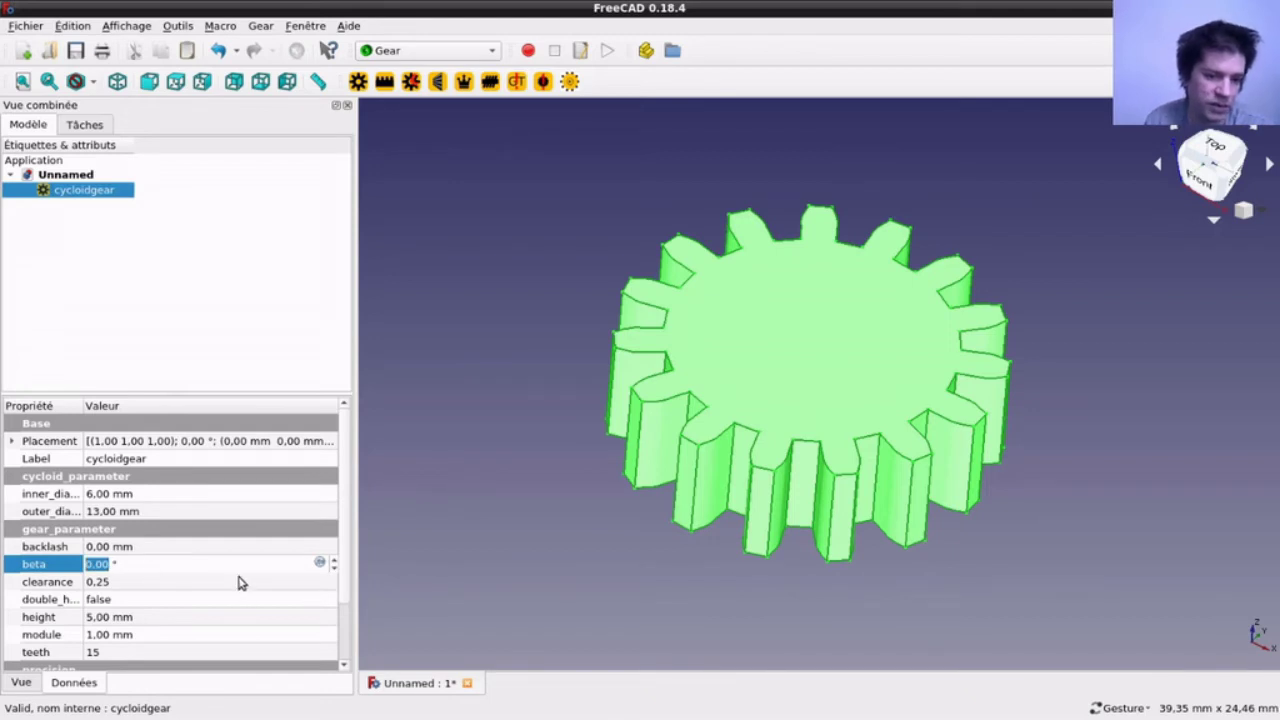
pyautogui.scroll(2, 232, 566)
pyautogui.scroll(6, 232, 570)
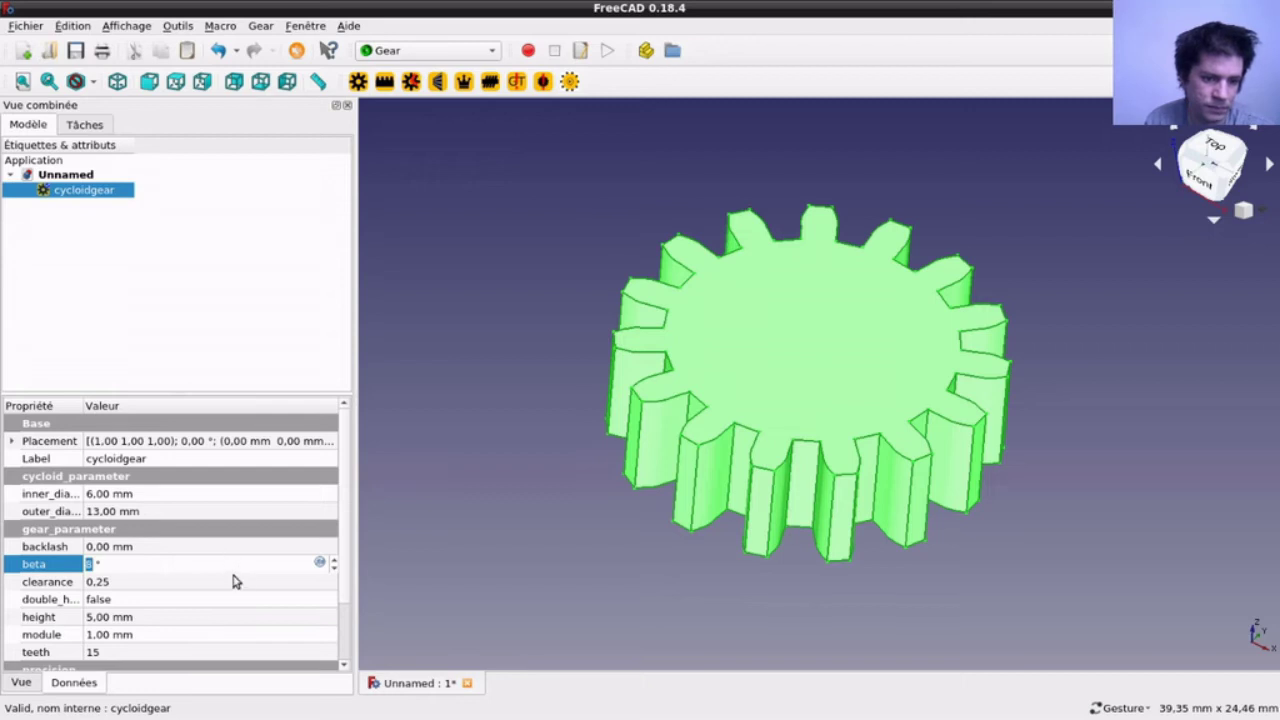
pyautogui.scroll(2, 240, 565)
pyautogui.scroll(3, 243, 567)
pyautogui.click(433, 542)
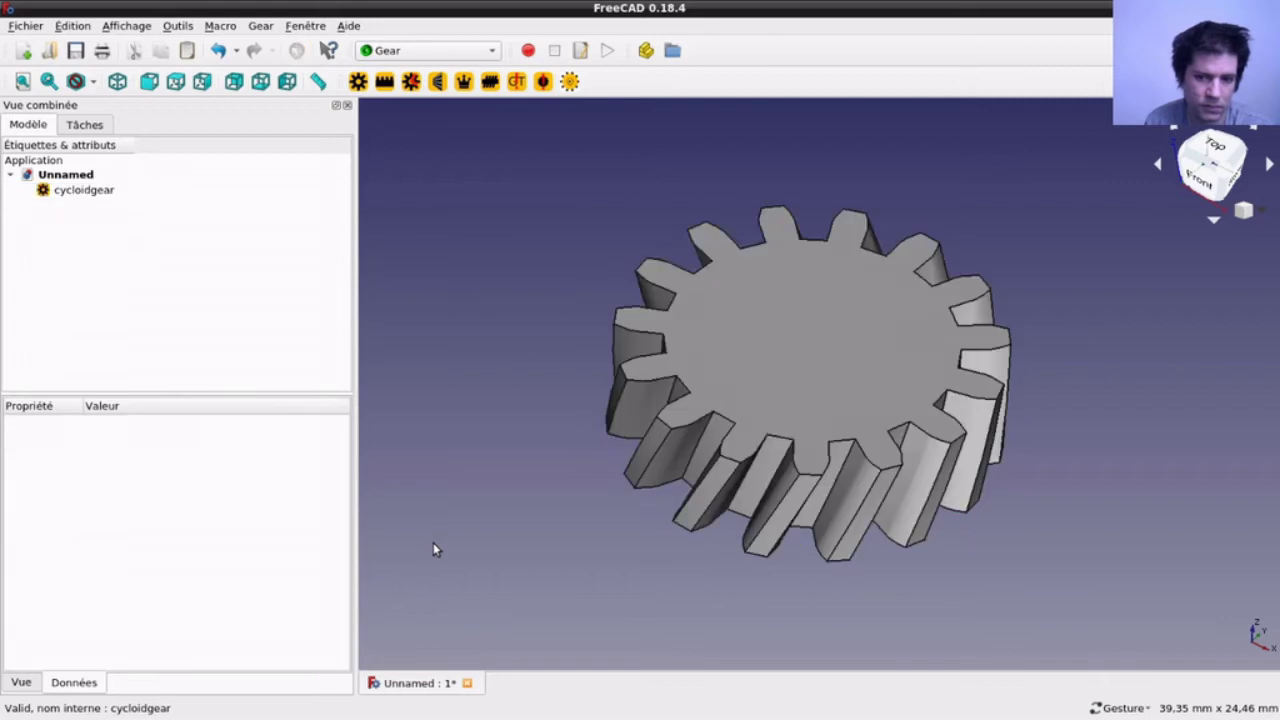
pyautogui.moveTo(471, 530)
pyautogui.mouseDown()
pyautogui.moveTo(511, 409)
pyautogui.moveTo(494, 480)
pyautogui.moveTo(450, 478)
pyautogui.mouseUp()
# Step: Raise the clearance from 0.25 to 1.25 and inspect the rebuilt gear
pyautogui.click(50, 178)
pyautogui.click(60, 190)
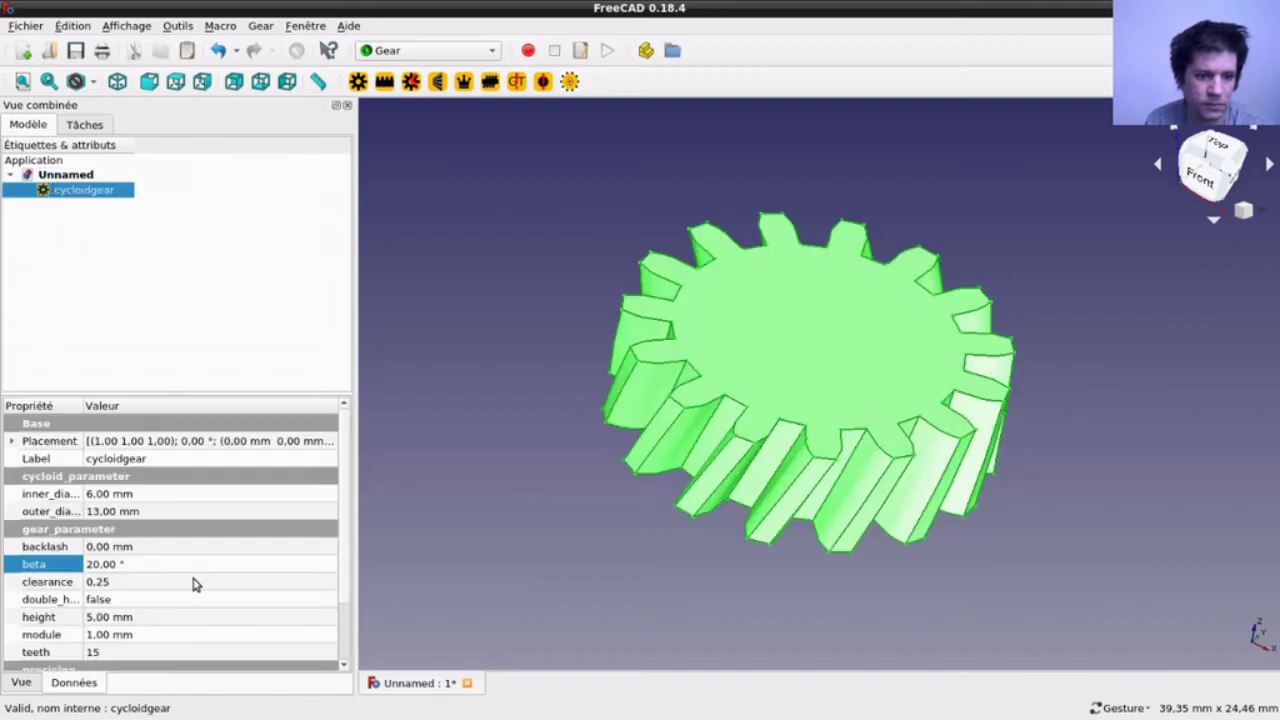
pyautogui.click(110, 582)
pyautogui.click(110, 582)
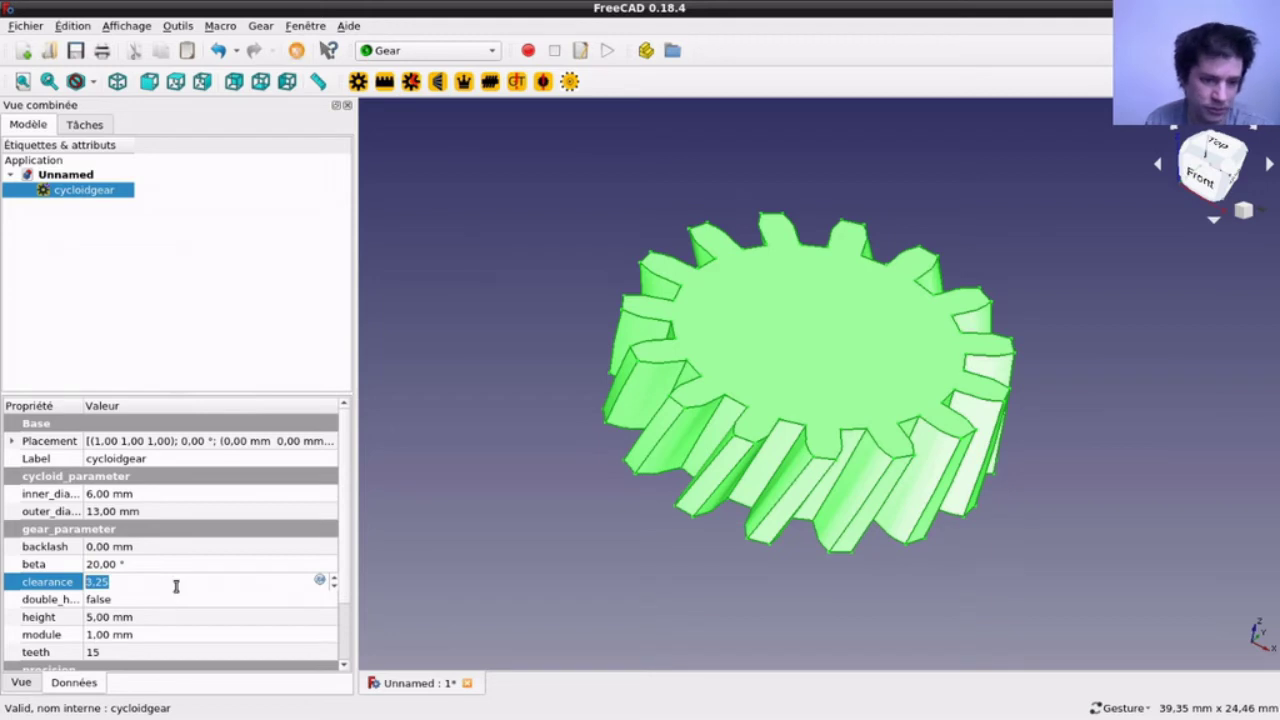
pyautogui.click(406, 547)
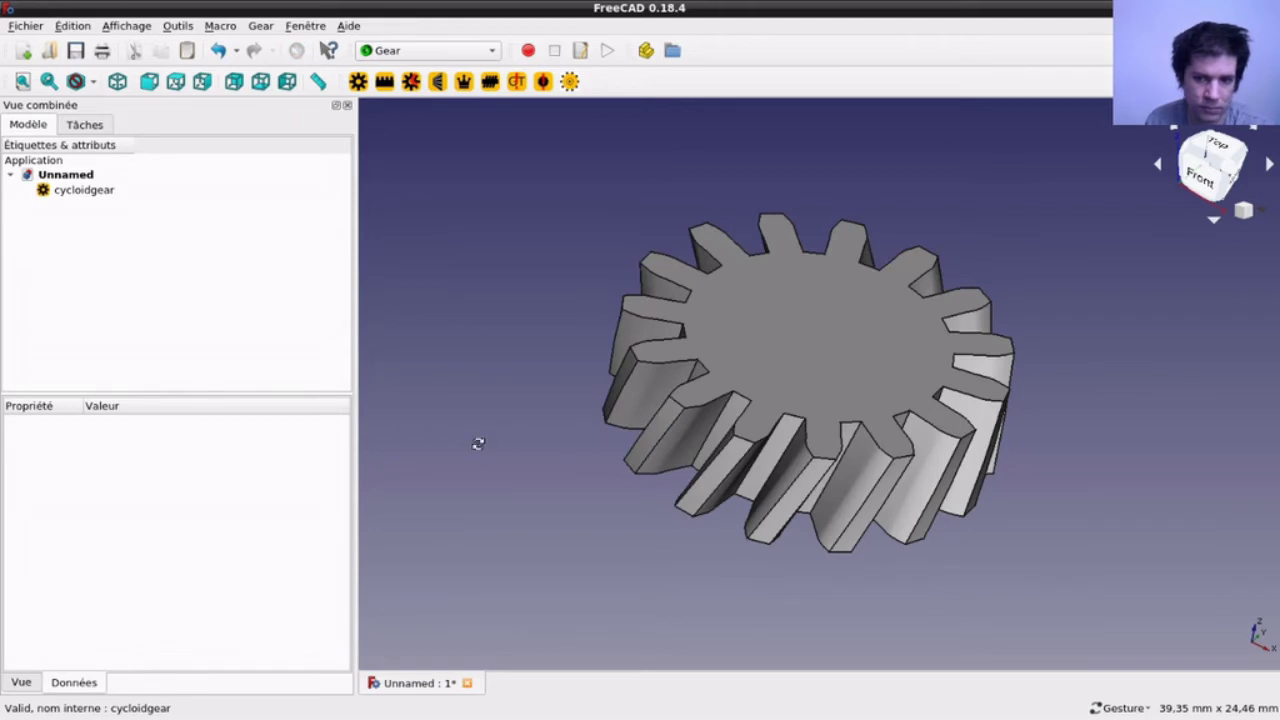
pyautogui.moveTo(478, 443); pyautogui.dragTo(514, 537)
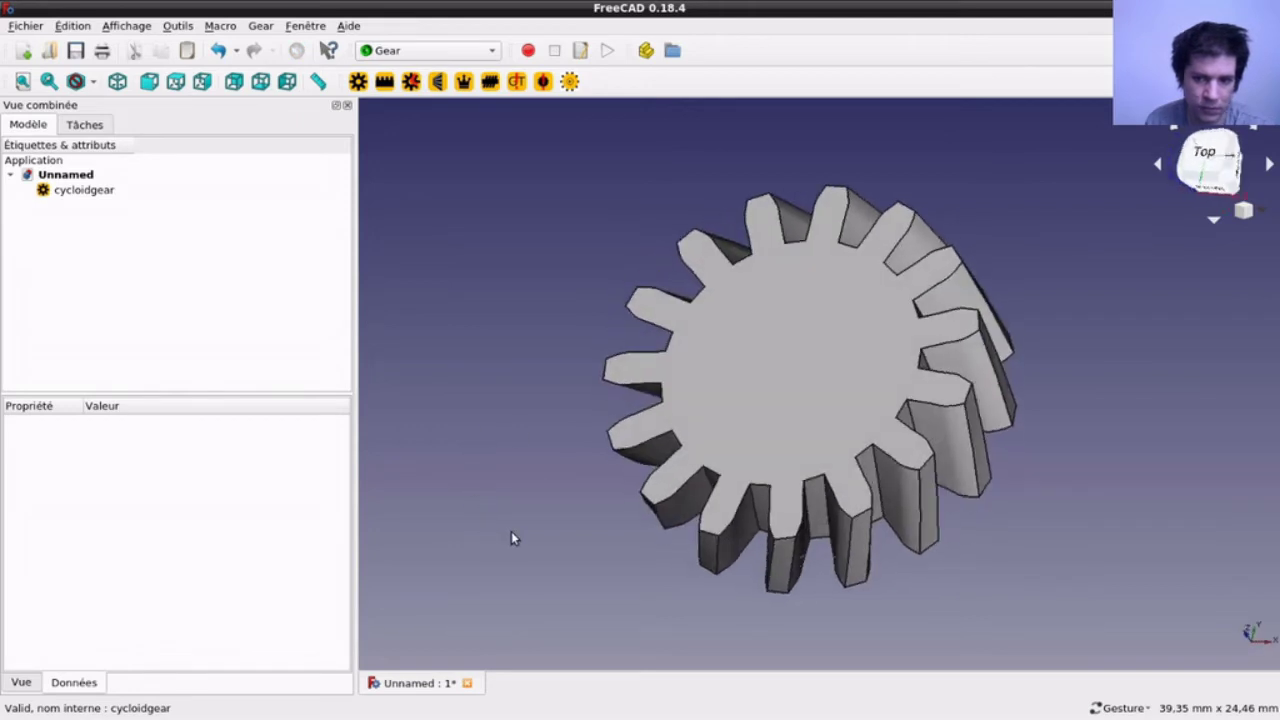
pyautogui.click(690, 480)
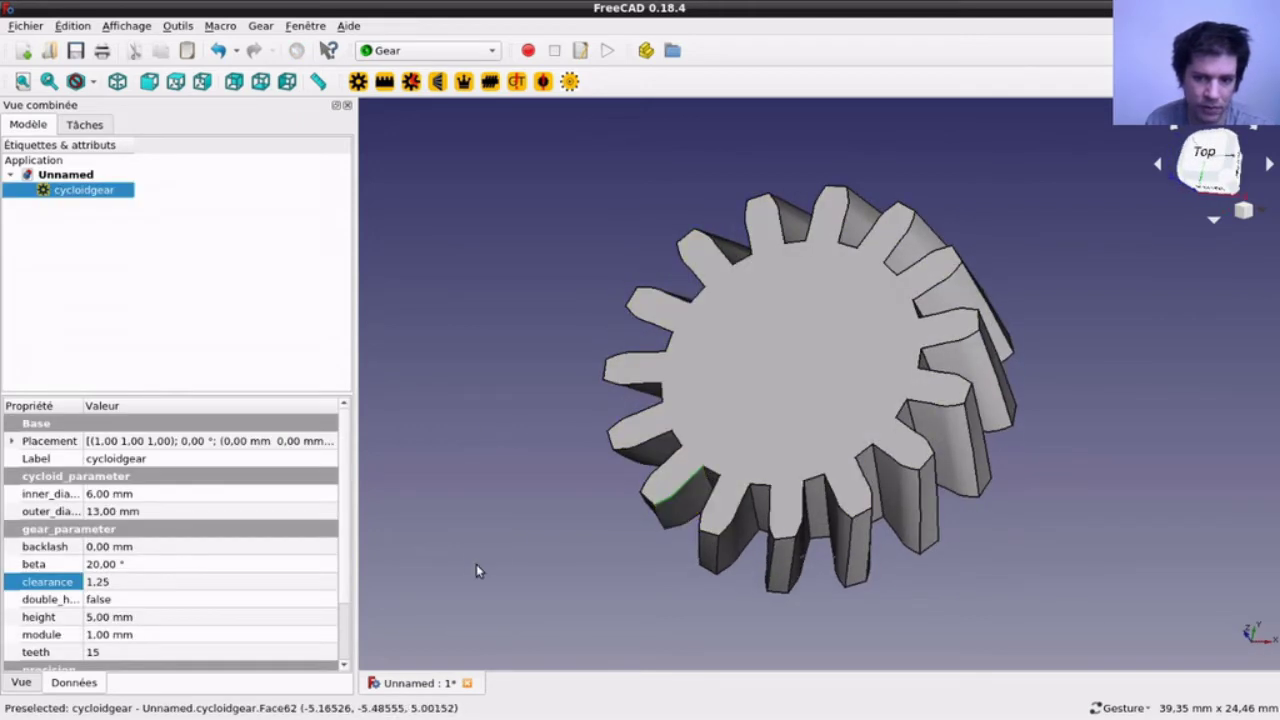
pyautogui.moveTo(476, 564); pyautogui.dragTo(483, 410)
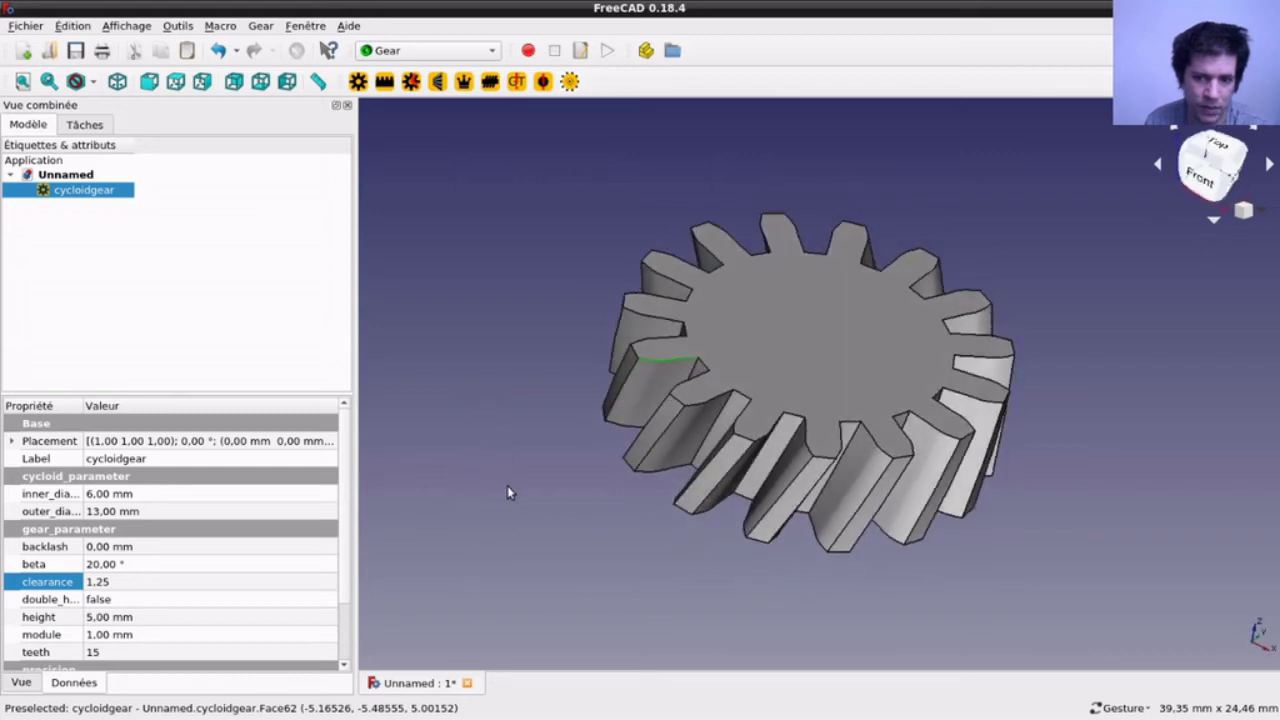
# Step: Set the cycloid gear's double_helix property to true and rebuild it as a herringbone gear
pyautogui.click(634, 400)
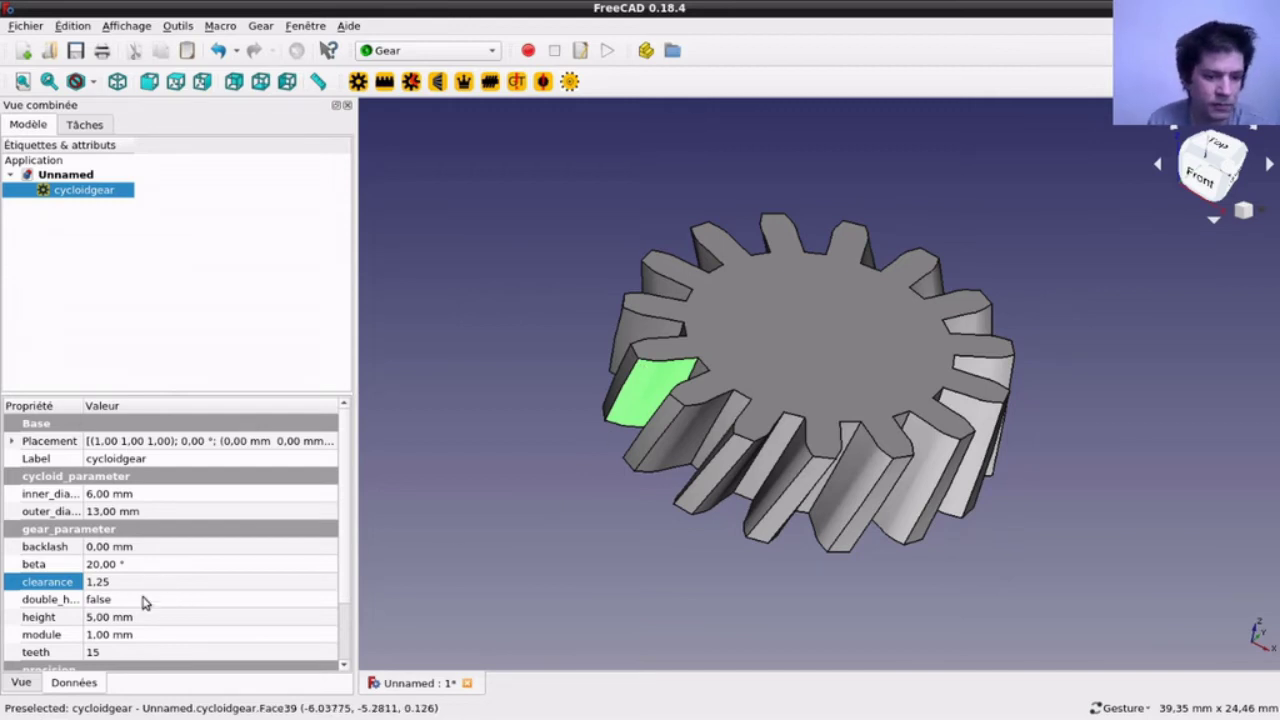
pyautogui.click(144, 600)
pyautogui.click(144, 600)
pyautogui.click(143, 618)
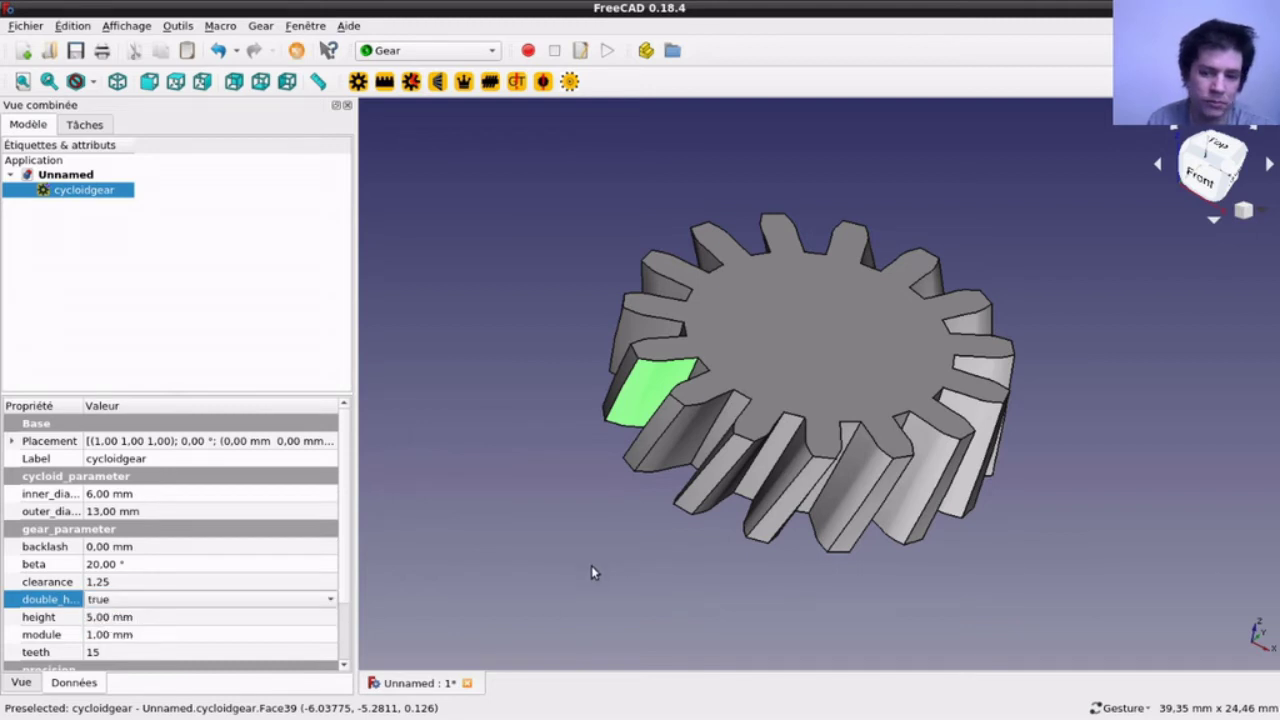
pyautogui.click(747, 601)
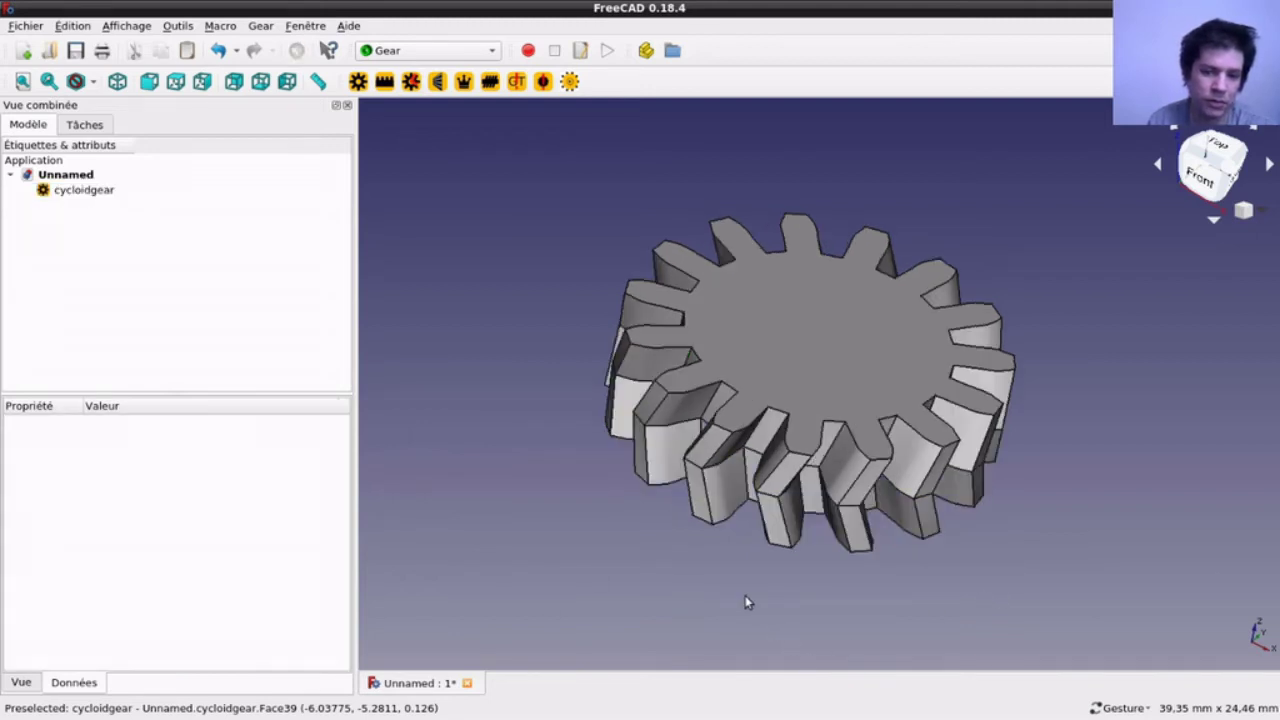
# Step: Make the beta helix angle negative, -20°, and recompute the gear
pyautogui.click(72, 190)
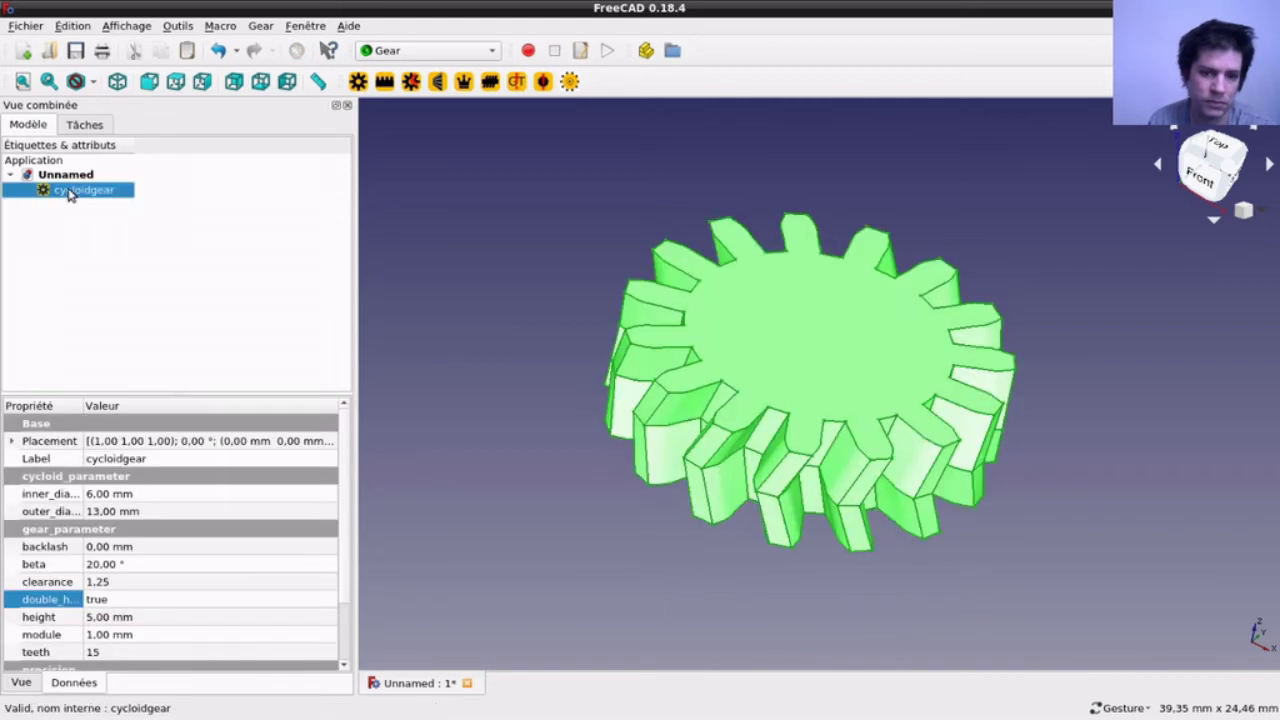
pyautogui.click(100, 571)
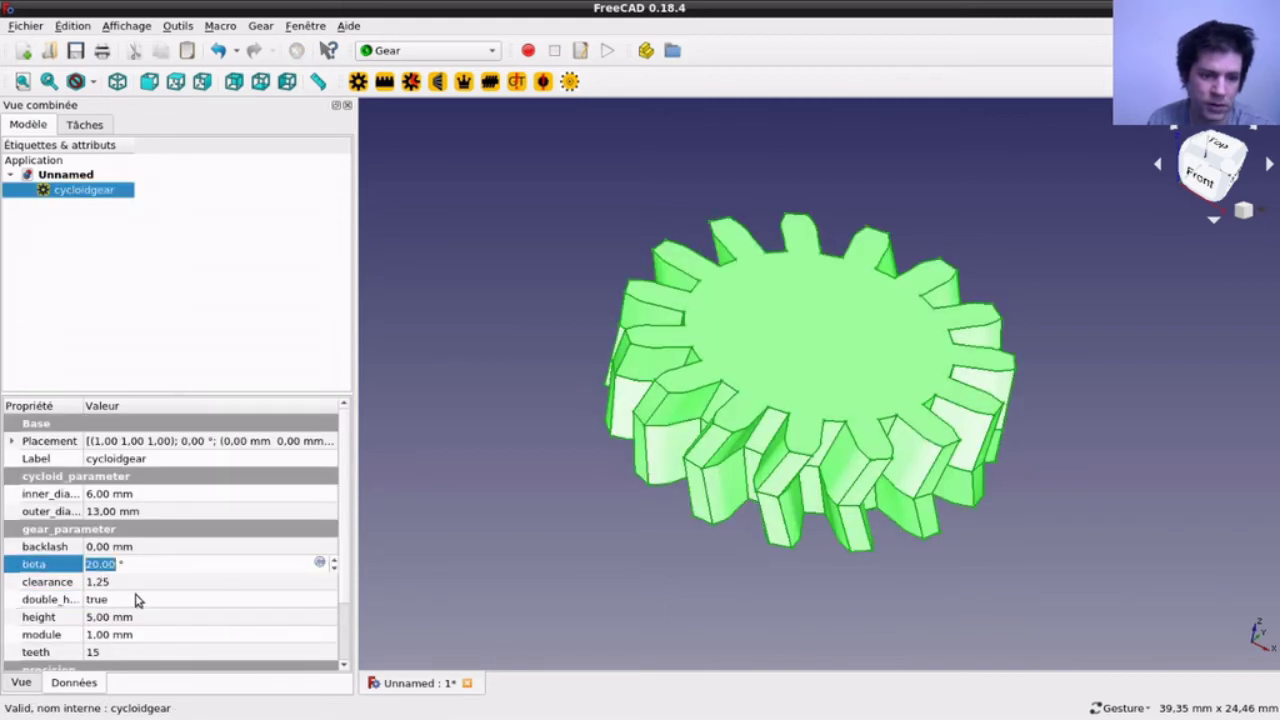
pyautogui.press('Home')
pyautogui.write('-')
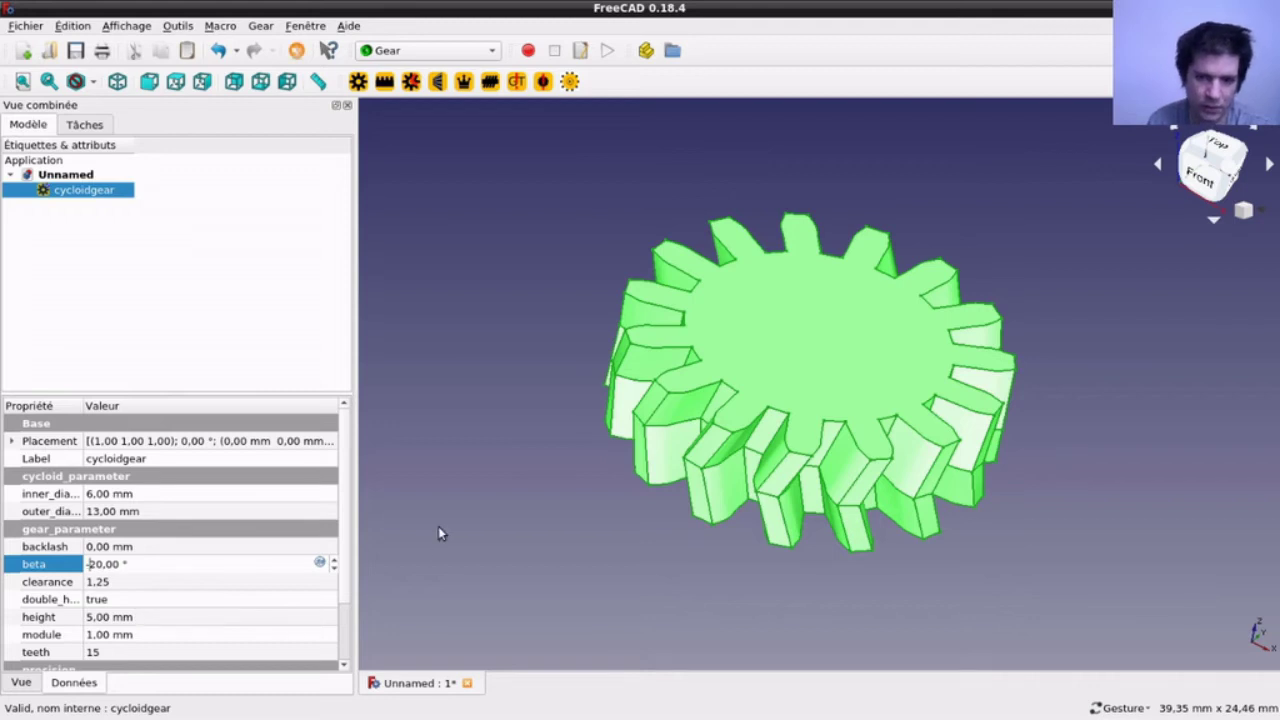
pyautogui.click(438, 528)
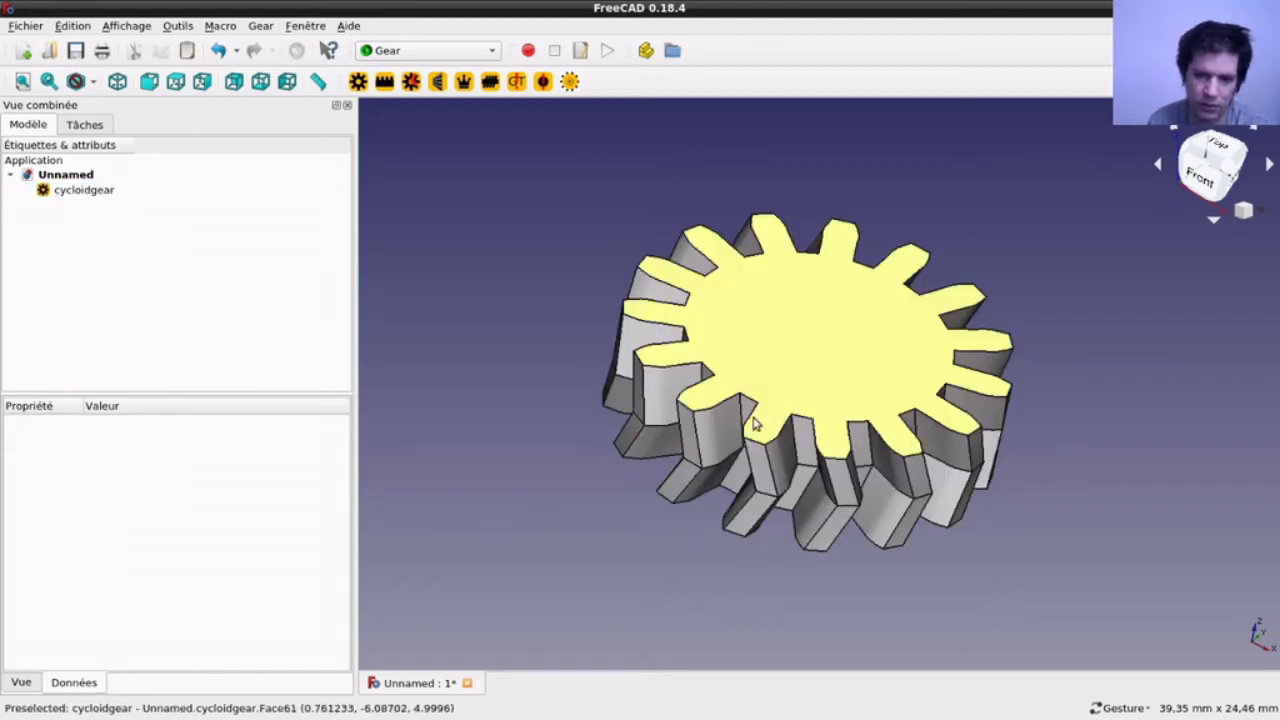
pyautogui.click(98, 192)
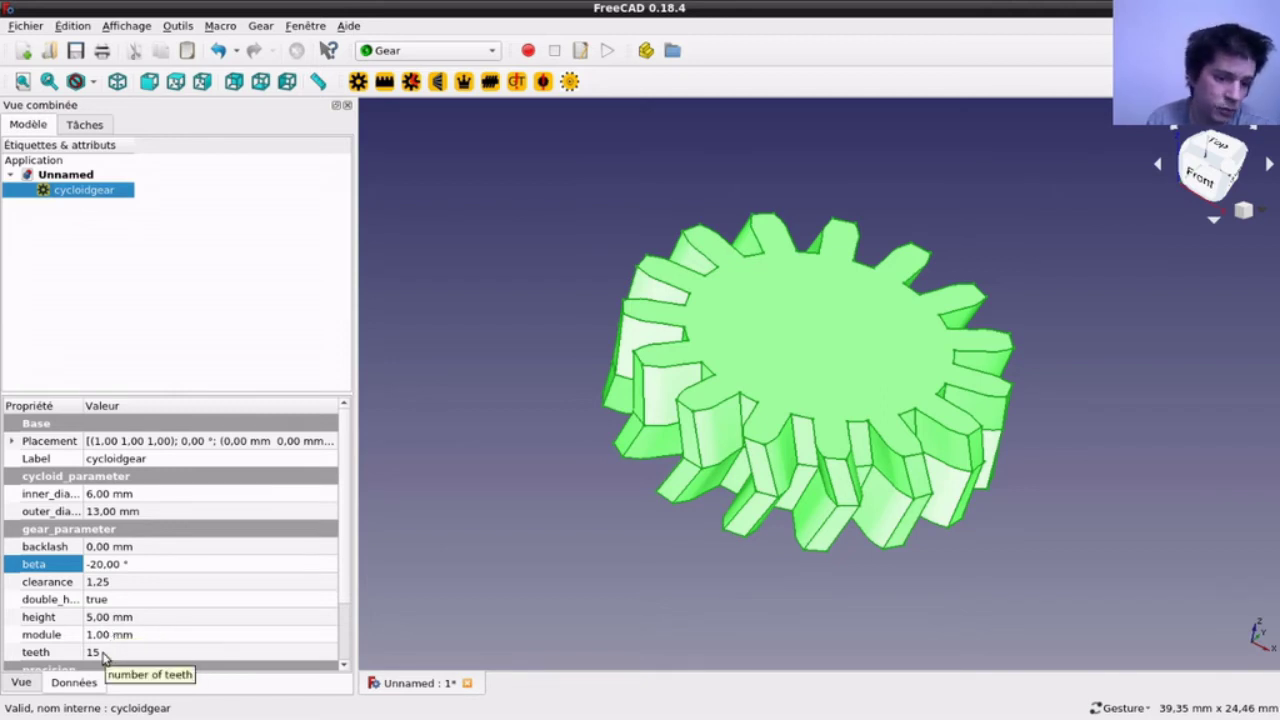
pyautogui.scroll(-2, 103, 655)
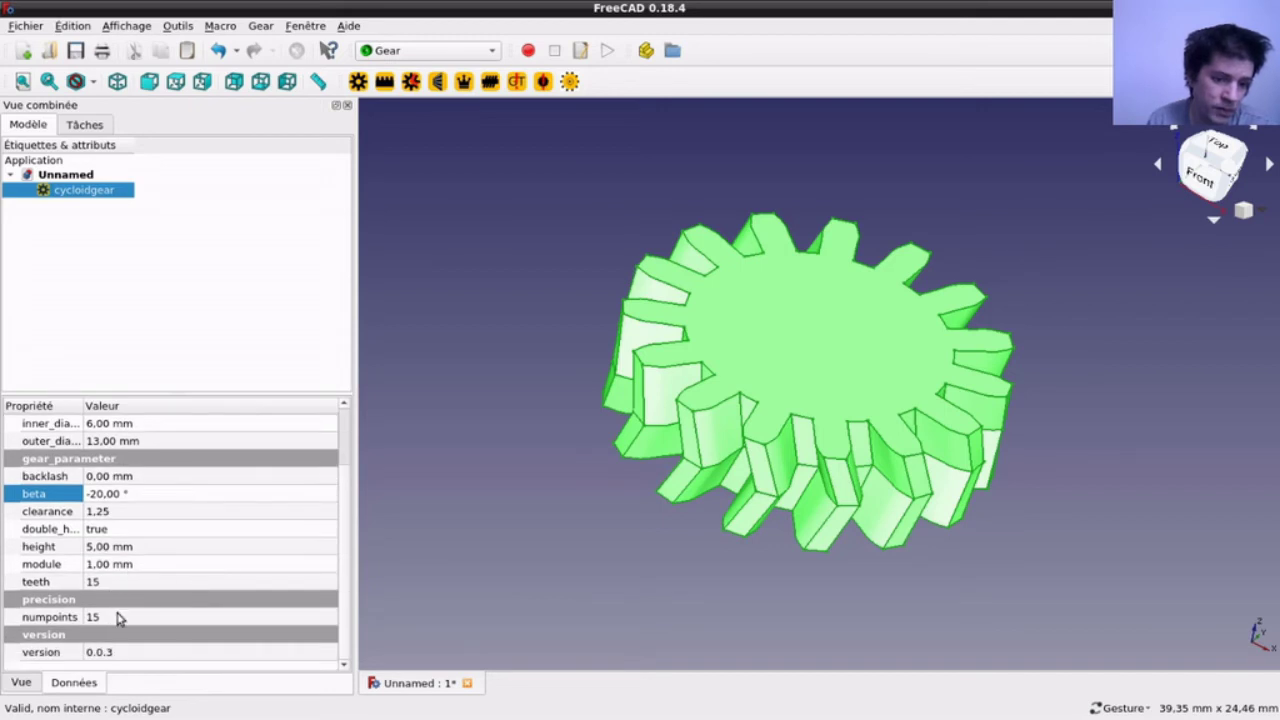
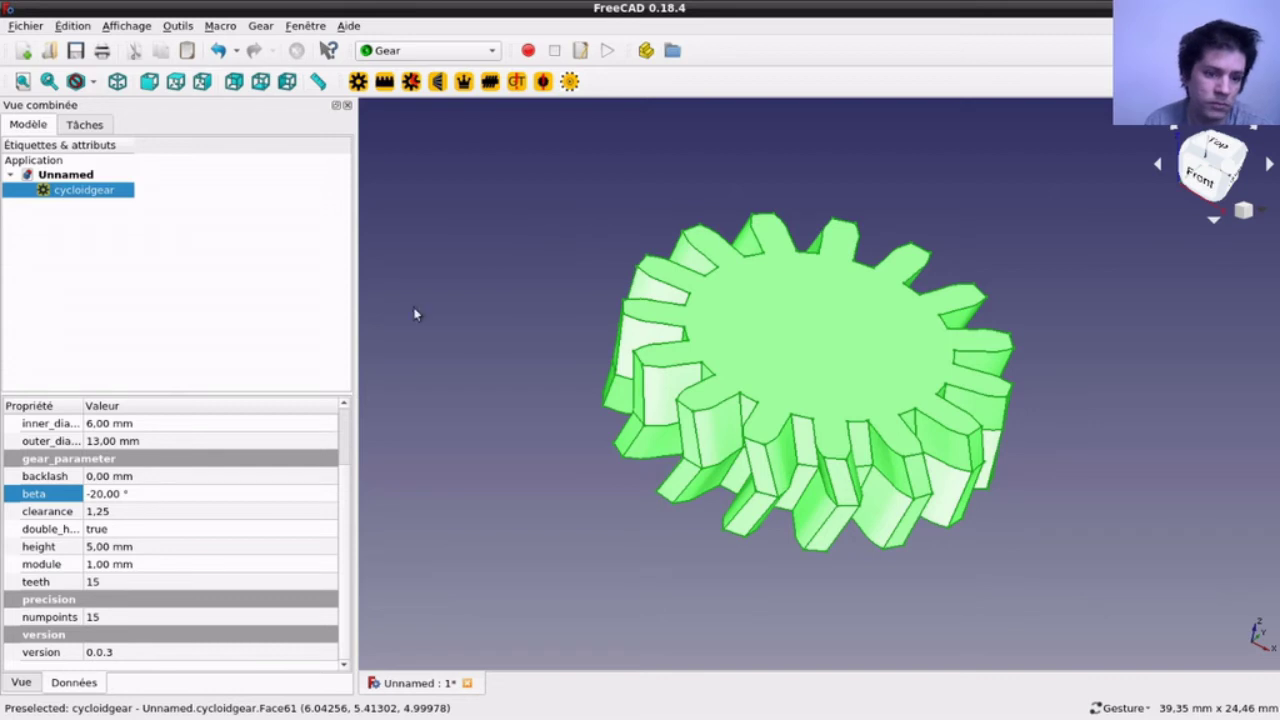
# Step: Orbit the view to look down on the cycloid gear from above
pyautogui.moveTo(521, 179)
pyautogui.mouseDown()
pyautogui.moveTo(589, 351)
pyautogui.moveTo(514, 347)
pyautogui.moveTo(517, 320)
pyautogui.moveTo(569, 380)
pyautogui.moveTo(719, 486)
pyautogui.moveTo(914, 509)
pyautogui.moveTo(1071, 474)
pyautogui.moveTo(1052, 375)
pyautogui.moveTo(1054, 389)
pyautogui.mouseUp()
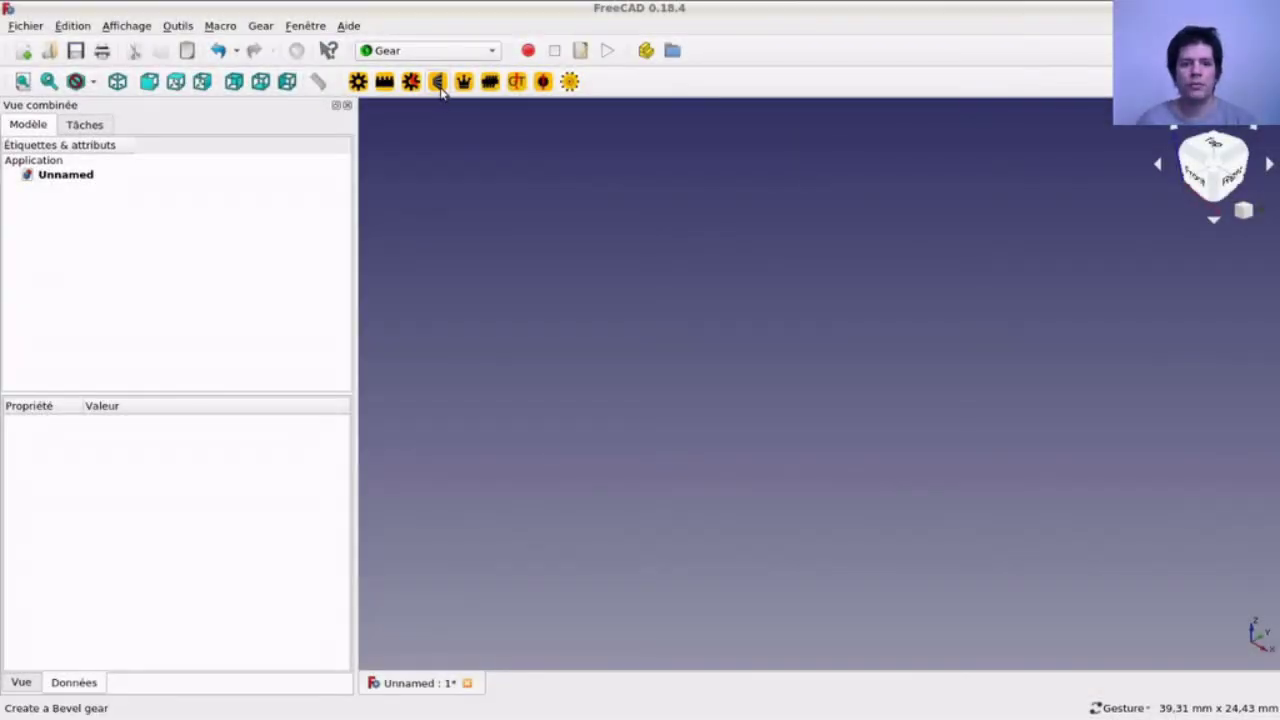
# Step: Create a 15-tooth bevel gear, select it and start editing its Label
pyautogui.click(438, 82)
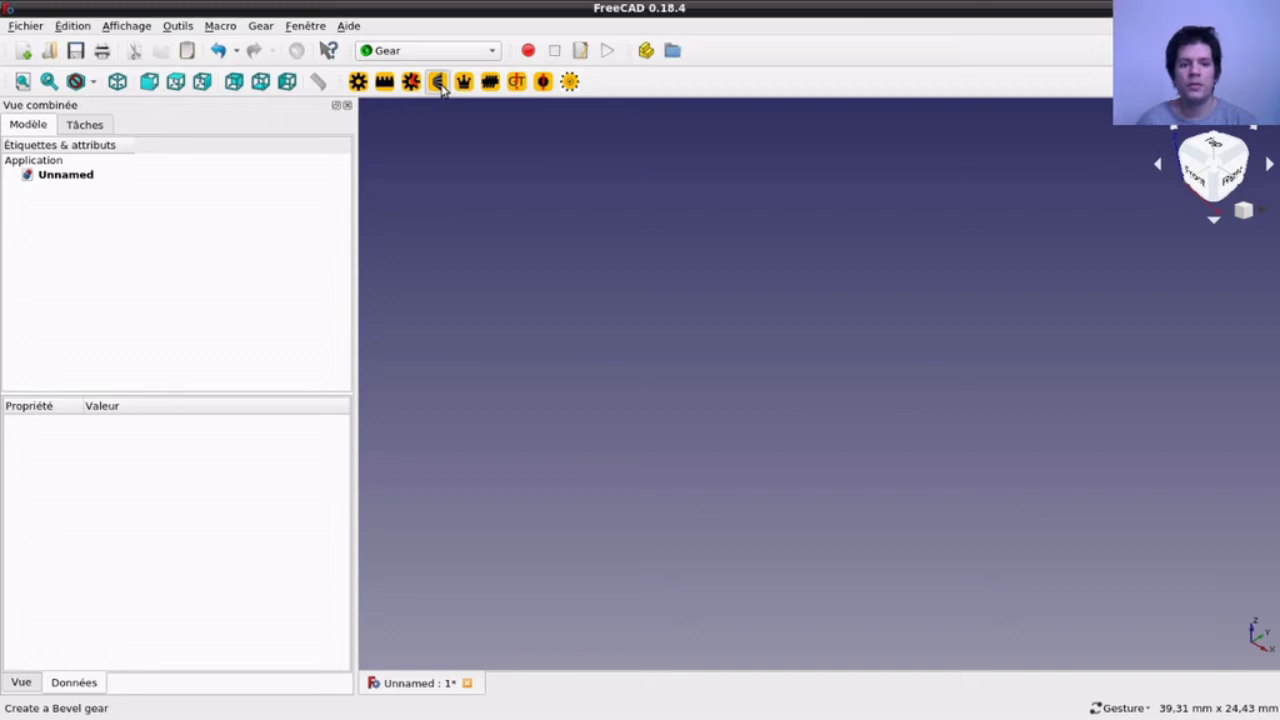
pyautogui.moveTo(603, 302)
pyautogui.mouseDown()
pyautogui.moveTo(847, 453)
pyautogui.moveTo(651, 434)
pyautogui.moveTo(566, 291)
pyautogui.moveTo(699, 365)
pyautogui.moveTo(560, 284)
pyautogui.mouseUp()
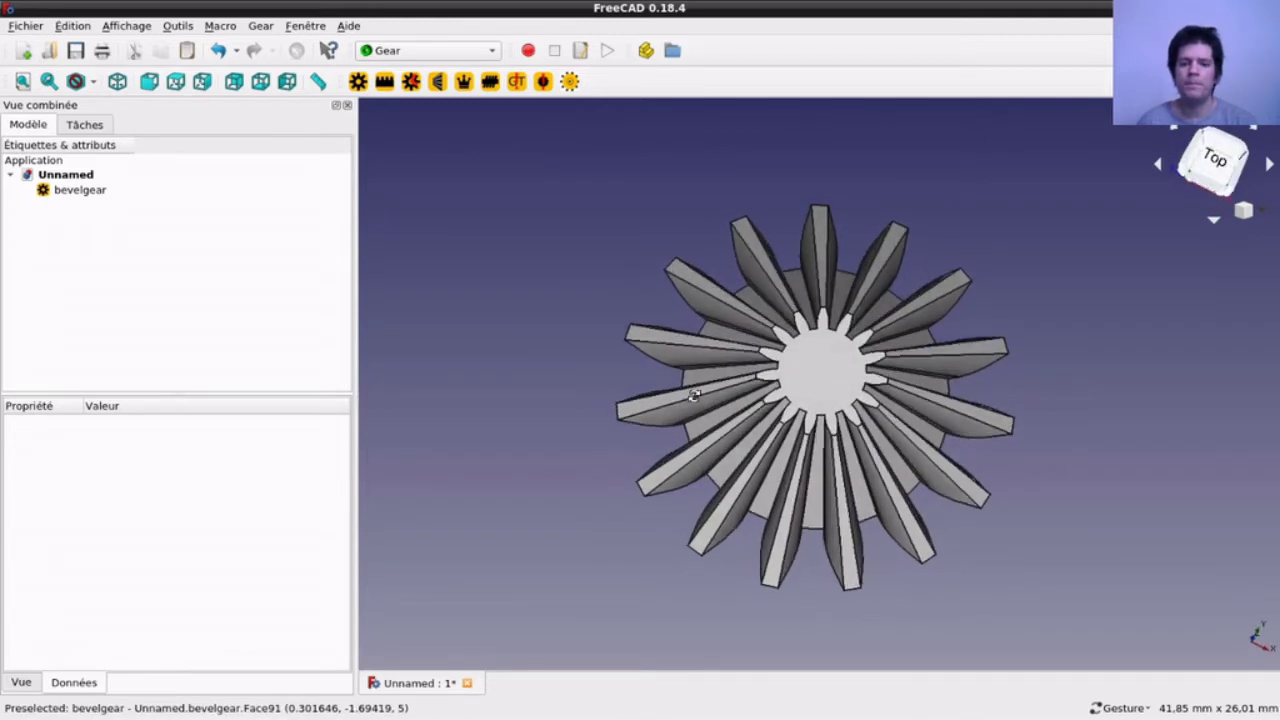
pyautogui.click(76, 191)
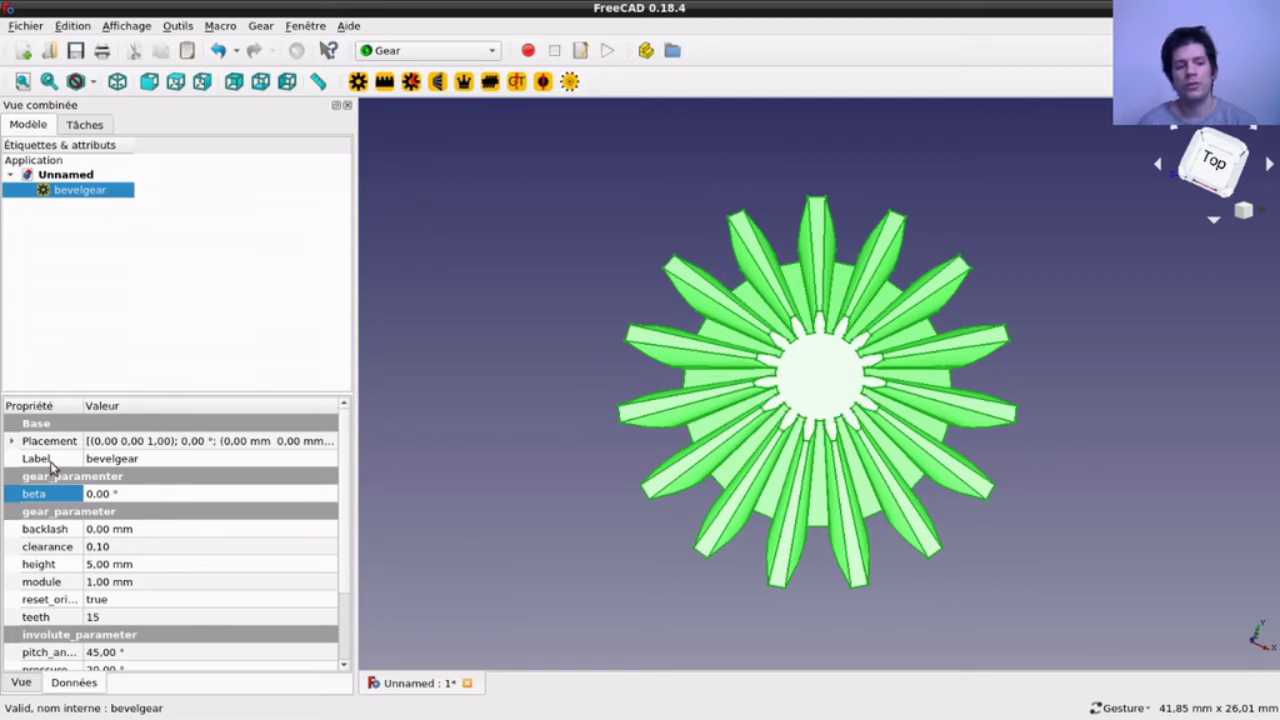
pyautogui.click(134, 460)
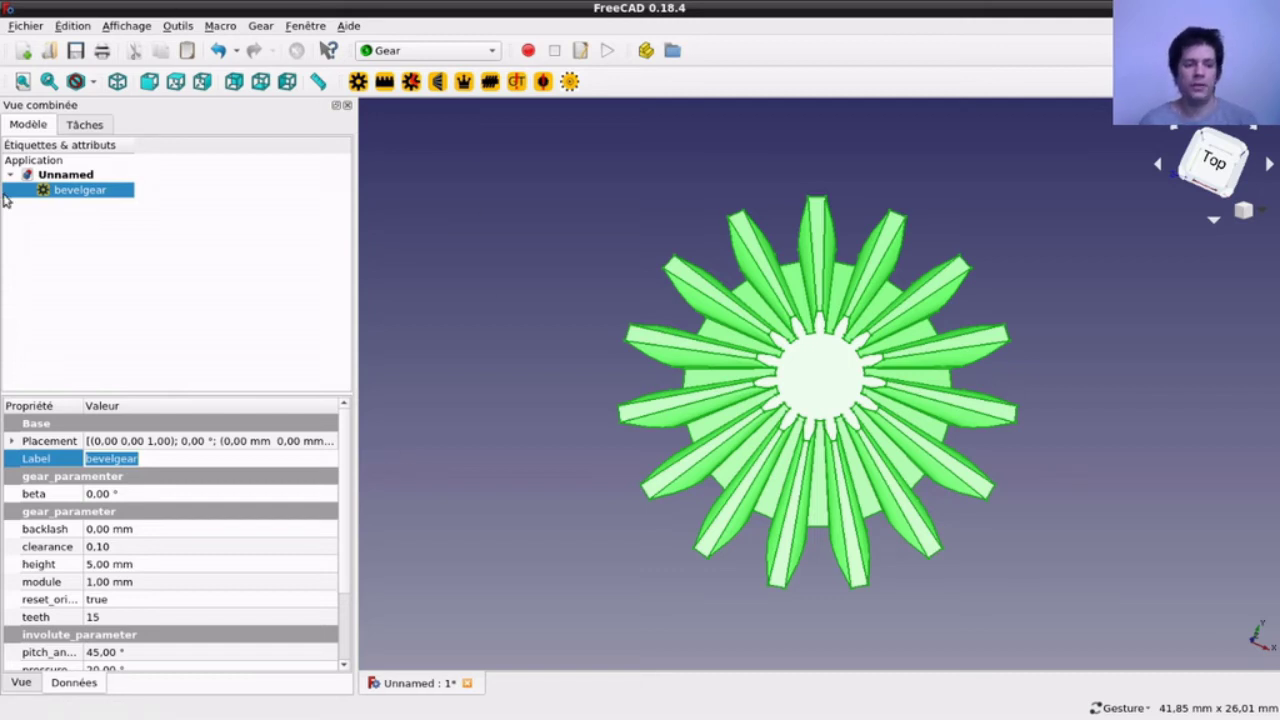
# Step: Rename the bevel gear to 'renvoi d'angle'
pyautogui.write('renvoi')
pyautogui.write("d'angle")
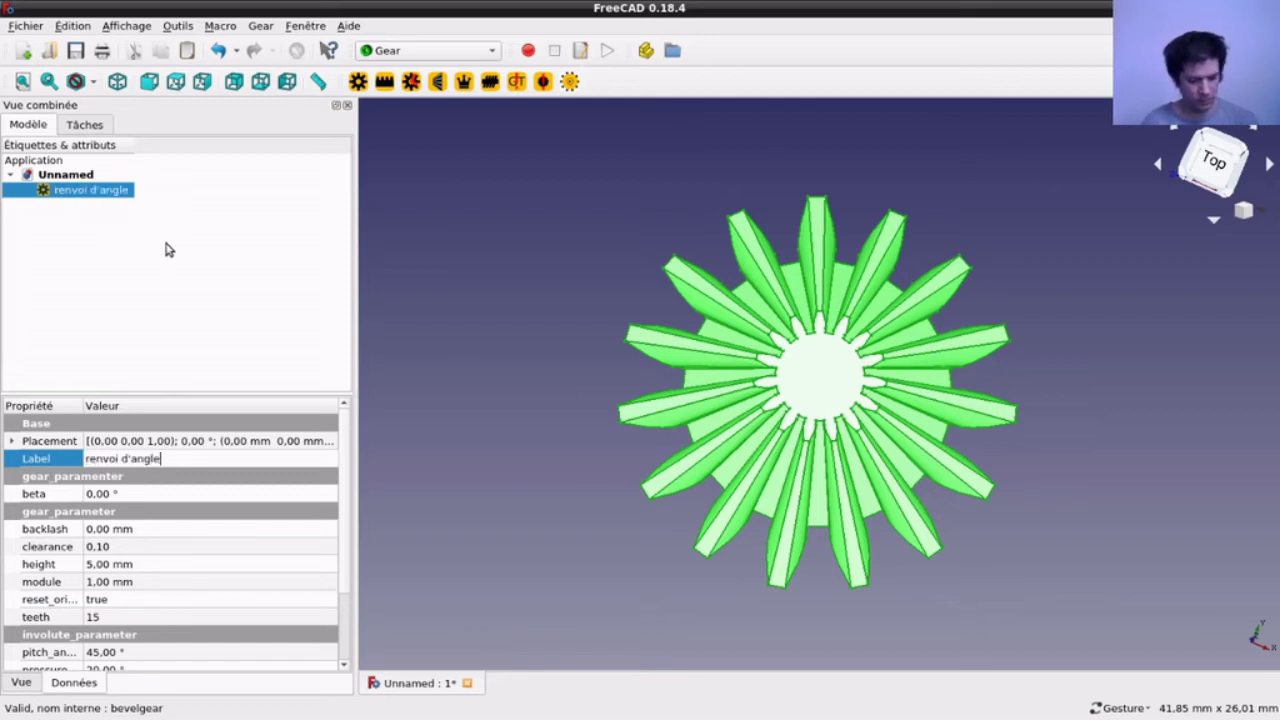
pyautogui.press('Return')
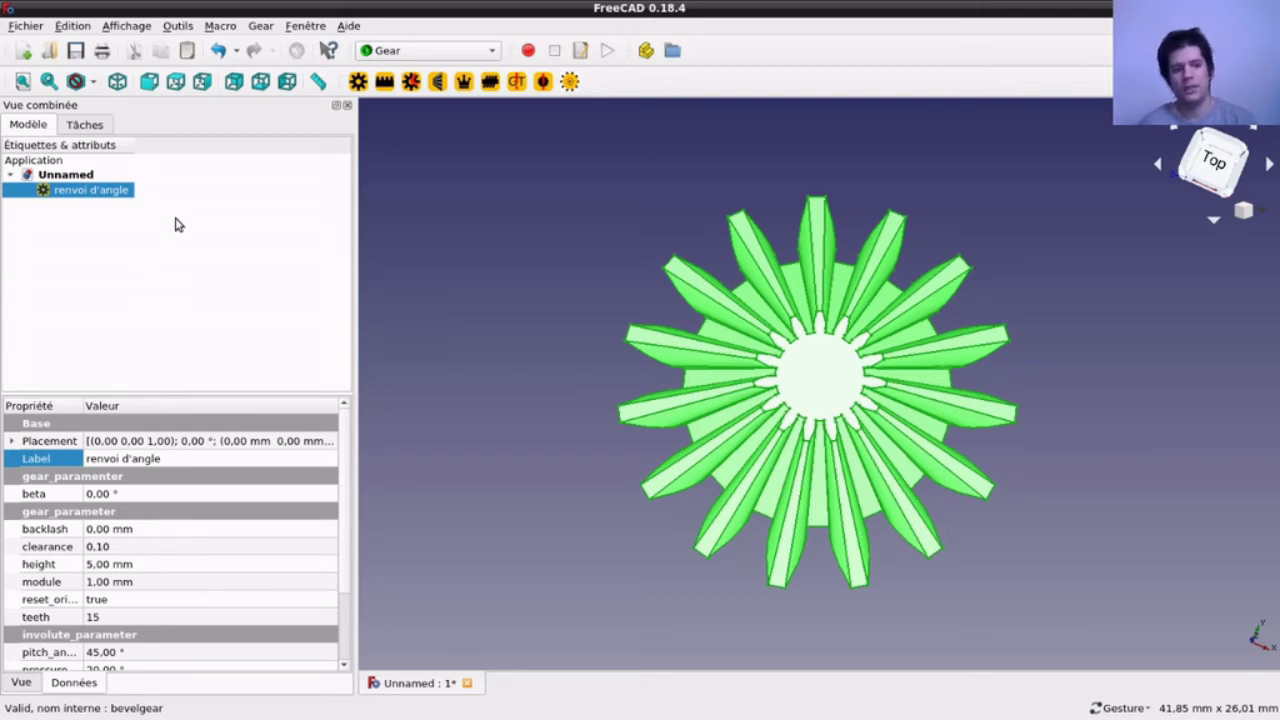
# Step: Set the gear's beta angle to 30° and recompute to get spiral teeth
pyautogui.click(155, 494)
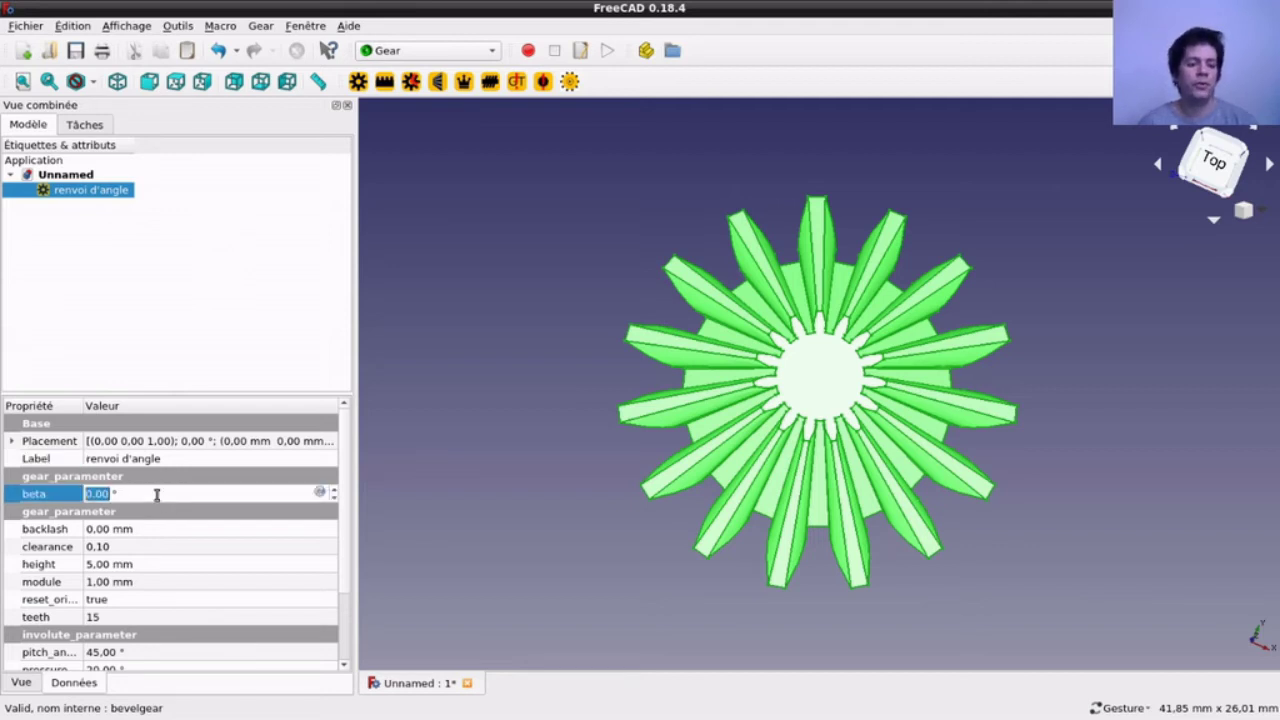
pyautogui.press('Left')
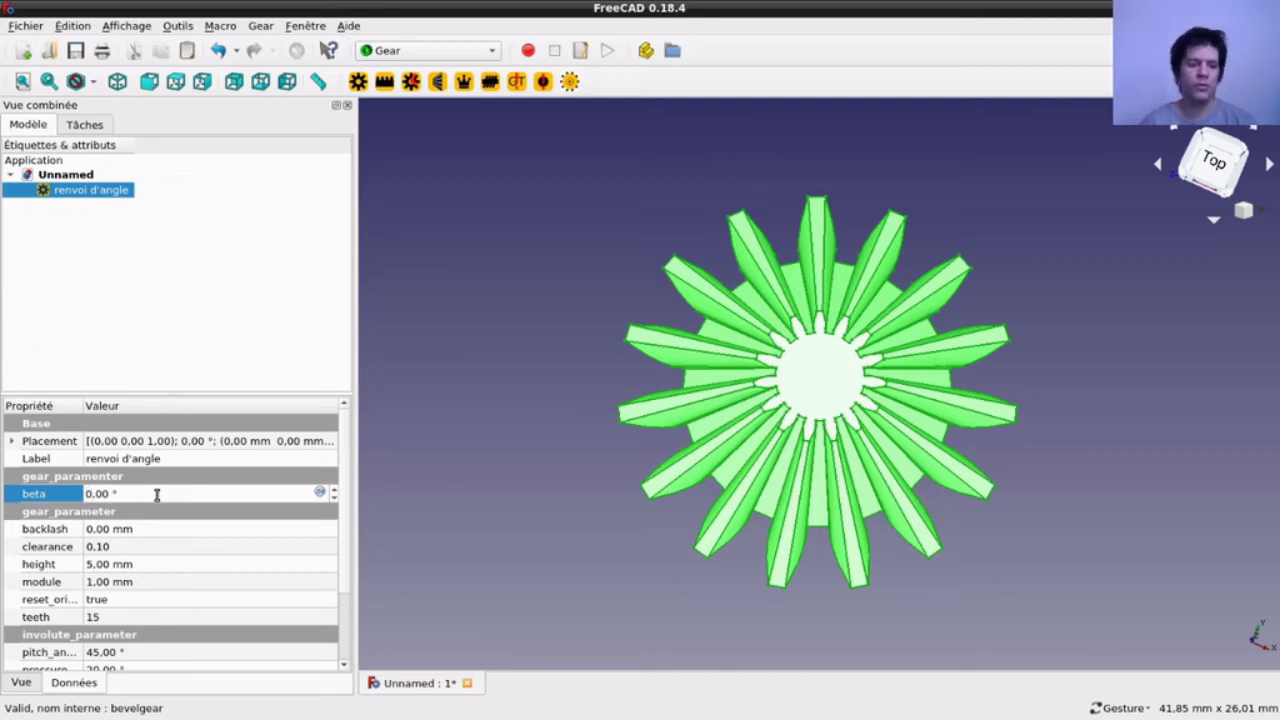
pyautogui.press('Delete')
pyautogui.write('30')
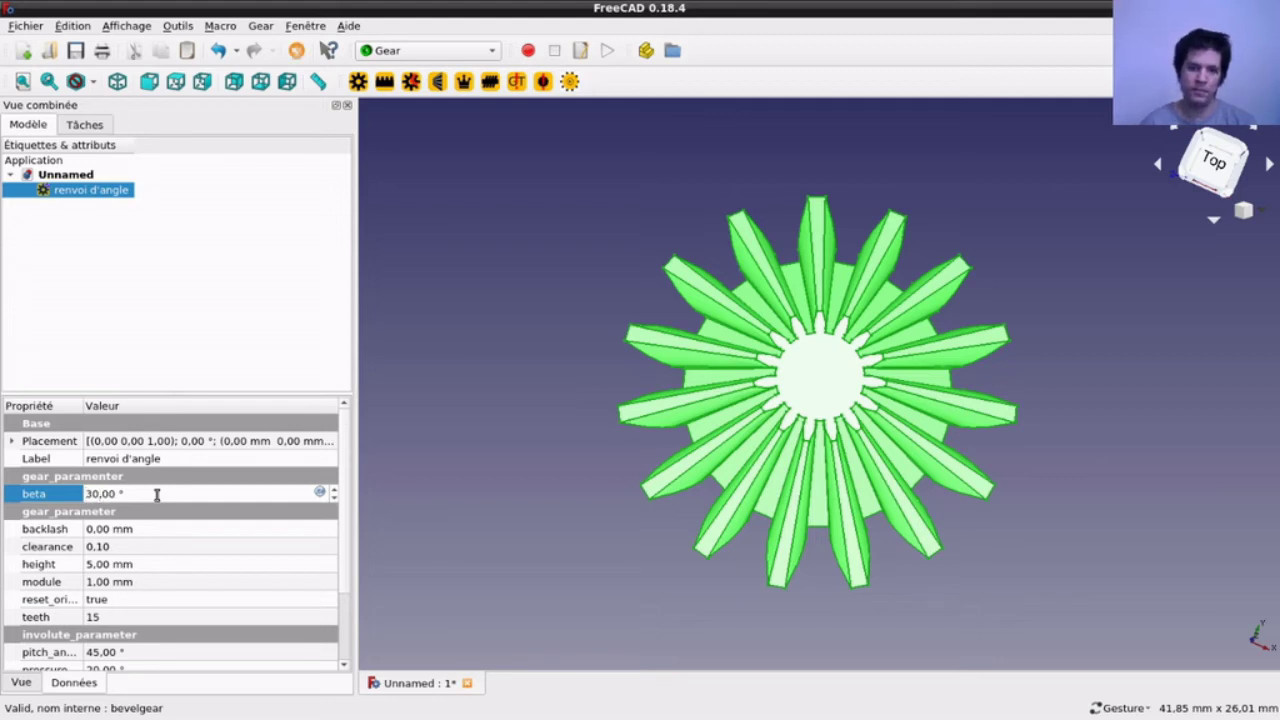
pyautogui.click(555, 397)
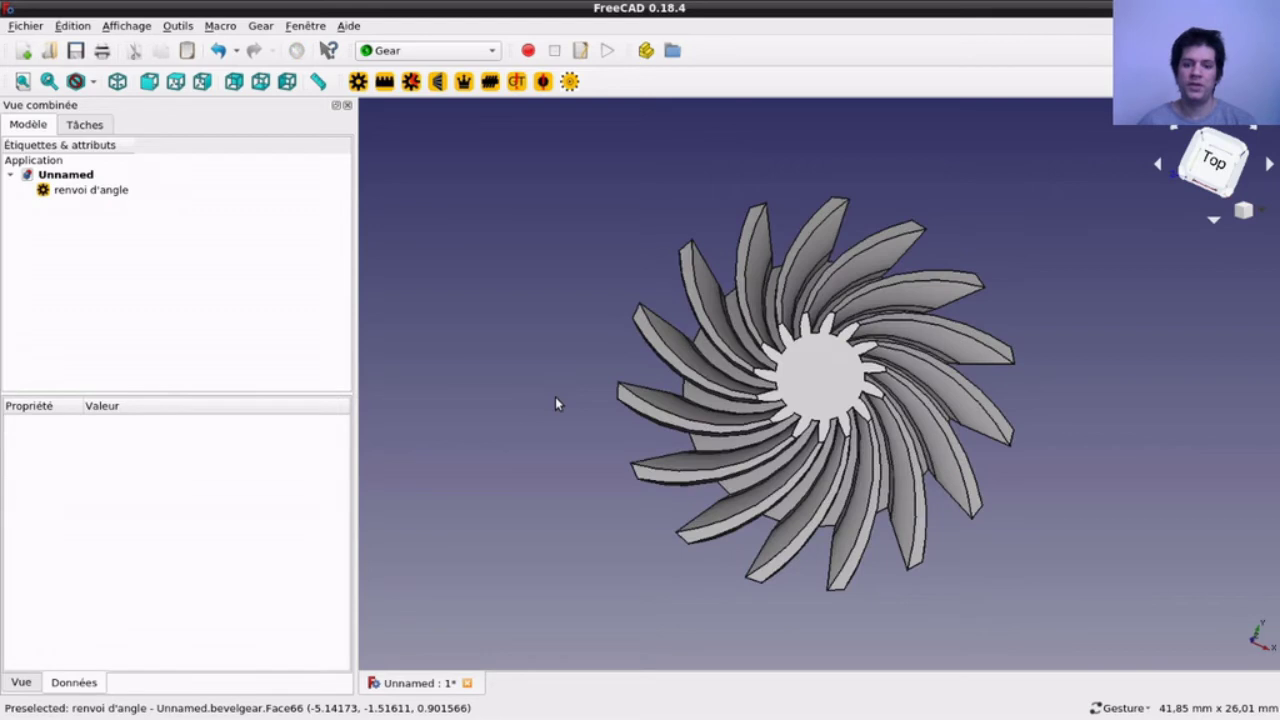
# Step: Change the beta angle from 30° to 20°
pyautogui.click(78, 190)
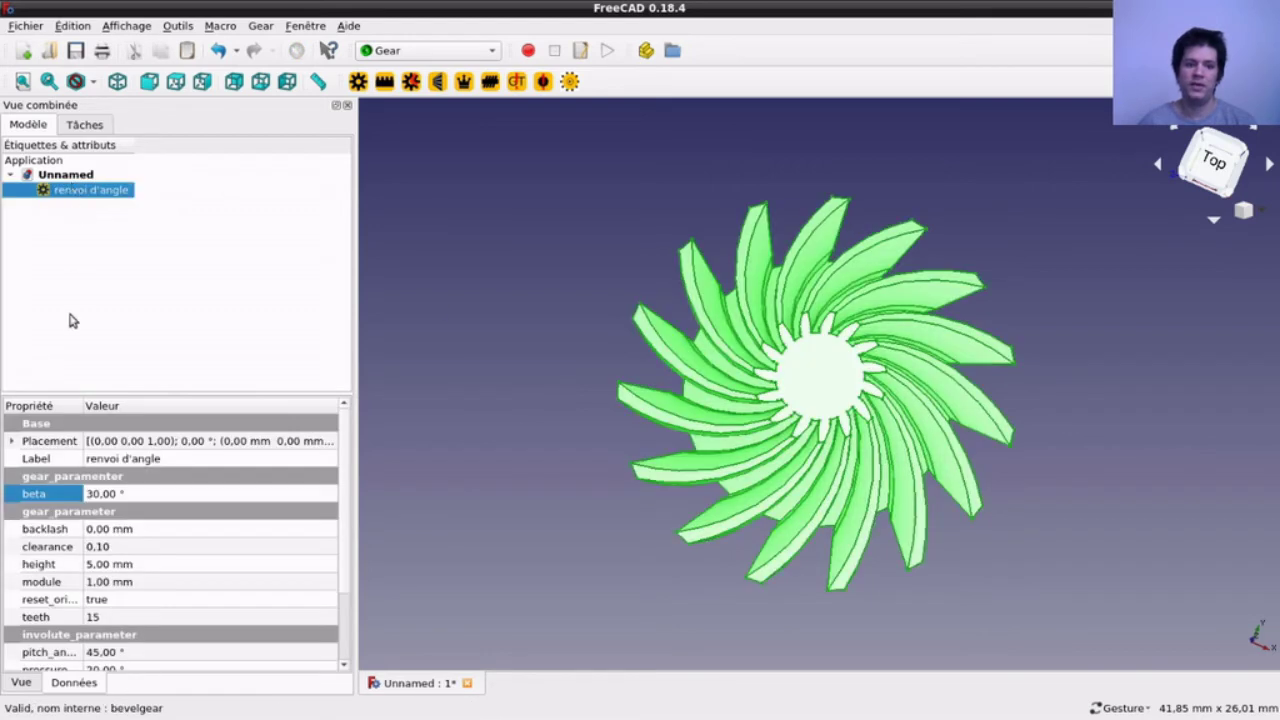
pyautogui.click(118, 494)
pyautogui.click(103, 493)
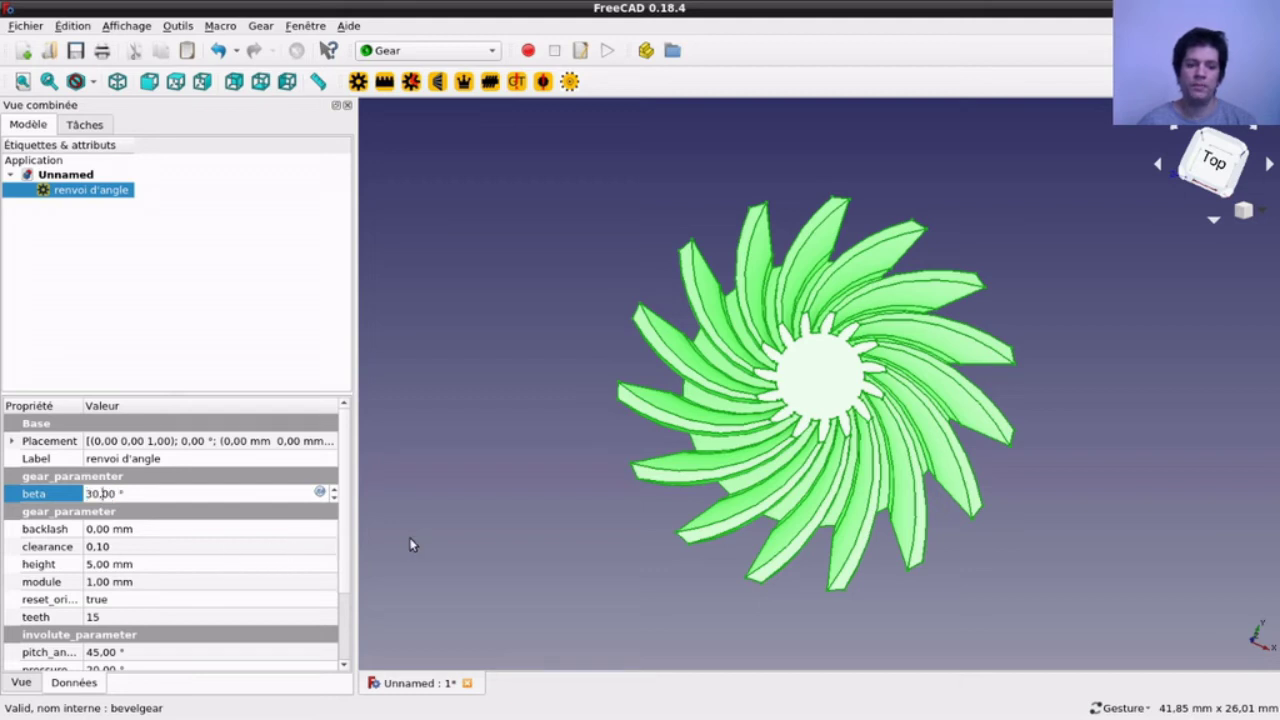
pyautogui.press('BackSpace')
pyautogui.write('2')
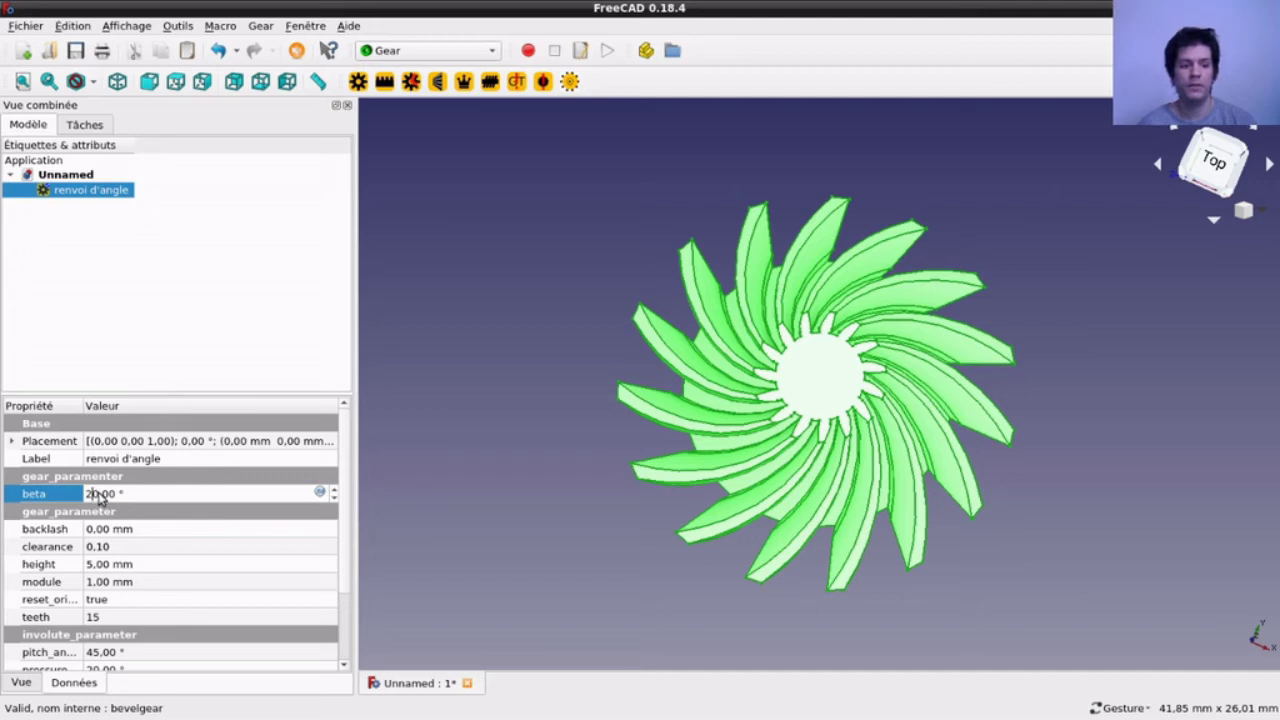
pyautogui.press('Return')
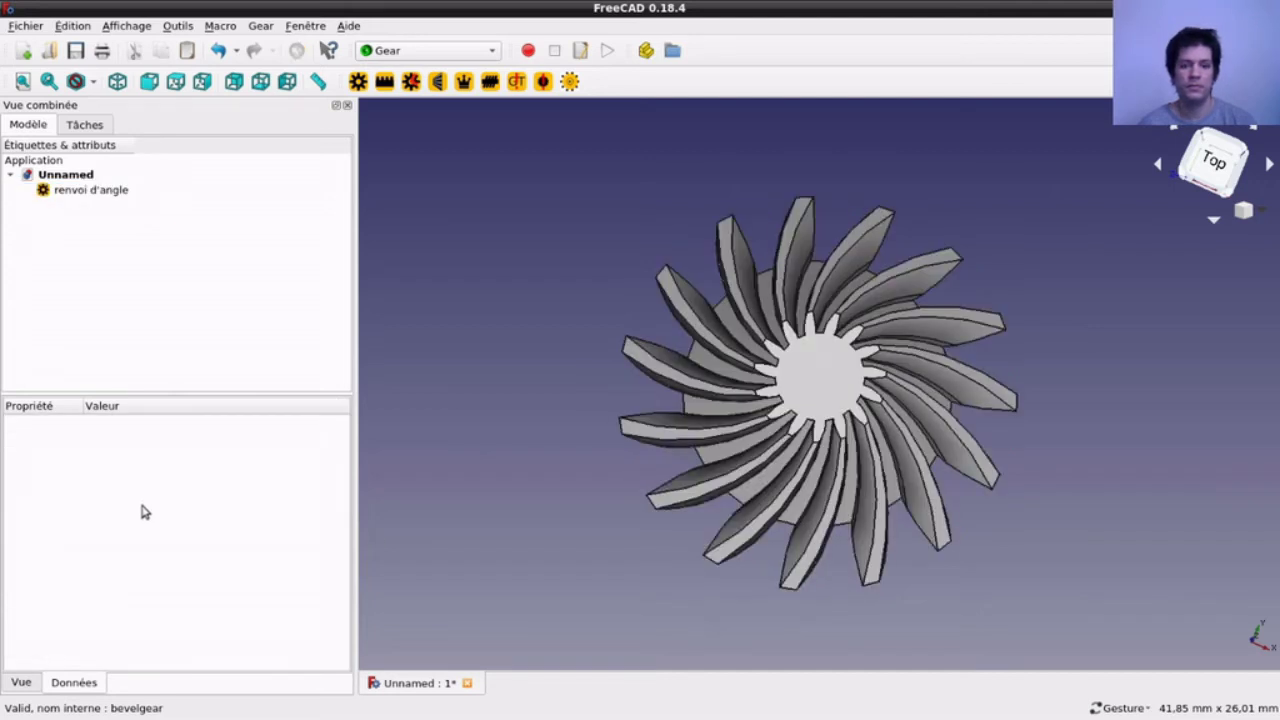
pyautogui.moveTo(580, 594)
pyautogui.mouseDown()
pyautogui.moveTo(523, 491)
pyautogui.moveTo(523, 457)
pyautogui.mouseUp()
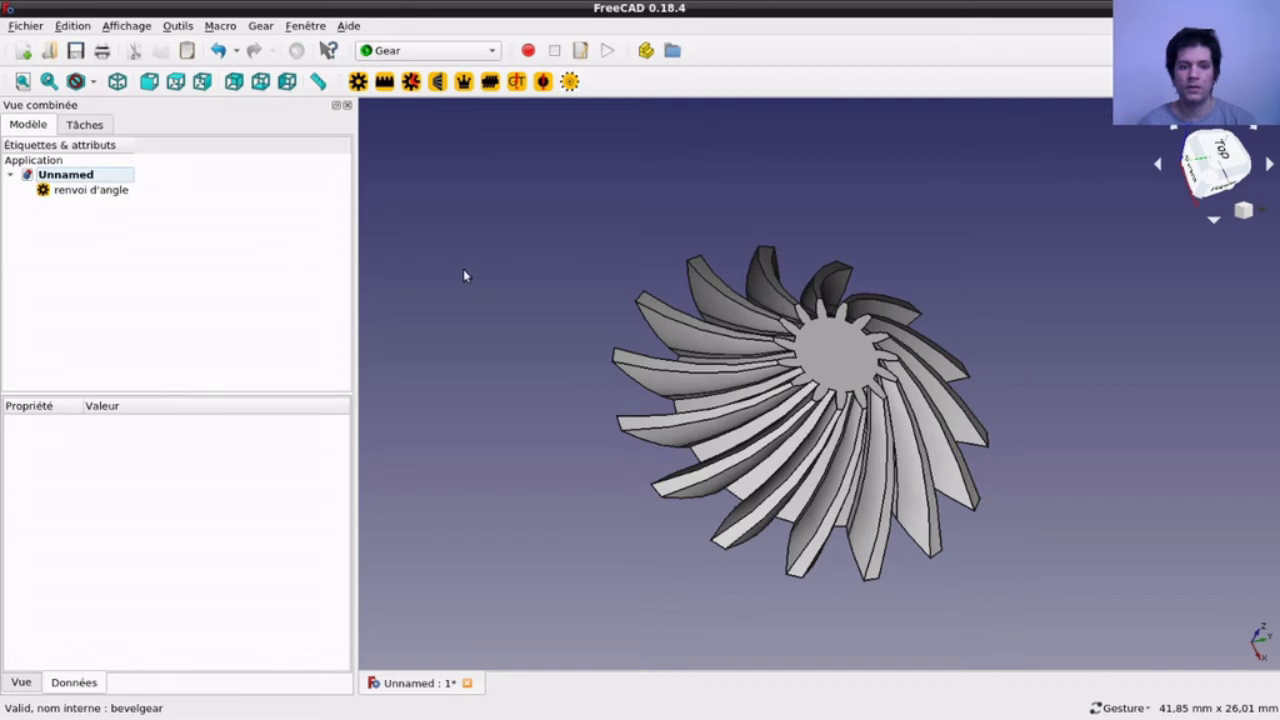
pyautogui.moveTo(650, 330); pyautogui.dragTo(587, 346)
pyautogui.press('2')
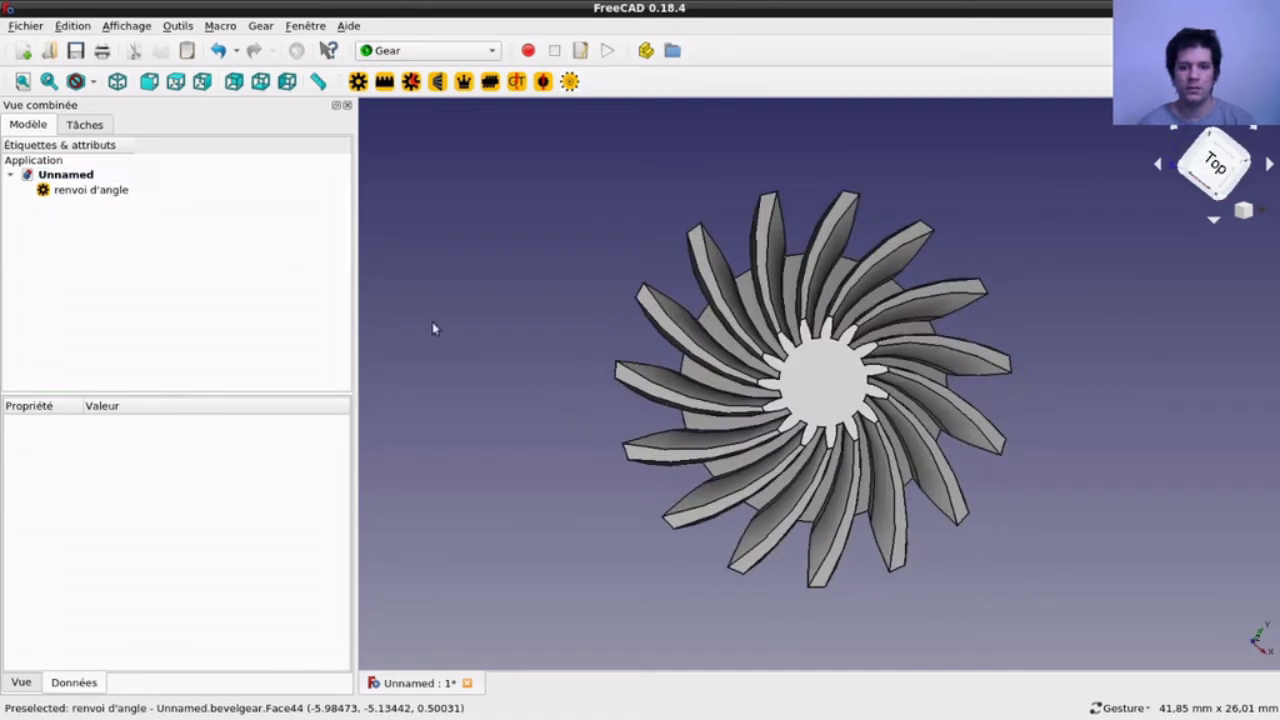
pyautogui.click(118, 195)
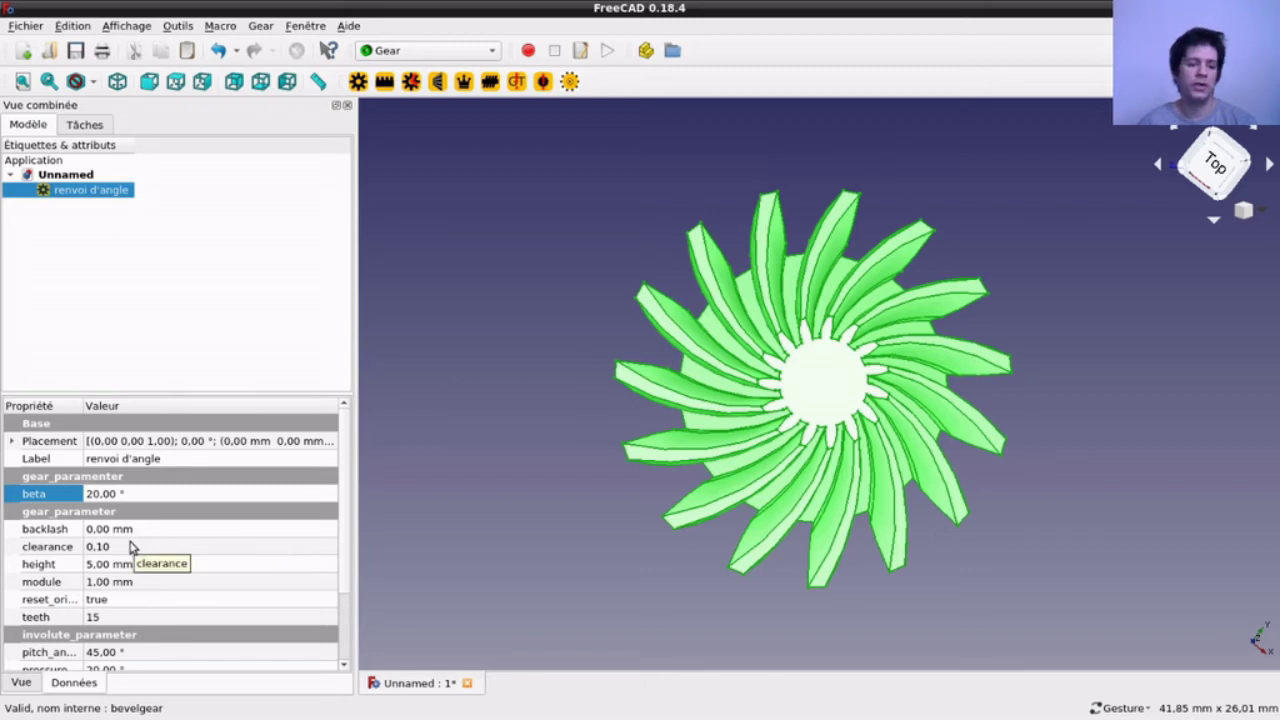
pyautogui.moveTo(637, 516); pyautogui.dragTo(735, 440)
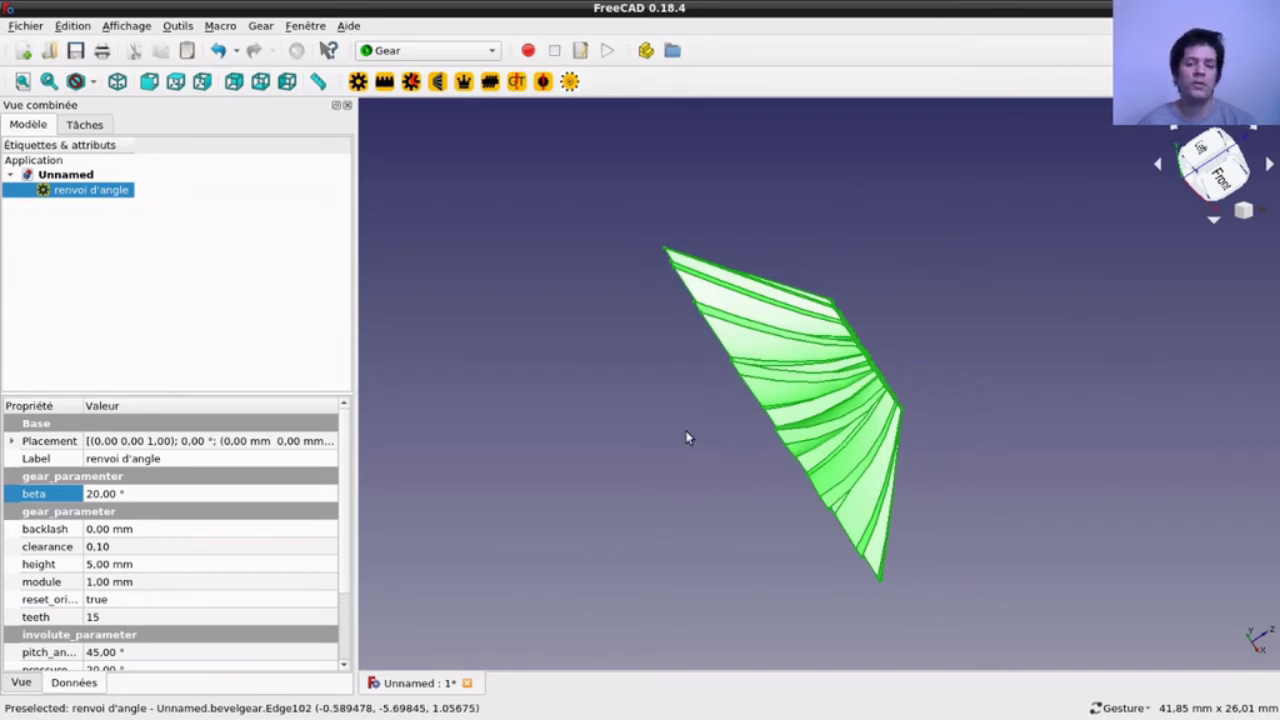
pyautogui.press('2')
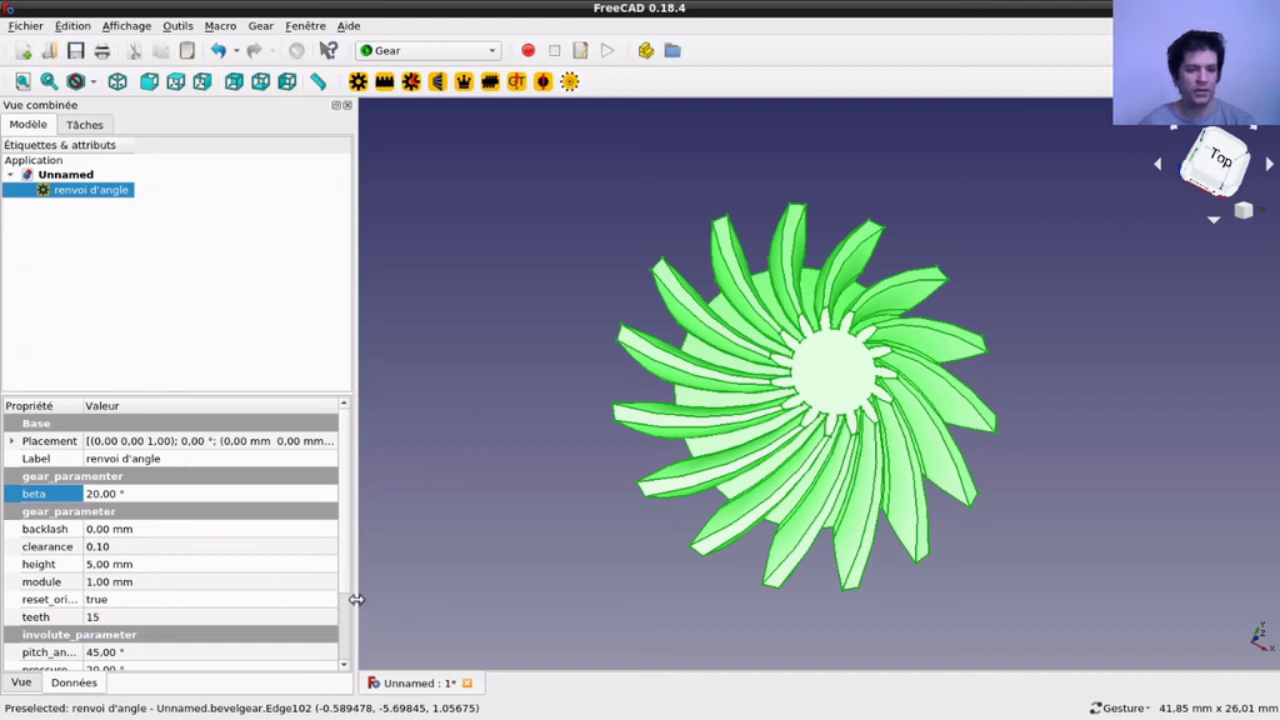
# Step: Widen the Propriété column so reset_origin and pitch_angle read fully, then orbit the gear edge-on
pyautogui.moveTo(356, 599); pyautogui.dragTo(437, 598)
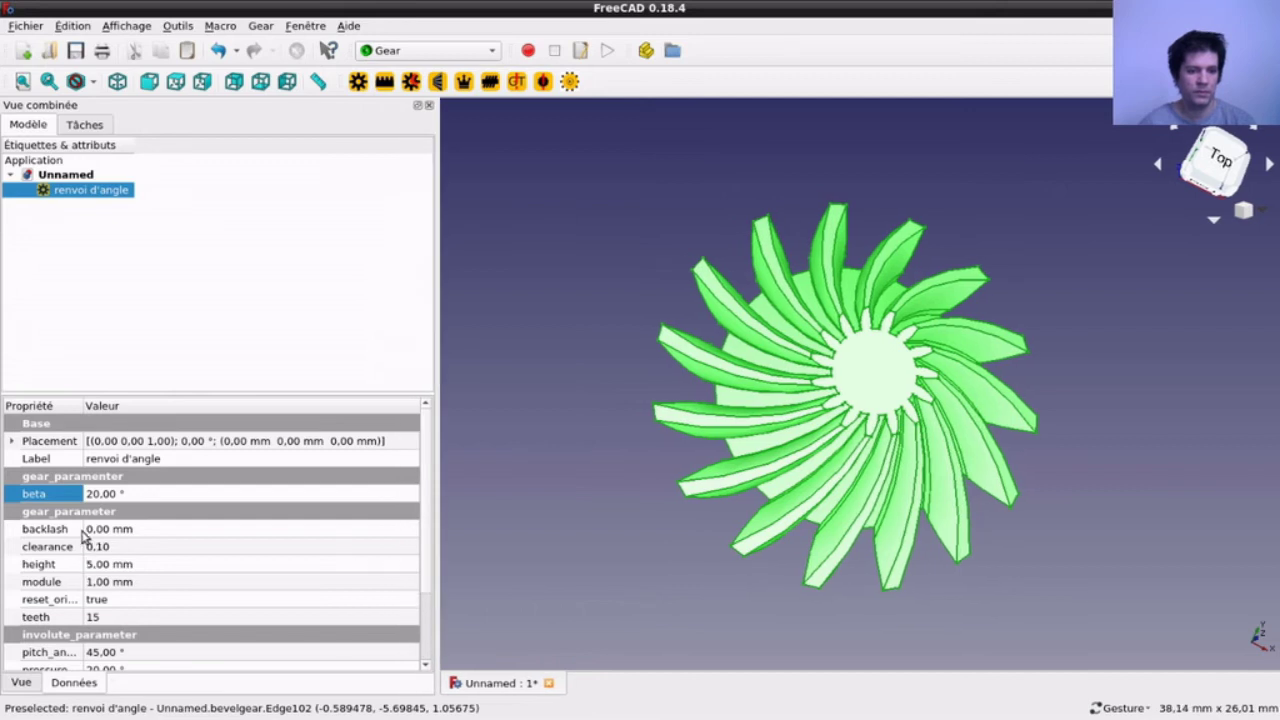
pyautogui.moveTo(172, 406); pyautogui.dragTo(271, 431)
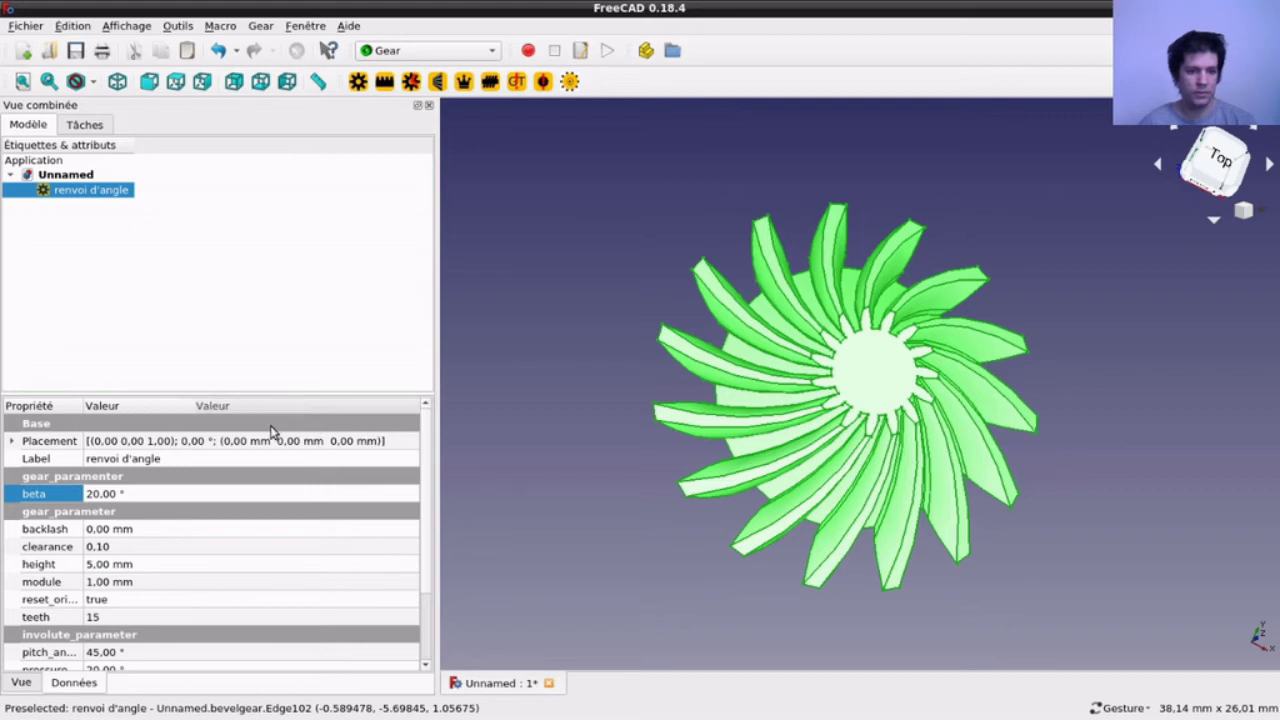
pyautogui.moveTo(271, 431); pyautogui.dragTo(258, 434)
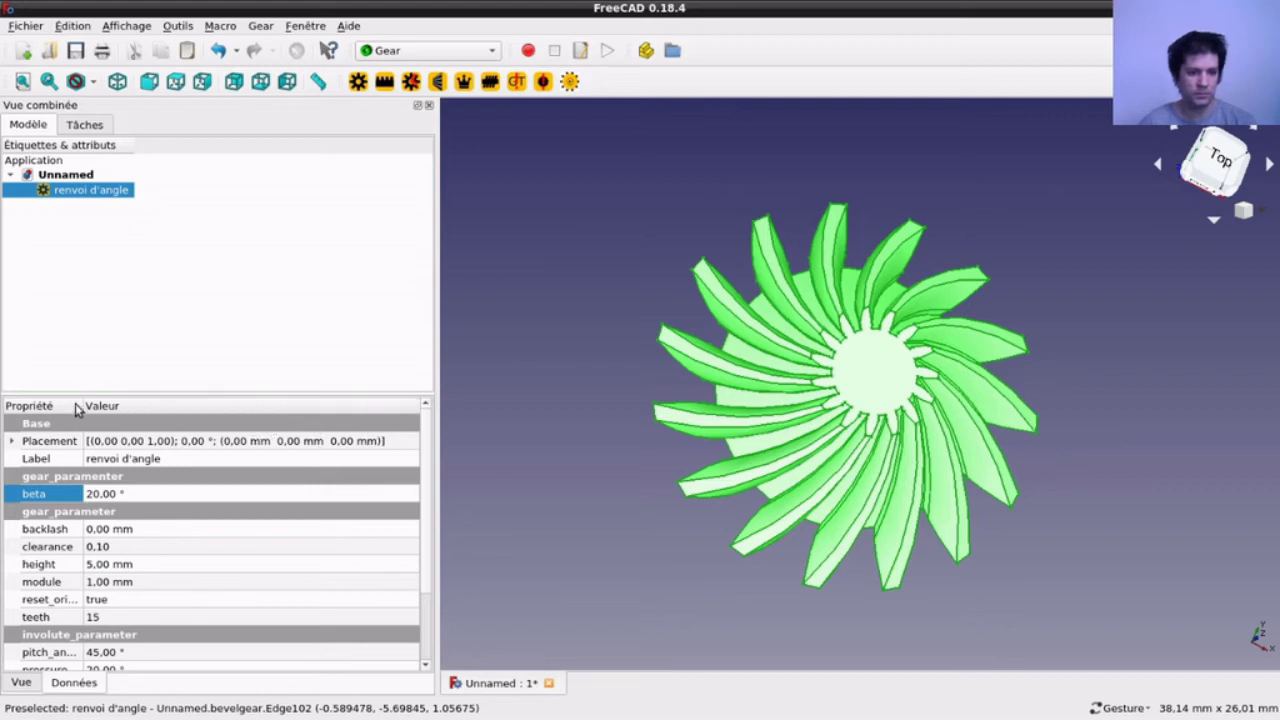
pyautogui.moveTo(83, 406)
pyautogui.mouseDown()
pyautogui.moveTo(135, 406)
pyautogui.moveTo(124, 412)
pyautogui.mouseUp()
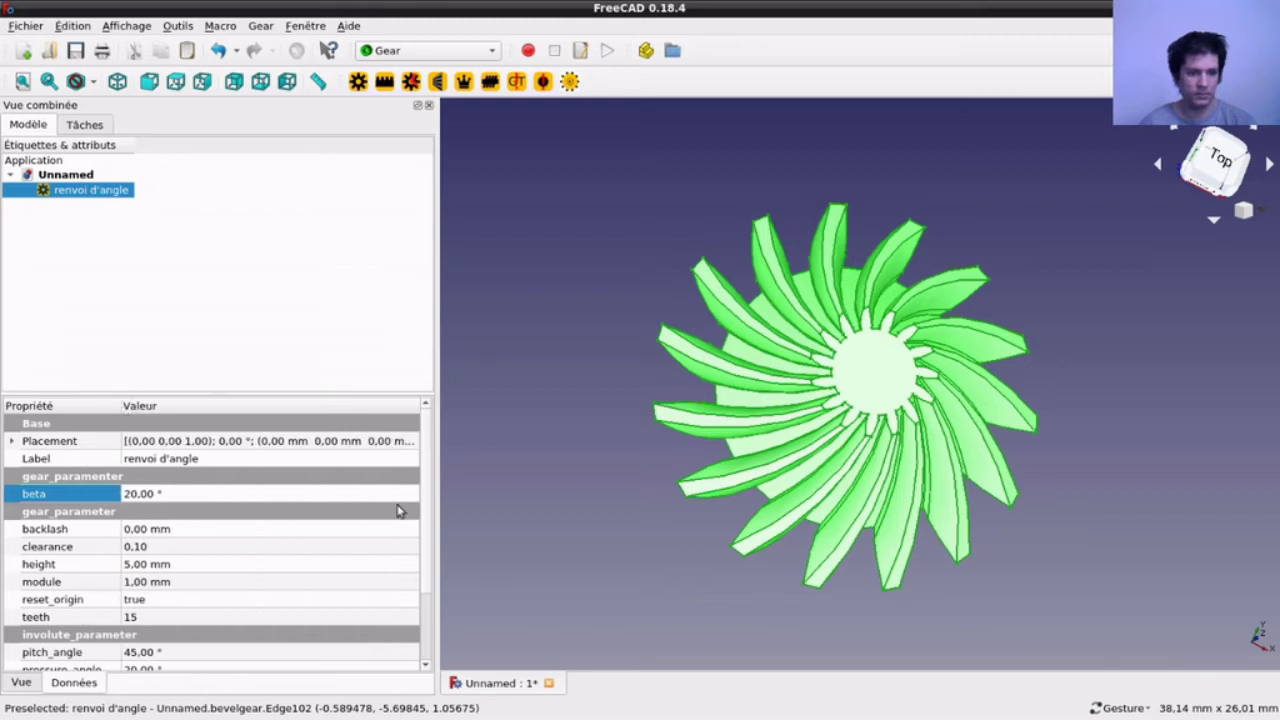
pyautogui.moveTo(437, 550)
pyautogui.mouseDown()
pyautogui.moveTo(286, 570)
pyautogui.moveTo(321, 569)
pyautogui.mouseUp()
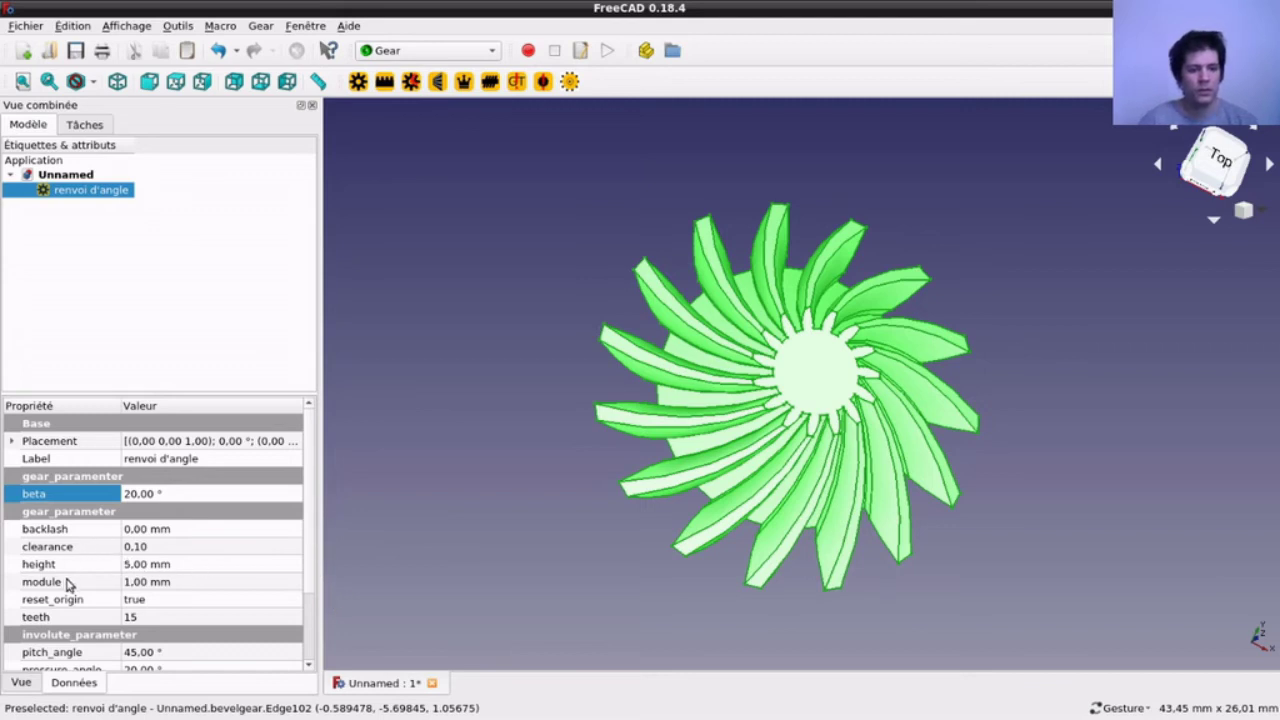
pyautogui.moveTo(52, 599)
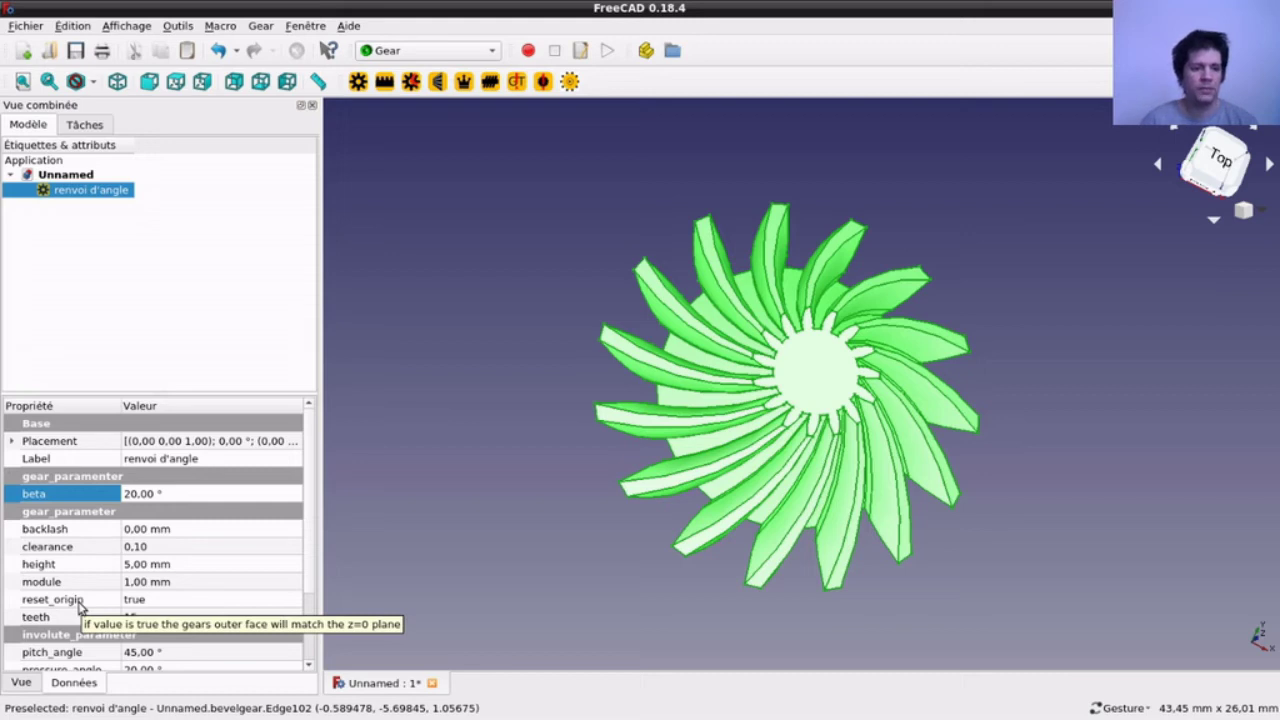
pyautogui.moveTo(570, 482)
pyautogui.mouseDown()
pyautogui.moveTo(654, 467)
pyautogui.moveTo(849, 371)
pyautogui.moveTo(814, 343)
pyautogui.mouseUp()
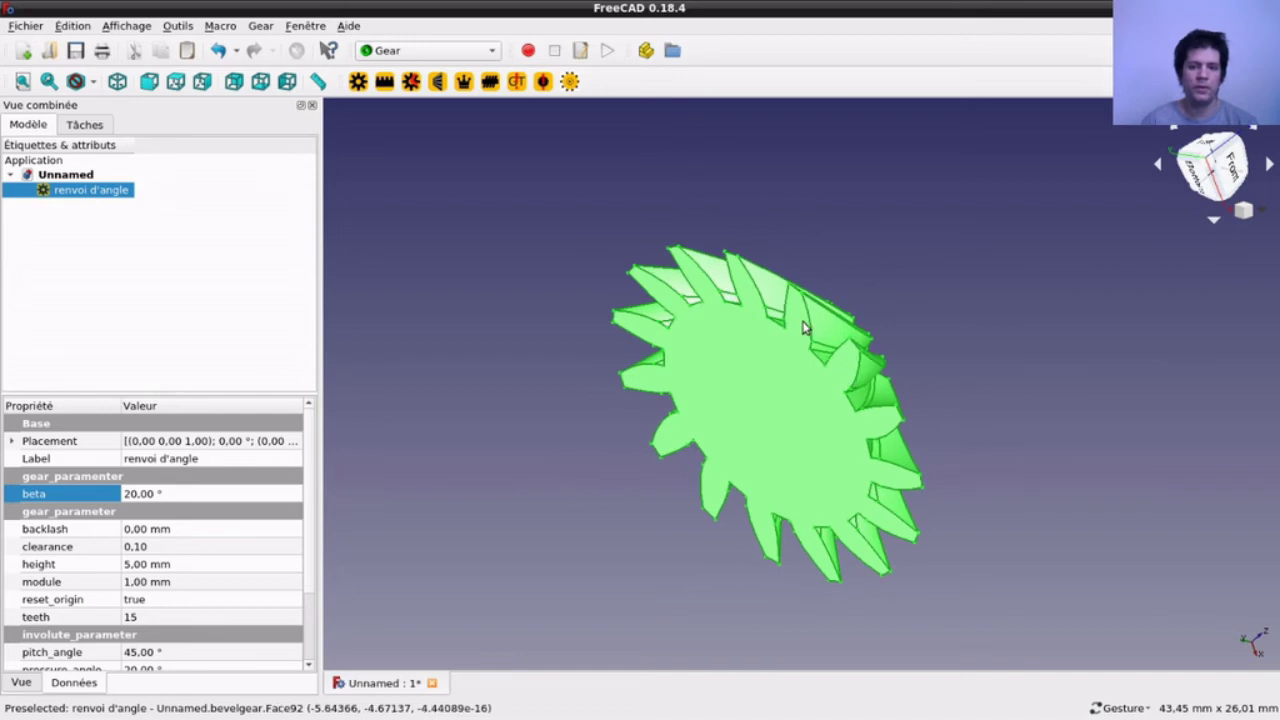
pyautogui.moveTo(966, 289)
pyautogui.mouseDown()
pyautogui.moveTo(903, 363)
pyautogui.moveTo(606, 364)
pyautogui.mouseUp()
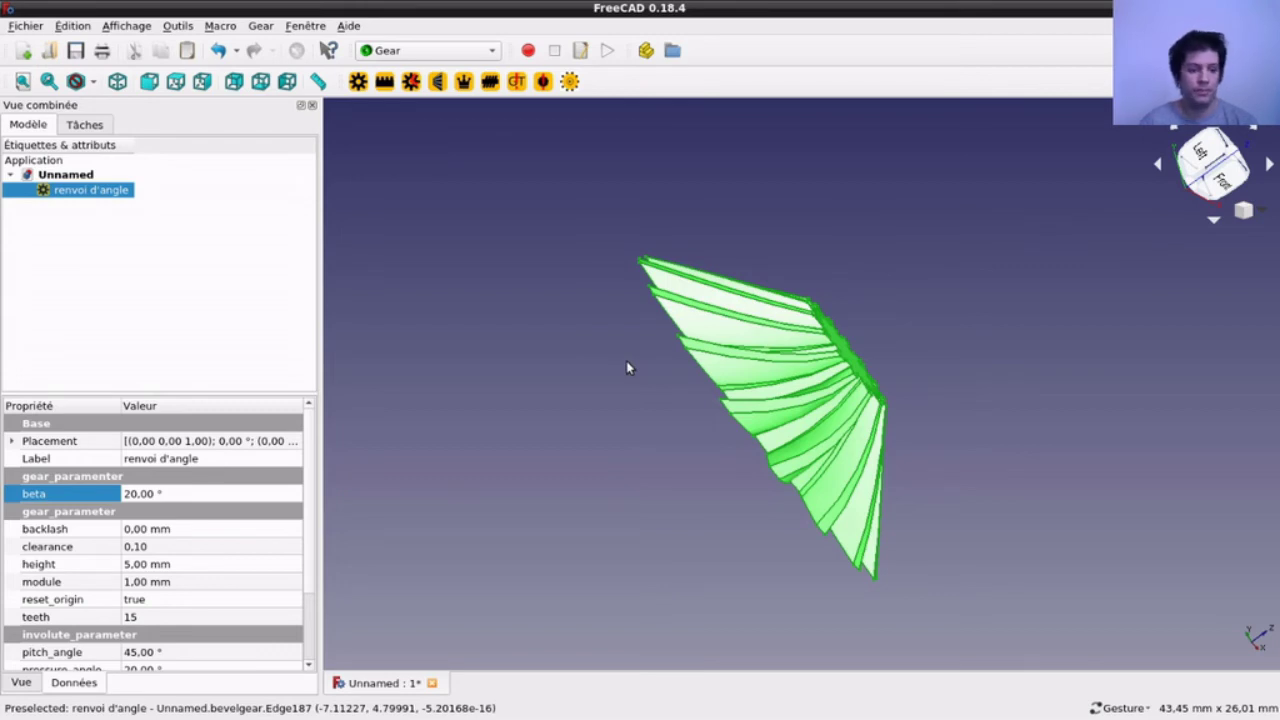
# Step: Rotate the renvoi d'angle gear 45° about X with the Placement dragger
pyautogui.press('2')
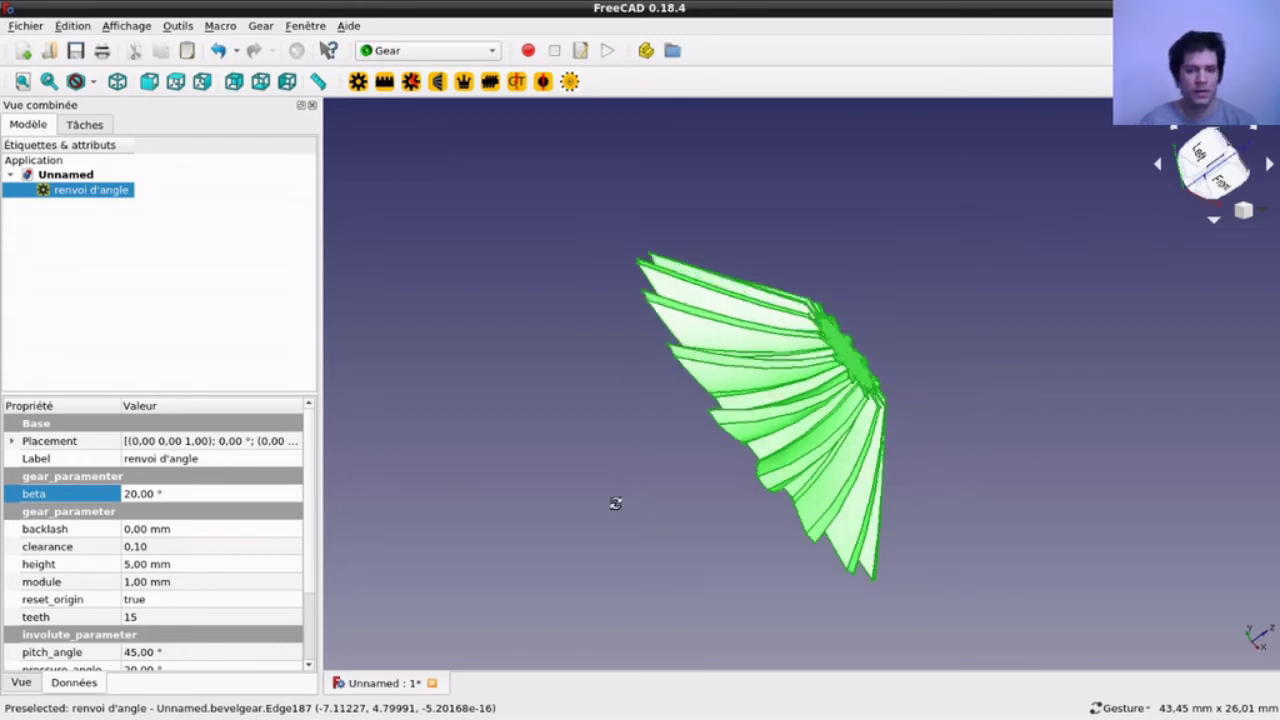
pyautogui.doubleClick(97, 197)
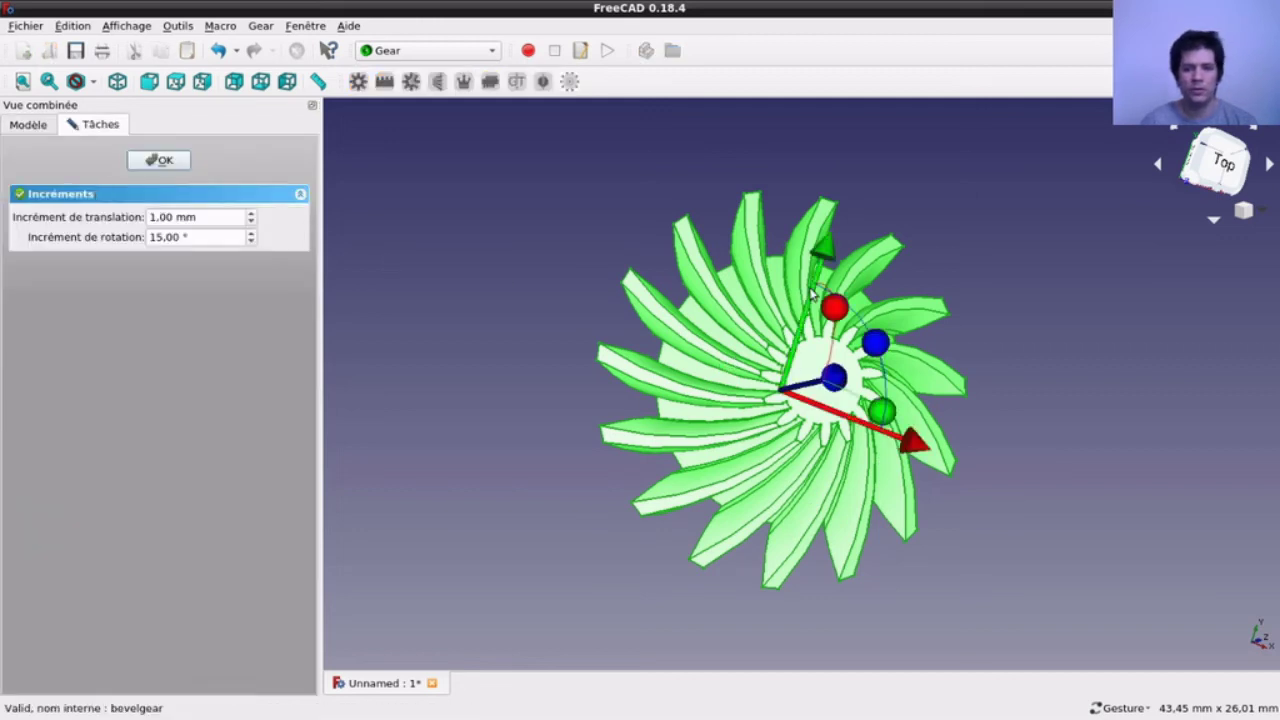
pyautogui.moveTo(833, 310); pyautogui.dragTo(833, 386)
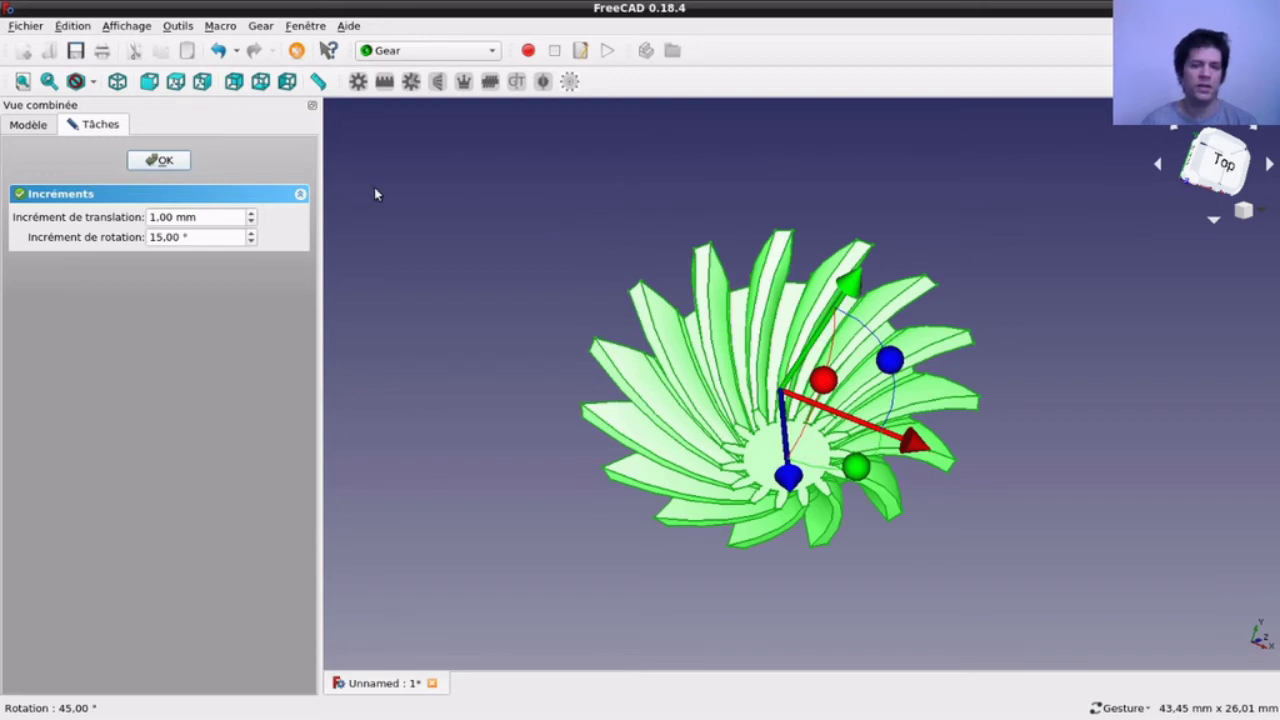
pyautogui.click(165, 160)
pyautogui.moveTo(559, 244); pyautogui.dragTo(479, 271)
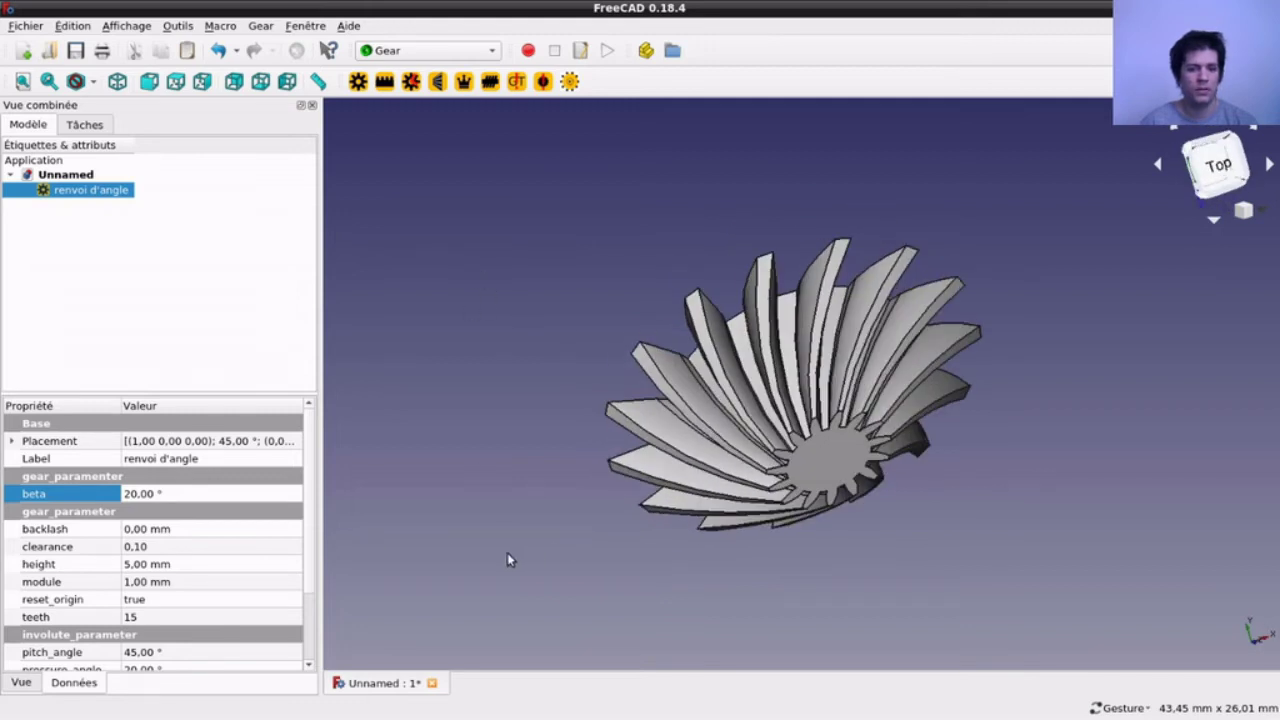
# Step: Set reset_origin to false and recompute the gear
pyautogui.click(146, 602)
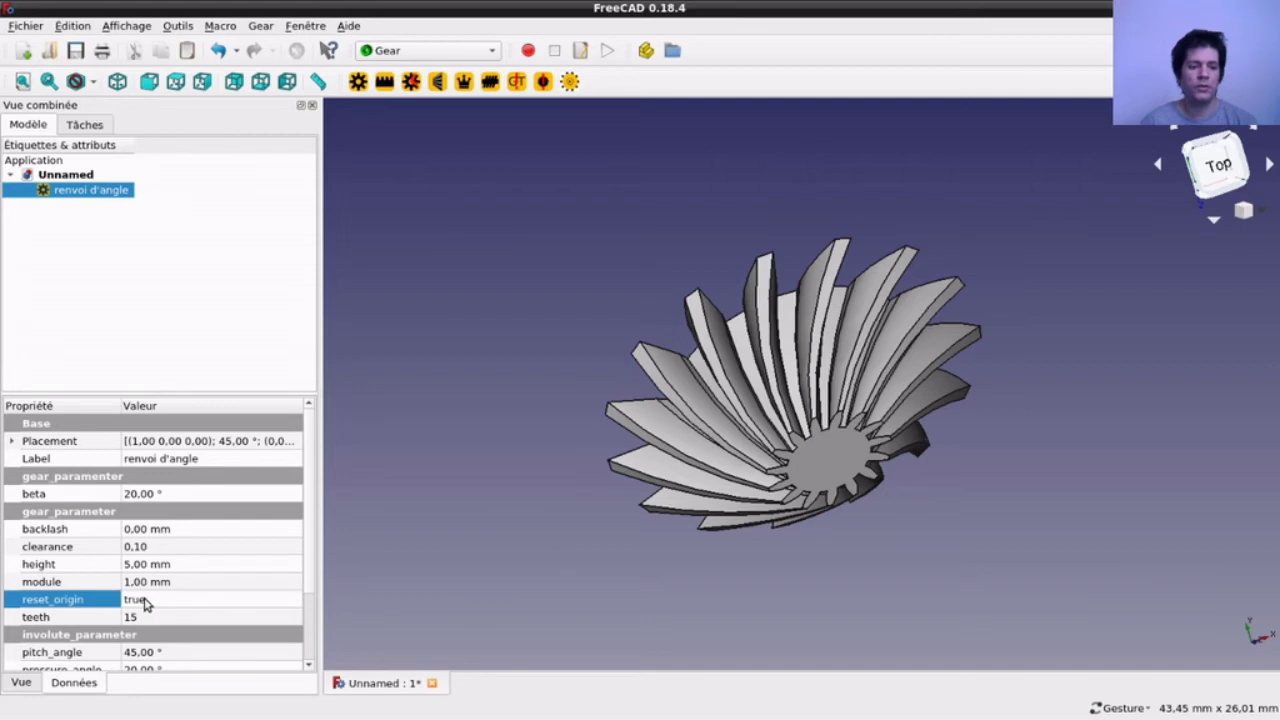
pyautogui.click(146, 602)
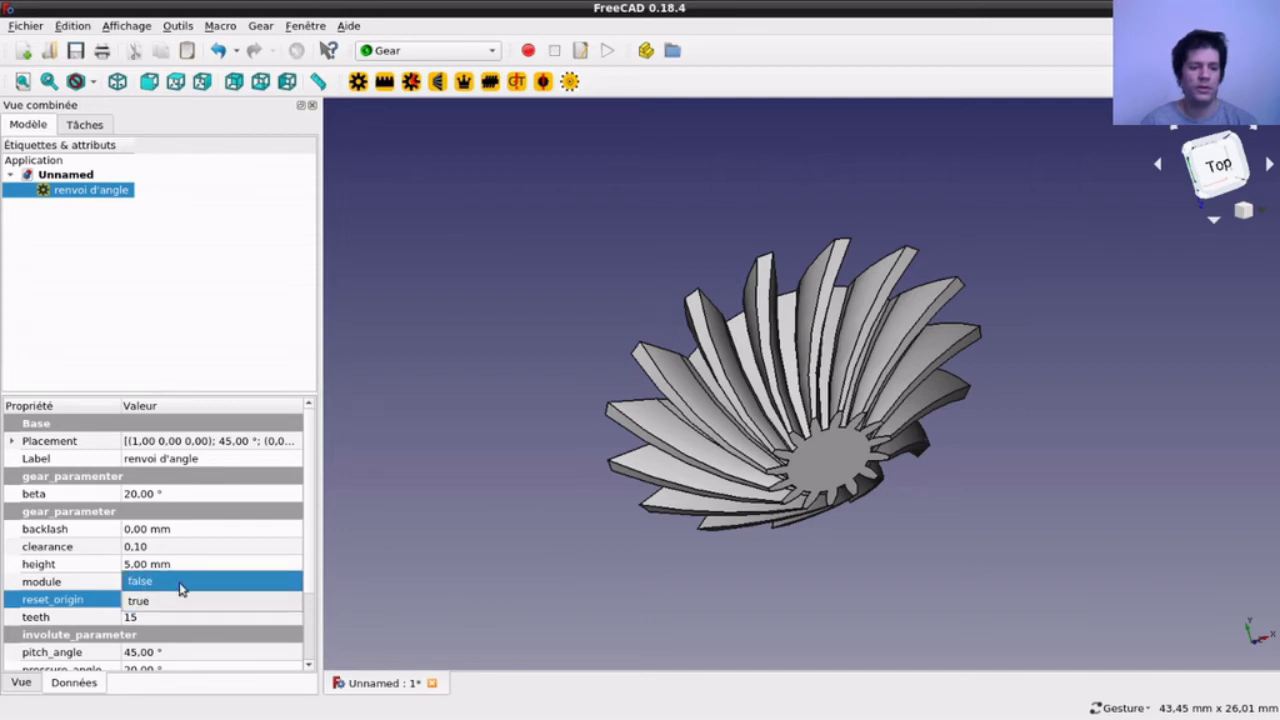
pyautogui.click(180, 584)
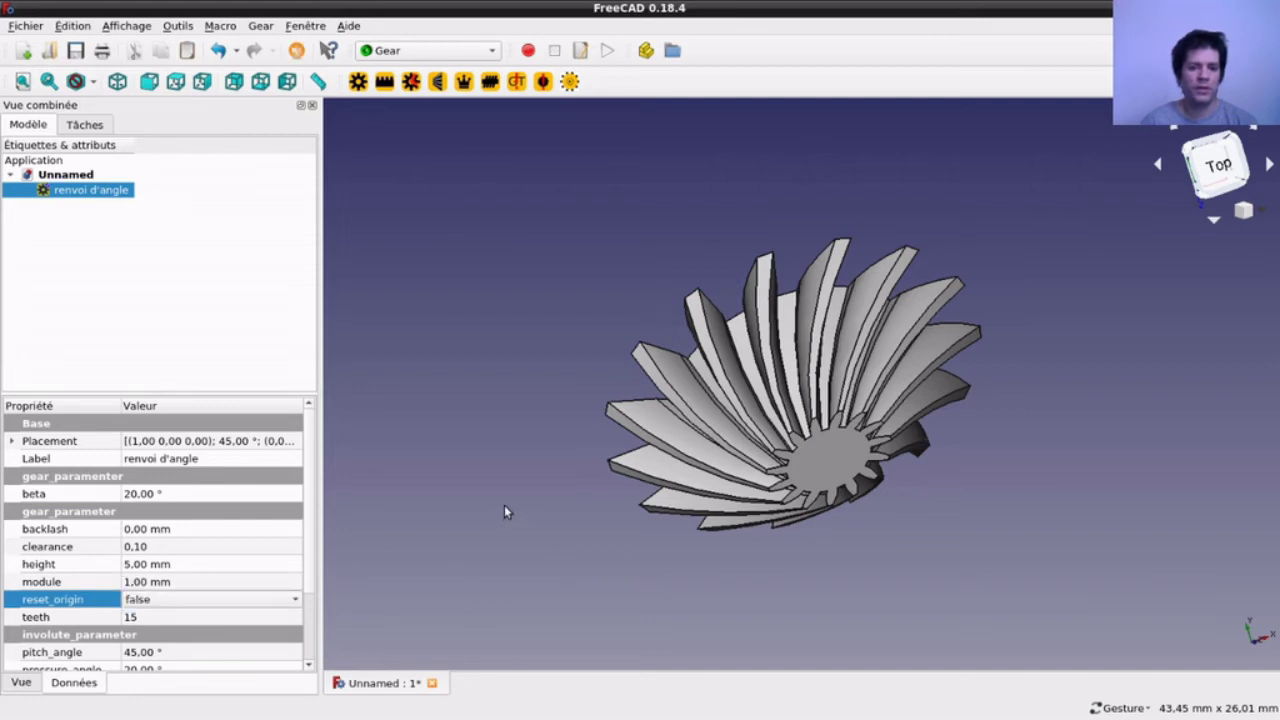
pyautogui.click(510, 545)
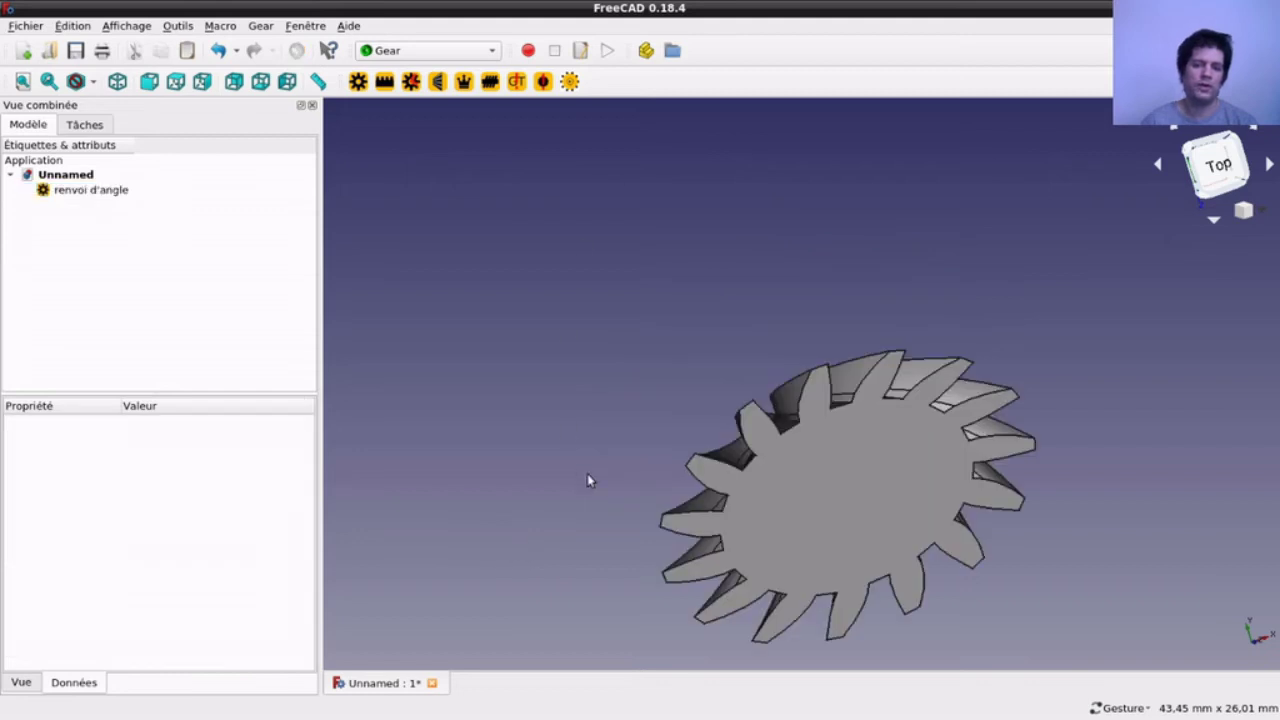
pyautogui.moveTo(617, 343)
pyautogui.mouseDown()
pyautogui.moveTo(700, 450)
pyautogui.moveTo(640, 503)
pyautogui.moveTo(574, 509)
pyautogui.mouseUp()
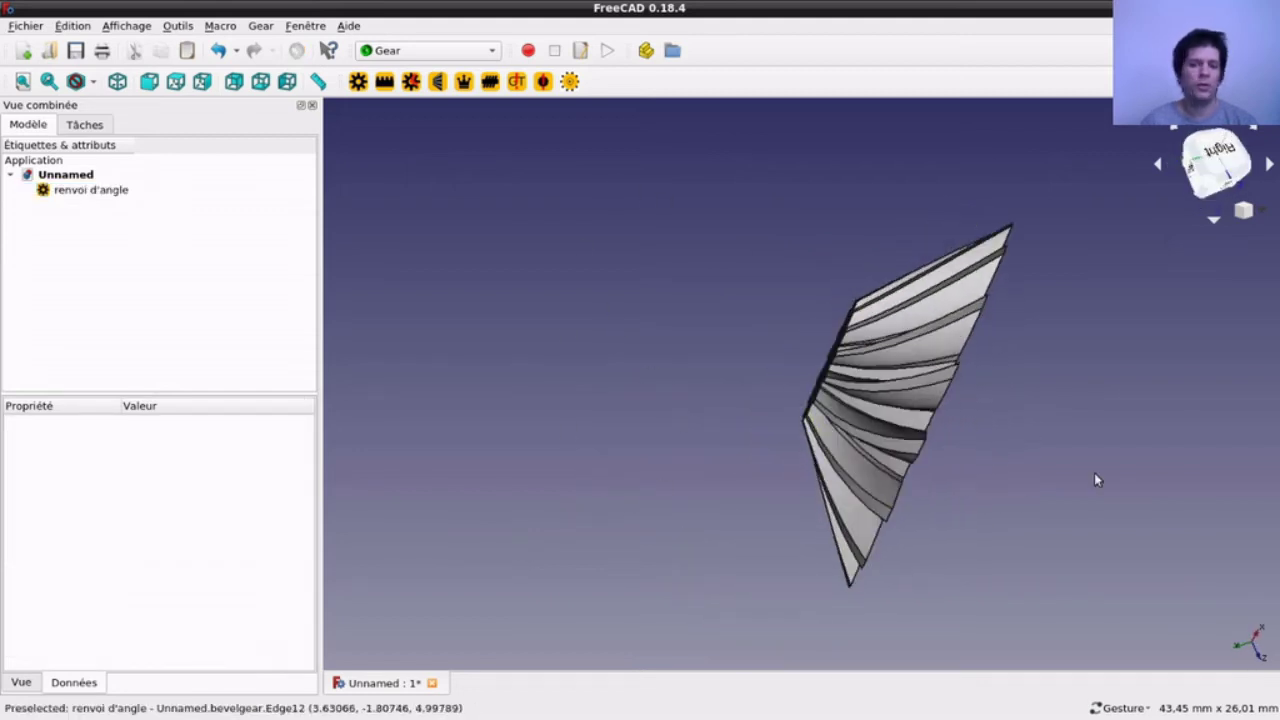
pyautogui.press('2')
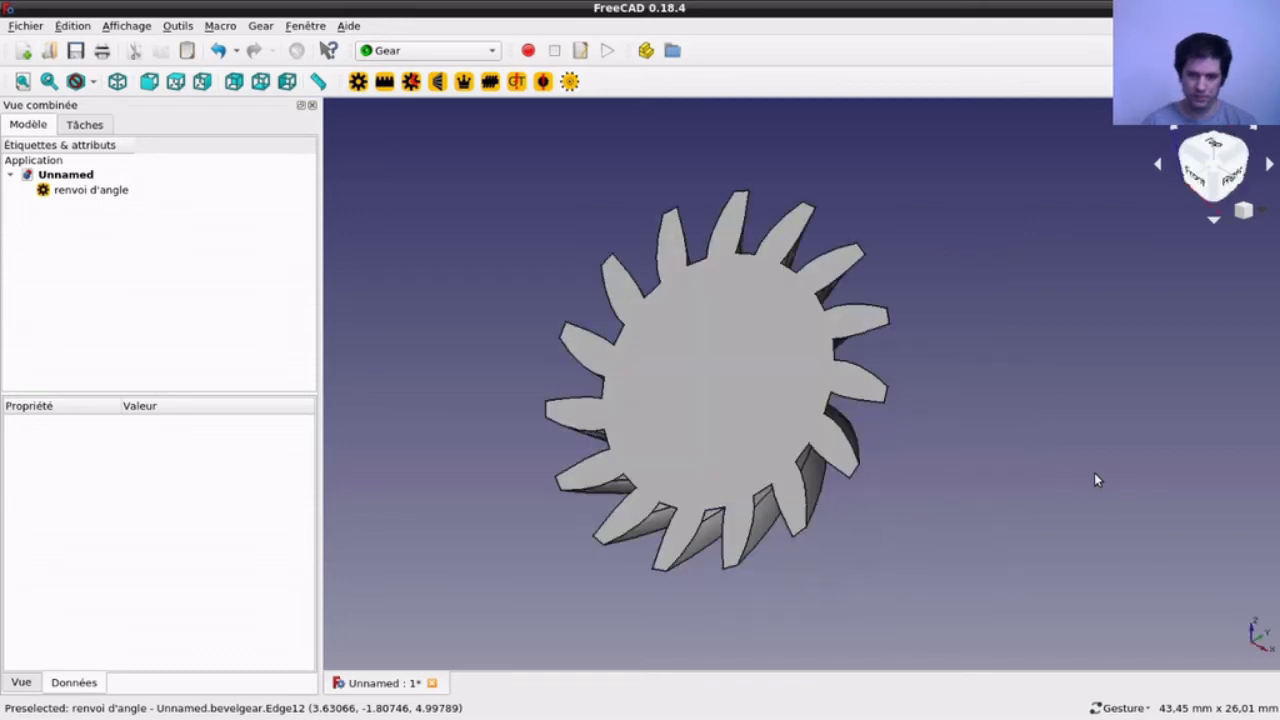
# Step: Change the gear's Placement angle from 45° to 0° so it lies flat
pyautogui.click(85, 190)
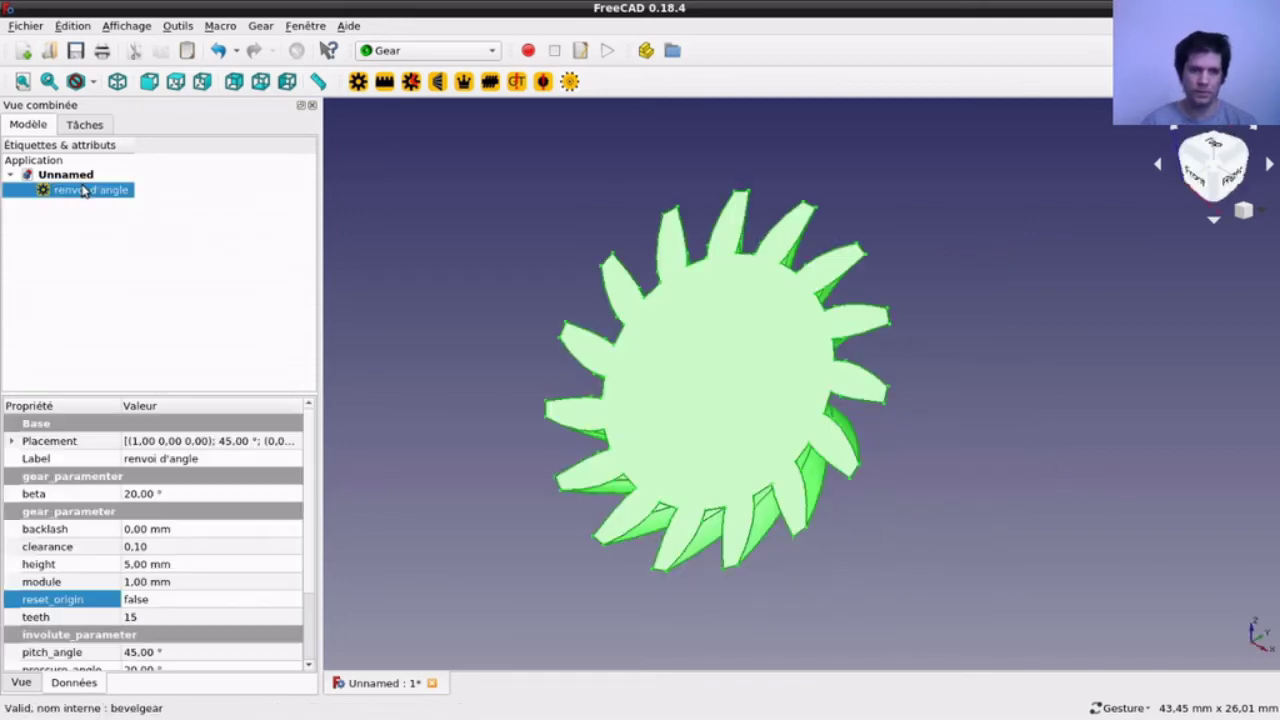
pyautogui.click(17, 444)
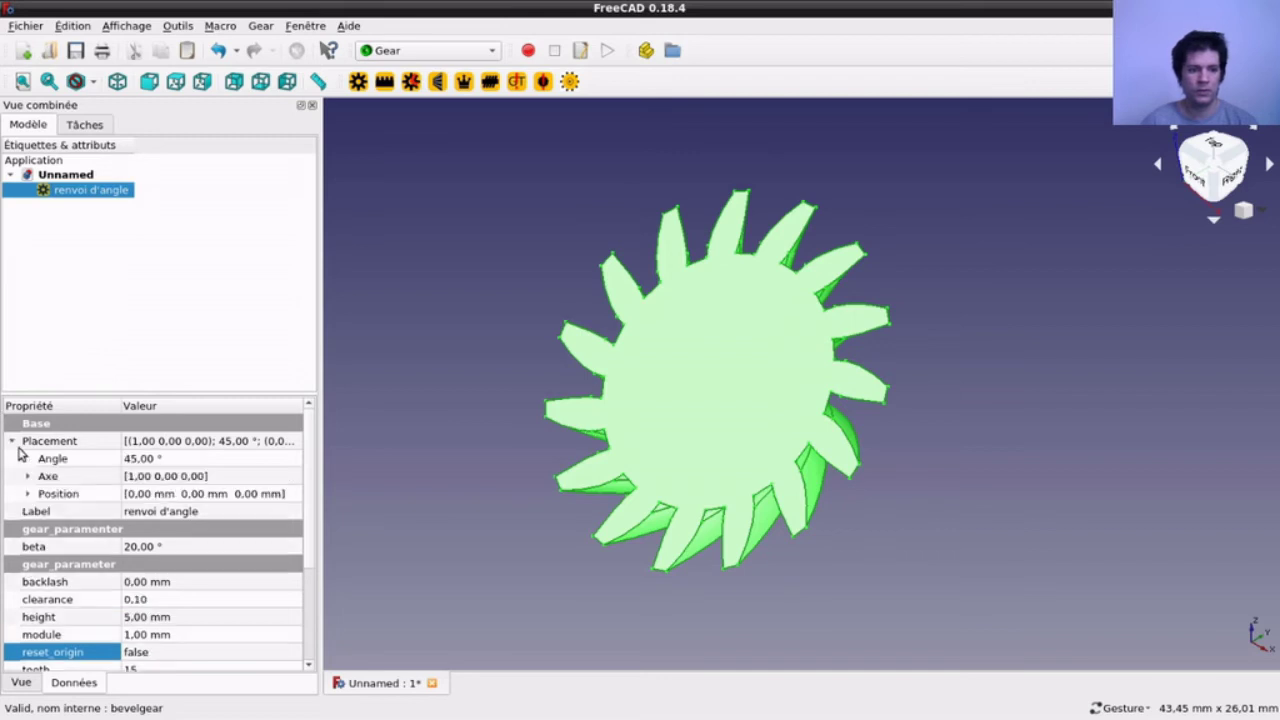
pyautogui.click(138, 459)
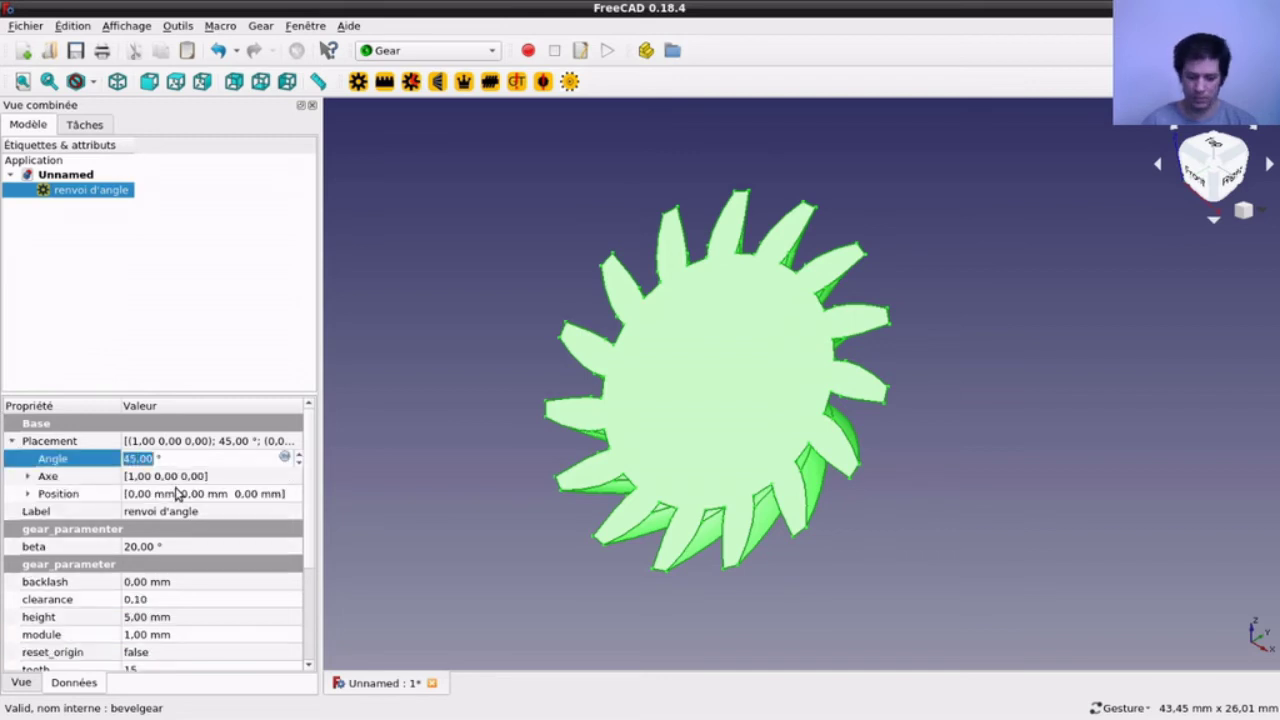
pyautogui.write('0')
pyautogui.press('Return')
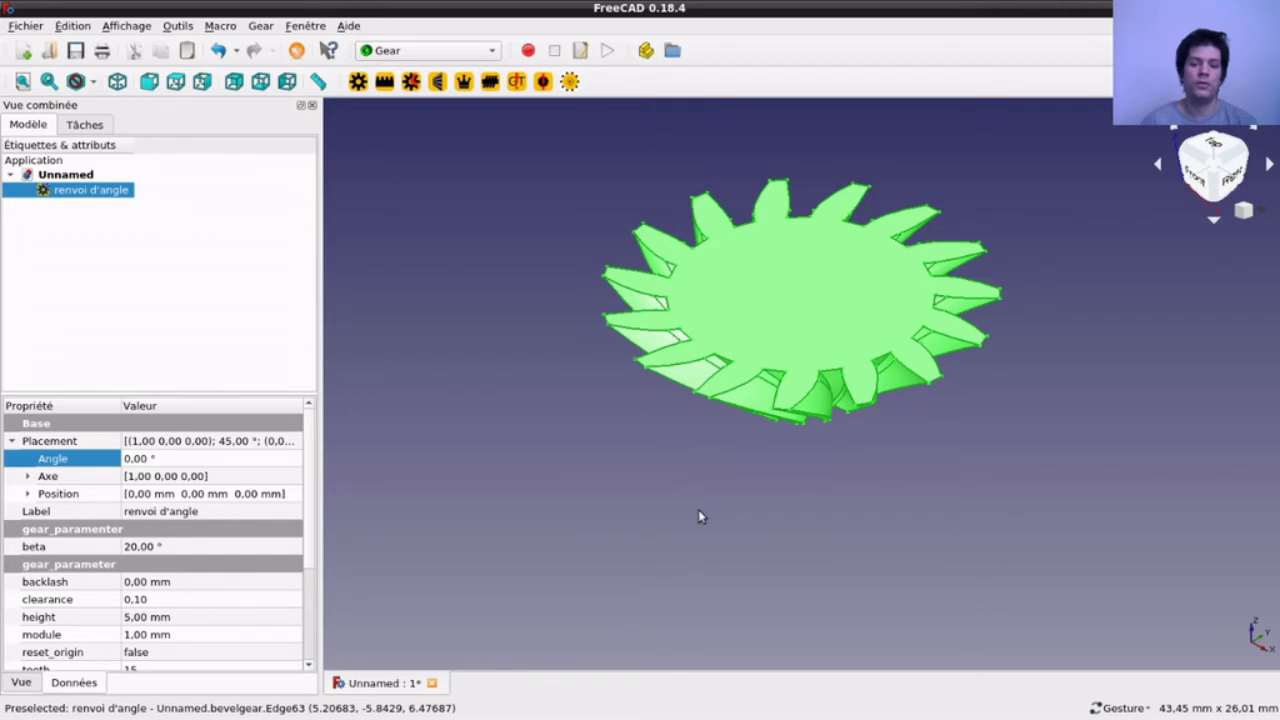
pyautogui.press('1')
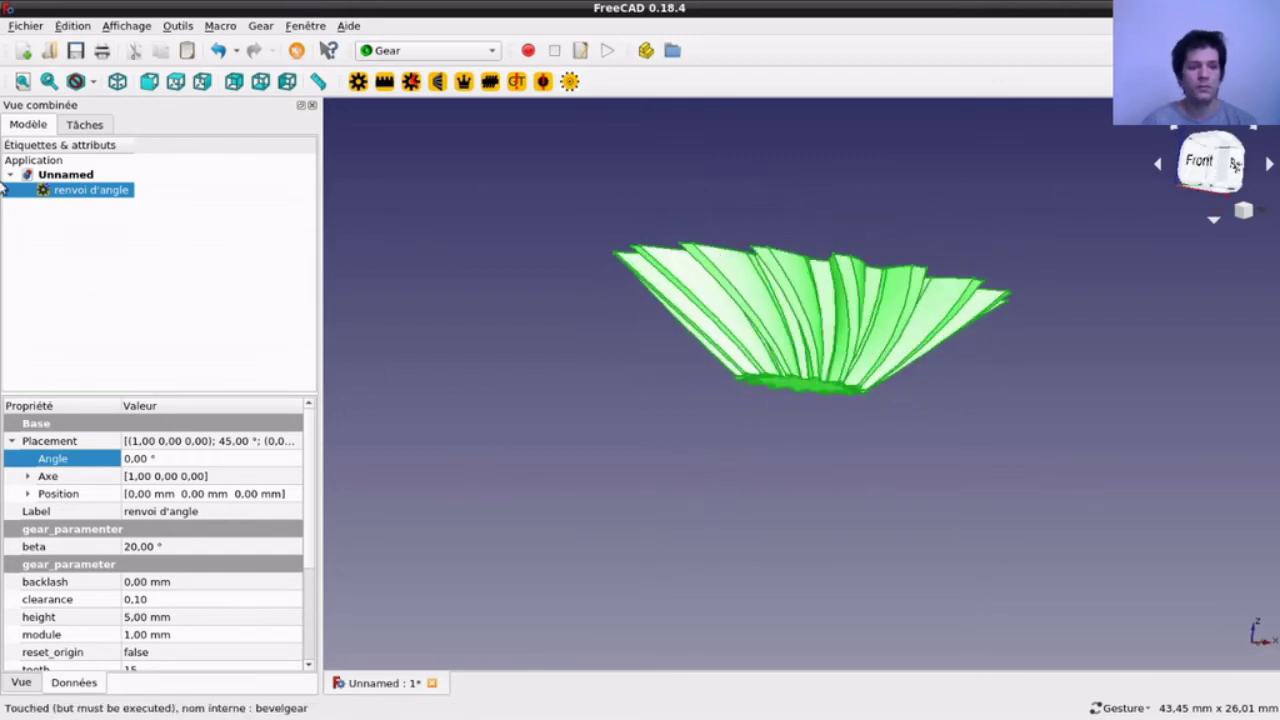
# Step: From the bottom view, change pitch_angle from 45° to 25° and recompute
pyautogui.scroll(-2, 280, 615)
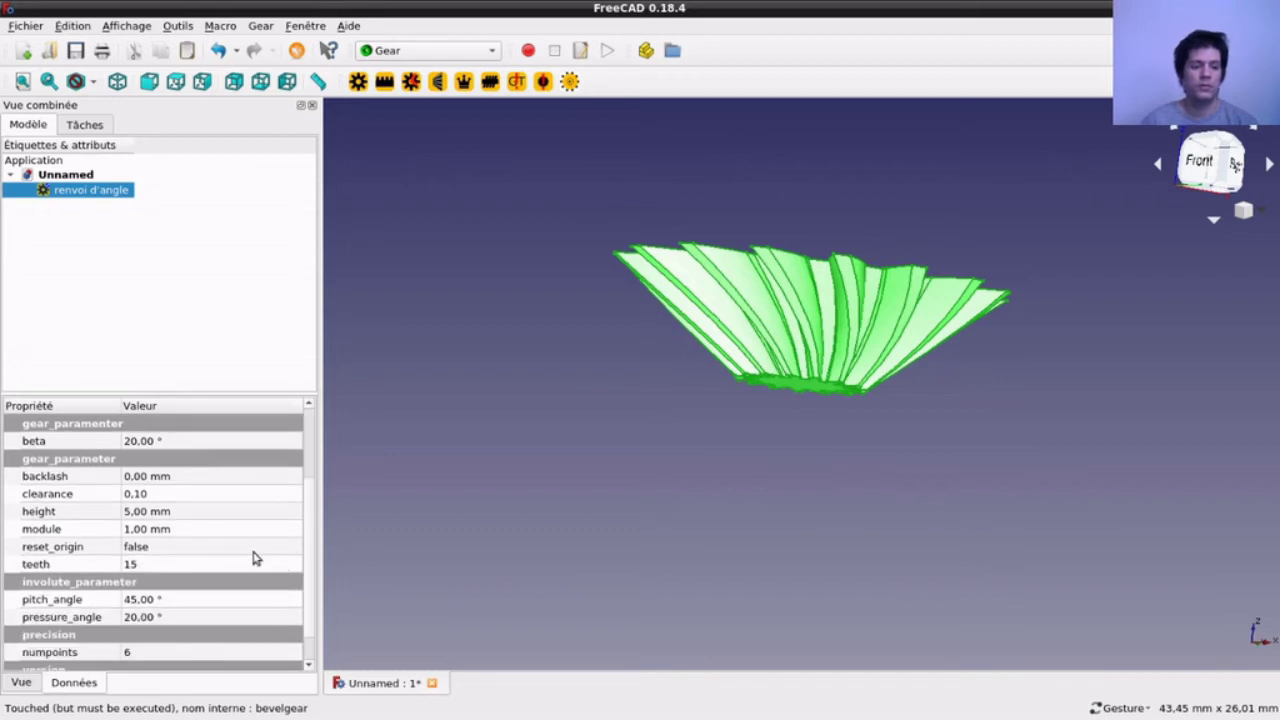
pyautogui.press('5')
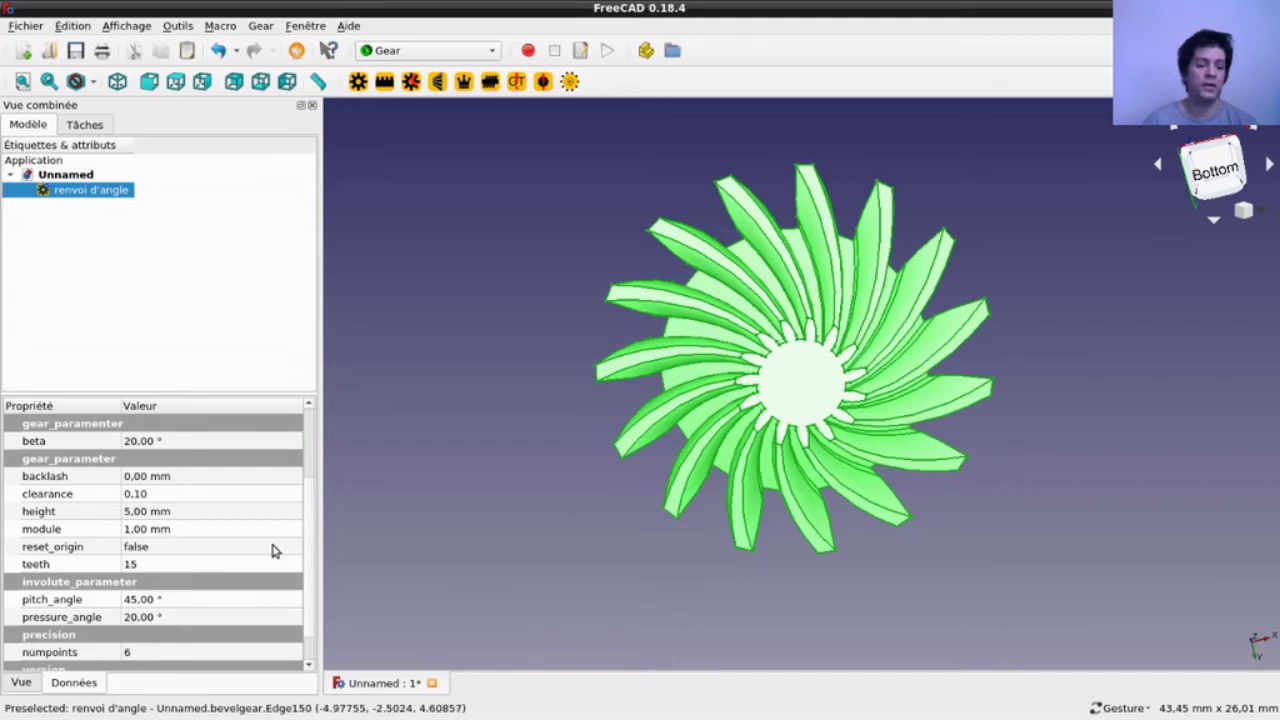
pyautogui.click(138, 599)
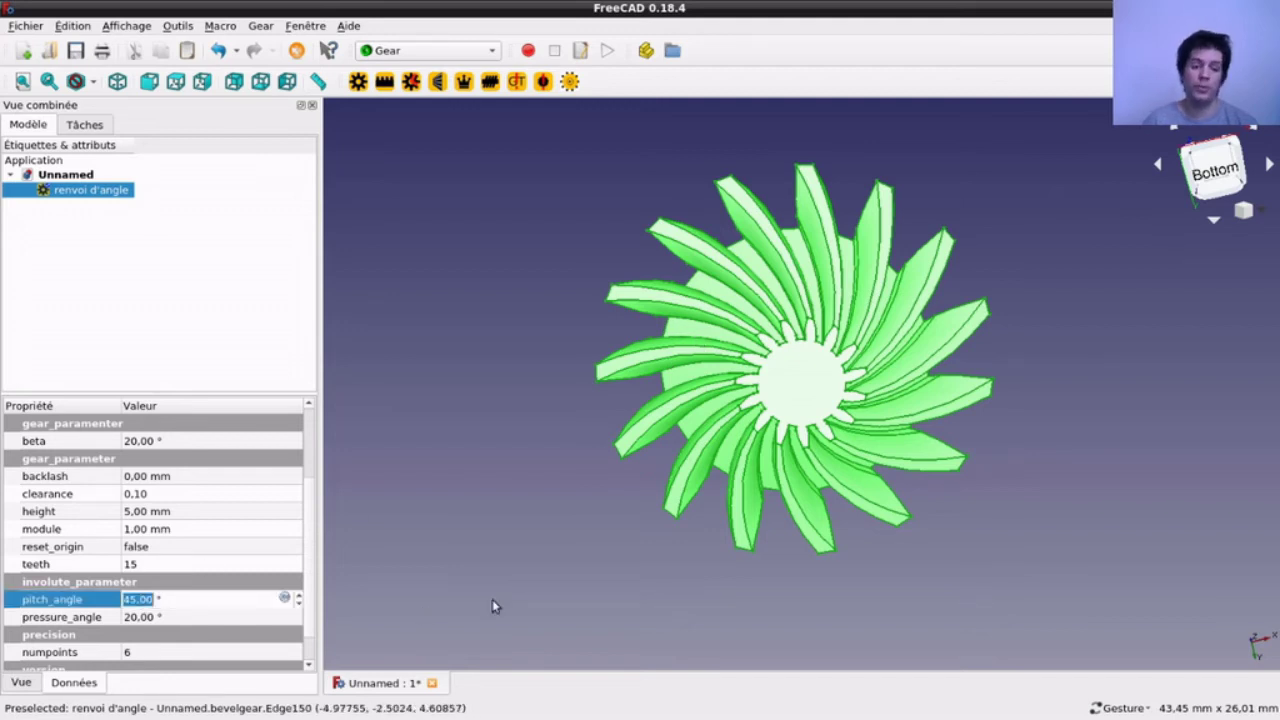
pyautogui.press('Home')
pyautogui.press('Delete')
pyautogui.write('2')
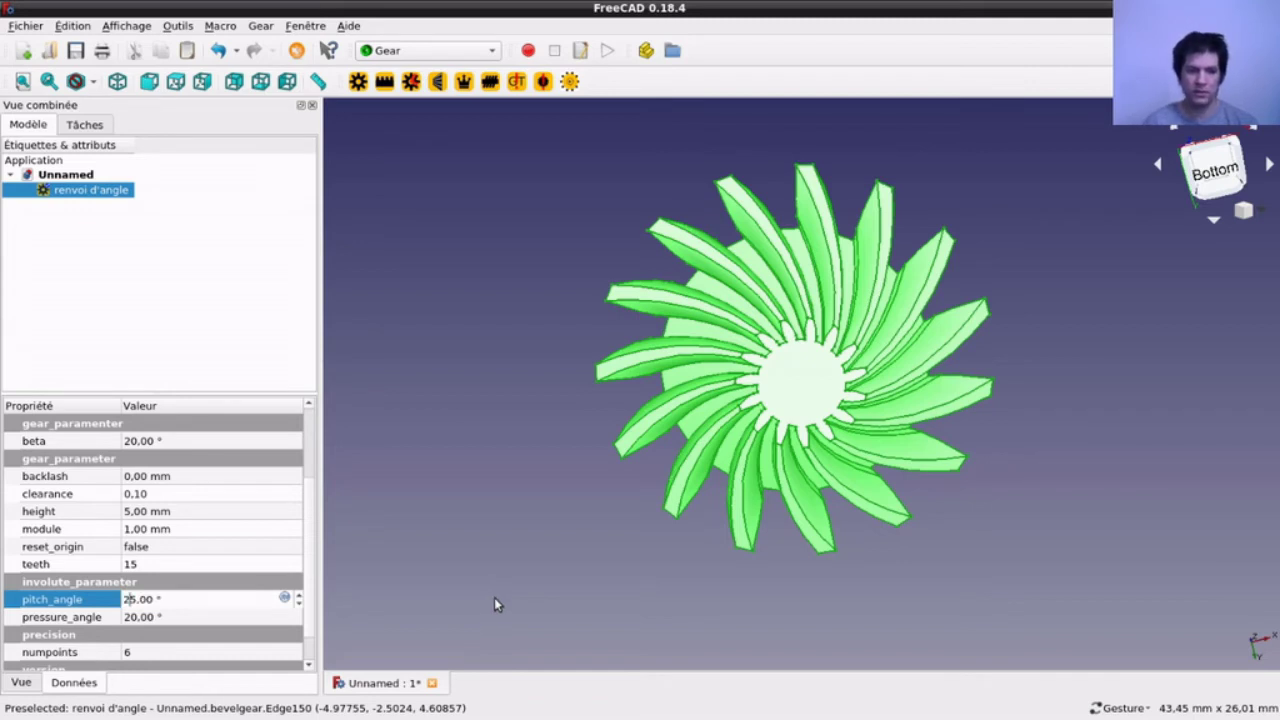
pyautogui.click(494, 597)
# Step: Reselect renvoi d'angle and zoom and orbit to inspect the flatter 25° teeth
pyautogui.moveTo(558, 518)
pyautogui.mouseDown()
pyautogui.moveTo(586, 422)
pyautogui.moveTo(729, 520)
pyautogui.moveTo(640, 497)
pyautogui.moveTo(544, 280)
pyautogui.moveTo(542, 344)
pyautogui.mouseUp()
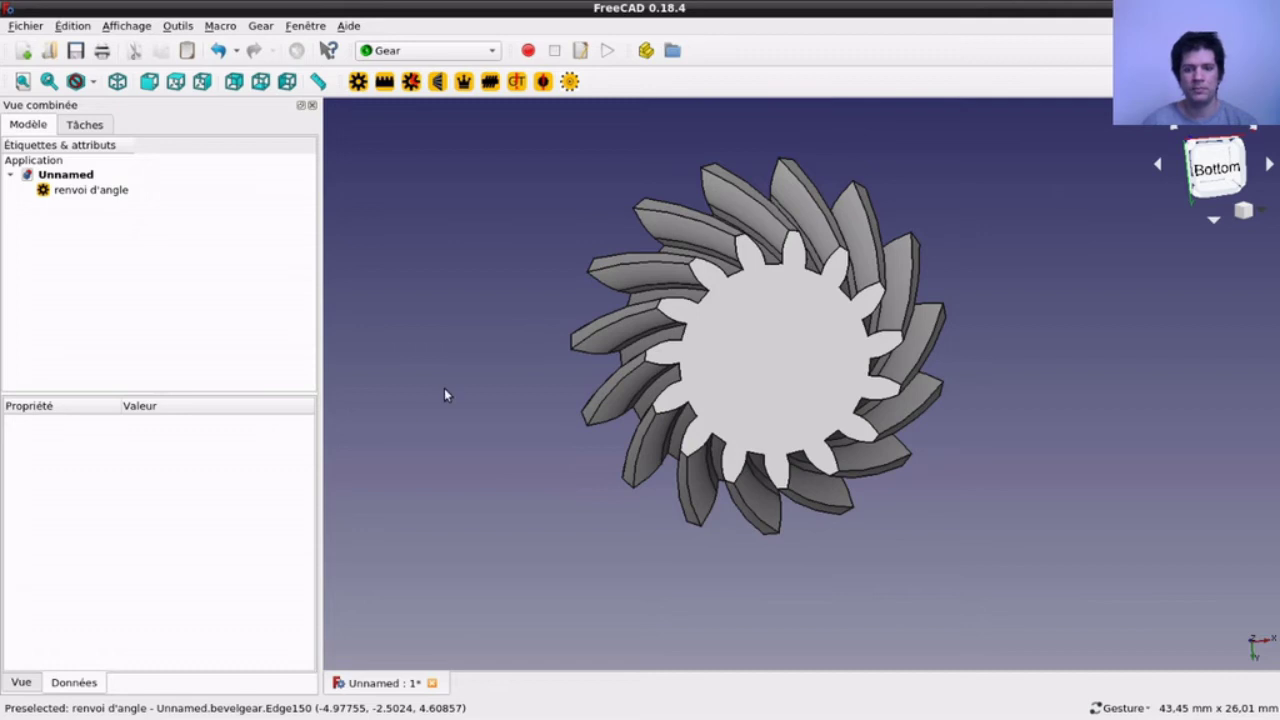
pyautogui.click(117, 190)
pyautogui.scroll(-1, 176, 604)
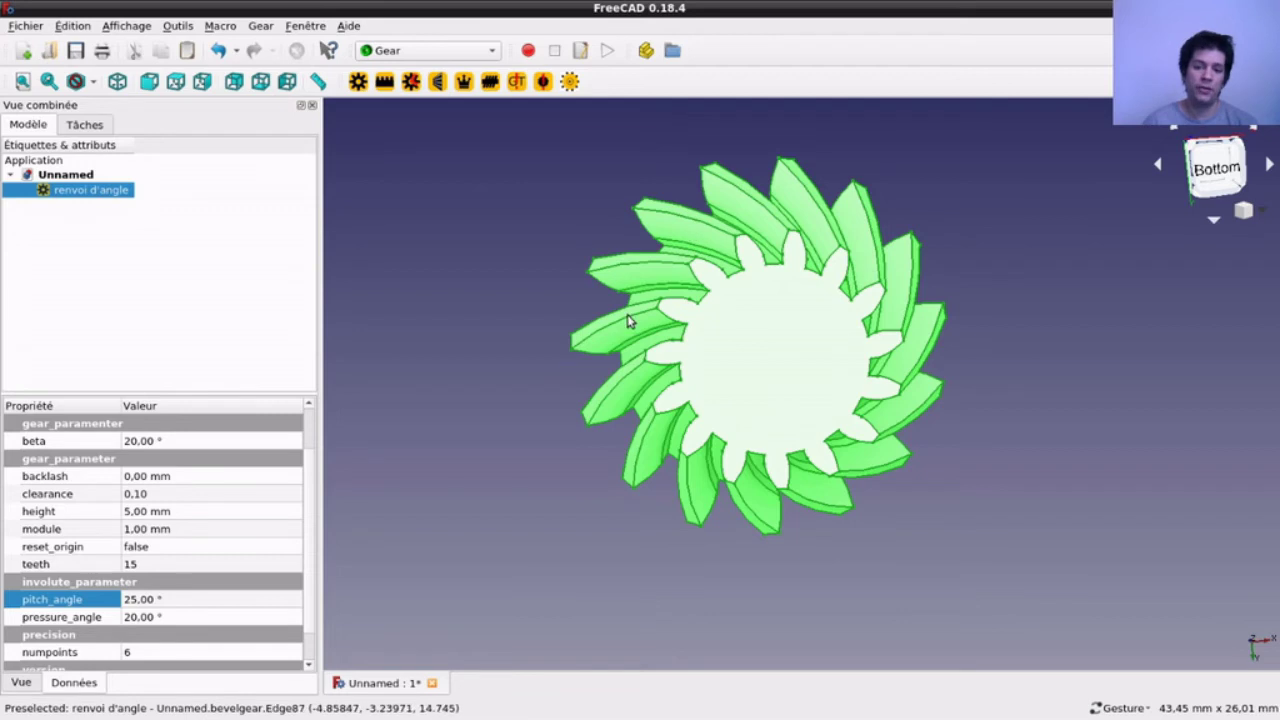
pyautogui.scroll(-4, 500, 460)
pyautogui.scroll(4, 503, 453)
pyautogui.scroll(2, 503, 453)
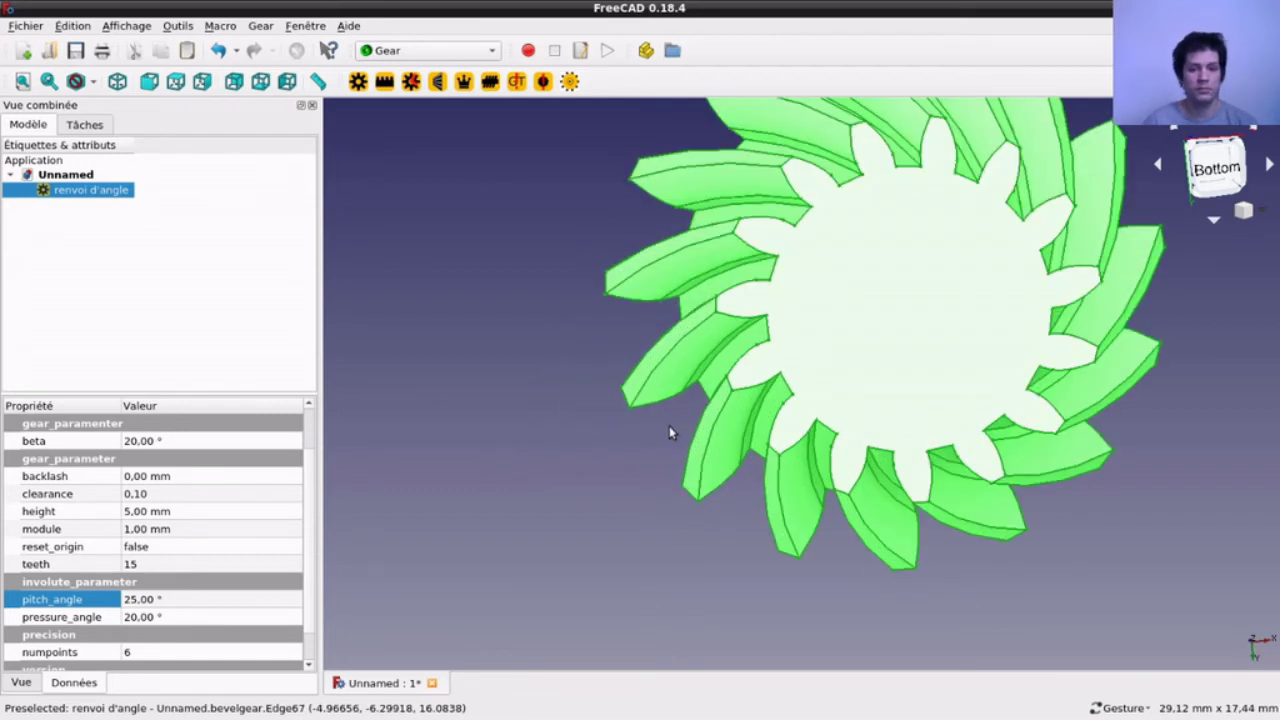
pyautogui.scroll(-2, 669, 432)
pyautogui.moveTo(609, 211); pyautogui.dragTo(551, 343)
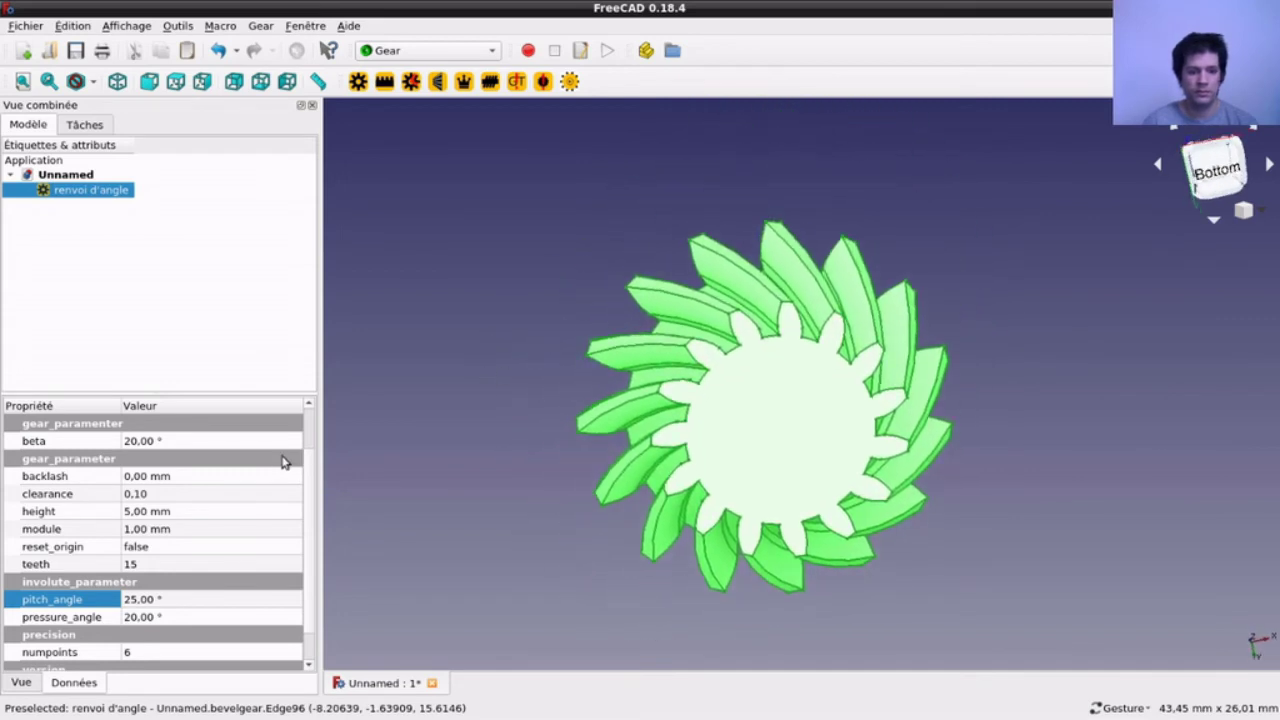
pyautogui.scroll(-1, 283, 462)
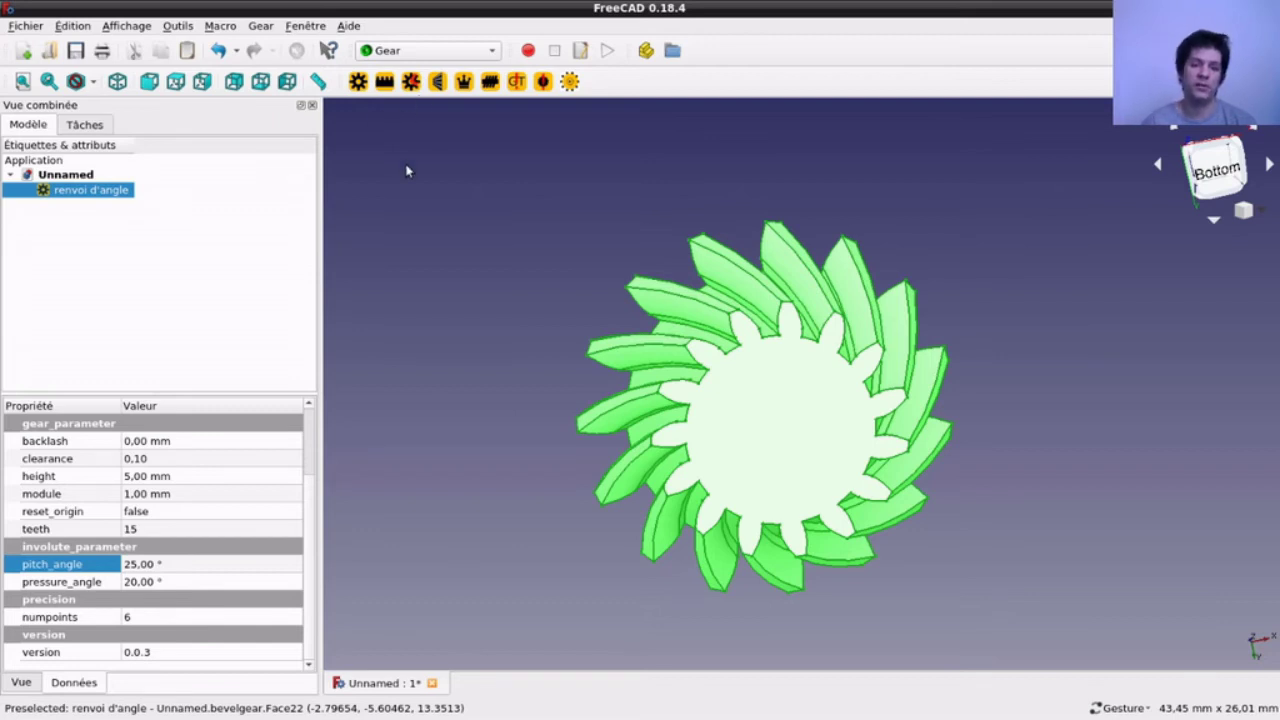
# Step: Deselect the renvoi d'angle gear and rotate the view slightly around it
pyautogui.click(447, 222)
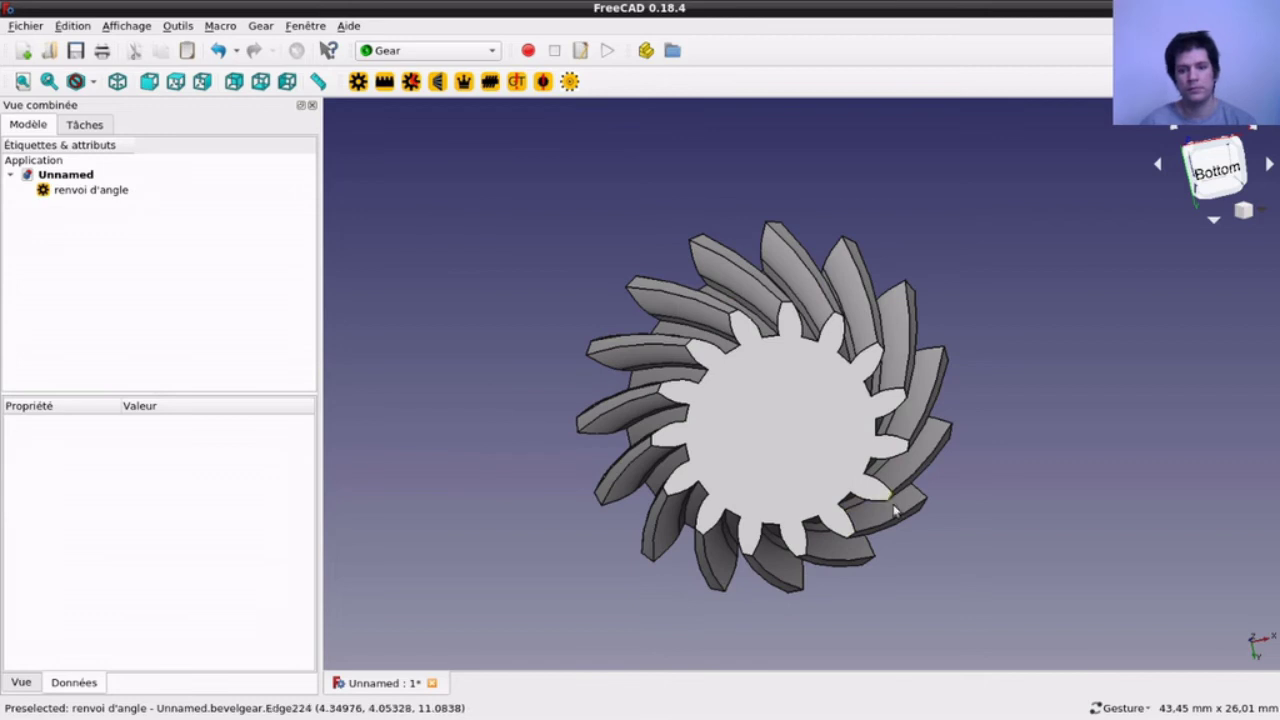
pyautogui.moveTo(1021, 619)
pyautogui.mouseDown()
pyautogui.moveTo(999, 611)
pyautogui.moveTo(904, 647)
pyautogui.moveTo(577, 515)
pyautogui.mouseUp()
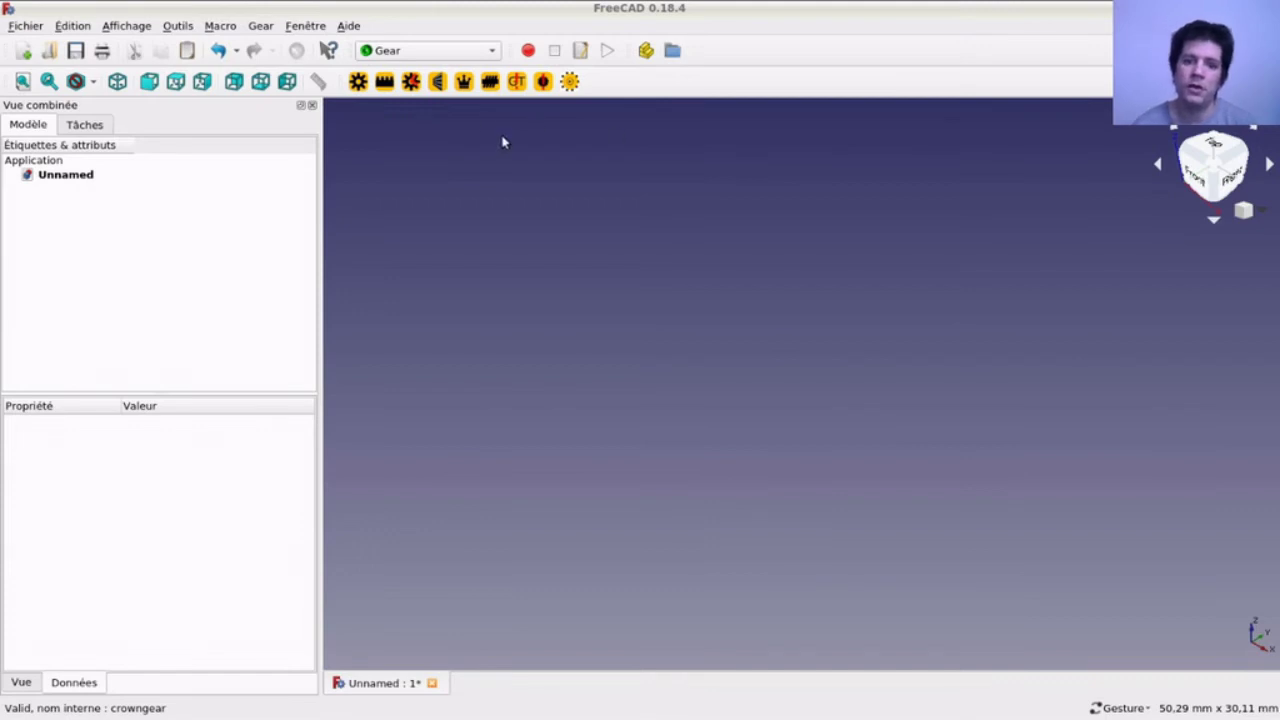
# Step: Create a crown gear and select it in the tree
pyautogui.click(464, 83)
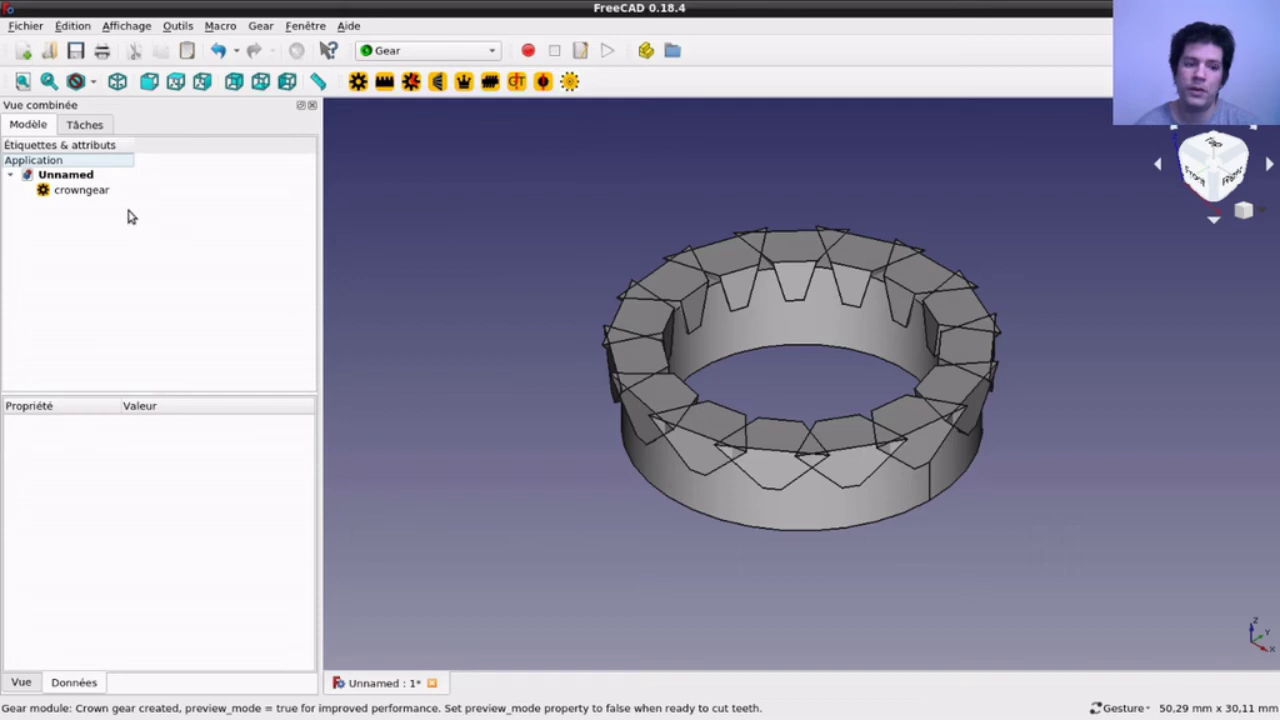
pyautogui.click(90, 191)
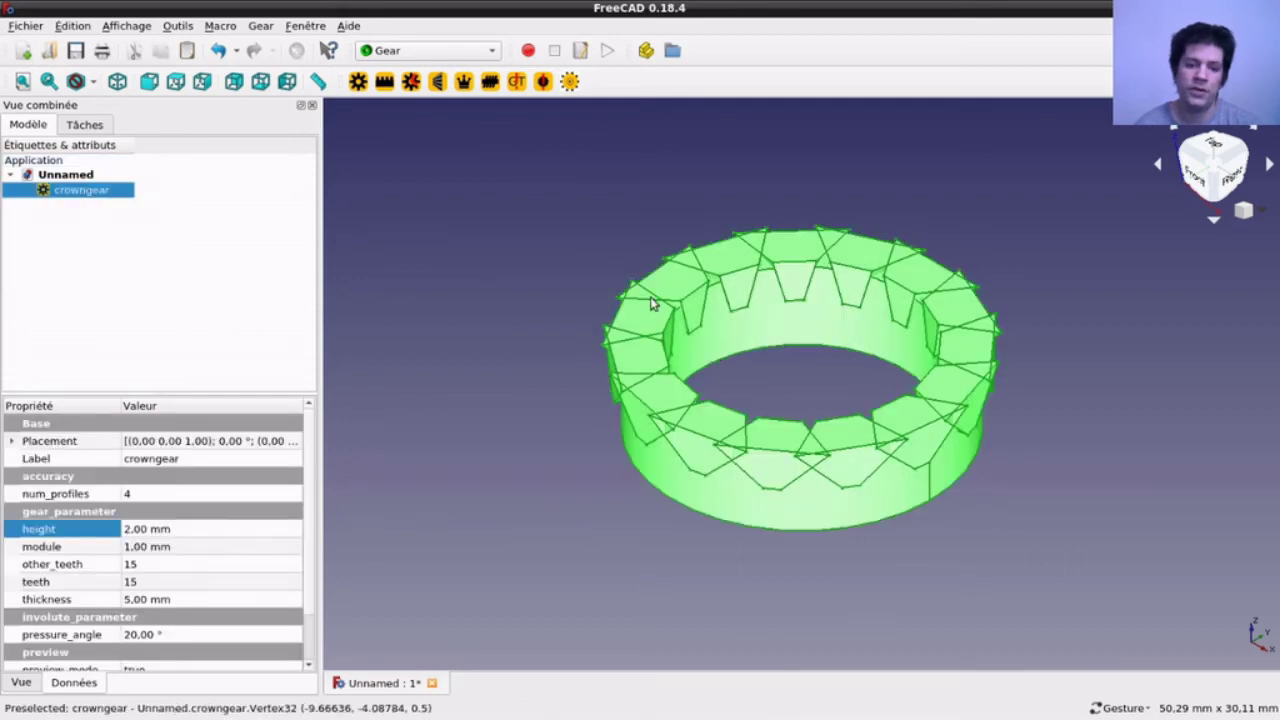
pyautogui.click(630, 360)
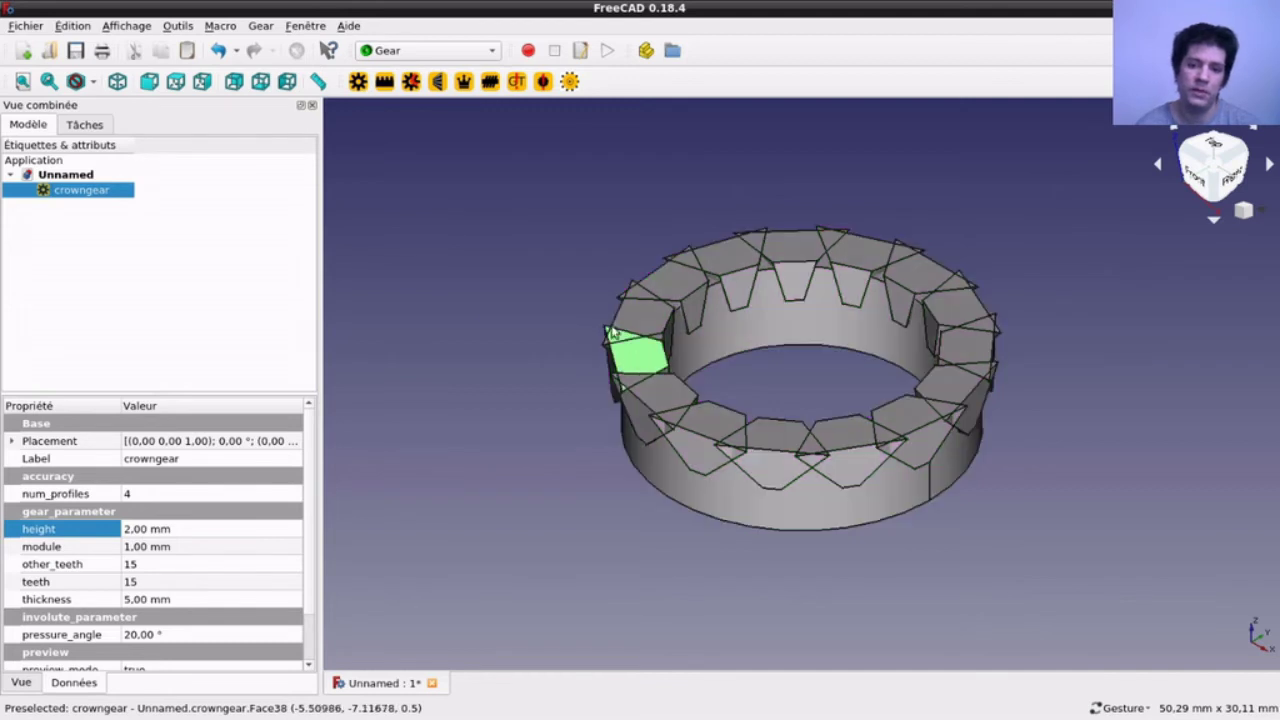
# Step: Set the crown gear's preview_mode to false and recompute for fully cut teeth
pyautogui.scroll(-1, 245, 588)
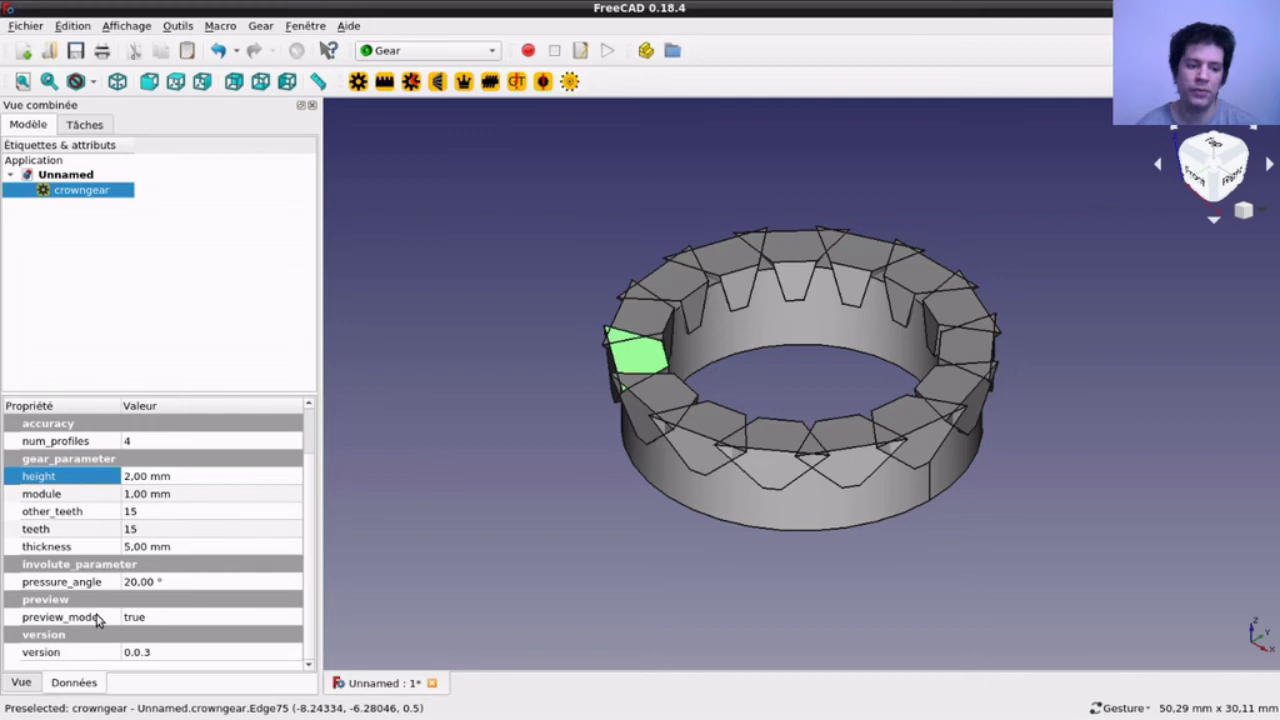
pyautogui.click(130, 618)
pyautogui.click(143, 620)
pyautogui.click(141, 599)
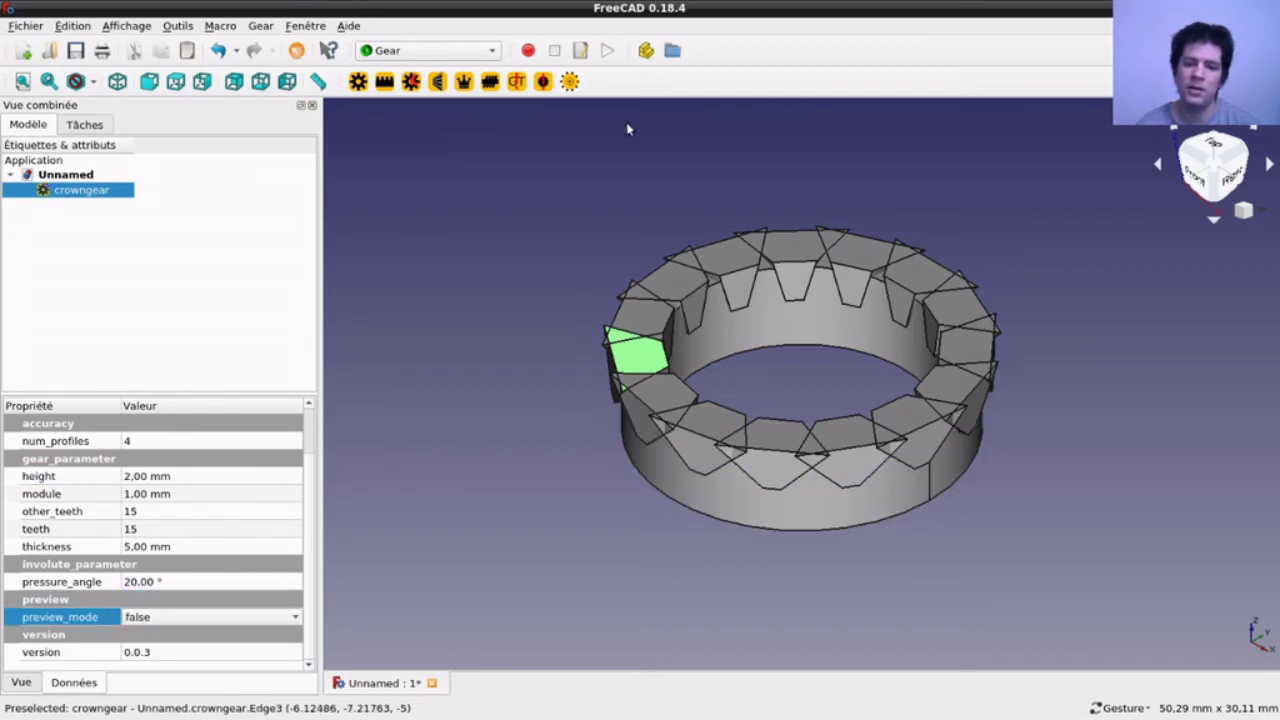
pyautogui.click(495, 295)
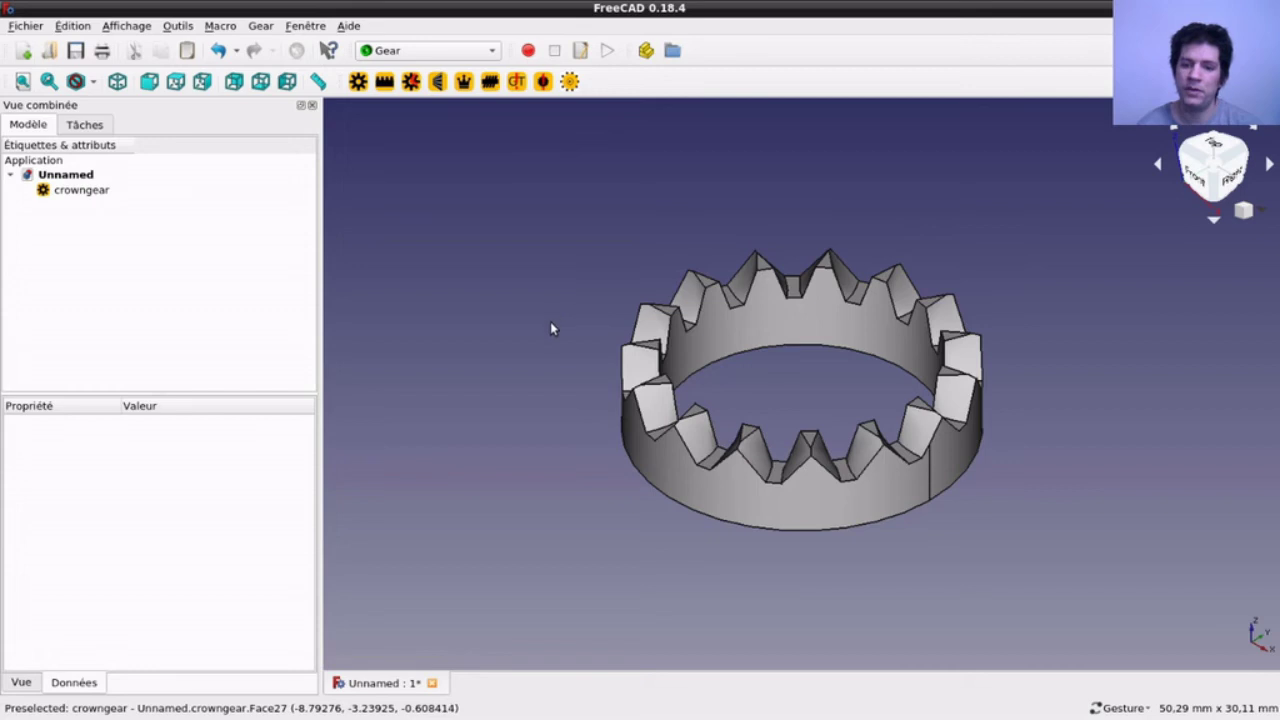
pyautogui.moveTo(522, 334)
pyautogui.mouseDown()
pyautogui.moveTo(843, 415)
pyautogui.moveTo(553, 330)
pyautogui.mouseUp()
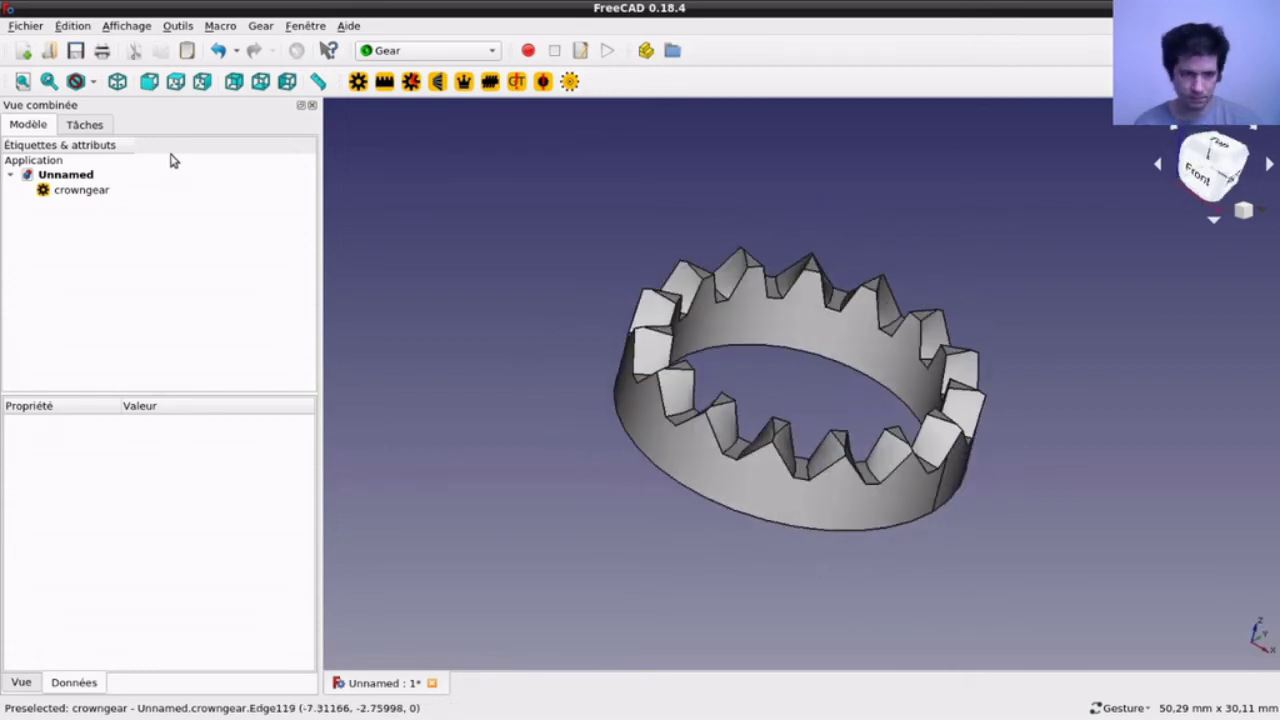
pyautogui.click(82, 191)
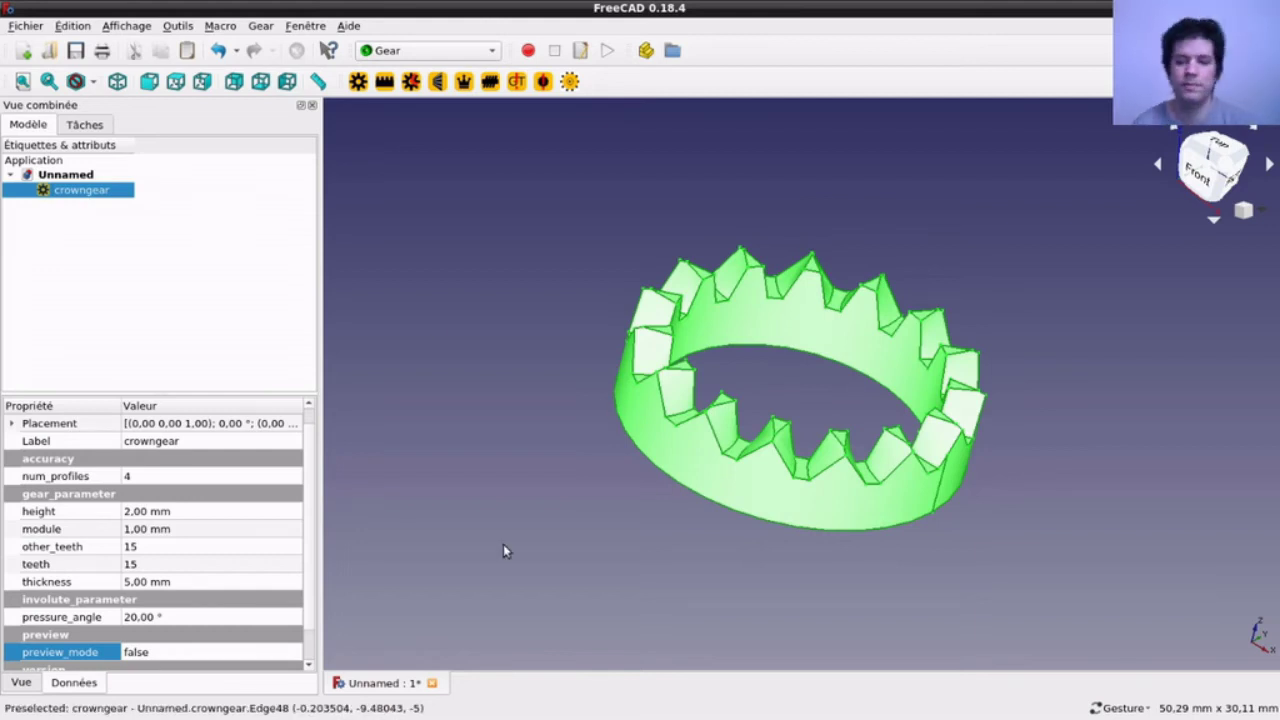
pyautogui.press('0')
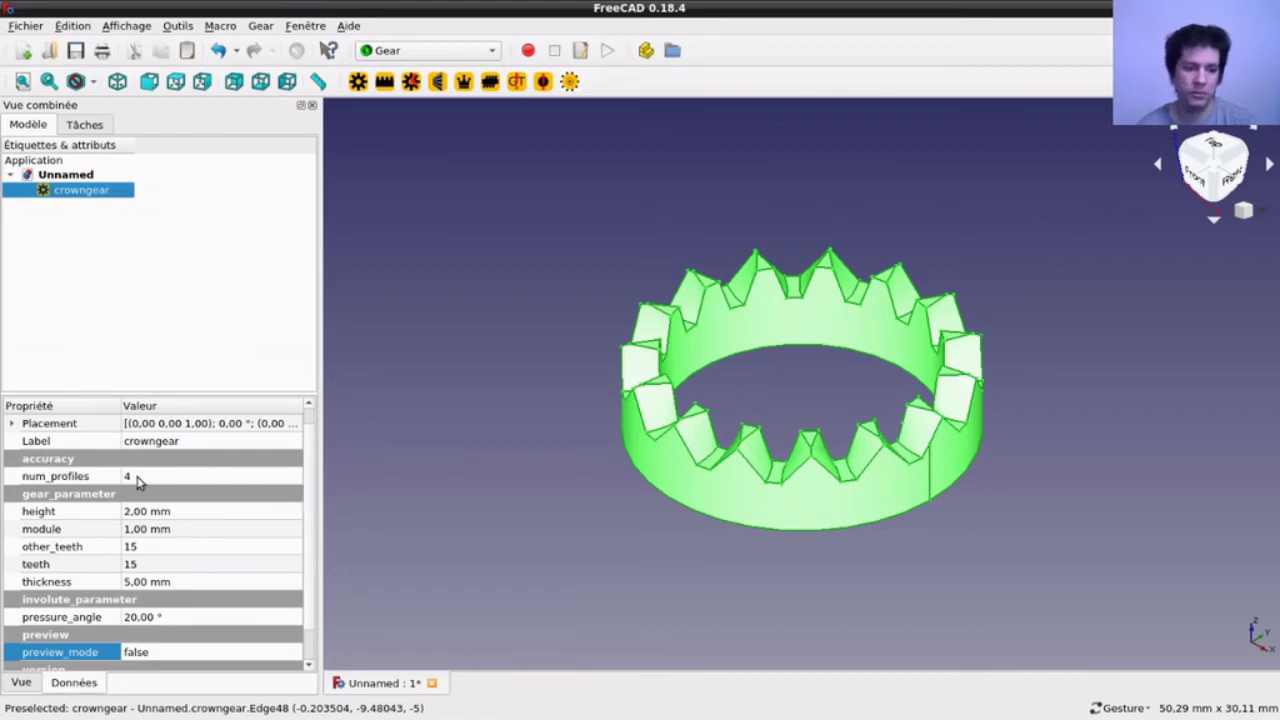
pyautogui.moveTo(139, 479)
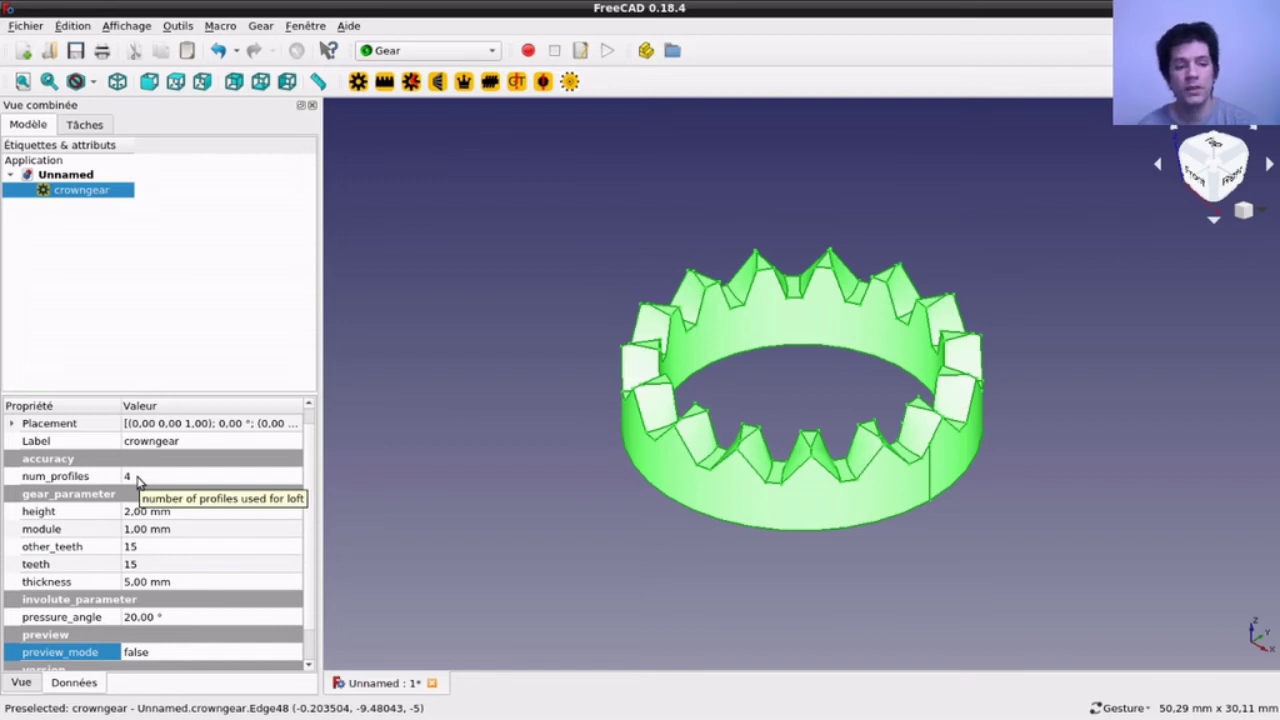
# Step: Set the crown gear height to 3 mm
pyautogui.click(147, 512)
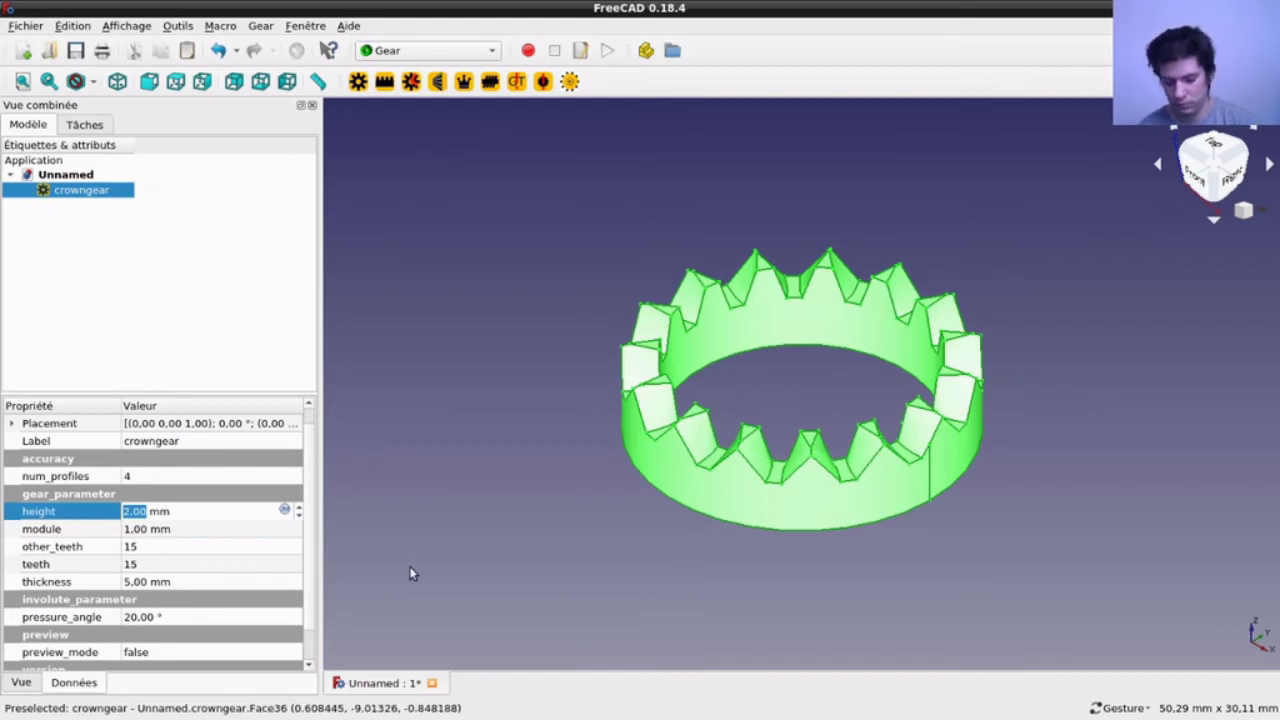
pyautogui.write('3')
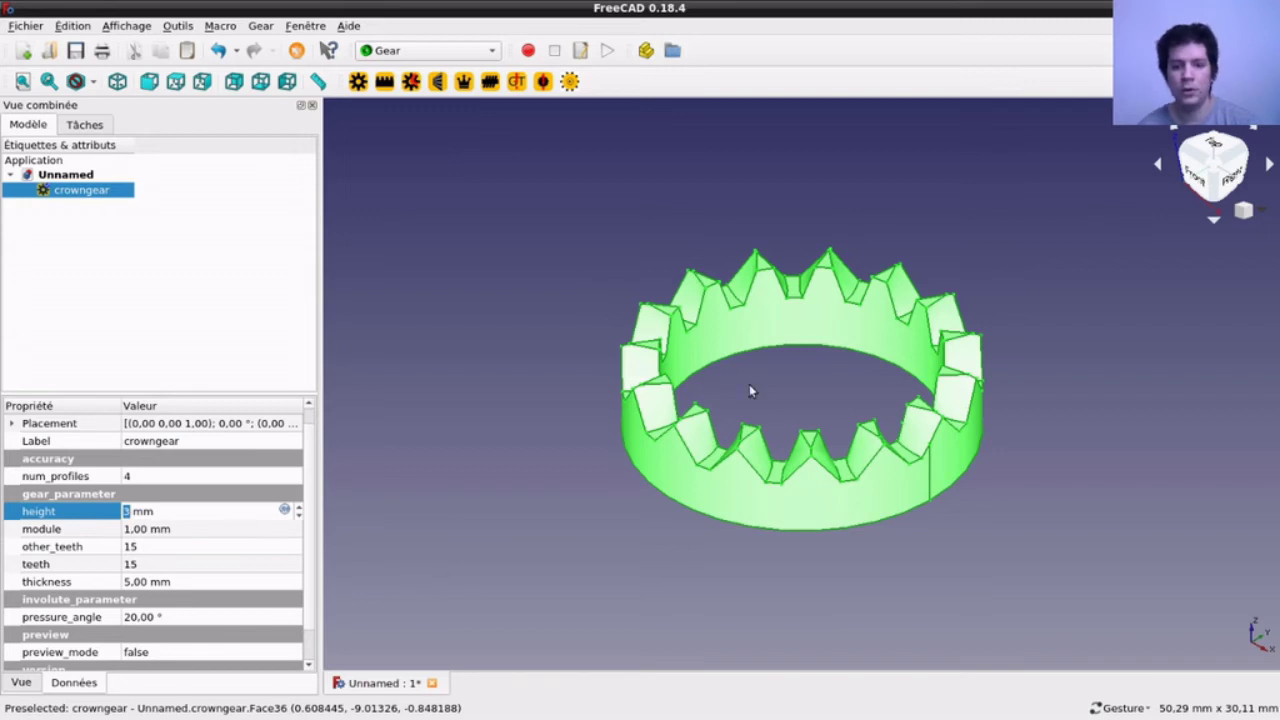
pyautogui.click(541, 560)
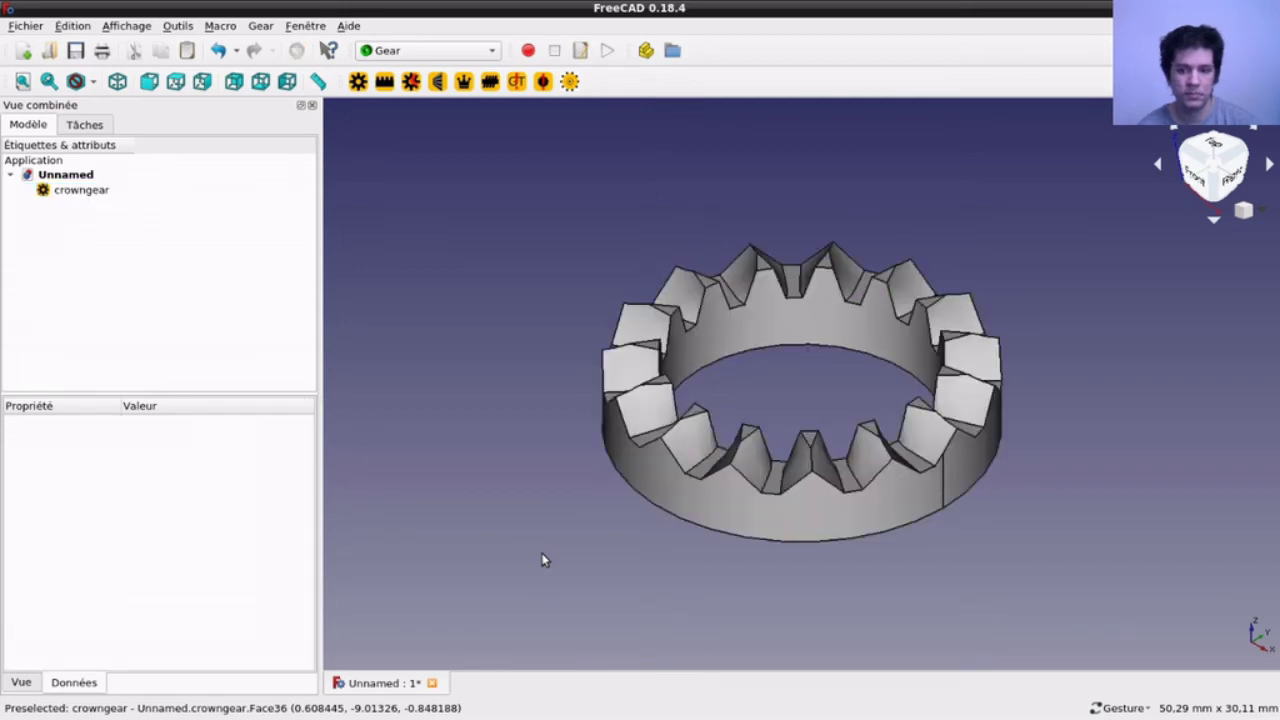
# Step: Reselect the crown gear and orbit to view its taller ring of teeth
pyautogui.click(77, 196)
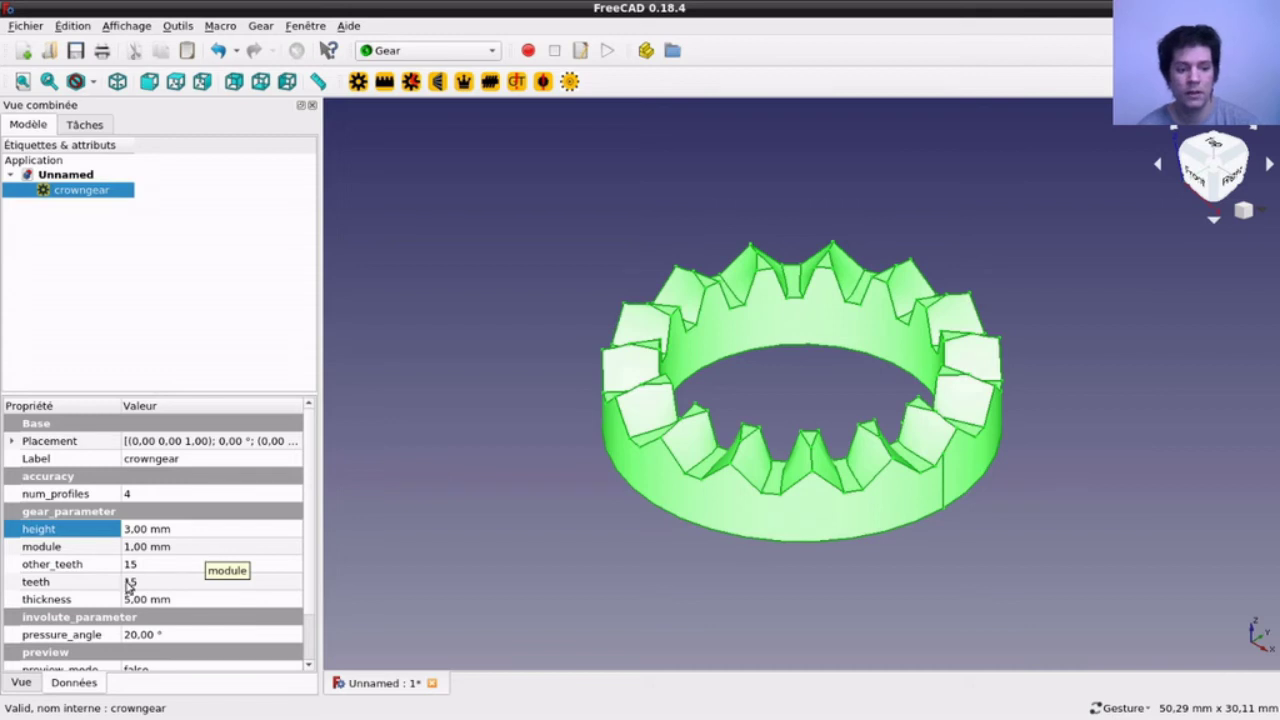
pyautogui.moveTo(605, 598); pyautogui.dragTo(634, 514)
pyautogui.click(720, 505)
pyautogui.moveTo(720, 505)
pyautogui.mouseDown()
pyautogui.moveTo(700, 560)
pyautogui.moveTo(832, 441)
pyautogui.mouseUp()
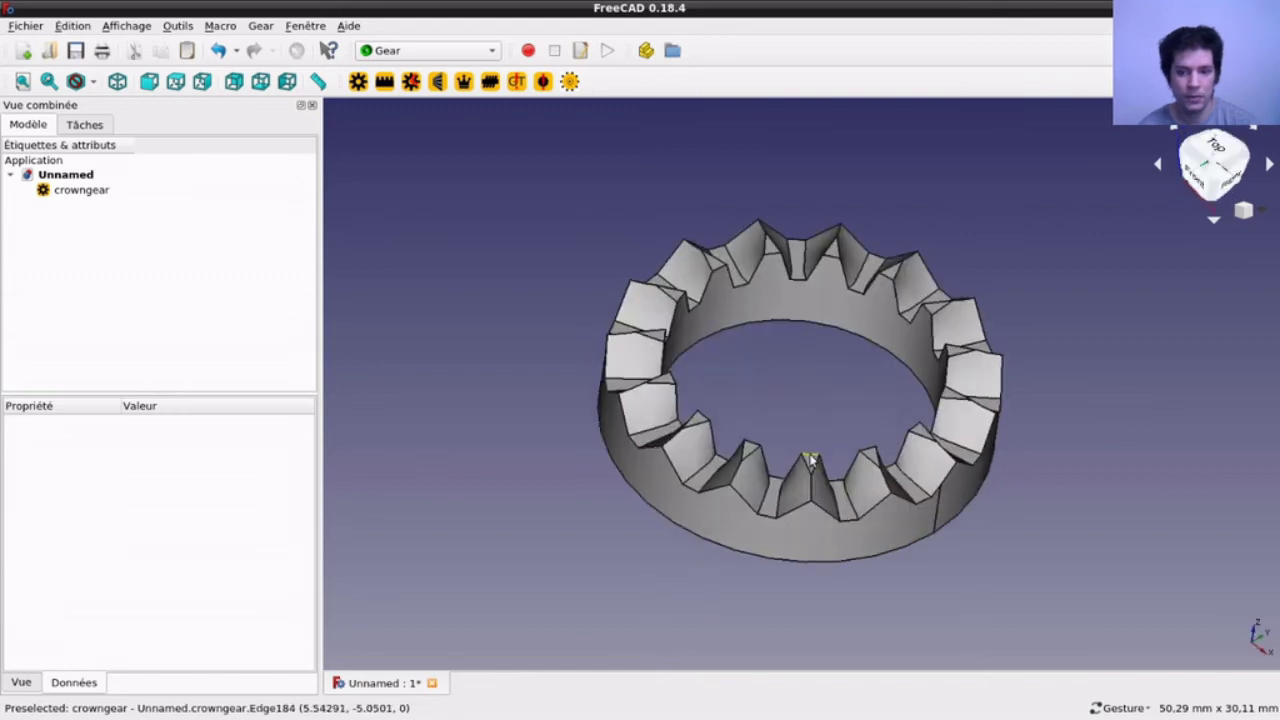
pyautogui.click(810, 460)
# Step: Thicken the crown gear ring by entering thickness values 7 and then 5, recomputing after each
pyautogui.moveTo(790, 581); pyautogui.dragTo(843, 471)
pyautogui.click(836, 345)
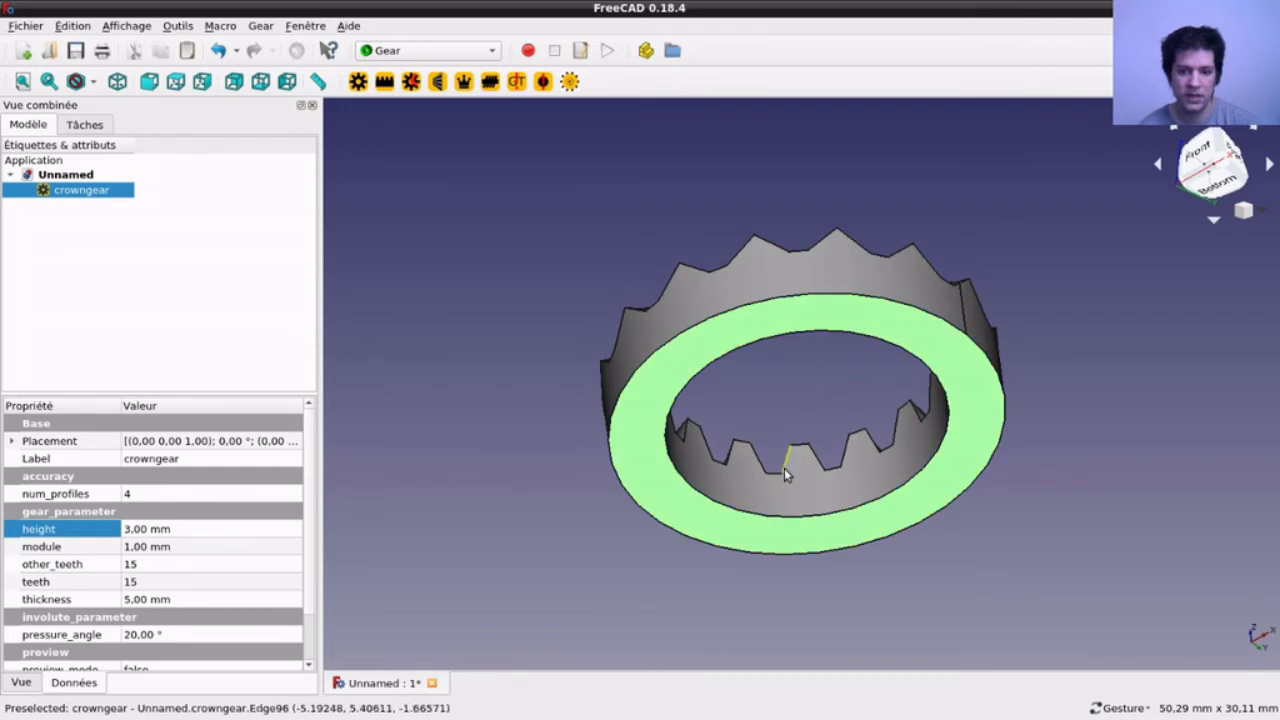
pyautogui.click(125, 601)
pyautogui.write('7')
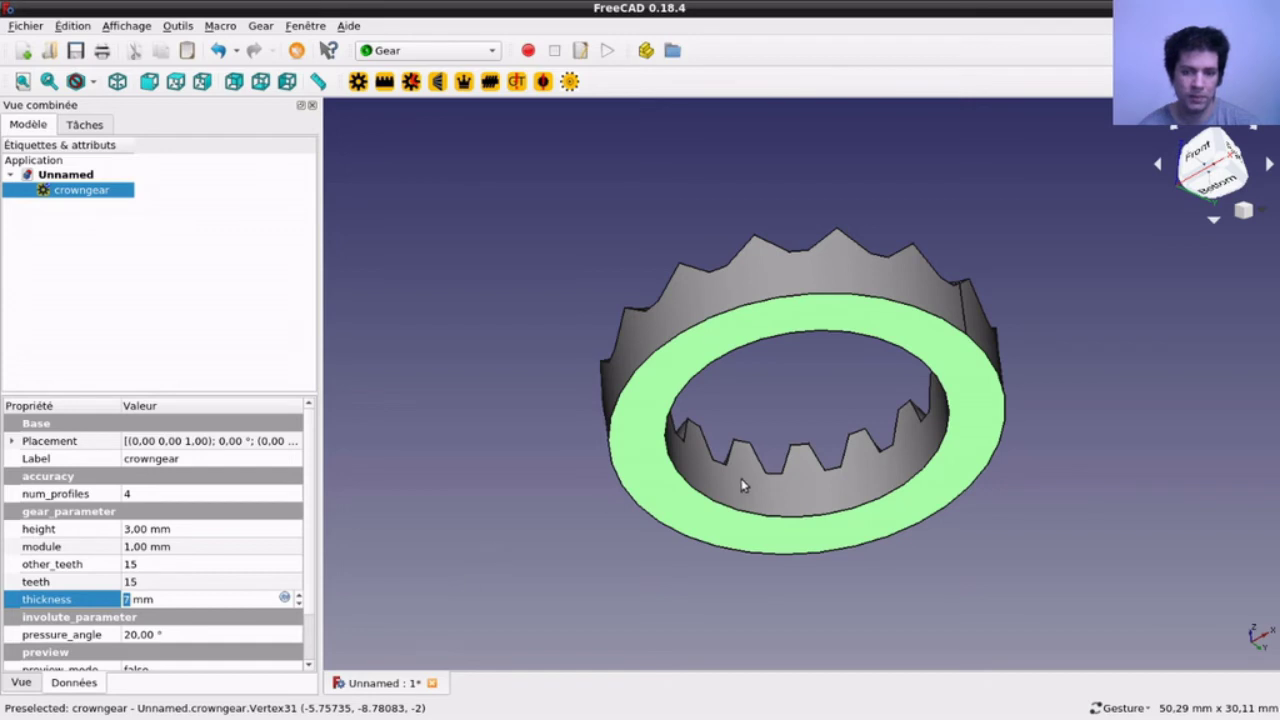
pyautogui.click(573, 330)
pyautogui.moveTo(573, 330)
pyautogui.mouseDown()
pyautogui.moveTo(598, 384)
pyautogui.moveTo(591, 346)
pyautogui.mouseUp()
pyautogui.click(80, 193)
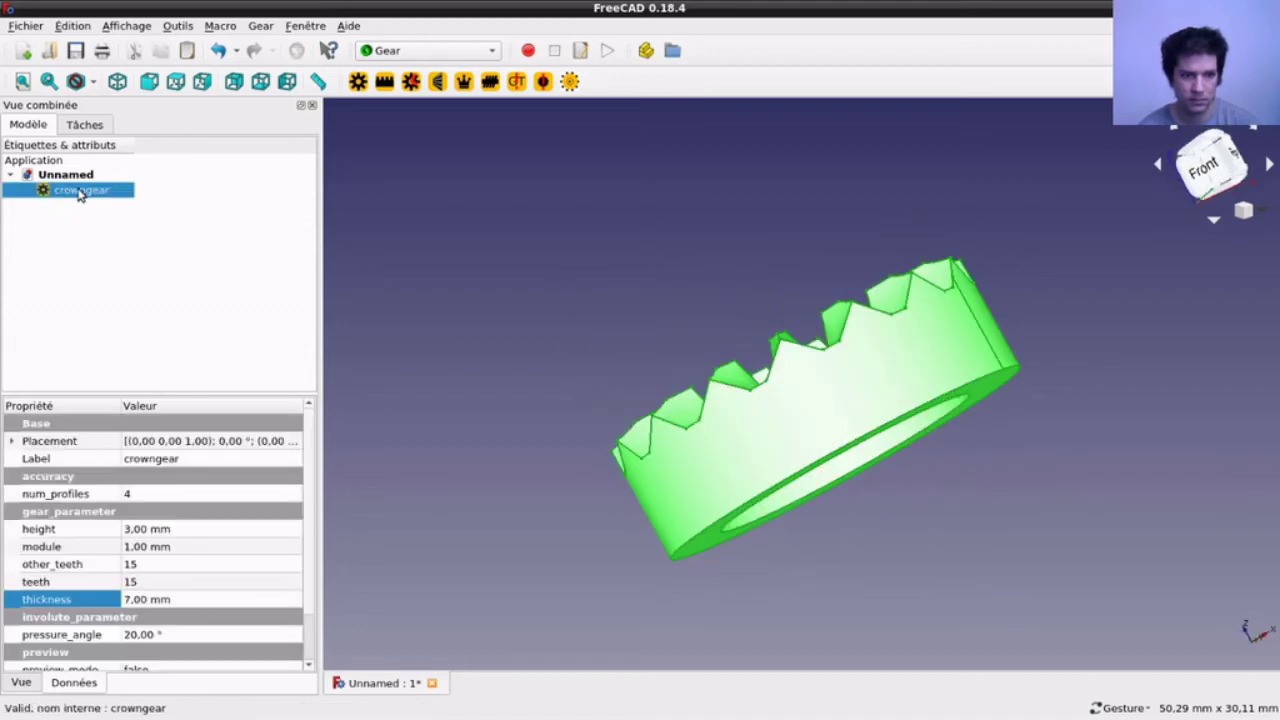
pyautogui.click(163, 599)
pyautogui.write('5')
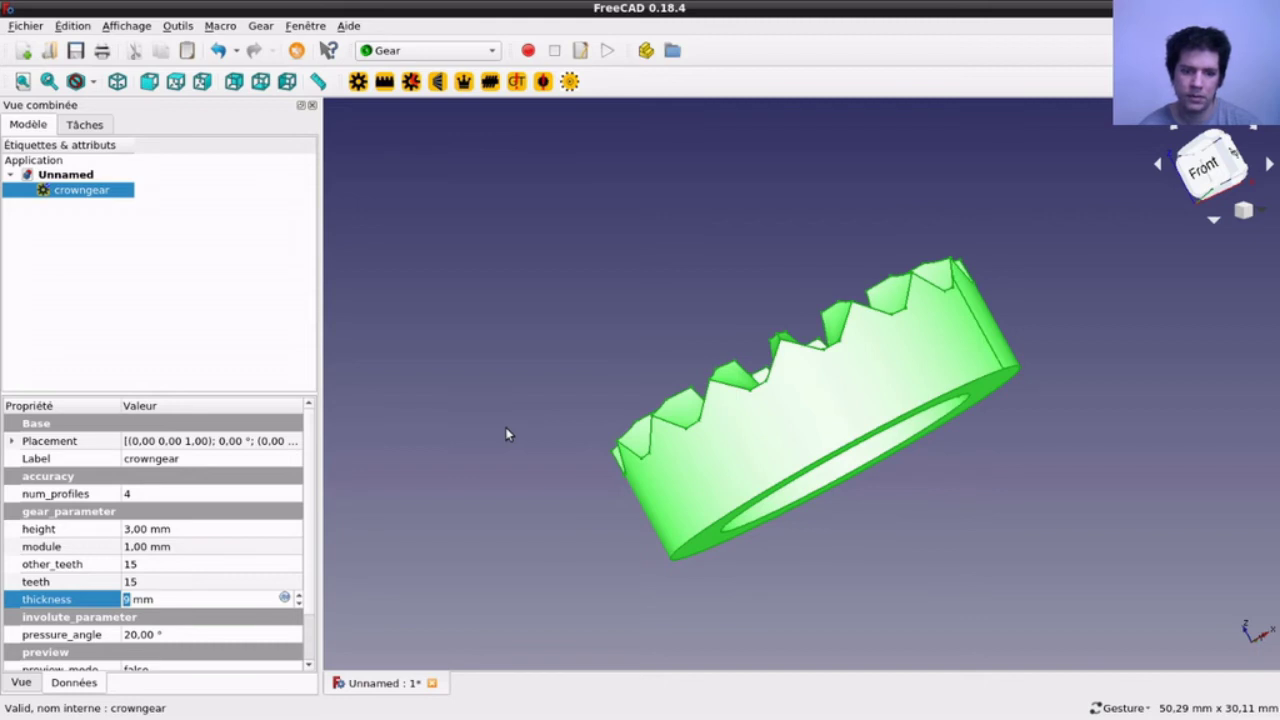
pyautogui.click(505, 428)
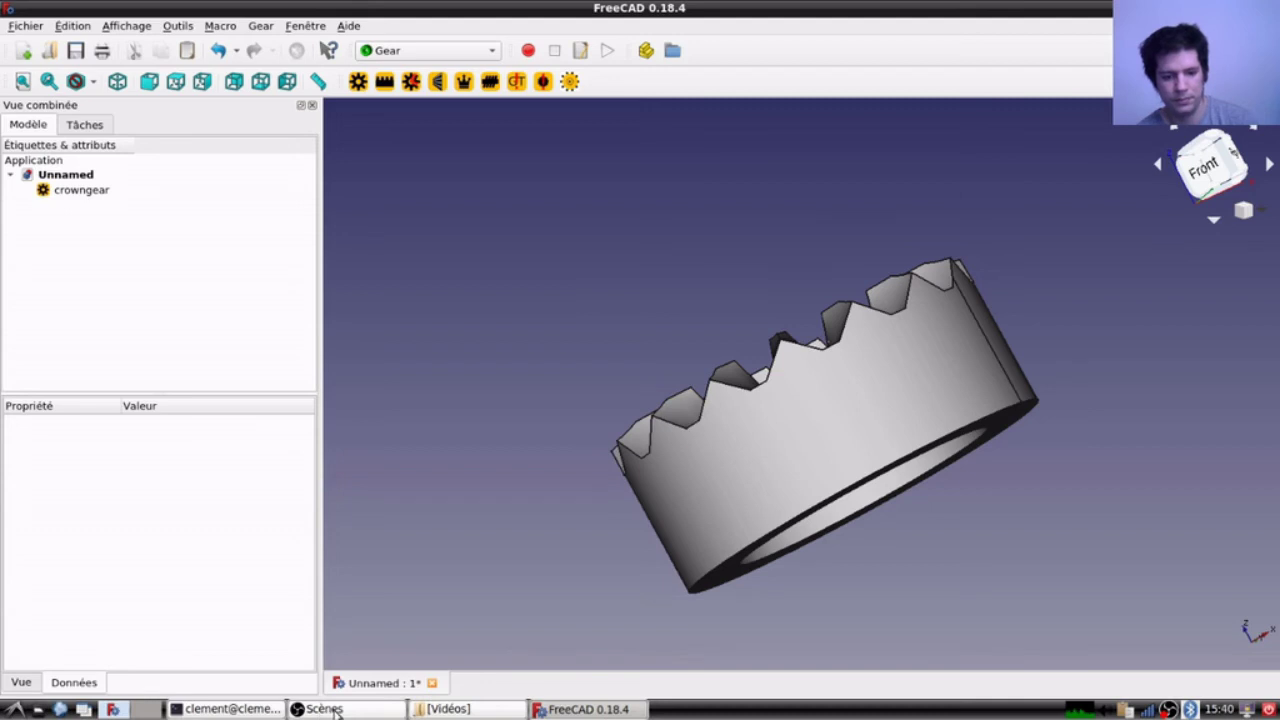
# Step: Change the crown gear's other_teeth property from 15 to 10 and recompute the gear
pyautogui.click(69, 197)
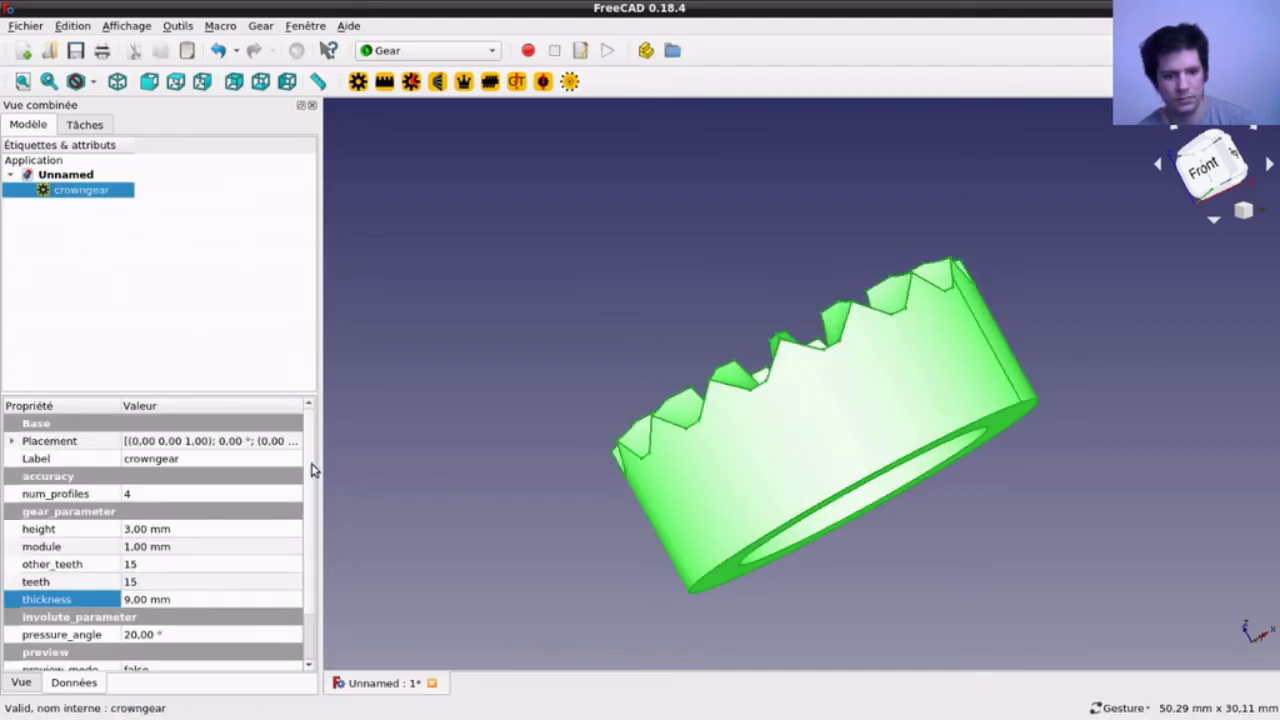
pyautogui.scroll(-1, 311, 470)
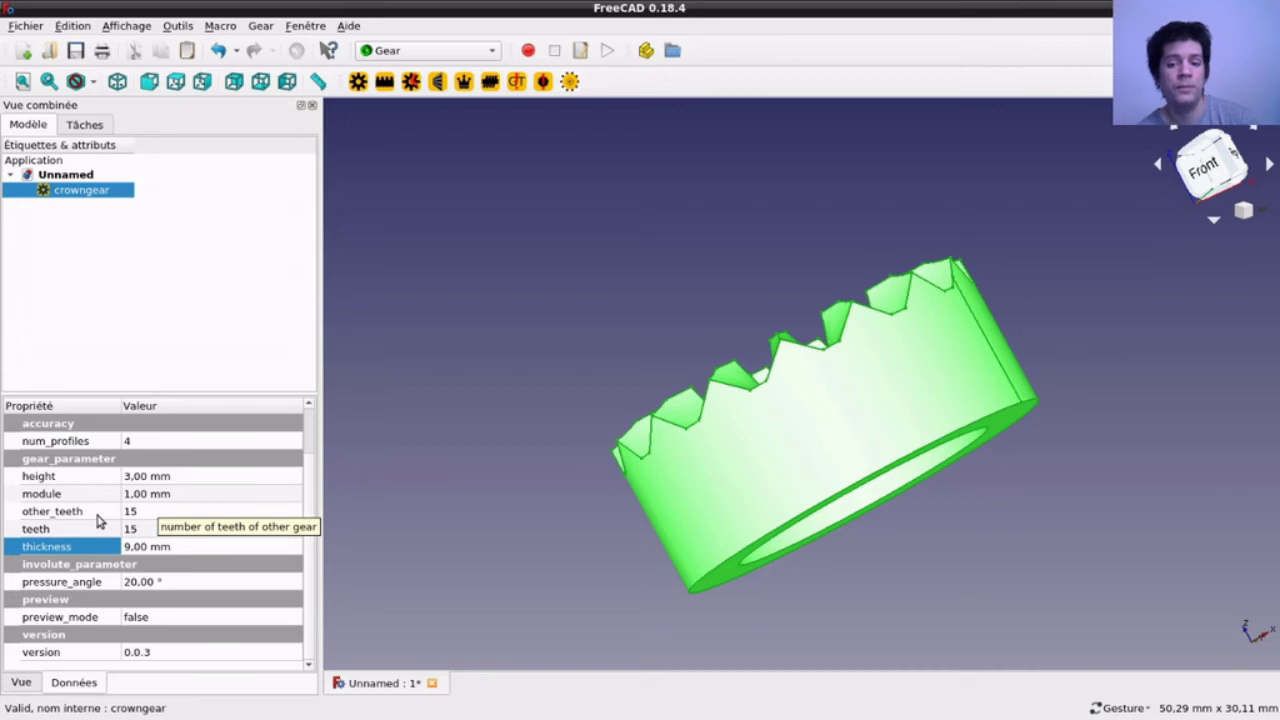
pyautogui.moveTo(556, 300); pyautogui.dragTo(586, 337)
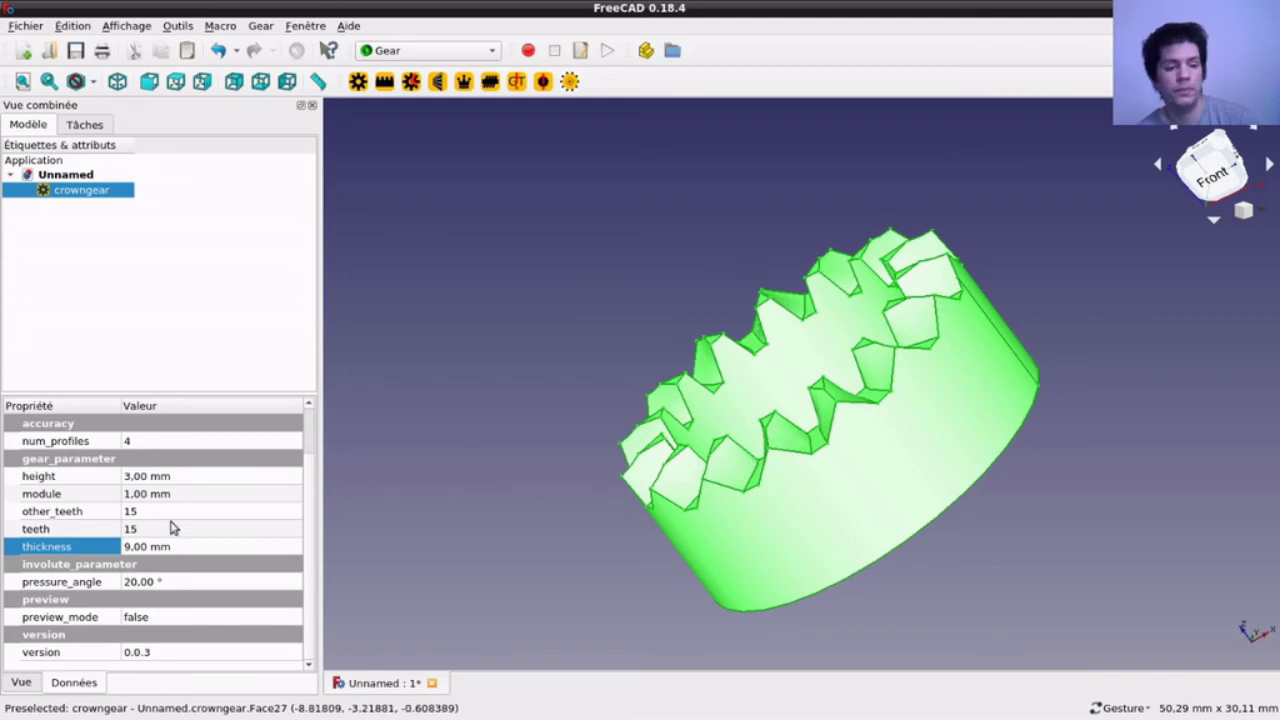
pyautogui.click(133, 527)
pyautogui.click(135, 511)
pyautogui.click(133, 511)
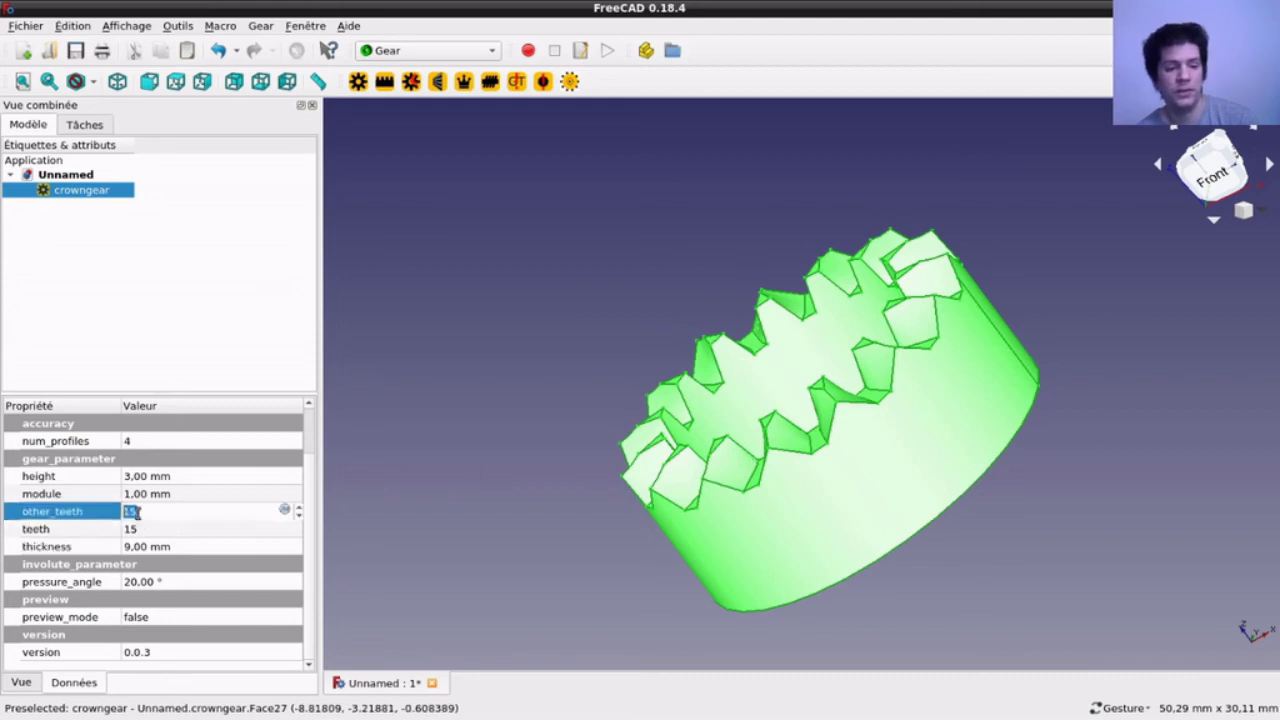
pyautogui.write('10')
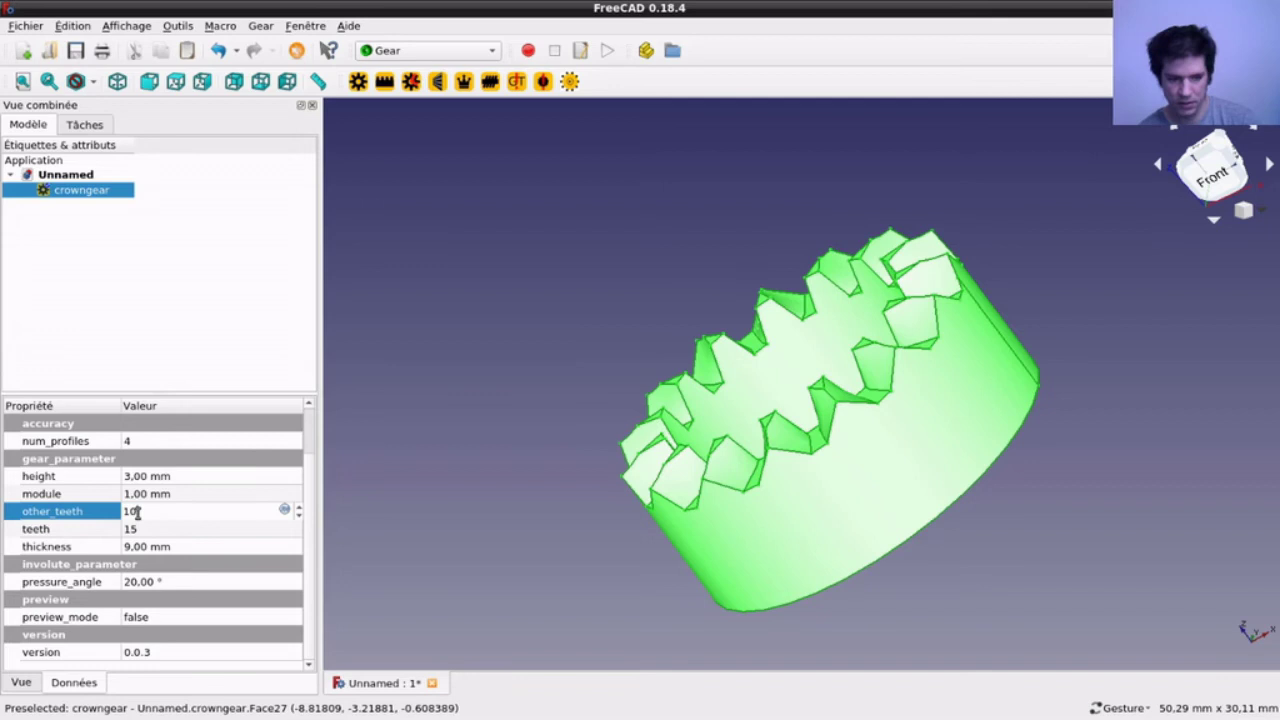
pyautogui.press('Return')
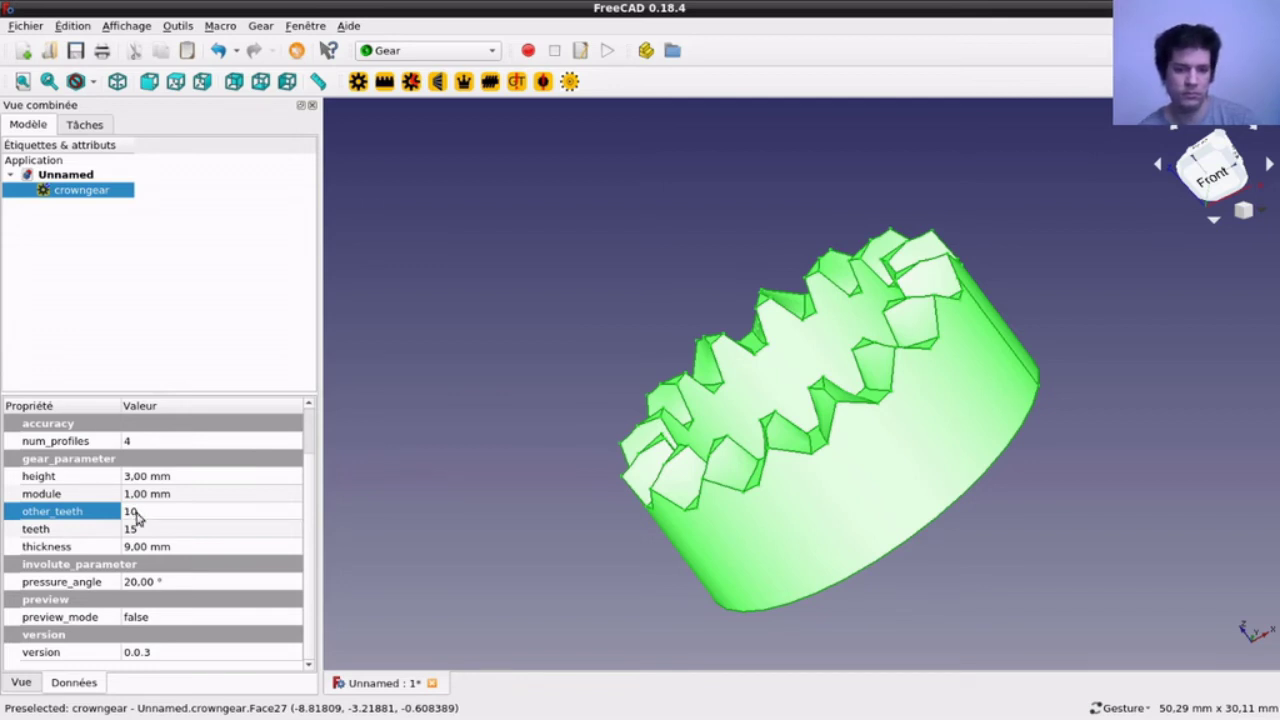
pyautogui.click(408, 471)
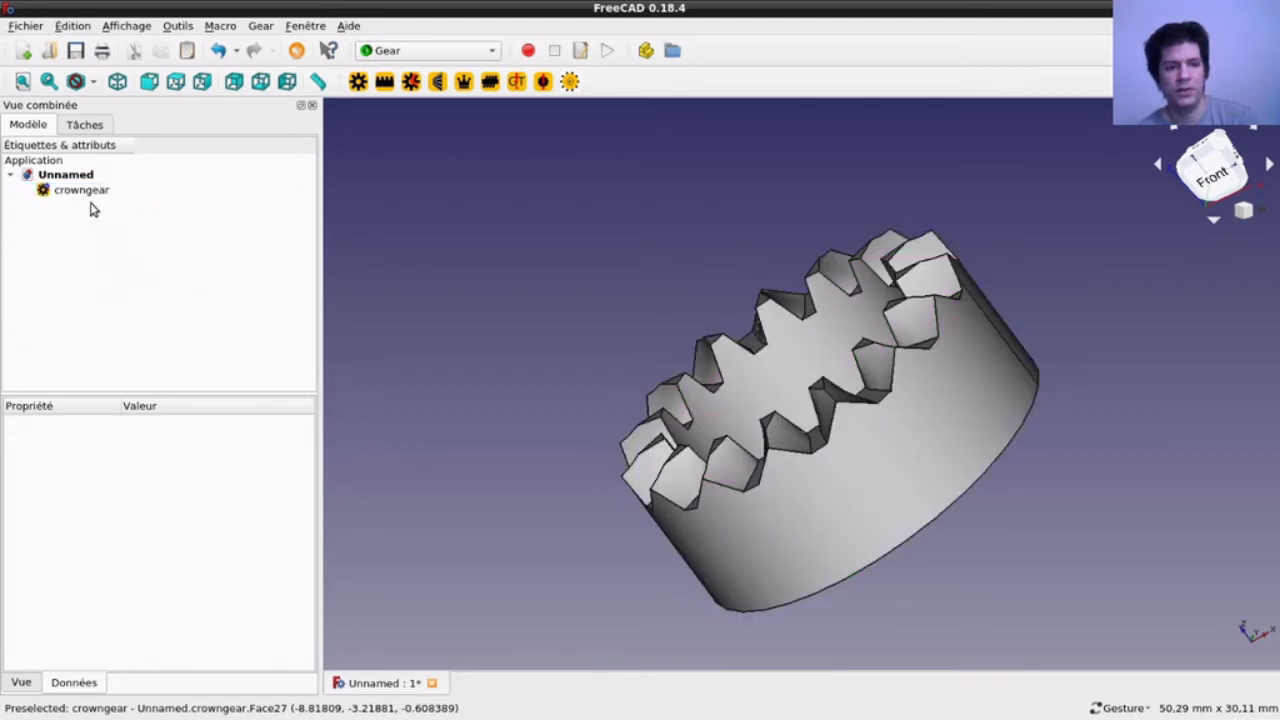
pyautogui.click(84, 192)
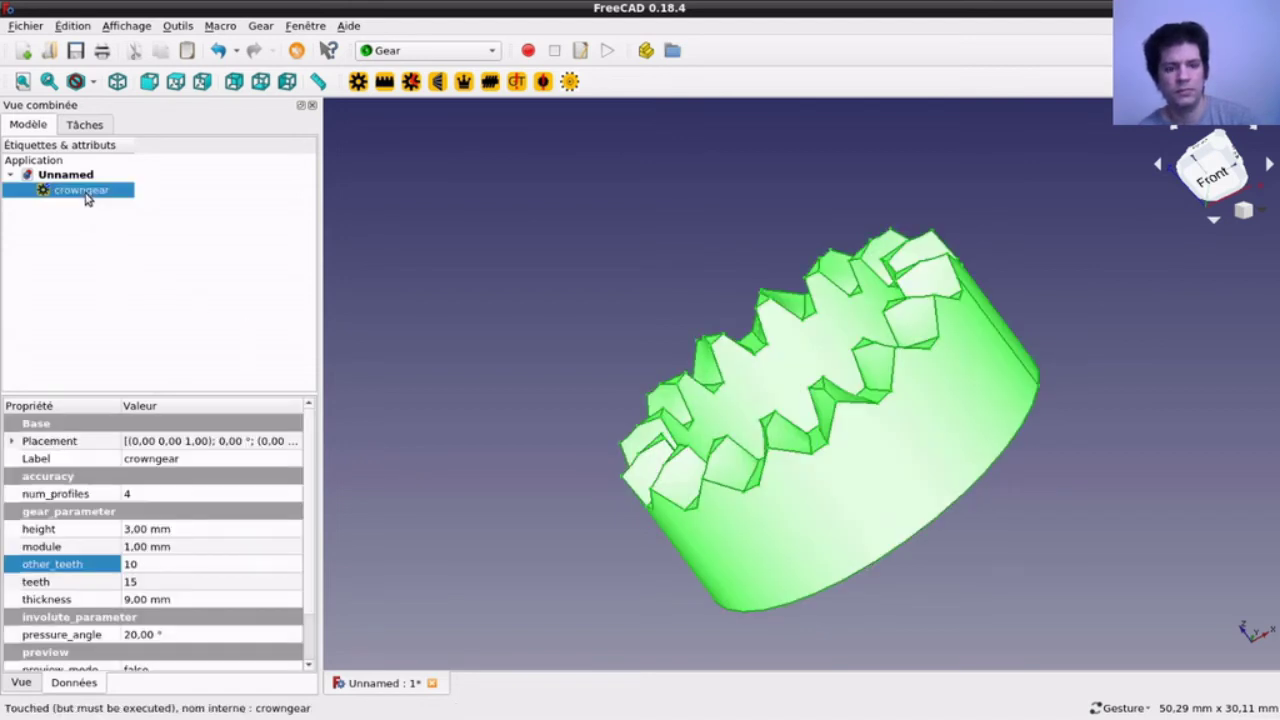
pyautogui.doubleClick(84, 191)
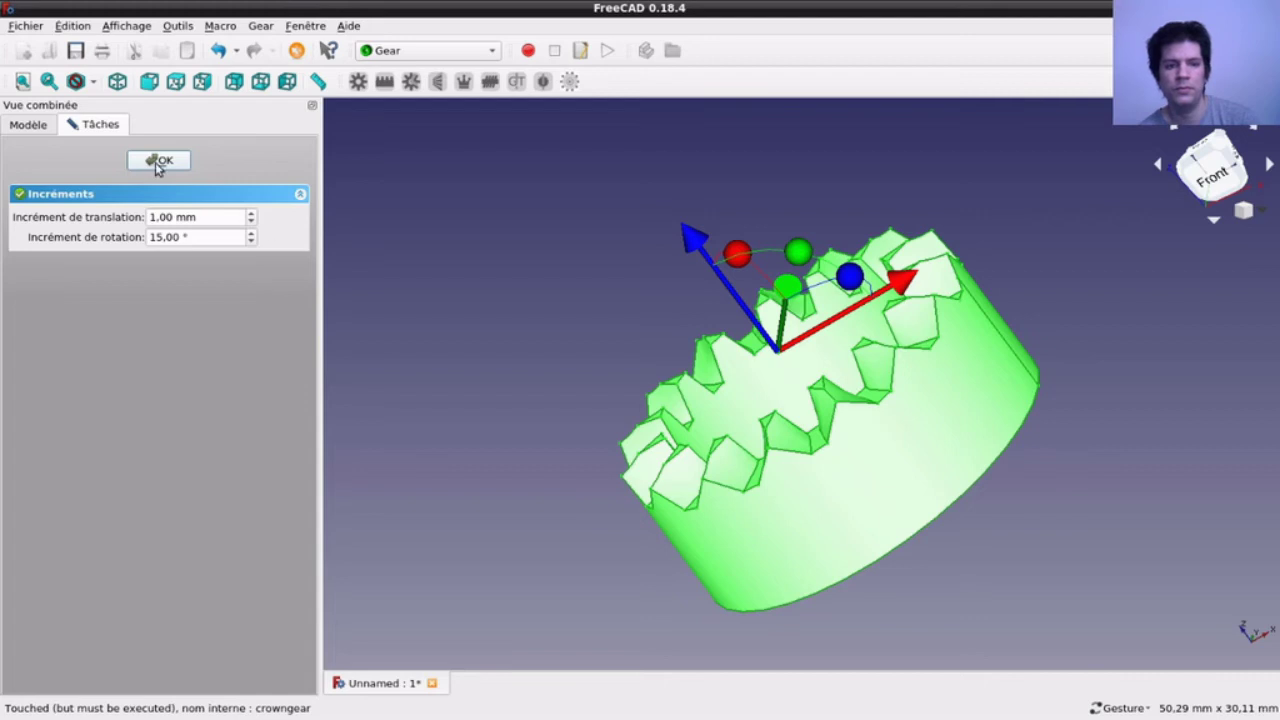
pyautogui.click(434, 208)
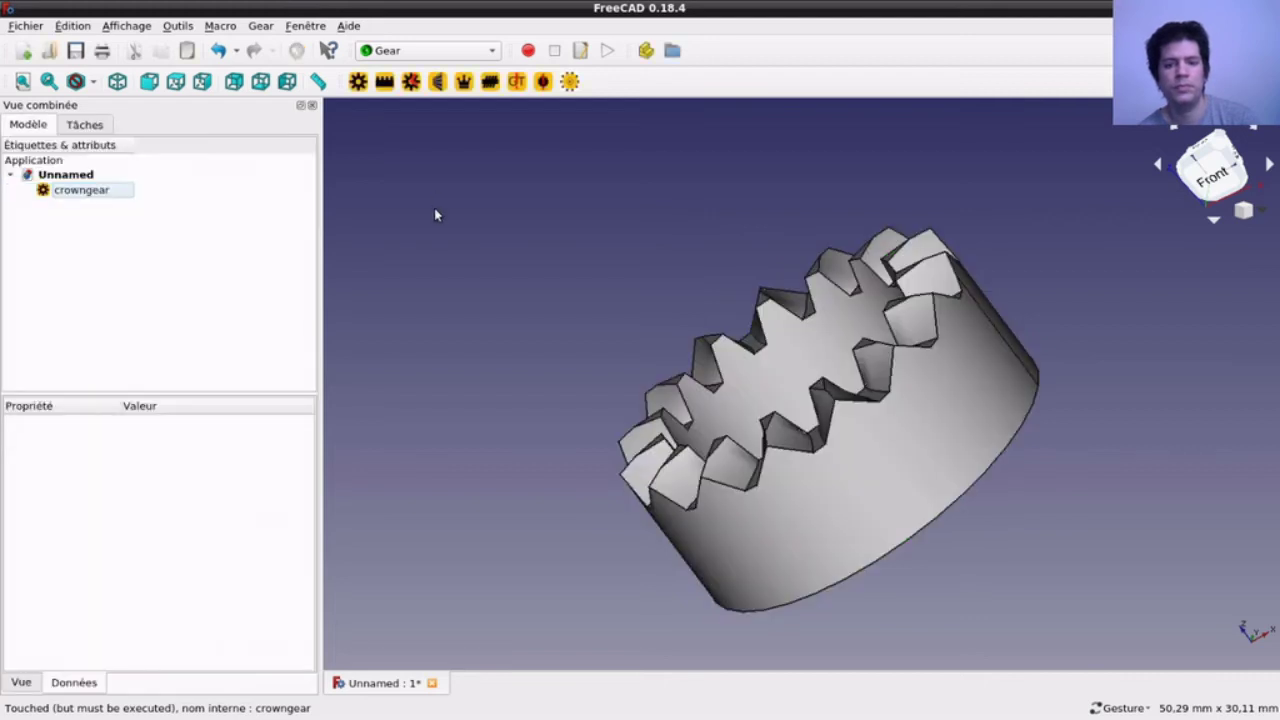
pyautogui.moveTo(487, 330); pyautogui.dragTo(606, 314)
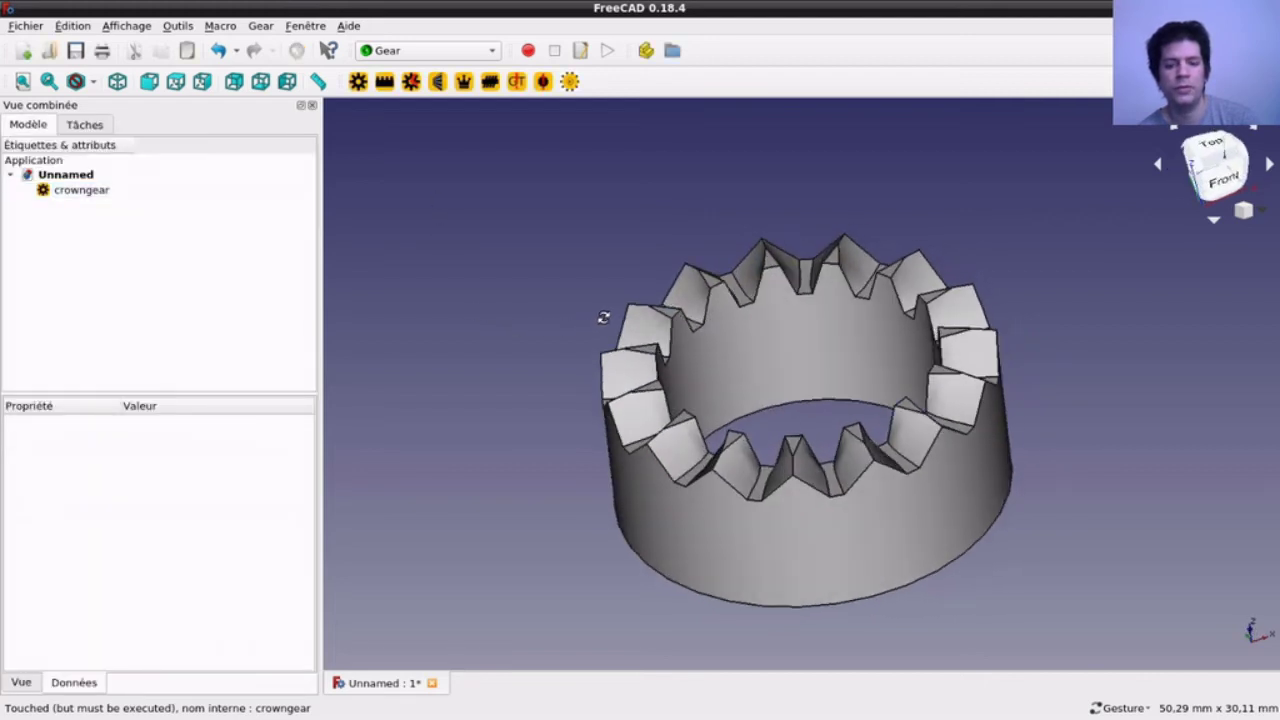
pyautogui.click(84, 192)
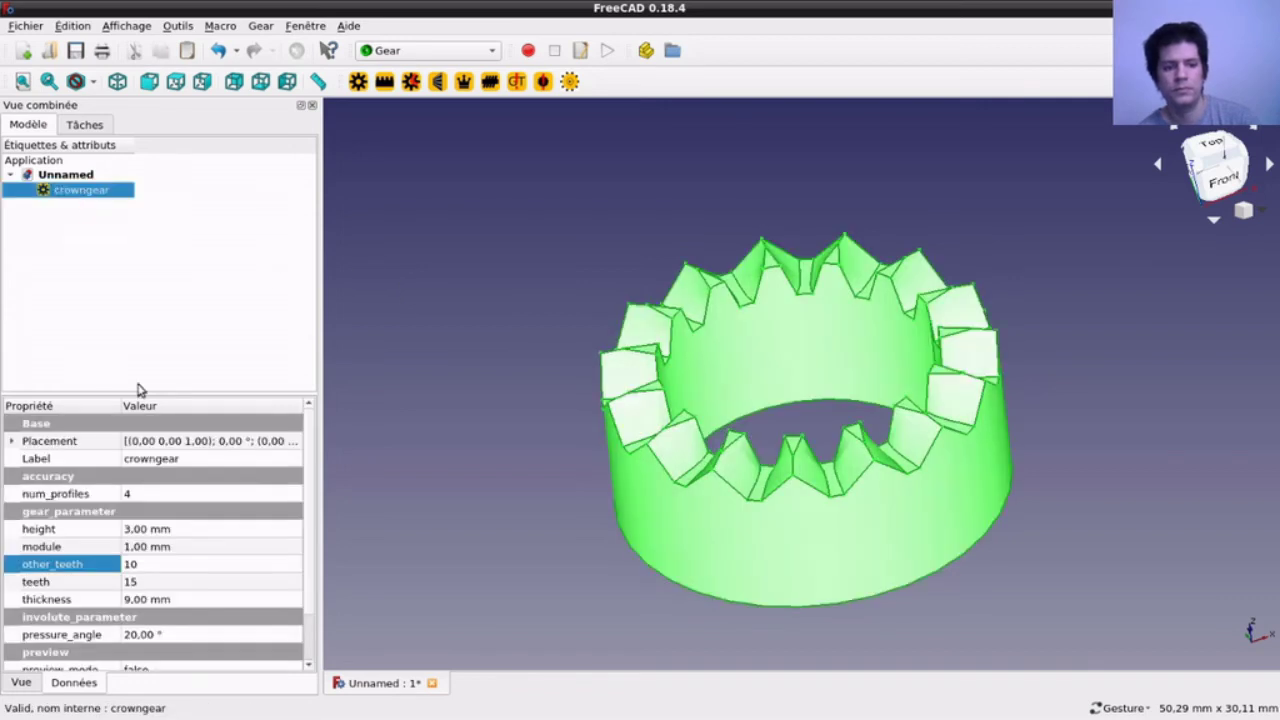
# Step: Set the crown gear's teeth property to 20 and view the denser ring from a tilted angle
pyautogui.click(141, 584)
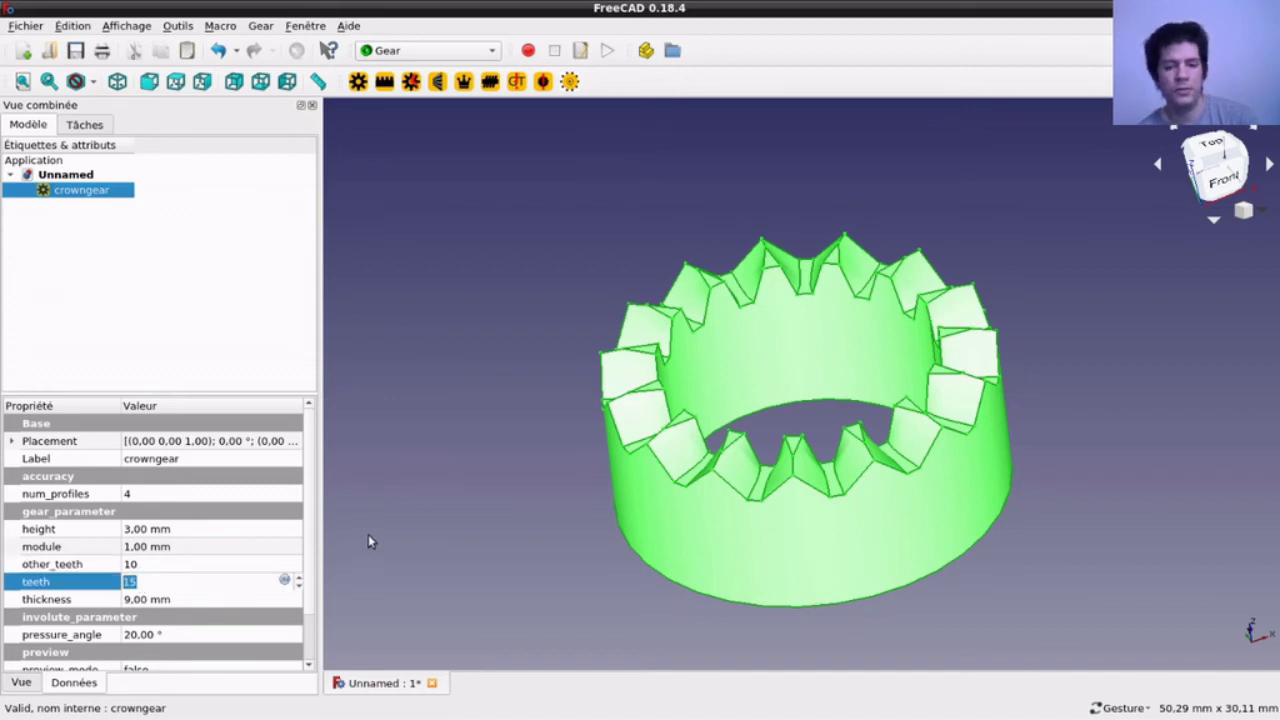
pyautogui.write('20')
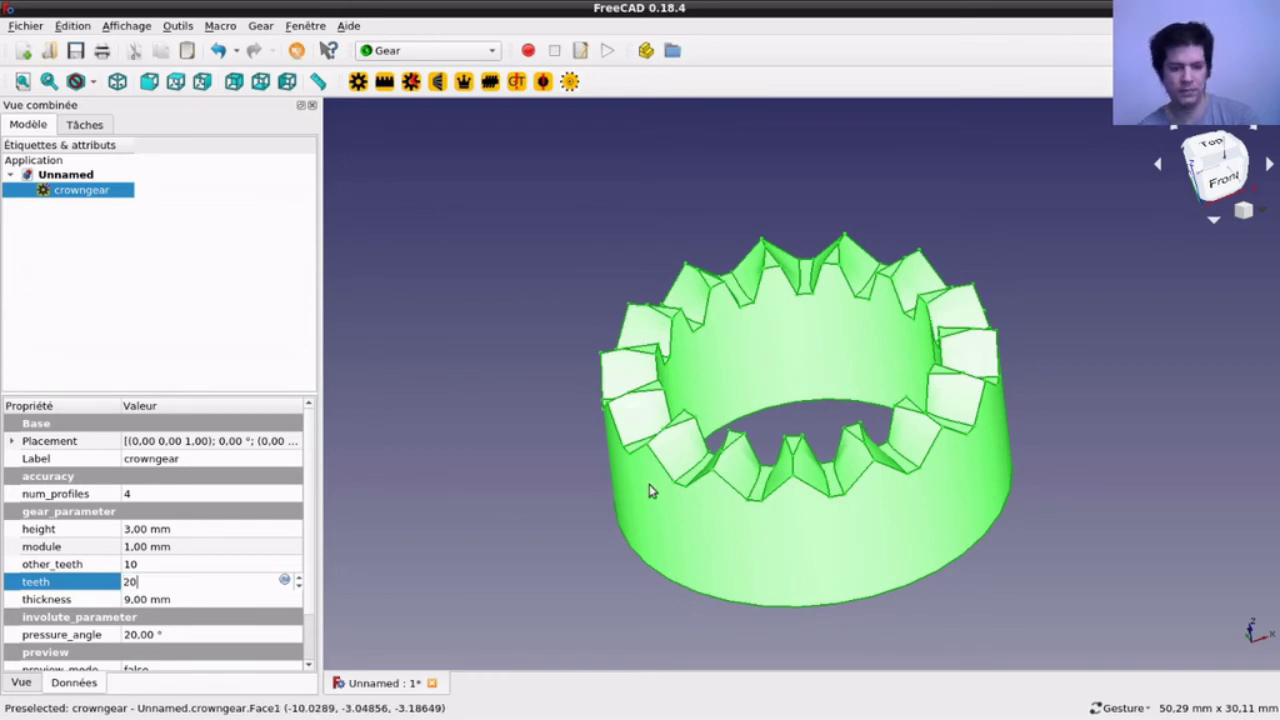
pyautogui.click(551, 463)
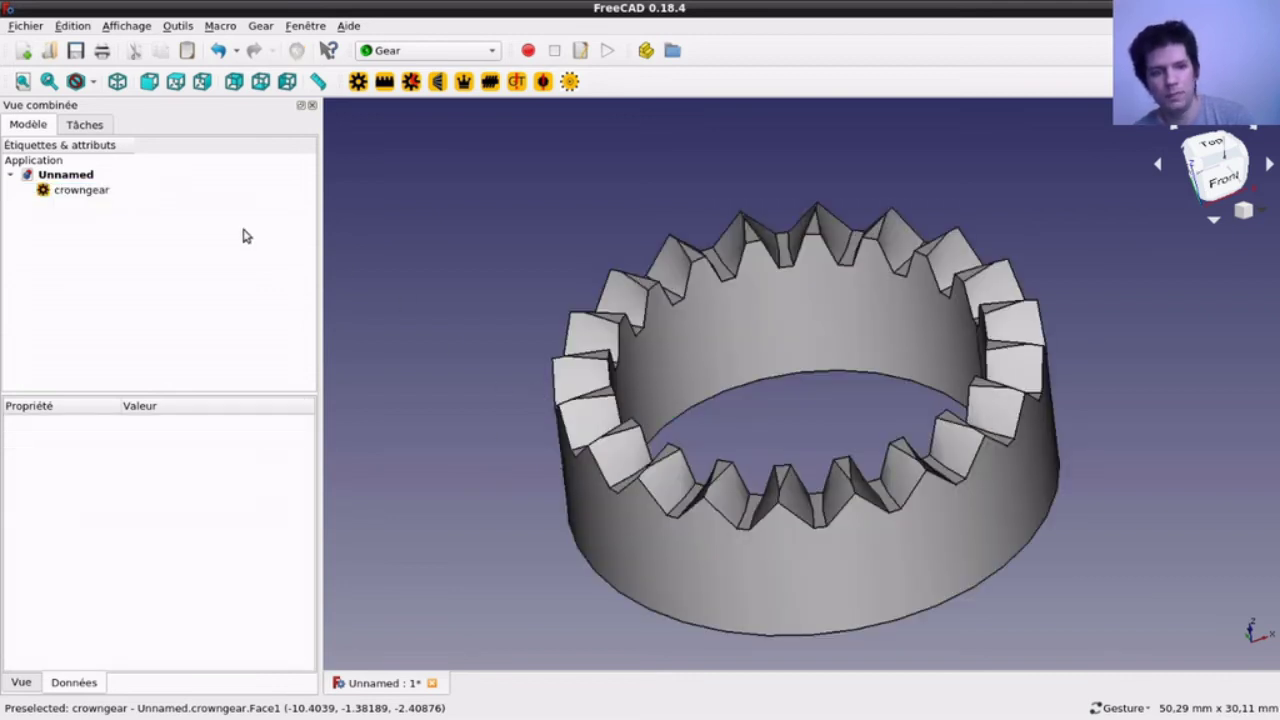
pyautogui.moveTo(503, 368); pyautogui.dragTo(665, 430)
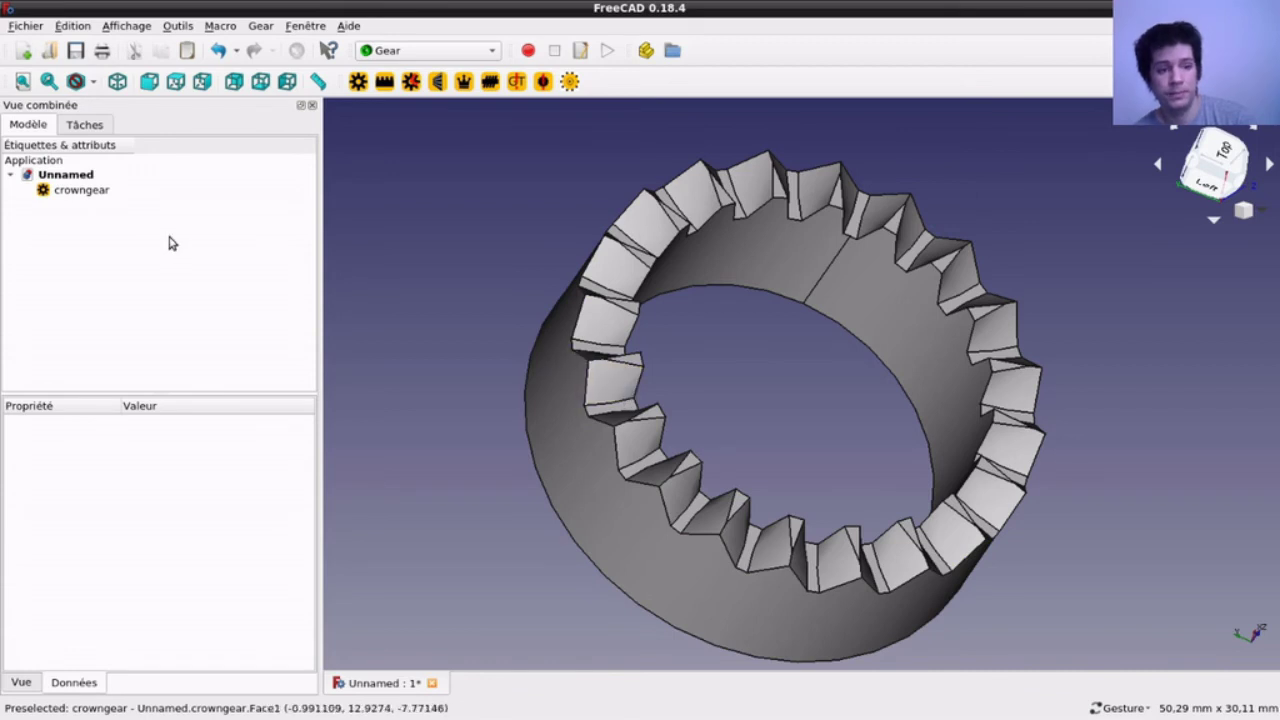
pyautogui.click(86, 194)
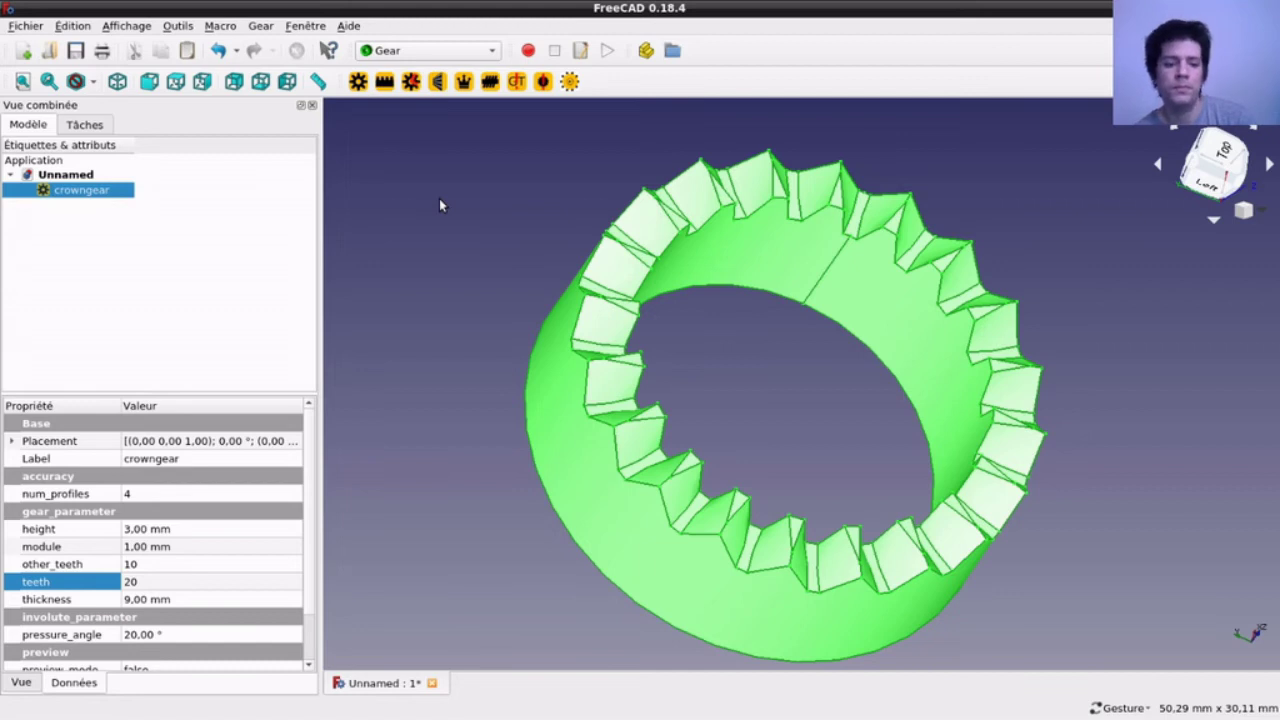
# Step: Check the crown gear in front and isometric views, then delete it from the document
pyautogui.moveTo(308, 446); pyautogui.dragTo(303, 512)
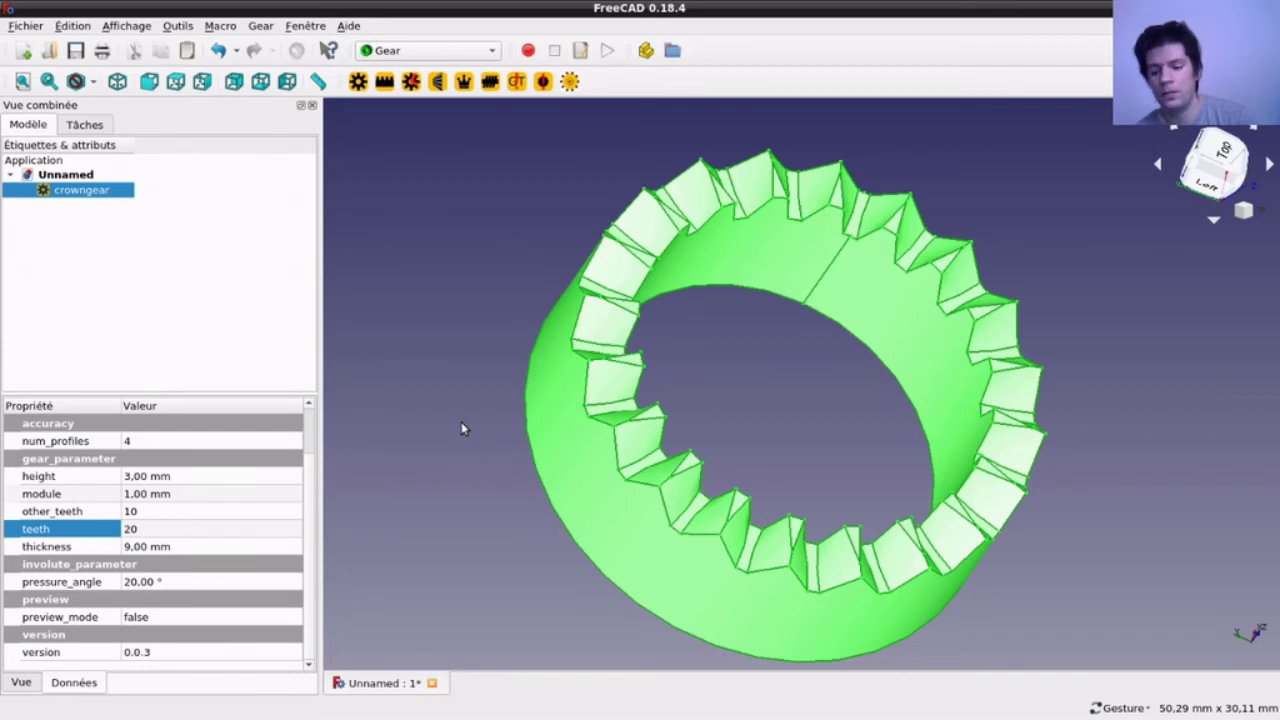
pyautogui.press('1')
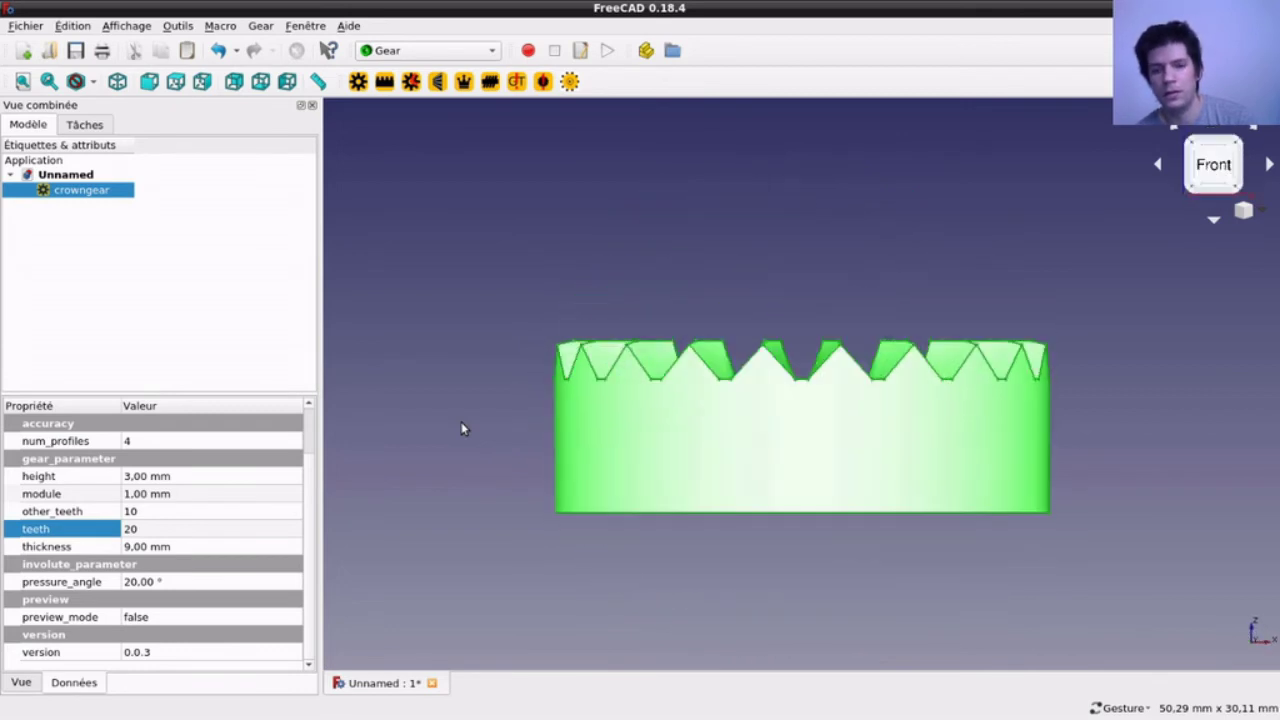
pyautogui.press('0')
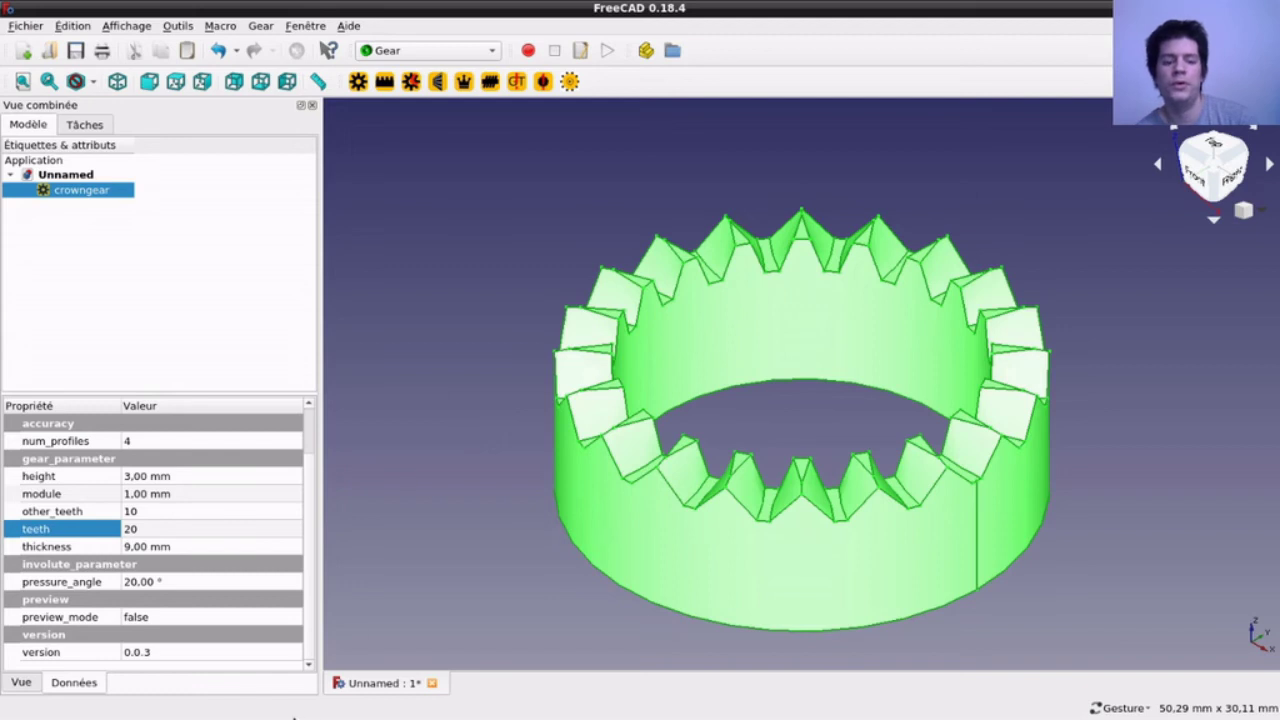
pyautogui.click(338, 710)
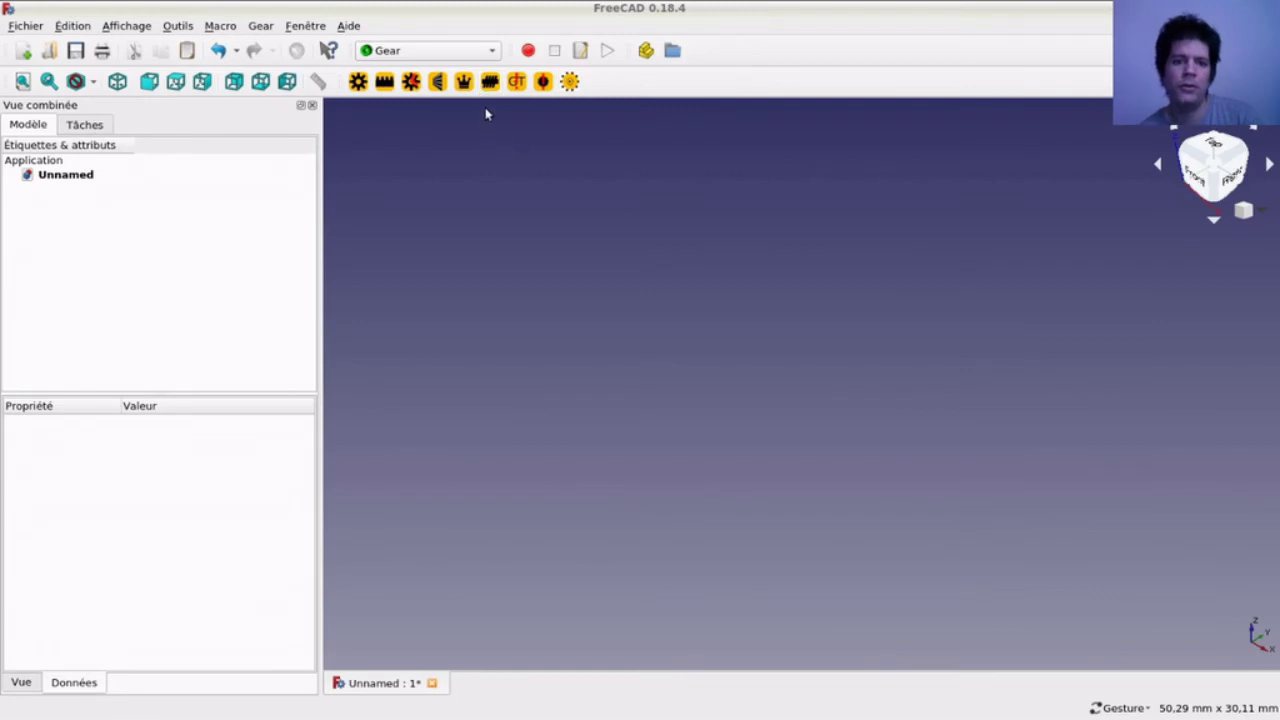
pyautogui.click(491, 84)
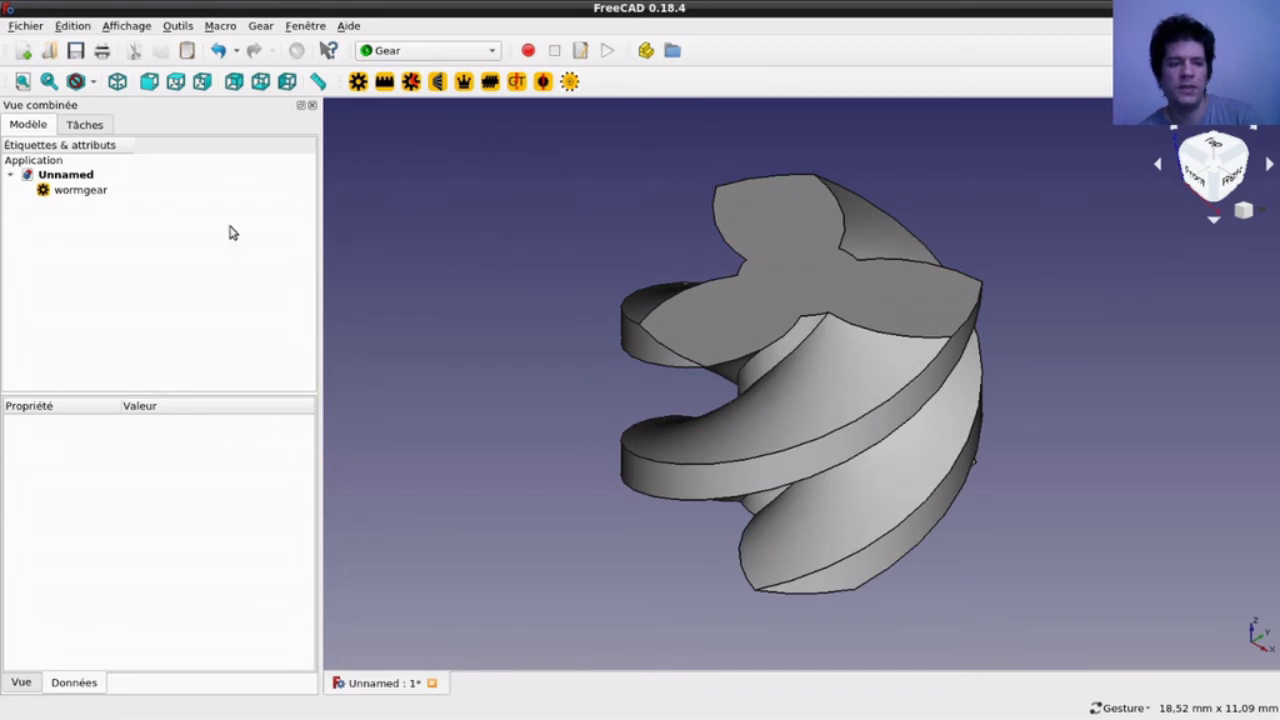
pyautogui.click(92, 192)
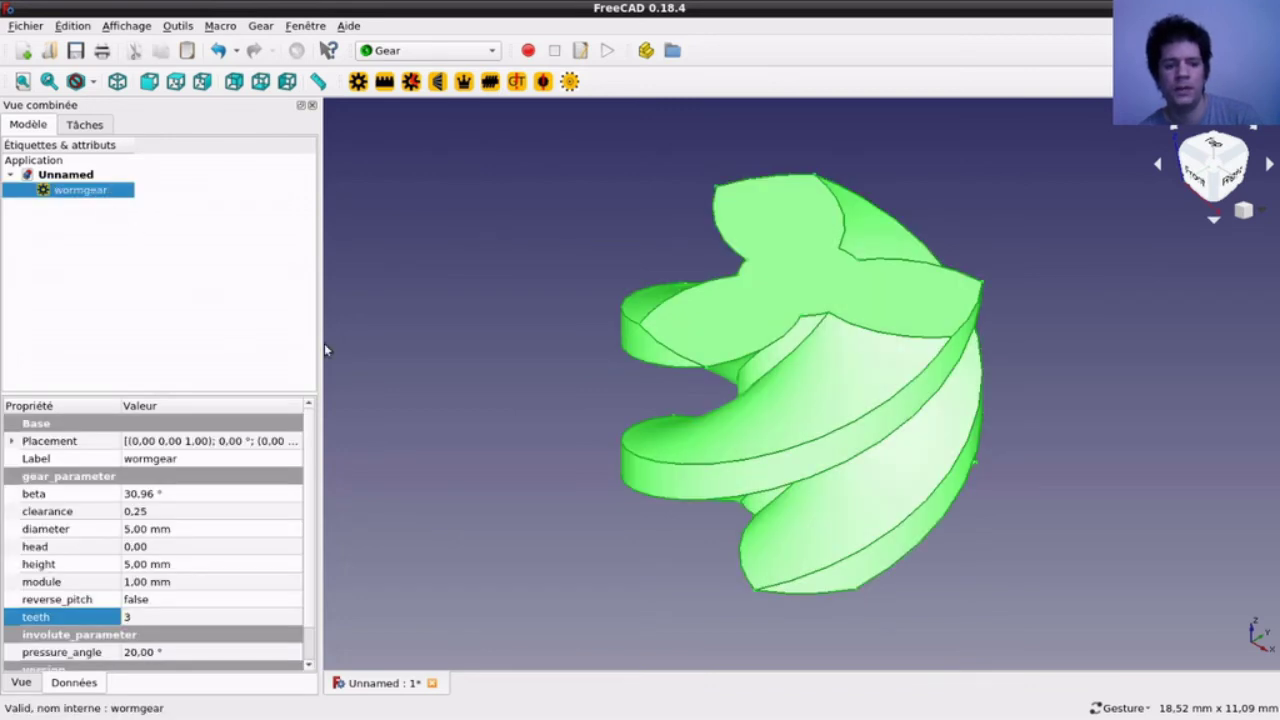
pyautogui.moveTo(458, 418)
pyautogui.mouseDown()
pyautogui.moveTo(746, 454)
pyautogui.moveTo(894, 491)
pyautogui.moveTo(914, 480)
pyautogui.moveTo(891, 445)
pyautogui.moveTo(737, 411)
pyautogui.moveTo(663, 406)
pyautogui.moveTo(560, 424)
pyautogui.mouseUp()
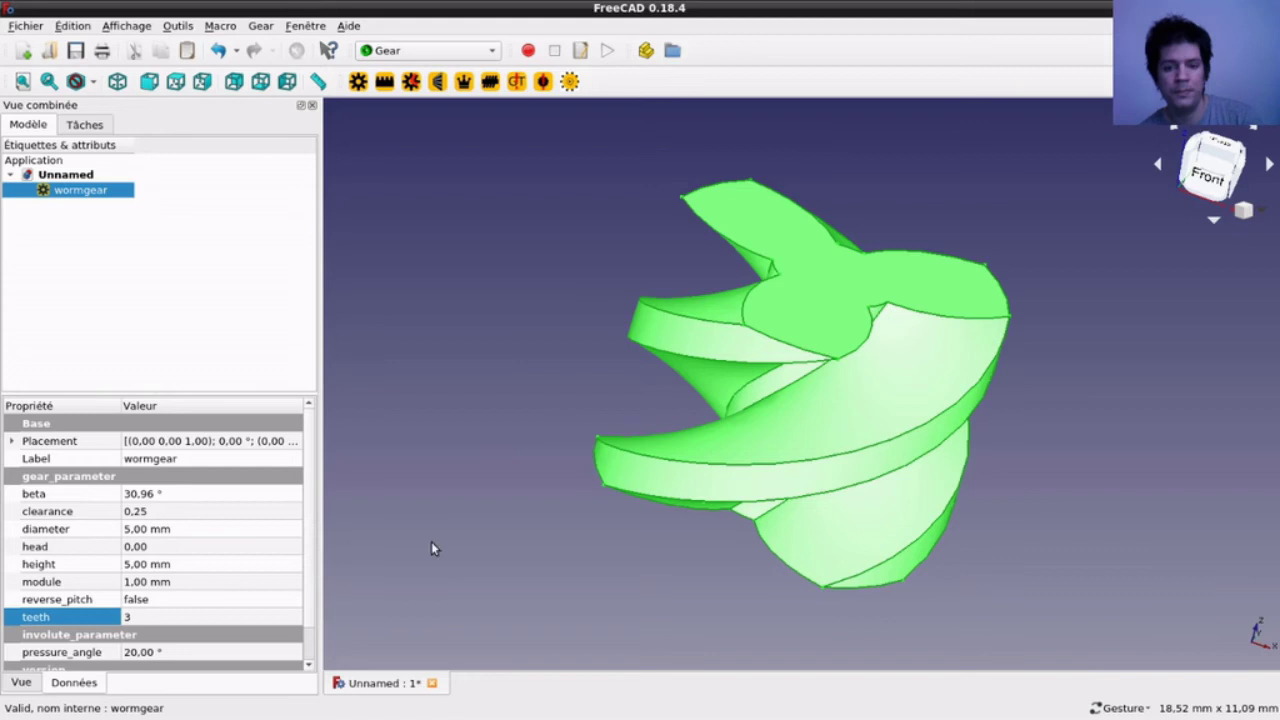
pyautogui.moveTo(549, 462)
pyautogui.mouseDown()
pyautogui.moveTo(643, 400)
pyautogui.moveTo(660, 417)
pyautogui.moveTo(640, 466)
pyautogui.mouseUp()
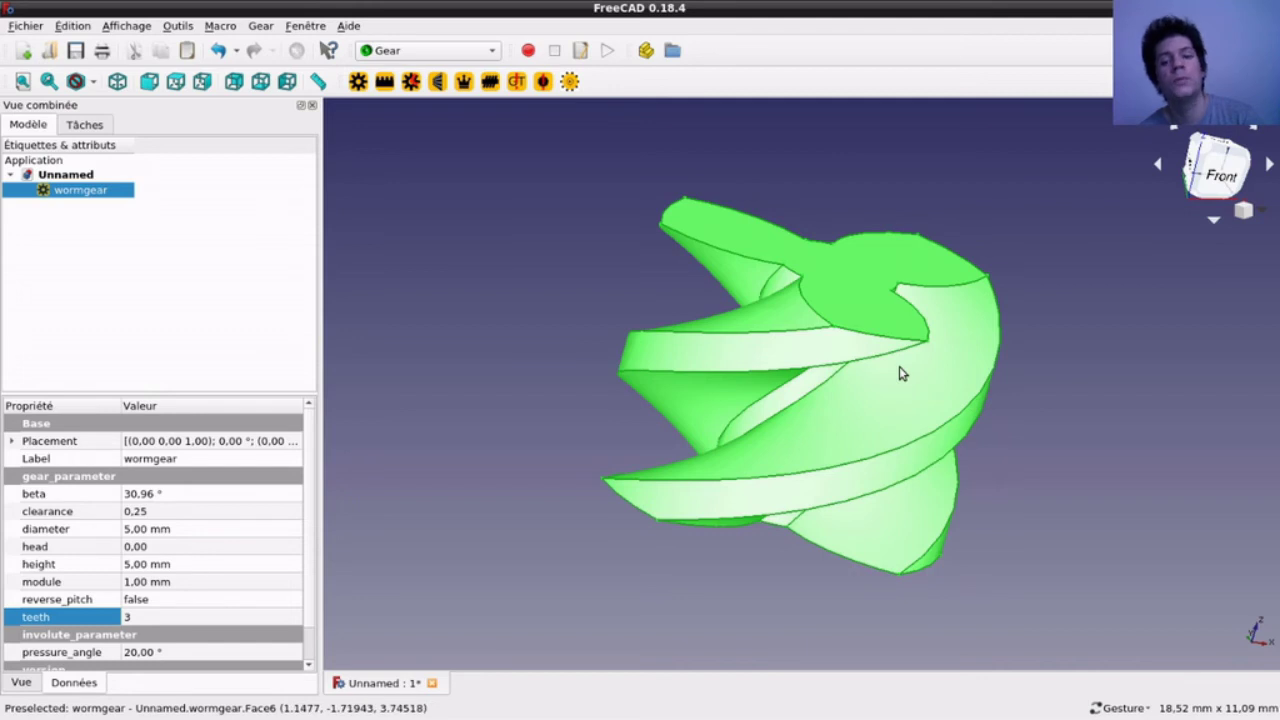
# Step: Change the worm gear's teeth from 3 to 4, recomputing beta to 38.66°
pyautogui.click(144, 621)
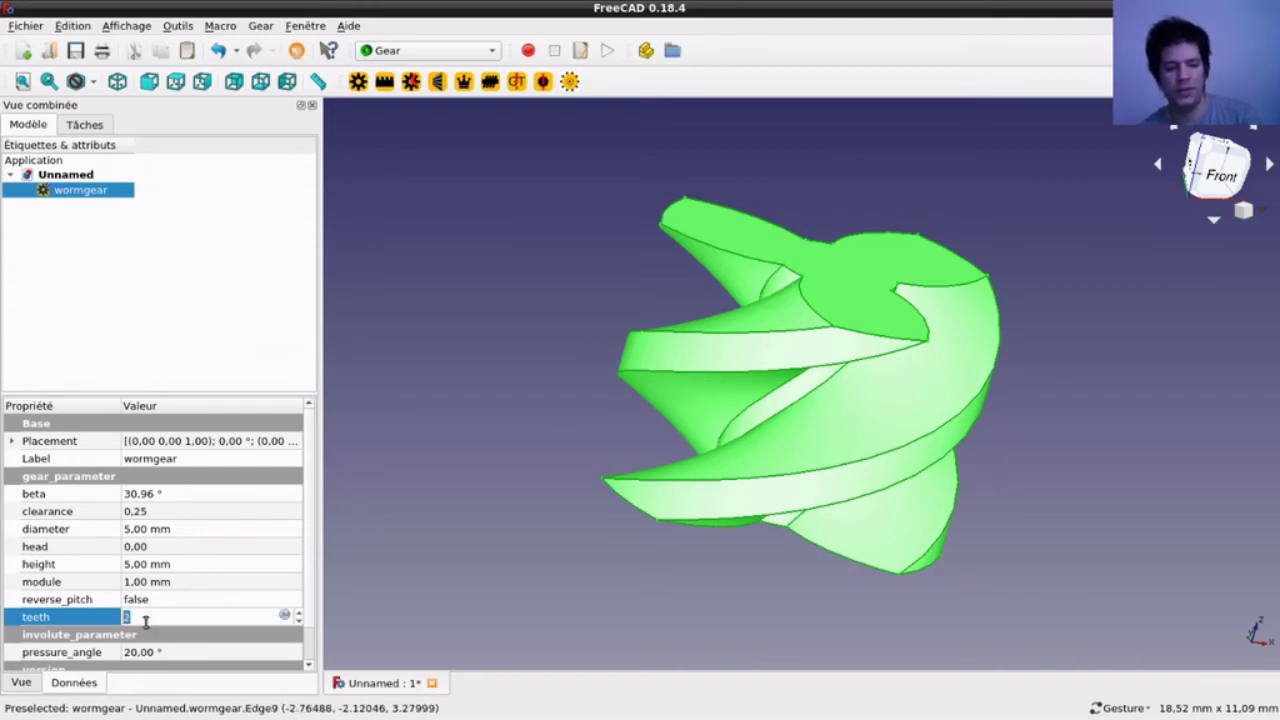
pyautogui.click(432, 597)
pyautogui.moveTo(568, 393)
pyautogui.mouseDown()
pyautogui.moveTo(833, 432)
pyautogui.moveTo(647, 326)
pyautogui.moveTo(549, 351)
pyautogui.moveTo(536, 376)
pyautogui.mouseUp()
pyautogui.click(88, 190)
pyautogui.click(113, 615)
pyautogui.click(143, 620)
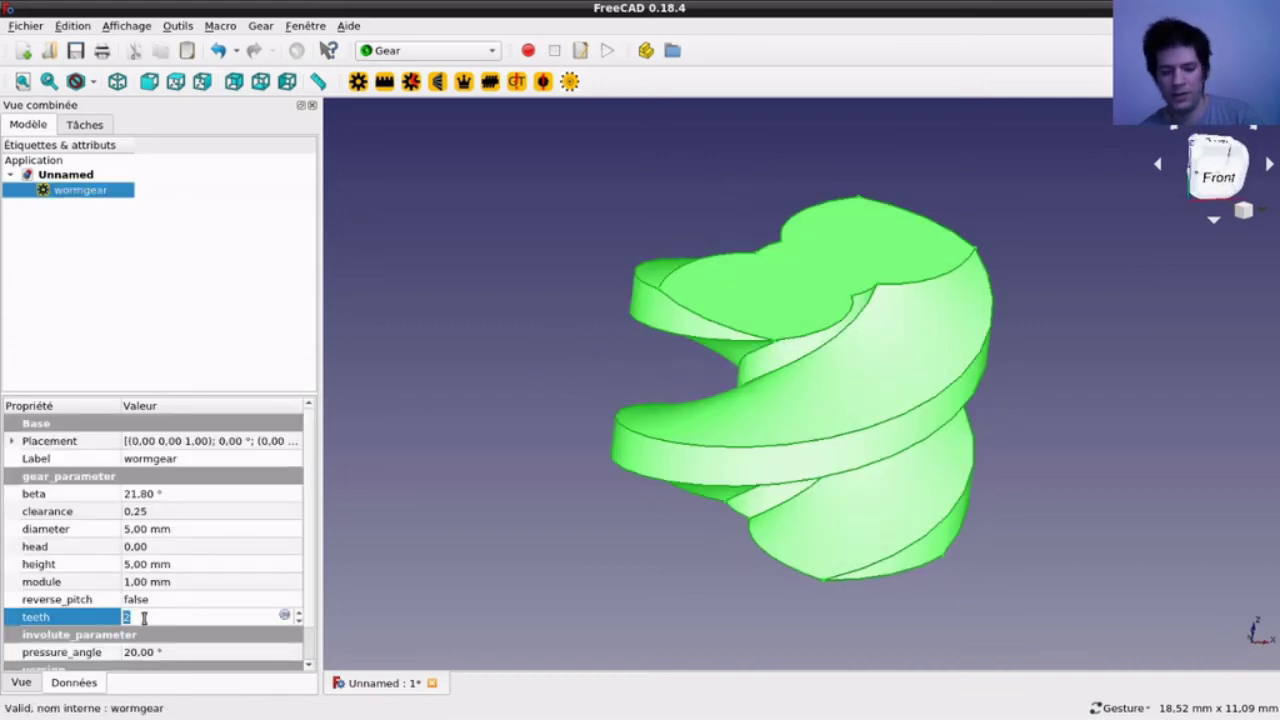
pyautogui.write('4')
pyautogui.click(371, 590)
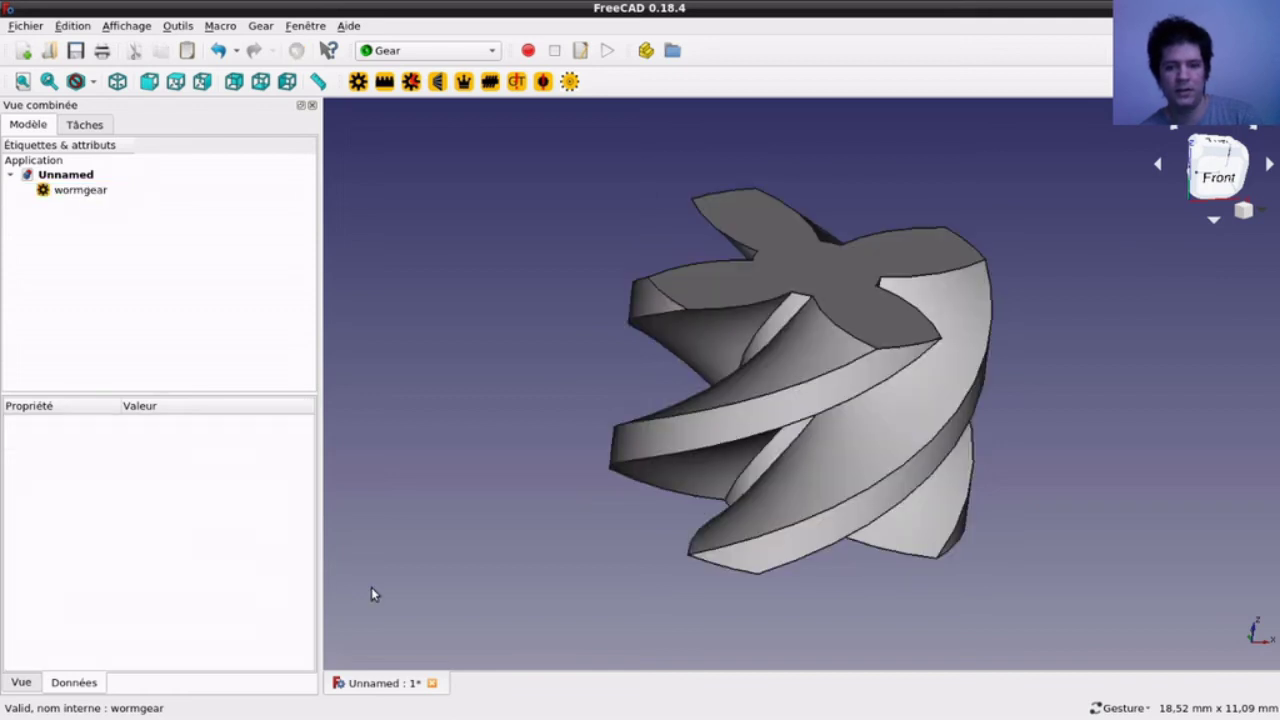
pyautogui.moveTo(597, 234)
pyautogui.mouseDown()
pyautogui.moveTo(614, 357)
pyautogui.moveTo(577, 380)
pyautogui.moveTo(738, 329)
pyautogui.moveTo(857, 214)
pyautogui.moveTo(814, 280)
pyautogui.mouseUp()
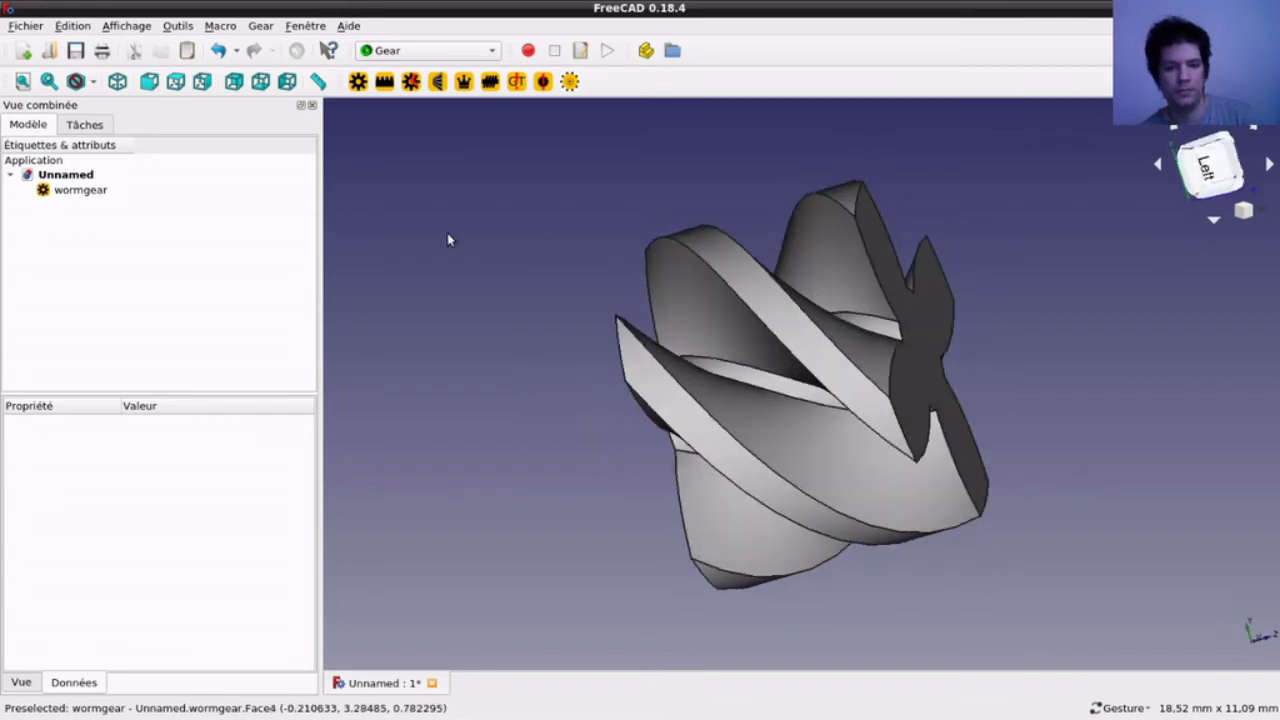
pyautogui.click(93, 196)
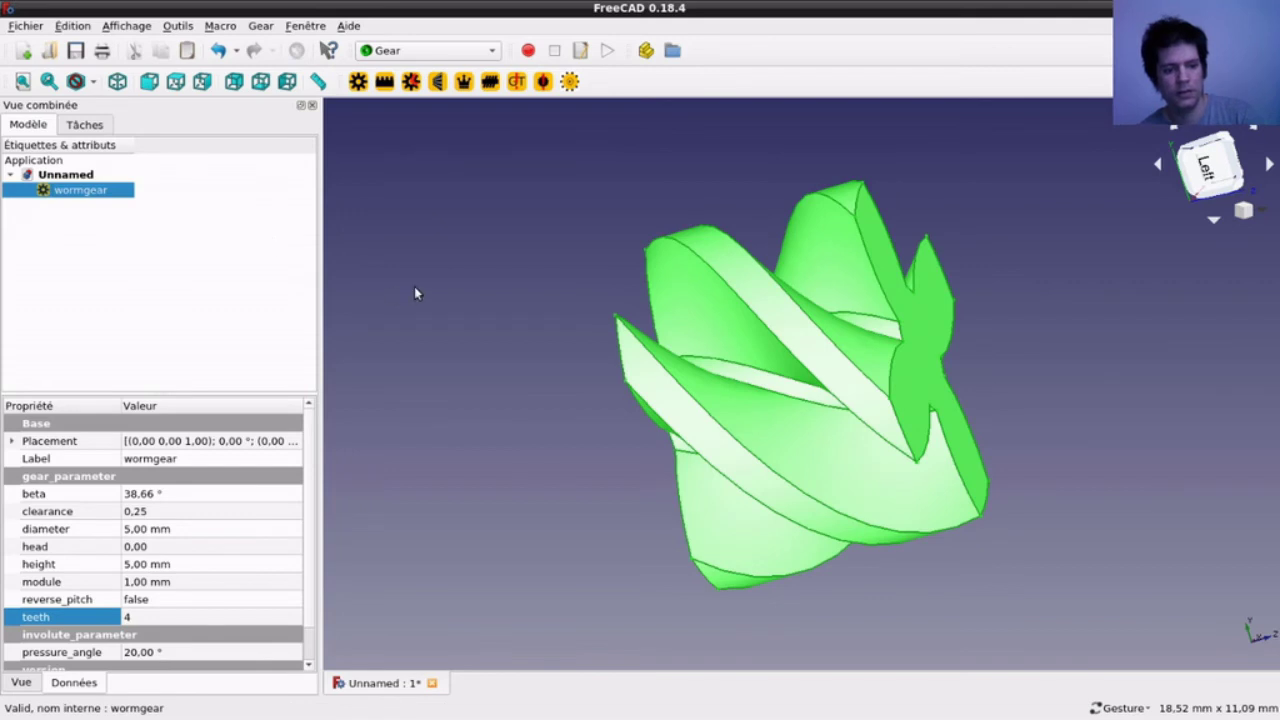
pyautogui.moveTo(308, 452); pyautogui.dragTo(300, 494)
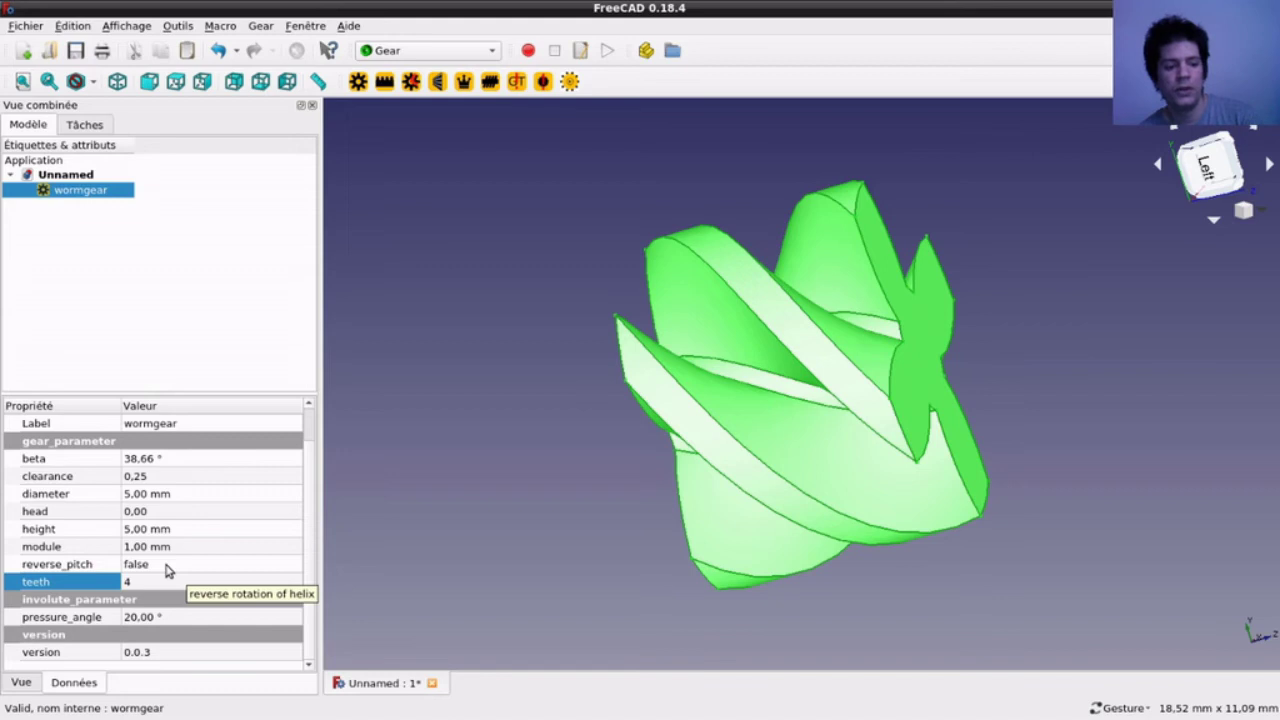
pyautogui.click(130, 461)
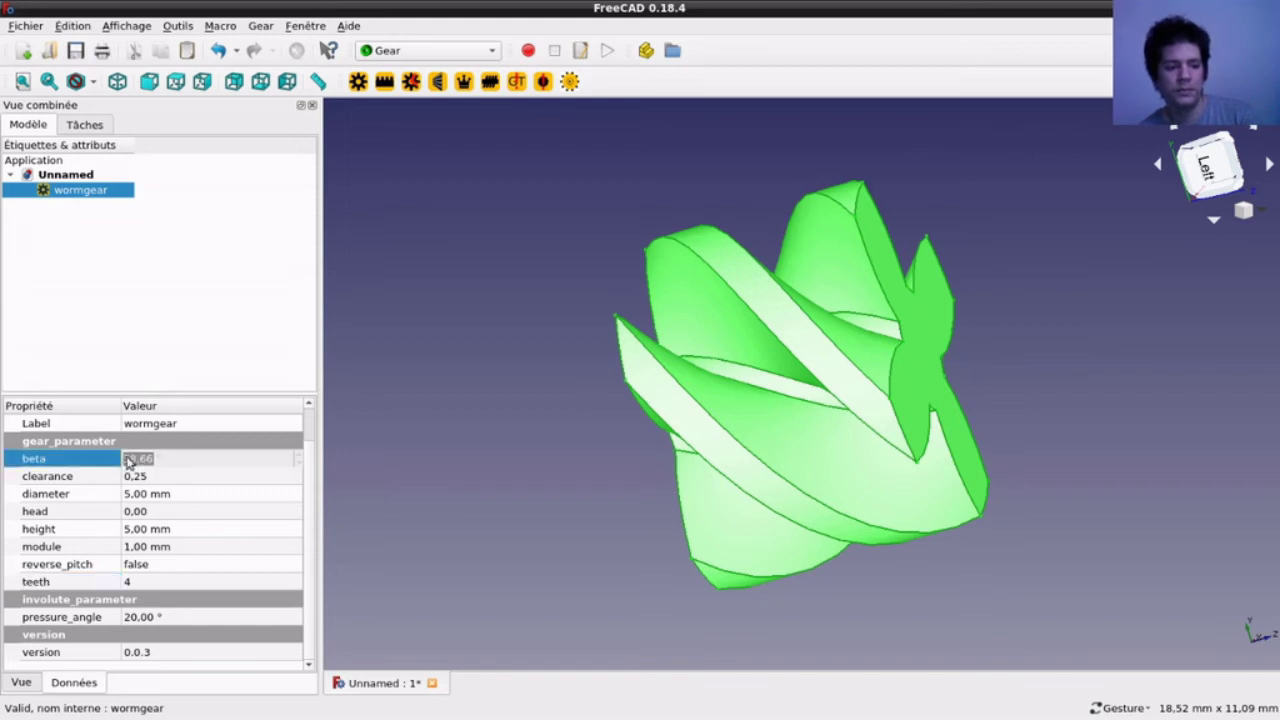
# Step: Switch the worm gear's reverse_pitch from false to true and recompute the helix
pyautogui.click(141, 565)
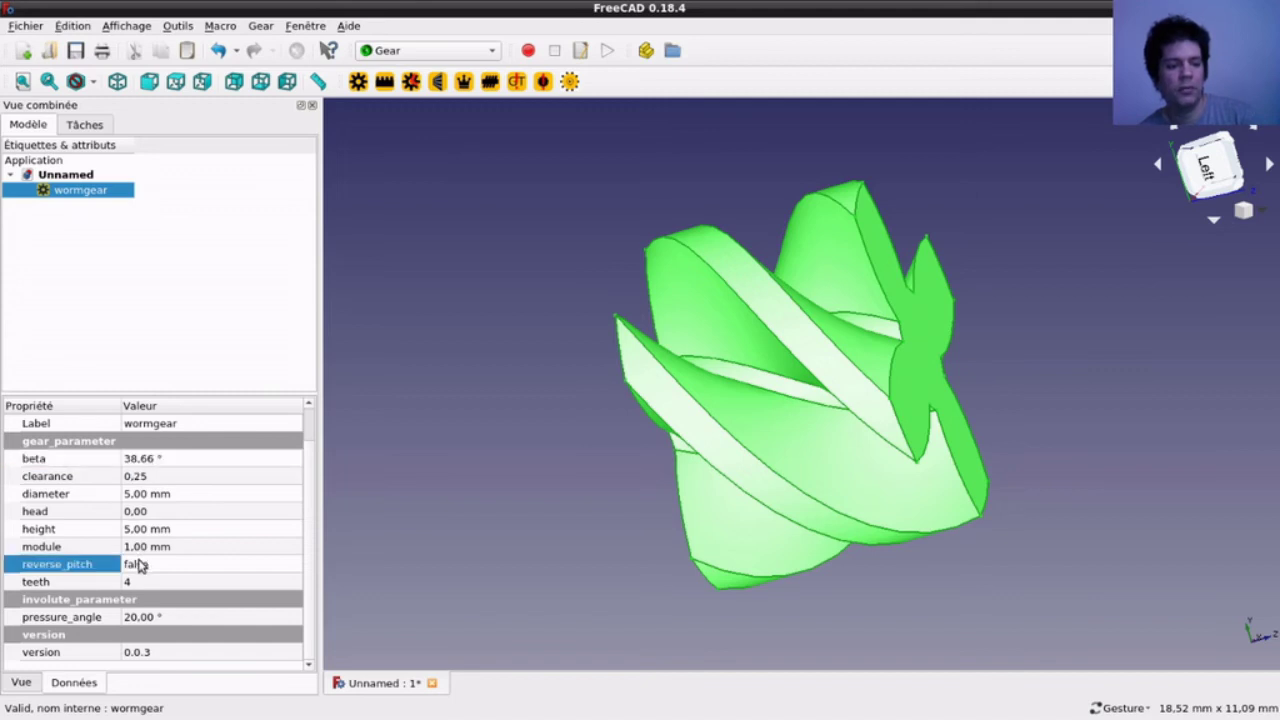
pyautogui.click(141, 565)
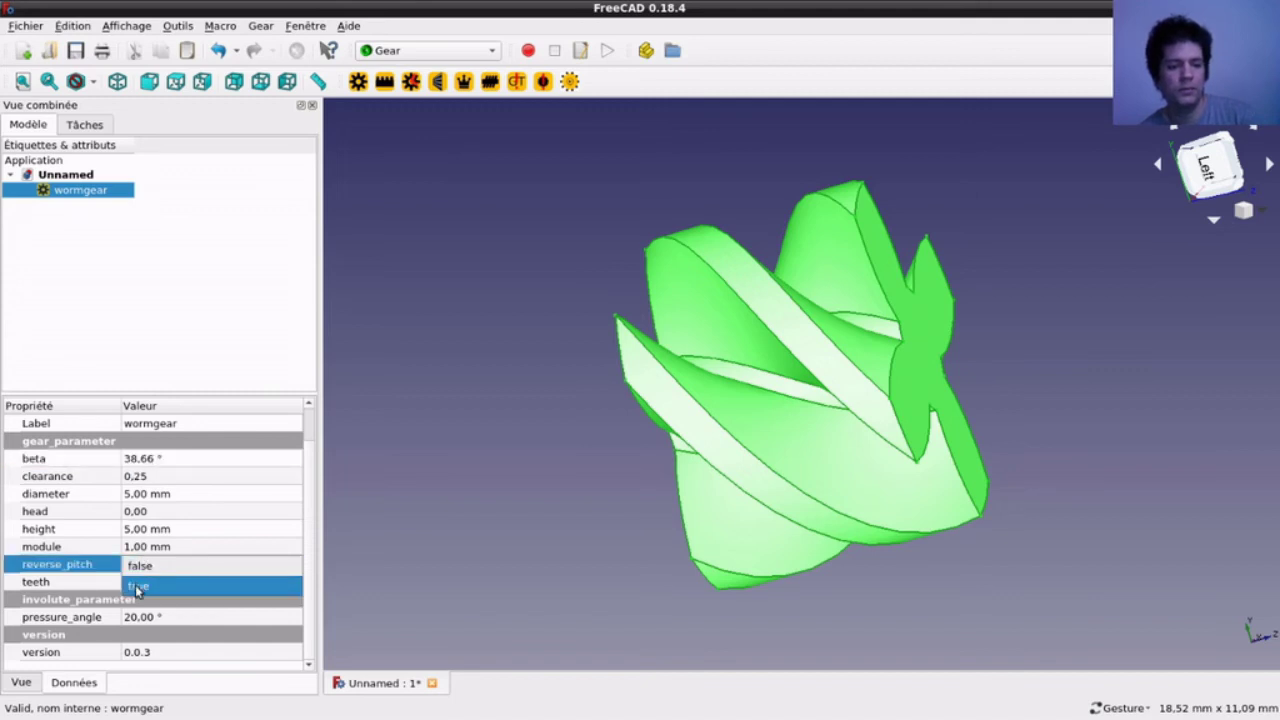
pyautogui.click(137, 587)
pyautogui.click(483, 512)
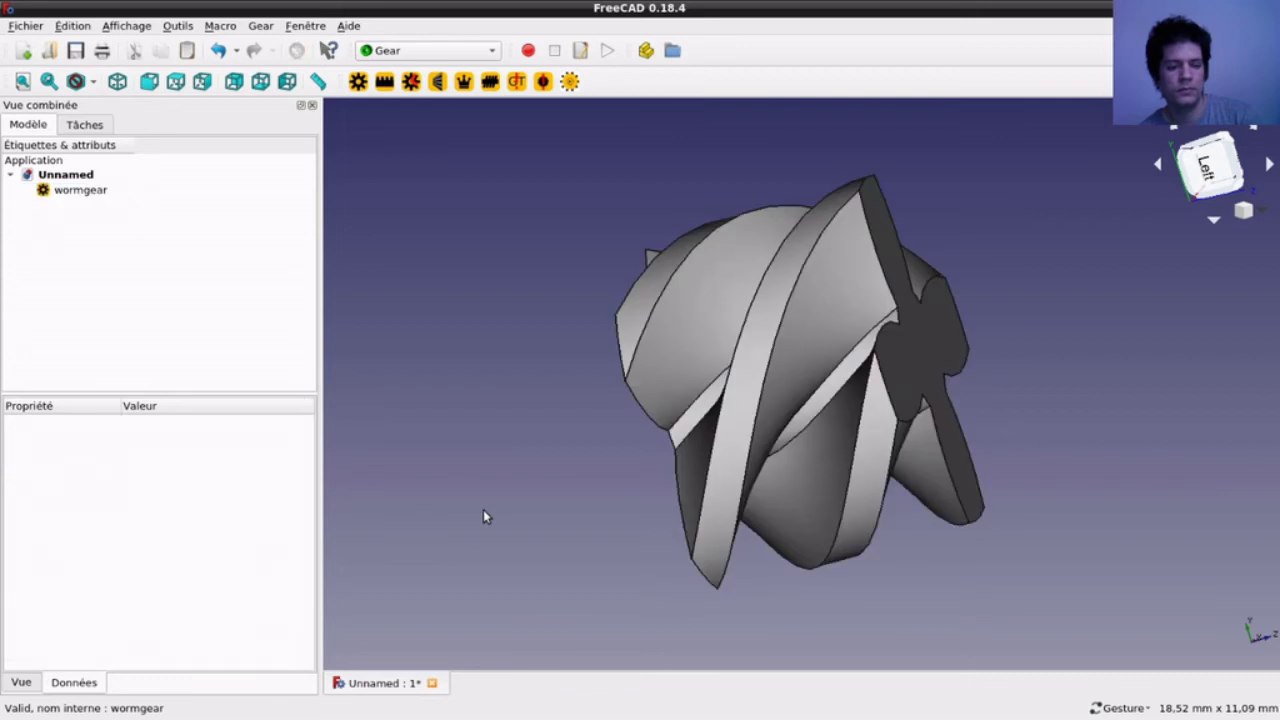
pyautogui.click(88, 190)
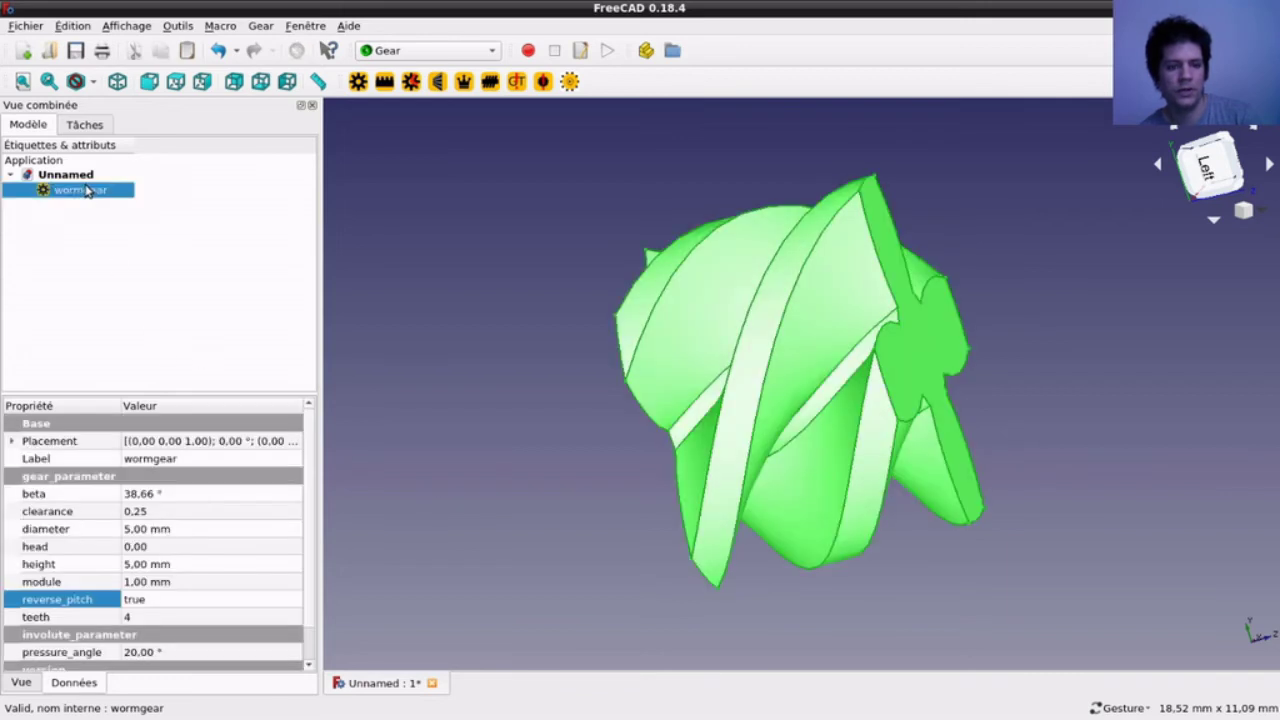
pyautogui.click(174, 496)
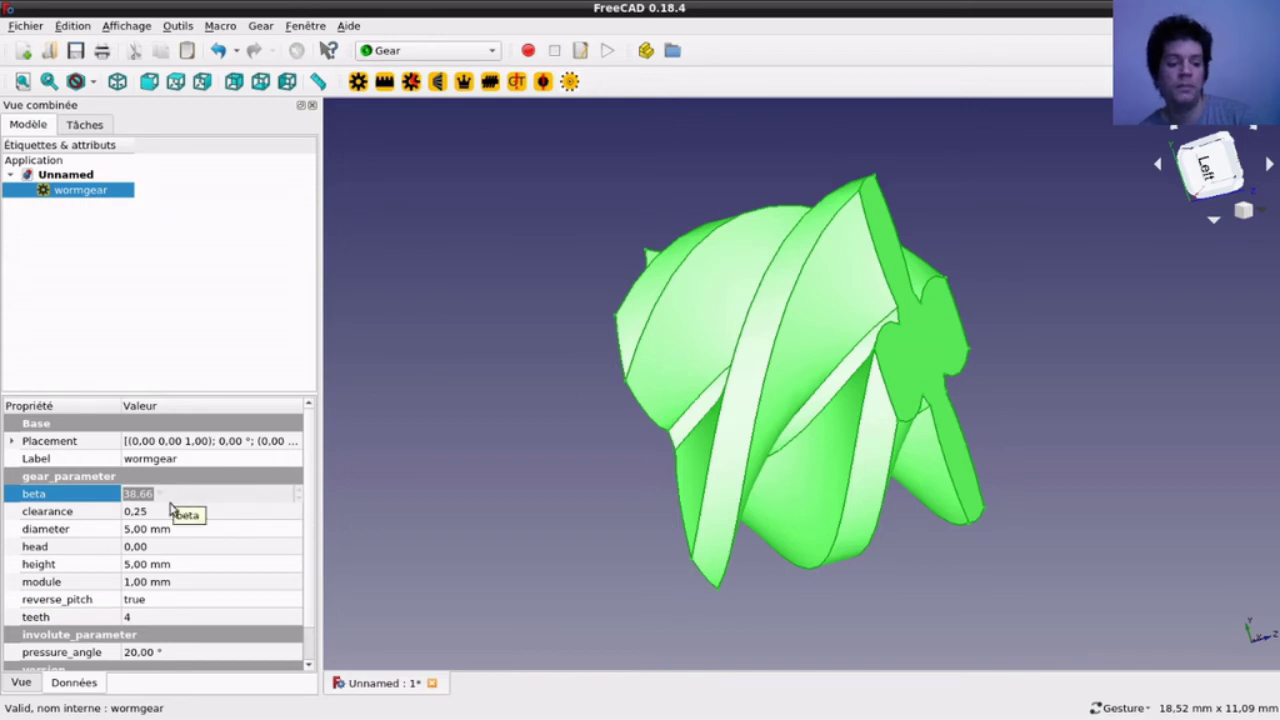
pyautogui.click(131, 617)
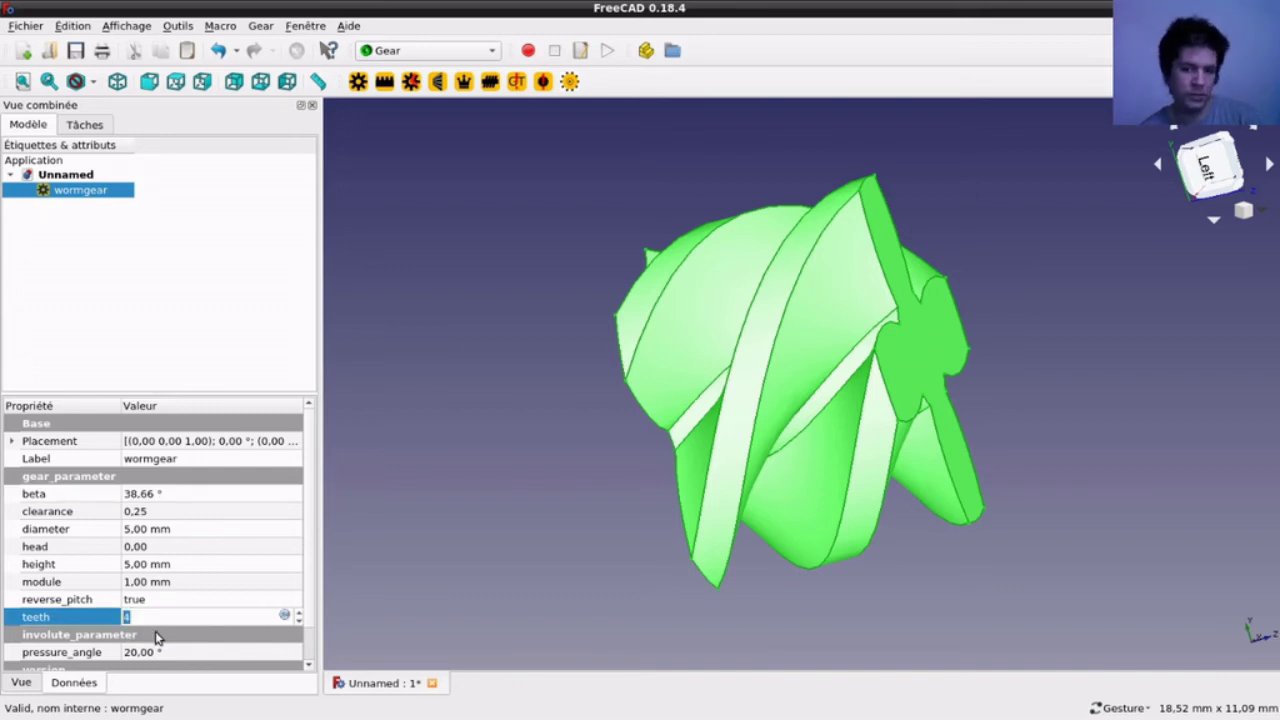
# Step: Set the worm gear to 8 teeth, recomputing beta to 57.99°, and inspect its underside
pyautogui.write('8')
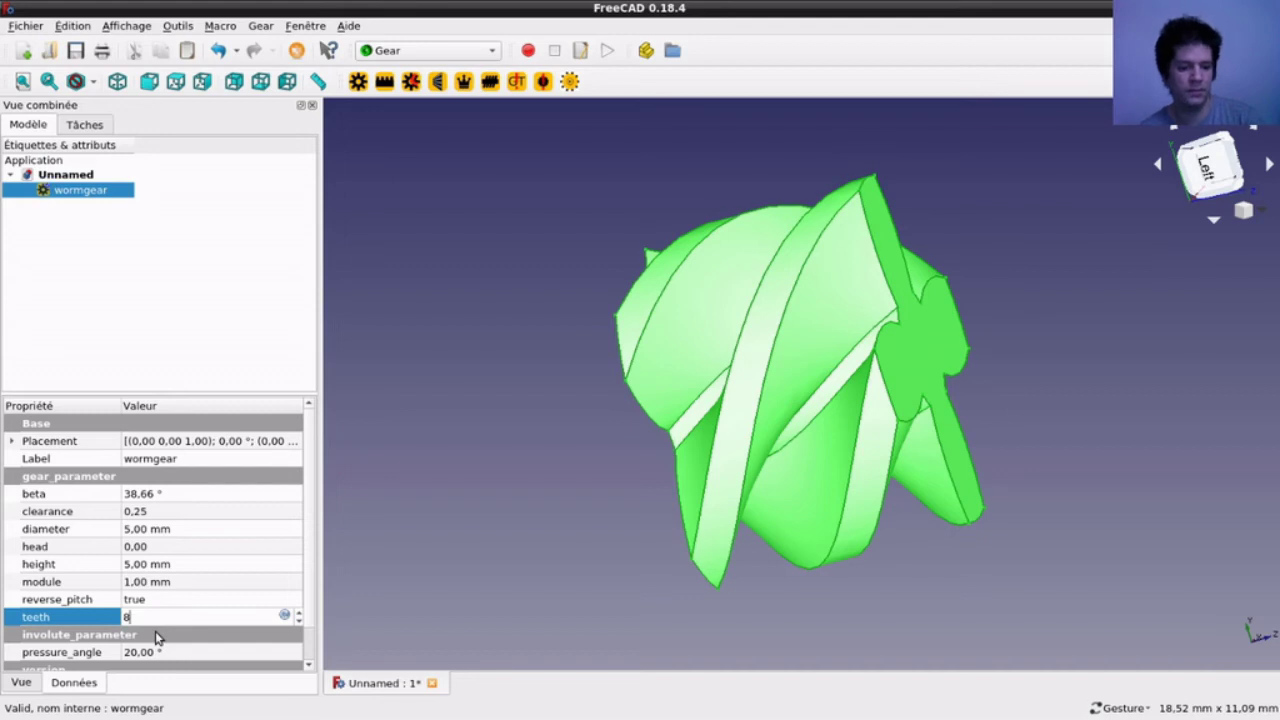
pyautogui.click(397, 608)
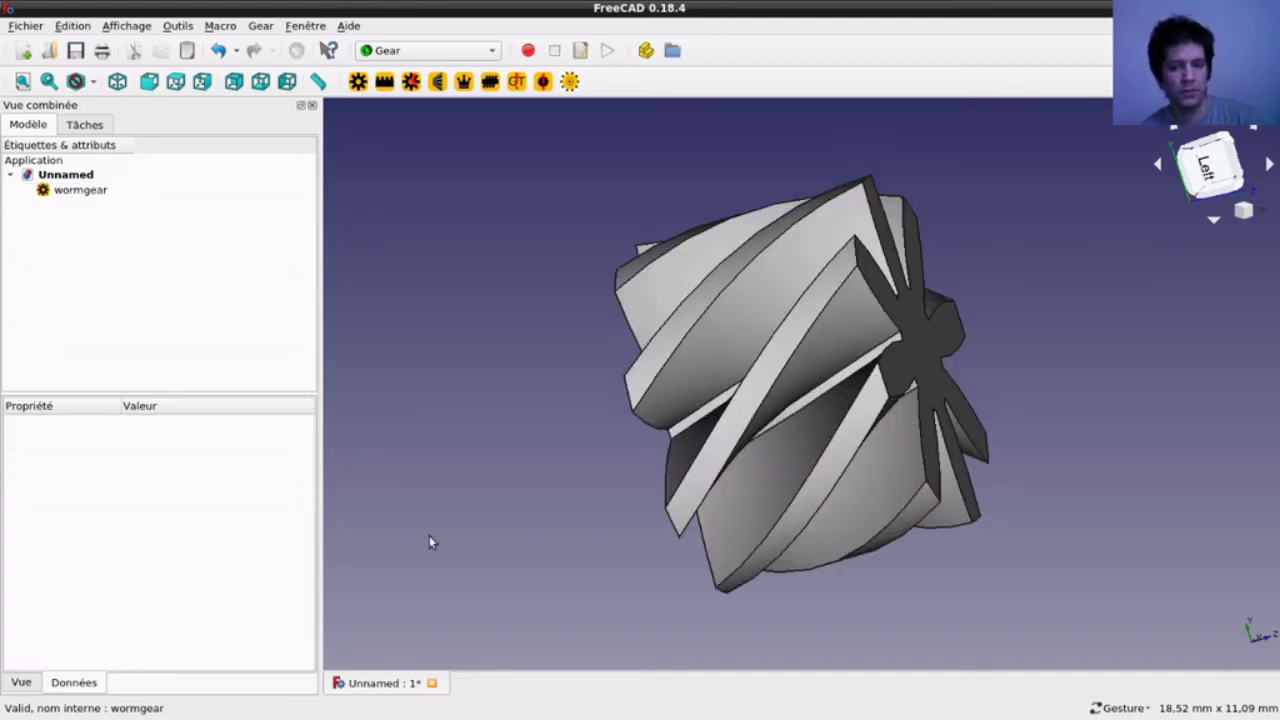
pyautogui.click(62, 194)
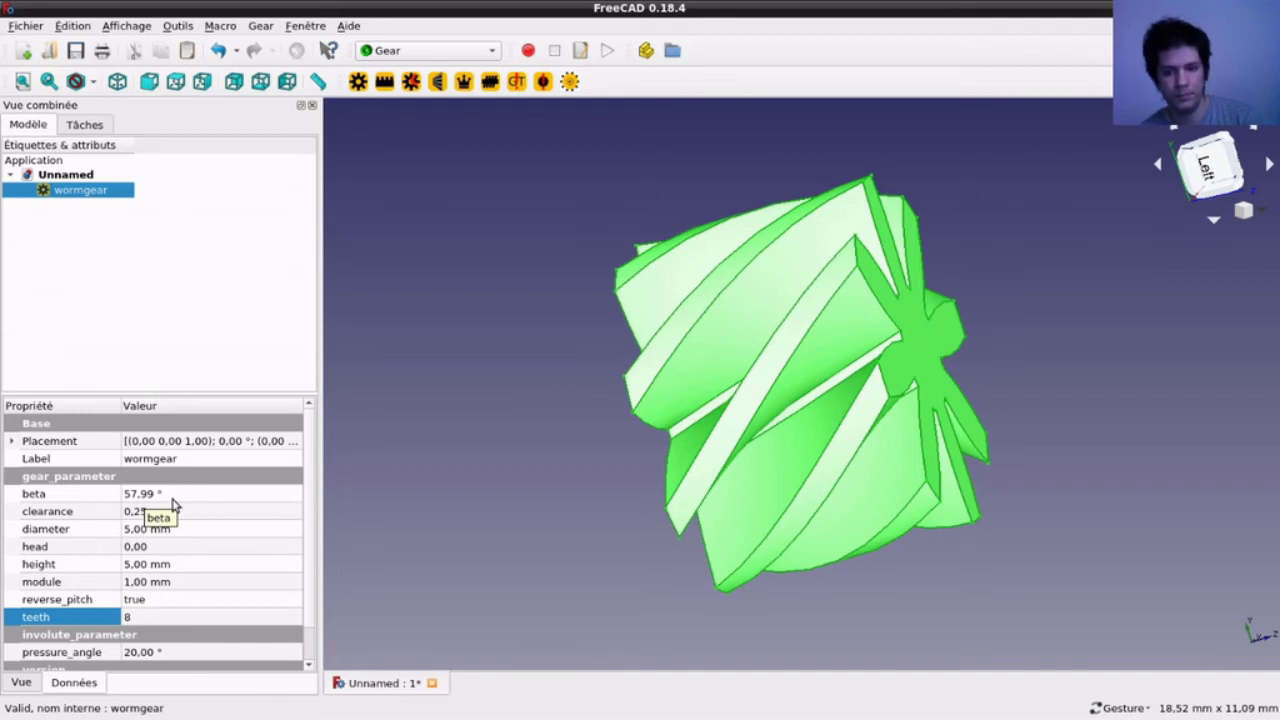
pyautogui.click(136, 511)
pyautogui.moveTo(640, 440); pyautogui.dragTo(777, 380)
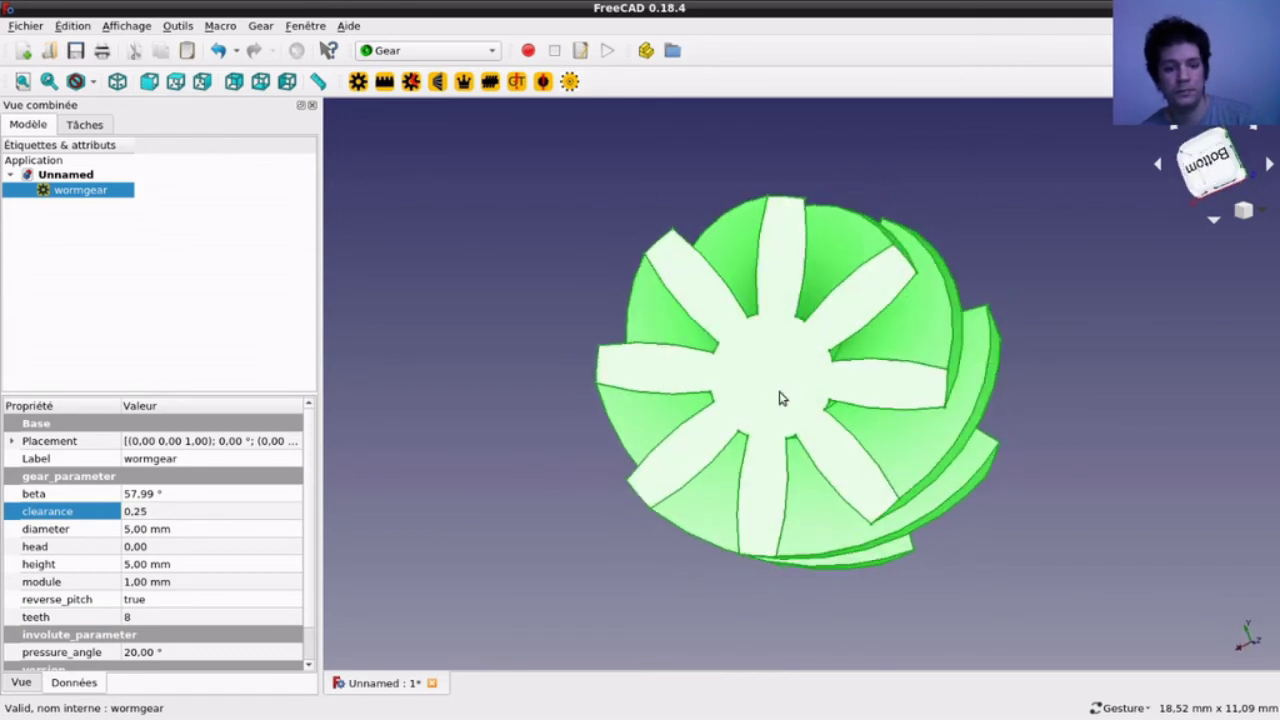
# Step: Change the worm gear's clearance from 0,25 to 0,5 and view the result
pyautogui.click(201, 507)
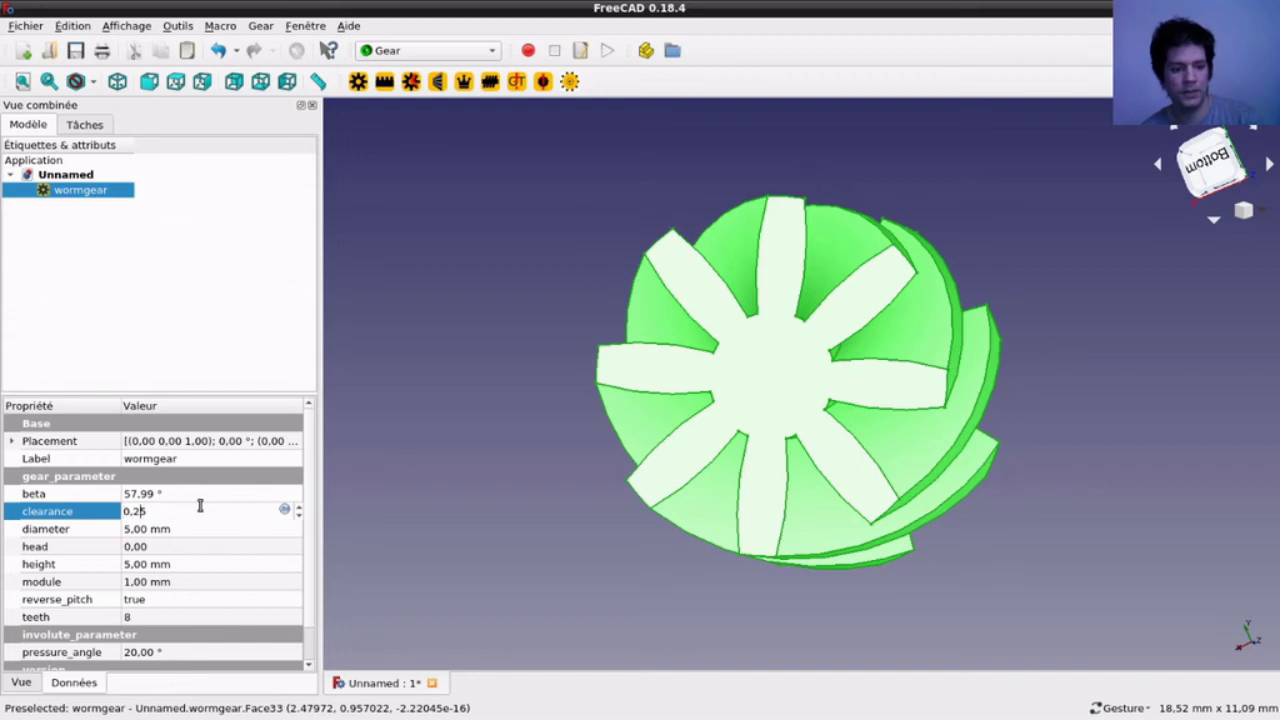
pyautogui.press('BackSpace')
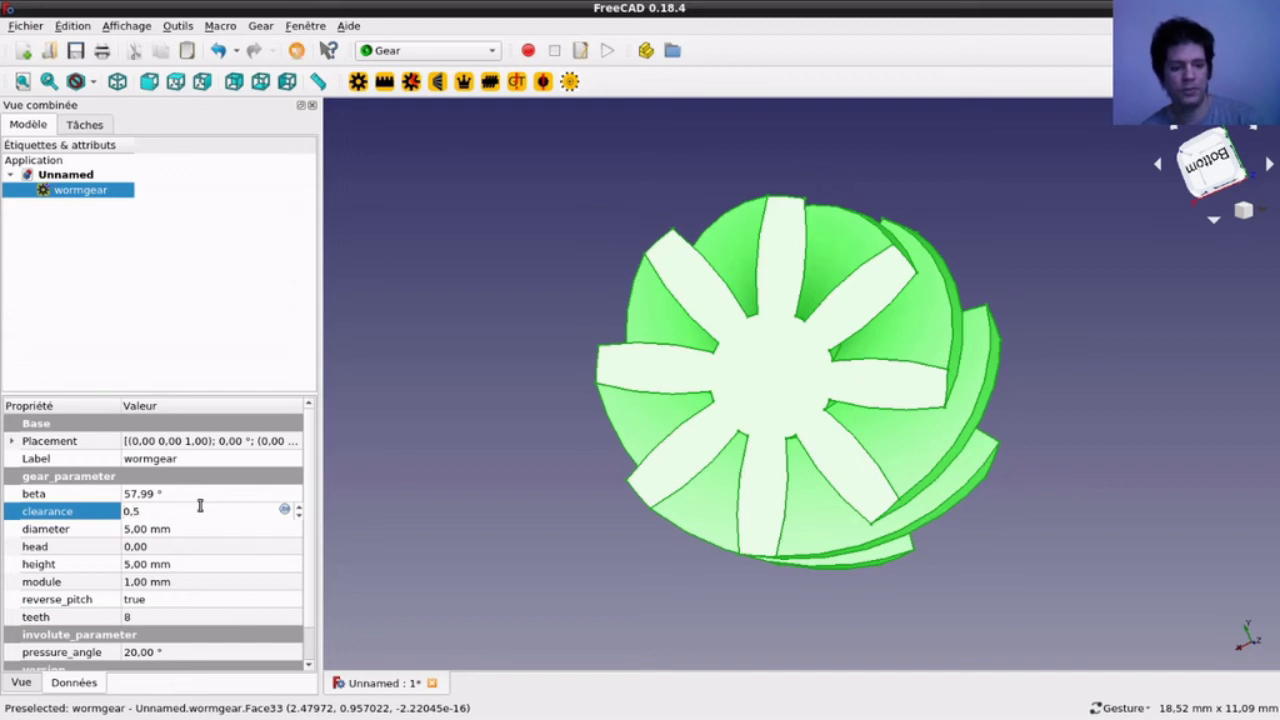
pyautogui.press('Return')
pyautogui.click(431, 491)
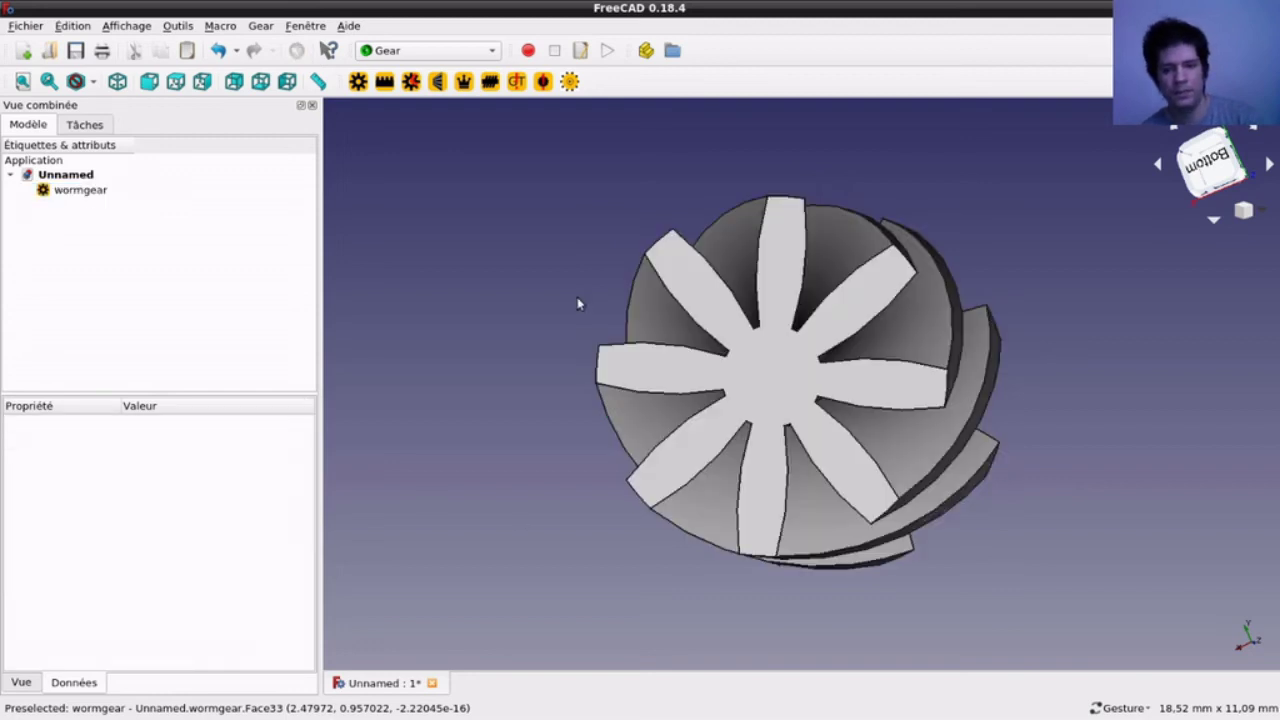
pyautogui.moveTo(674, 228)
pyautogui.mouseDown()
pyautogui.moveTo(623, 343)
pyautogui.moveTo(614, 400)
pyautogui.mouseUp()
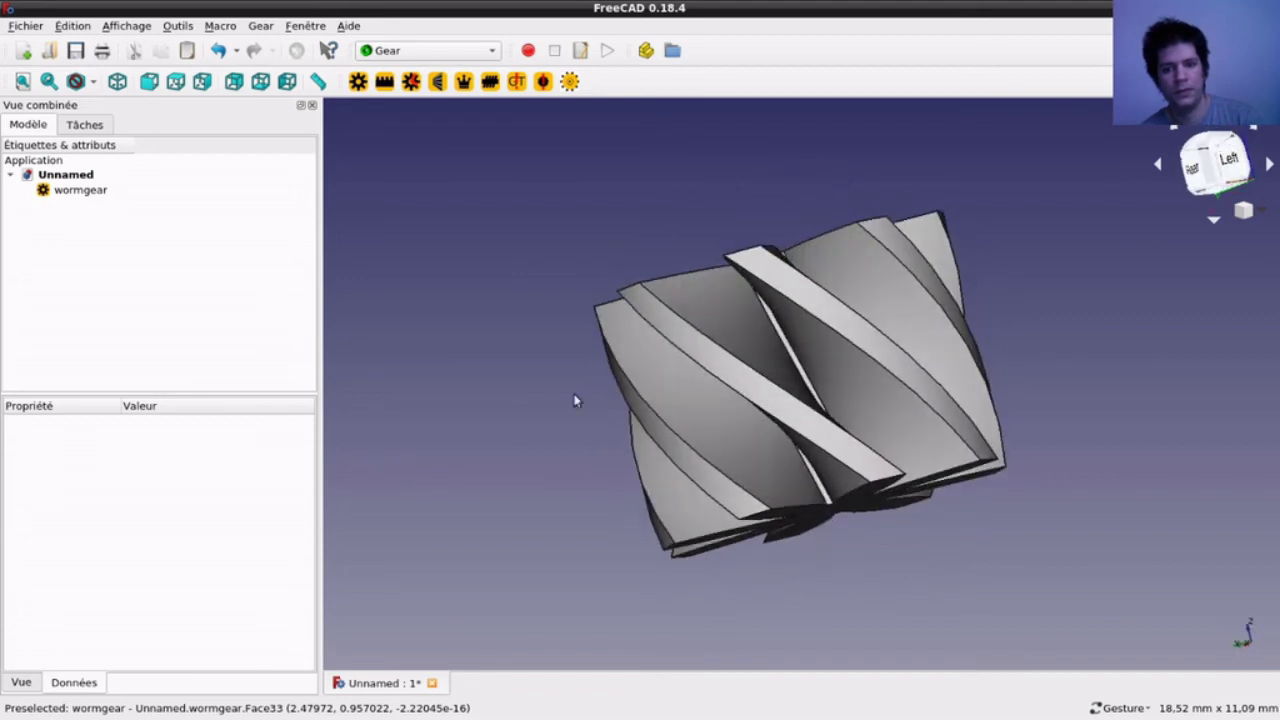
# Step: Try a negative clearance of -0.50 on the worm gear and inspect the tooth profile
pyautogui.click(101, 195)
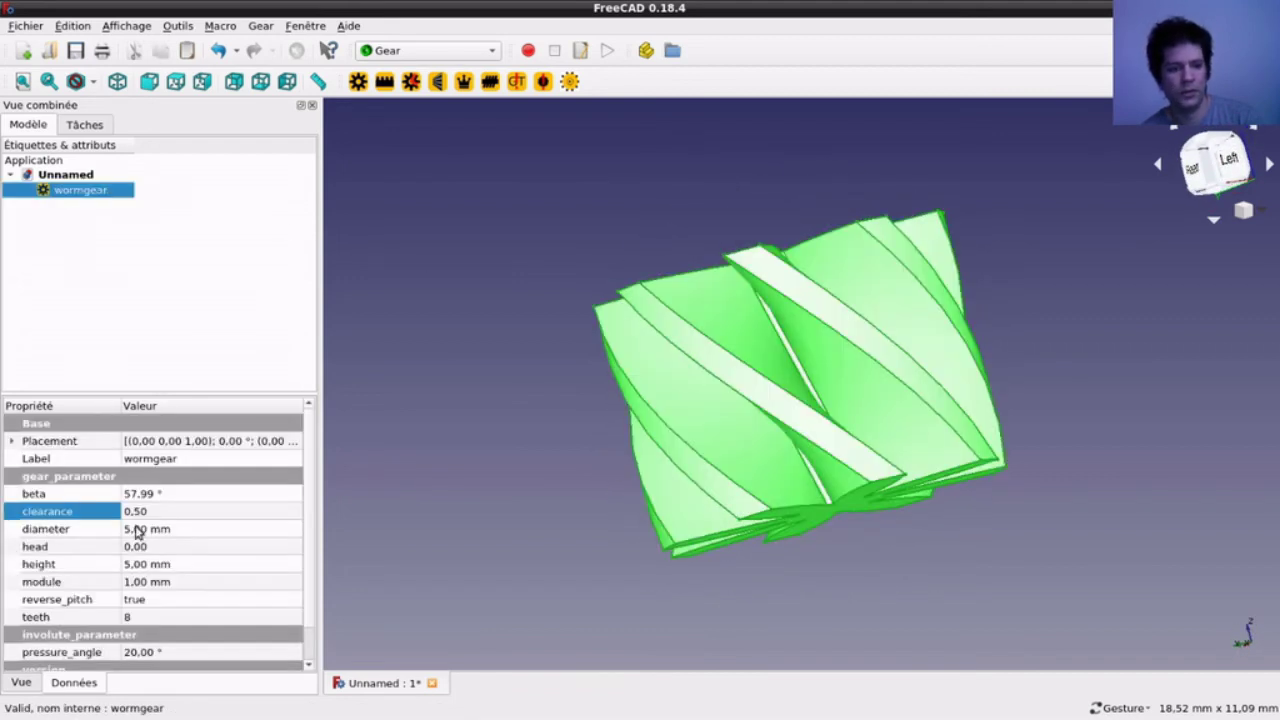
pyautogui.click(136, 511)
pyautogui.click(135, 511)
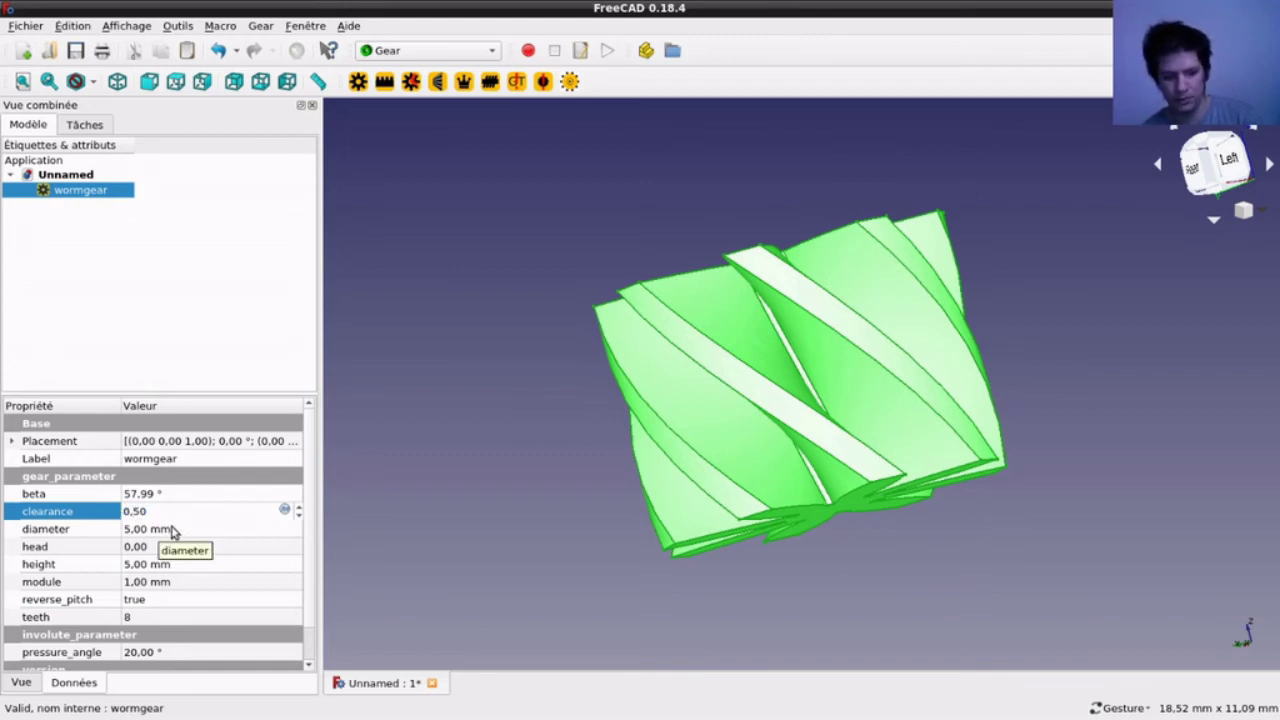
pyautogui.press('Down')
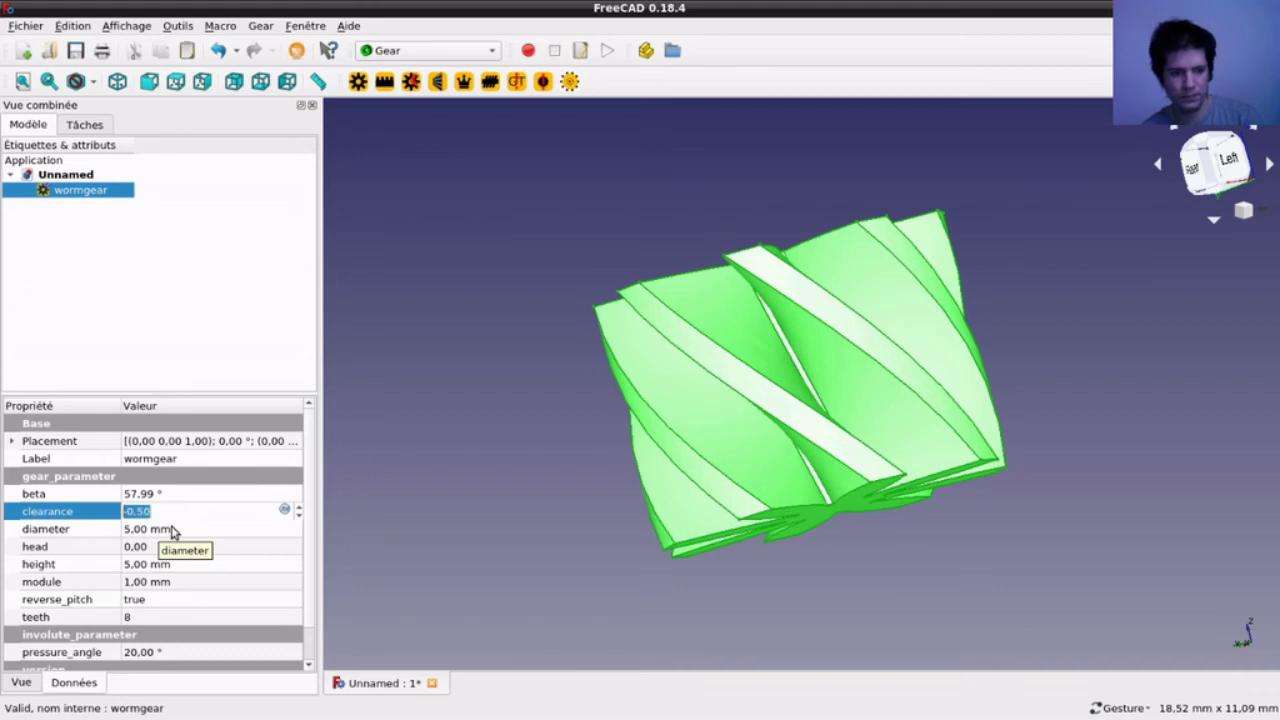
pyautogui.click(468, 472)
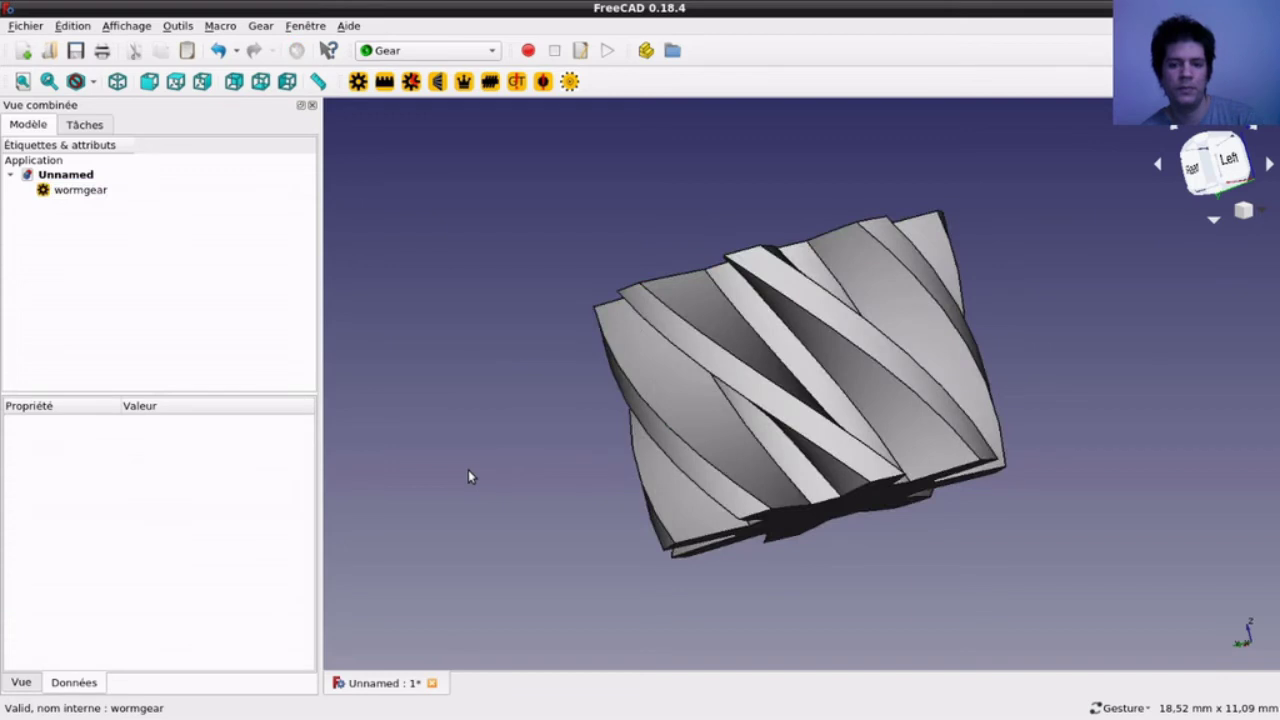
pyautogui.moveTo(509, 485)
pyautogui.mouseDown()
pyautogui.moveTo(517, 339)
pyautogui.moveTo(519, 373)
pyautogui.mouseUp()
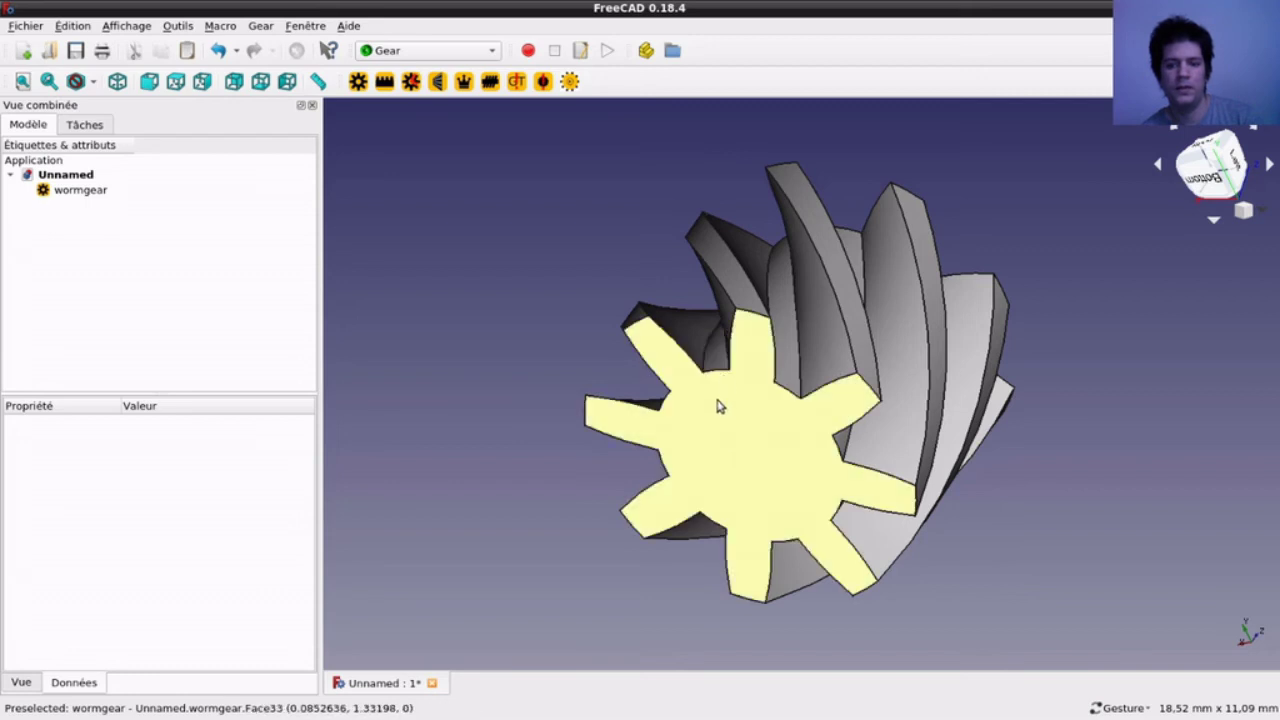
# Step: Settle the worm gear's clearance at 0.50 and recompute
pyautogui.click(75, 190)
pyautogui.click(156, 513)
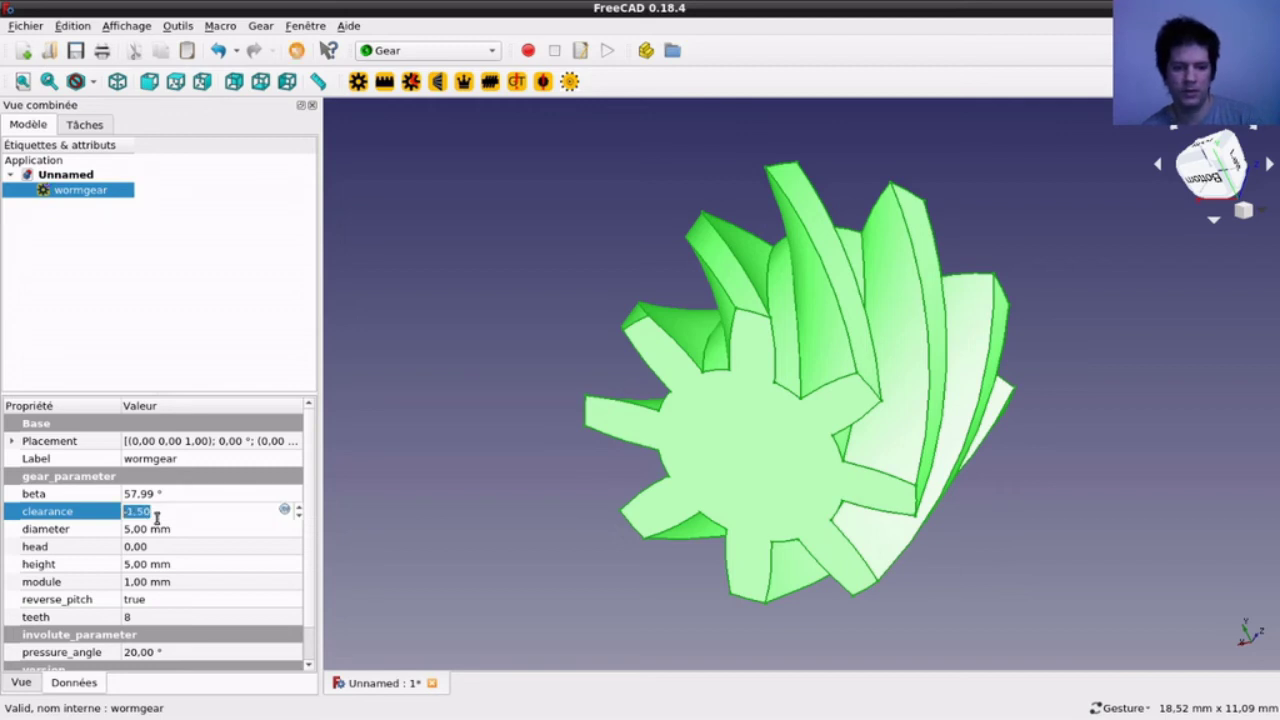
pyautogui.scroll(2, 156, 516)
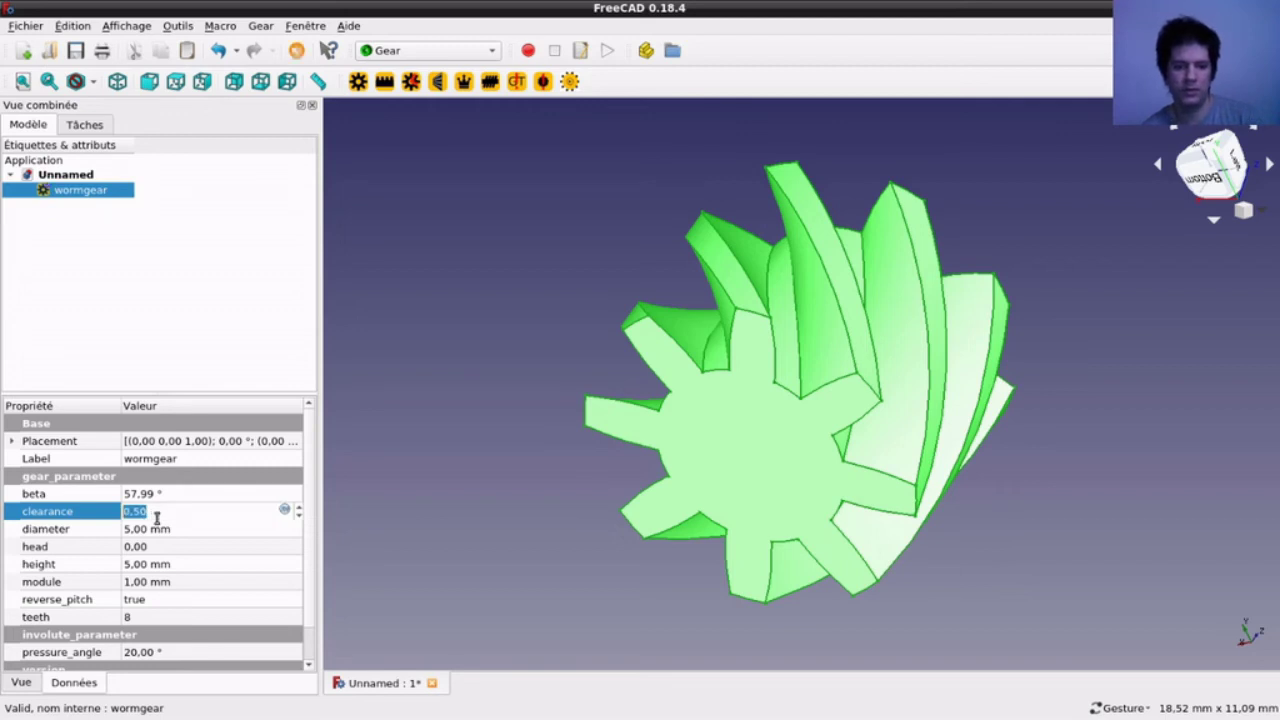
pyautogui.click(424, 489)
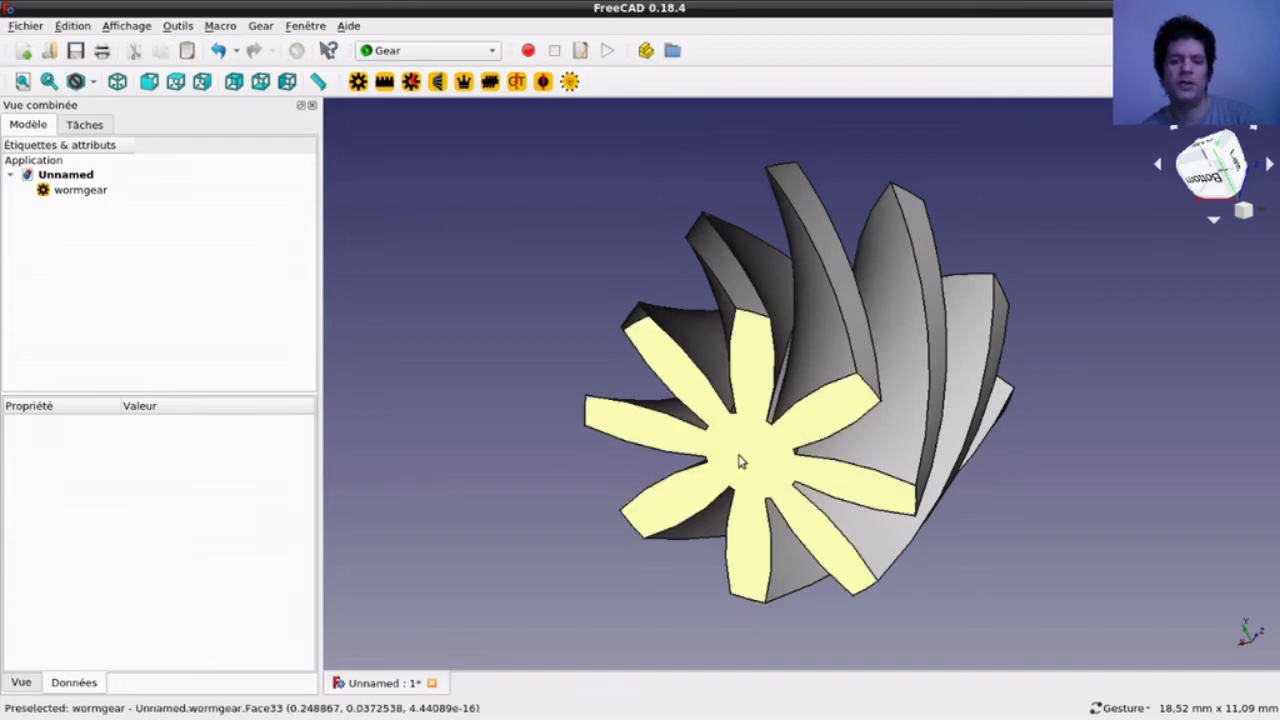
# Step: Set the worm gear diameter to 7 mm and orbit to check the wider core
pyautogui.click(85, 192)
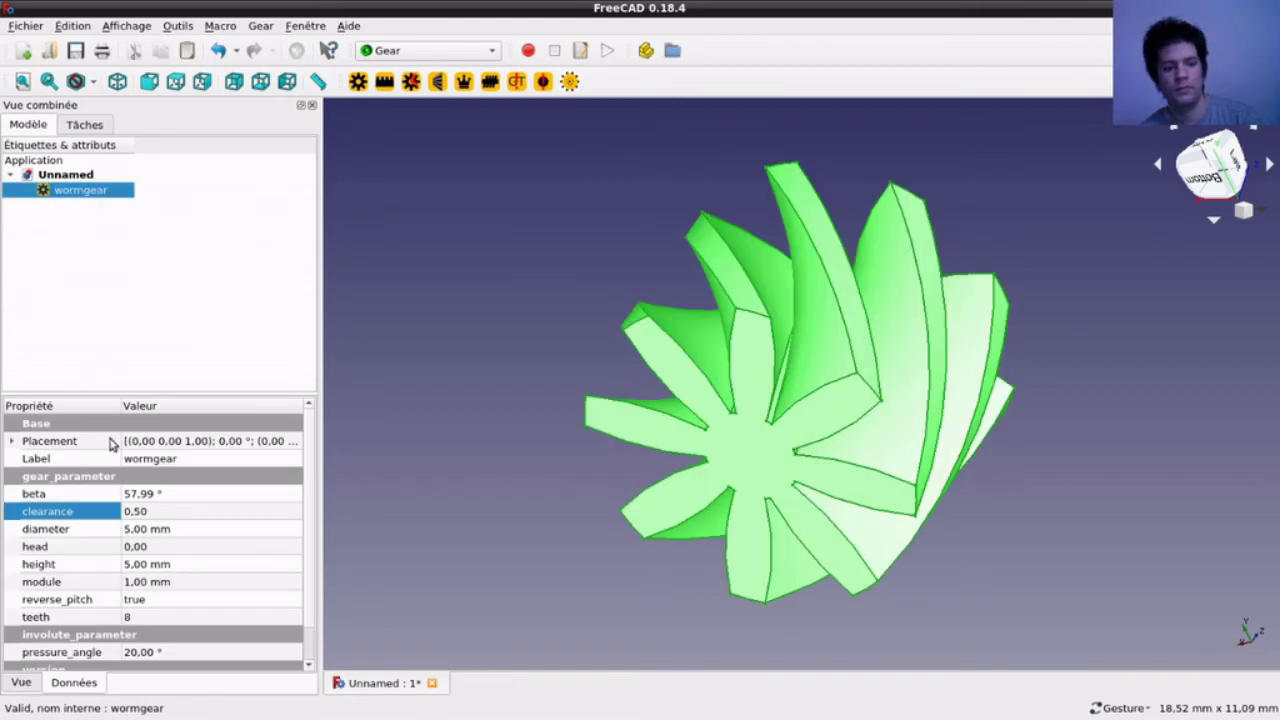
pyautogui.doubleClick(136, 531)
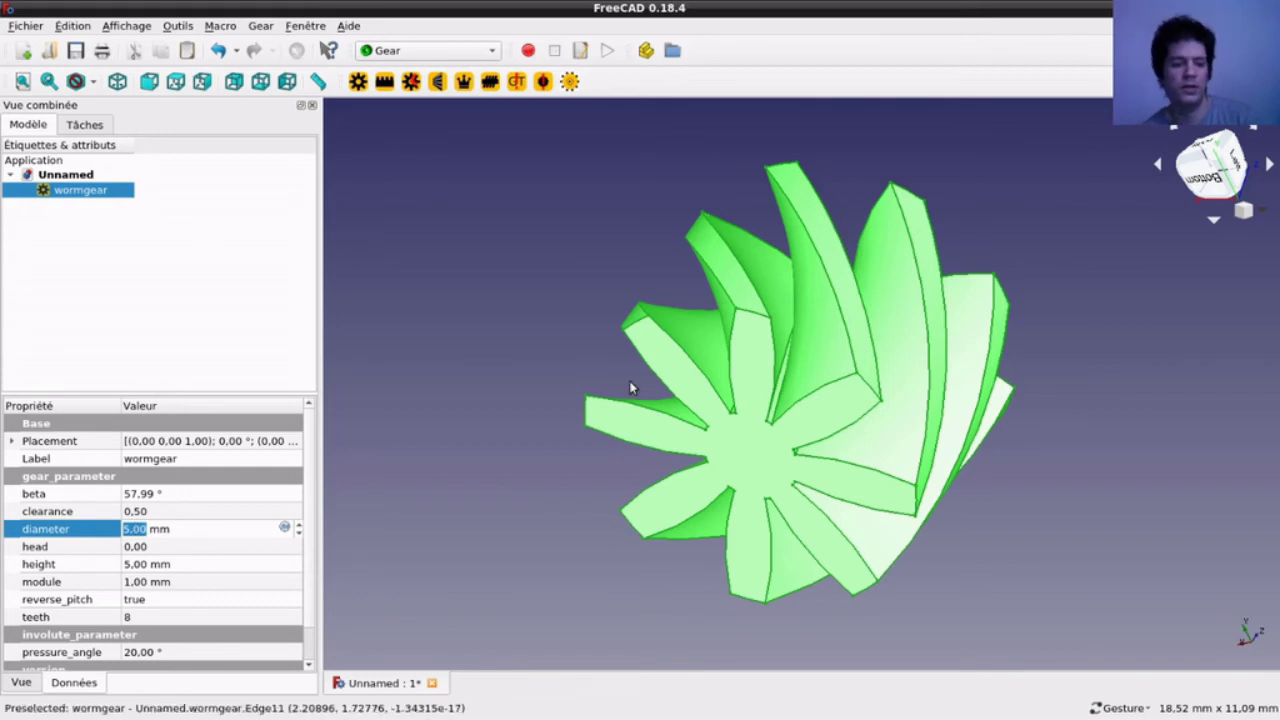
pyautogui.write('7')
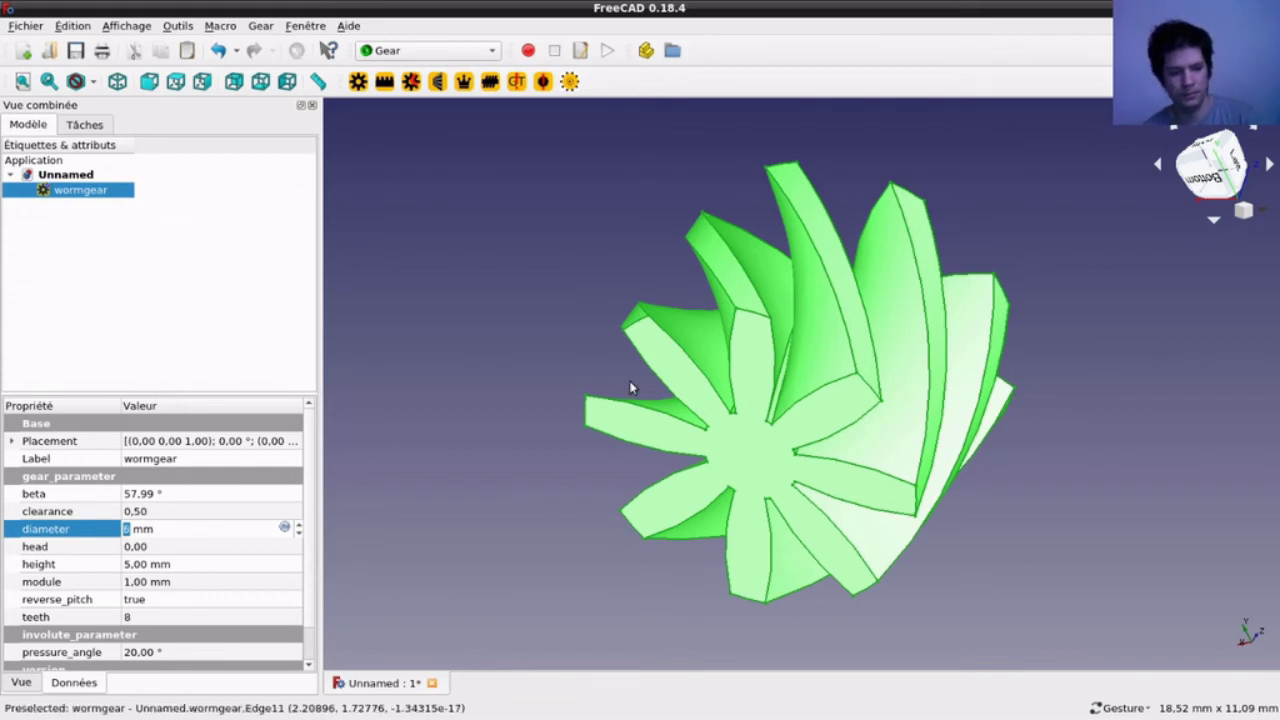
pyautogui.press('Return')
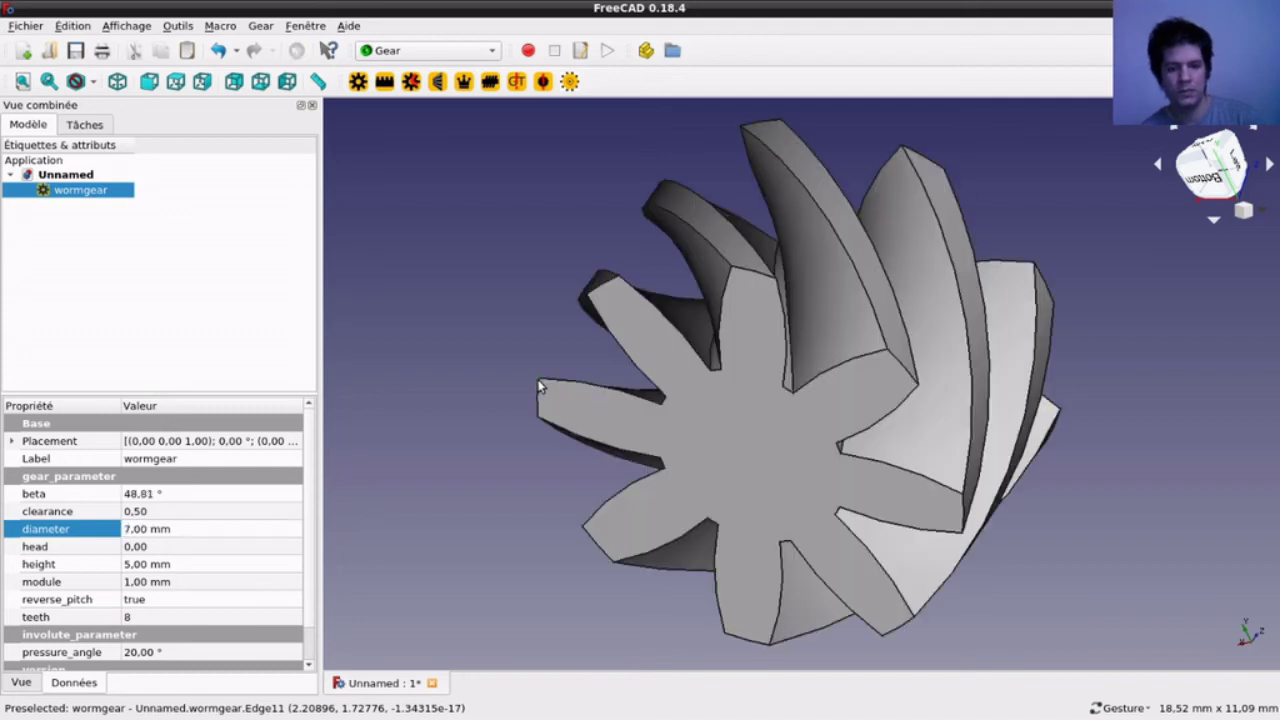
pyautogui.moveTo(489, 310)
pyautogui.mouseDown()
pyautogui.moveTo(605, 324)
pyautogui.moveTo(571, 294)
pyautogui.mouseUp()
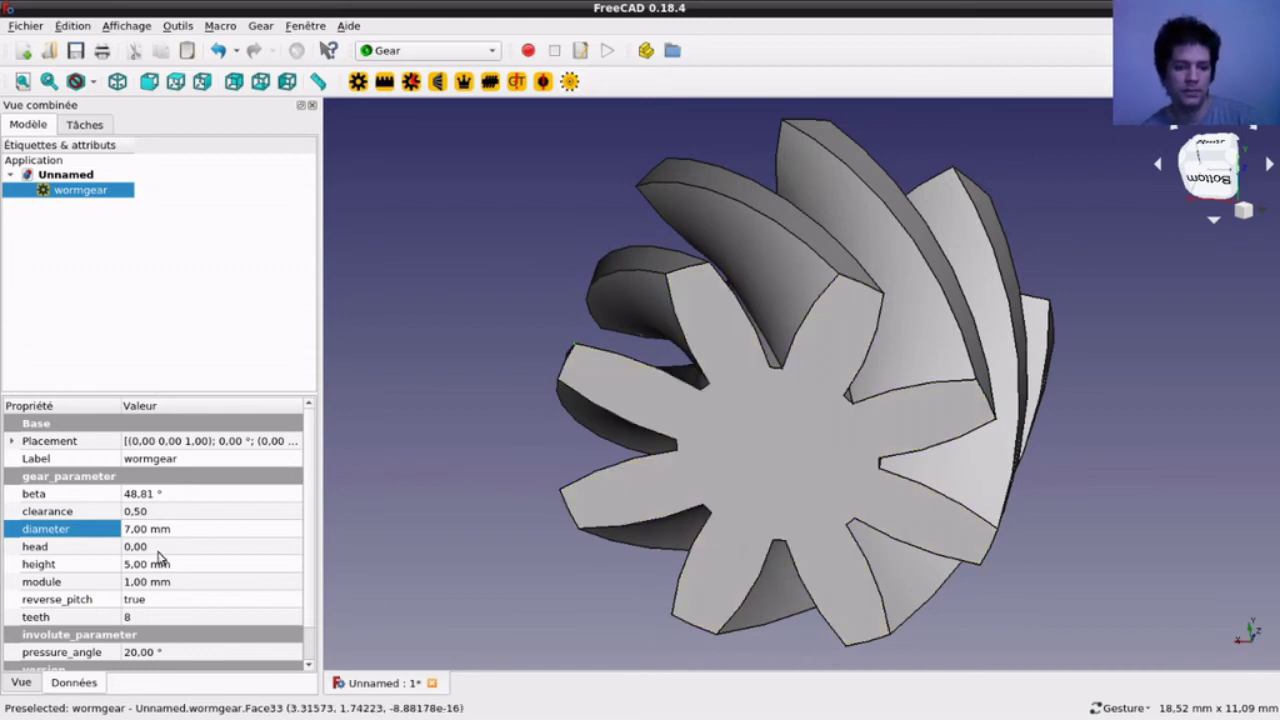
# Step: Set the worm gear's head value to 0,5 and recompute
pyautogui.click(637, 270)
pyautogui.moveTo(637, 270); pyautogui.dragTo(668, 336)
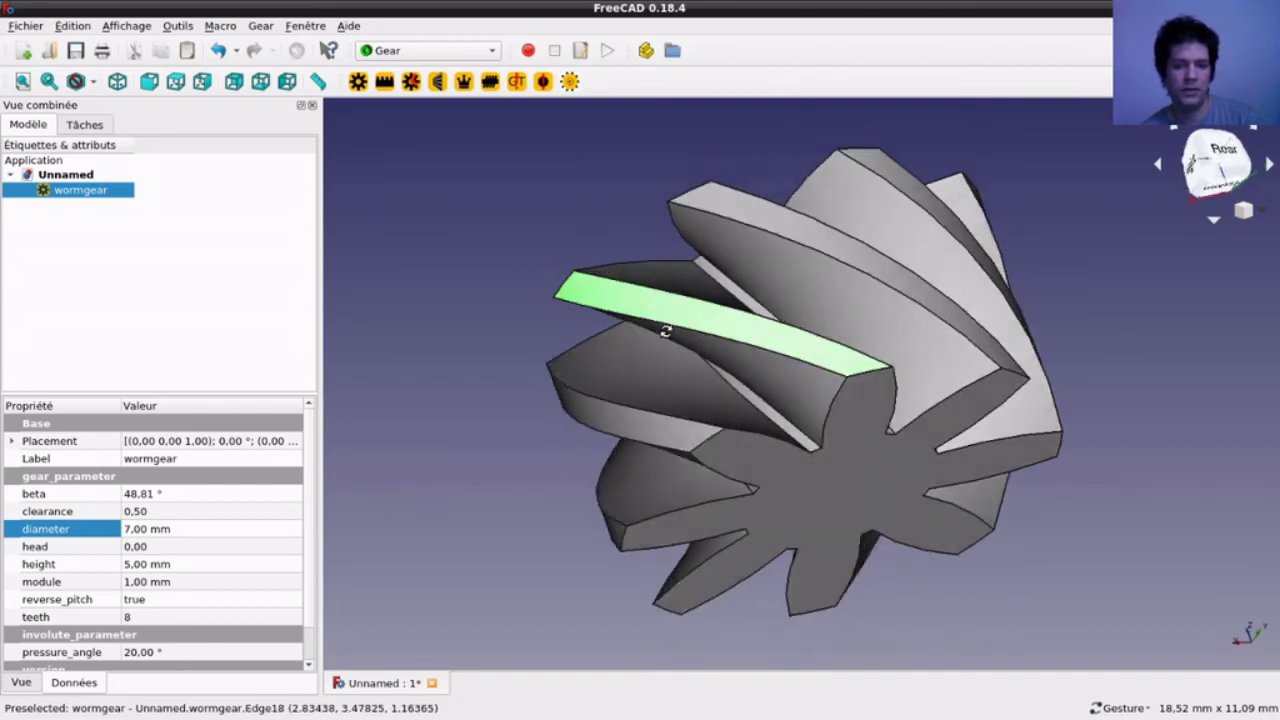
pyautogui.click(181, 547)
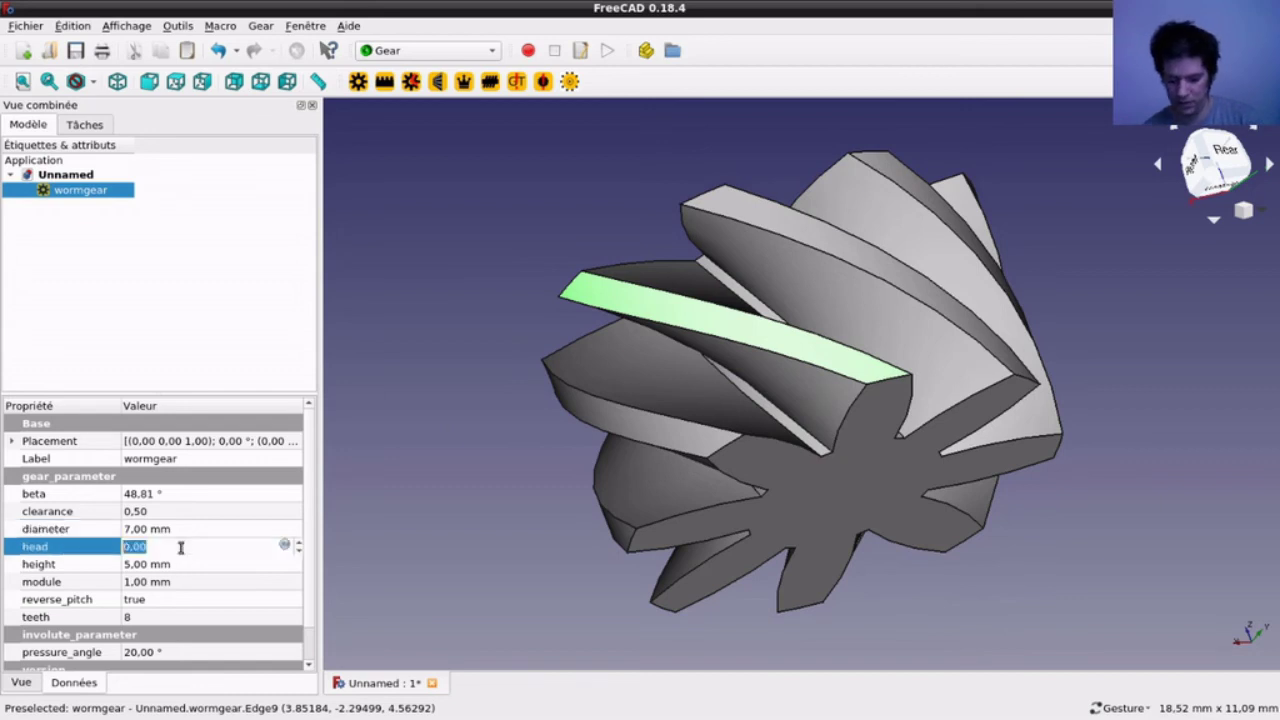
pyautogui.write('0')
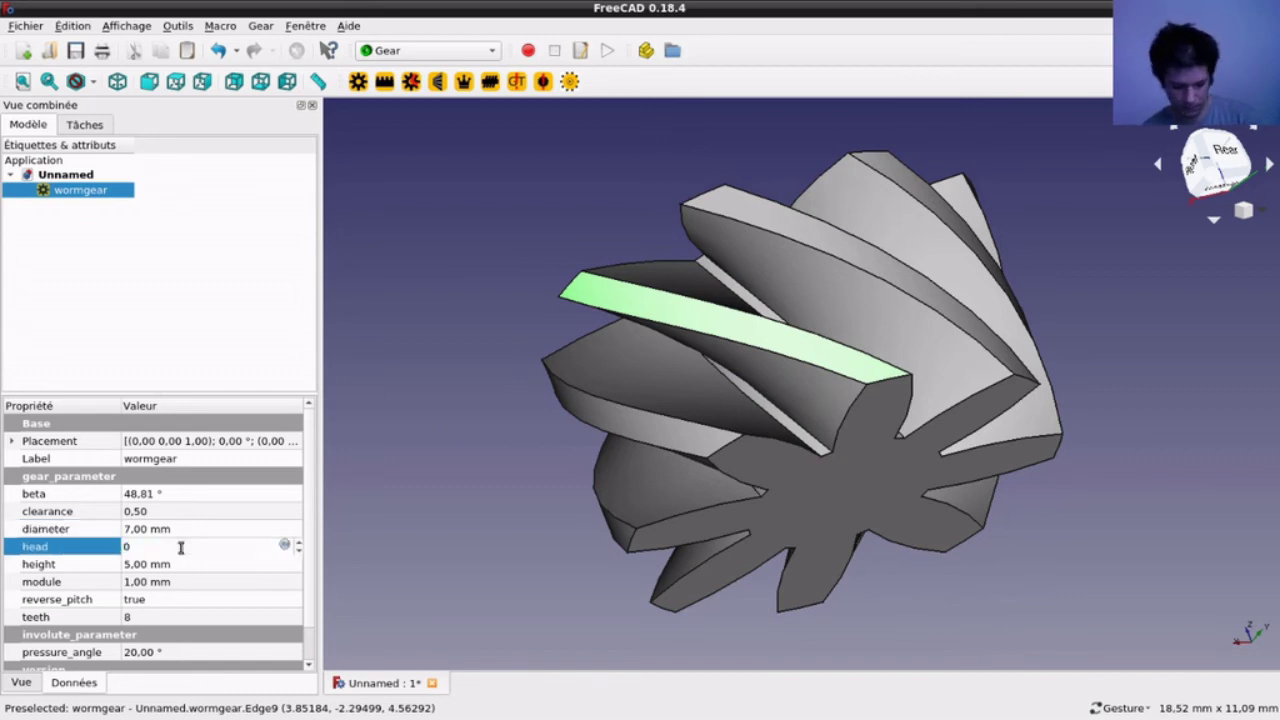
pyautogui.write(',5')
pyautogui.press('Return')
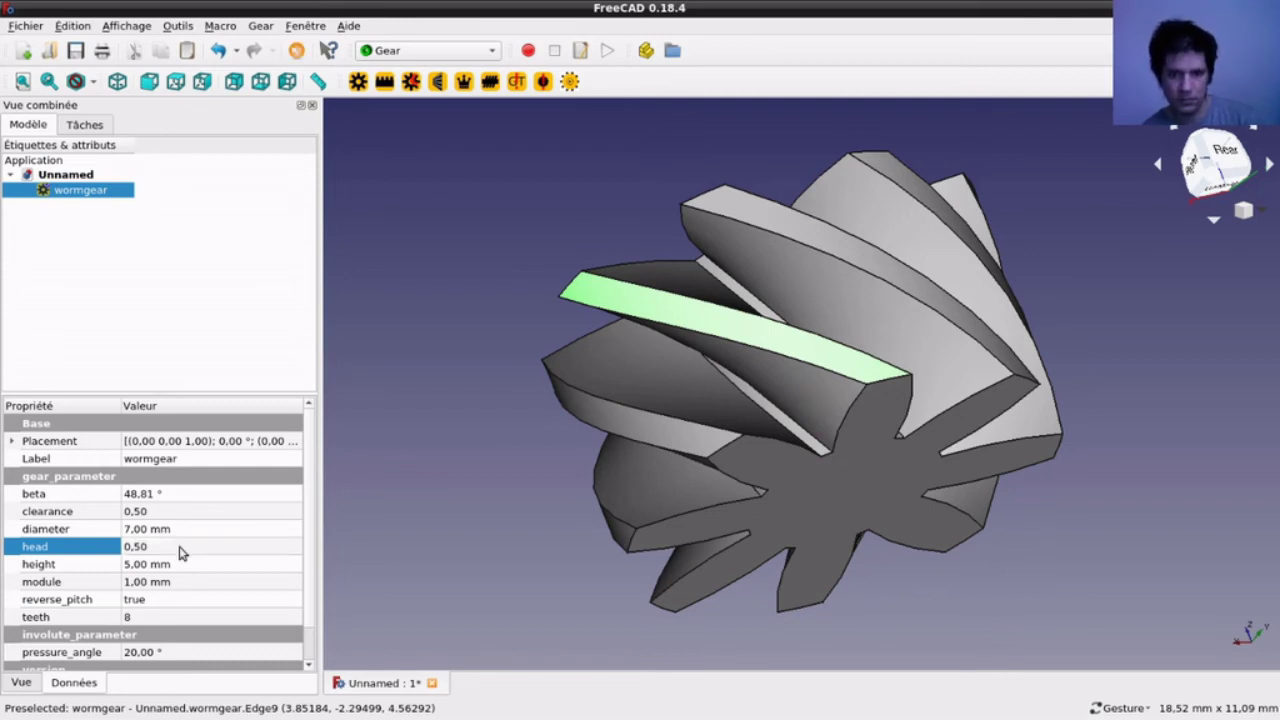
pyautogui.click(403, 510)
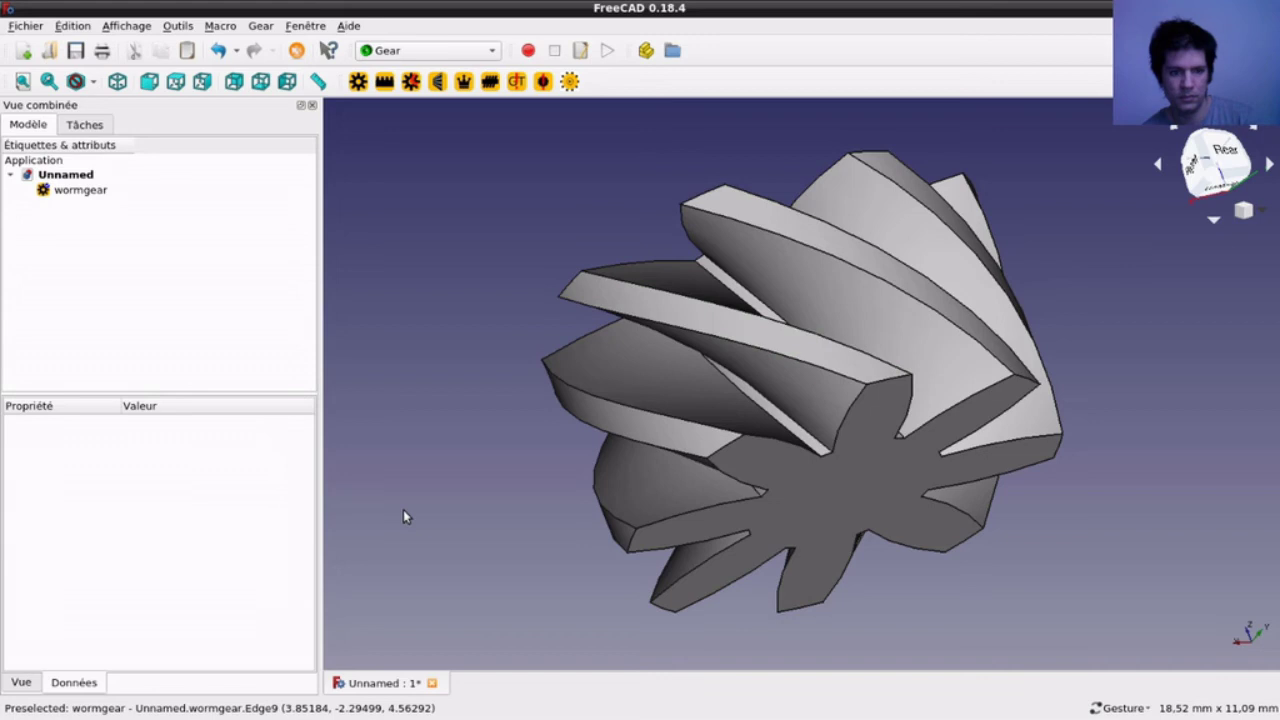
# Step: Open and close the Transform tool without moving the worm gear, then reorient the view
pyautogui.doubleClick(80, 190)
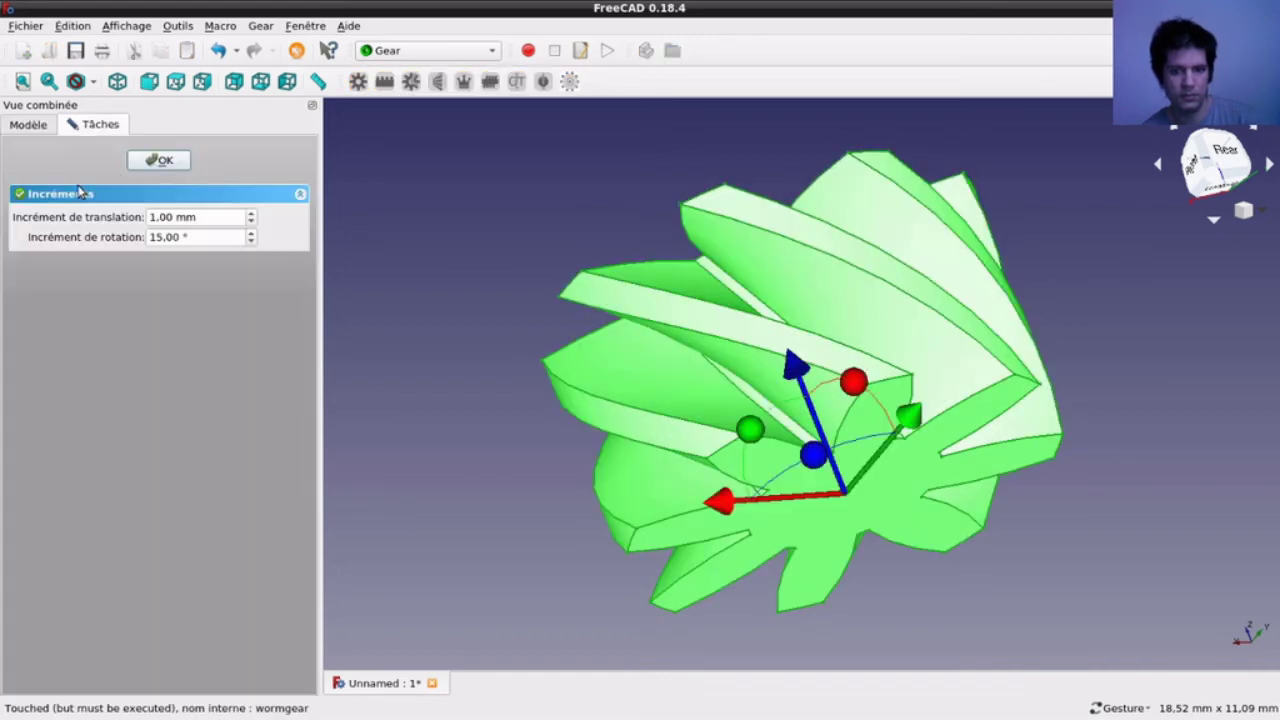
pyautogui.click(168, 162)
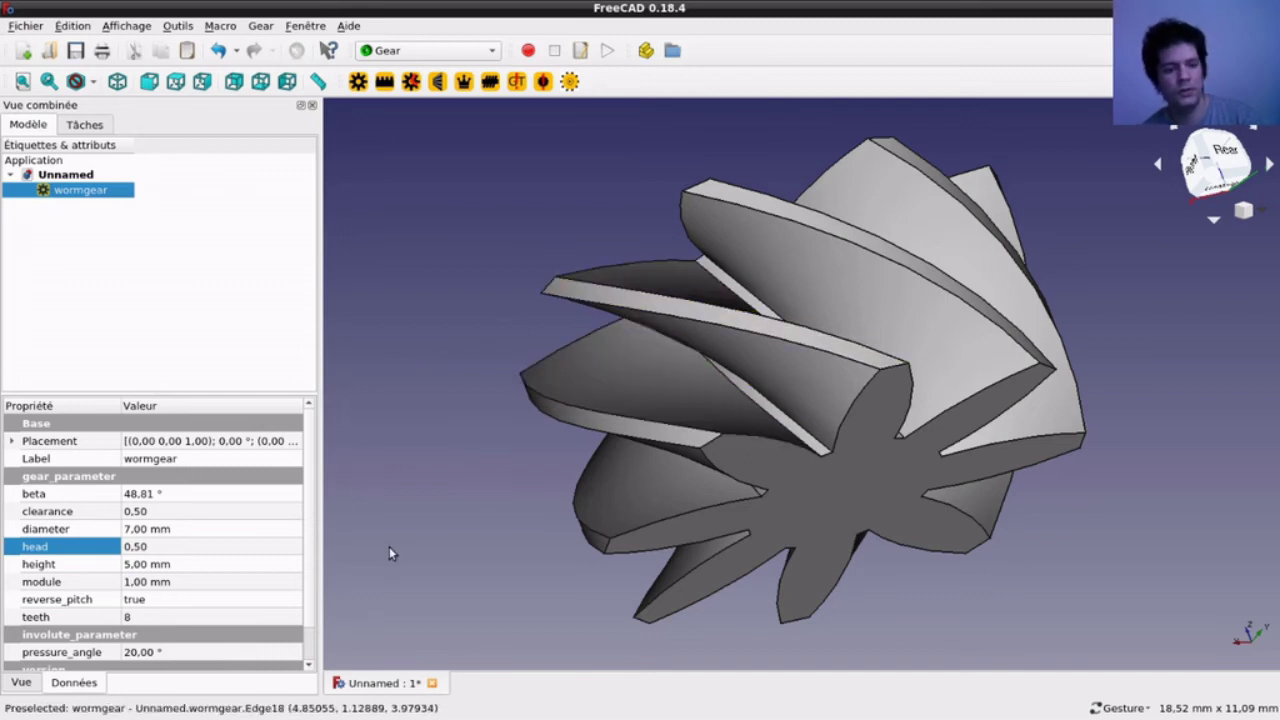
pyautogui.moveTo(389, 521); pyautogui.dragTo(380, 471)
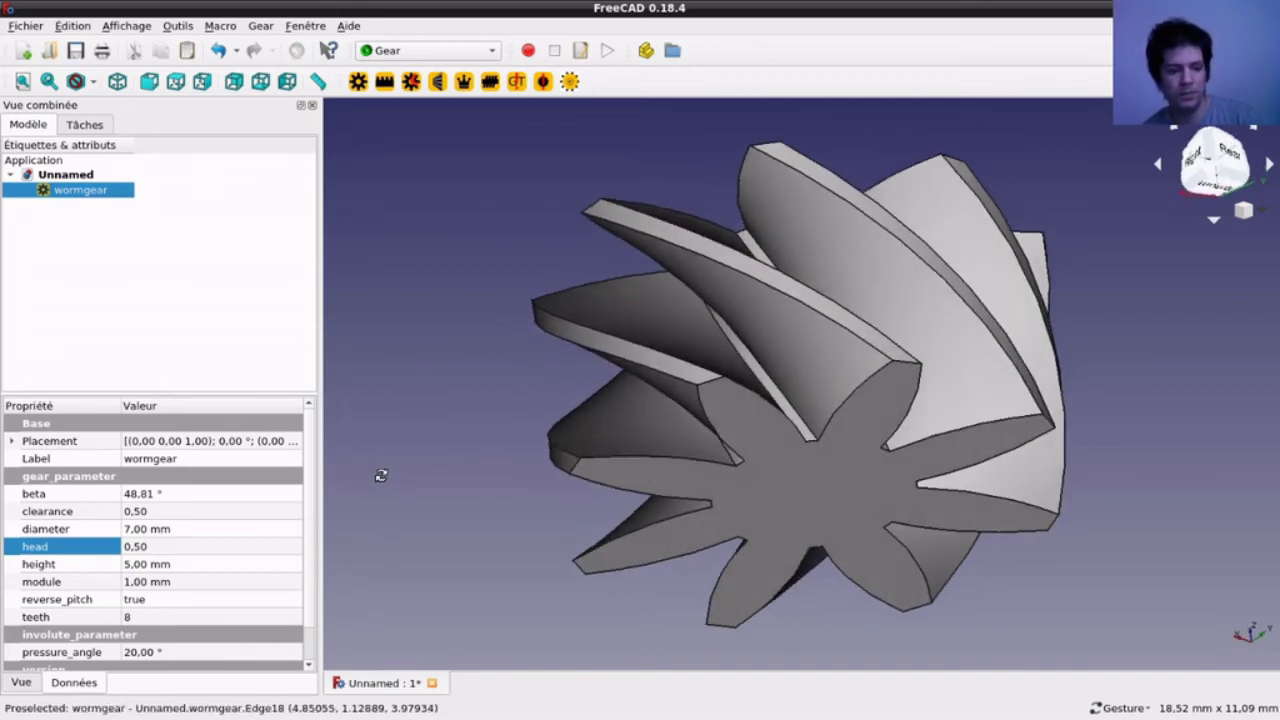
pyautogui.click(182, 566)
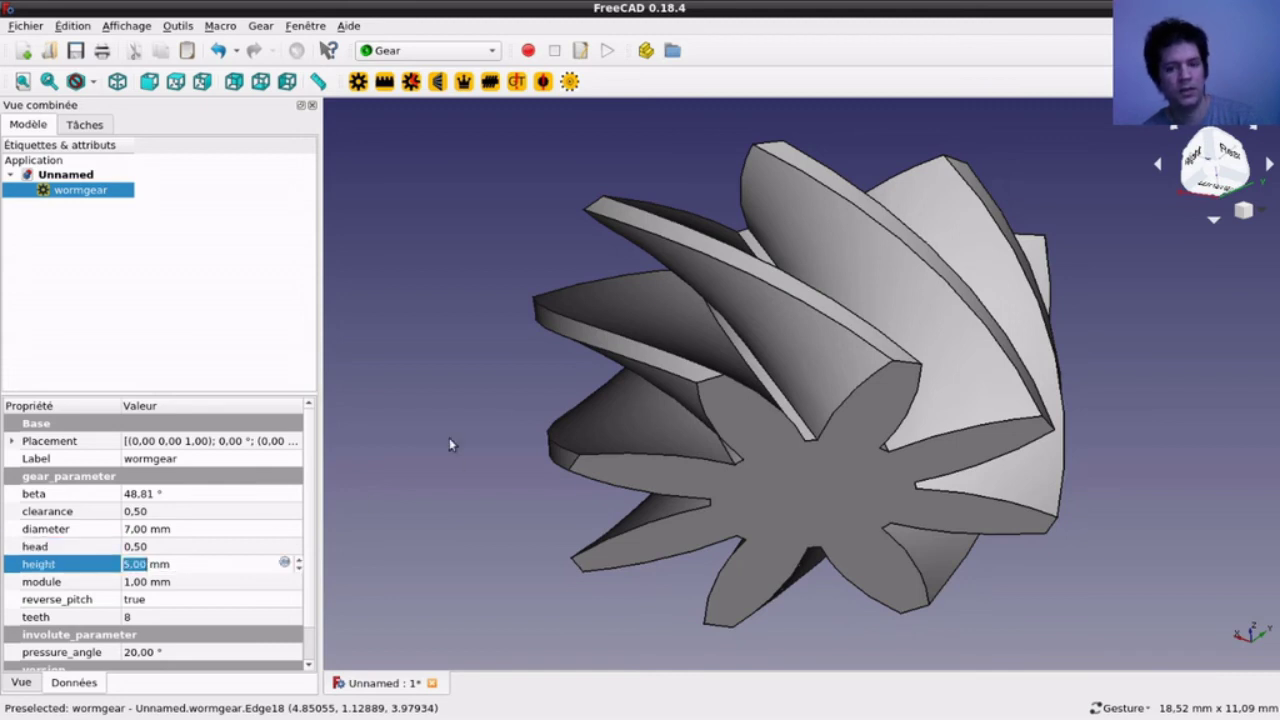
# Step: Raise the worm gear's height from 5 to 10 mm and regenerate it
pyautogui.moveTo(503, 248); pyautogui.dragTo(615, 335)
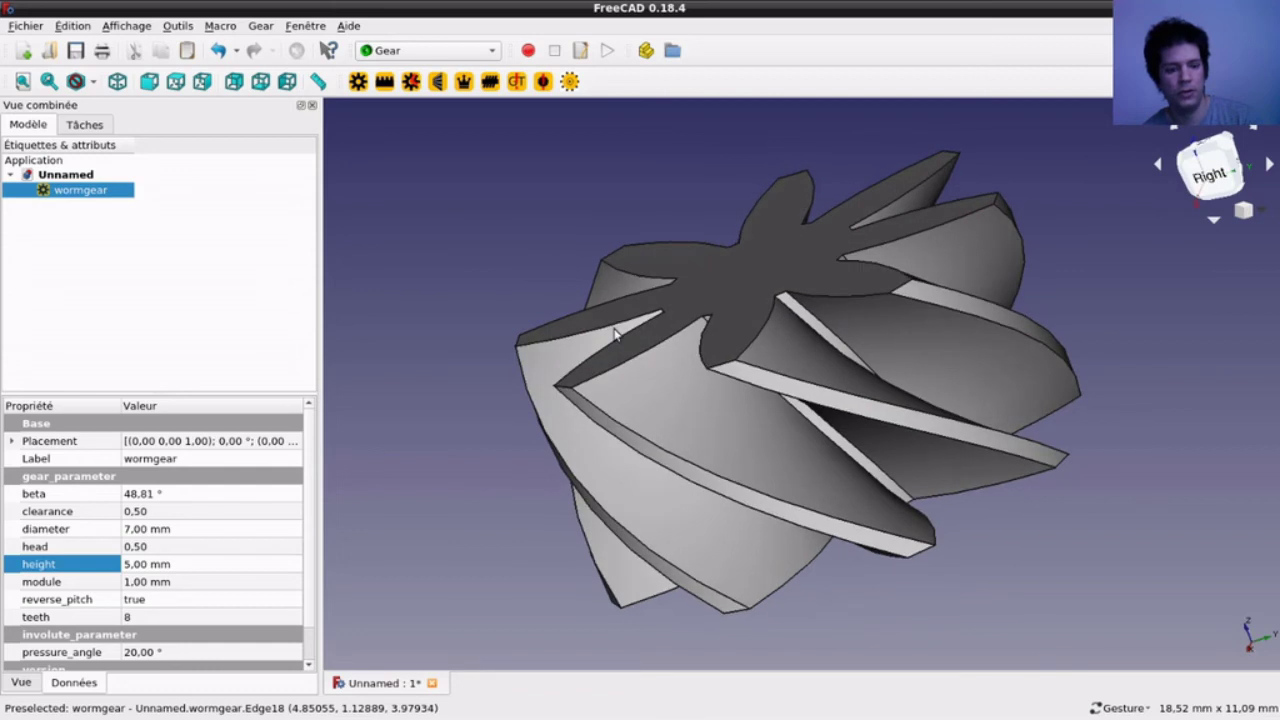
pyautogui.click(181, 568)
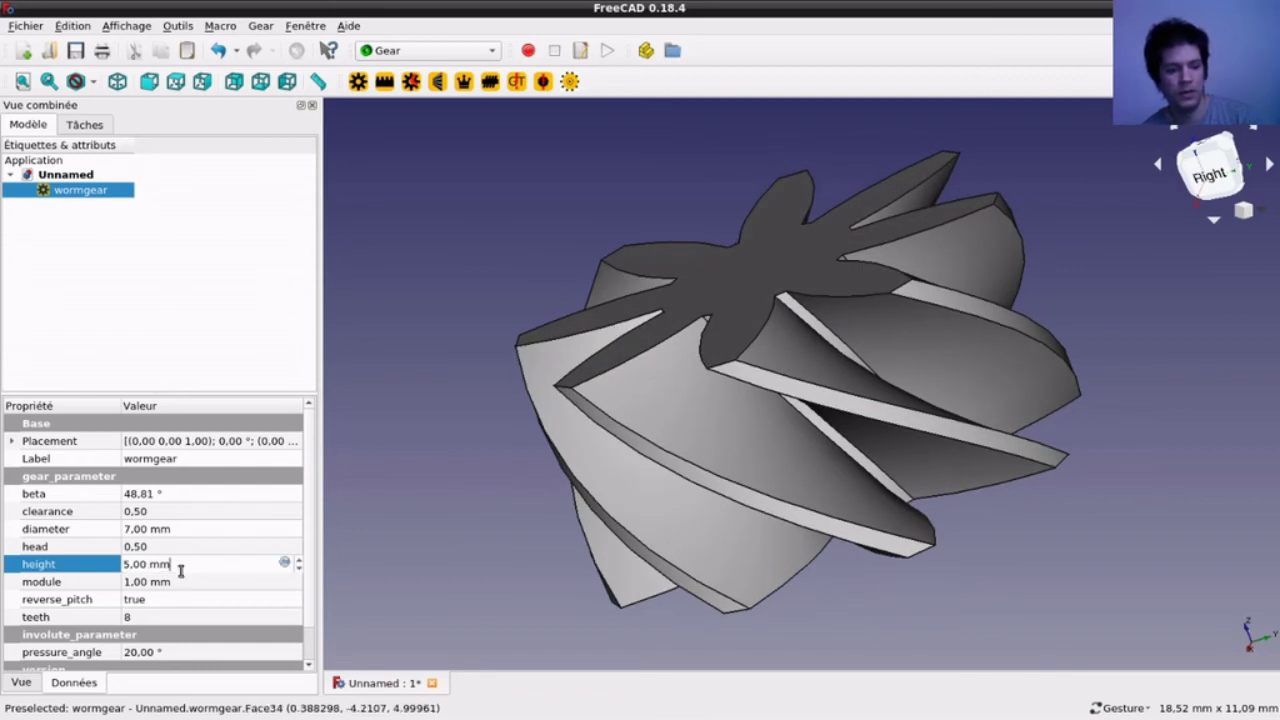
pyautogui.scroll(3, 181, 568)
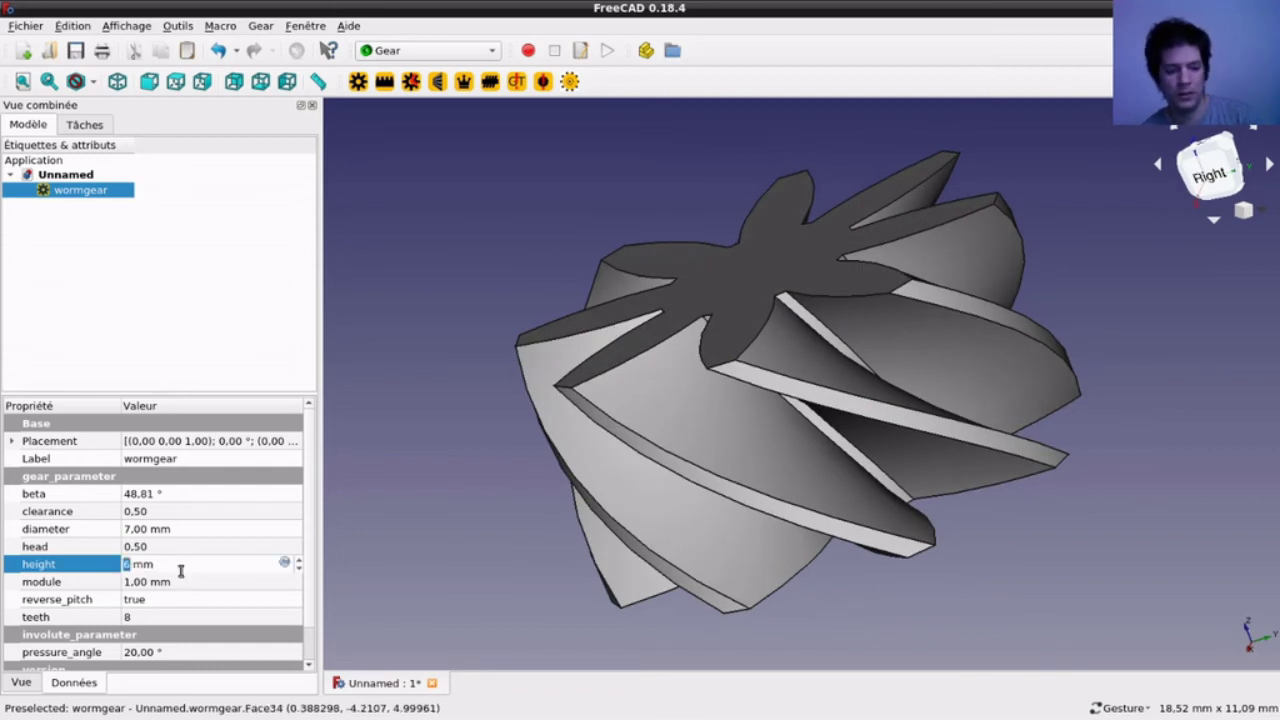
pyautogui.scroll(2, 181, 568)
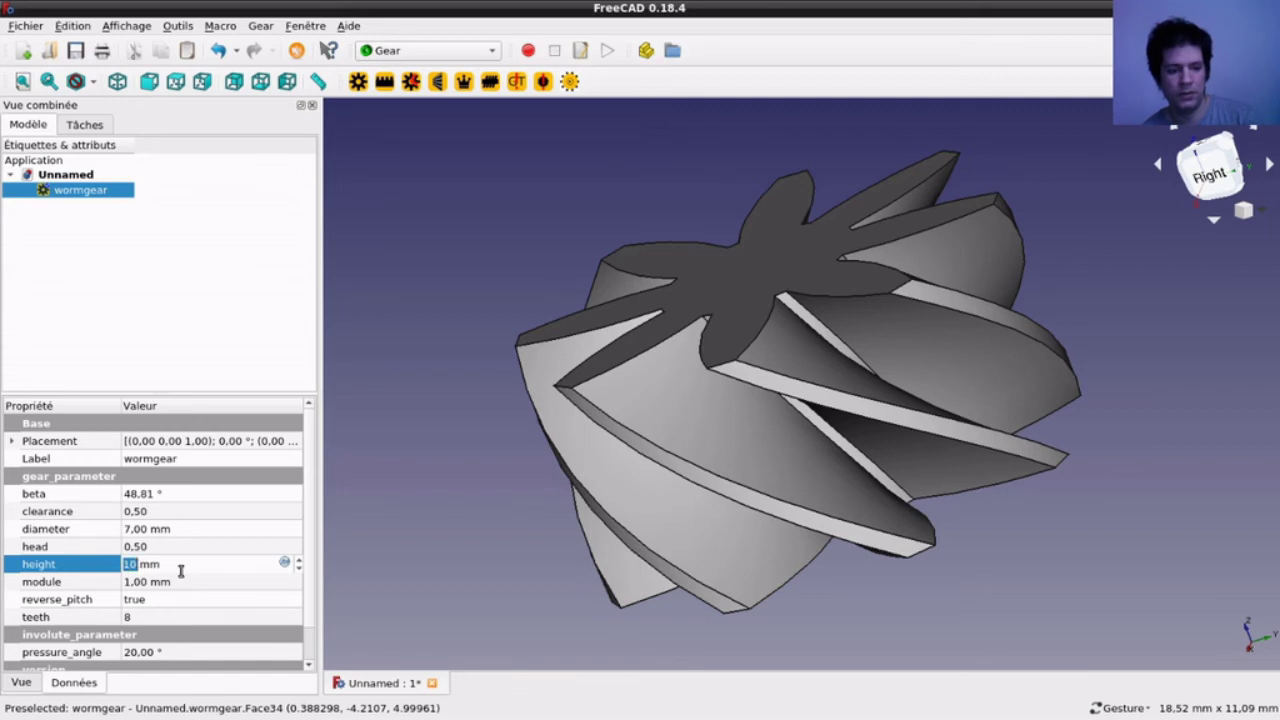
pyautogui.click(457, 489)
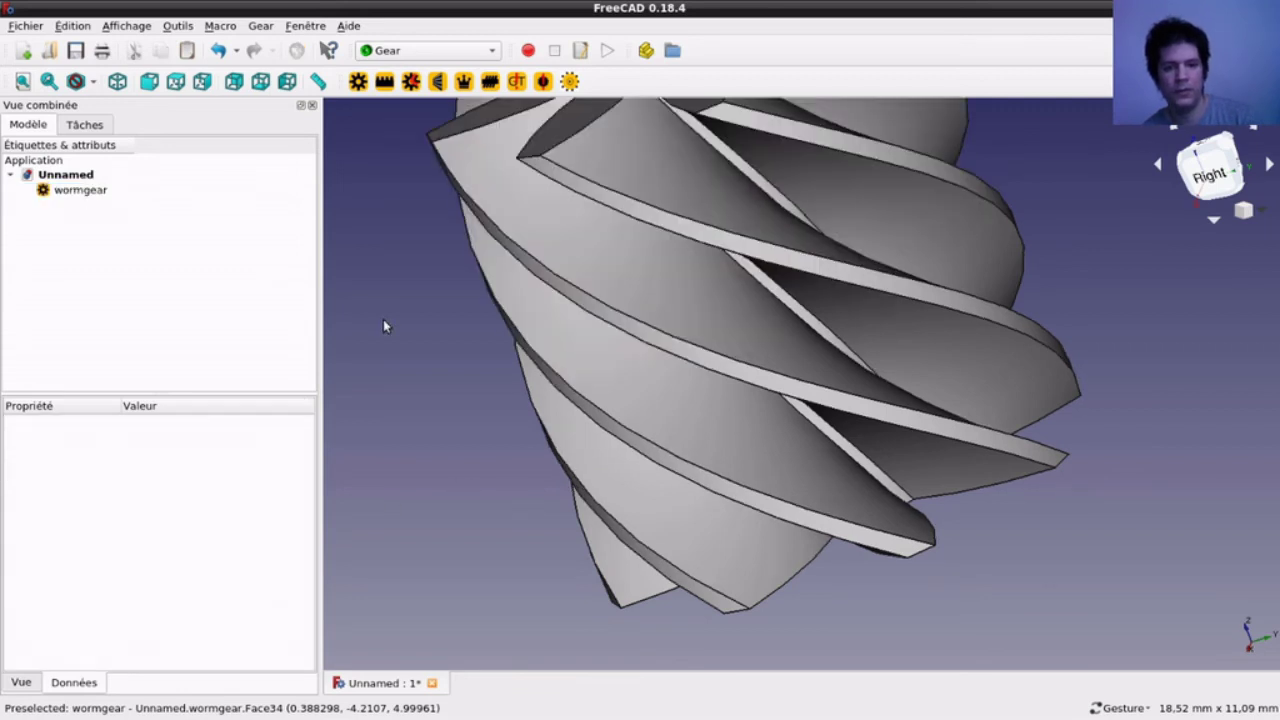
# Step: Orbit, zoom and pan around the taller worm gear, then select it to show its properties
pyautogui.moveTo(455, 488); pyautogui.dragTo(410, 371)
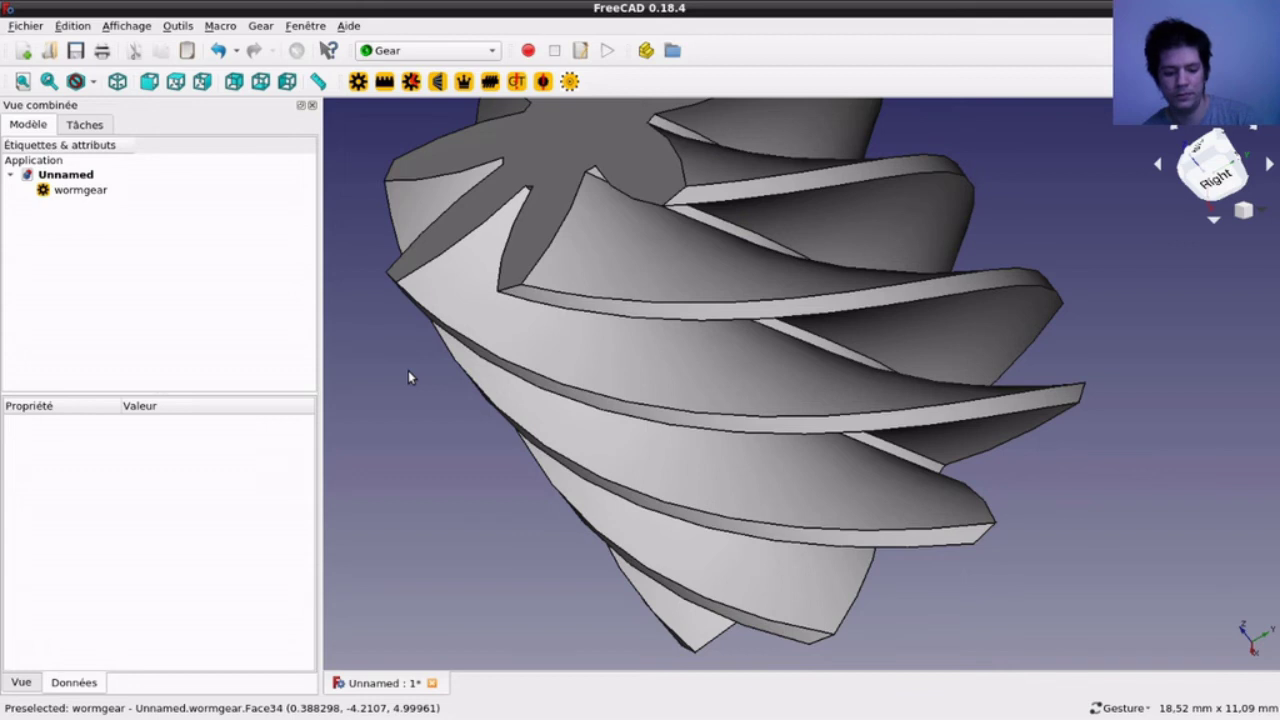
pyautogui.scroll(-10, 406, 377)
pyautogui.scroll(6, 406, 377)
pyautogui.scroll(5, 406, 377)
pyautogui.scroll(-5, 406, 377)
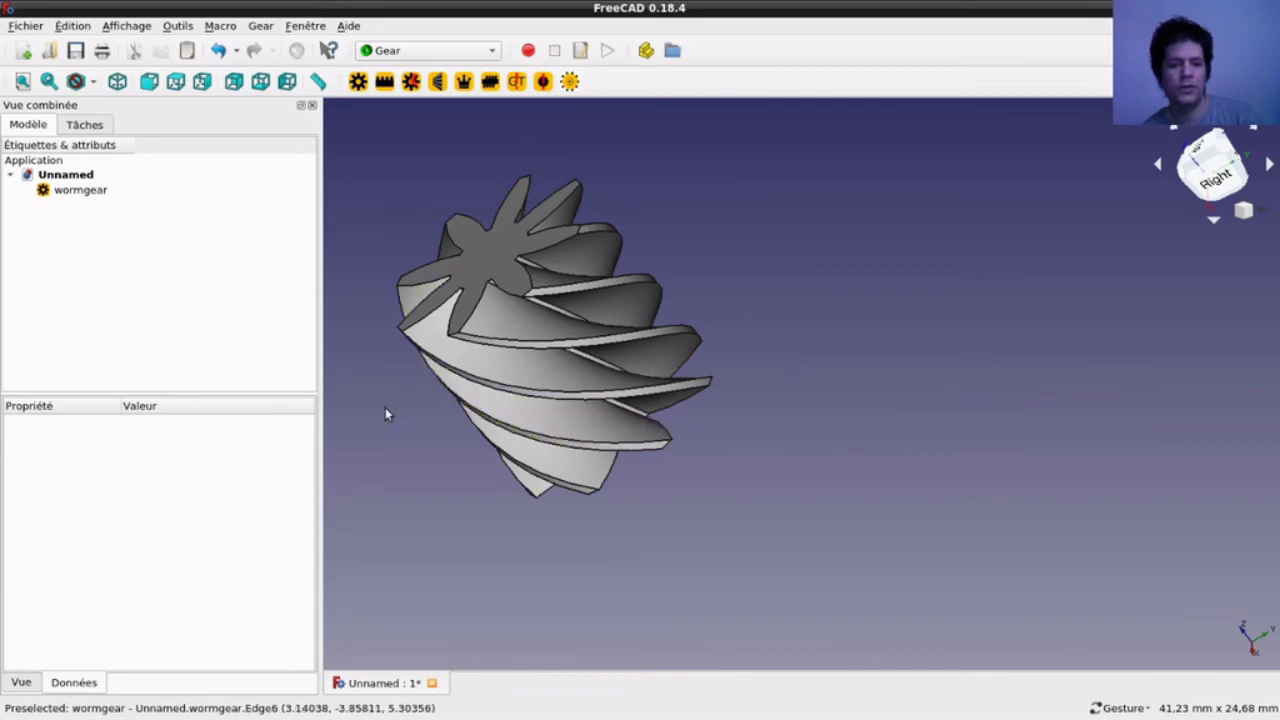
pyautogui.moveTo(385, 407)
pyautogui.mouseDown(button='right')
pyautogui.moveTo(586, 489)
pyautogui.moveTo(612, 440)
pyautogui.mouseUp(button='right')
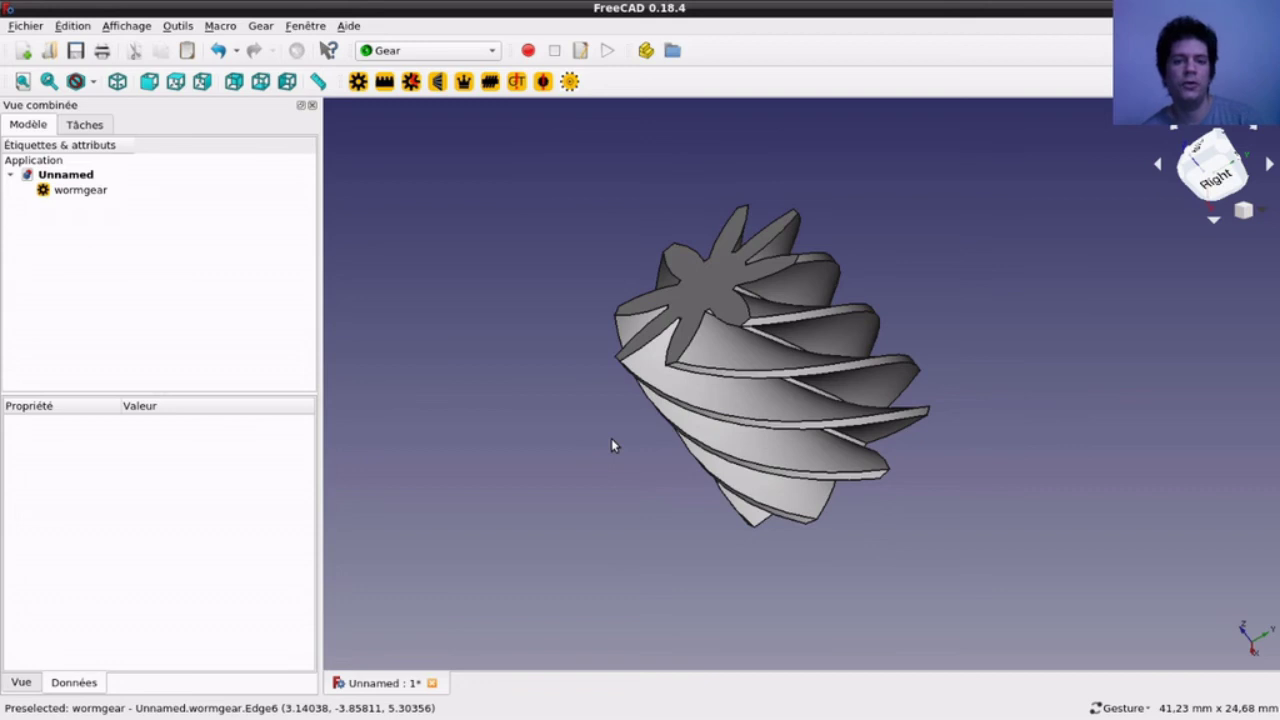
pyautogui.scroll(-10, 611, 440)
pyautogui.scroll(-10, 612, 445)
pyautogui.scroll(10, 611, 446)
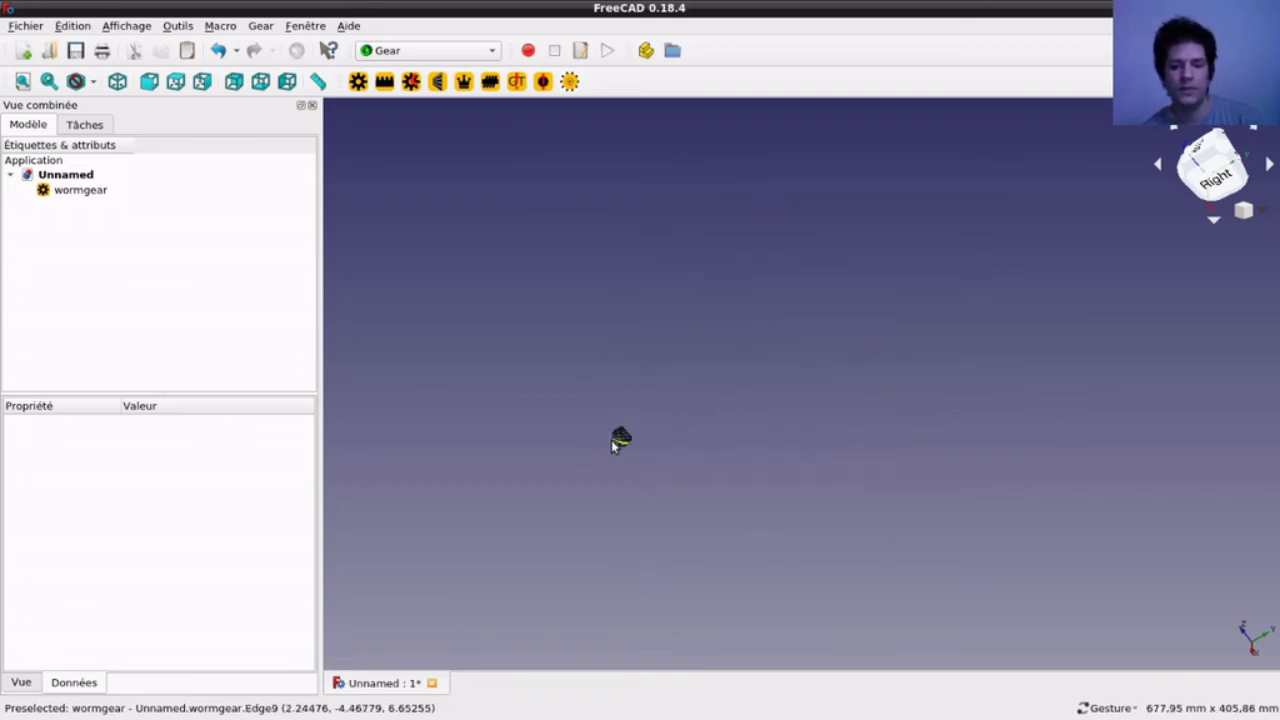
pyautogui.scroll(6, 611, 446)
pyautogui.scroll(10, 611, 447)
pyautogui.scroll(2, 611, 447)
pyautogui.scroll(-8, 611, 447)
pyautogui.scroll(5, 611, 440)
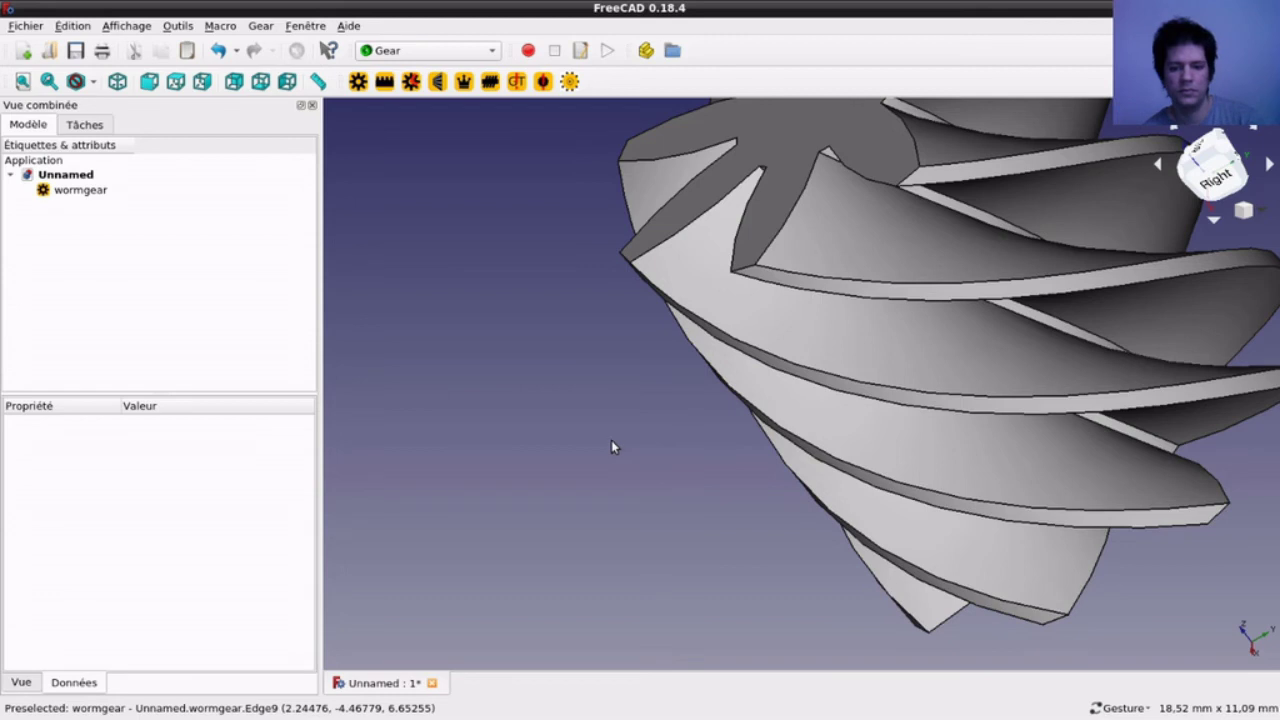
pyautogui.moveTo(626, 303); pyautogui.dragTo(588, 378)
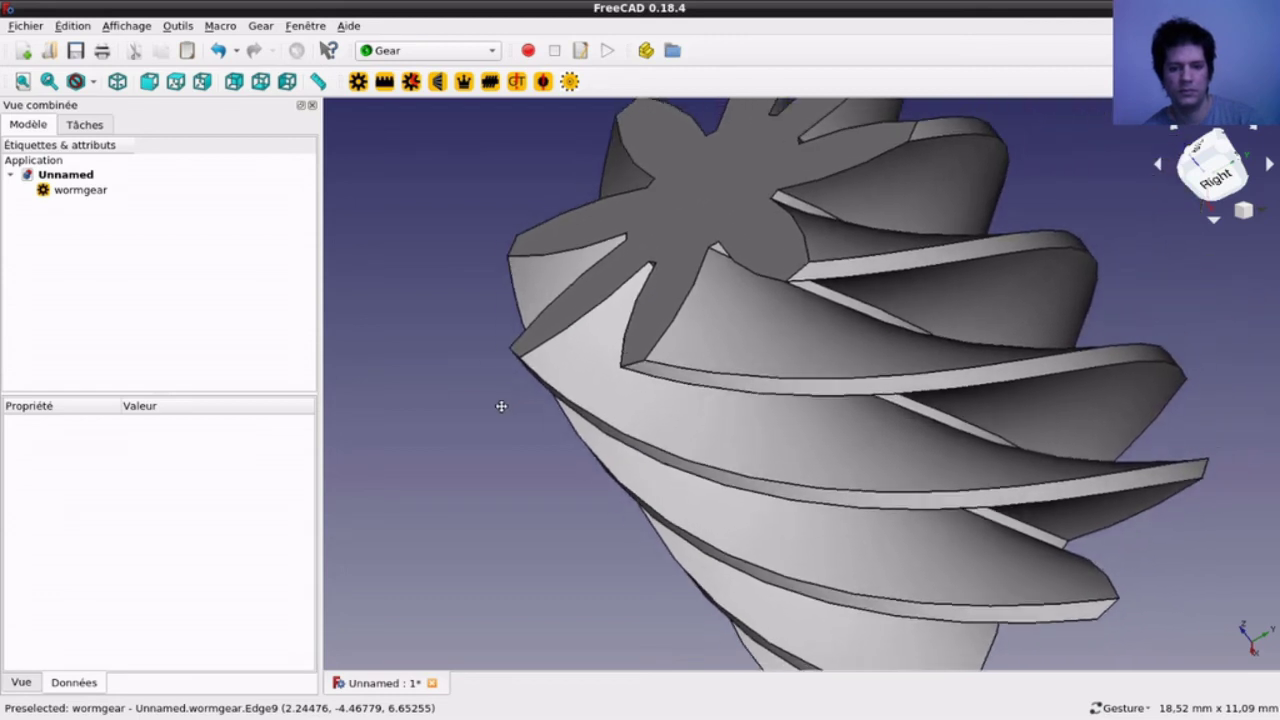
pyautogui.click(588, 378)
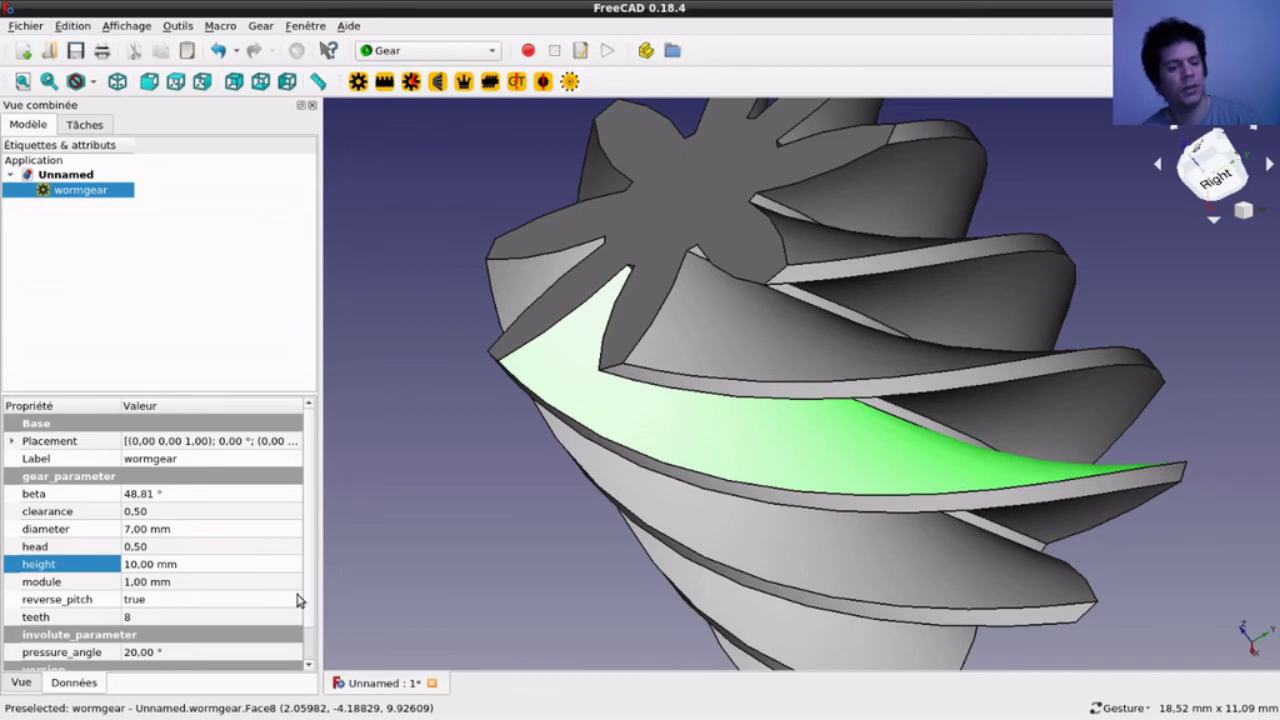
pyautogui.click(240, 600)
pyautogui.click(240, 600)
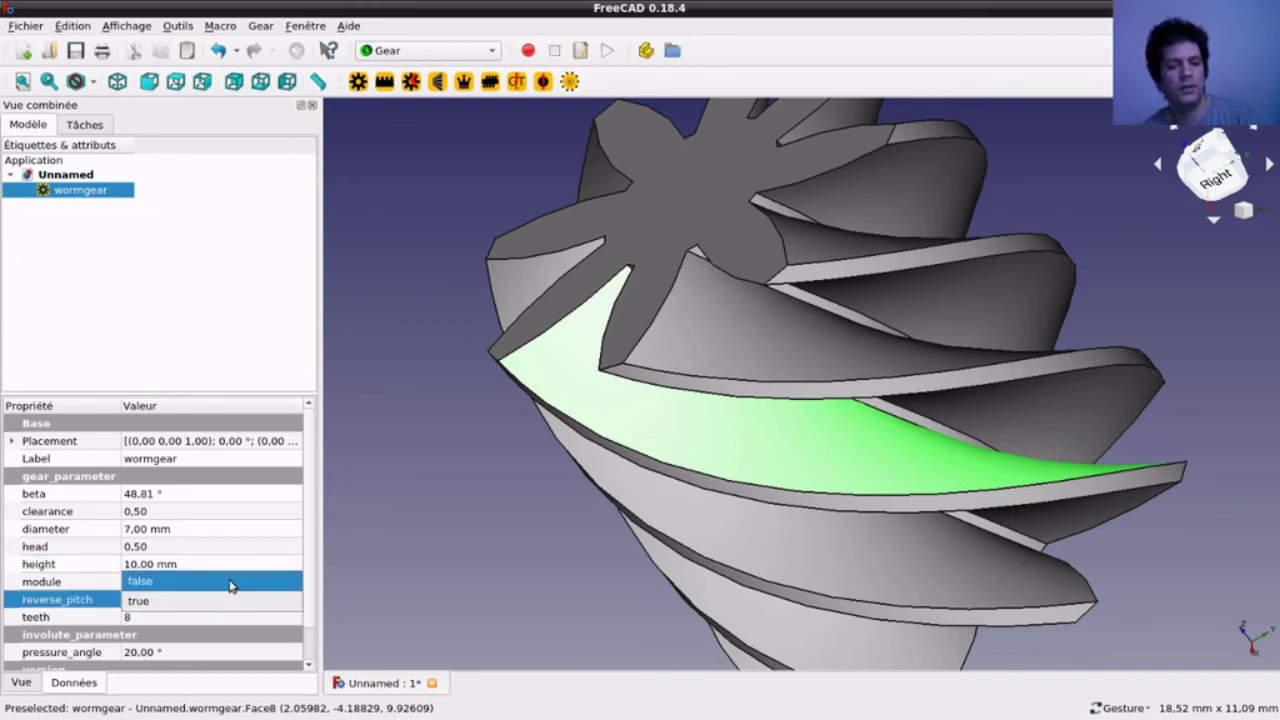
pyautogui.click(230, 582)
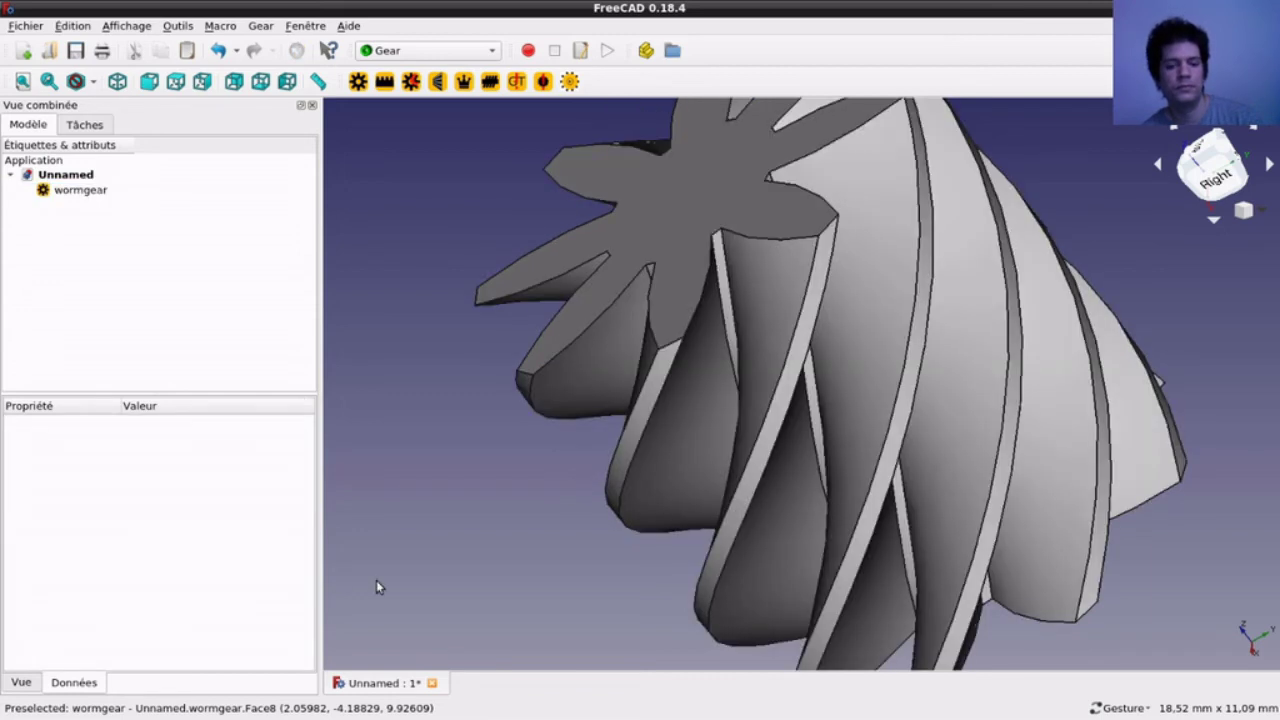
pyautogui.click(584, 406)
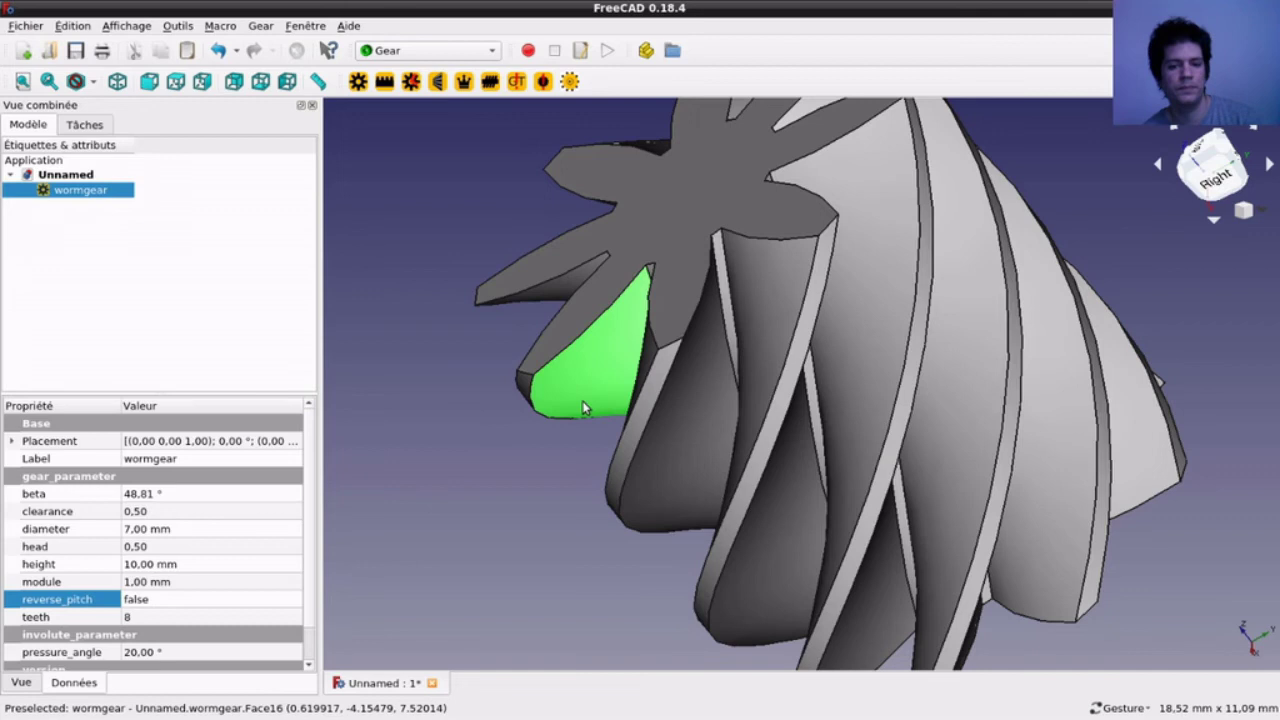
pyautogui.click(146, 616)
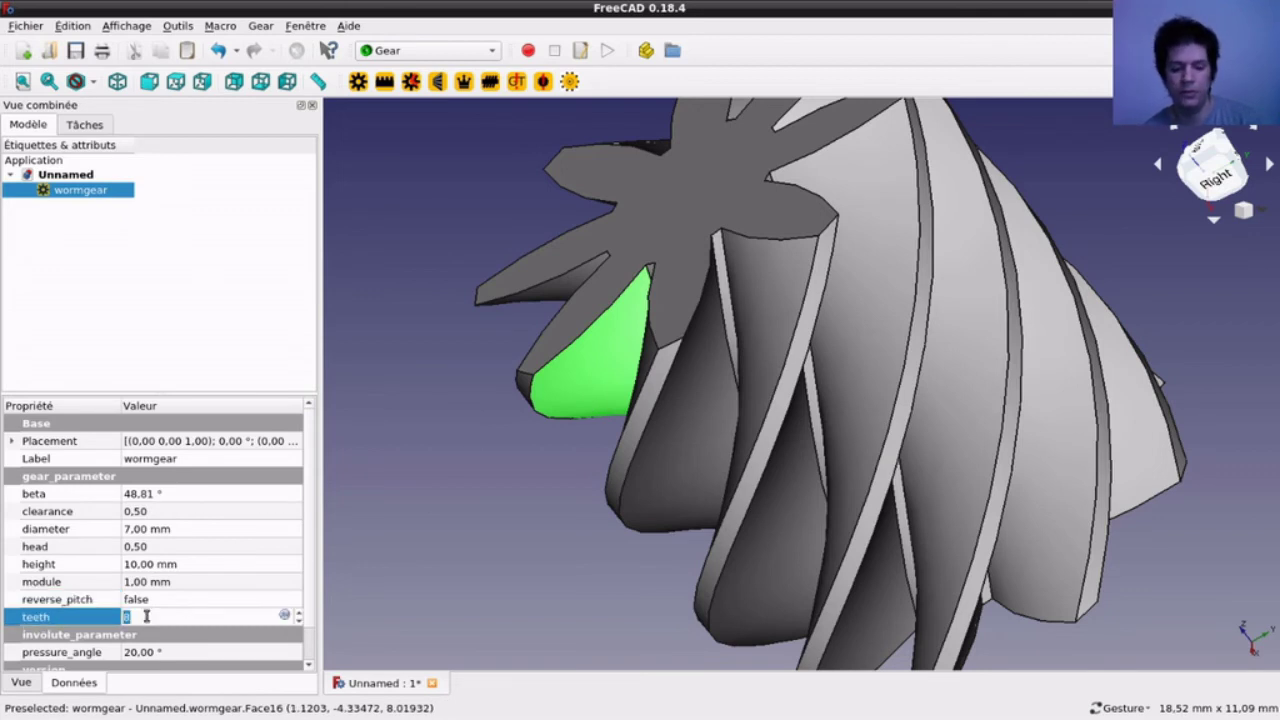
pyautogui.write('4')
pyautogui.click(418, 554)
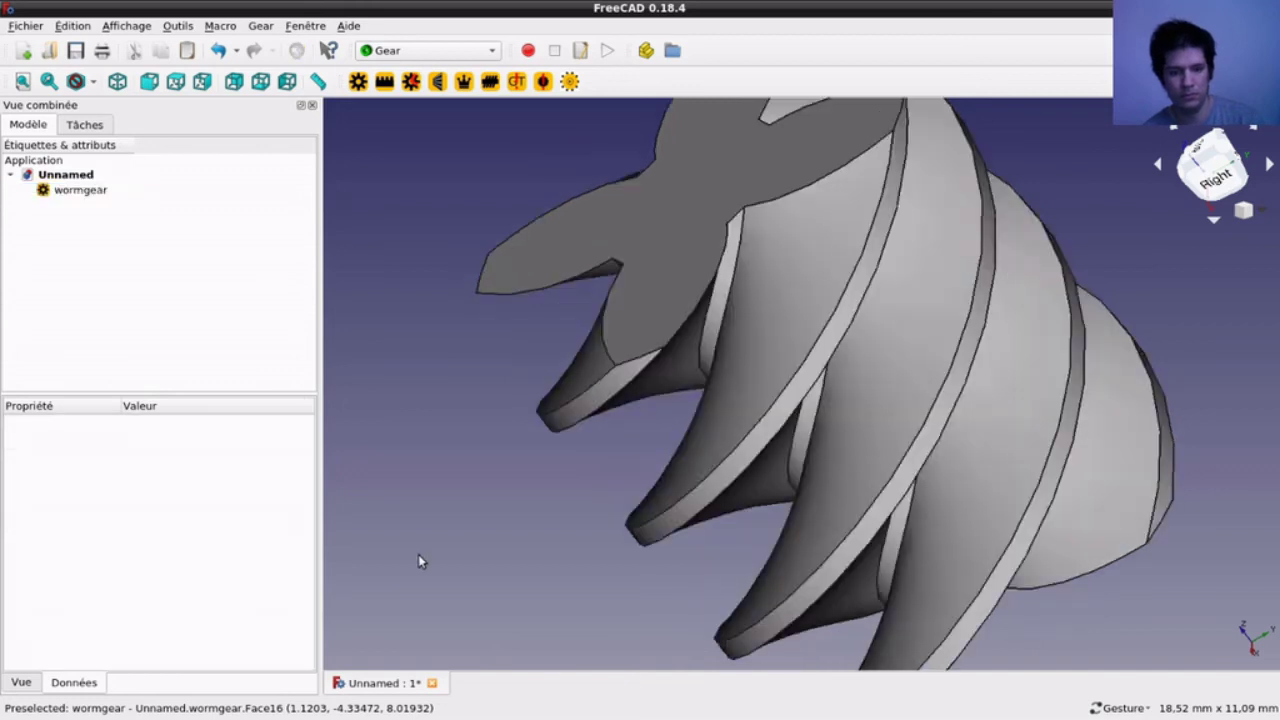
pyautogui.click(583, 365)
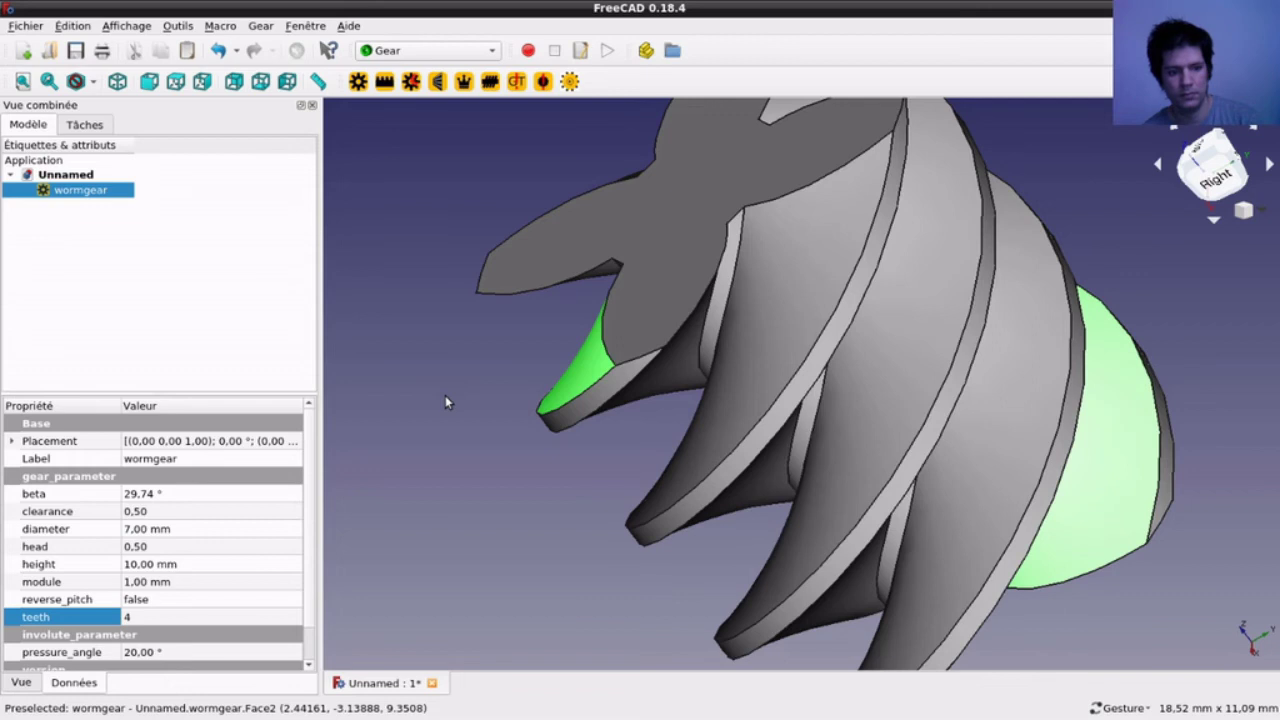
pyautogui.moveTo(445, 397)
pyautogui.mouseDown()
pyautogui.moveTo(586, 379)
pyautogui.moveTo(606, 434)
pyautogui.moveTo(594, 400)
pyautogui.moveTo(507, 316)
pyautogui.mouseUp()
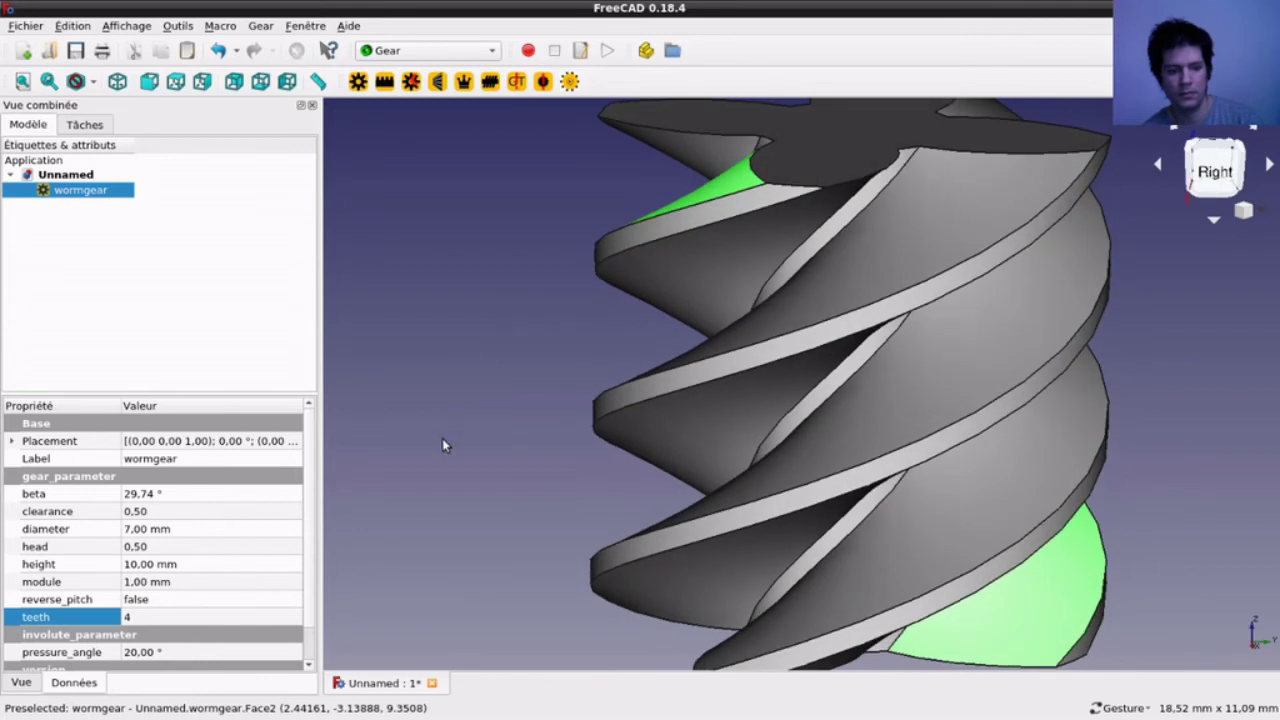
pyautogui.scroll(-1, 312, 567)
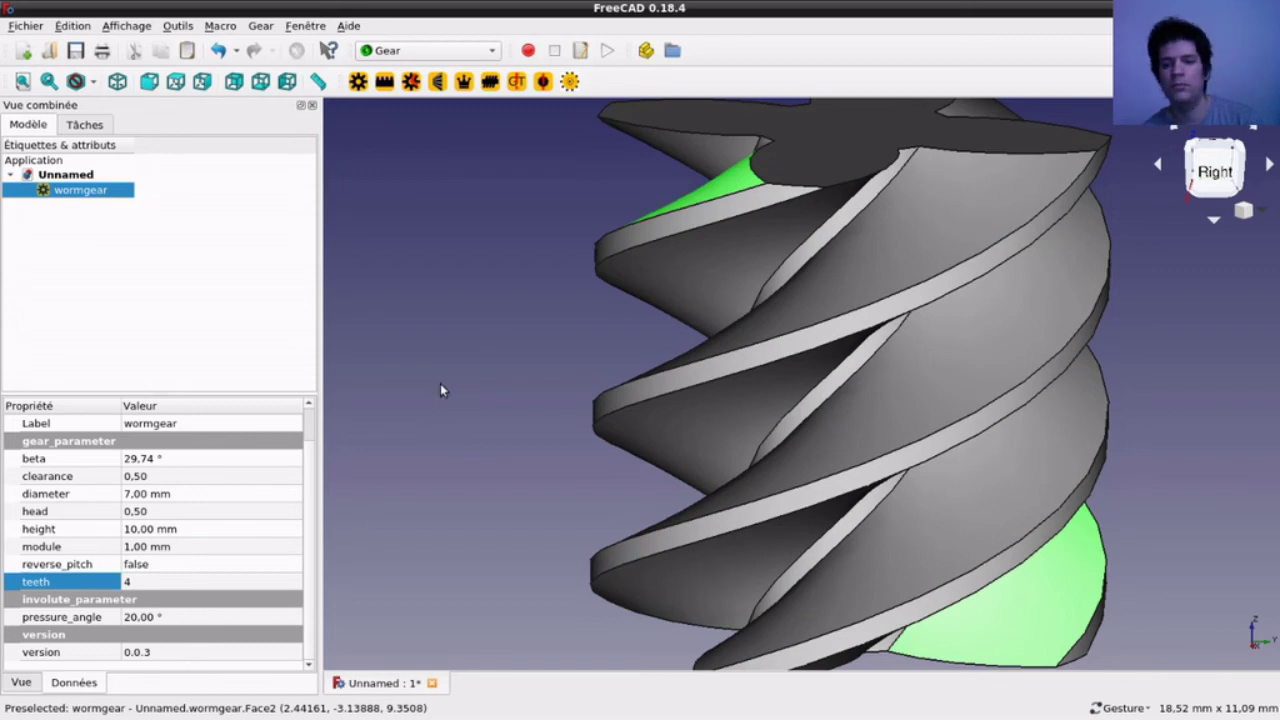
pyautogui.moveTo(440, 386); pyautogui.dragTo(439, 410)
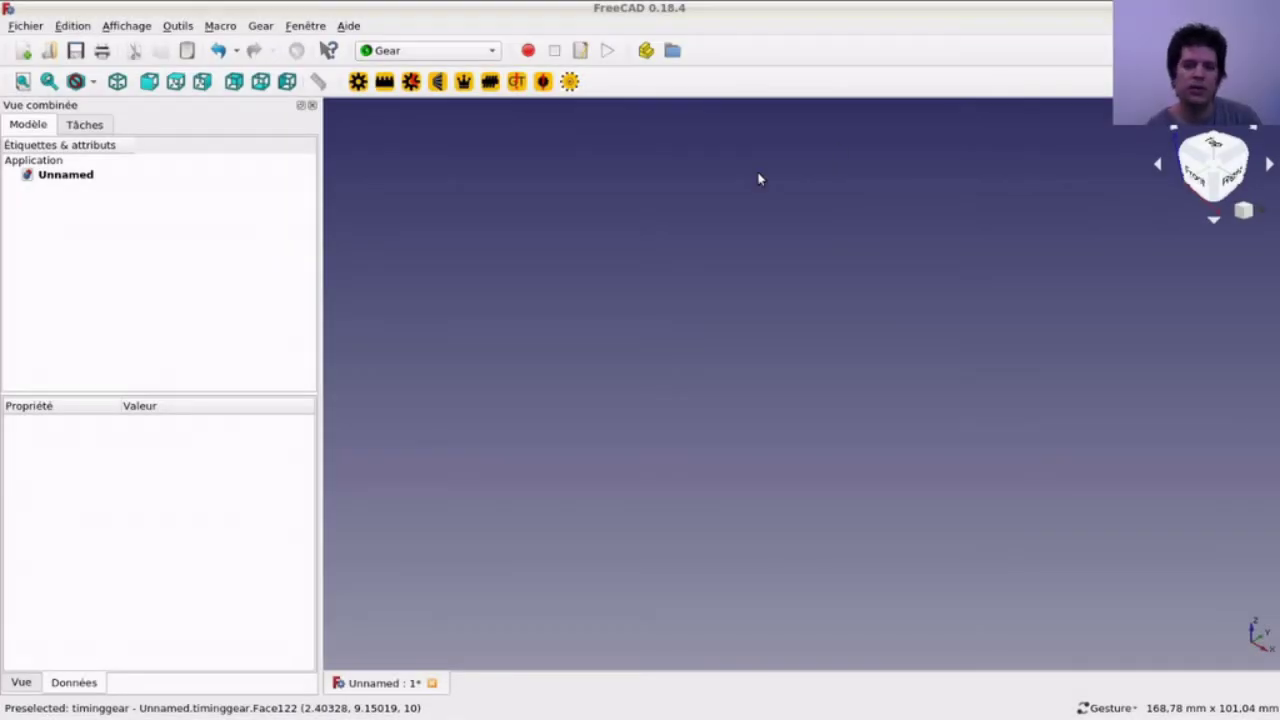
# Step: Create a timing gear and inspect its computed values such as rs and pitch
pyautogui.click(518, 86)
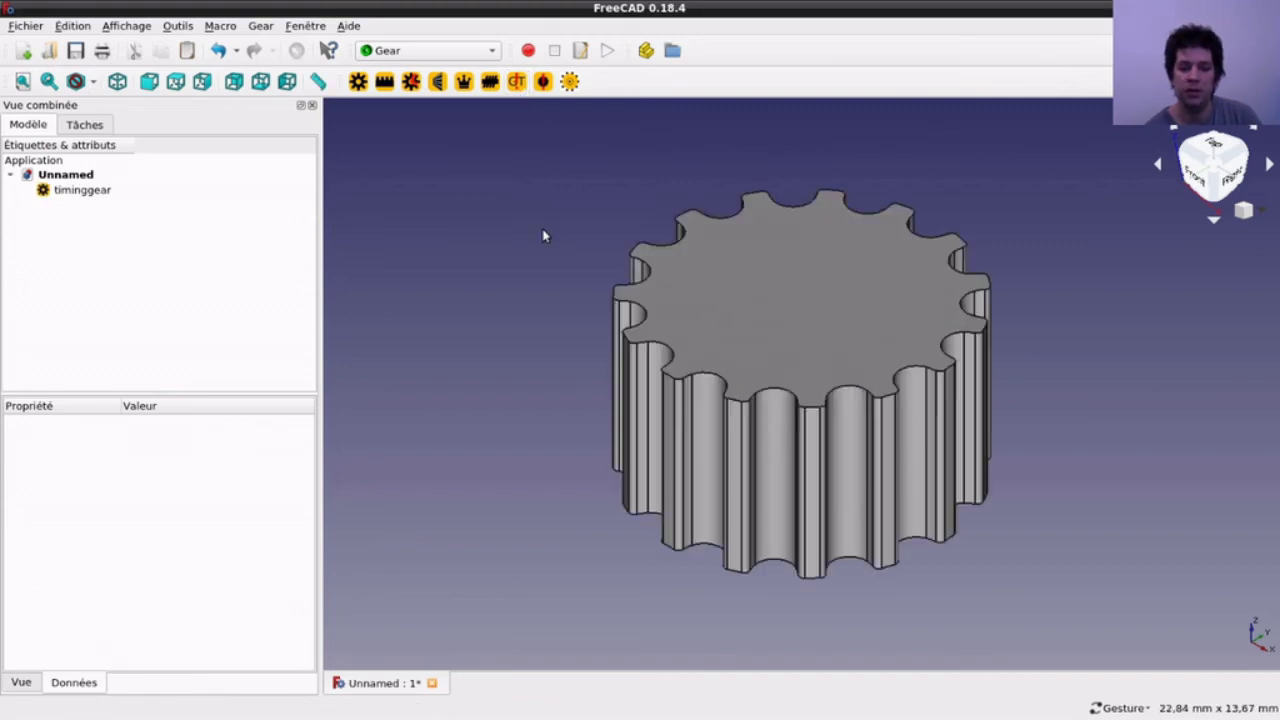
pyautogui.click(76, 192)
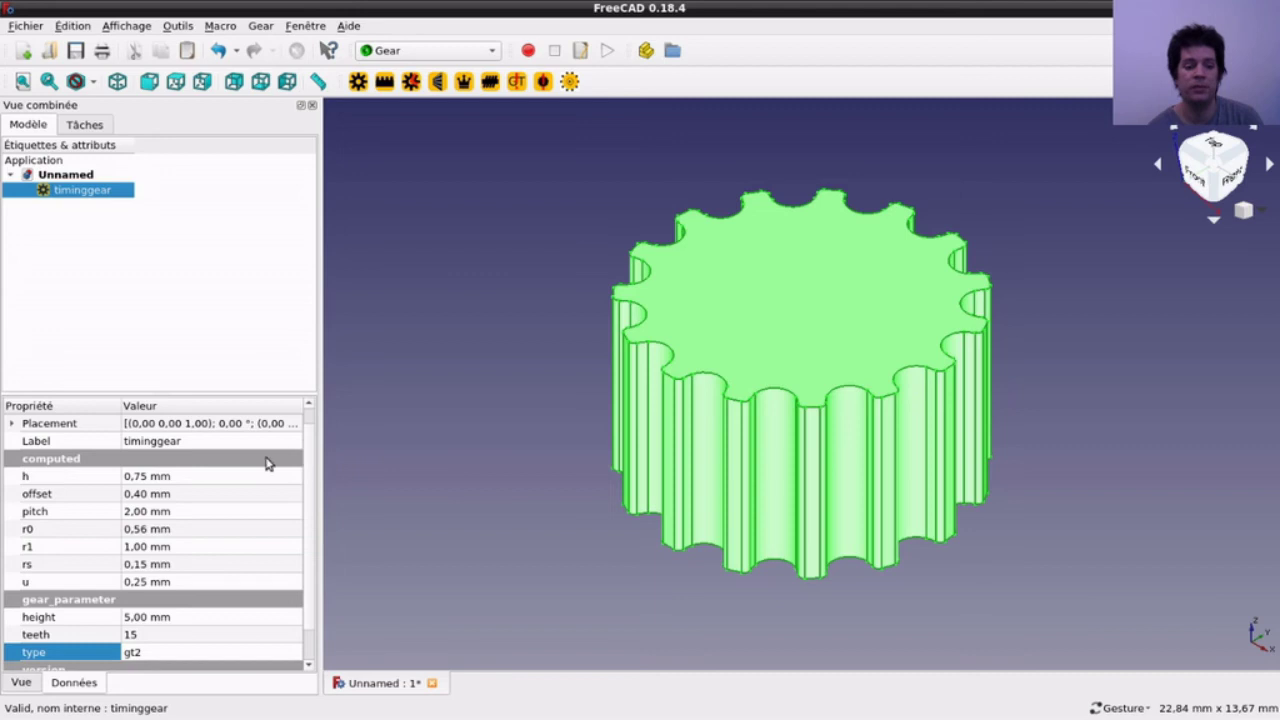
pyautogui.click(172, 480)
pyautogui.click(171, 510)
pyautogui.click(169, 529)
pyautogui.click(168, 546)
pyautogui.click(166, 564)
pyautogui.click(165, 581)
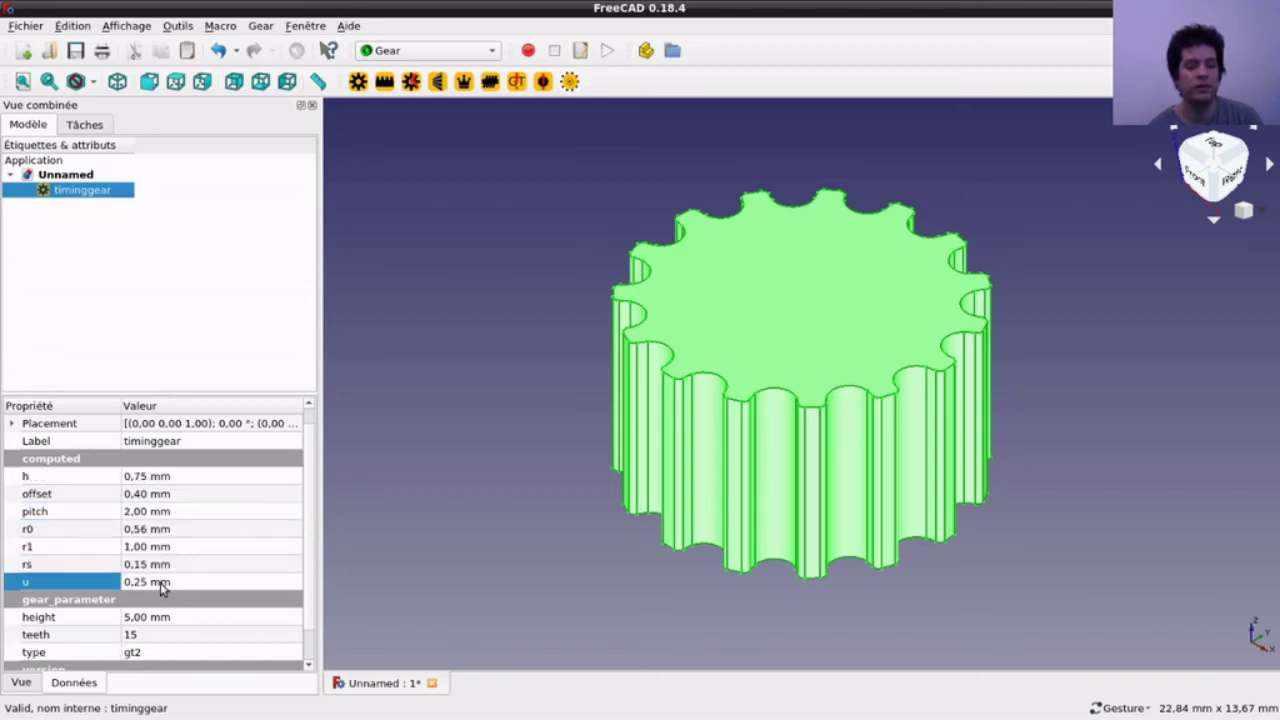
pyautogui.click(146, 511)
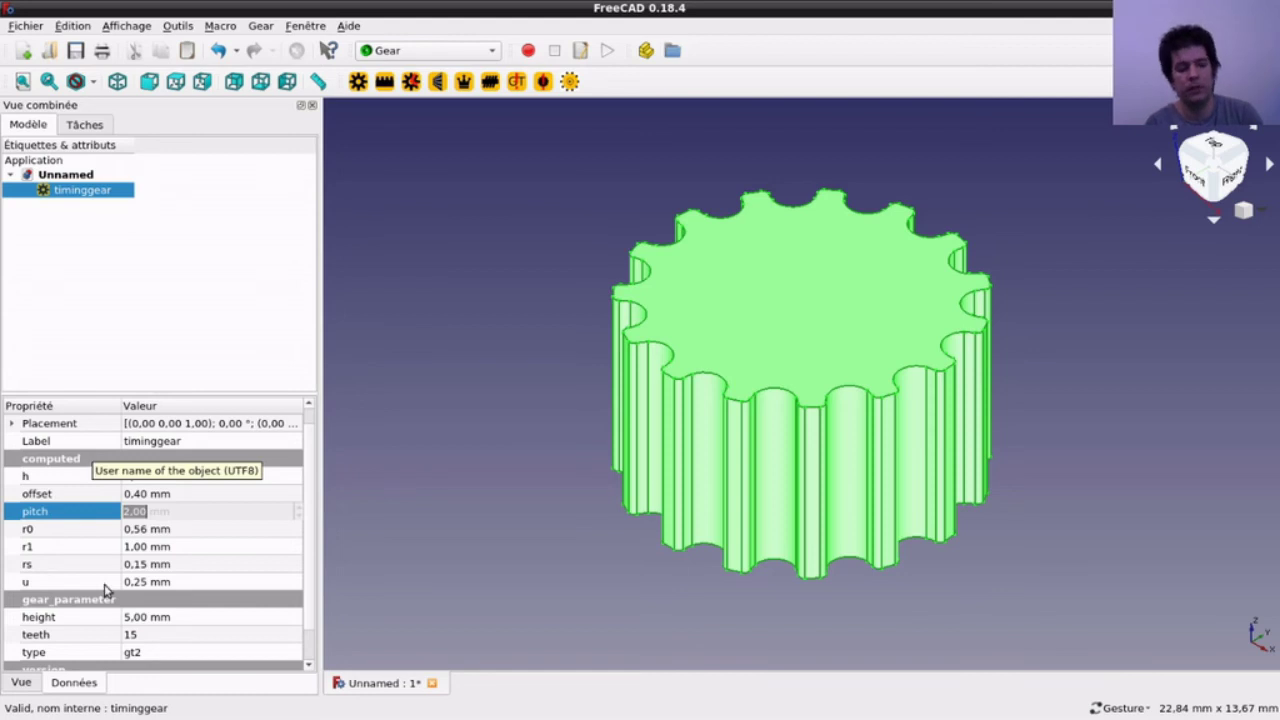
# Step: Set the timing gear's height to 11 mm and orbit to view its length
pyautogui.click(156, 615)
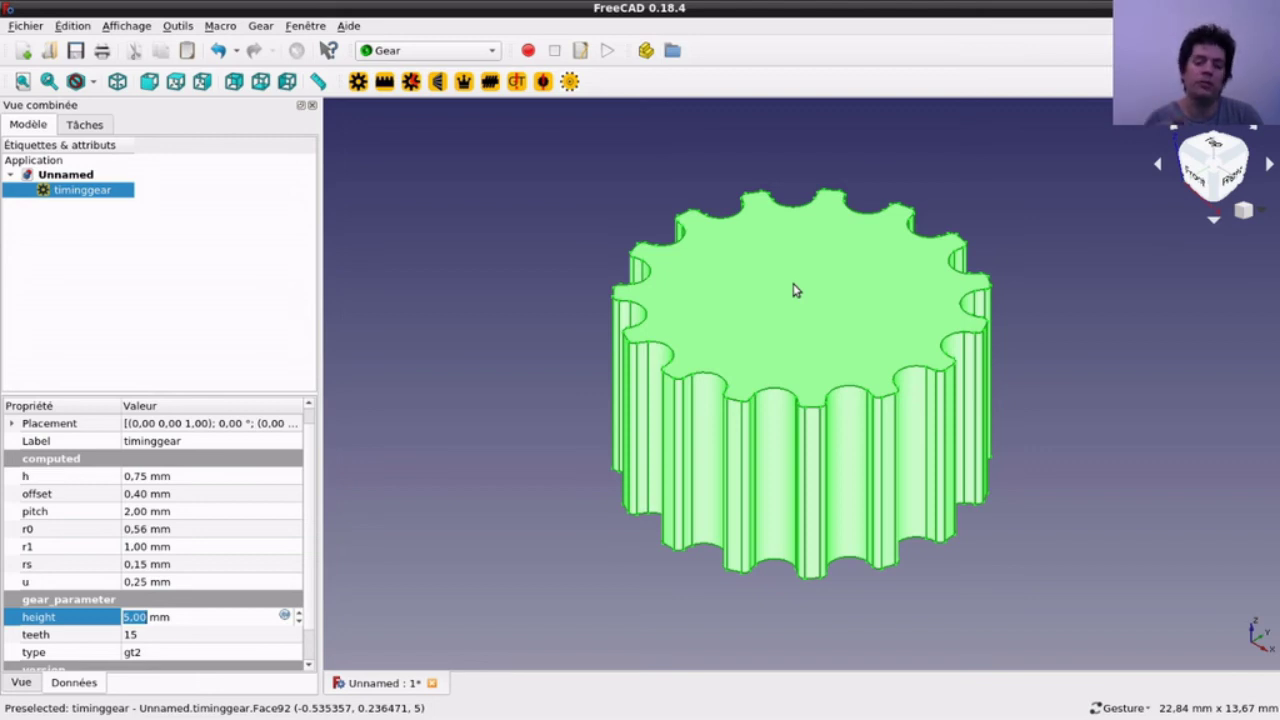
pyautogui.write('11')
pyautogui.press('Return')
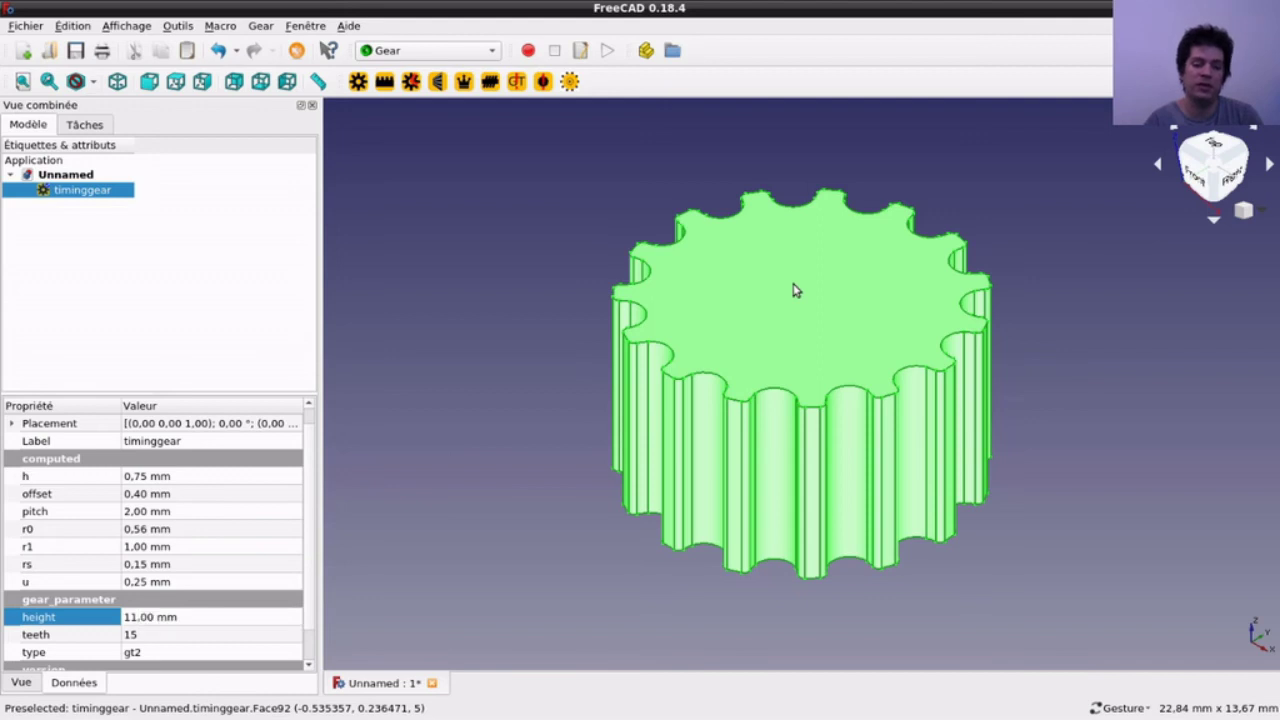
pyautogui.doubleClick(108, 198)
pyautogui.click(150, 160)
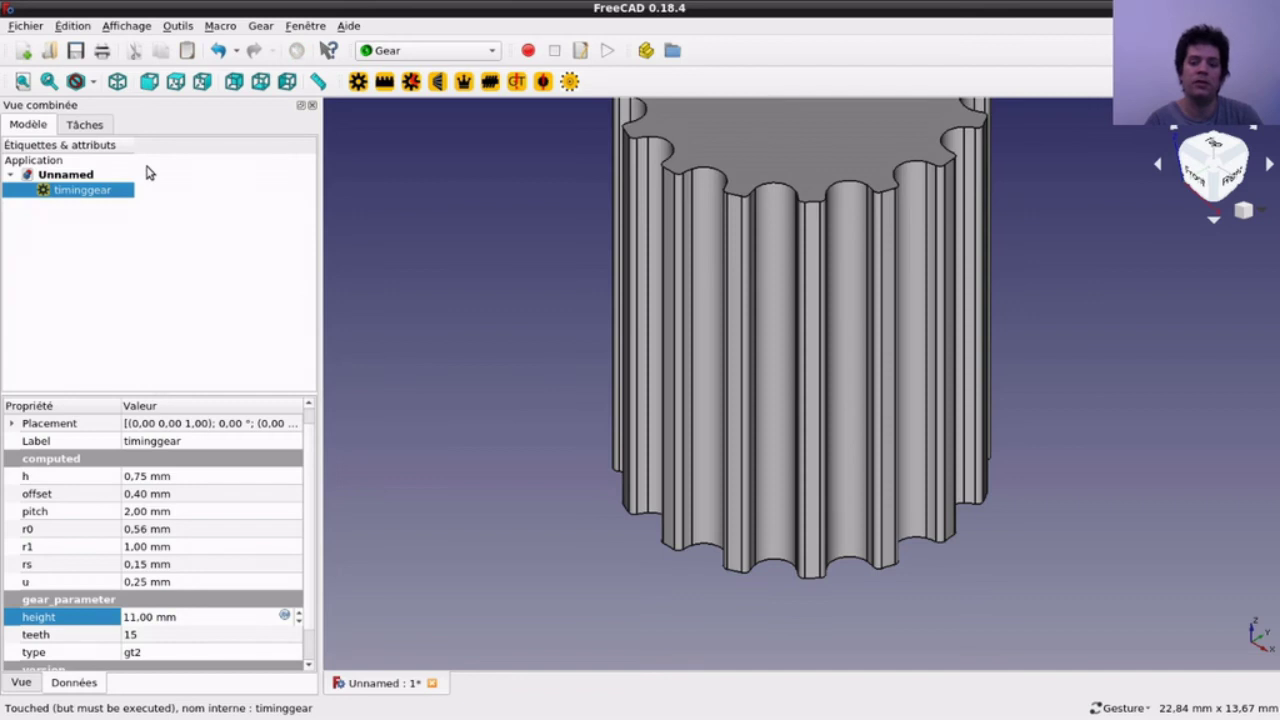
pyautogui.moveTo(417, 183)
pyautogui.mouseDown()
pyautogui.moveTo(491, 303)
pyautogui.moveTo(651, 360)
pyautogui.mouseUp()
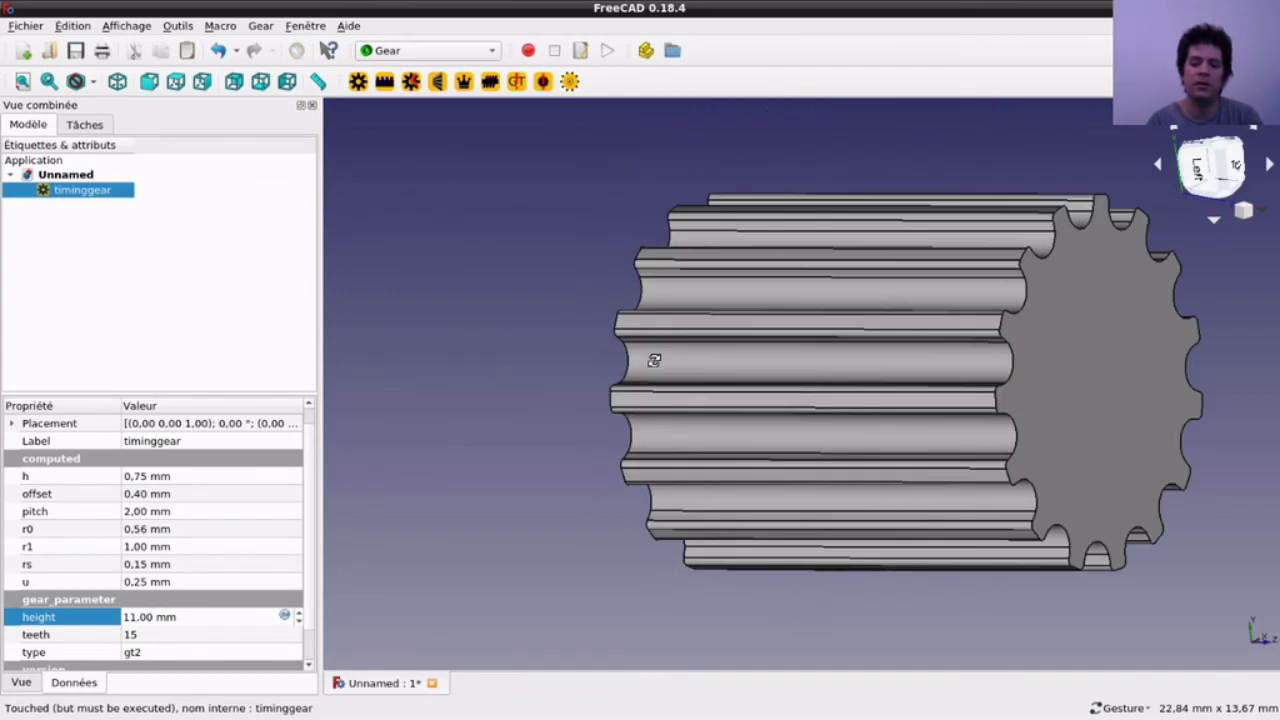
# Step: Increase the timing gear's height to 12 mm
pyautogui.click(162, 612)
pyautogui.scroll(1, 162, 612)
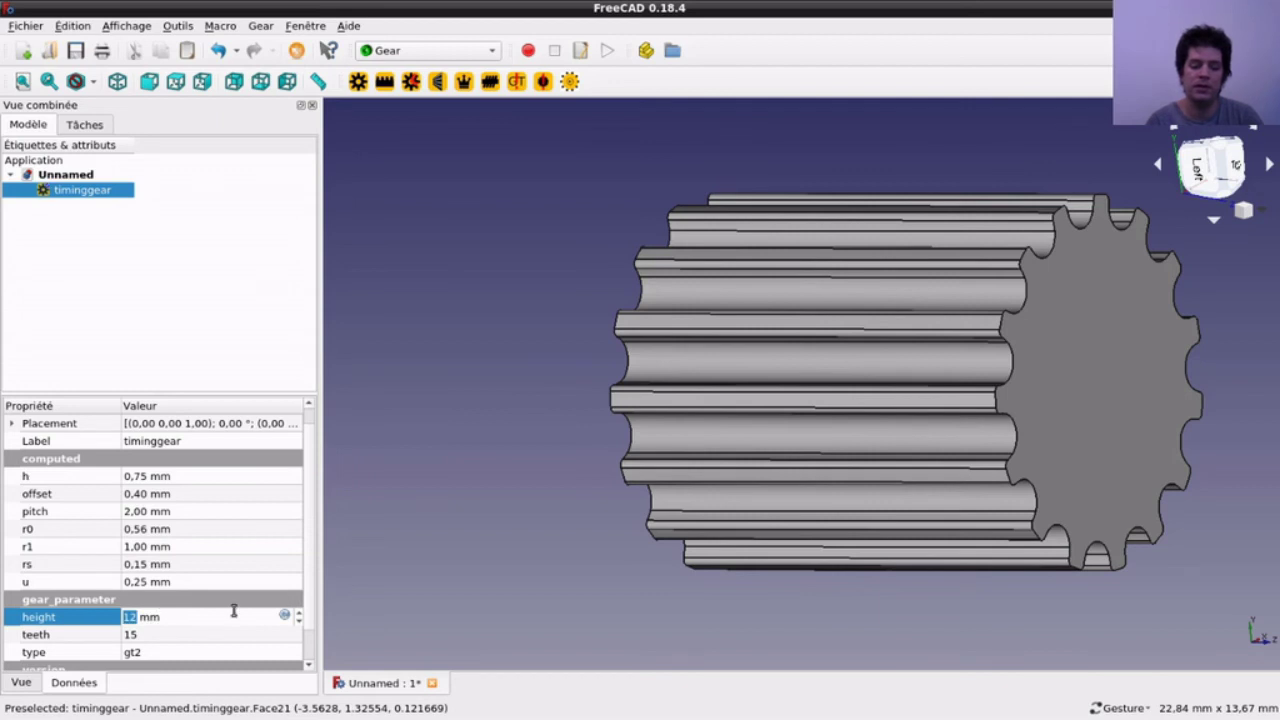
pyautogui.click(356, 587)
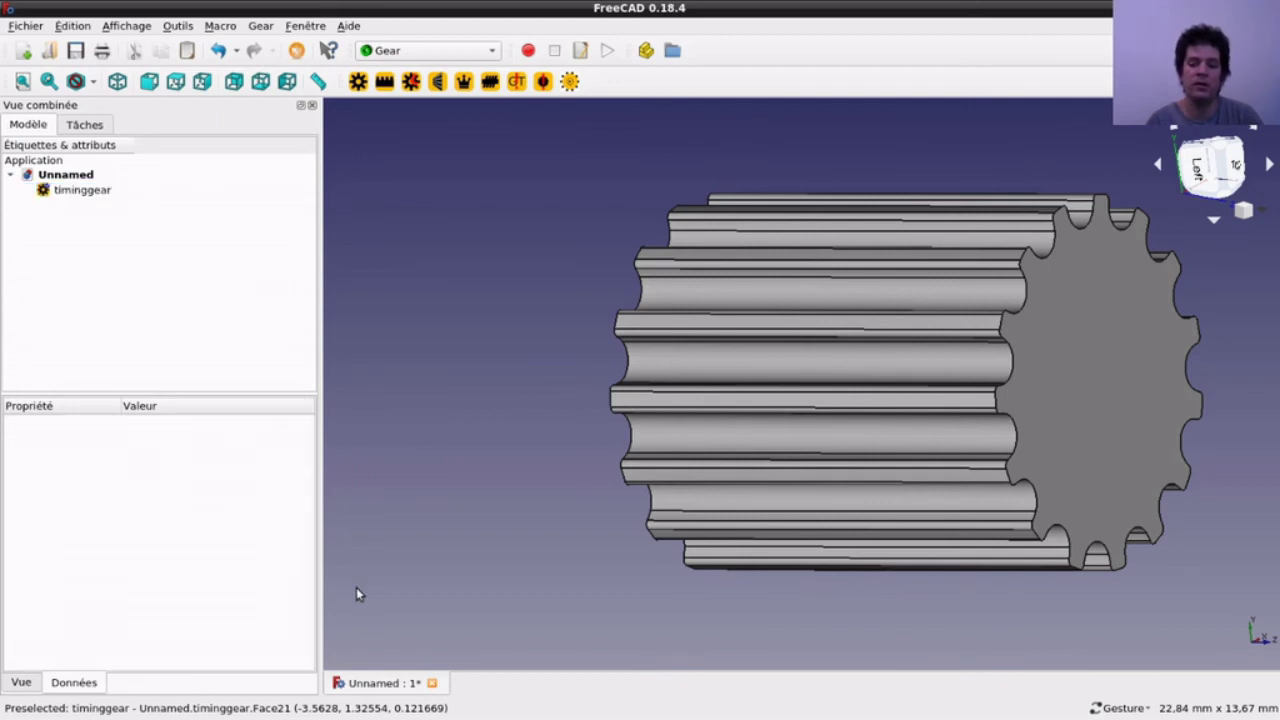
pyautogui.doubleClick(80, 192)
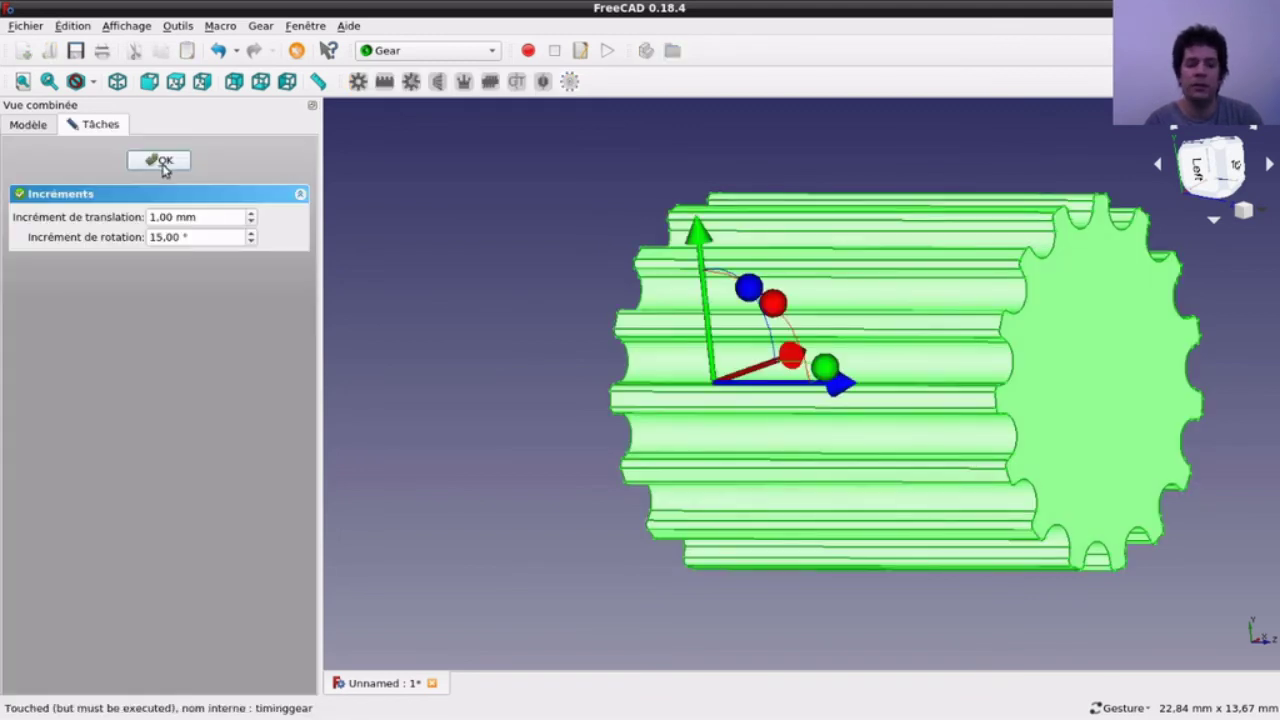
pyautogui.click(162, 162)
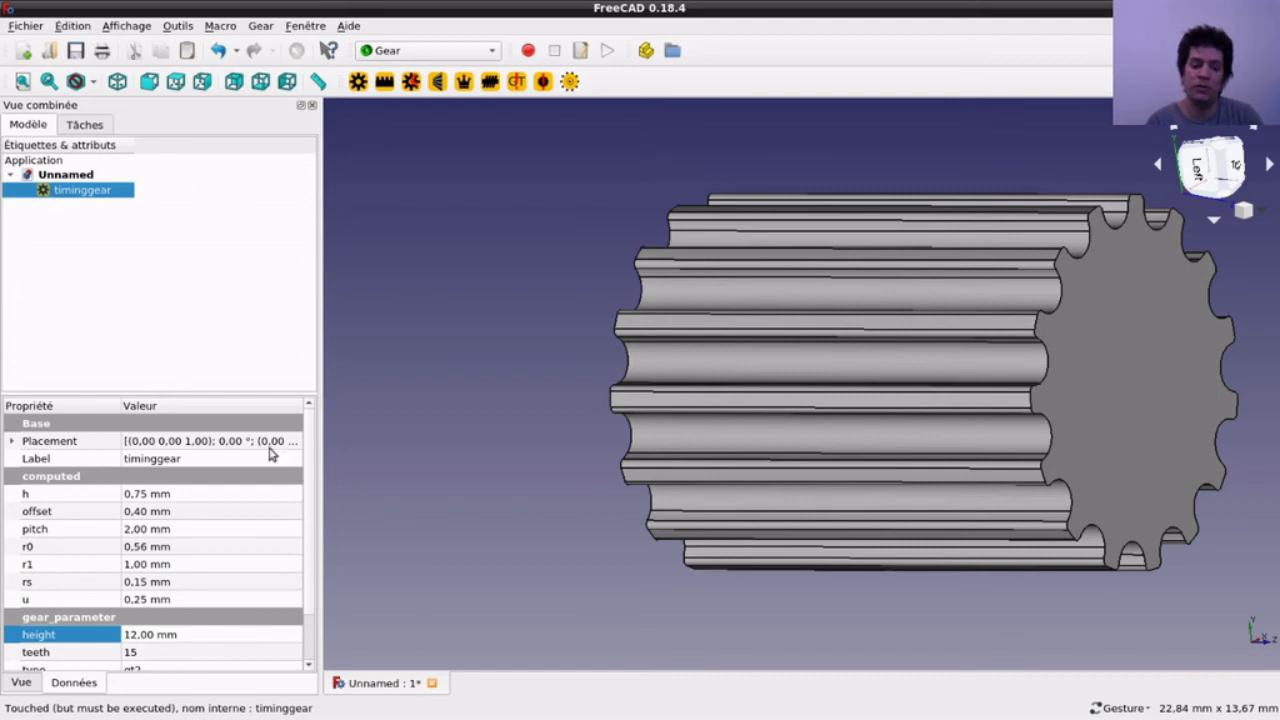
pyautogui.moveTo(309, 500); pyautogui.dragTo(309, 545)
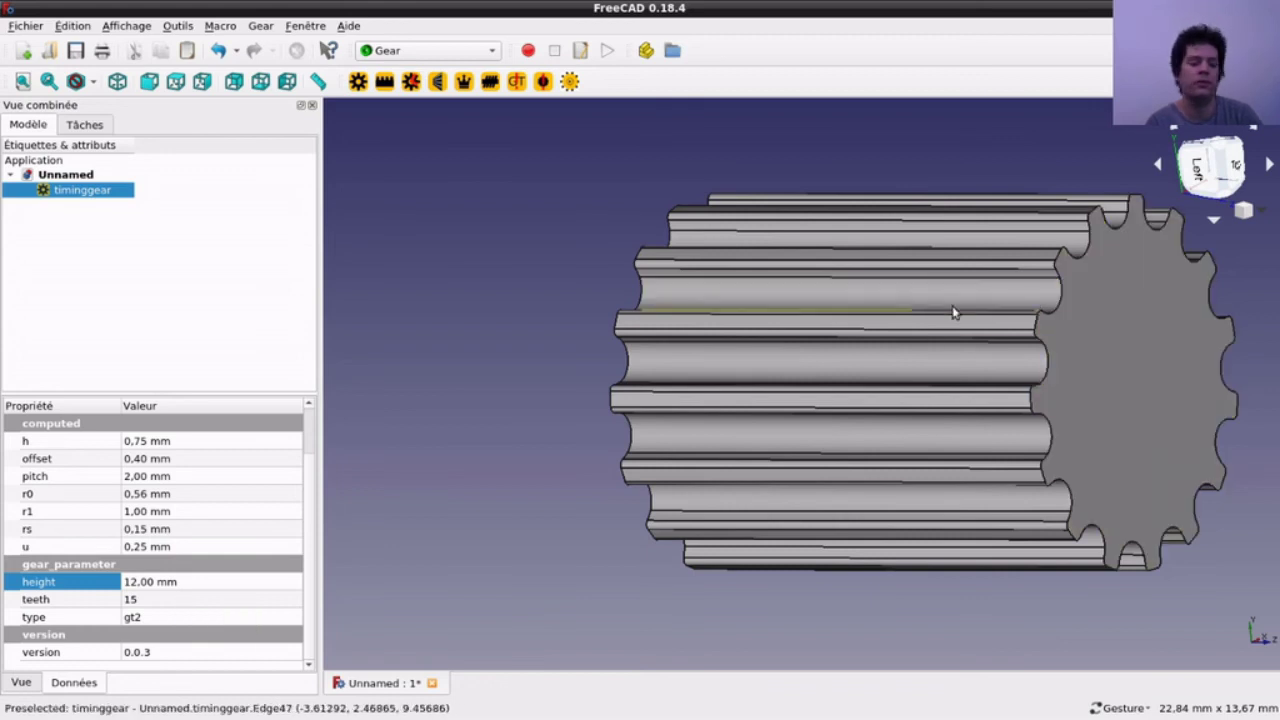
# Step: Change the timing gear's tooth profile type to gt3 and rebuild it
pyautogui.click(203, 619)
pyautogui.click(203, 619)
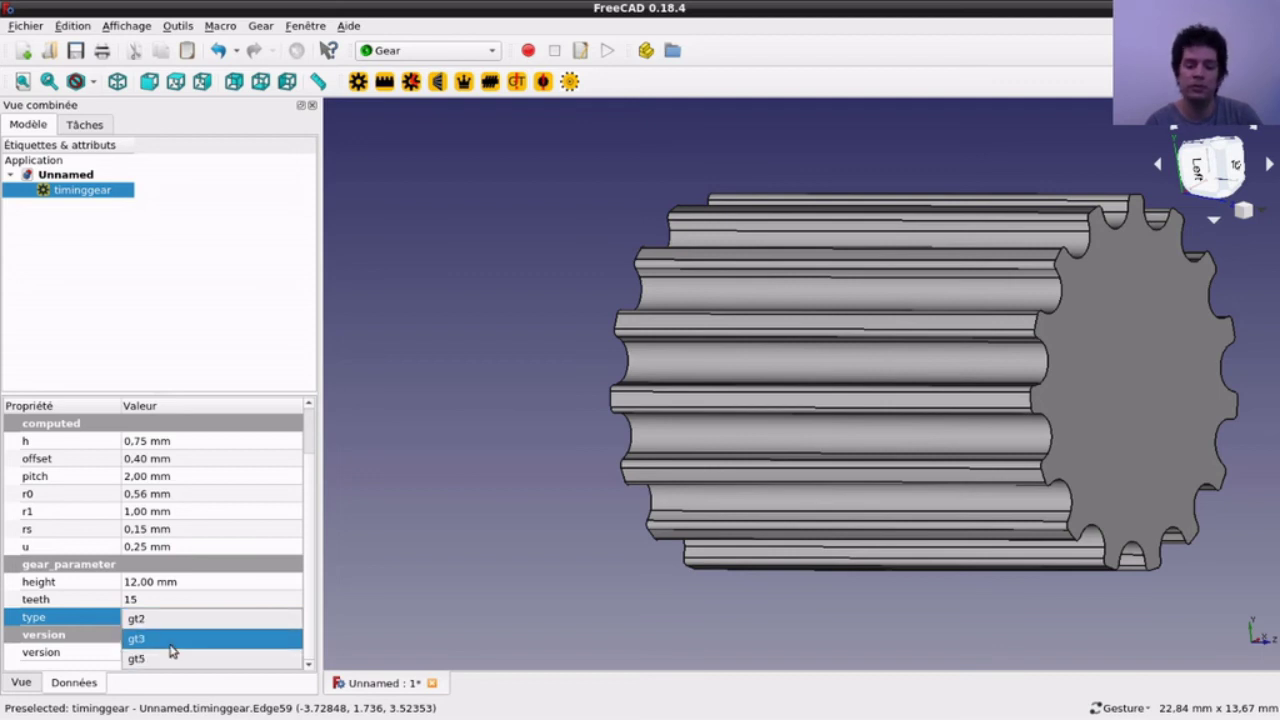
pyautogui.click(172, 640)
pyautogui.click(472, 583)
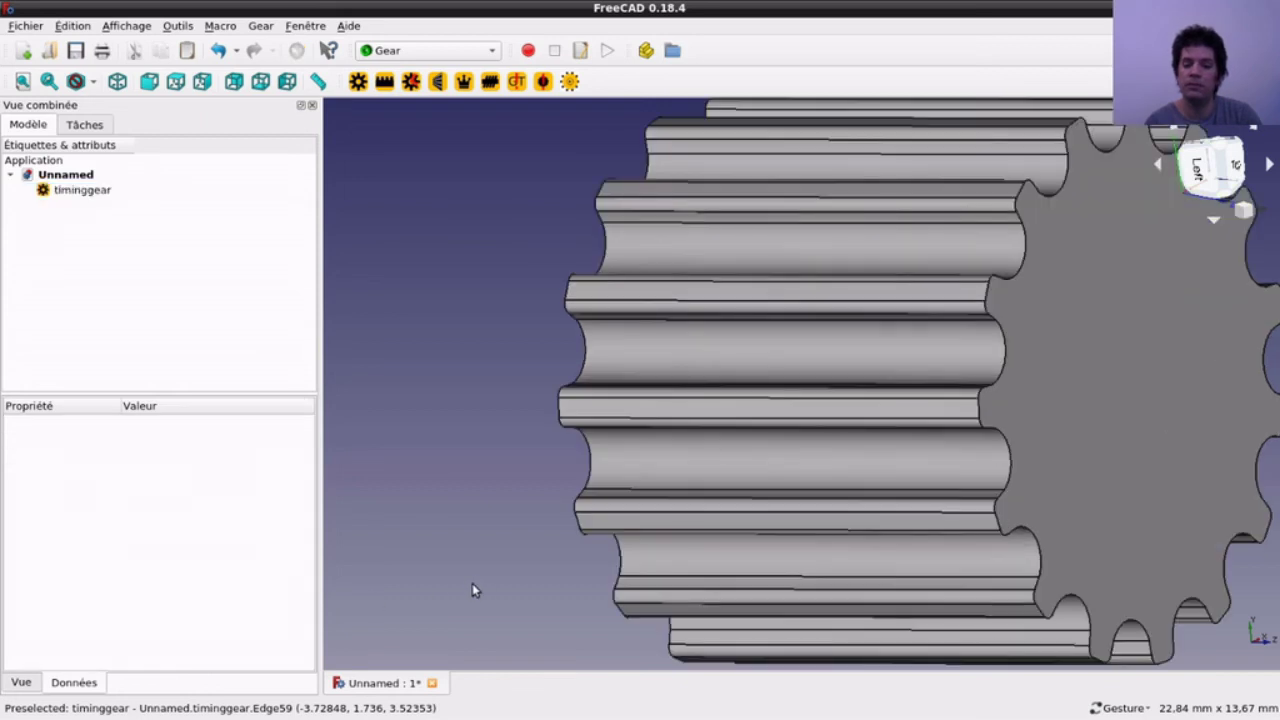
# Step: Switch the timing gear's tooth profile type to gt5 and rebuild it
pyautogui.click(67, 199)
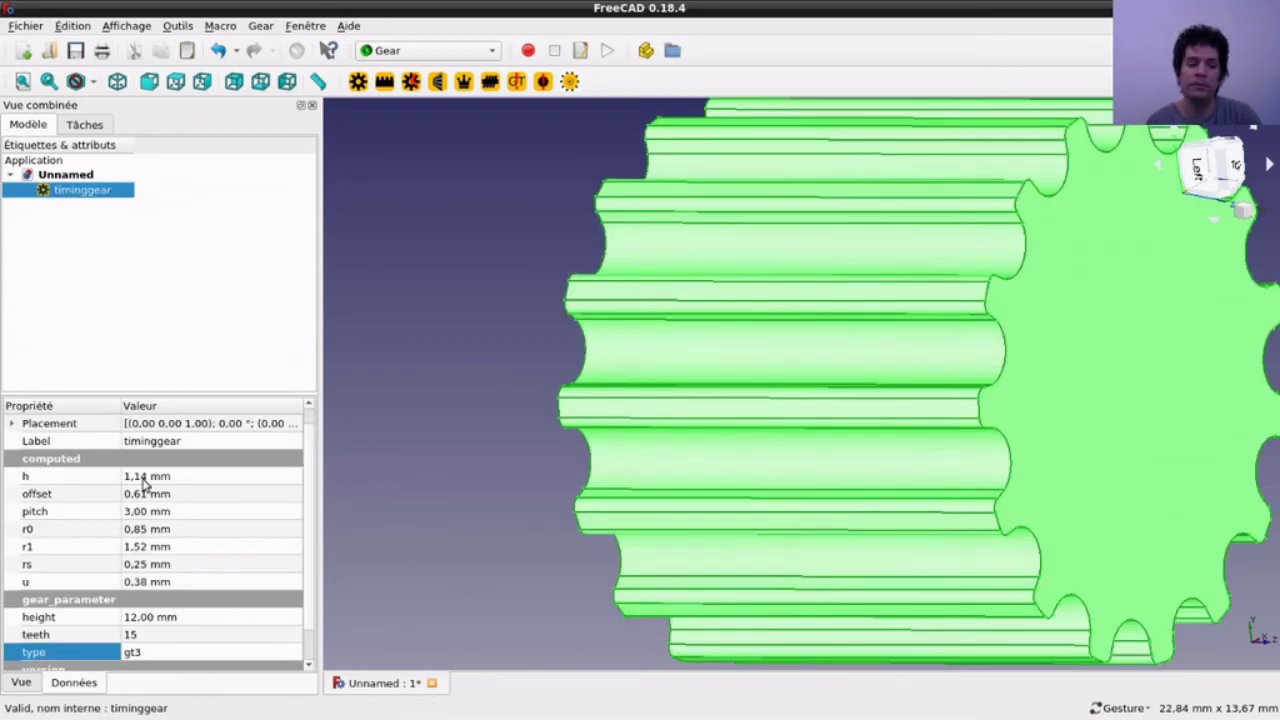
pyautogui.click(168, 660)
pyautogui.click(166, 657)
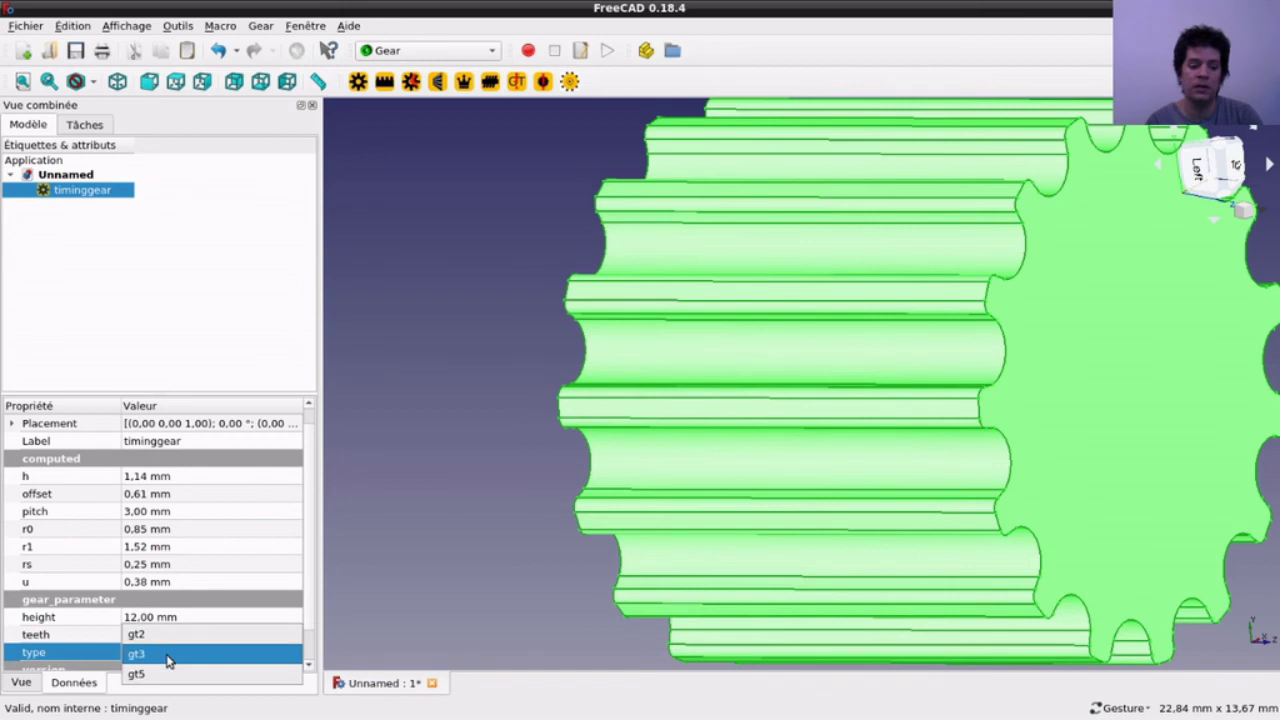
pyautogui.click(158, 680)
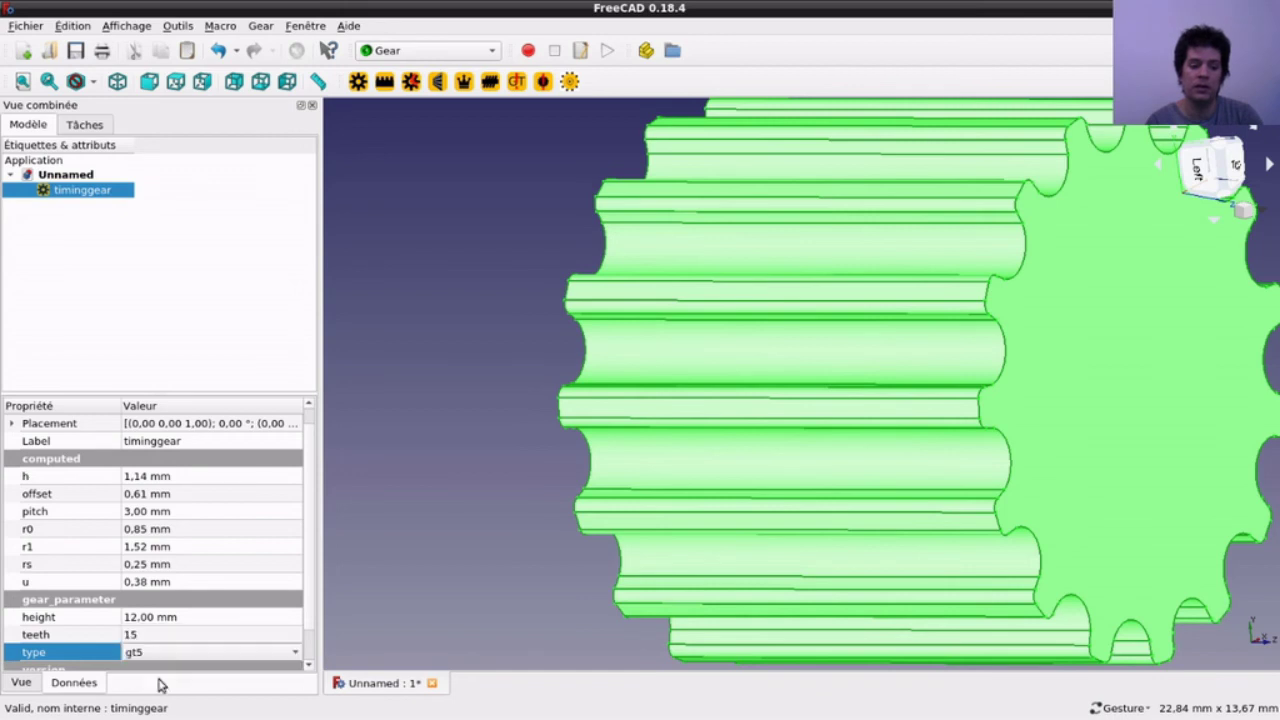
pyautogui.click(434, 567)
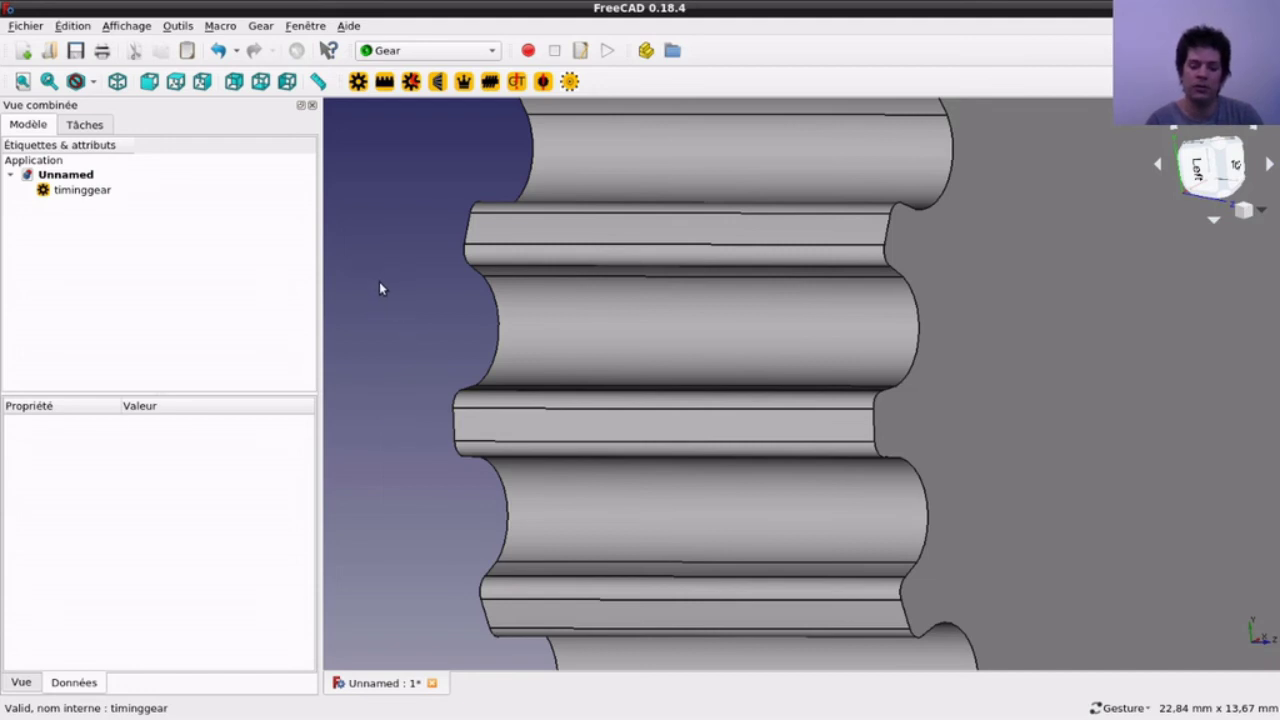
# Step: Zoom around the gt5 timing gear and select it to check its new dimensions
pyautogui.scroll(5, 379, 288)
pyautogui.scroll(-3, 379, 288)
pyautogui.scroll(-2, 379, 288)
pyautogui.scroll(4, 379, 288)
pyautogui.scroll(-4, 379, 288)
pyautogui.scroll(-5, 379, 288)
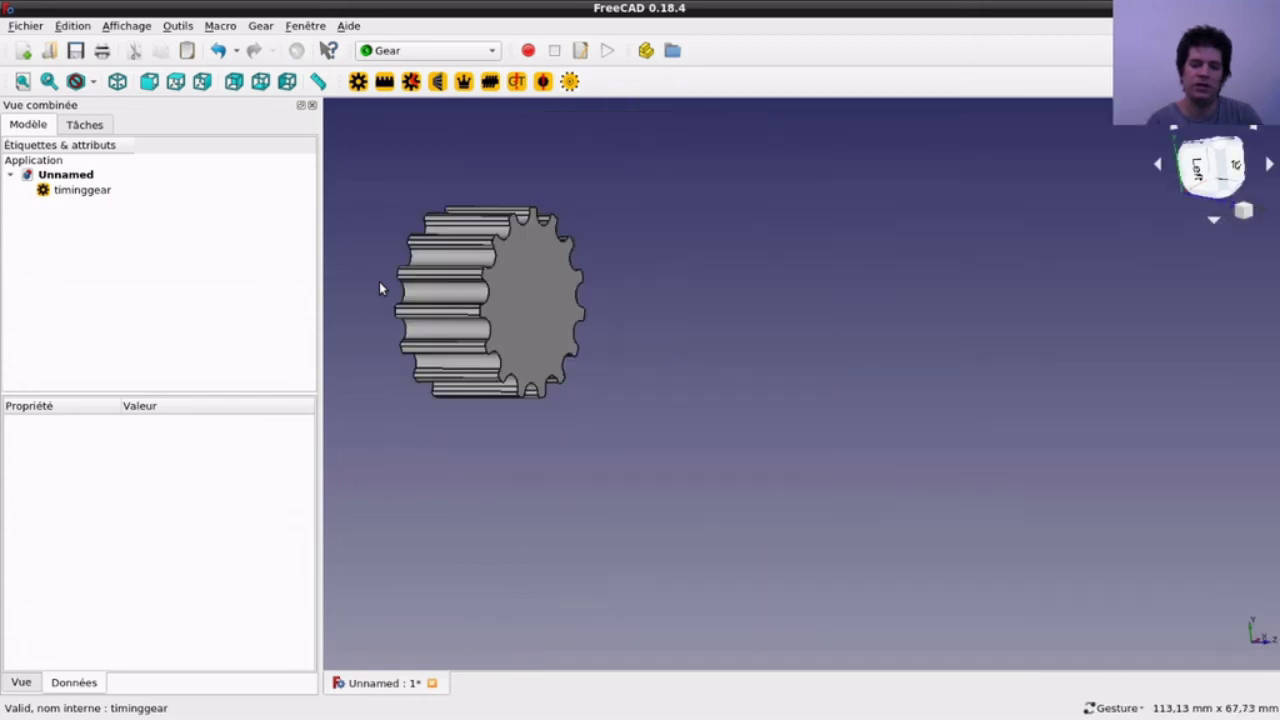
pyautogui.scroll(3, 379, 288)
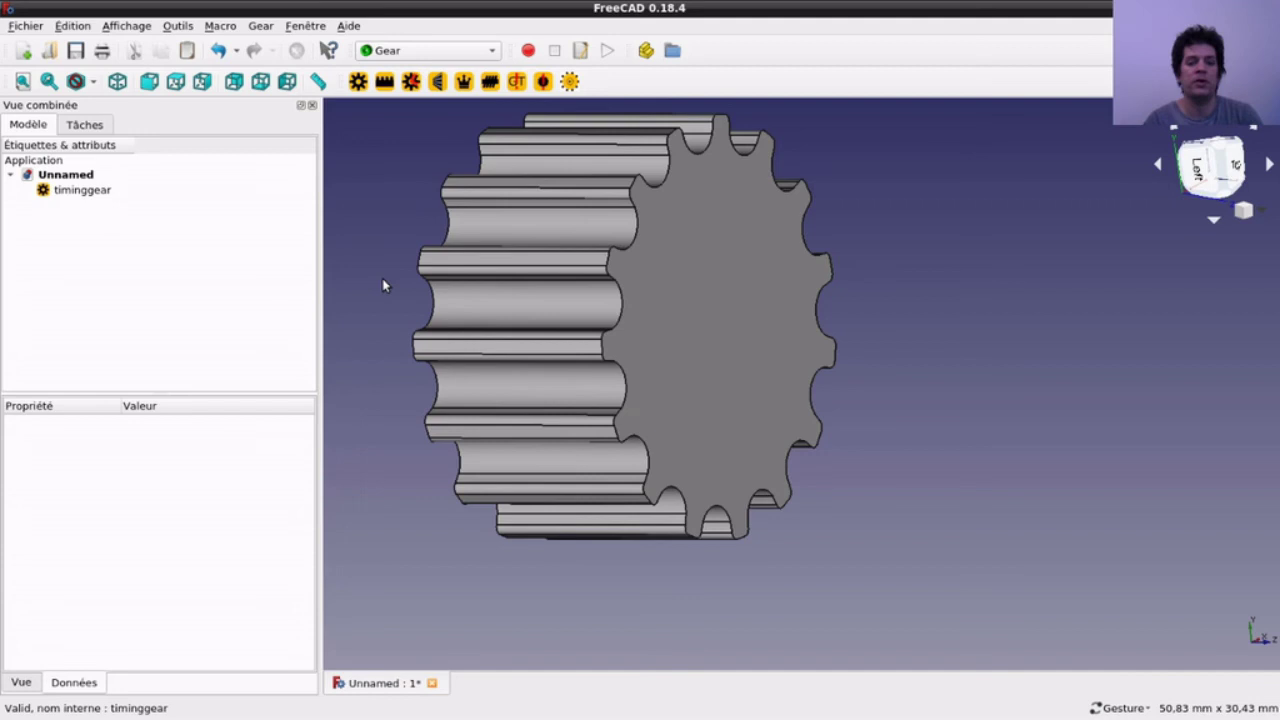
pyautogui.click(92, 193)
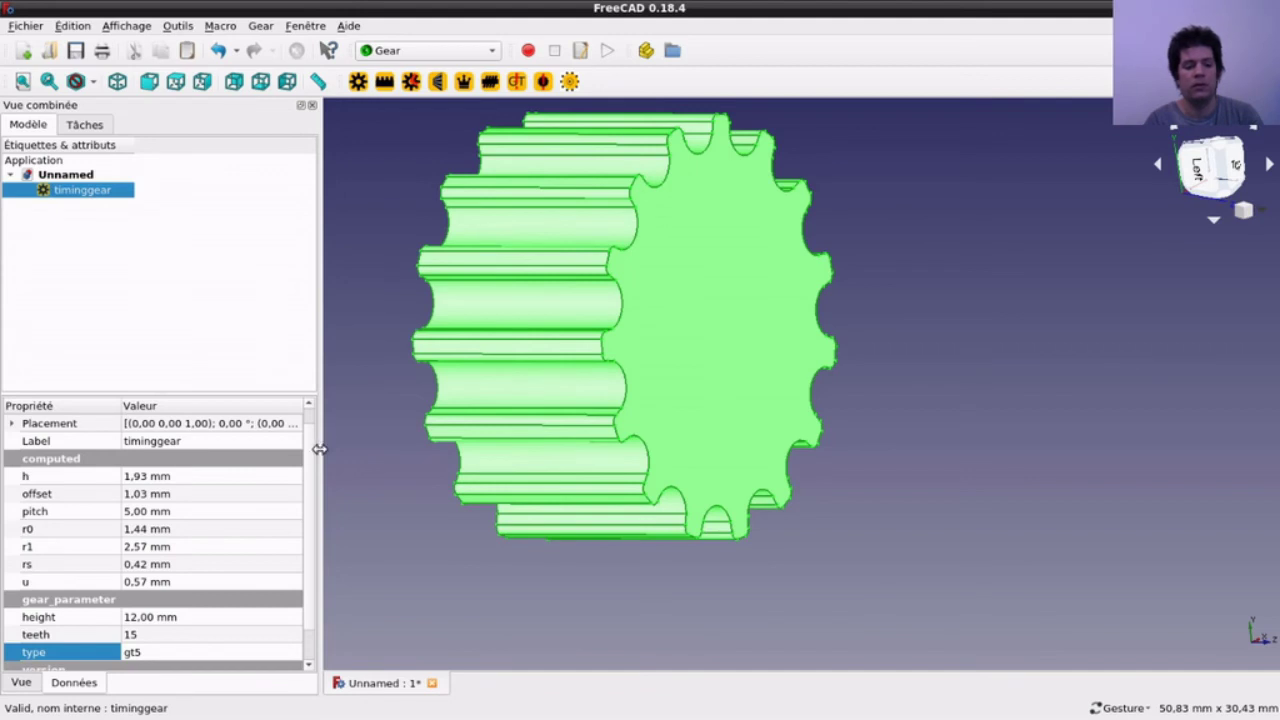
pyautogui.scroll(-1, 308, 521)
pyautogui.scroll(1, 308, 500)
pyautogui.scroll(1, 308, 452)
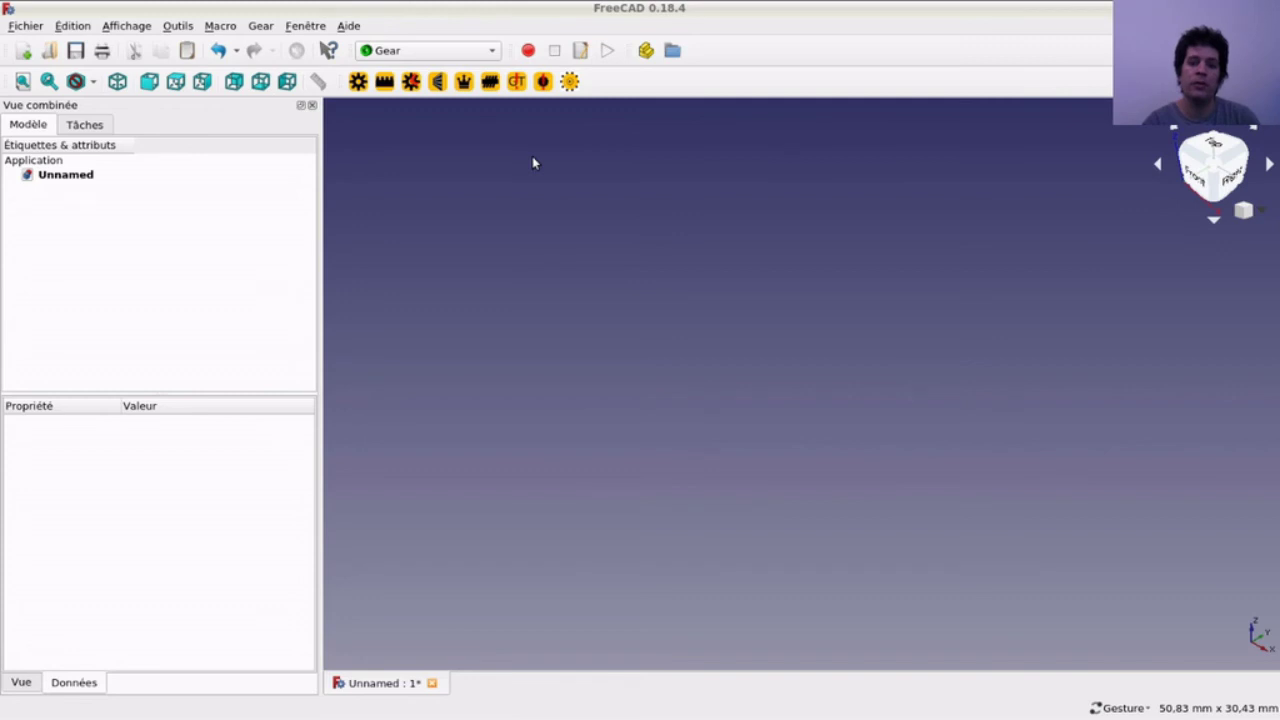
# Step: Create a 15-tooth lantern gear, view it from the top, select it and tilt to show its teeth
pyautogui.click(542, 84)
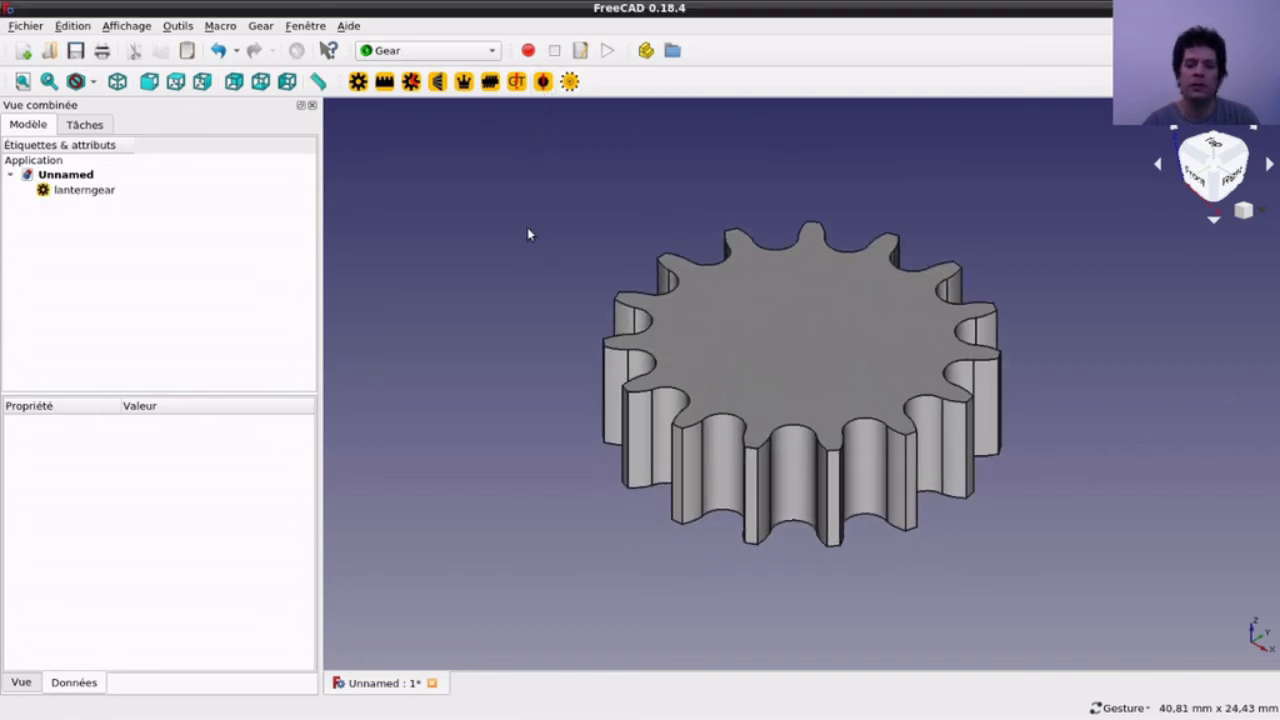
pyautogui.press('2')
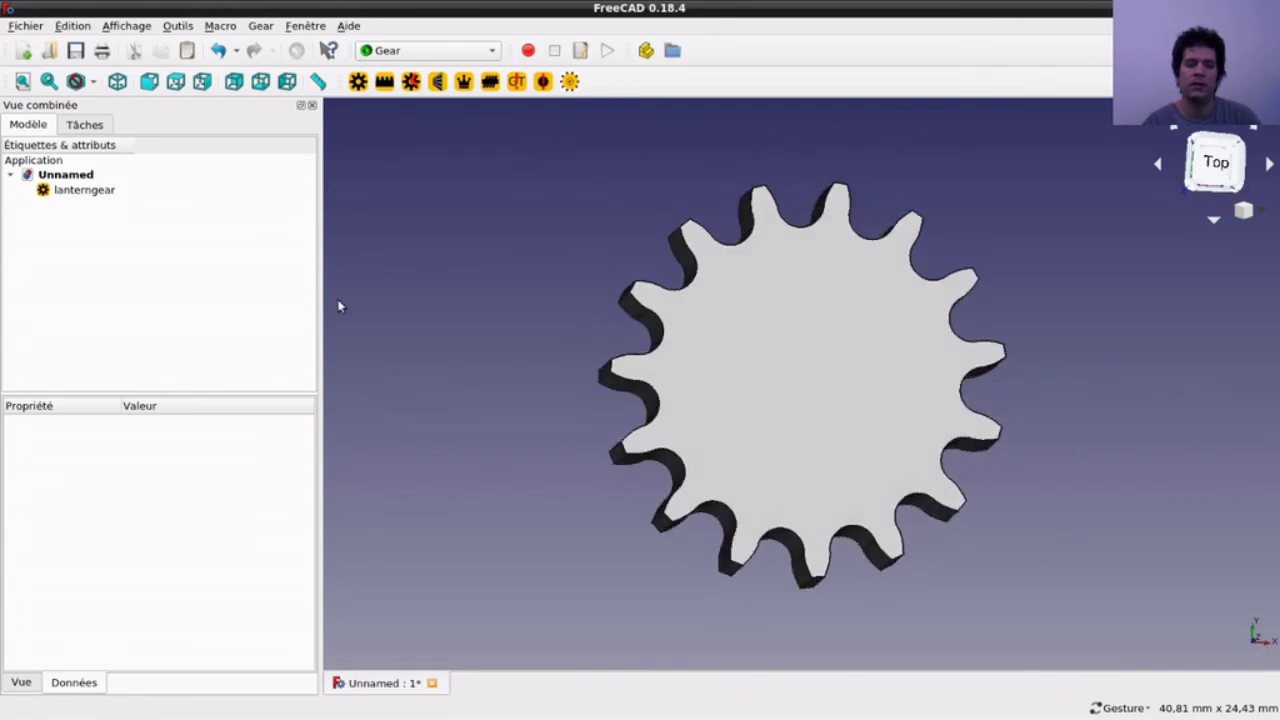
pyautogui.click(84, 190)
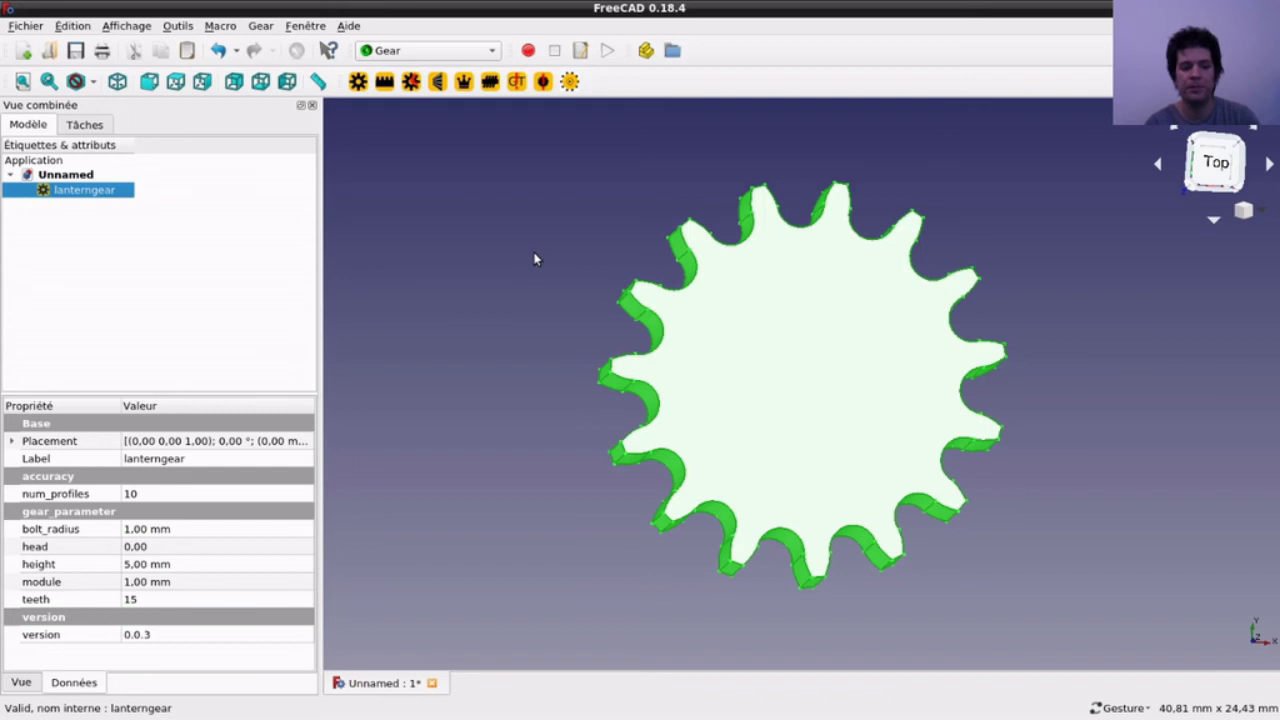
pyautogui.moveTo(535, 259); pyautogui.dragTo(517, 263)
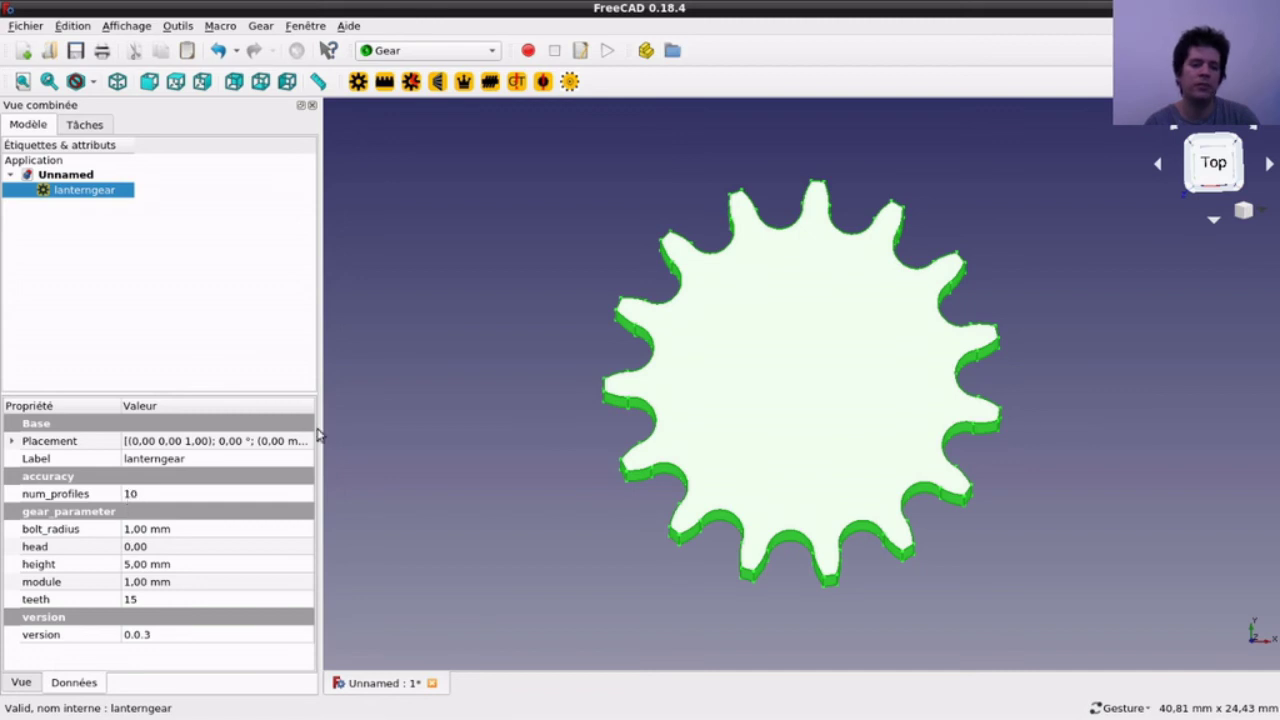
pyautogui.moveTo(567, 341); pyautogui.dragTo(668, 354)
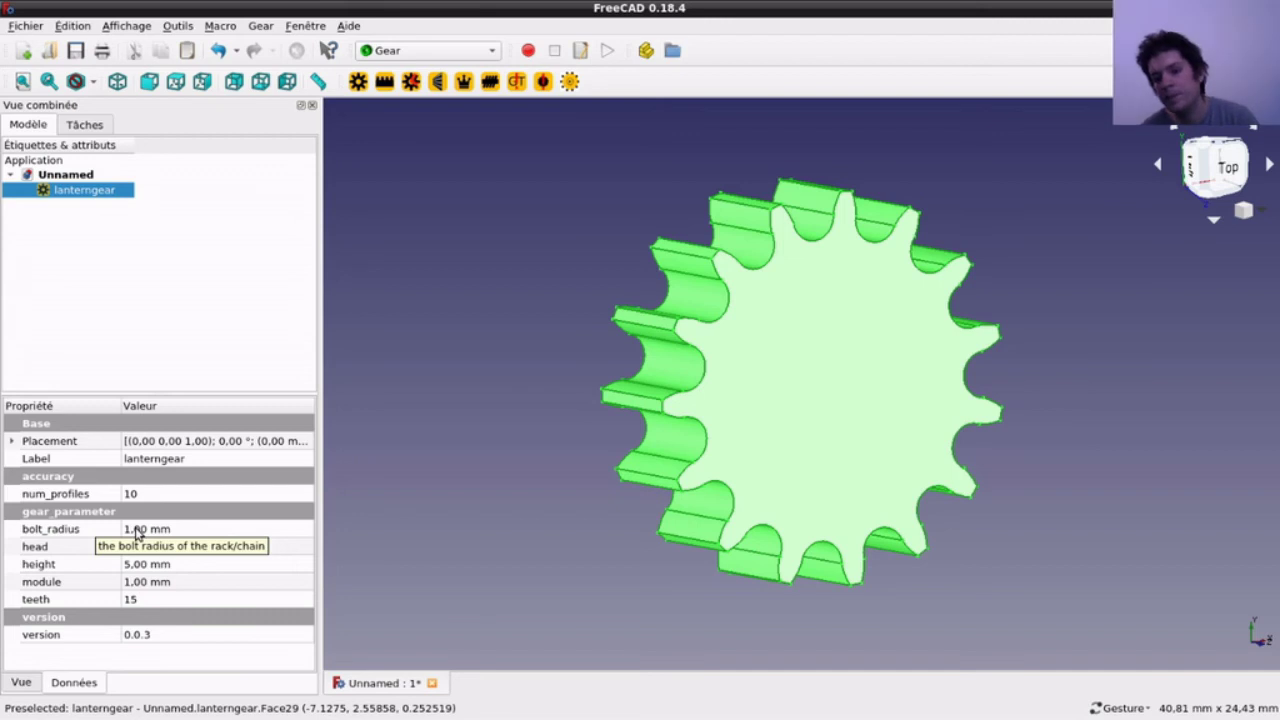
# Step: Set the lantern gear's bolt_radius to 2 and its module to 2 mm
pyautogui.click(136, 530)
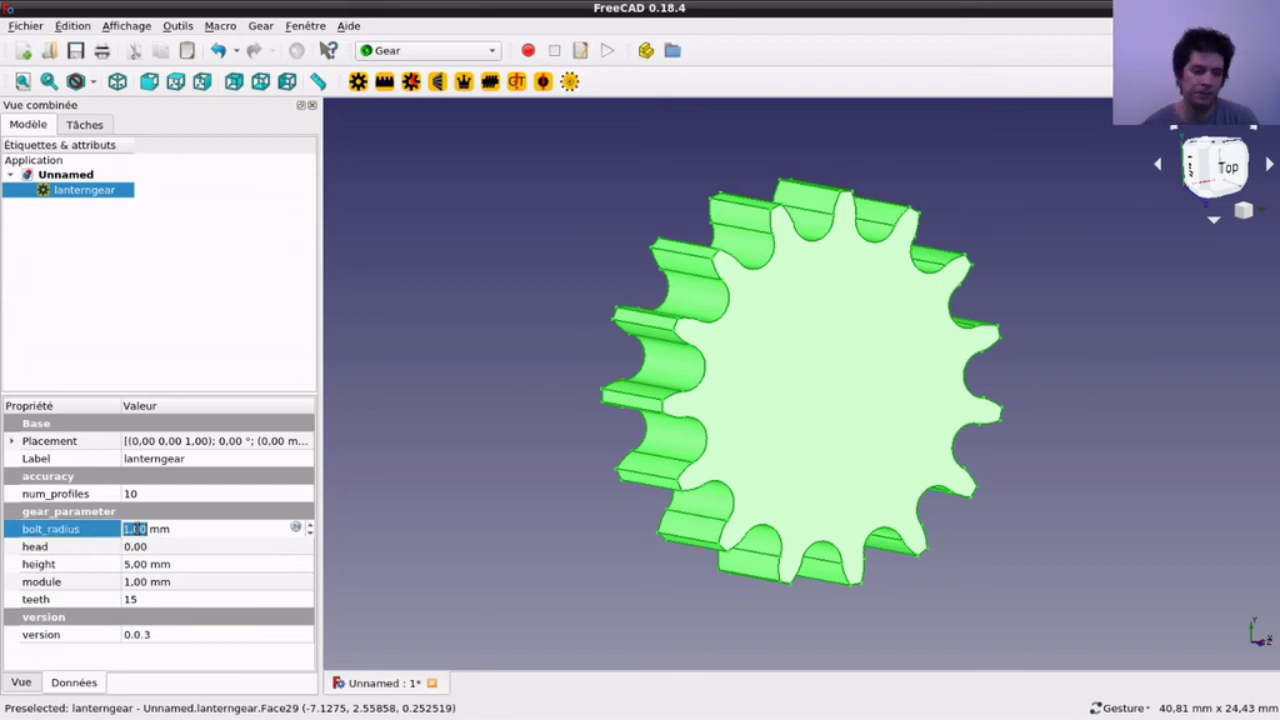
pyautogui.write('2')
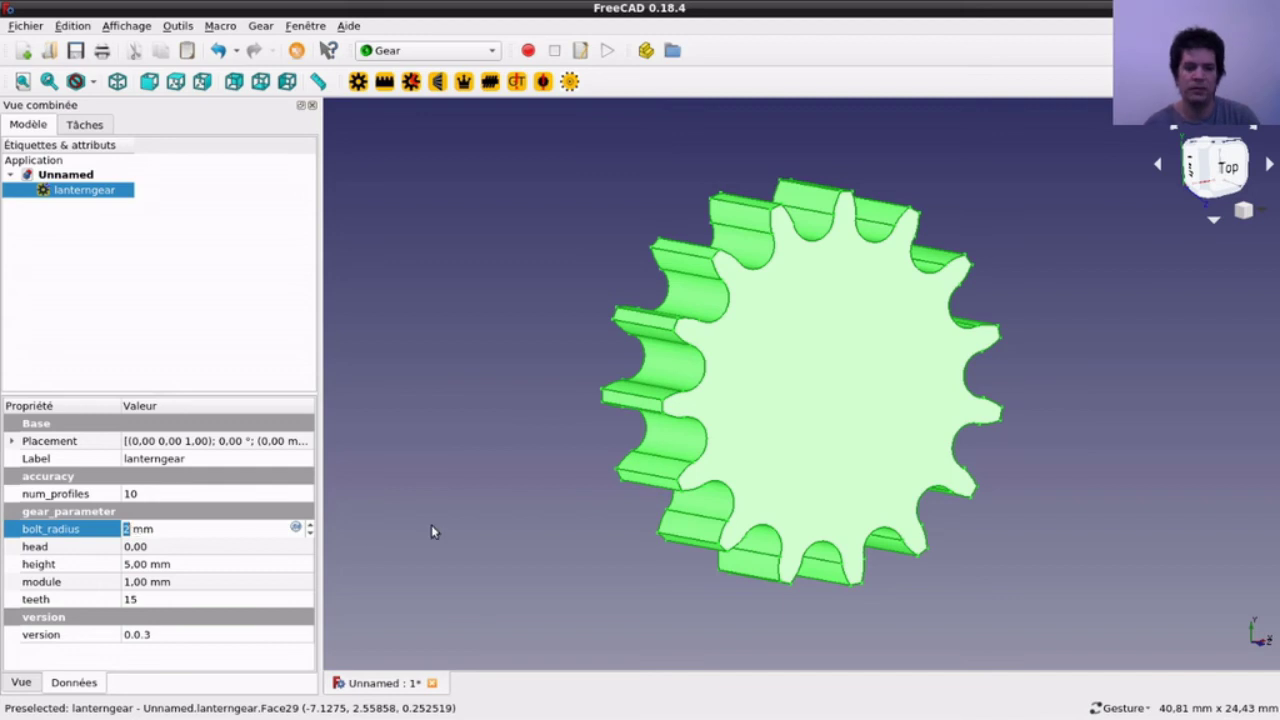
pyautogui.click(431, 525)
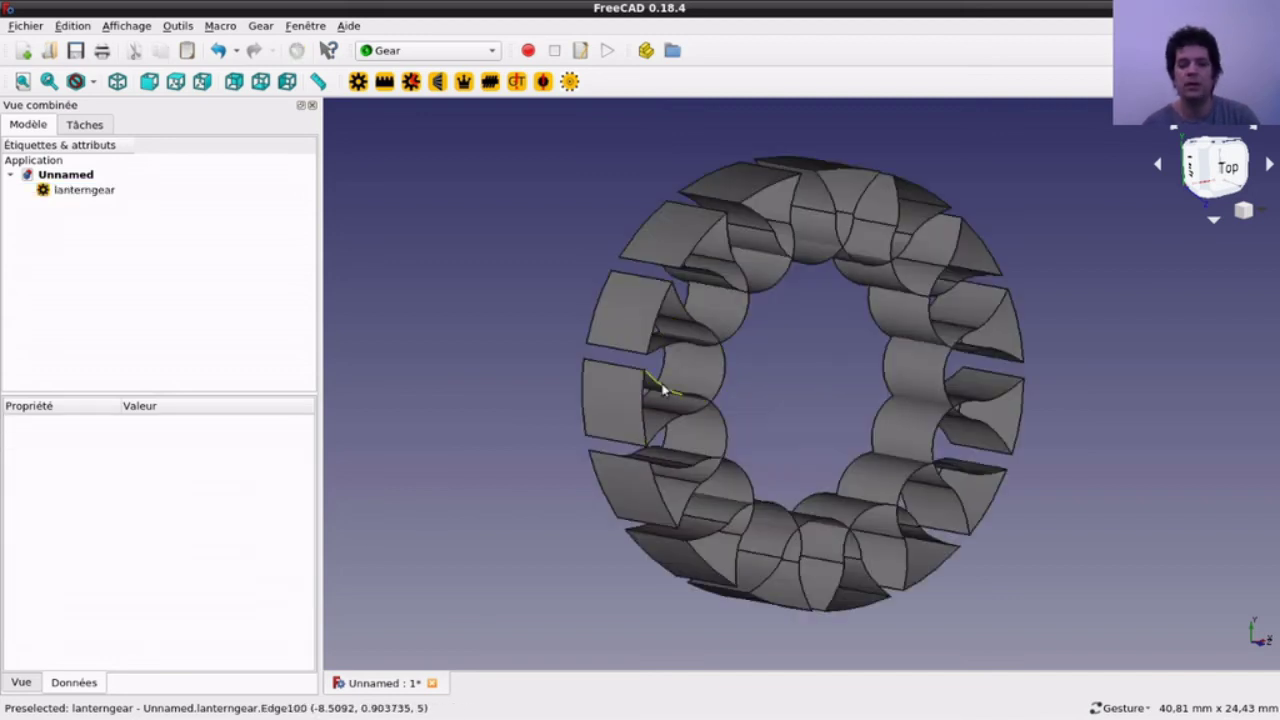
pyautogui.click(94, 192)
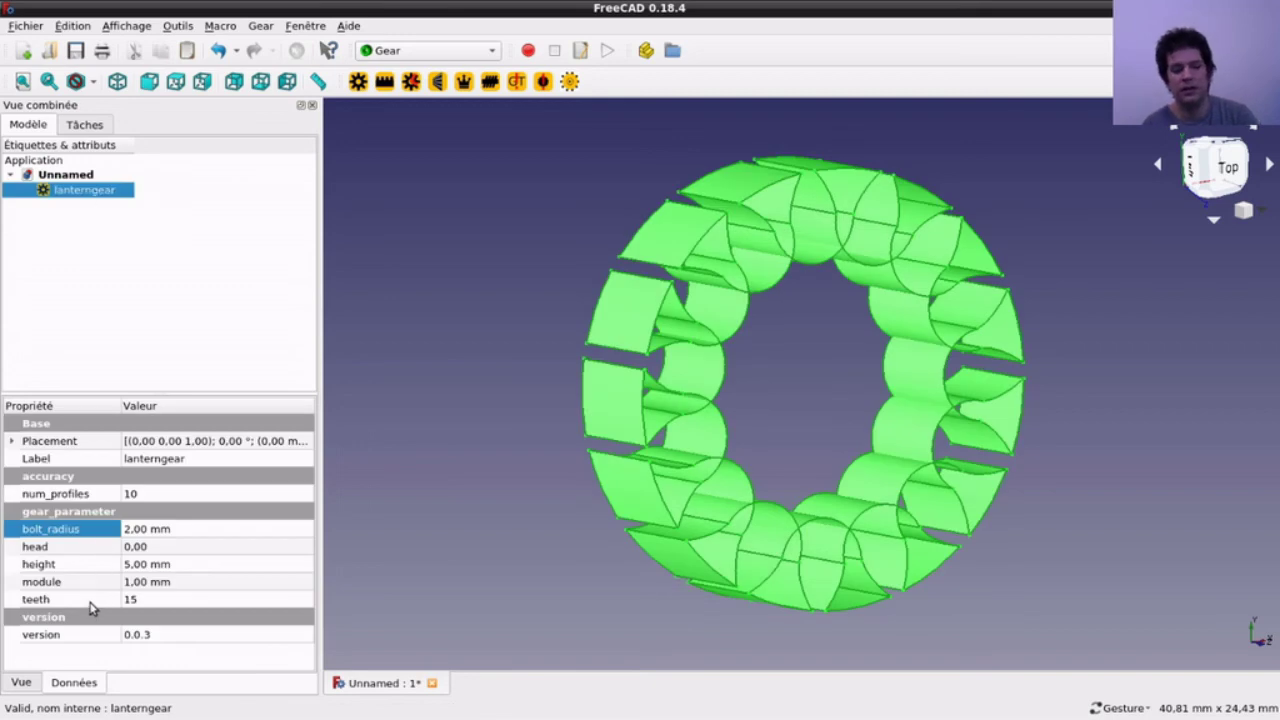
pyautogui.click(130, 585)
pyautogui.write('2')
pyautogui.click(358, 559)
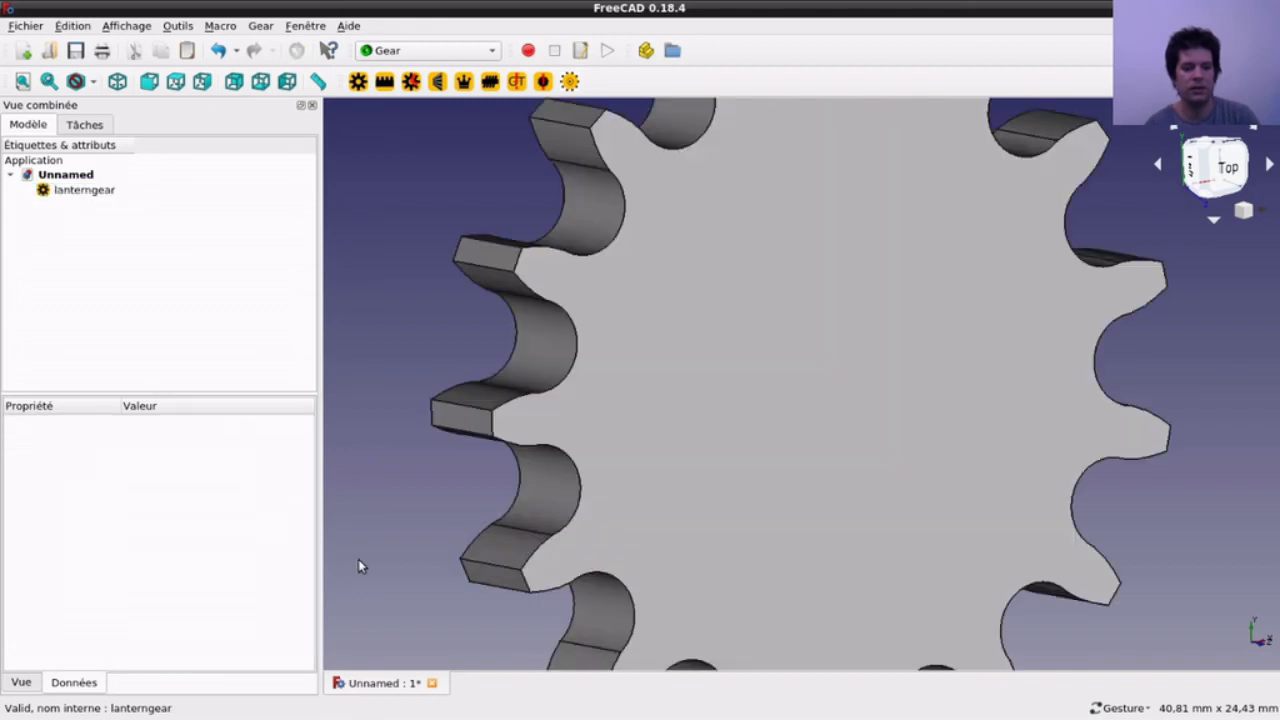
# Step: Reduce the lantern gear's bolt_radius to 1 mm
pyautogui.click(96, 192)
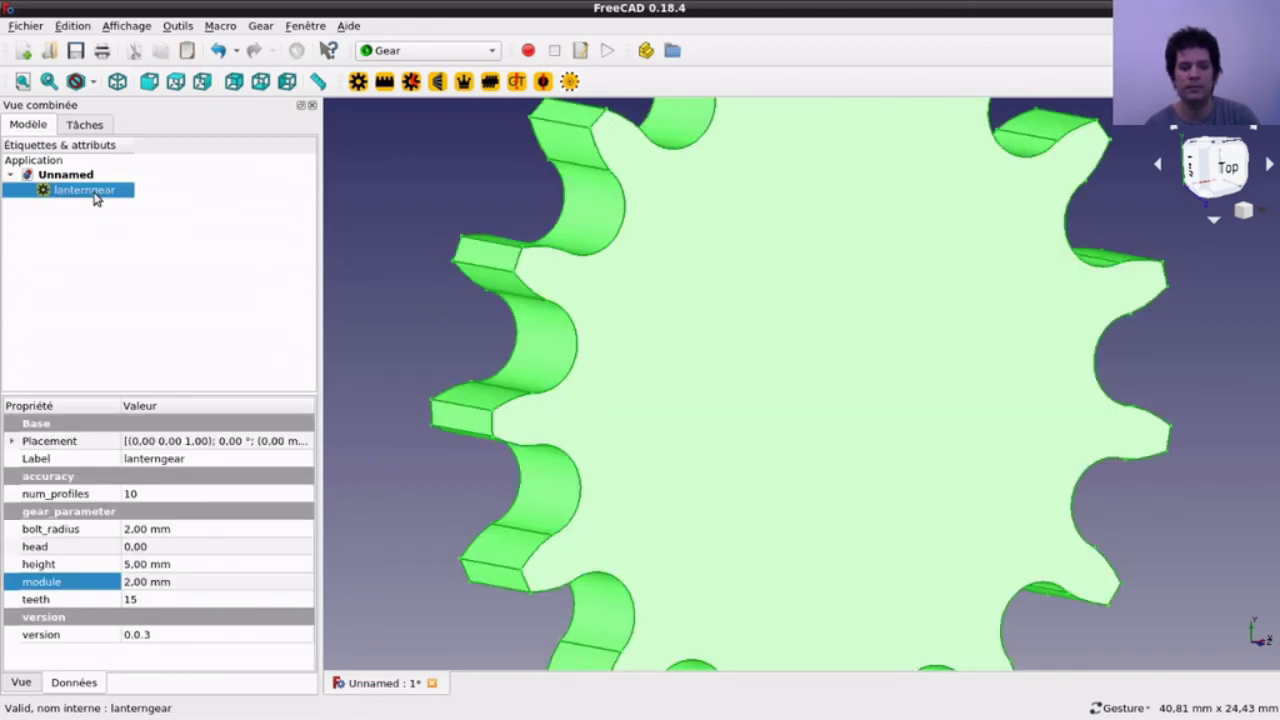
pyautogui.click(157, 533)
pyautogui.write('1')
pyautogui.click(354, 479)
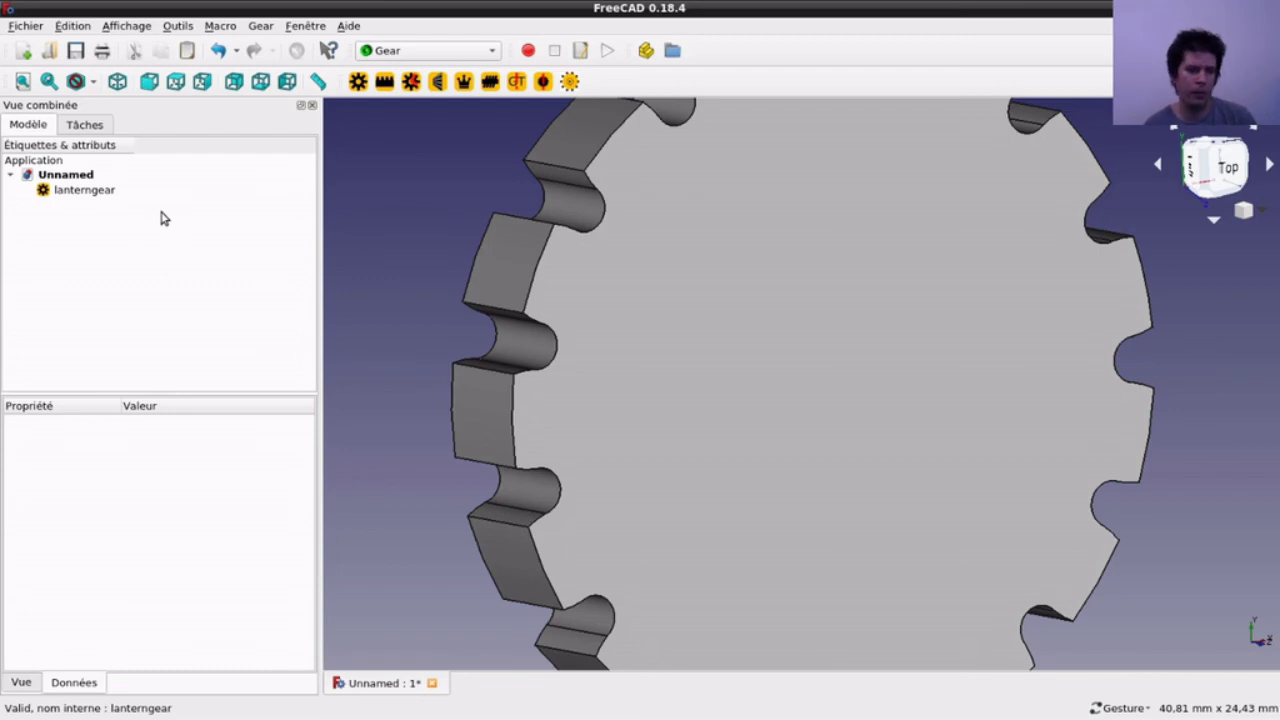
# Step: Raise the lantern gear's head value to 1 and recompute
pyautogui.click(72, 194)
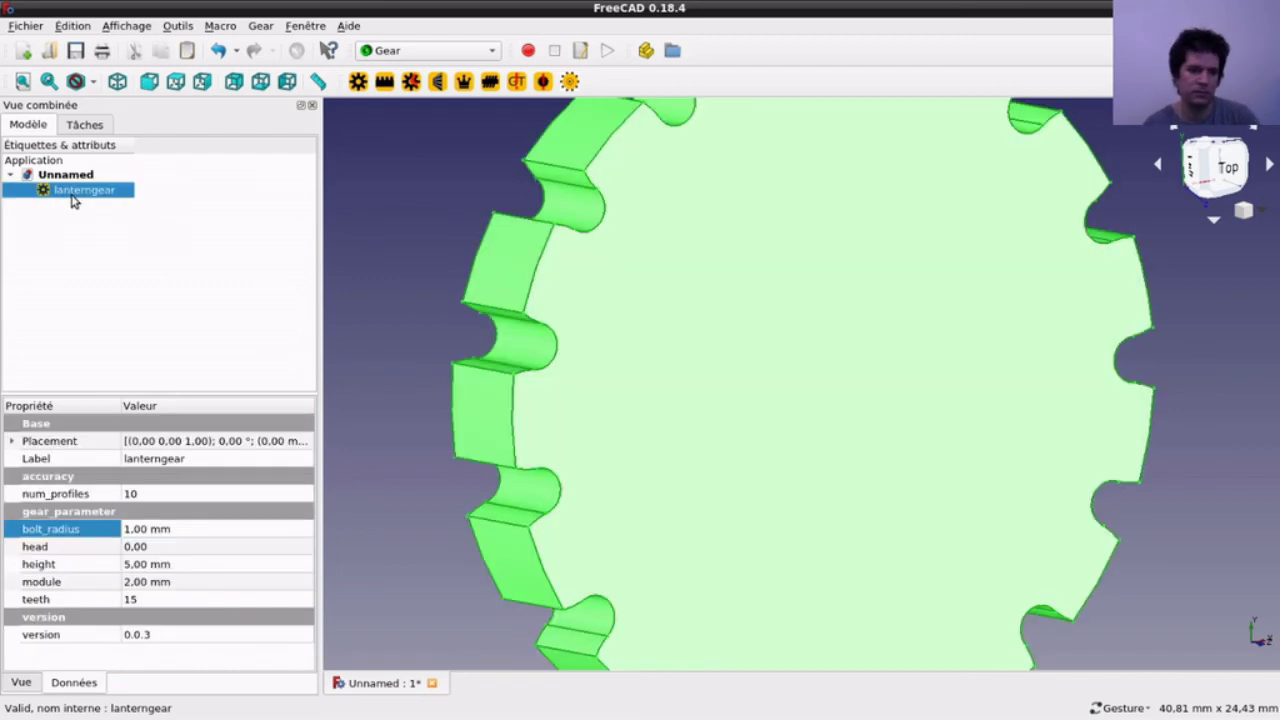
pyautogui.click(164, 553)
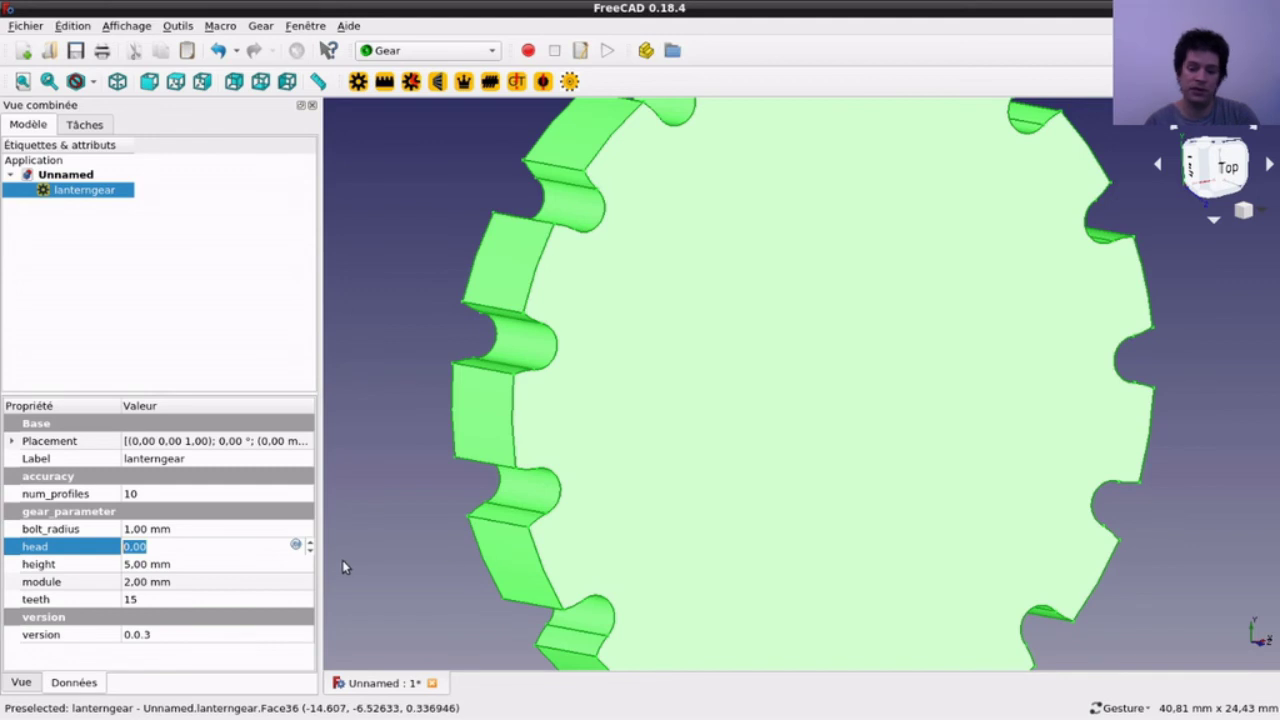
pyautogui.press('Up')
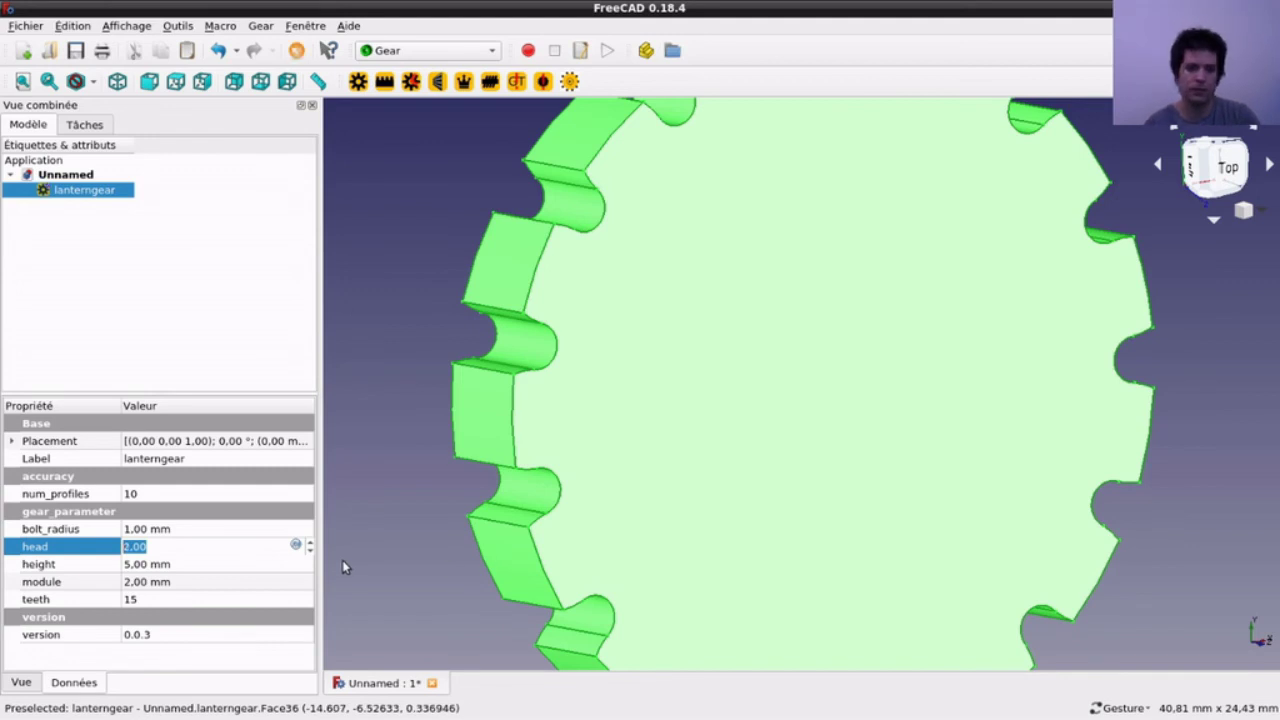
pyautogui.click(367, 556)
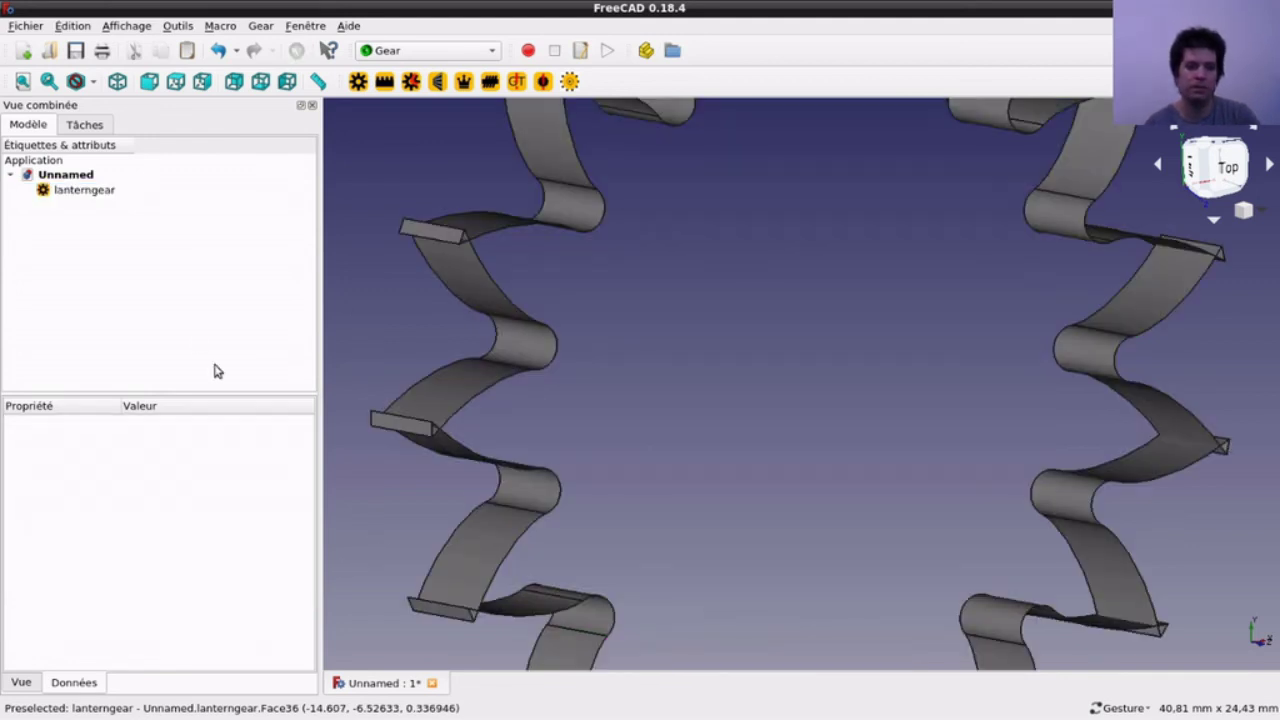
pyautogui.click(65, 193)
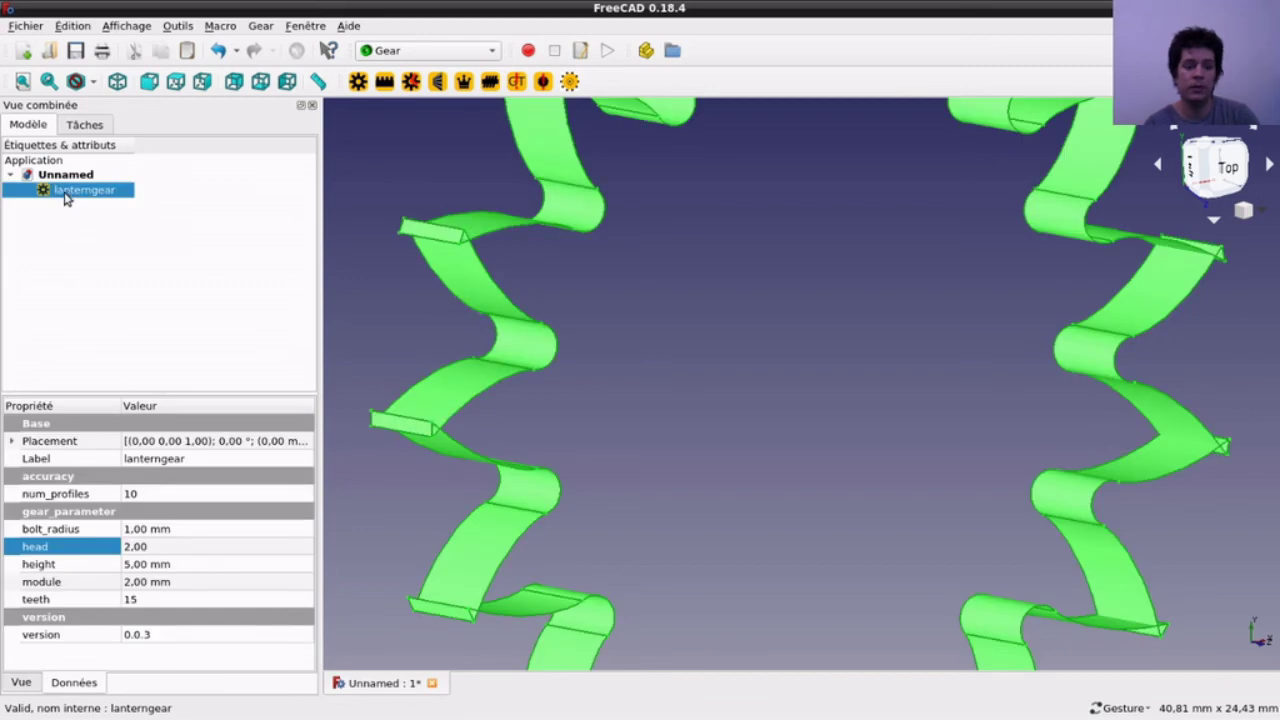
pyautogui.doubleClick(147, 549)
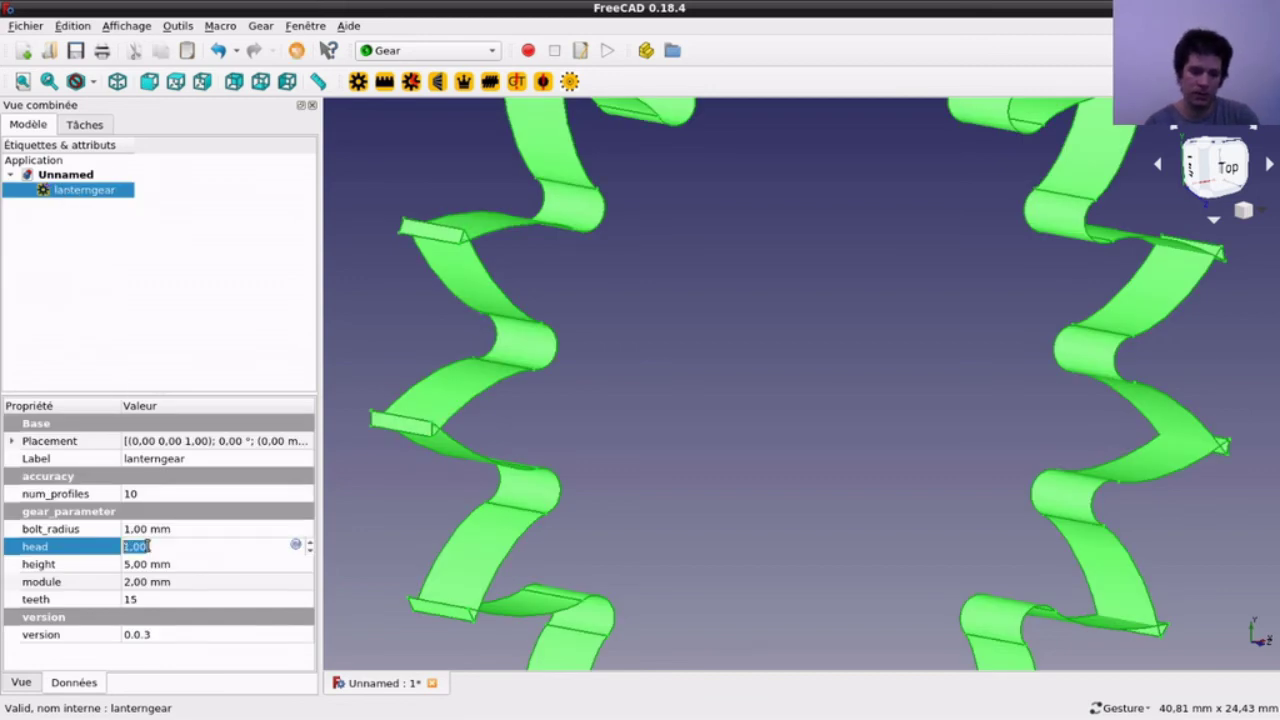
pyautogui.click(367, 520)
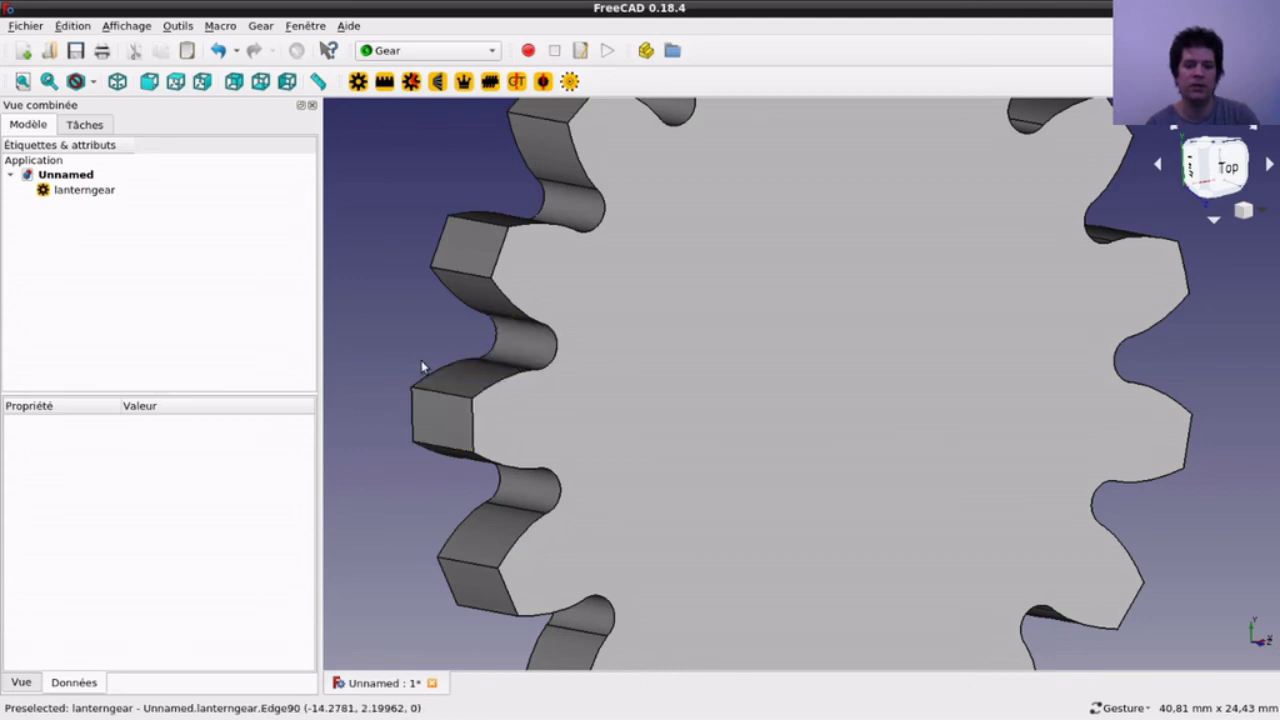
# Step: Set the lantern gear's height to 10 mm and recompute
pyautogui.click(110, 194)
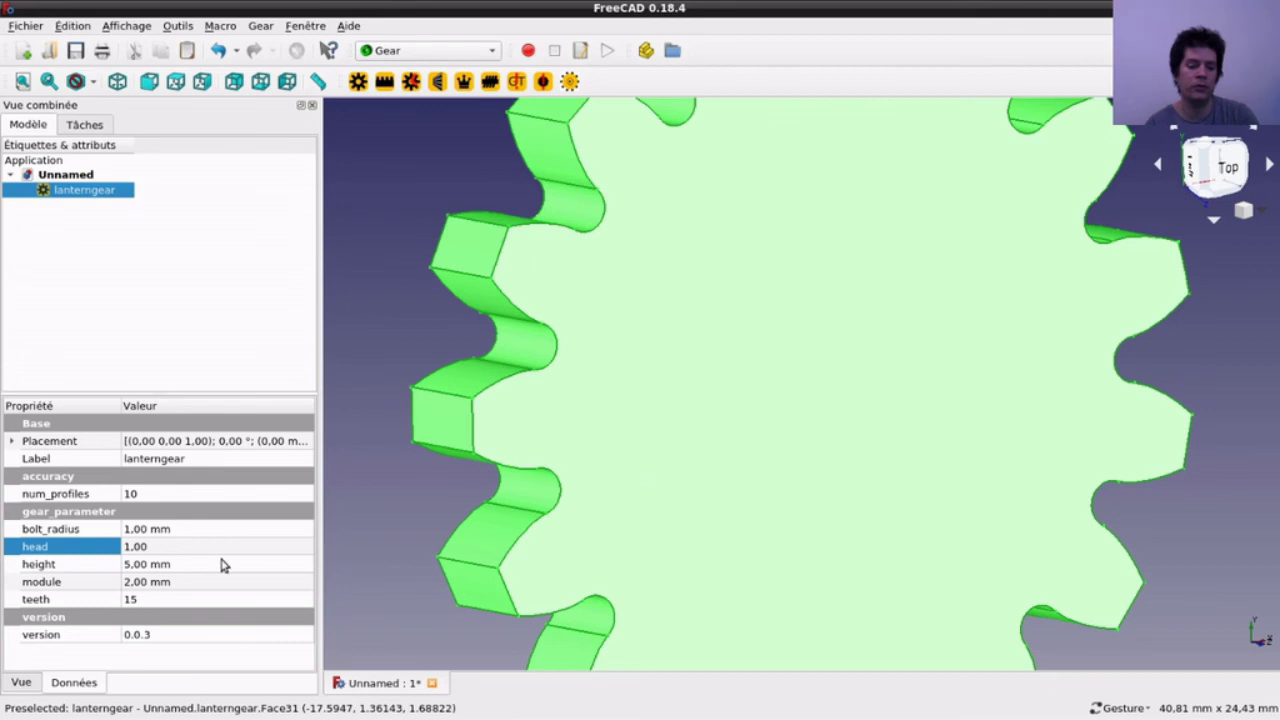
pyautogui.click(187, 566)
pyautogui.write('10')
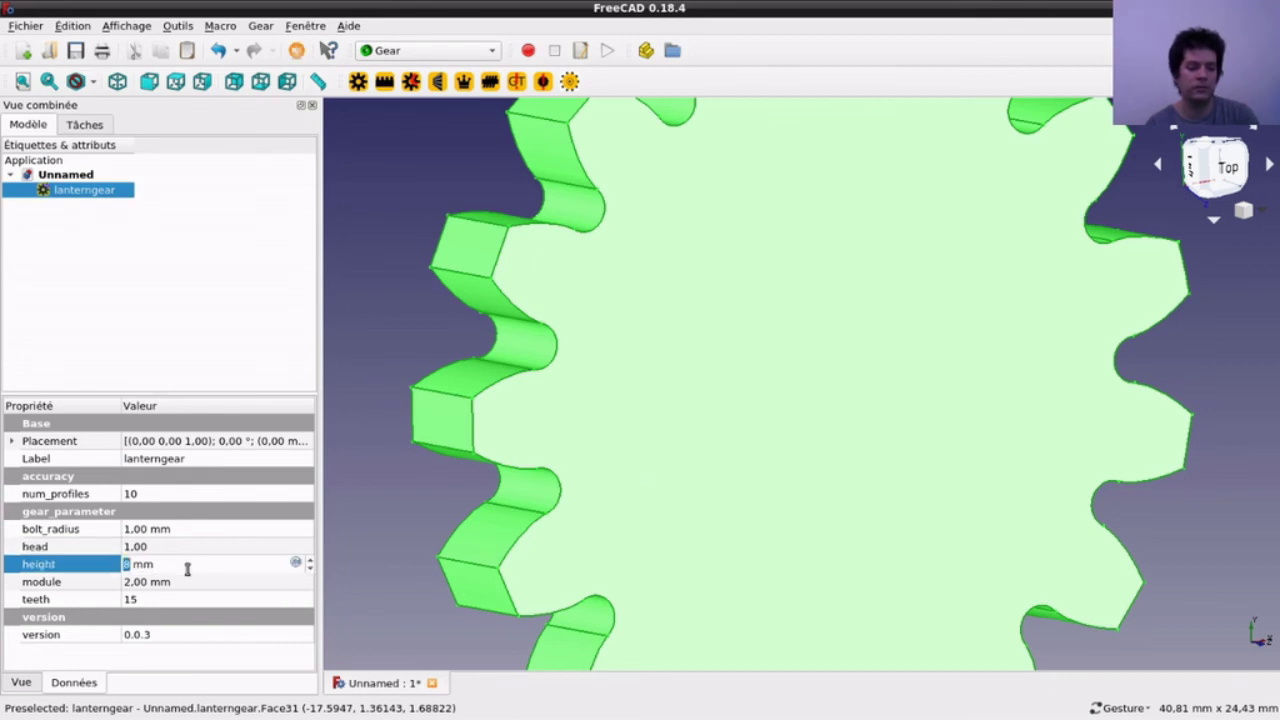
pyautogui.click(415, 497)
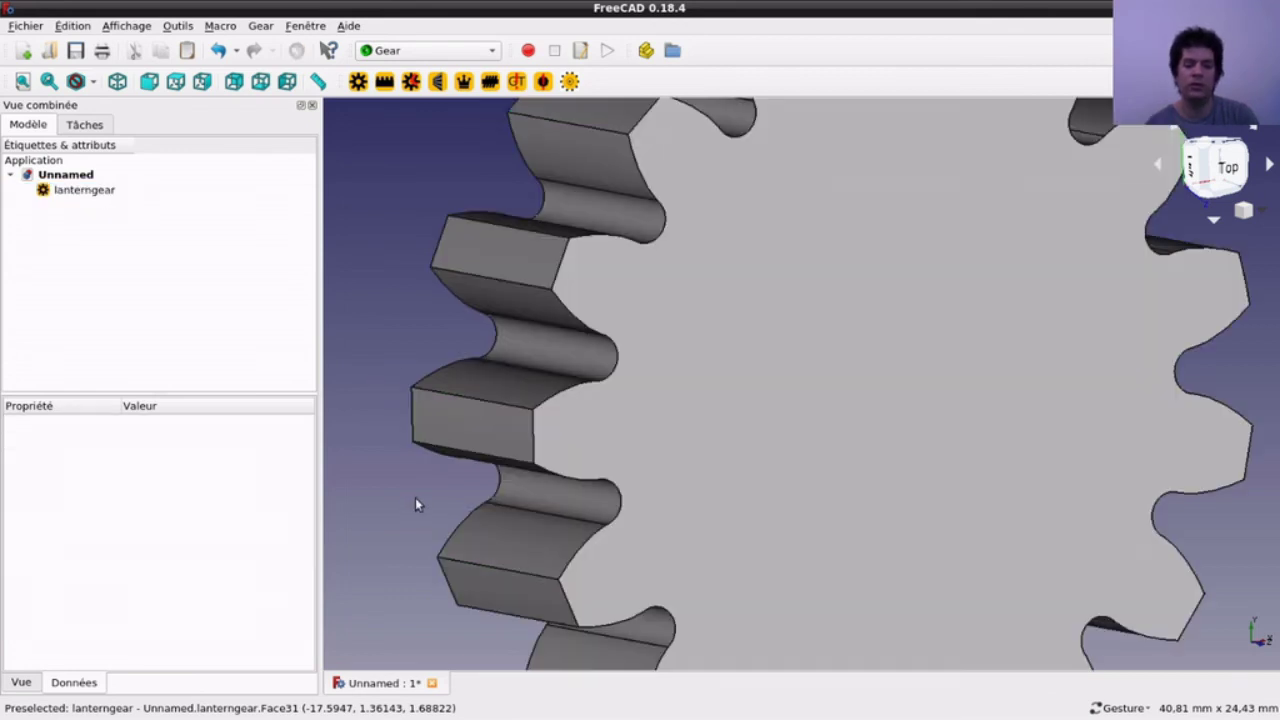
pyautogui.click(88, 190)
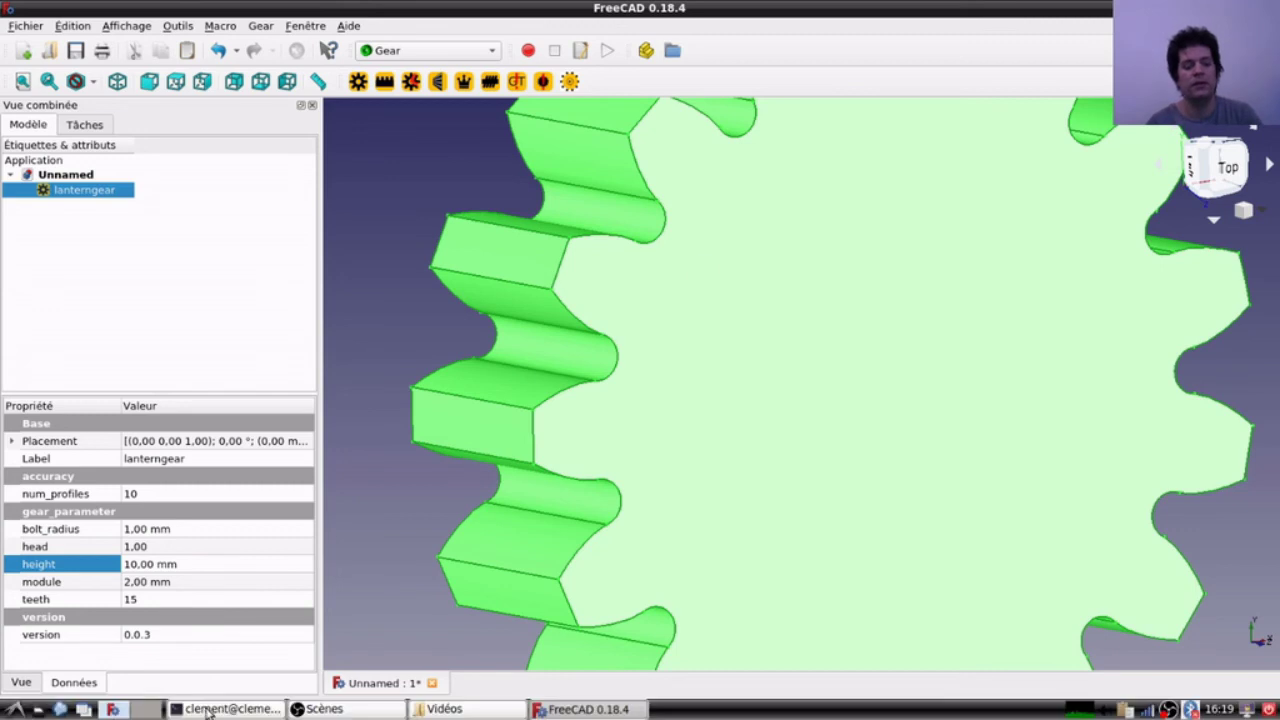
pyautogui.click(338, 708)
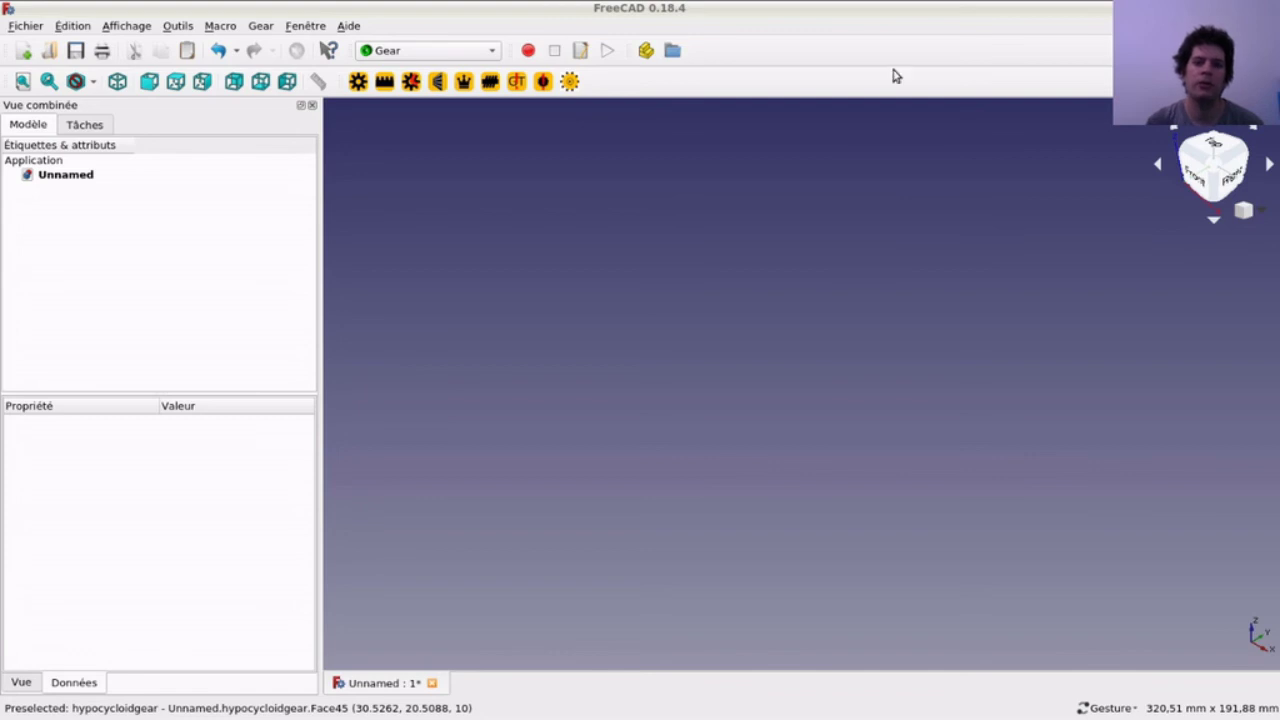
# Step: Create a hypocycloid gear with pins and scroll through its properties (42 teeth, 66 pin circle radius)
pyautogui.click(572, 83)
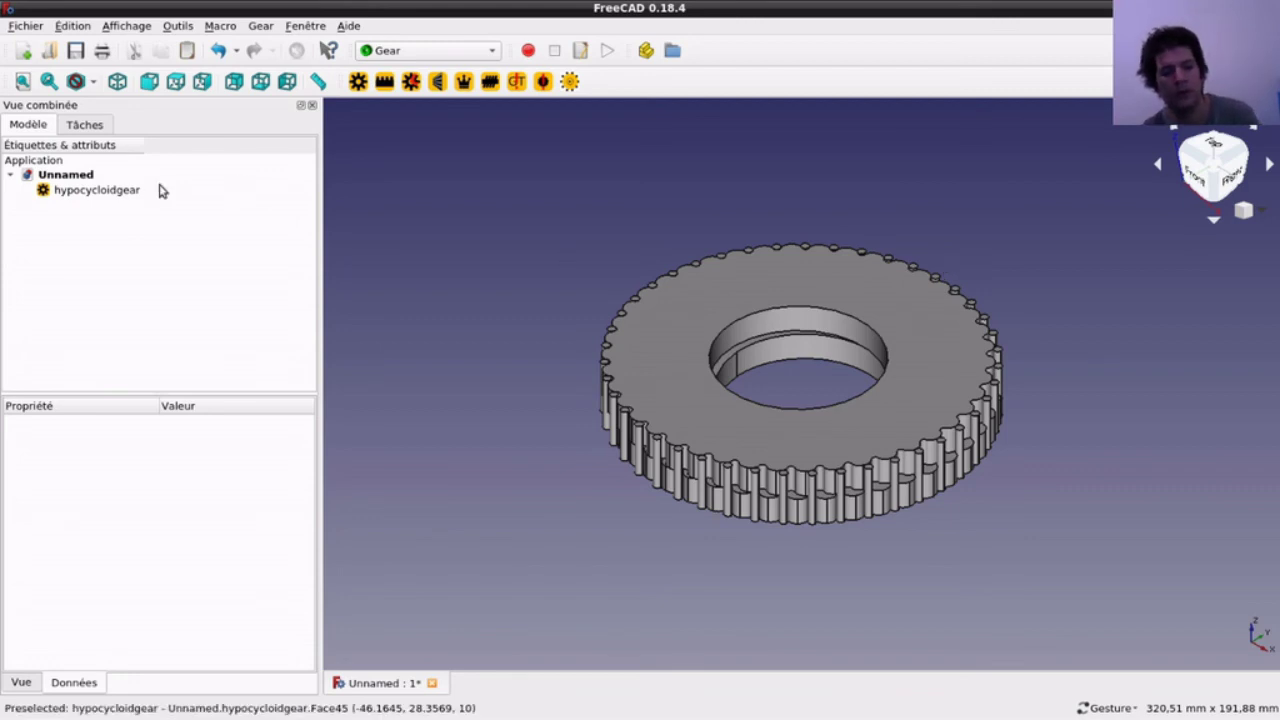
pyautogui.click(117, 191)
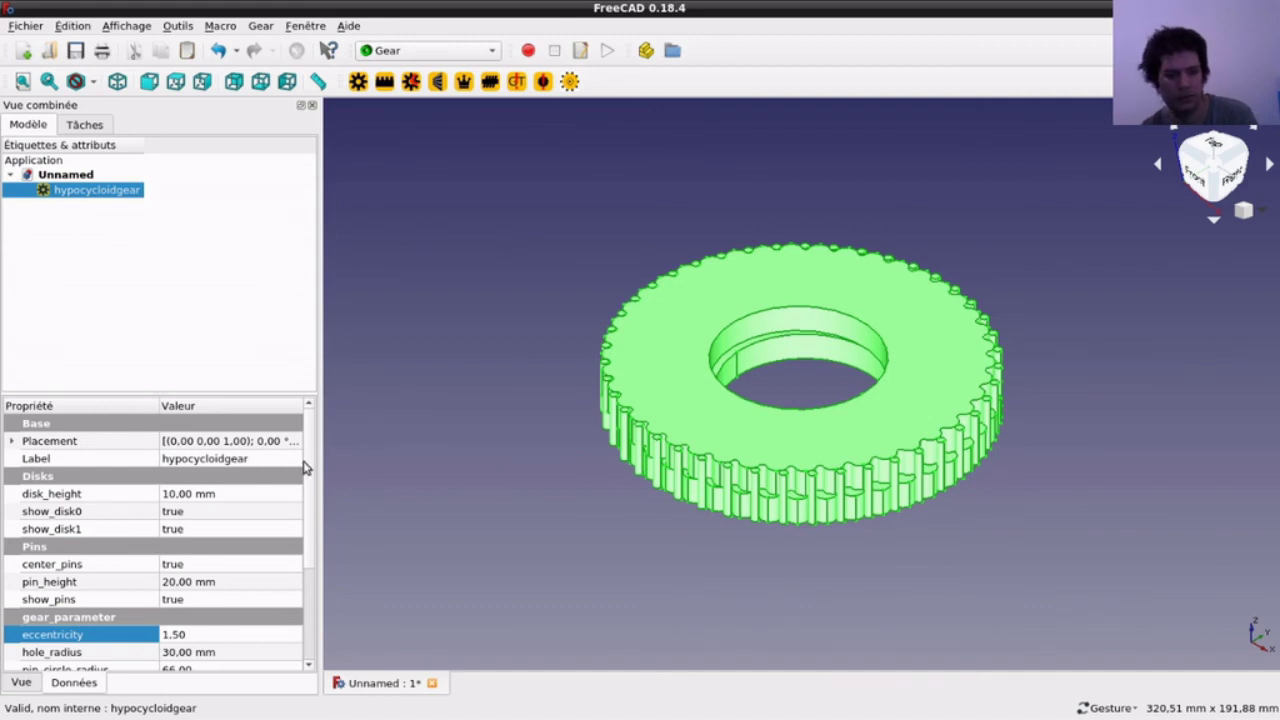
pyautogui.moveTo(310, 462); pyautogui.dragTo(318, 540)
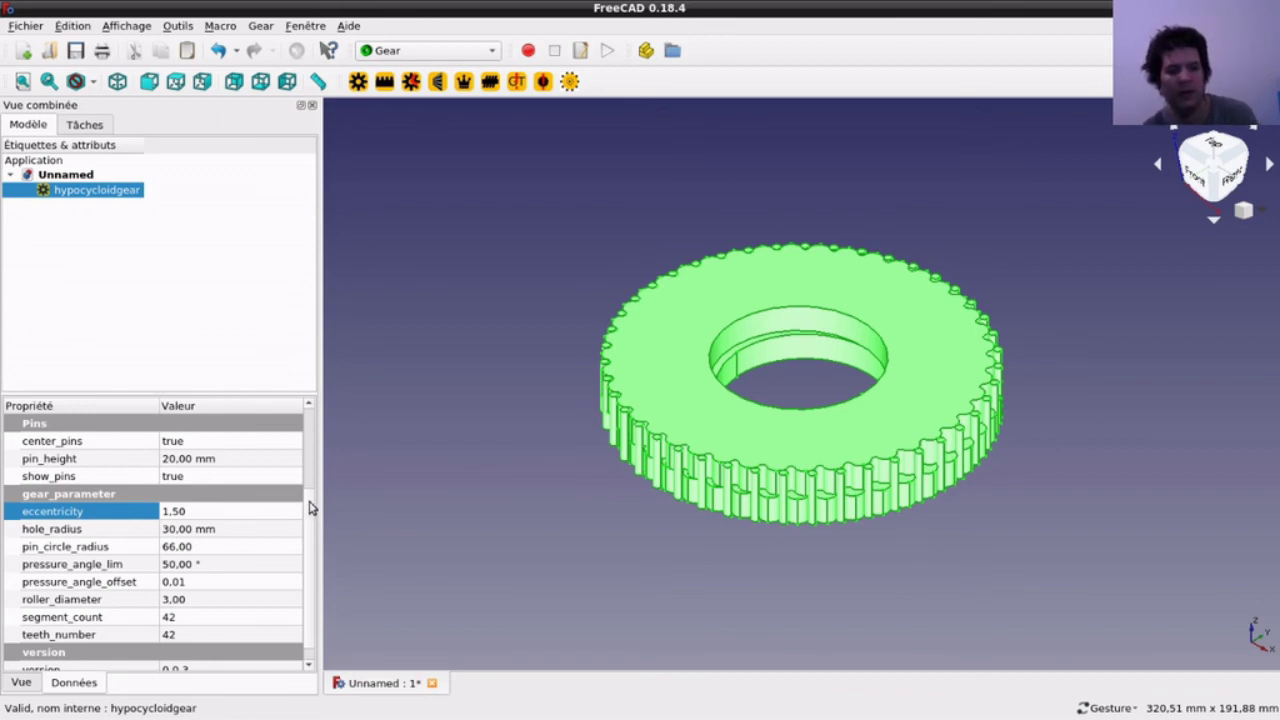
pyautogui.moveTo(309, 526); pyautogui.dragTo(309, 453)
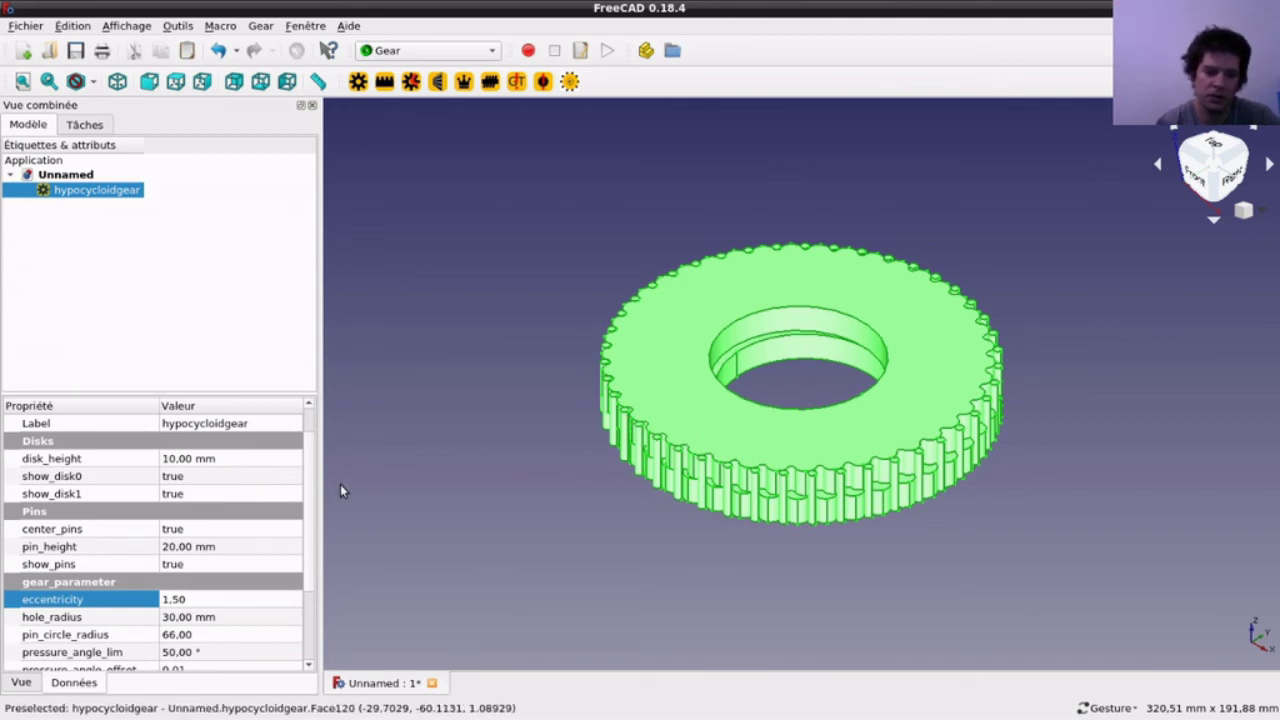
# Step: Set show_disk0 to false to hide the main cam disk and expose the pins
pyautogui.click(209, 481)
pyautogui.click(209, 481)
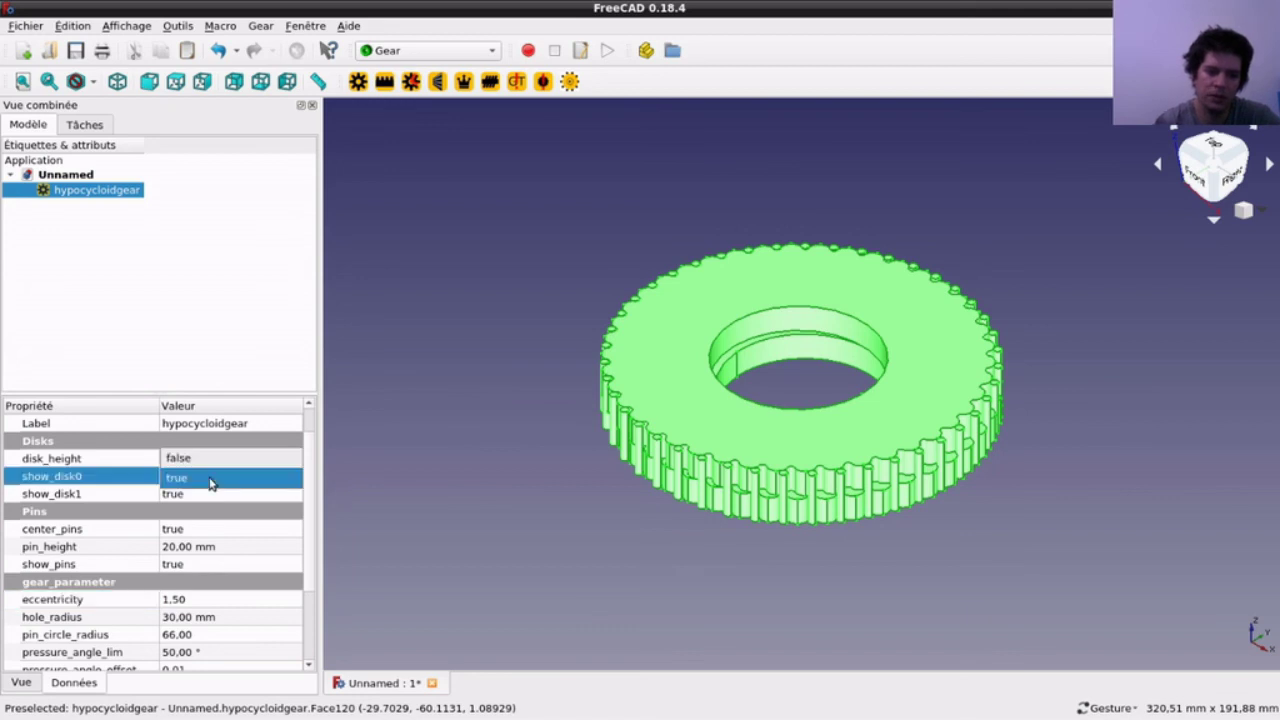
pyautogui.click(202, 461)
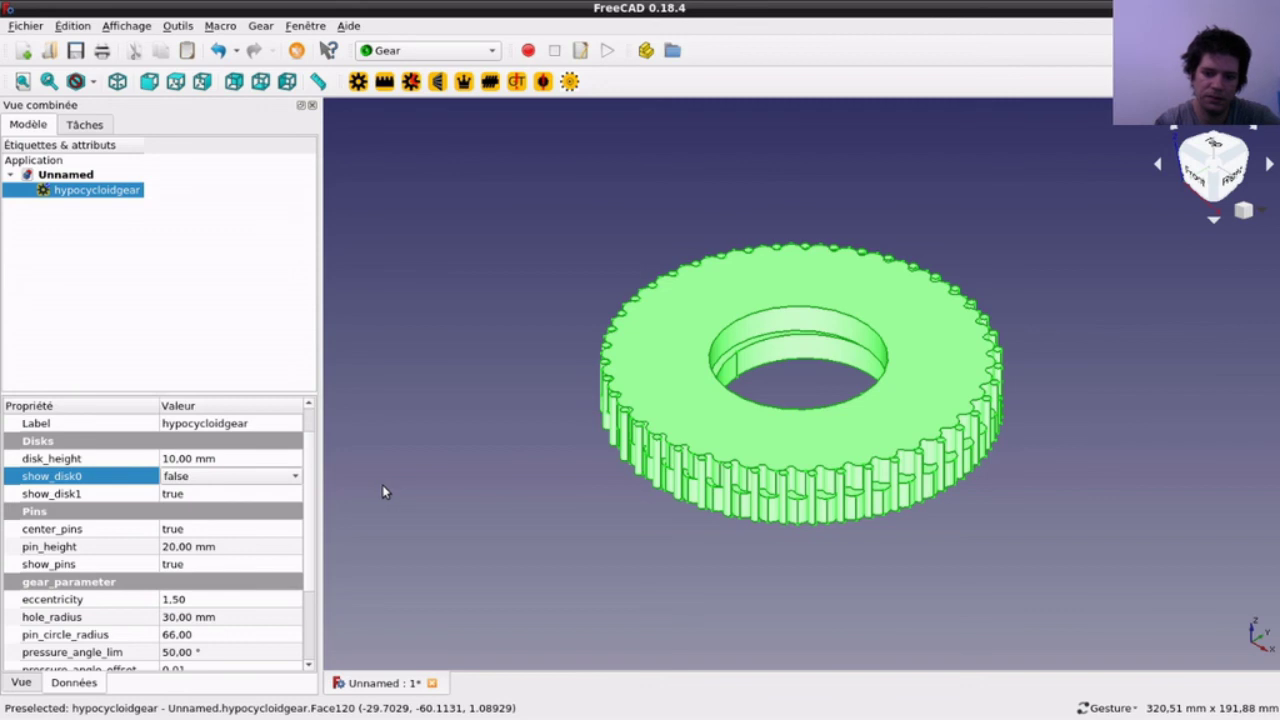
pyautogui.click(384, 491)
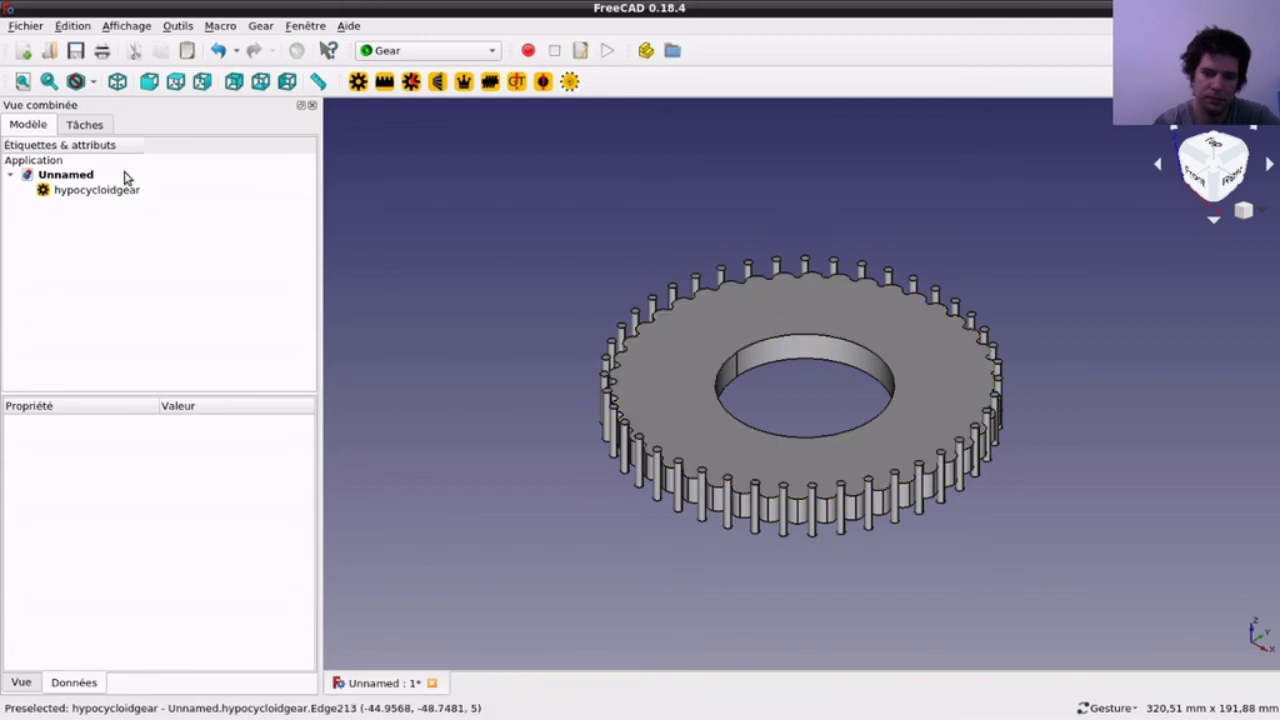
# Step: Reselect the hypocycloid gear and set show_disk0 back to true
pyautogui.click(90, 196)
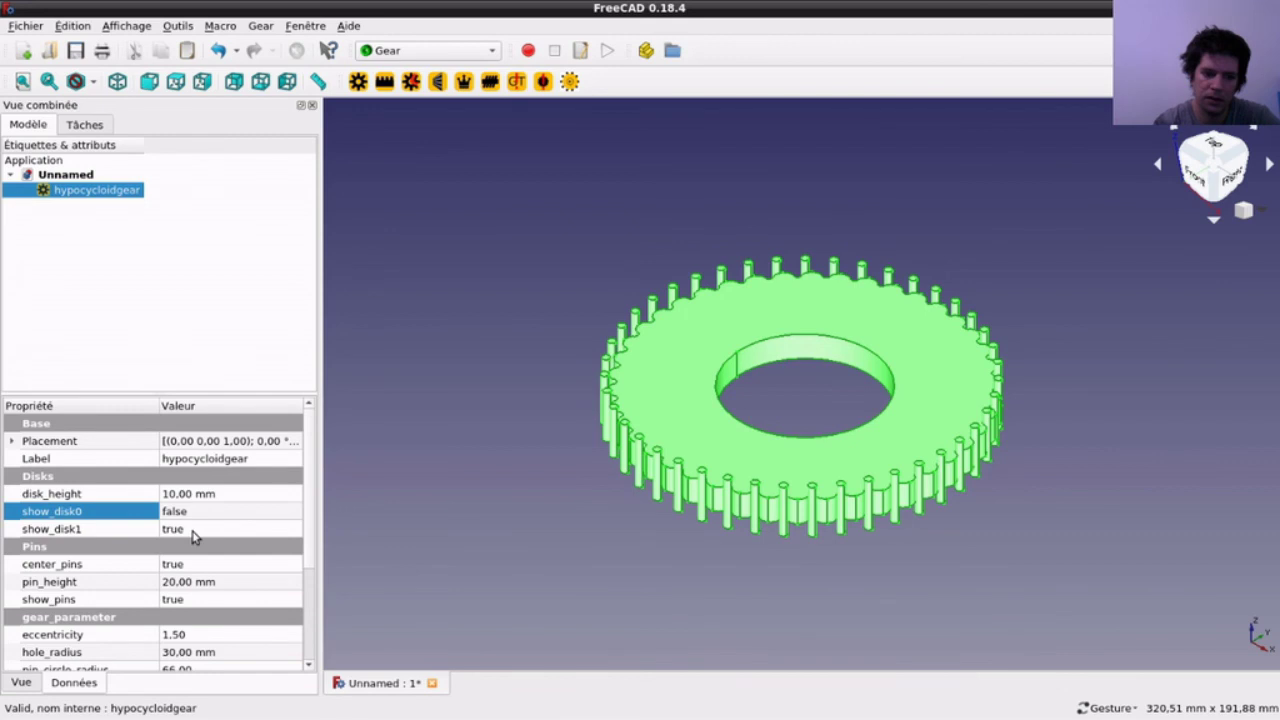
pyautogui.moveTo(189, 514)
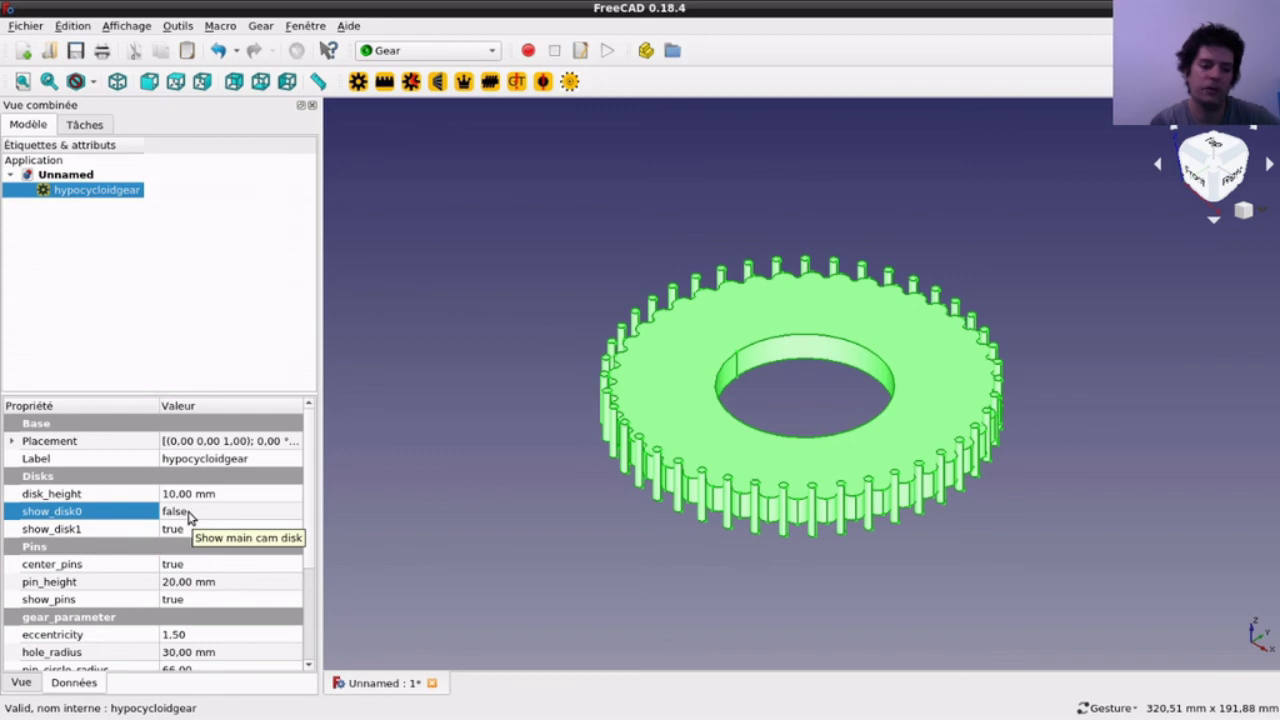
pyautogui.click(190, 512)
pyautogui.click(190, 512)
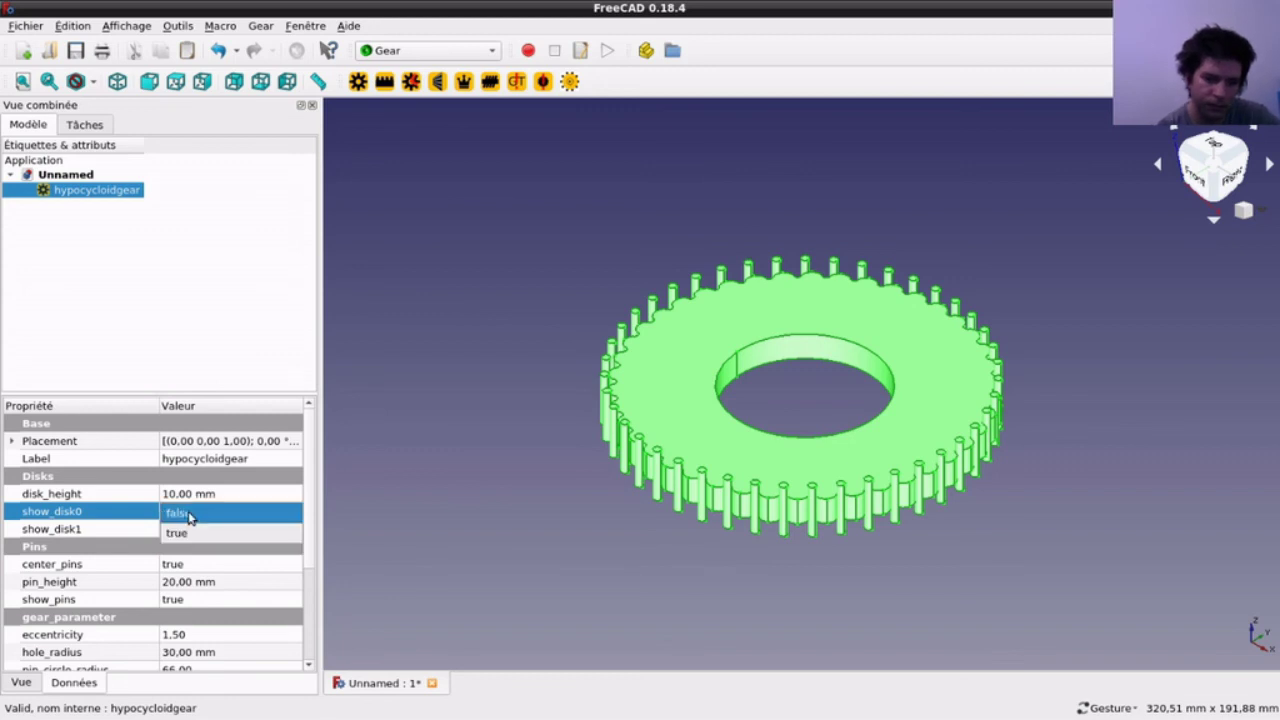
pyautogui.click(190, 529)
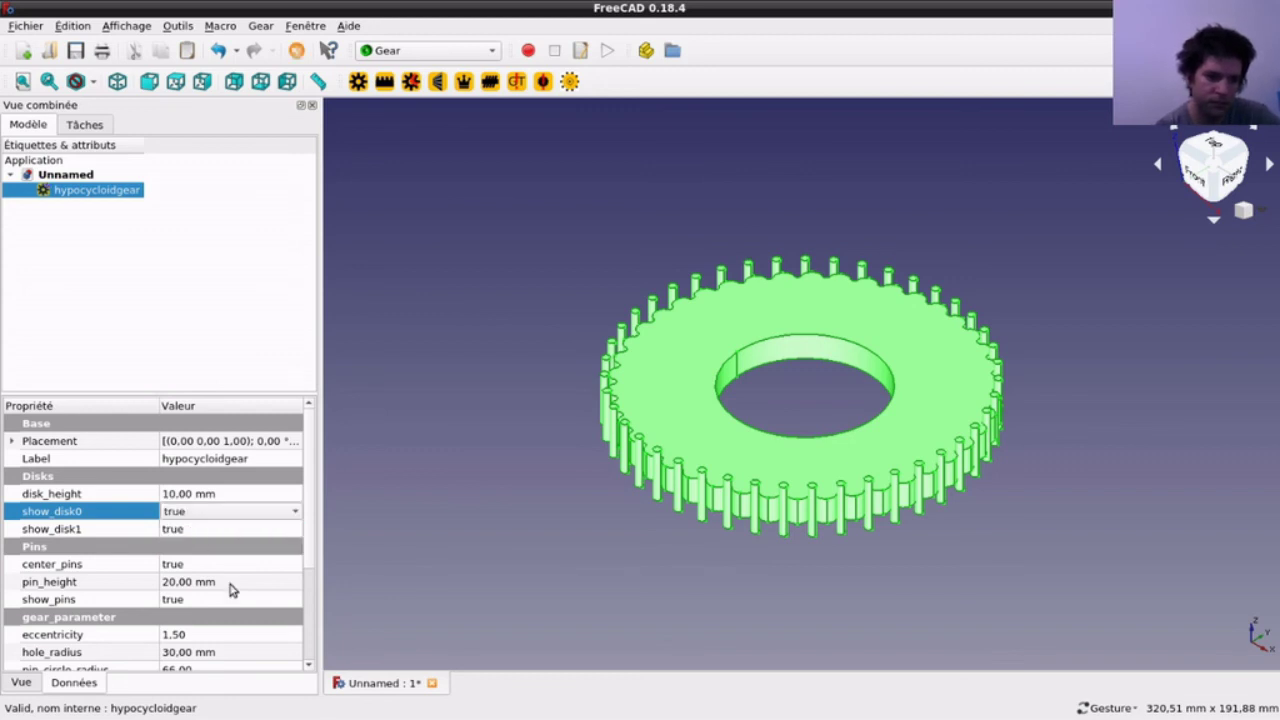
# Step: Set pin_height to 30 mm, recompute, and reselect the hypocycloid gear
pyautogui.click(227, 585)
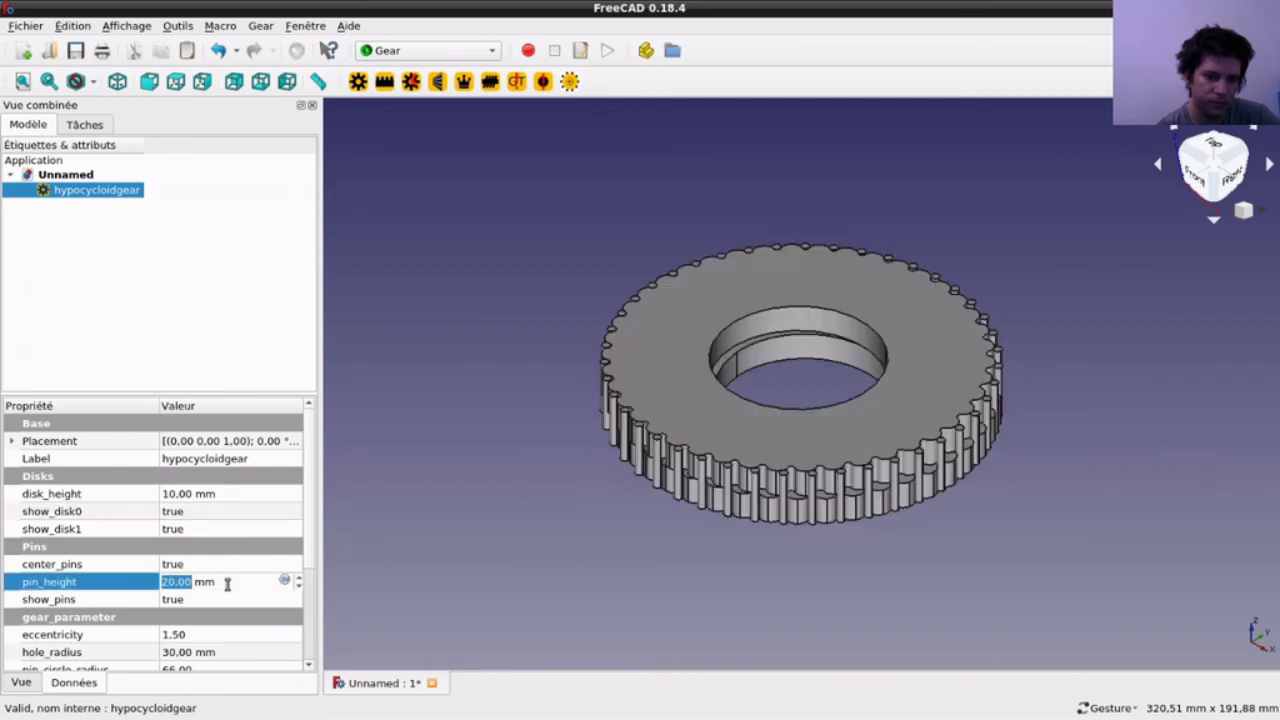
pyautogui.write('30')
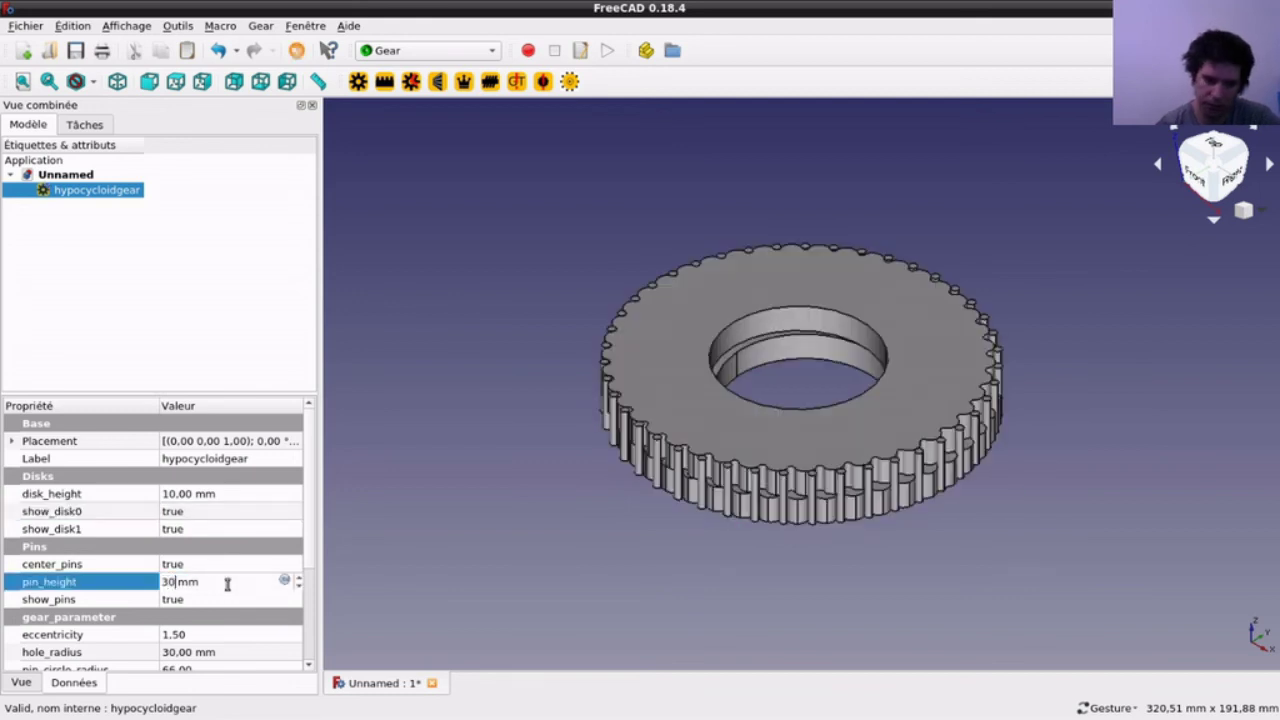
pyautogui.click(544, 515)
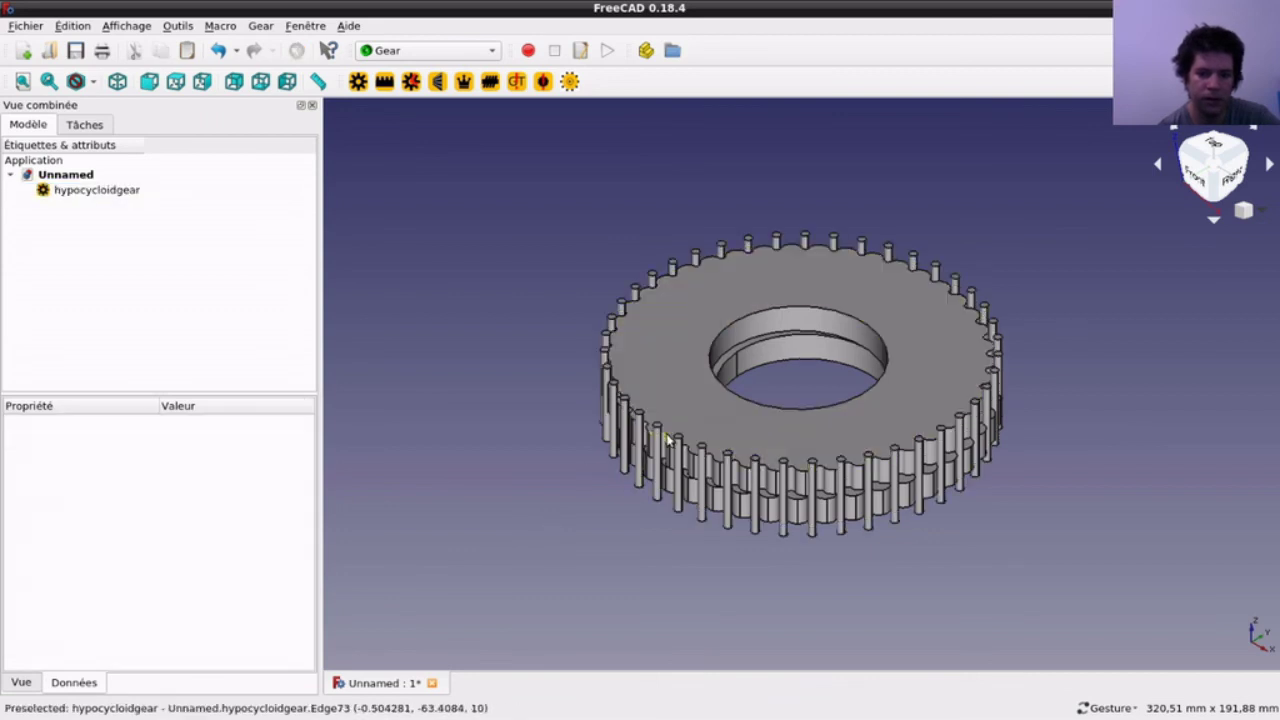
pyautogui.click(638, 476)
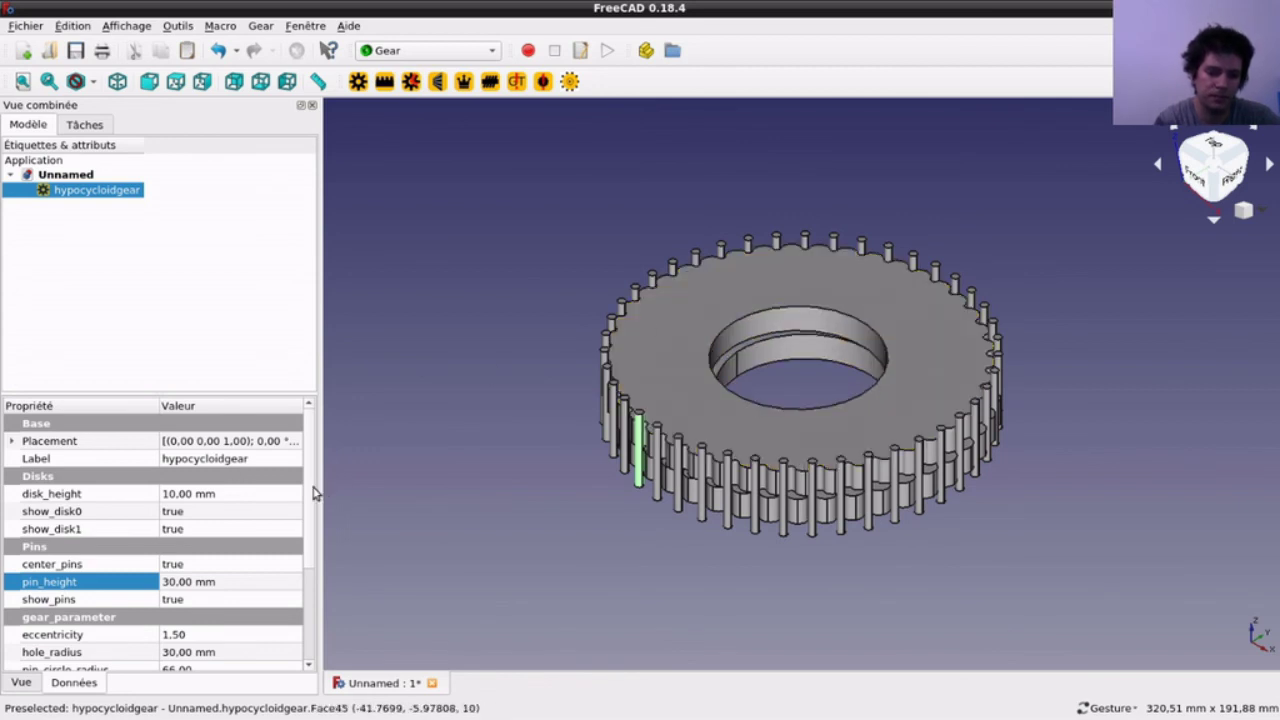
# Step: Review the show_pins property, then select the whole gear and individual pins
pyautogui.scroll(-1, 308, 524)
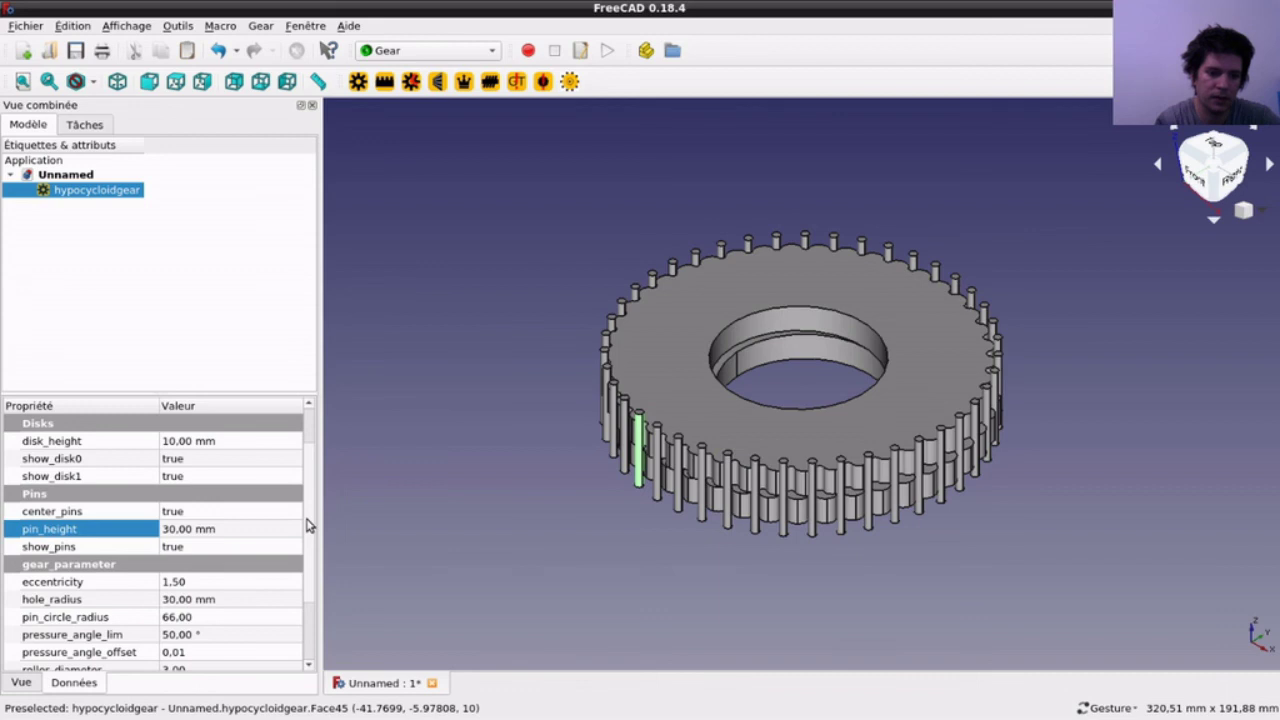
pyautogui.scroll(-1, 308, 524)
pyautogui.scroll(-1, 308, 540)
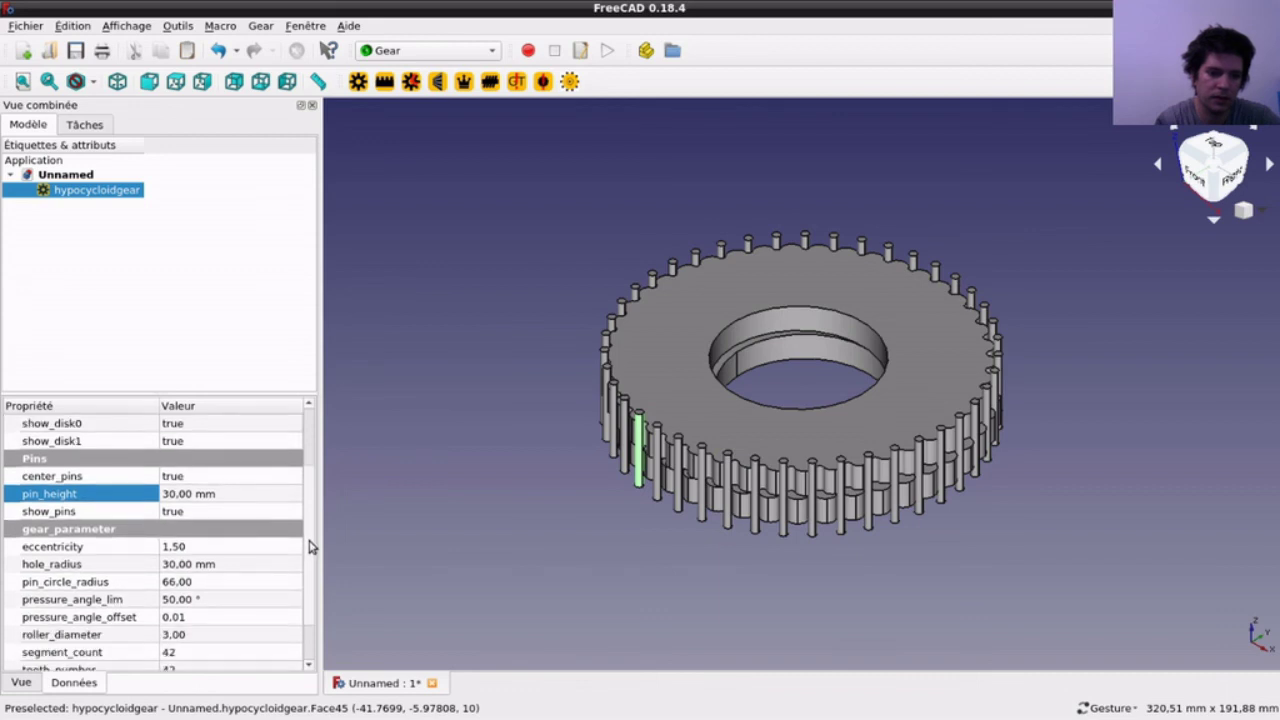
pyautogui.click(194, 513)
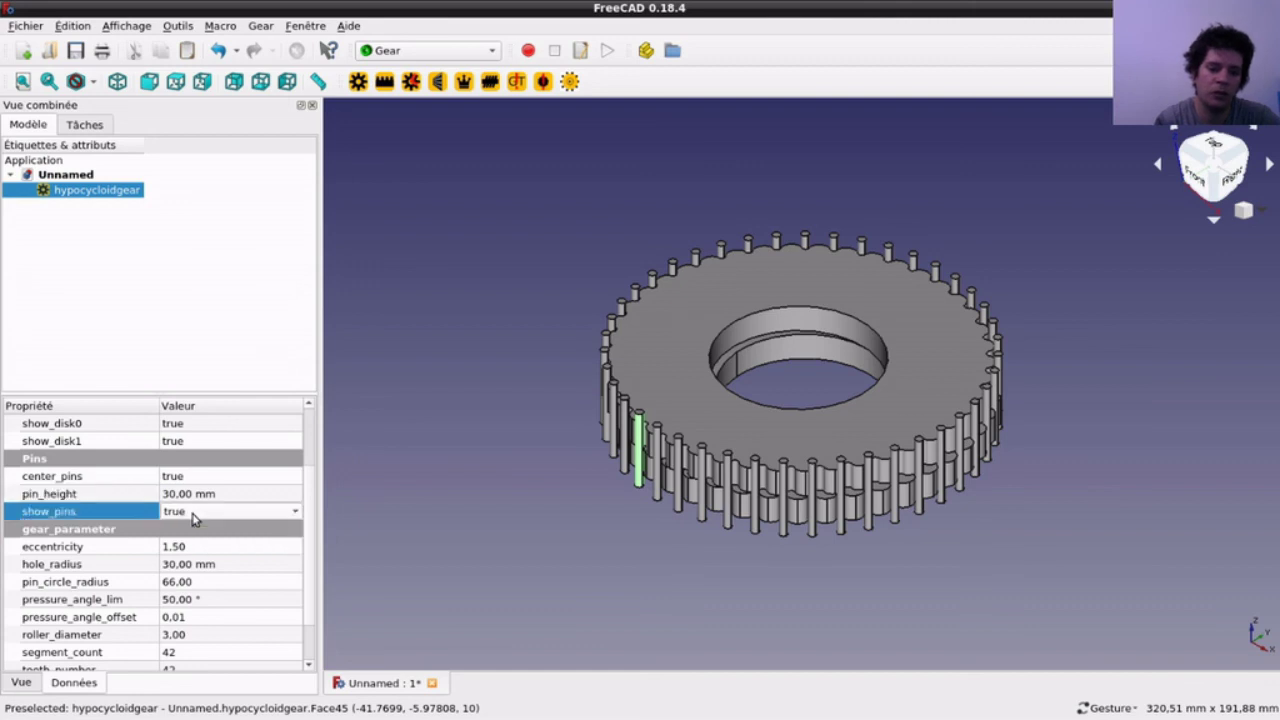
pyautogui.click(463, 469)
pyautogui.click(675, 408)
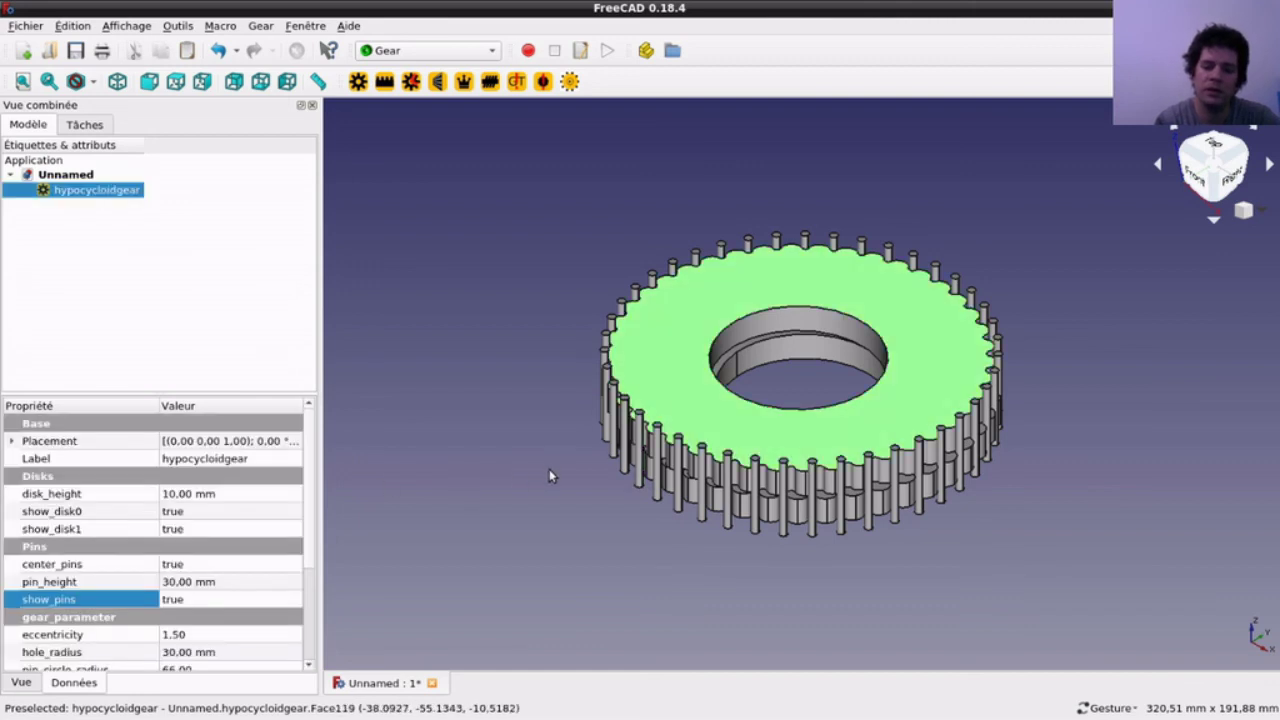
pyautogui.click(587, 486)
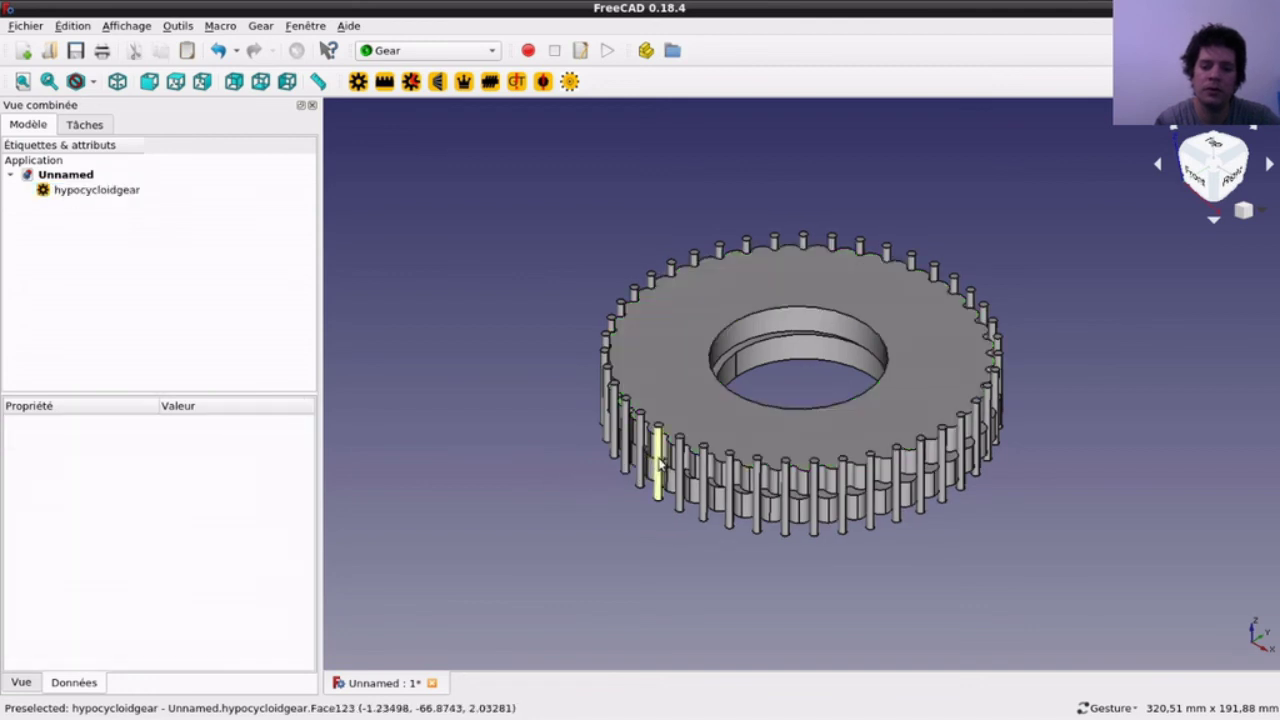
pyautogui.click(659, 462)
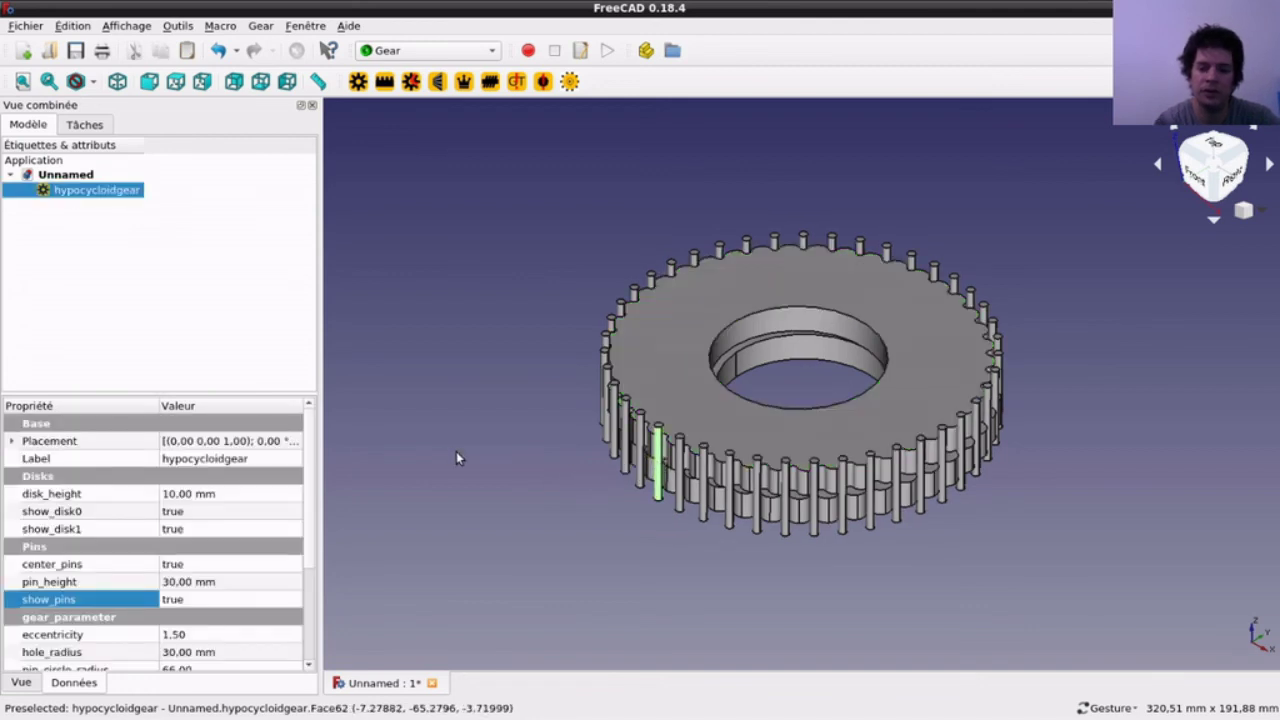
# Step: Hide and show the hypocycloid gear again, then switch to the Top view
pyautogui.press('space')
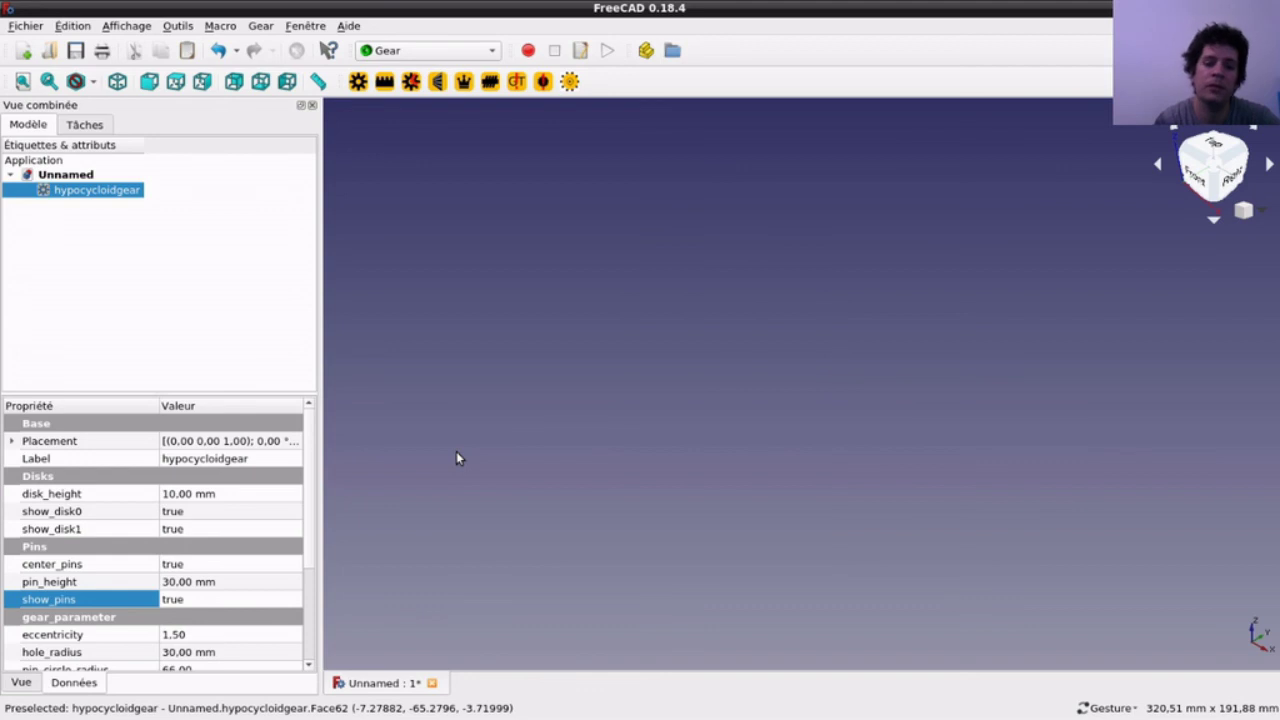
pyautogui.press('space')
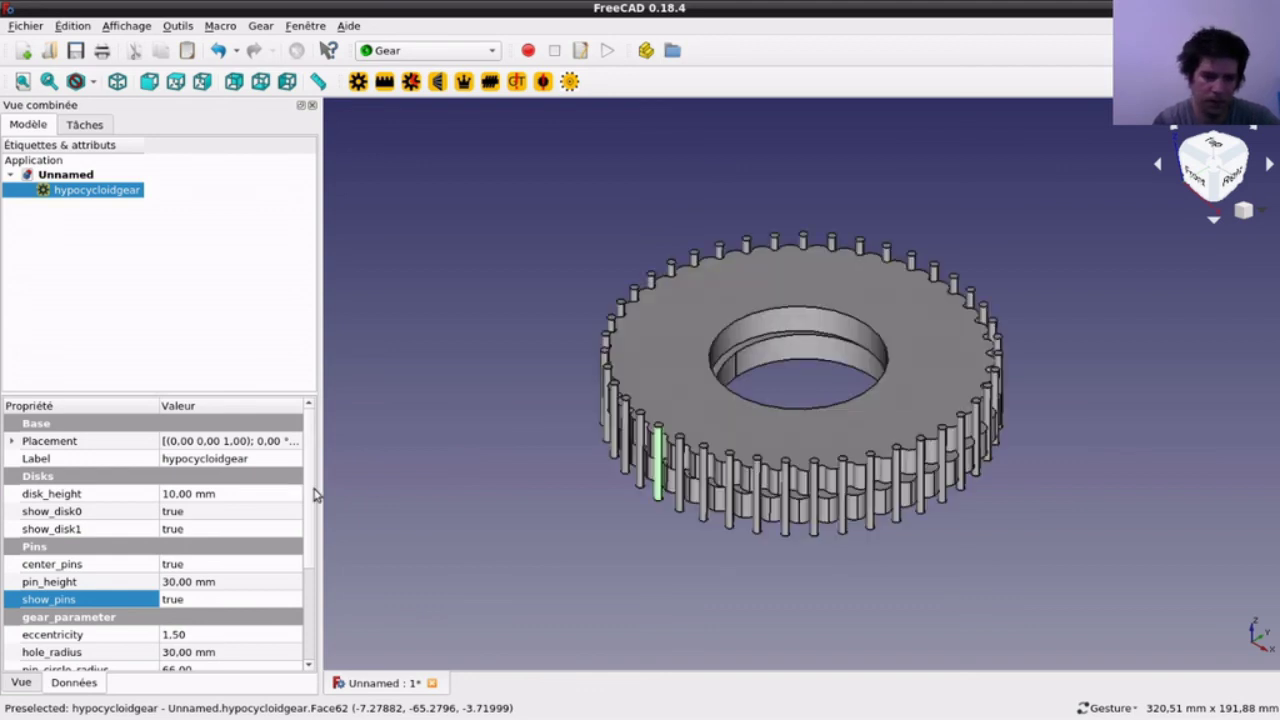
pyautogui.scroll(-3, 313, 495)
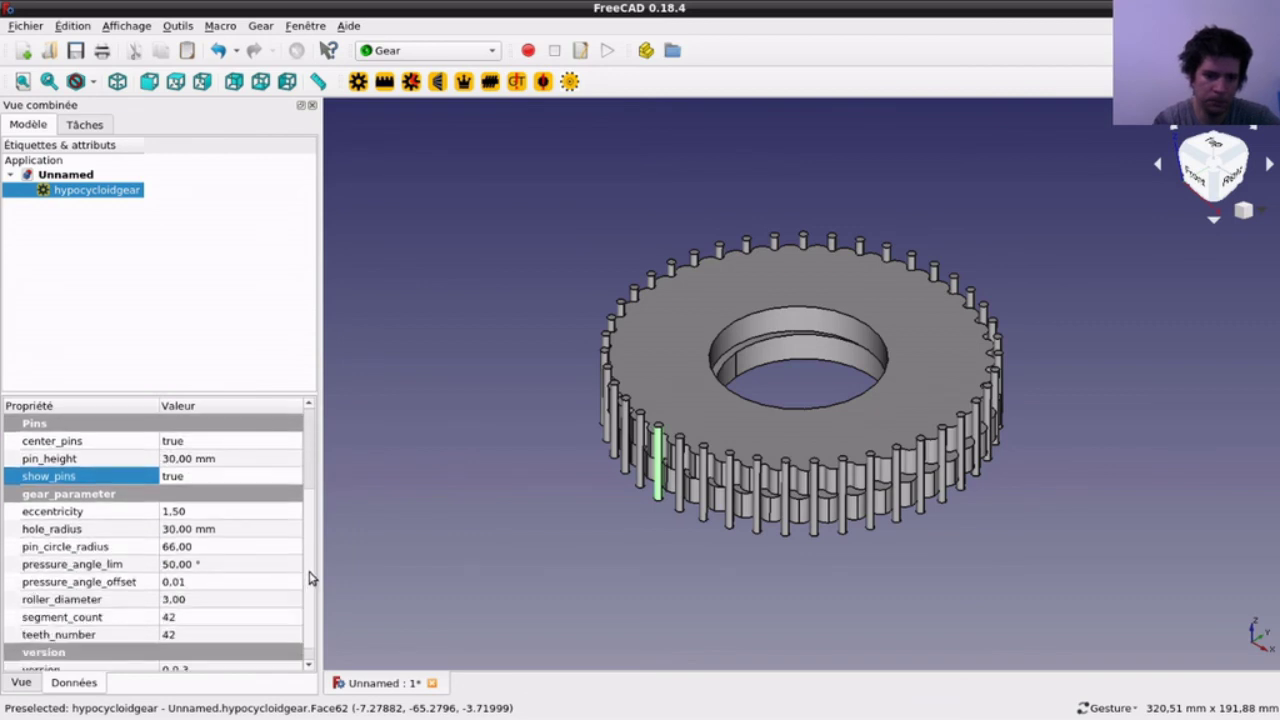
pyautogui.scroll(-1, 309, 580)
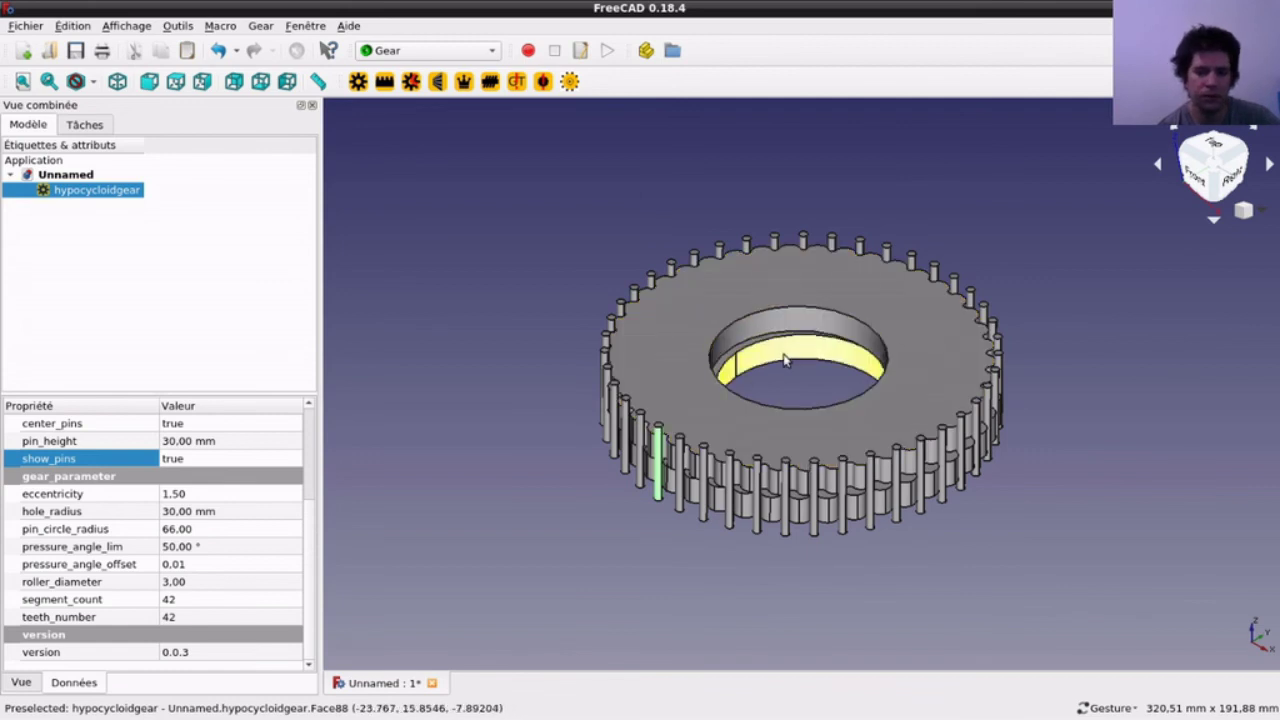
pyautogui.press('2')
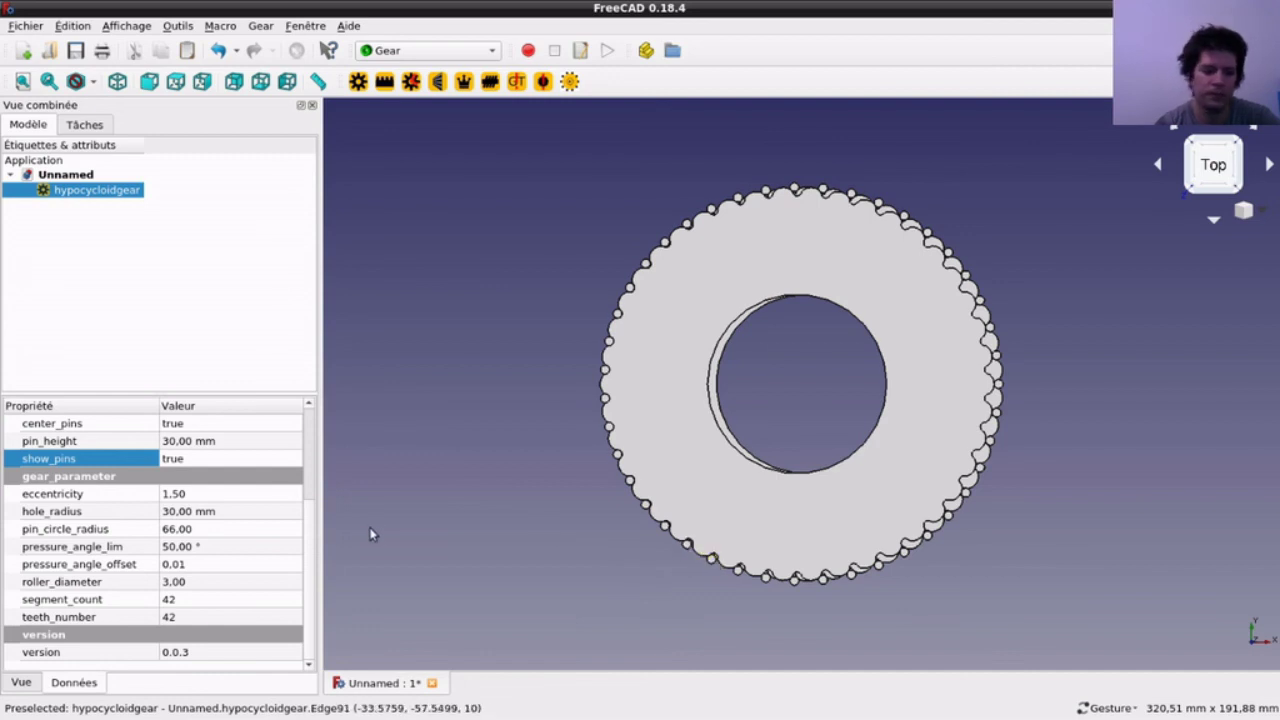
# Step: Raise the hypocycloidgear's pin_circle_radius from 66 to 80 and recompute the wider gear
pyautogui.click(243, 531)
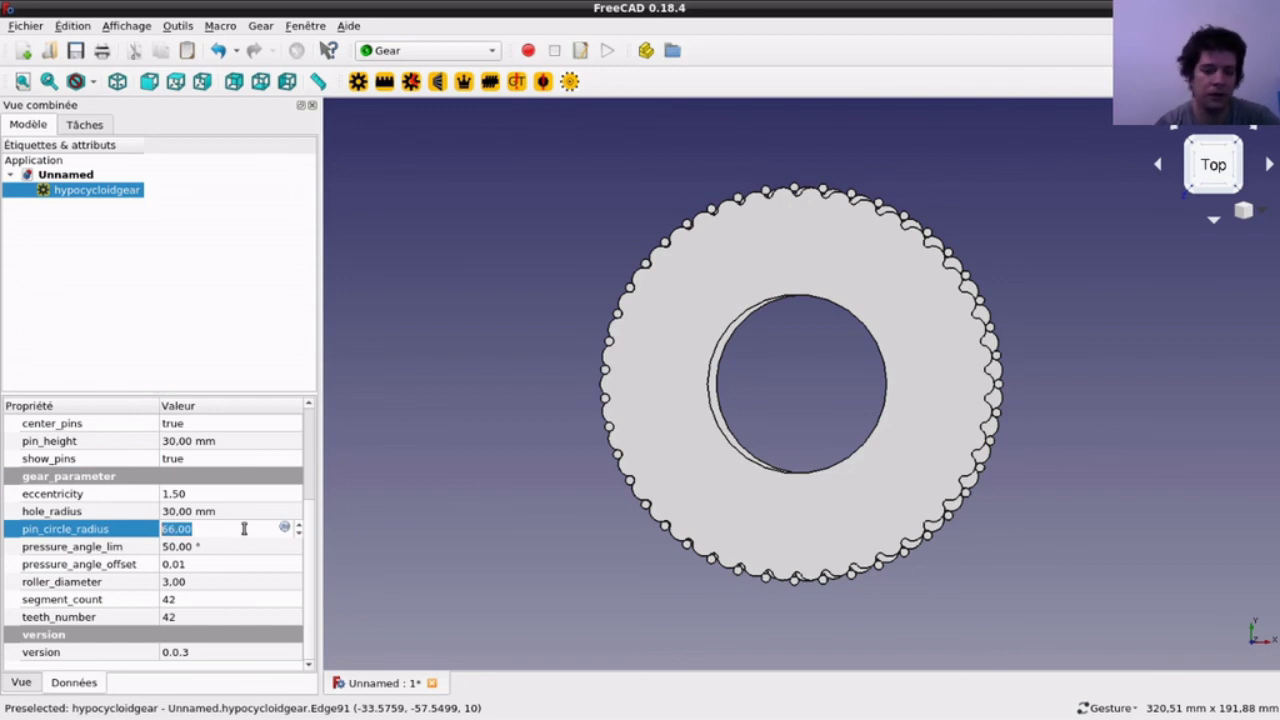
pyautogui.scroll(3, 243, 529)
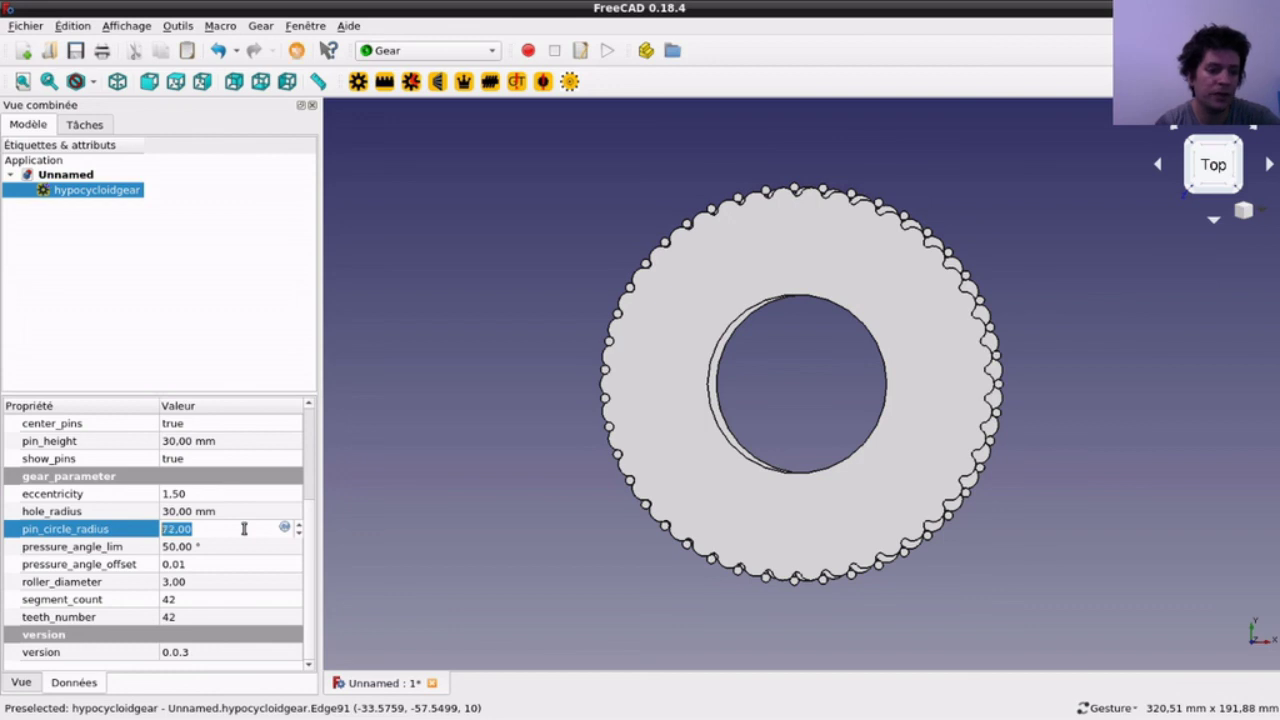
pyautogui.scroll(4, 243, 529)
pyautogui.scroll(1, 243, 529)
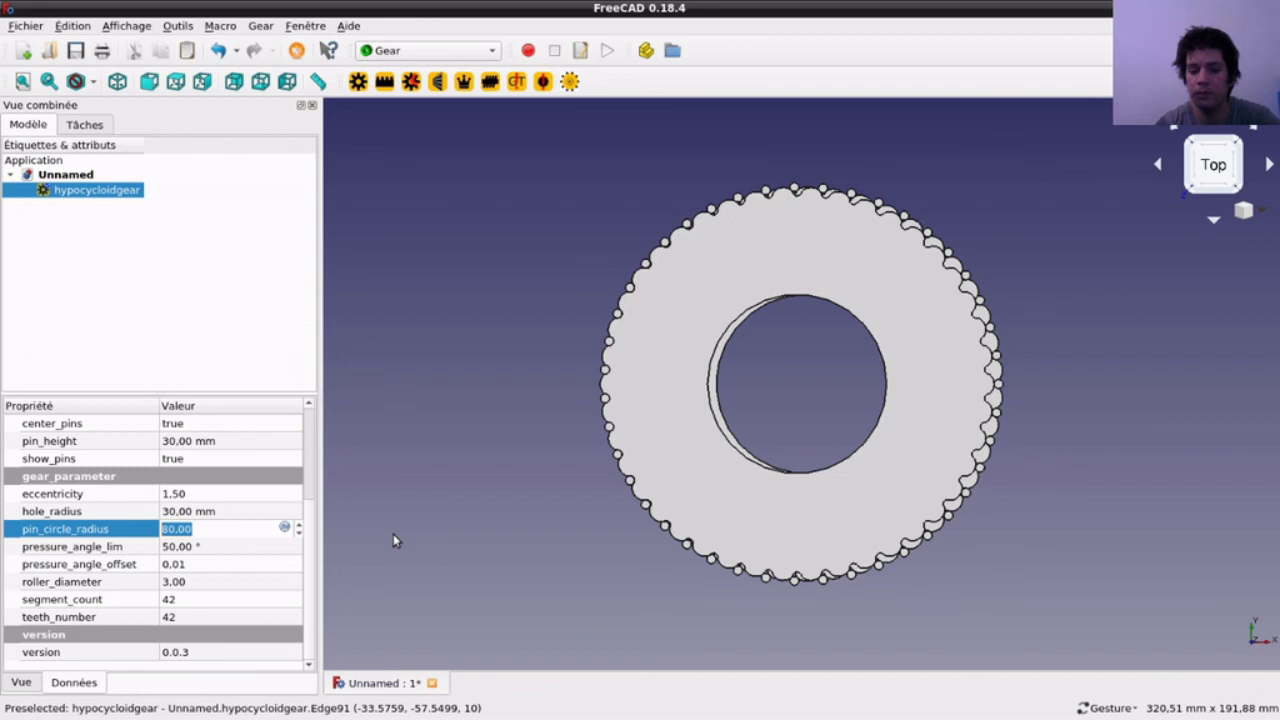
pyautogui.click(393, 535)
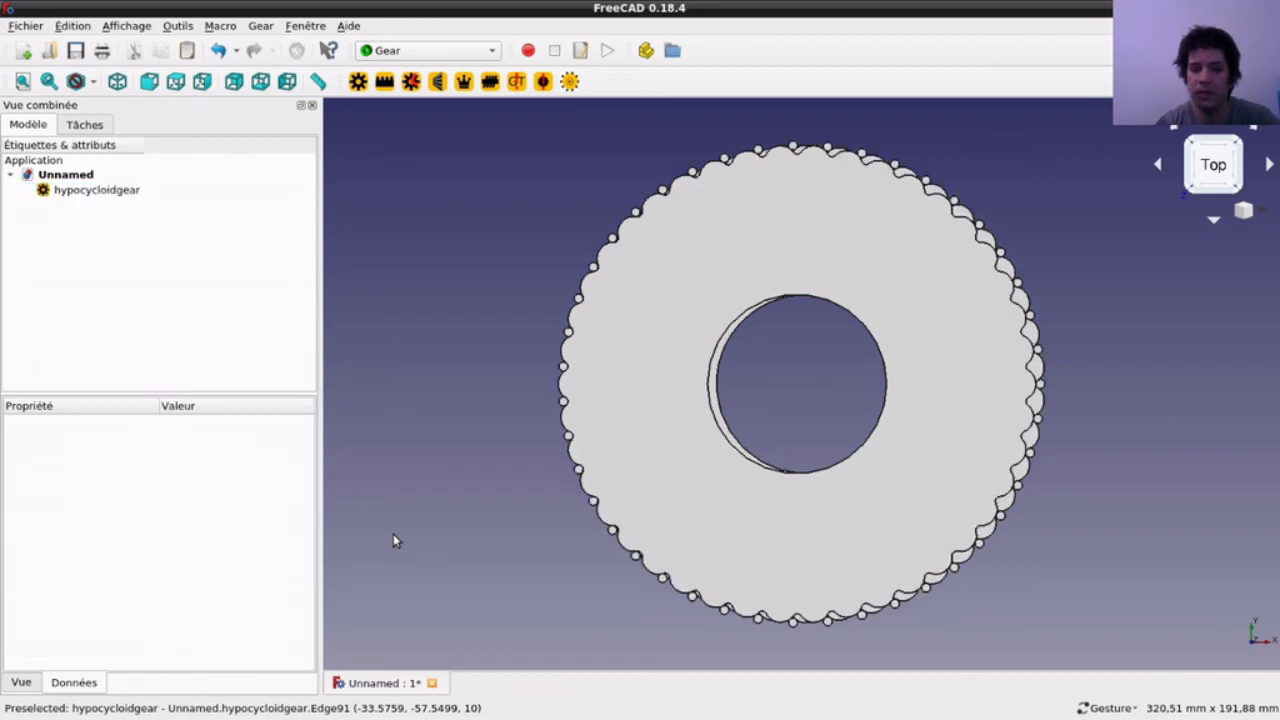
pyautogui.moveTo(416, 558)
pyautogui.mouseDown()
pyautogui.moveTo(551, 480)
pyautogui.moveTo(617, 479)
pyautogui.mouseUp()
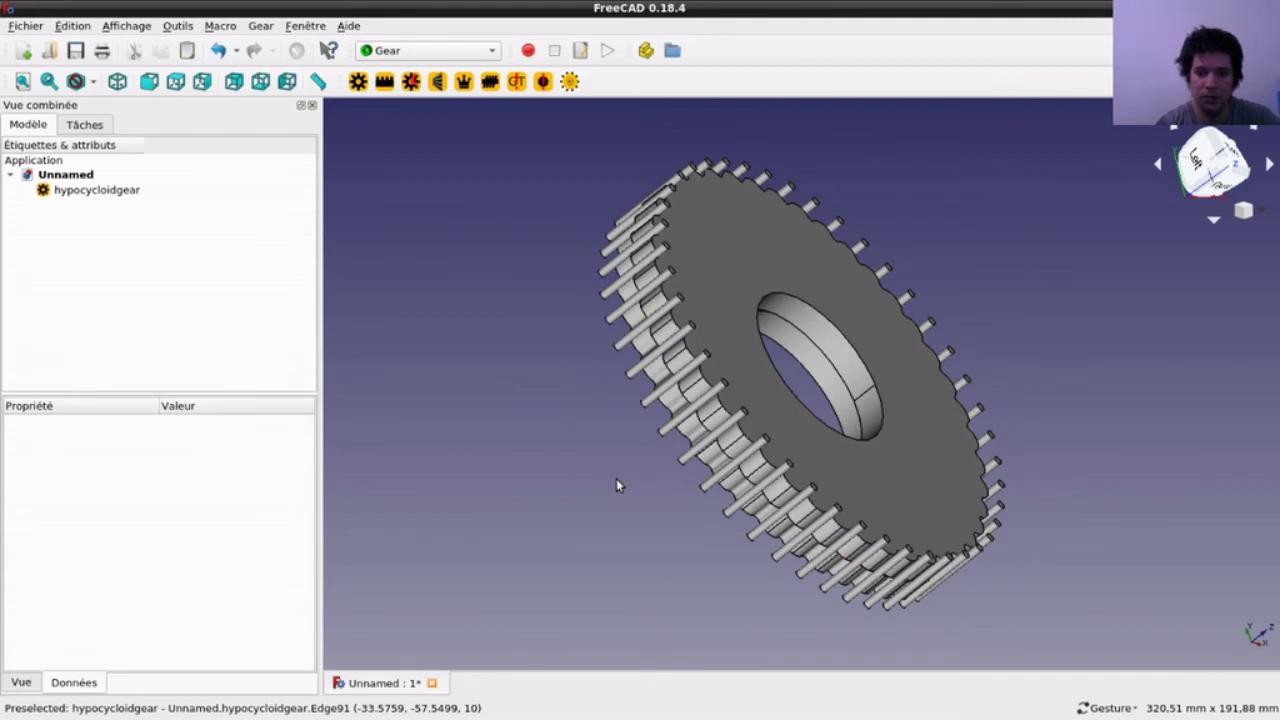
# Step: Select hypocycloidgear and scroll its Data properties to the 80 pin_circle_radius
pyautogui.click(104, 193)
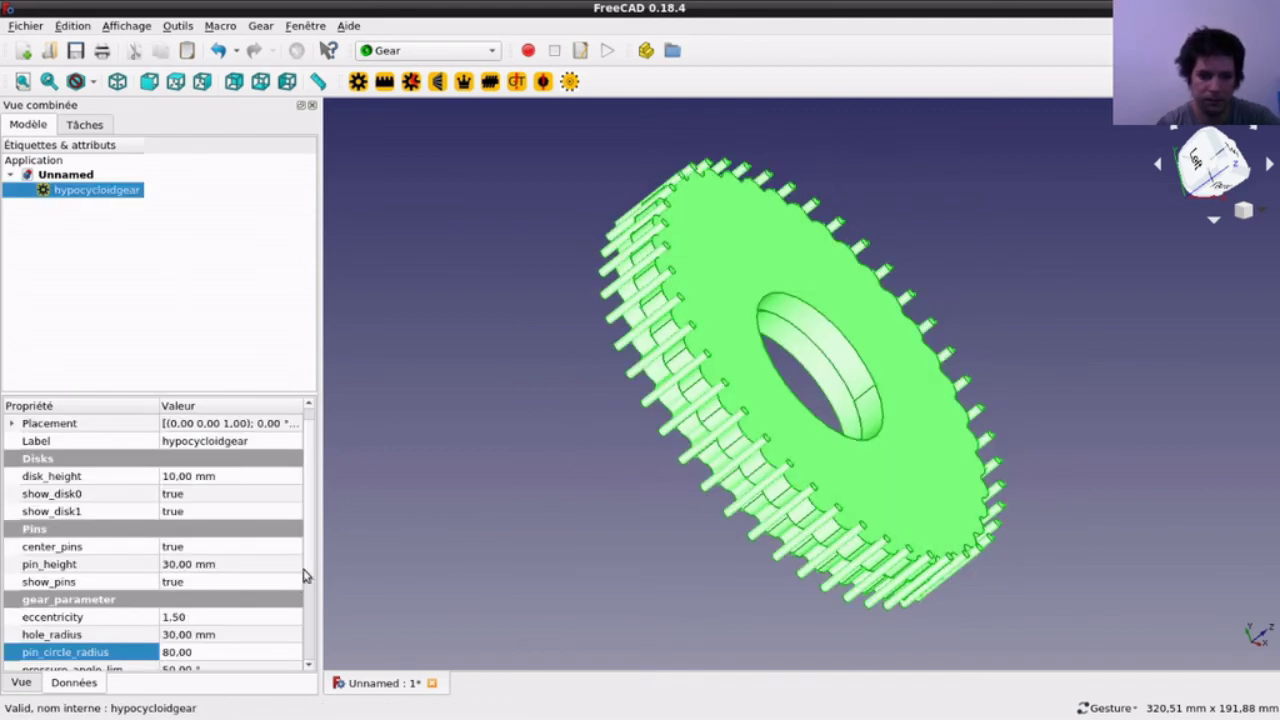
pyautogui.scroll(-1, 306, 580)
pyautogui.scroll(-1, 310, 615)
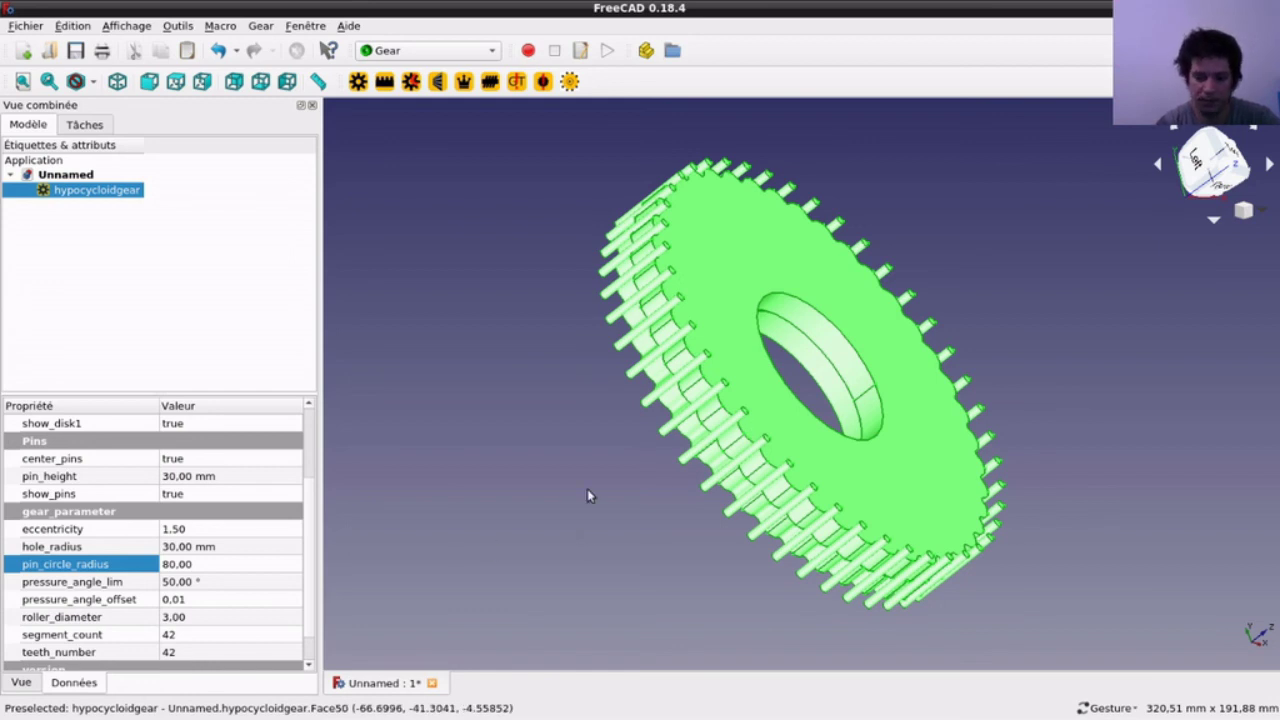
# Step: View the gear from the top, zoom out, then return to the angled 3D view
pyautogui.press('2')
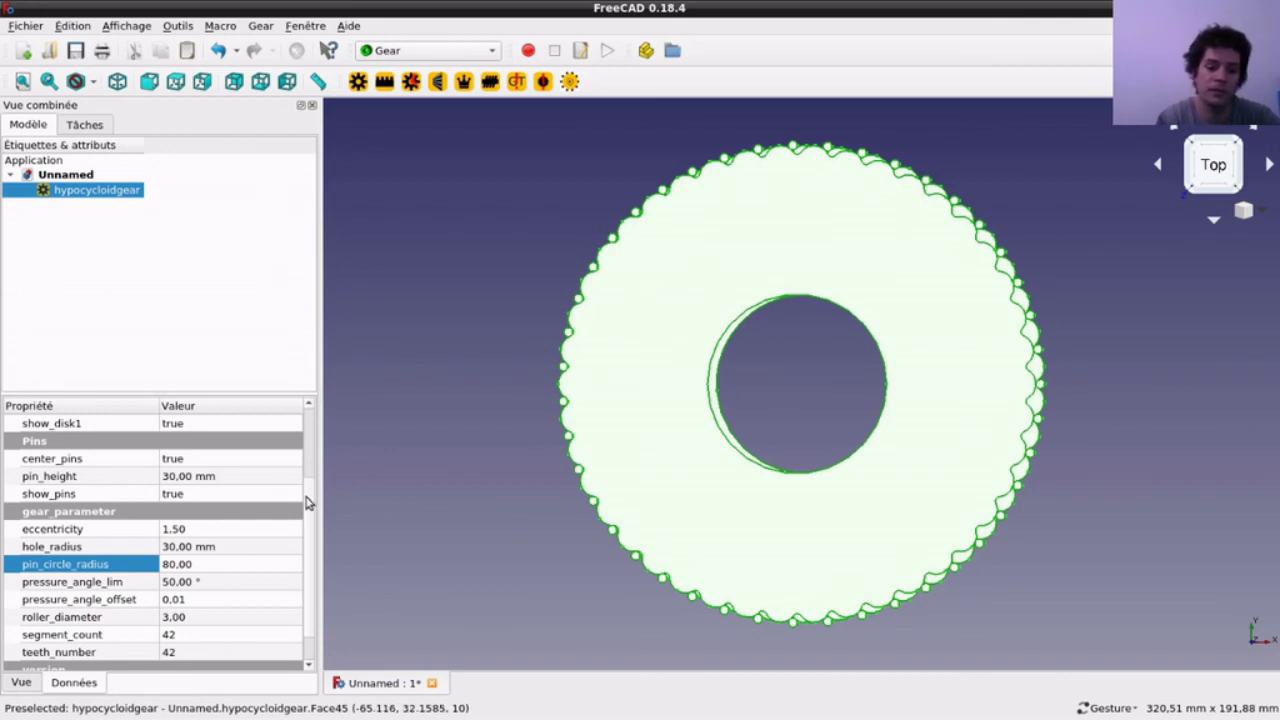
pyautogui.scroll(-1, 316, 515)
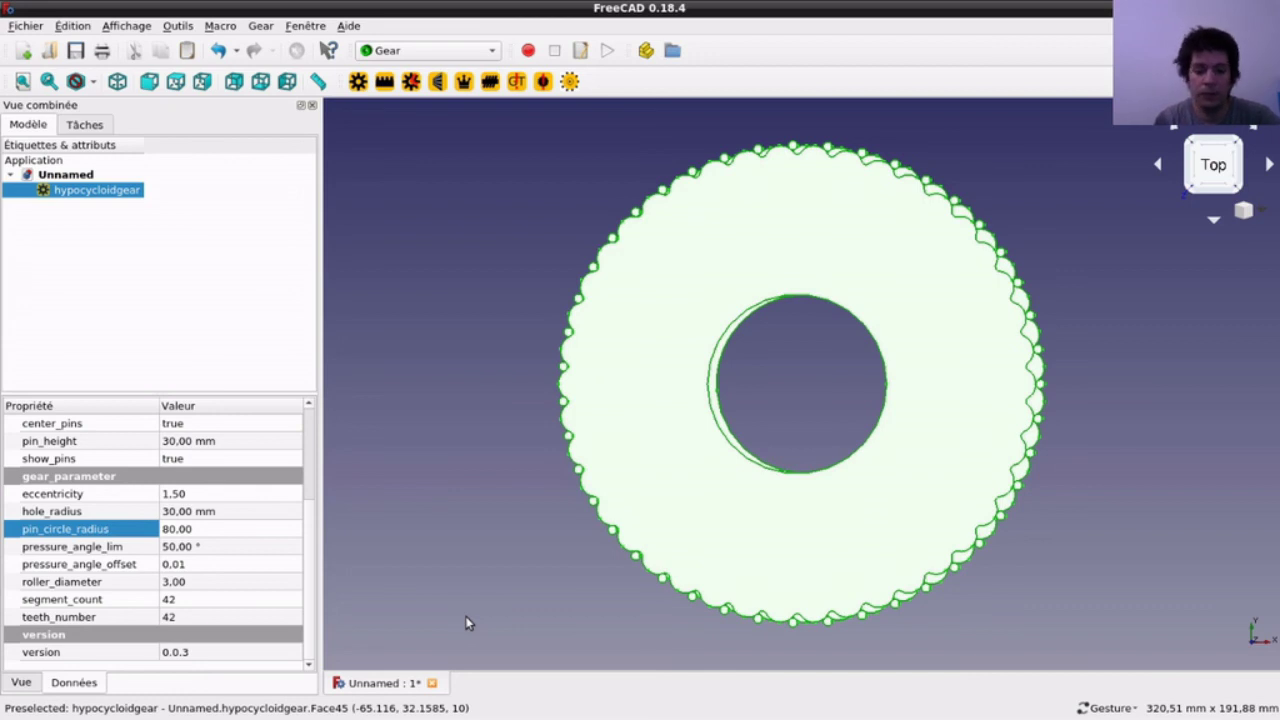
pyautogui.press('0')
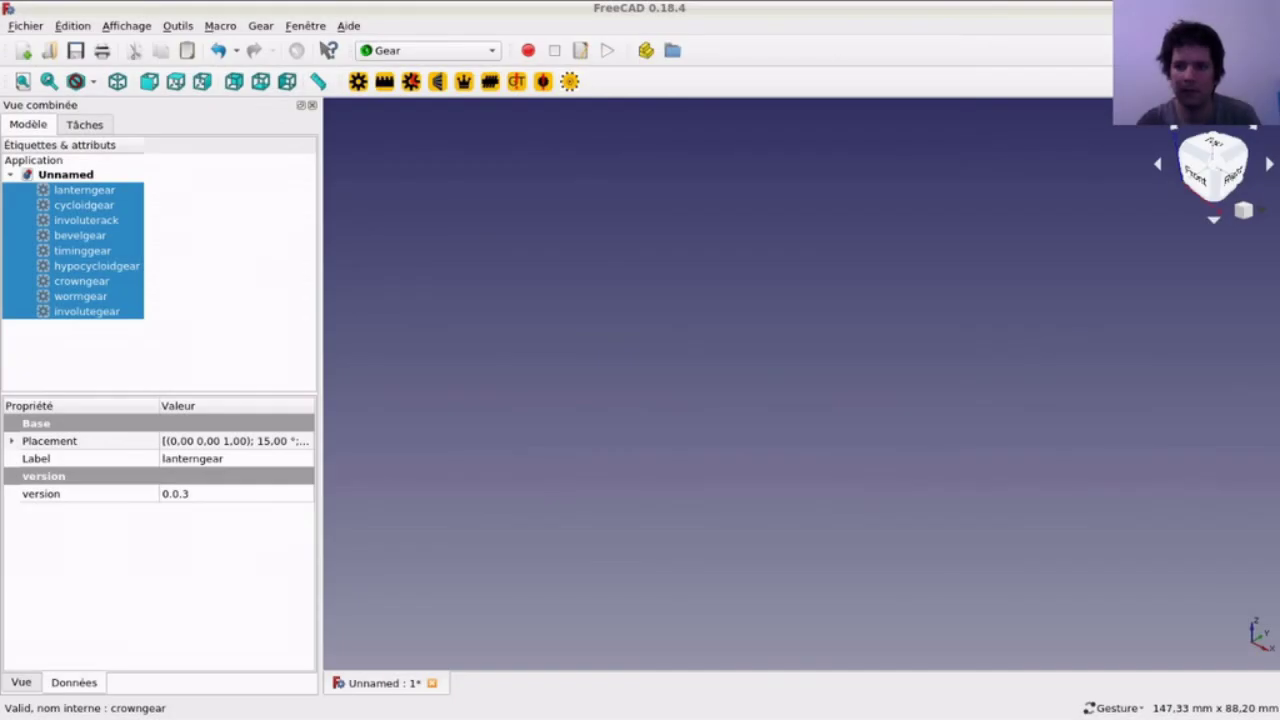
# Step: Select all nine gears with Ctrl+A, unhide them with Space, and activate the Part workbench
pyautogui.click(505, 397)
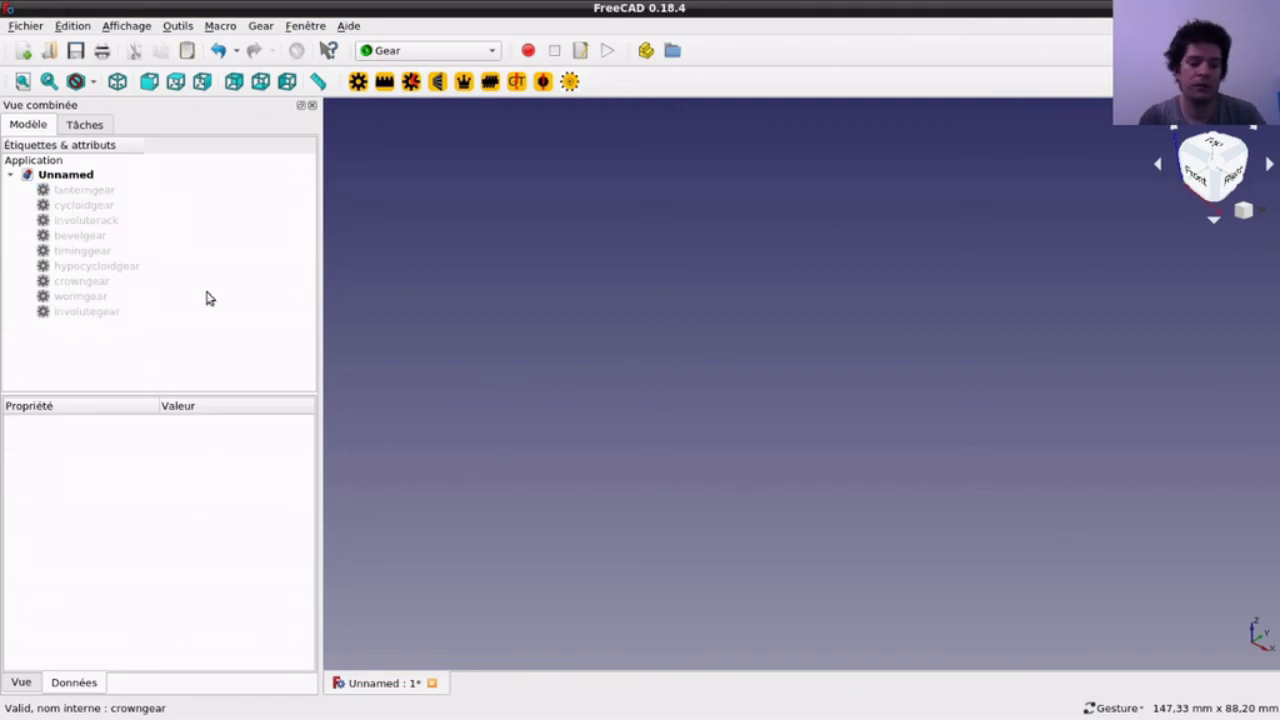
pyautogui.hotkey('ctrl', 'a')
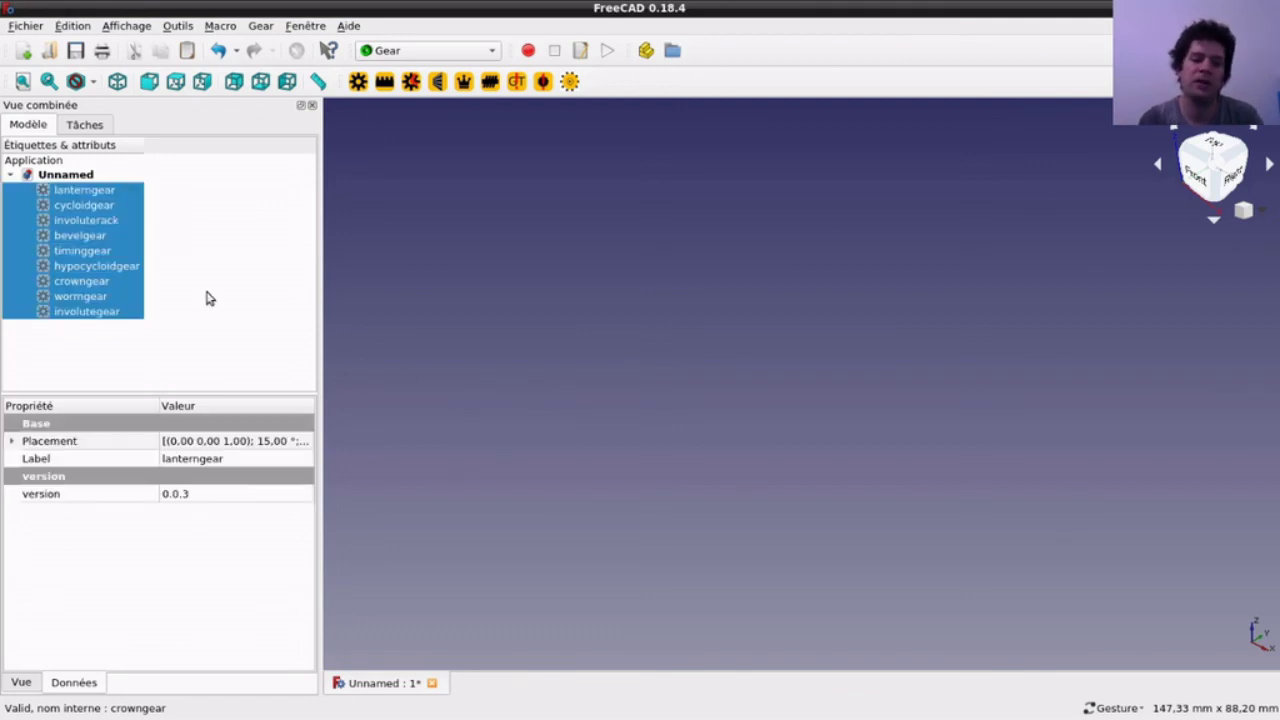
pyautogui.press('space')
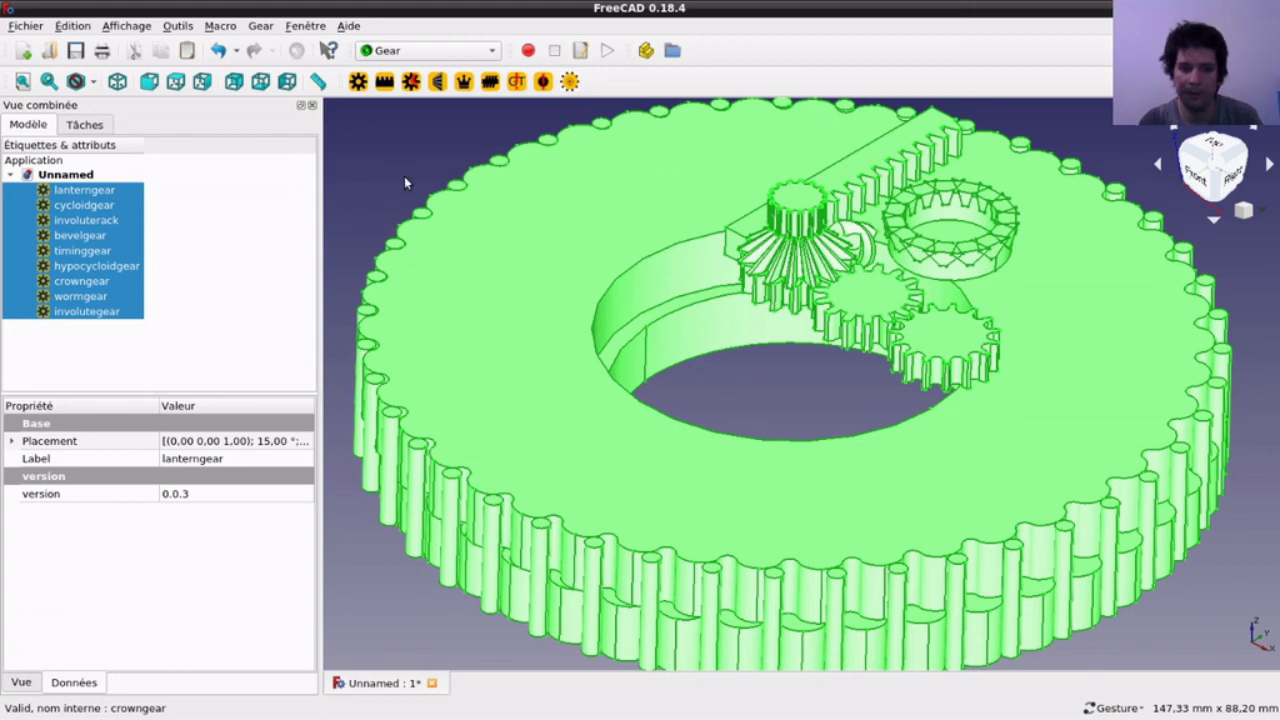
pyautogui.click(400, 52)
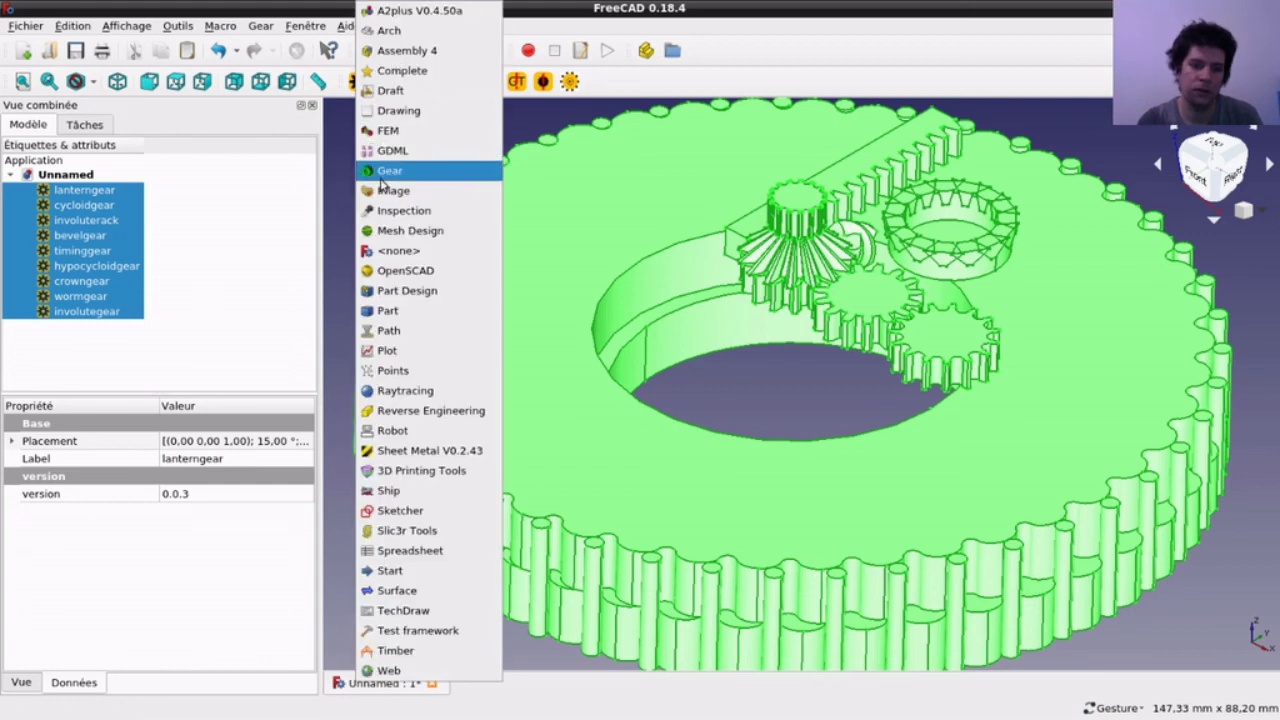
pyautogui.click(376, 311)
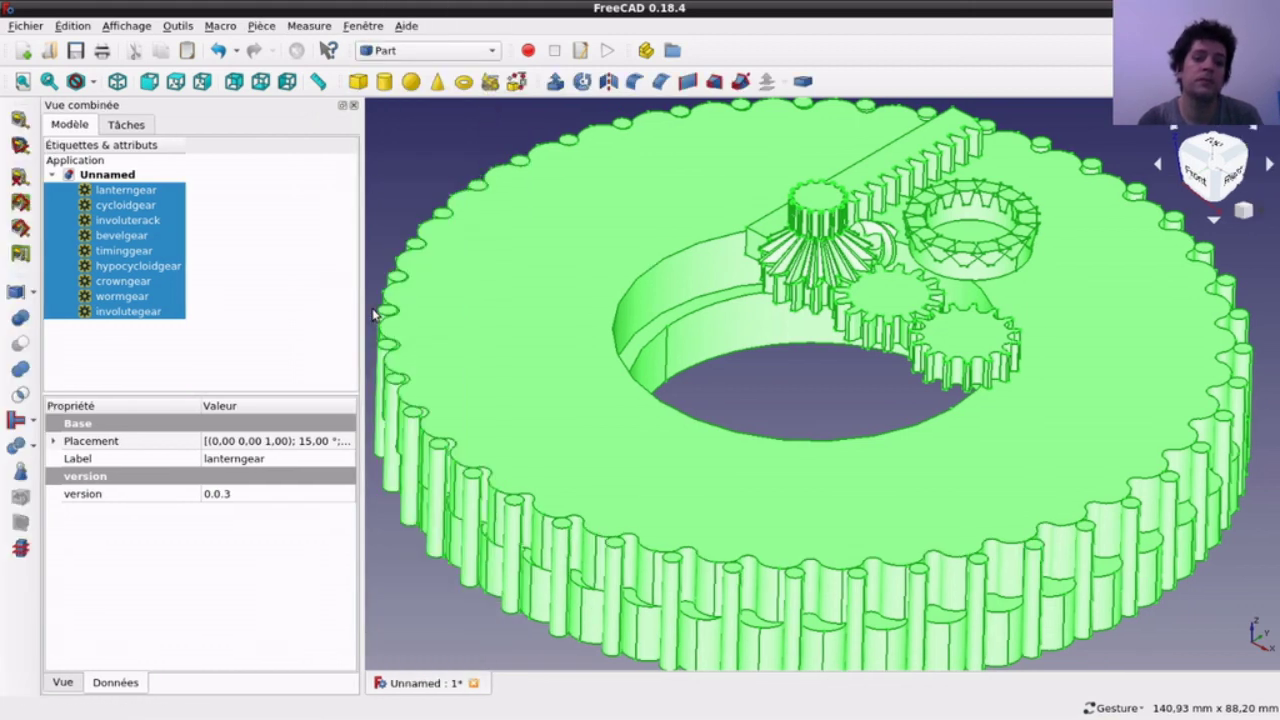